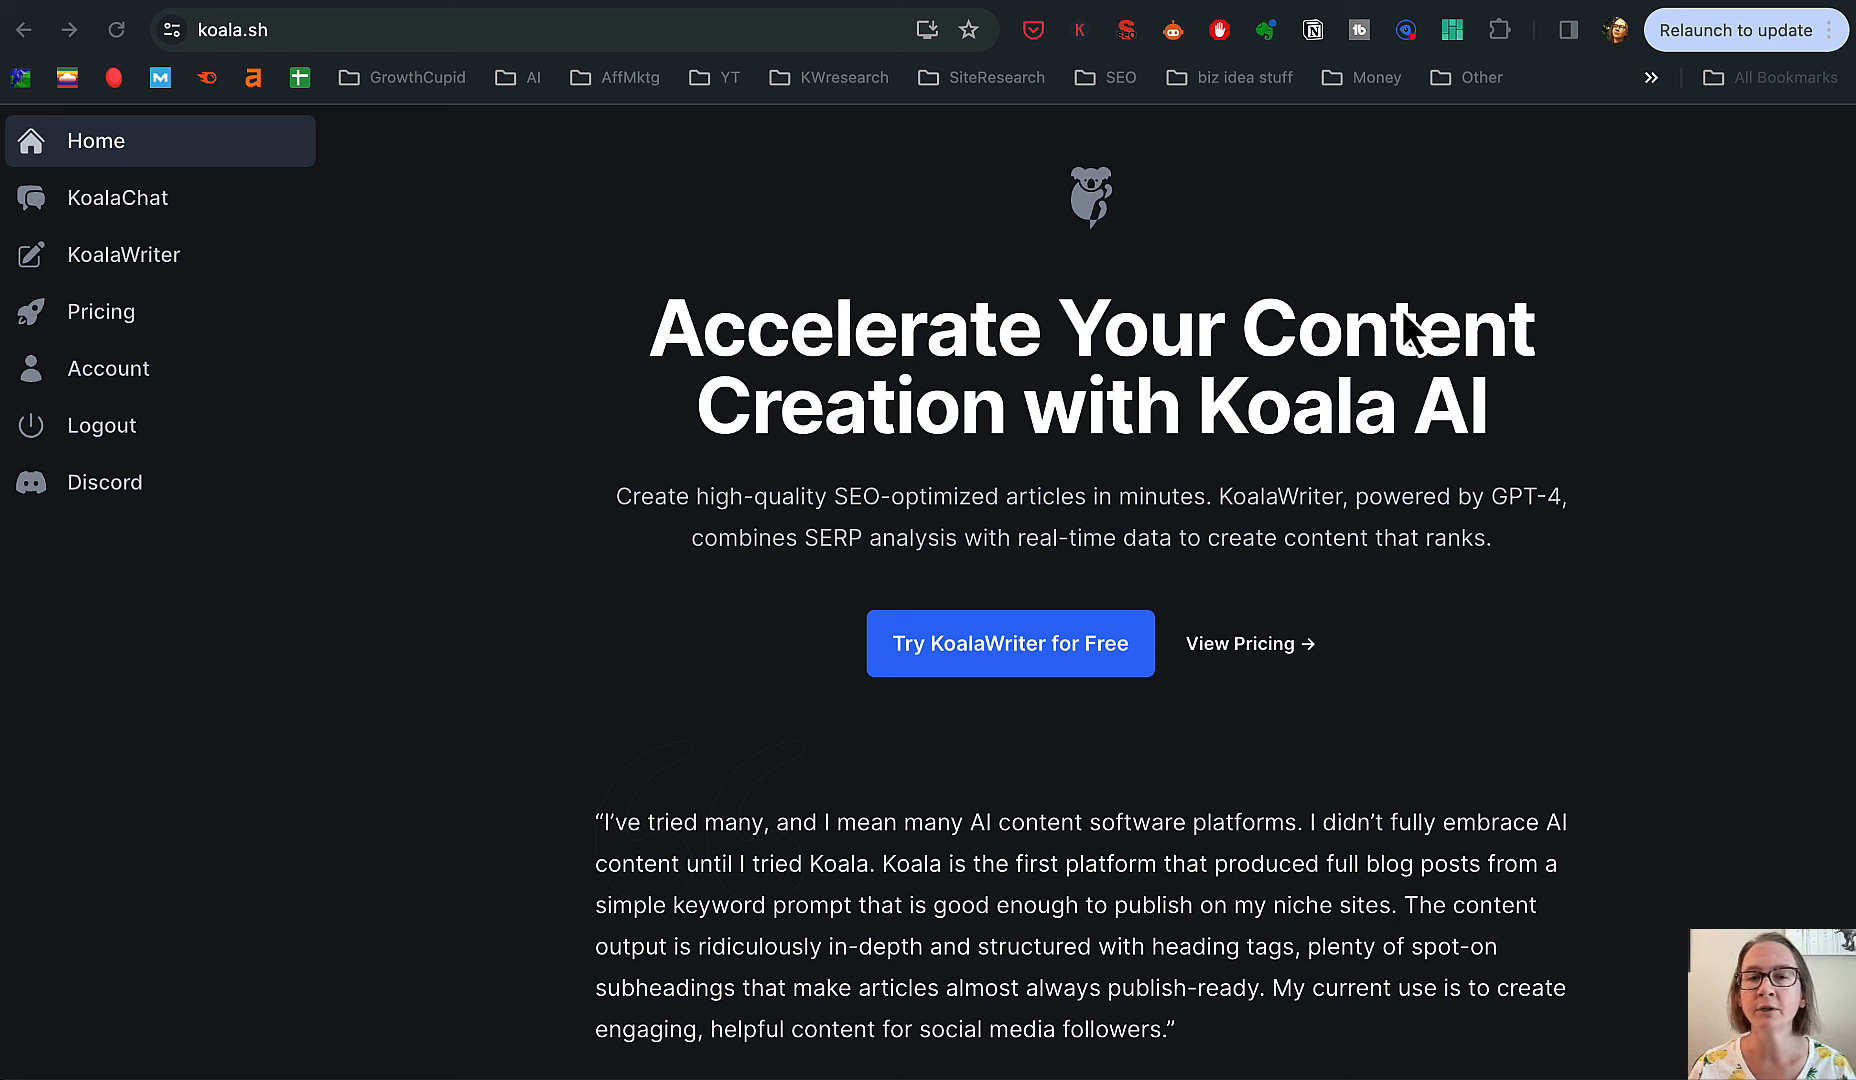
# - Open the pricing page and compare the monthly plans and their word and message allowances, from Essentials up to the higher-volume plans
pyautogui.click(122, 318)
pyautogui.scroll(-6, 340, 475)
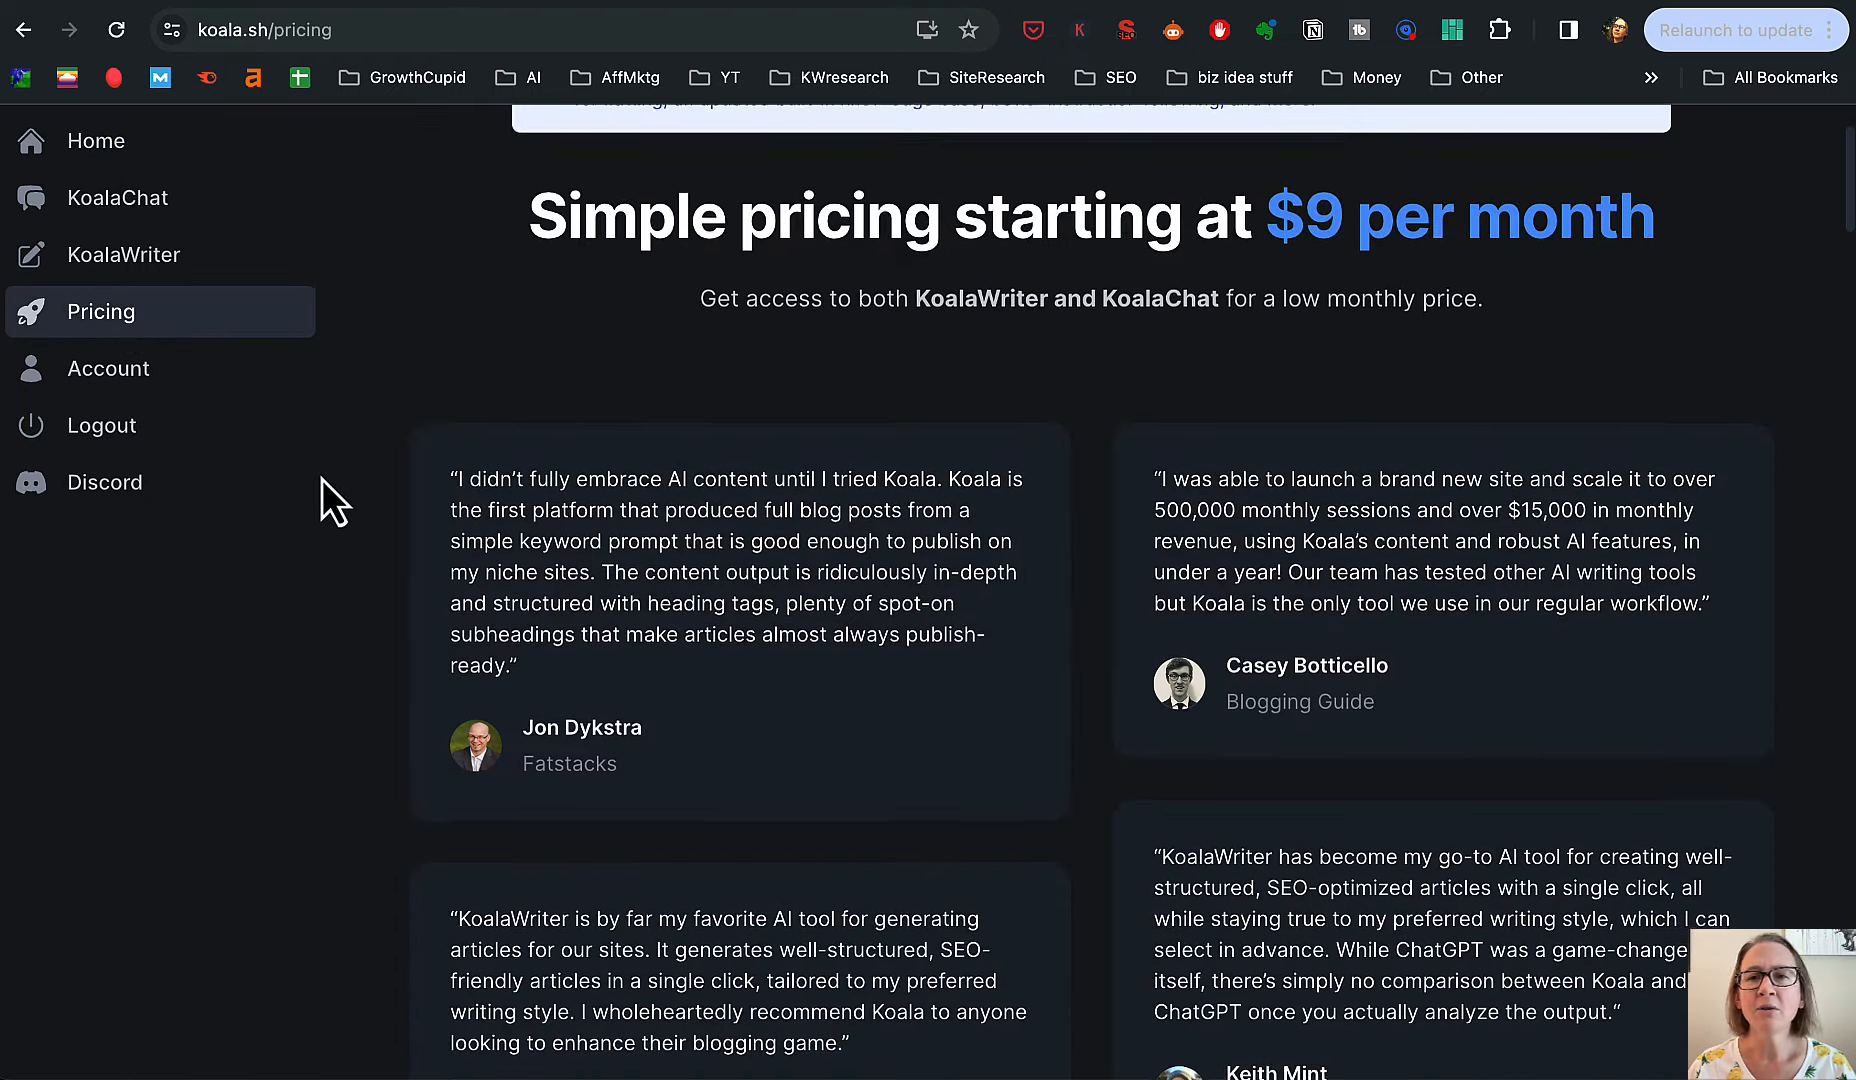
pyautogui.scroll(-15, 322, 480)
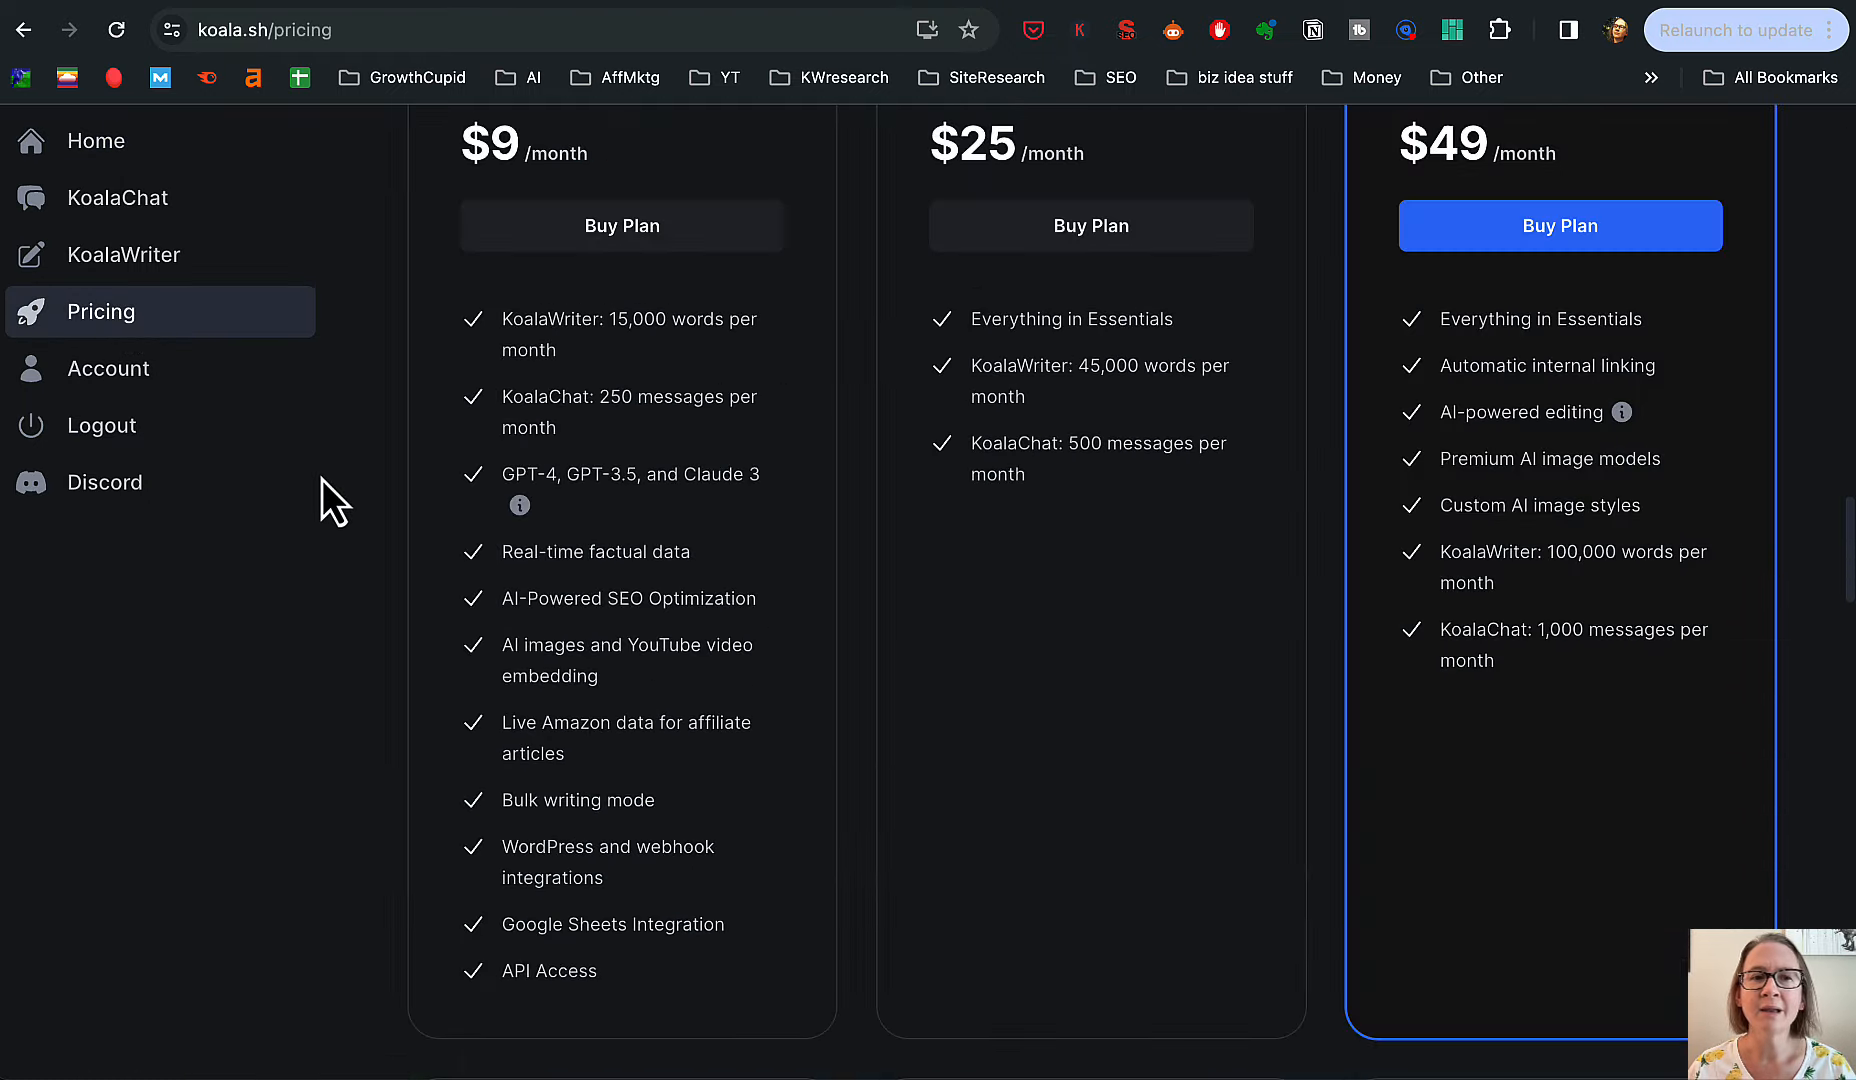
pyautogui.scroll(1, 320, 478)
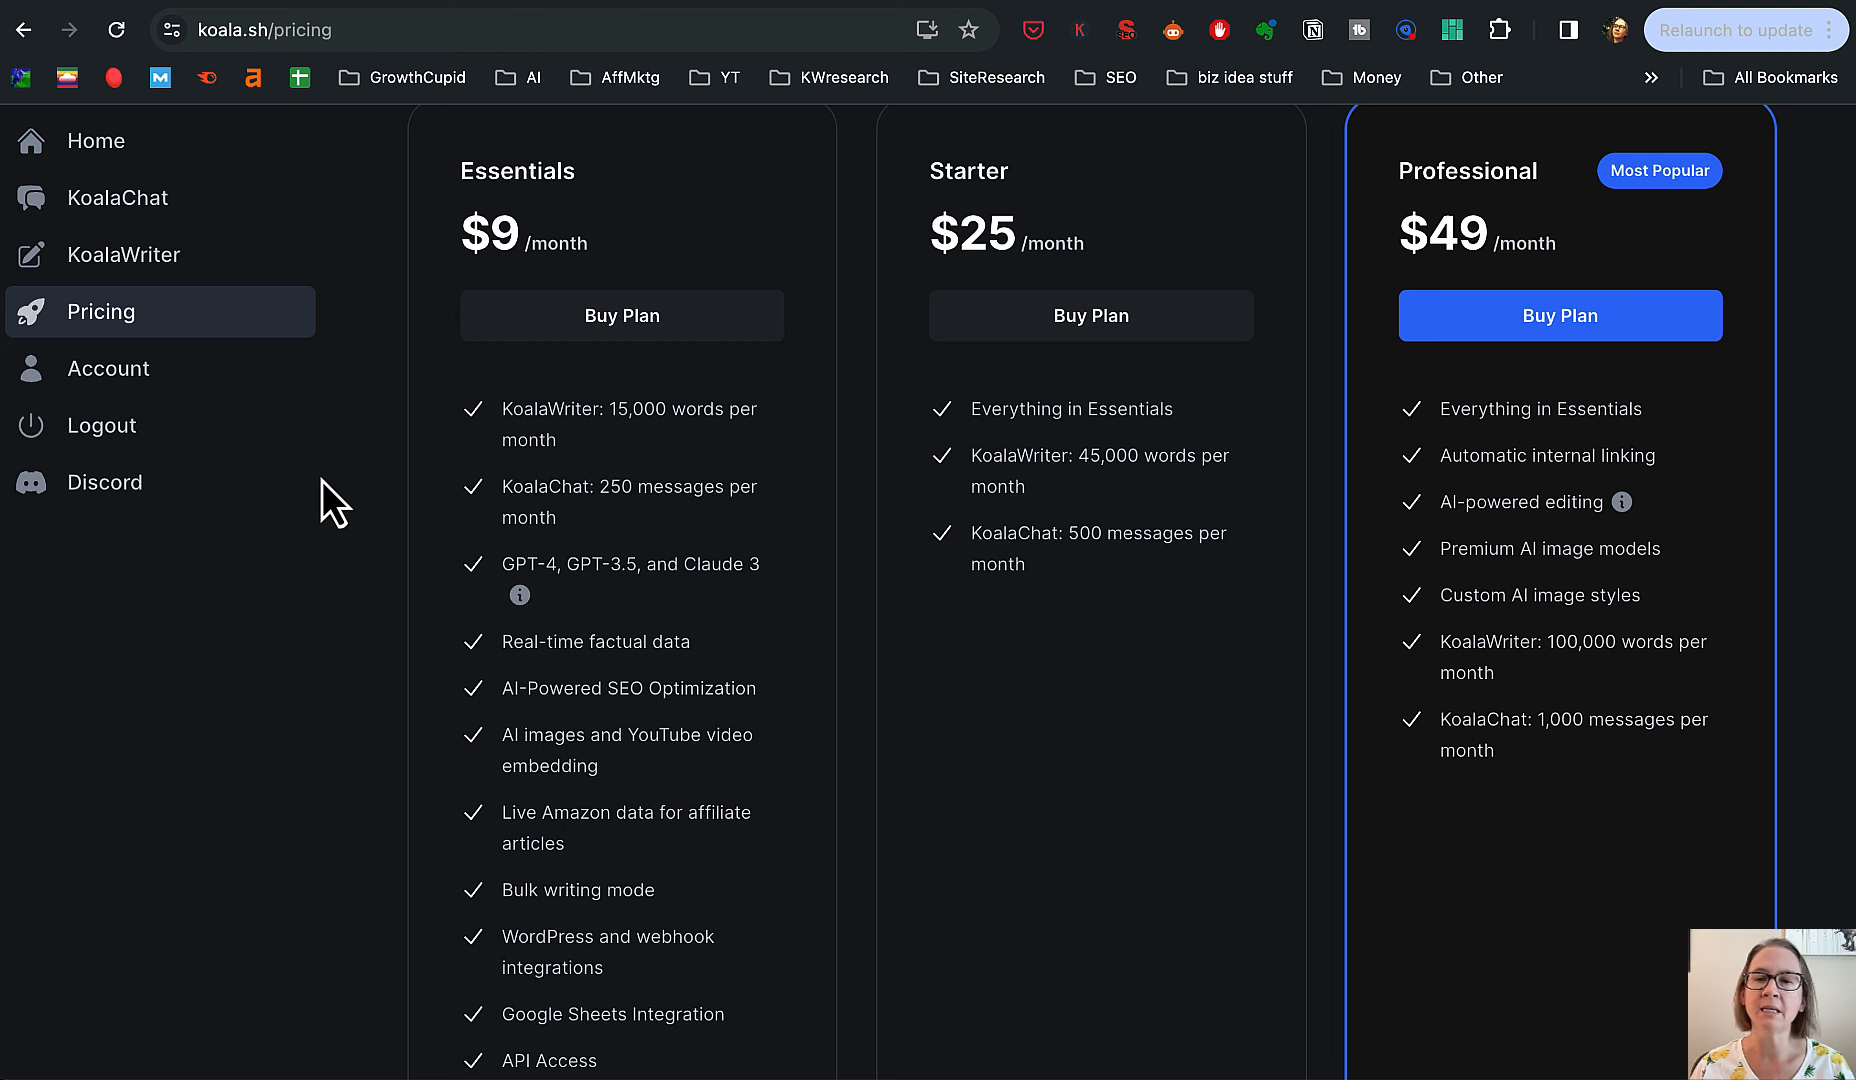
pyautogui.scroll(-10, 347, 630)
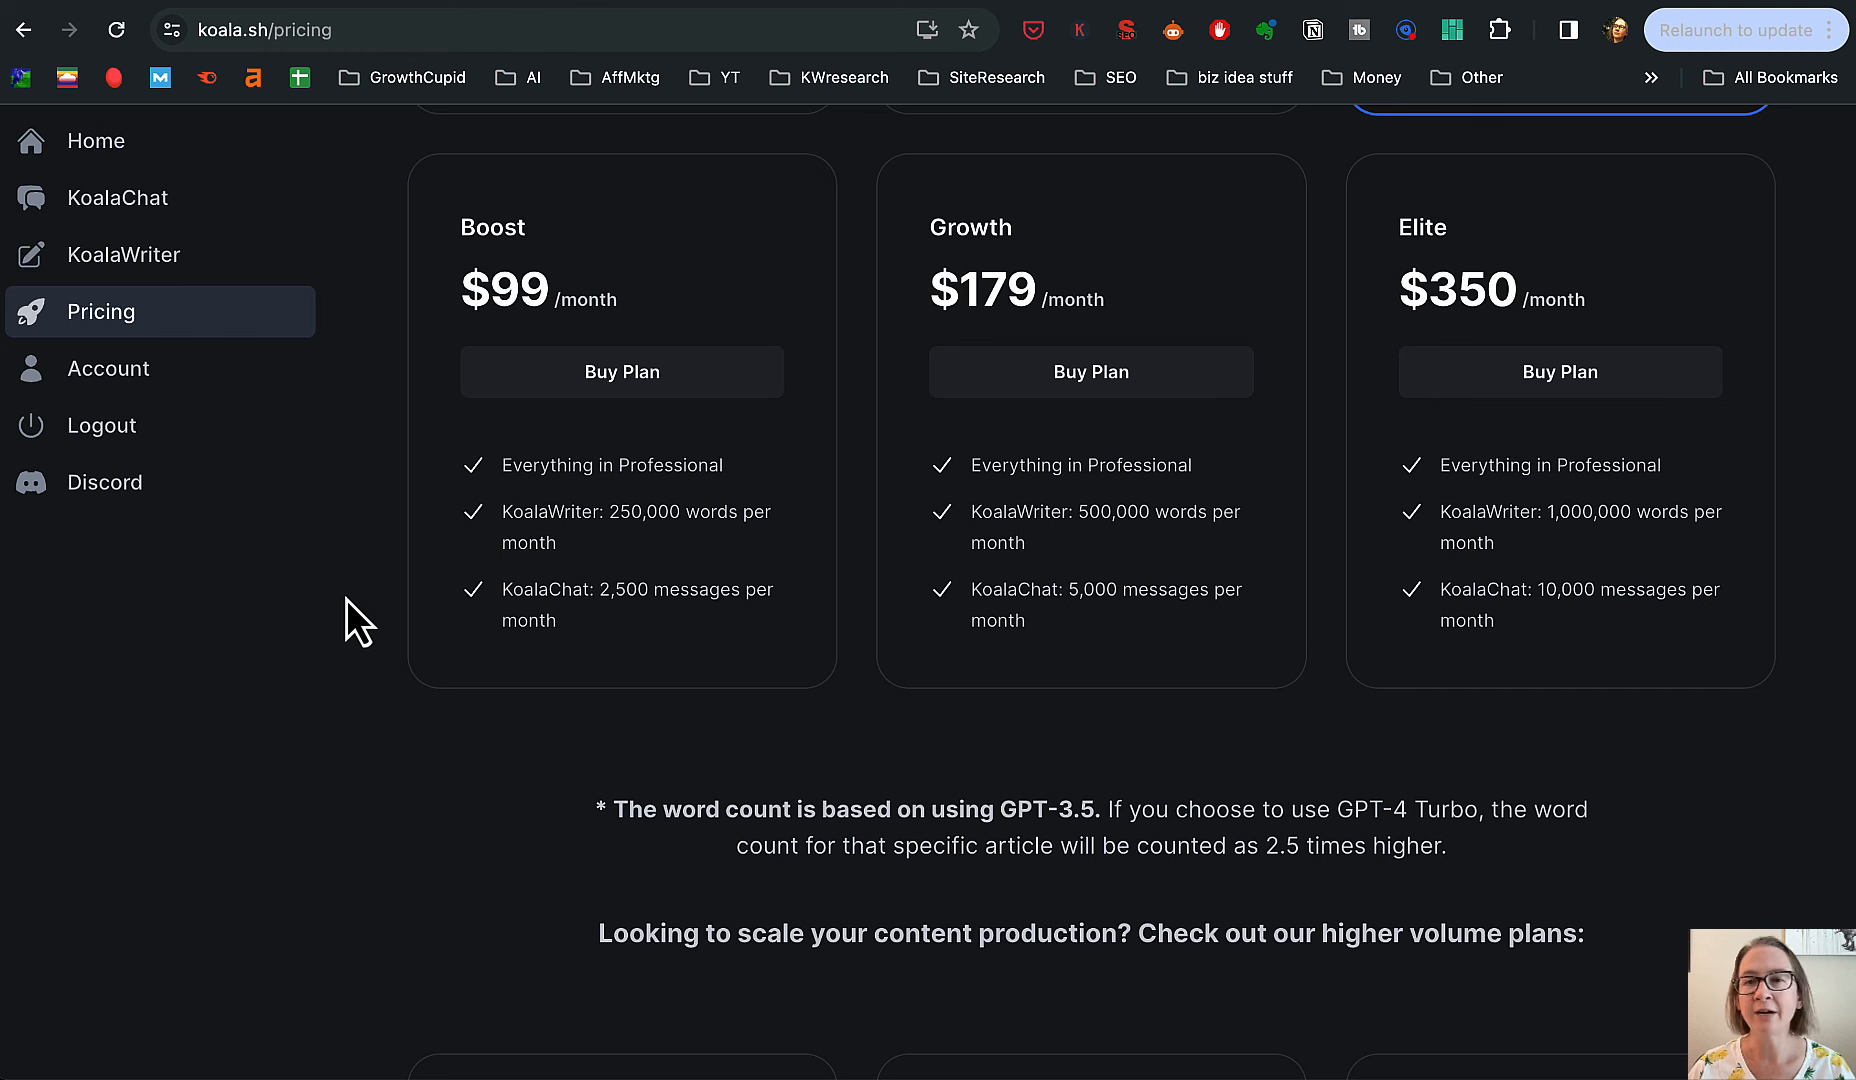
pyautogui.scroll(-7, 347, 599)
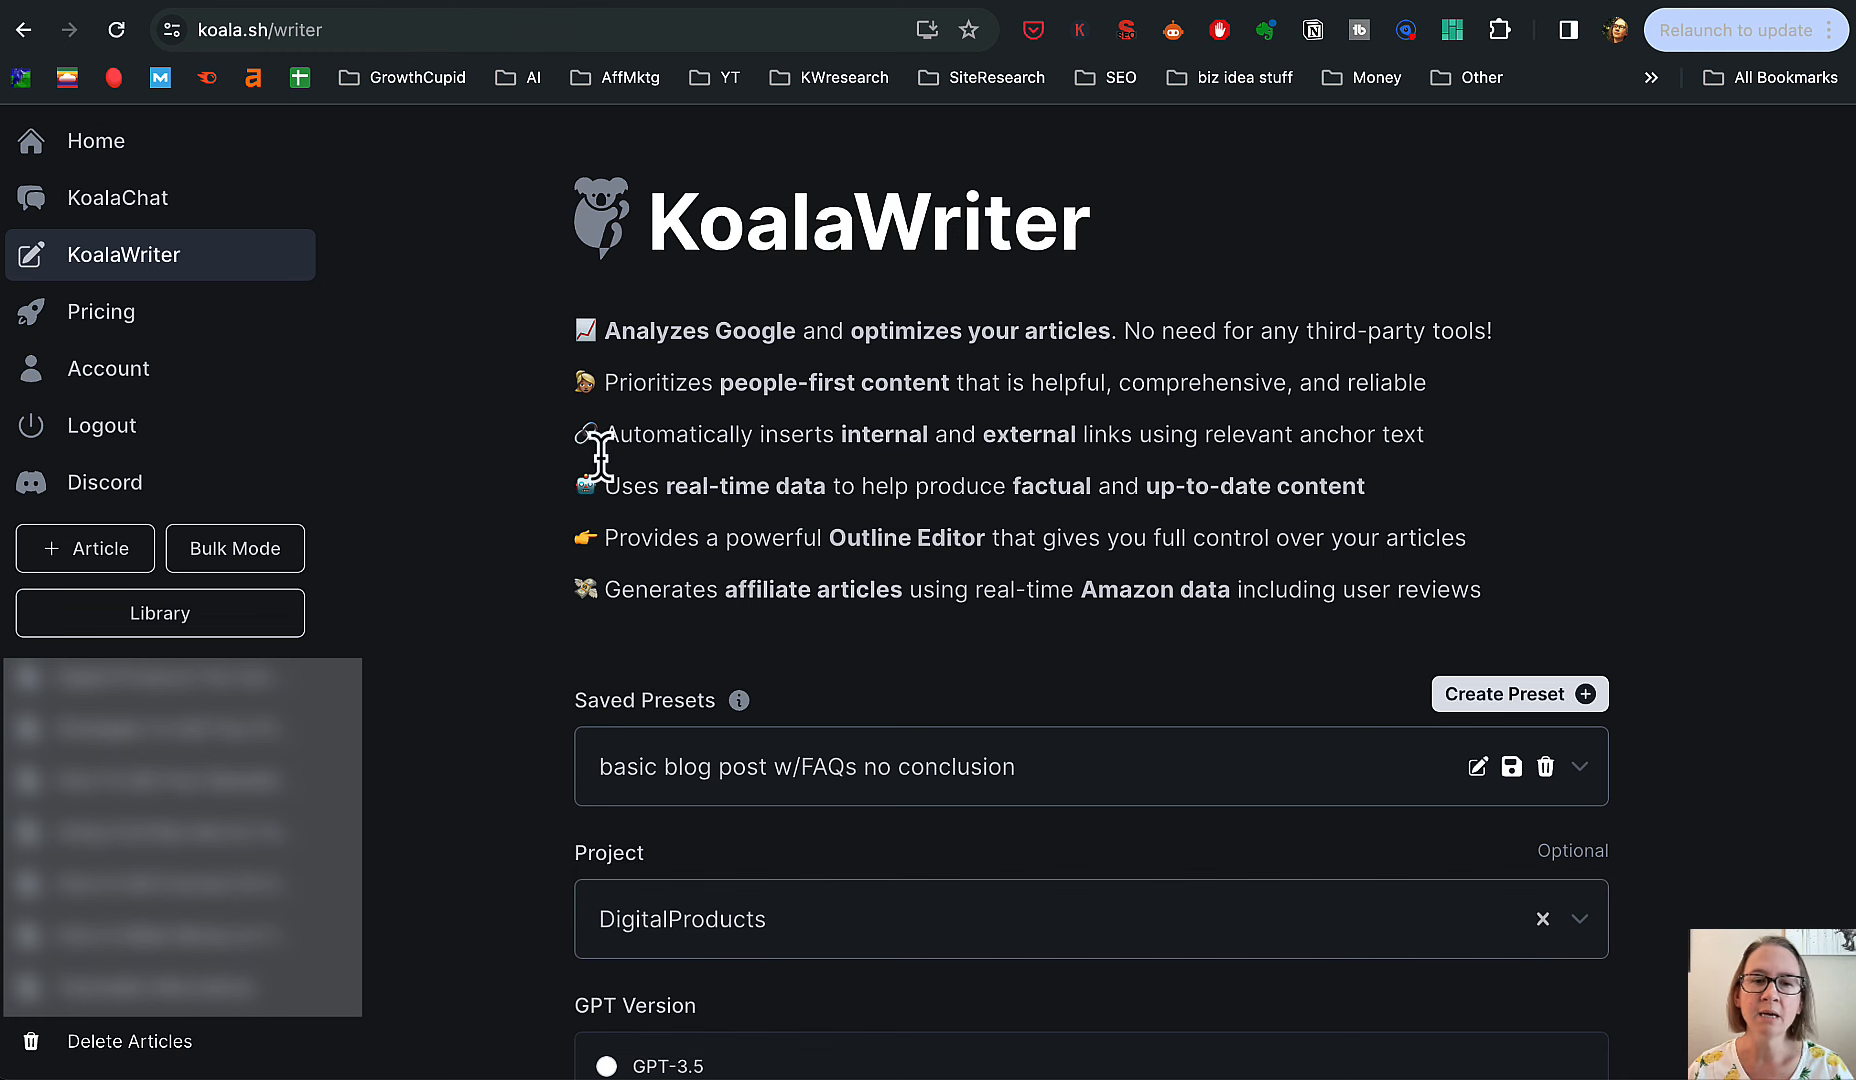
# - Review the KoalaWriter preset, project and GPT version settings, then check the available article types and keep Blog Post
pyautogui.scroll(-3, 541, 543)
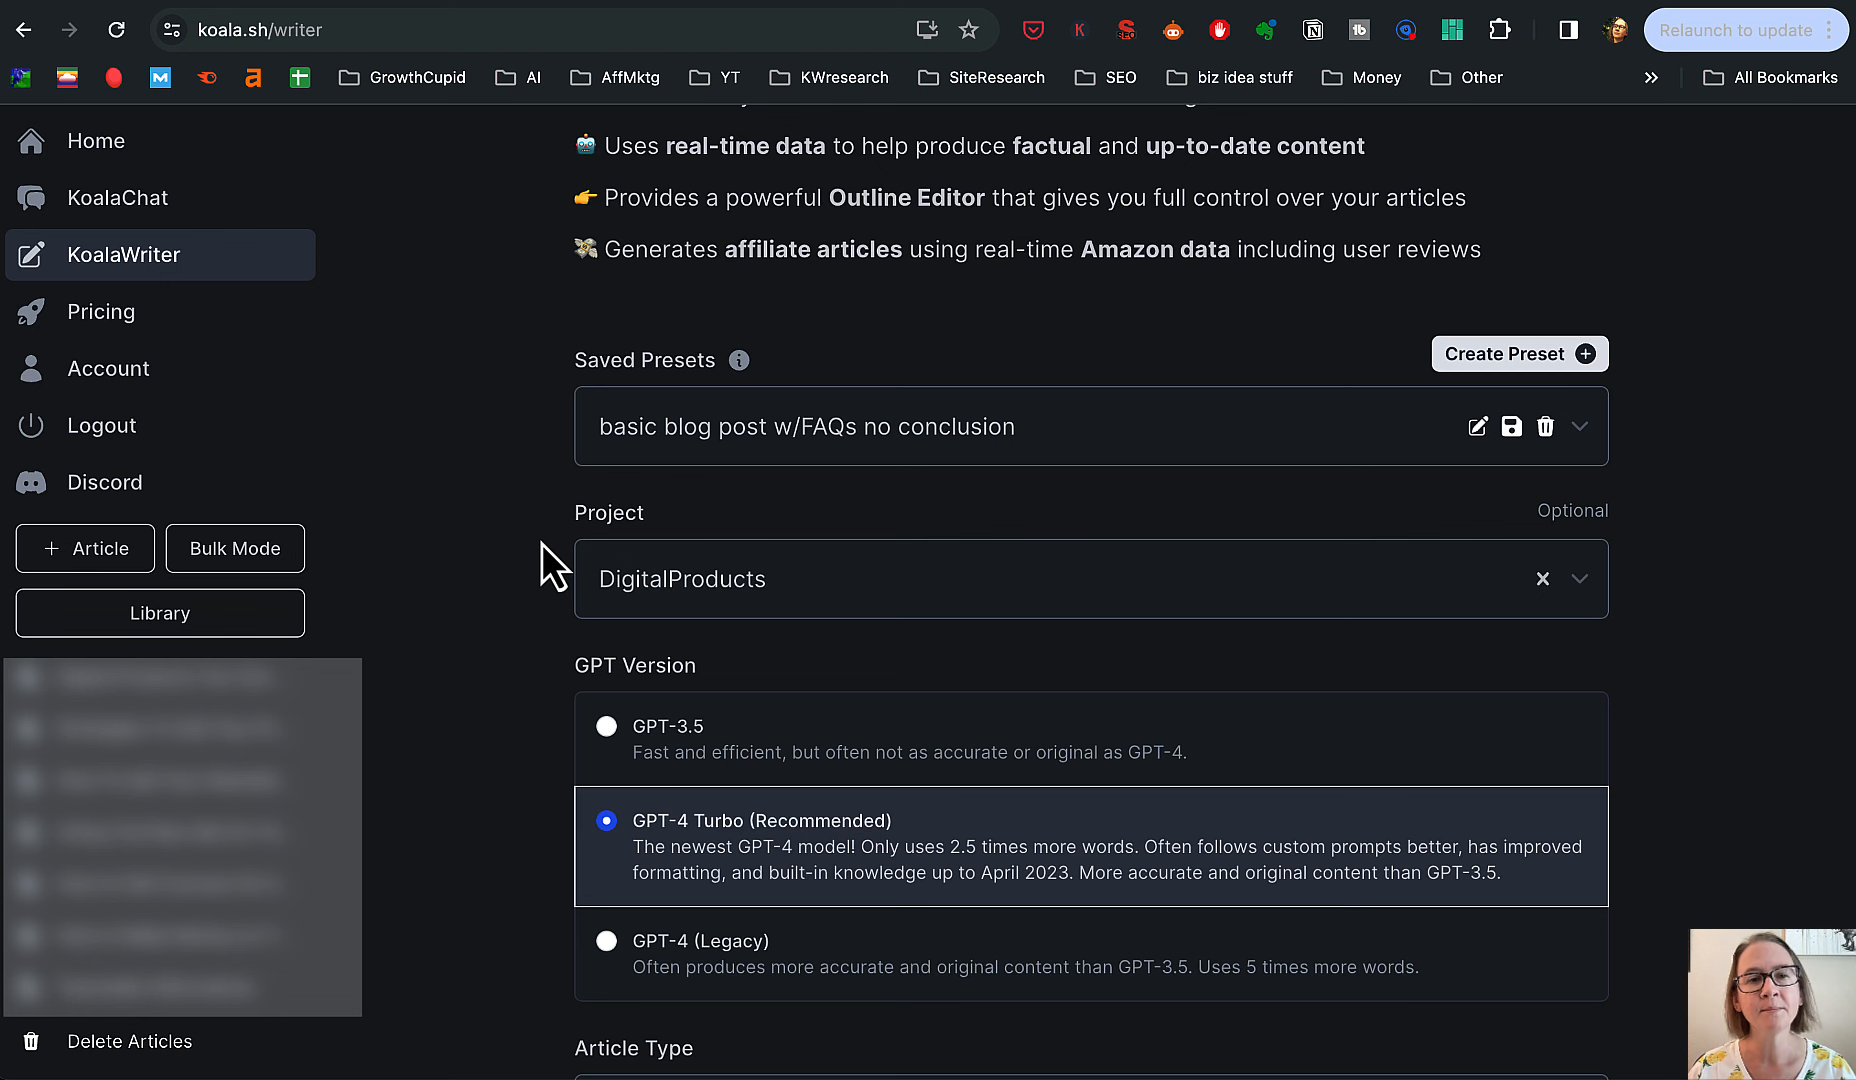
pyautogui.scroll(-2, 531, 552)
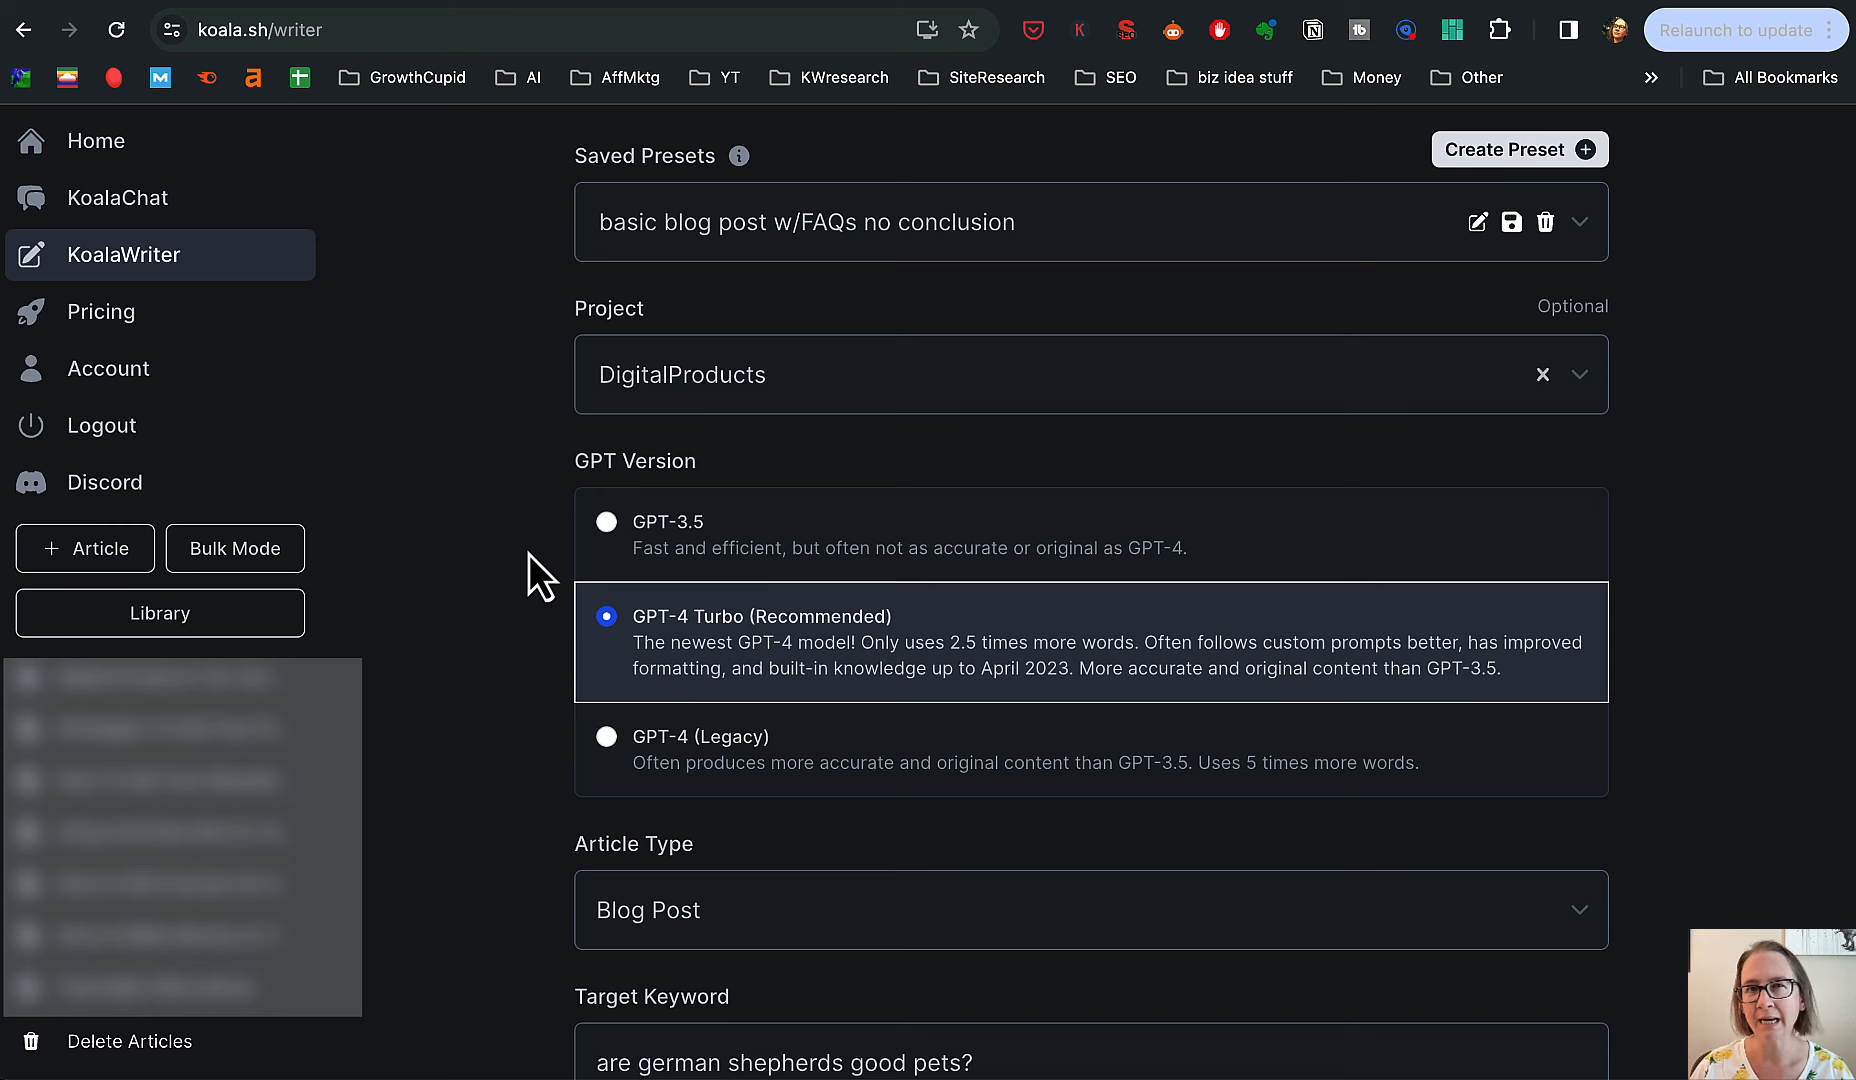
pyautogui.scroll(-4, 526, 574)
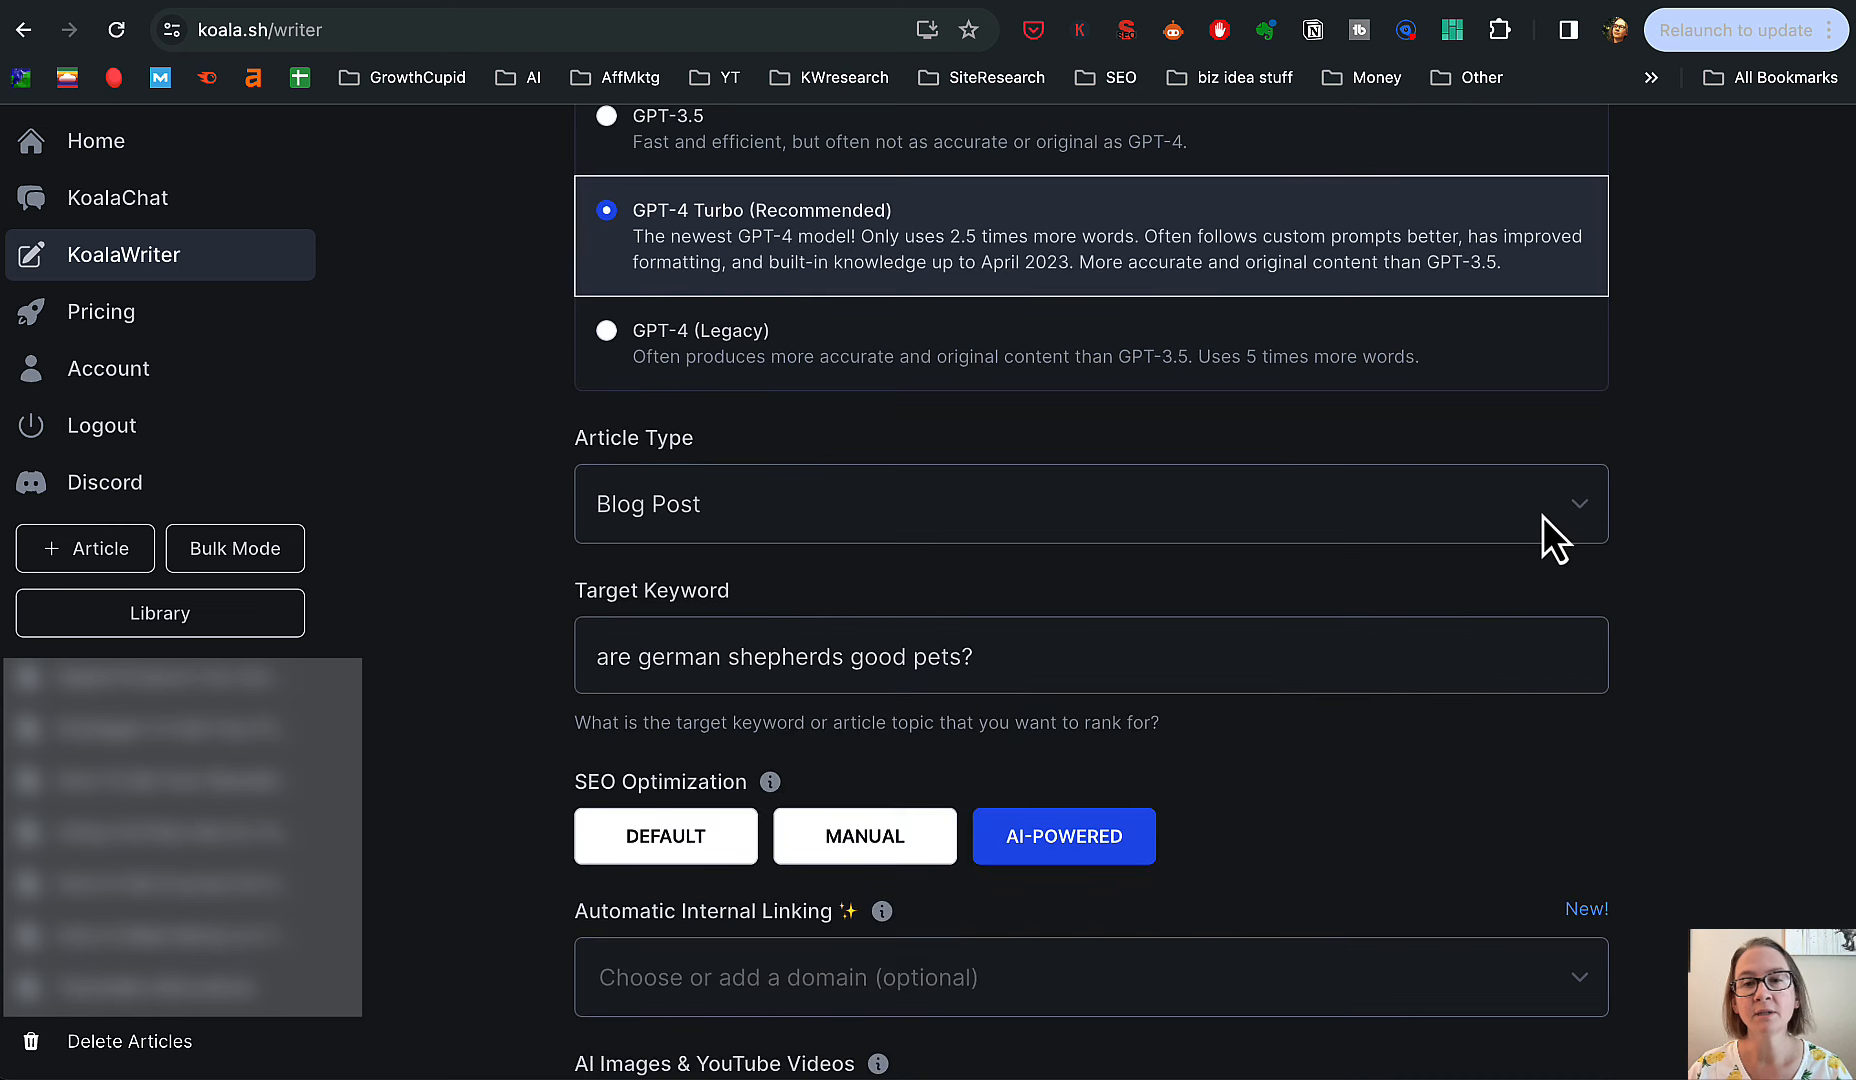
pyautogui.click(1541, 516)
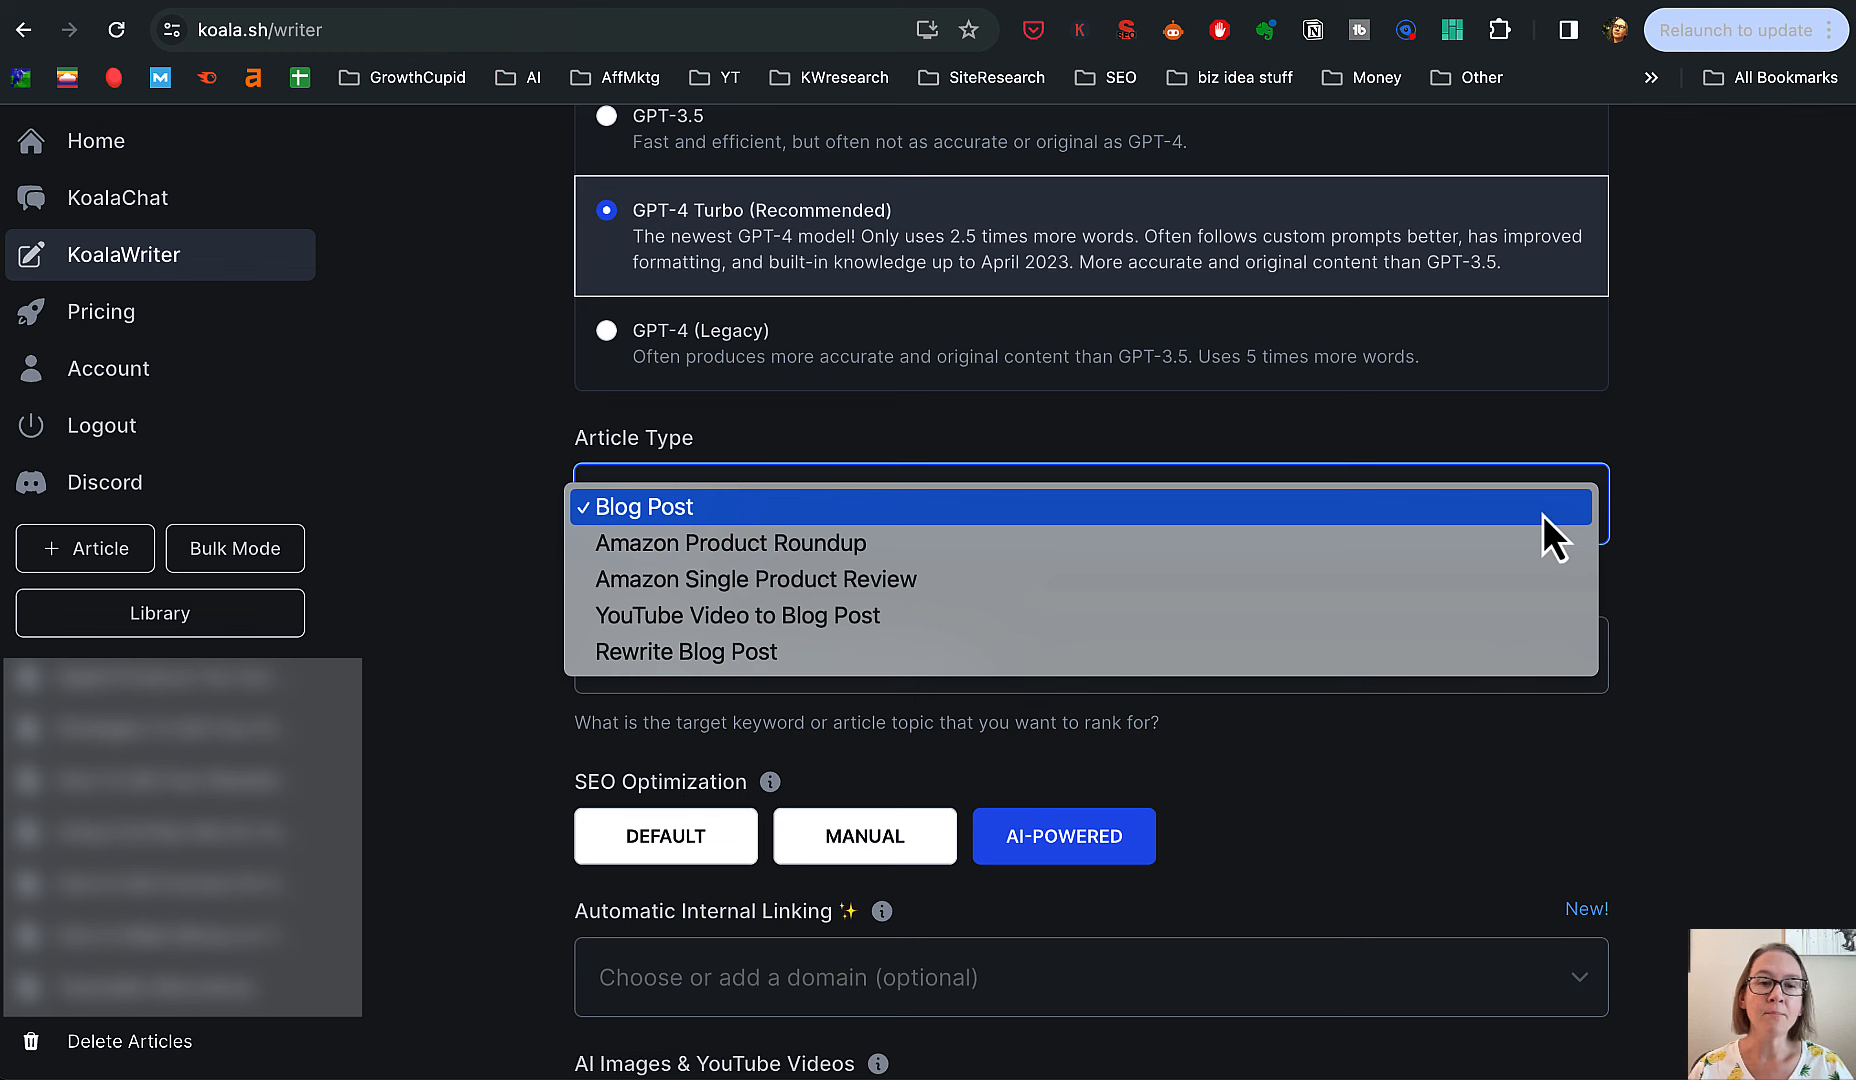
pyautogui.click(1541, 513)
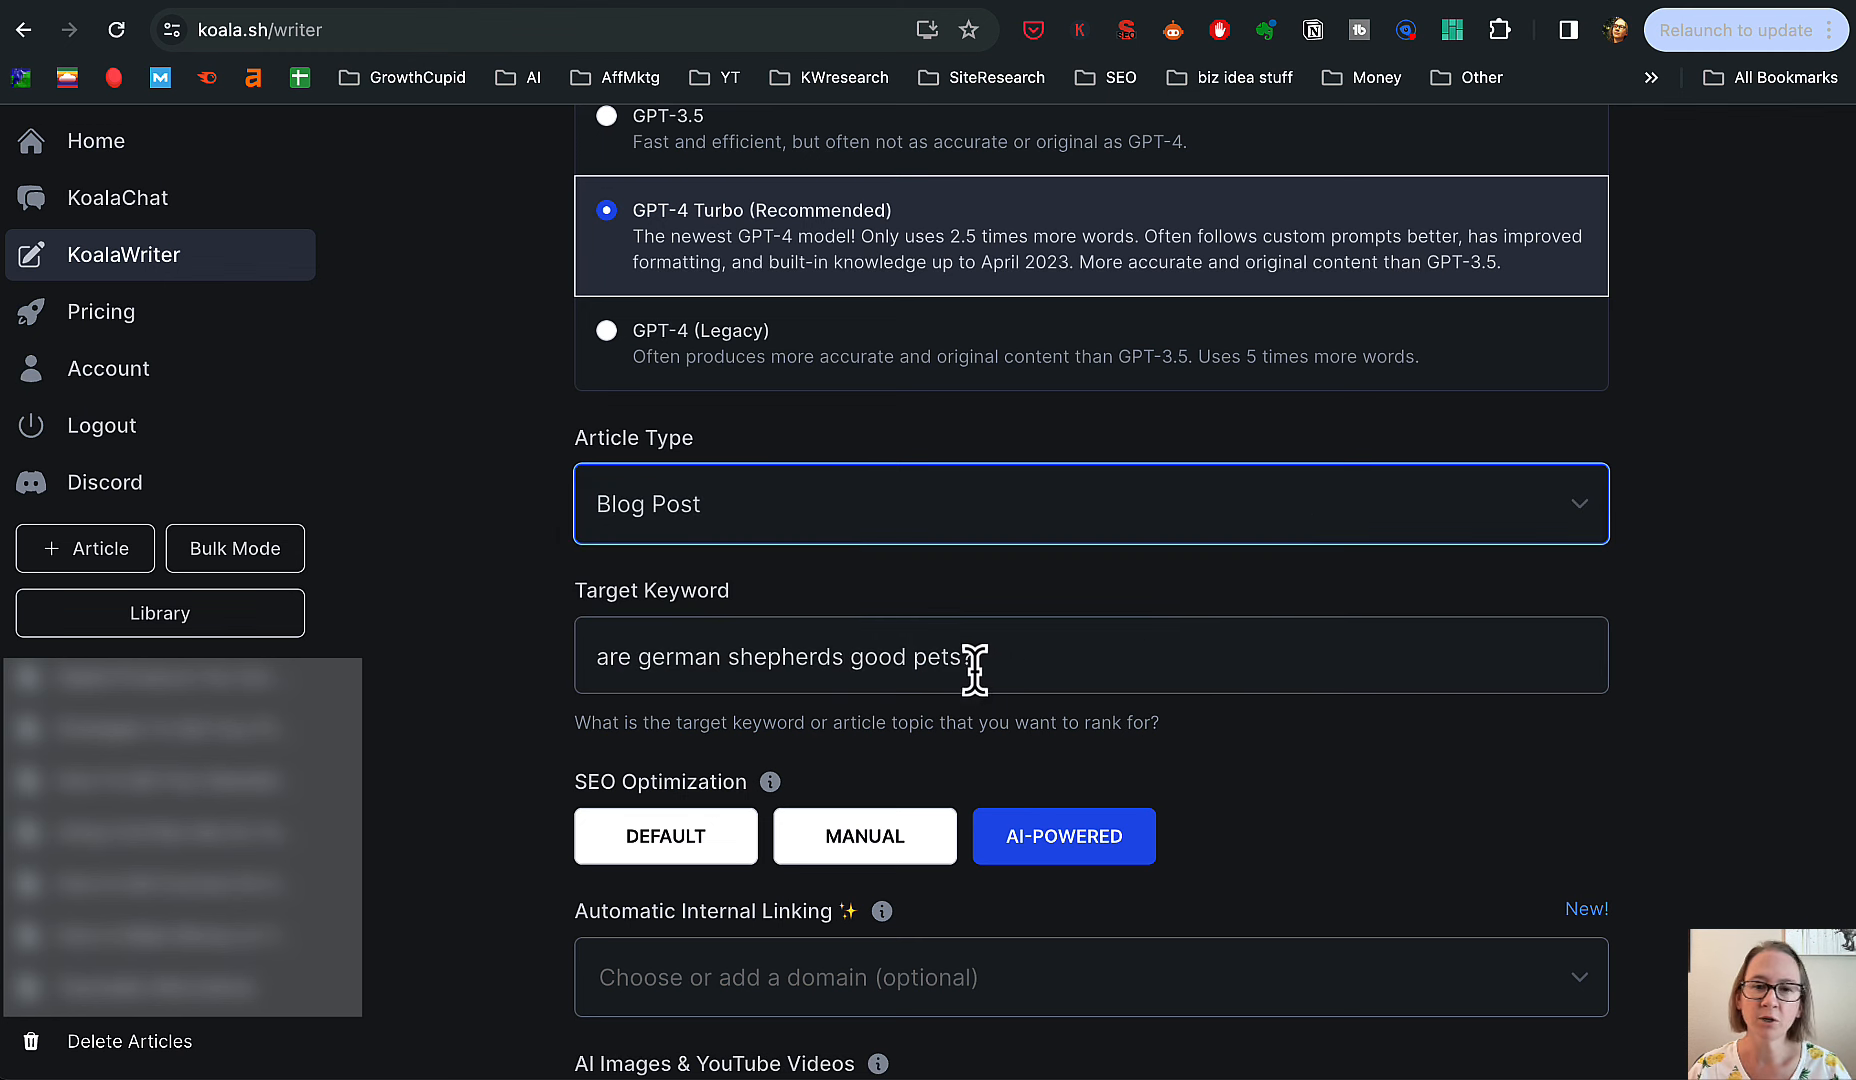
# - Review the SEO optimization, internal linking and AI image settings, including the list of available image styles
pyautogui.scroll(-3, 1232, 705)
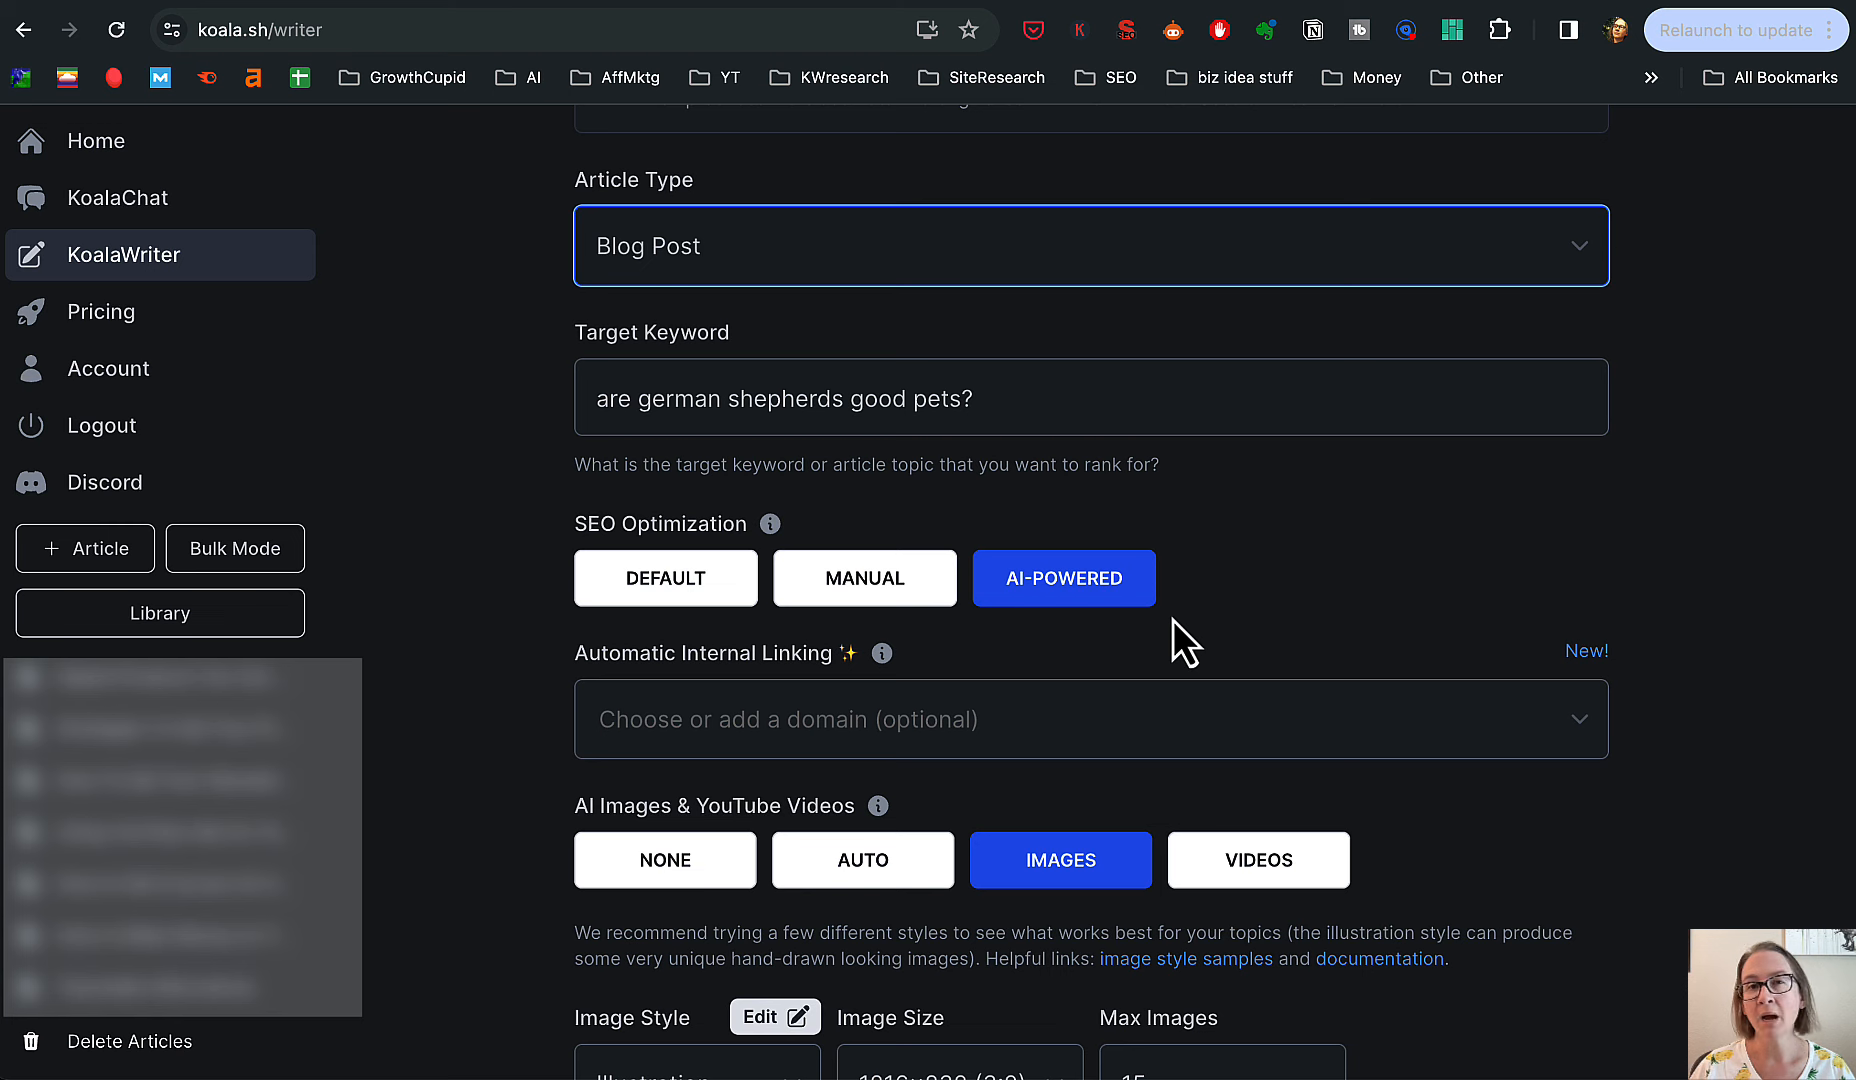
pyautogui.scroll(-1, 1172, 619)
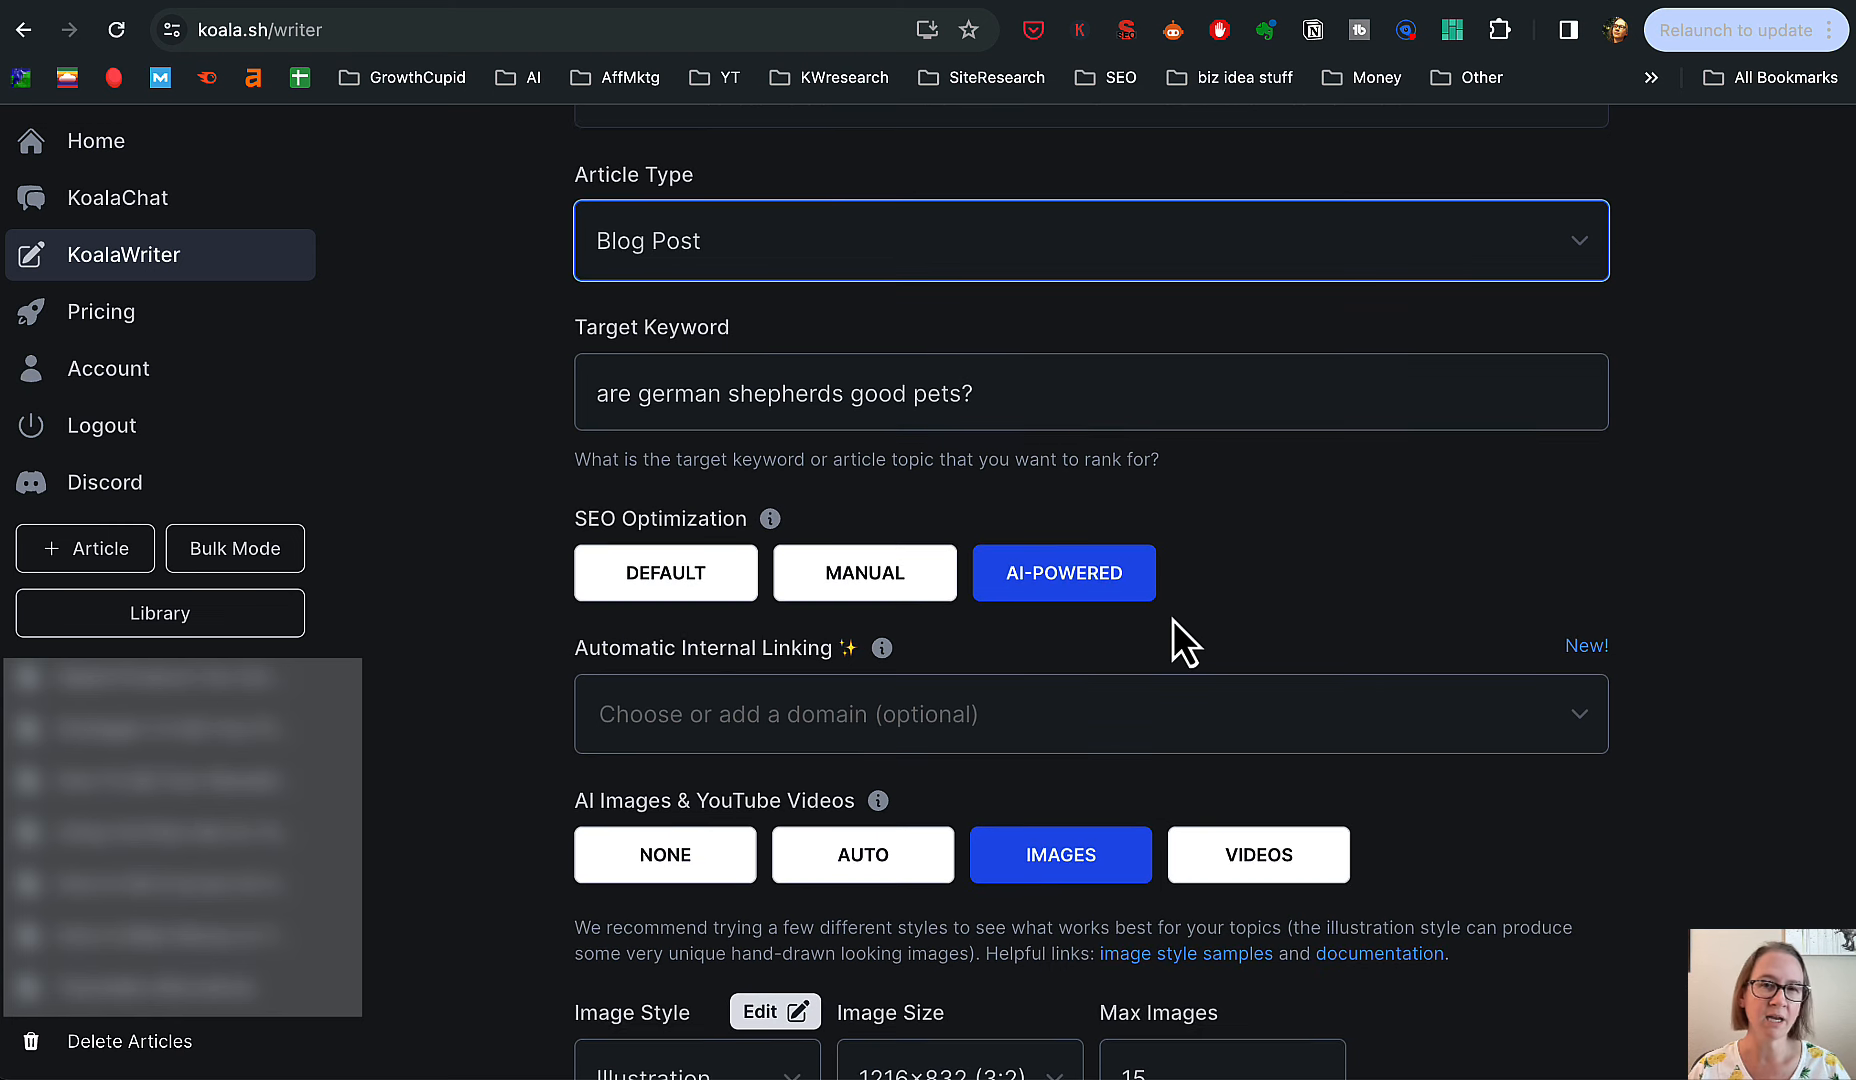
pyautogui.scroll(-1, 1219, 634)
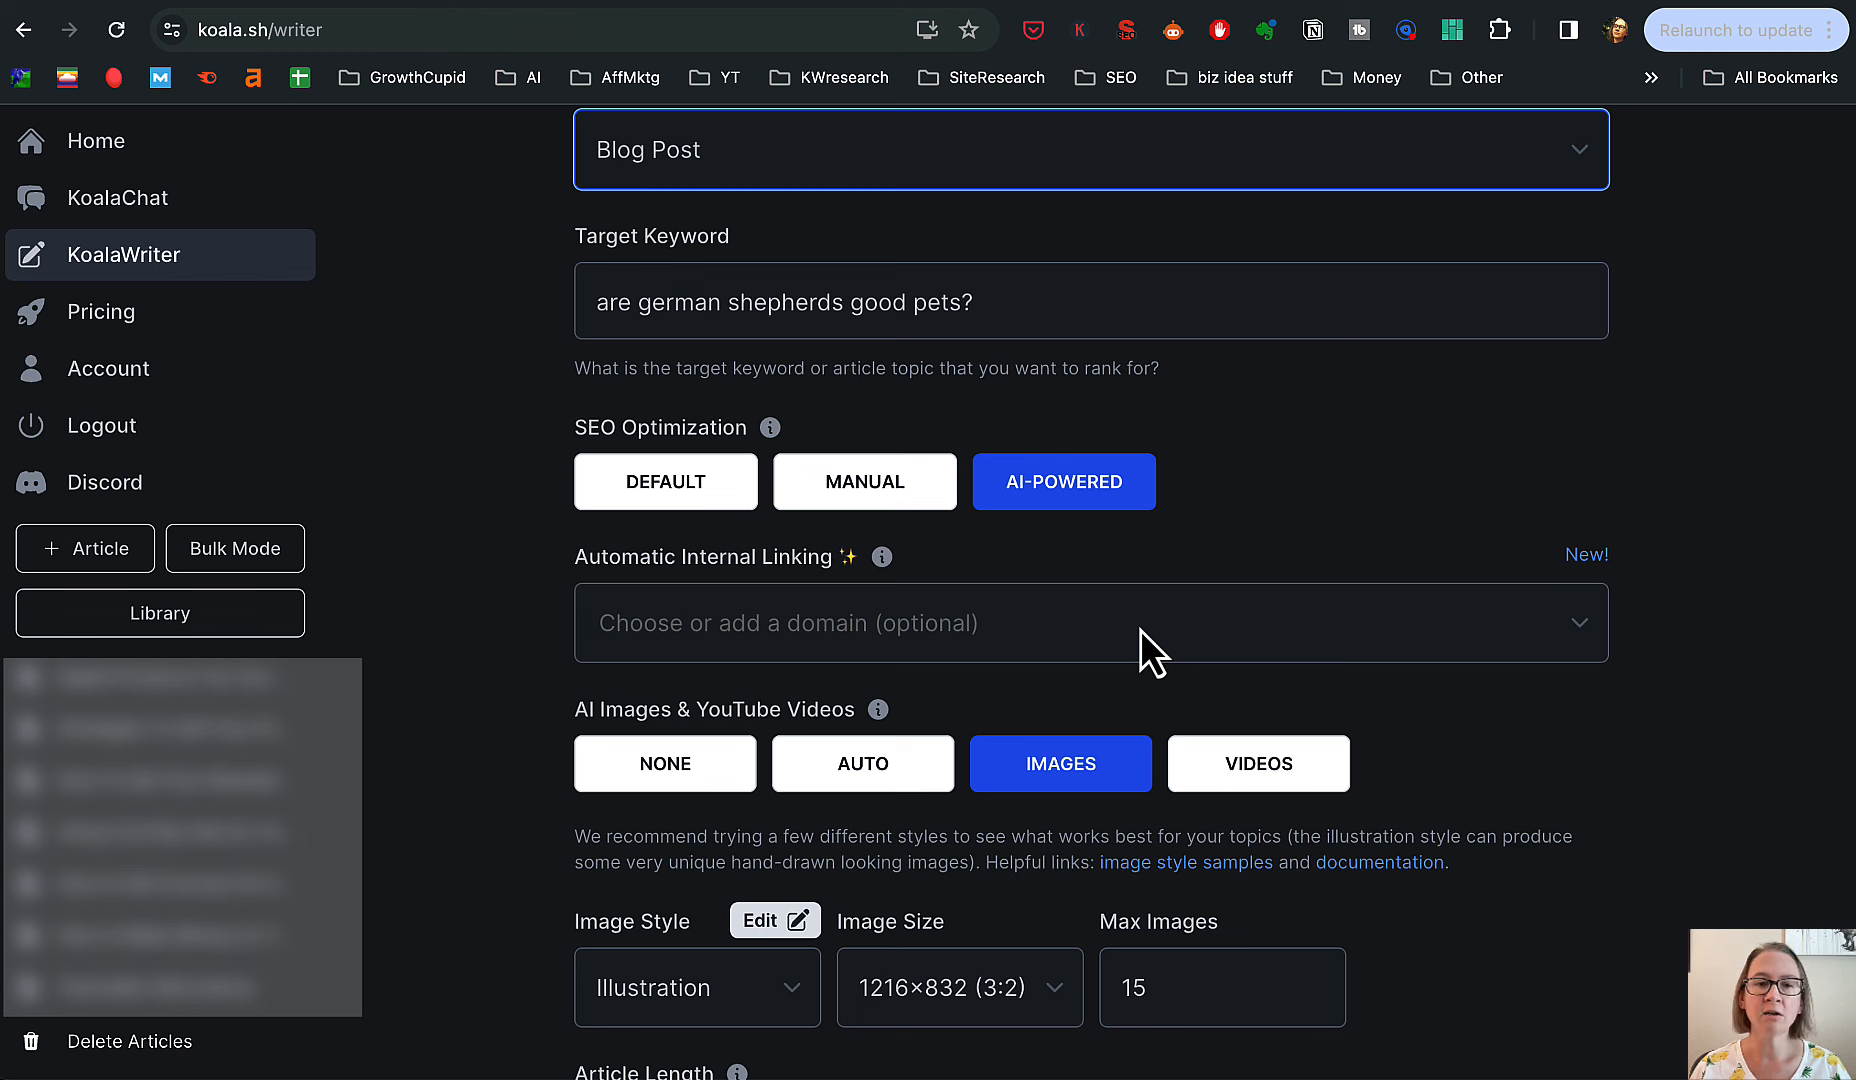
pyautogui.scroll(-1, 1170, 650)
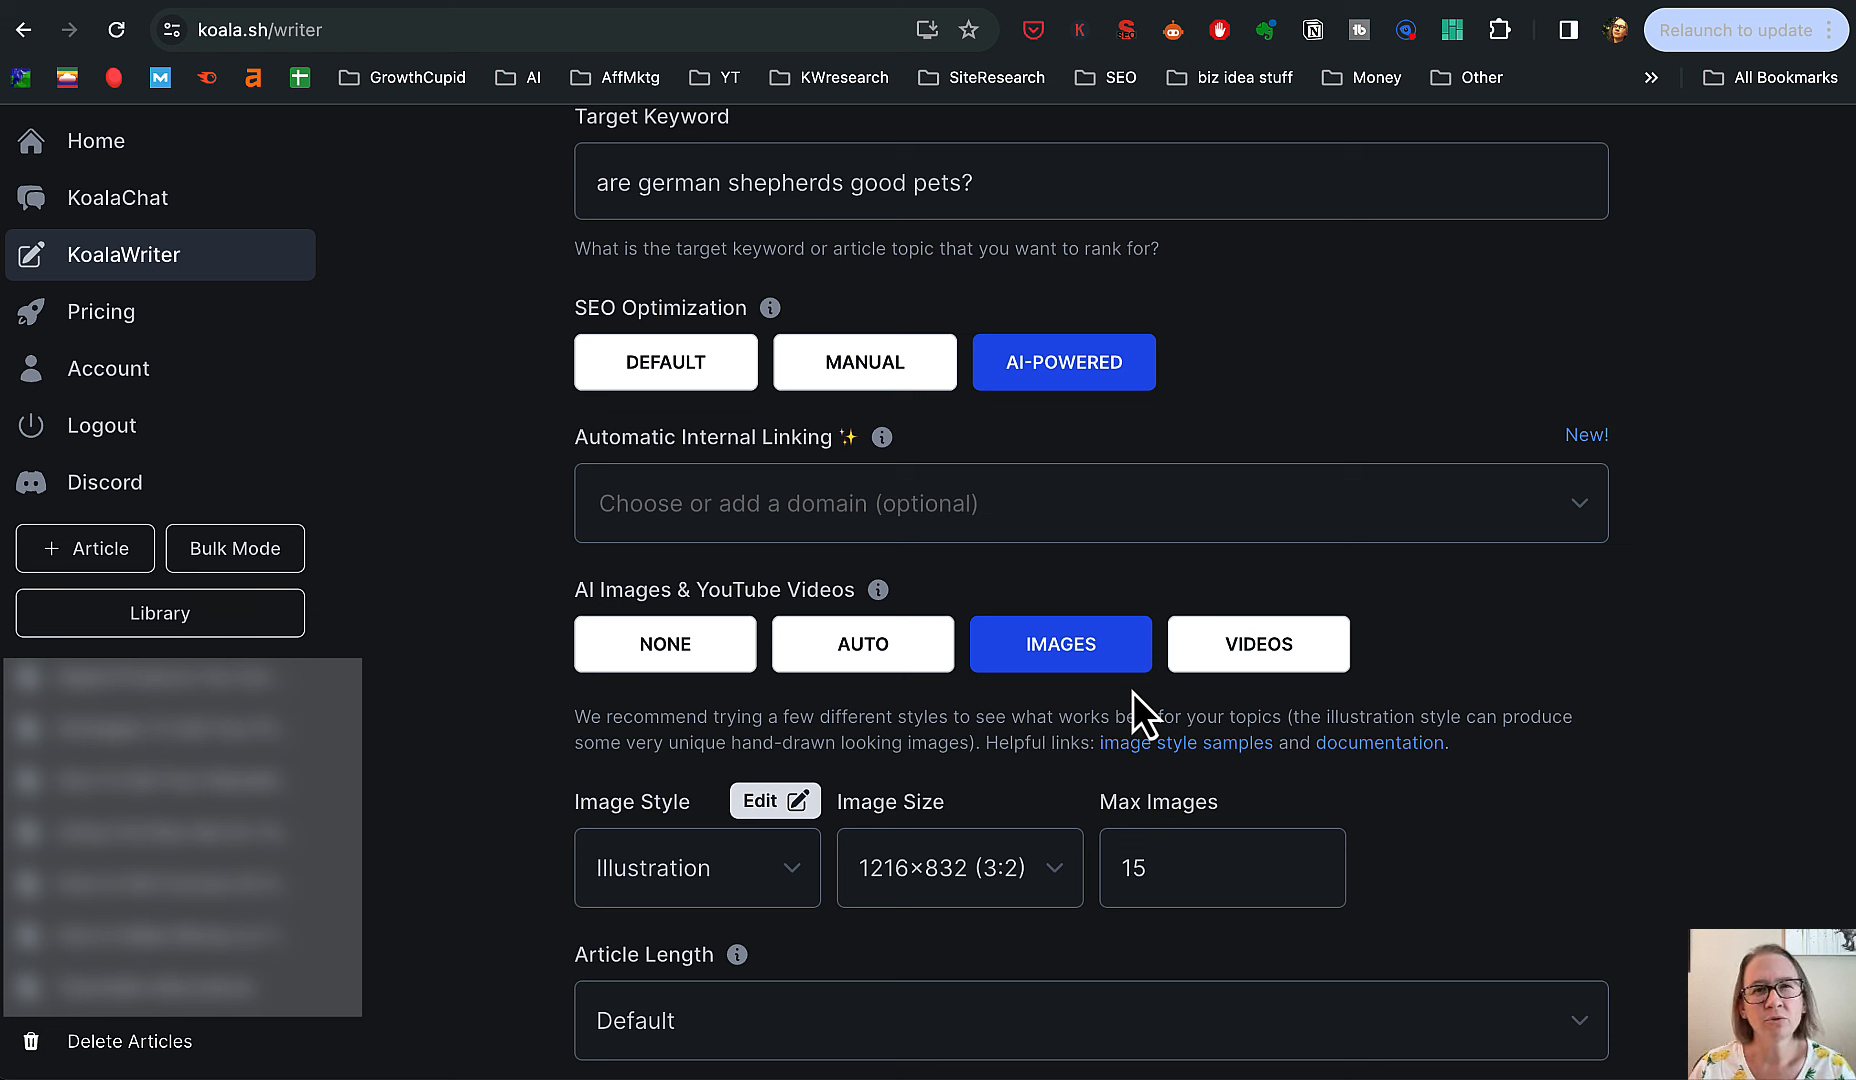
pyautogui.scroll(-2, 1135, 690)
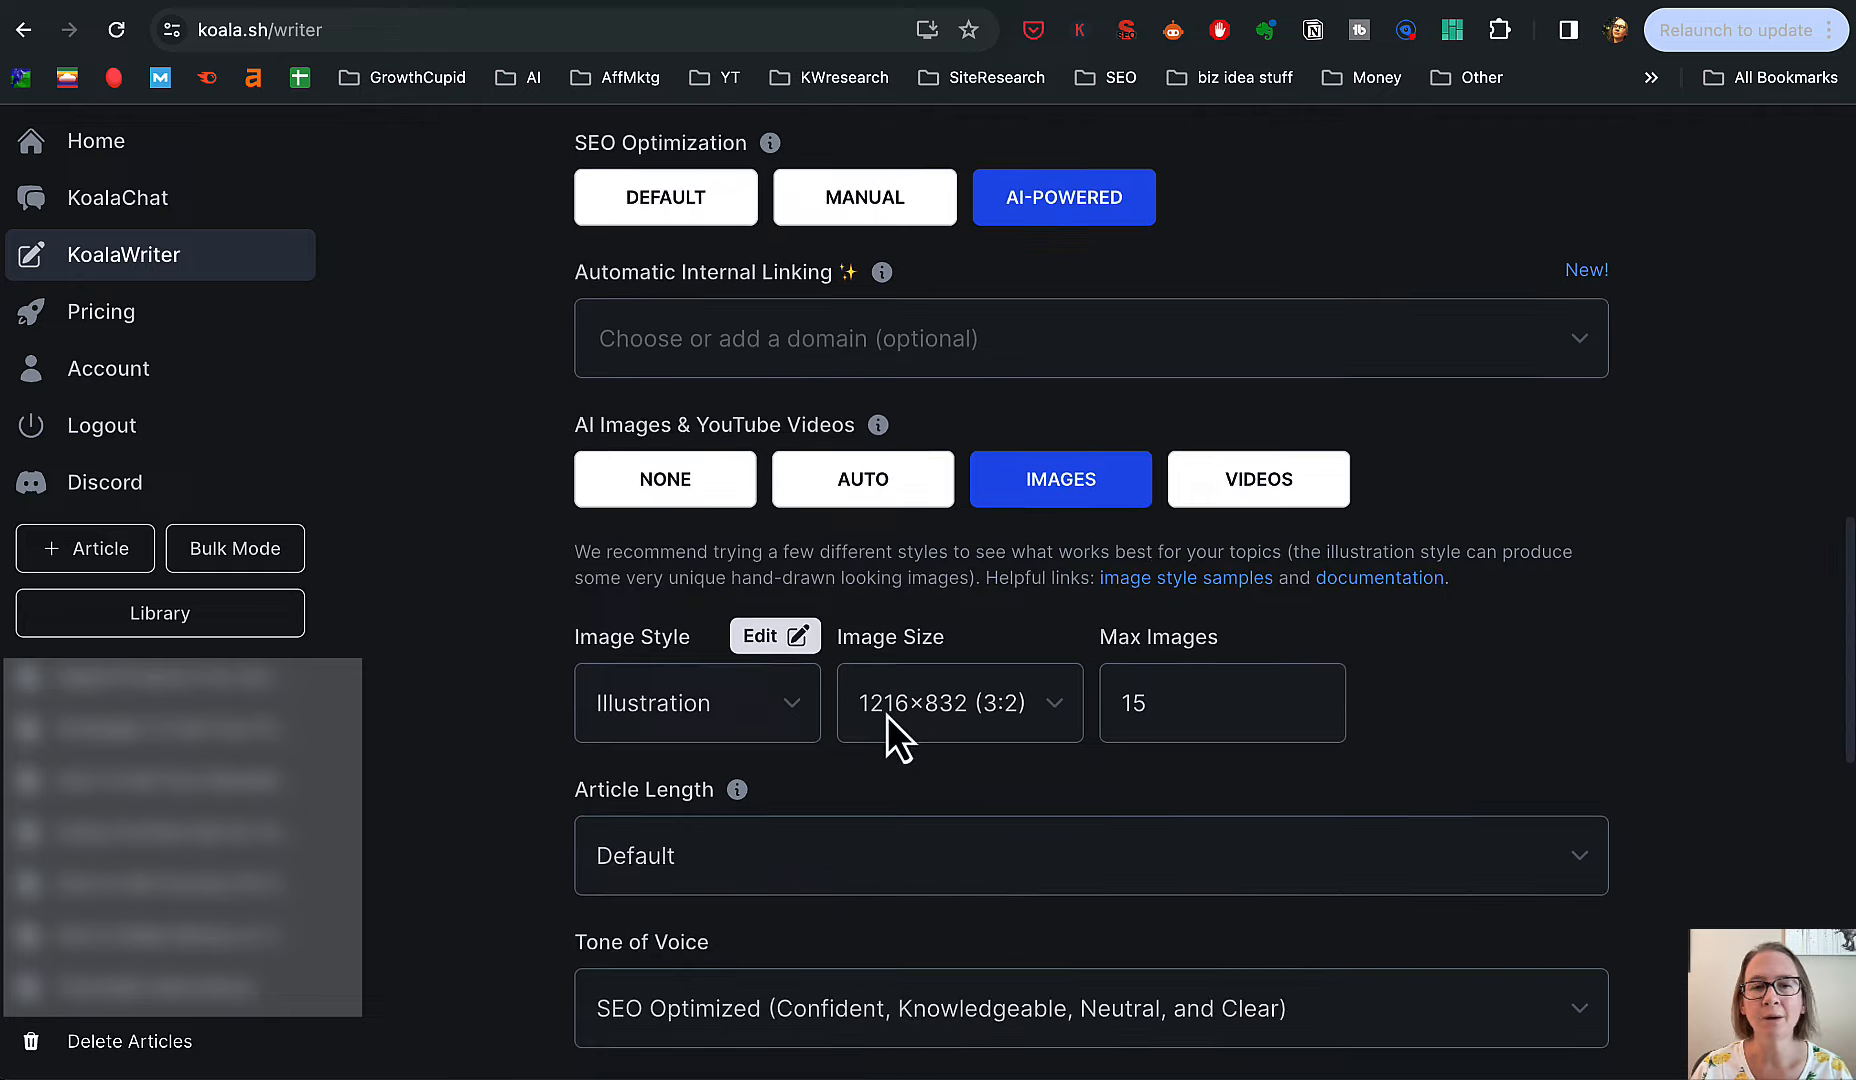
pyautogui.click(790, 705)
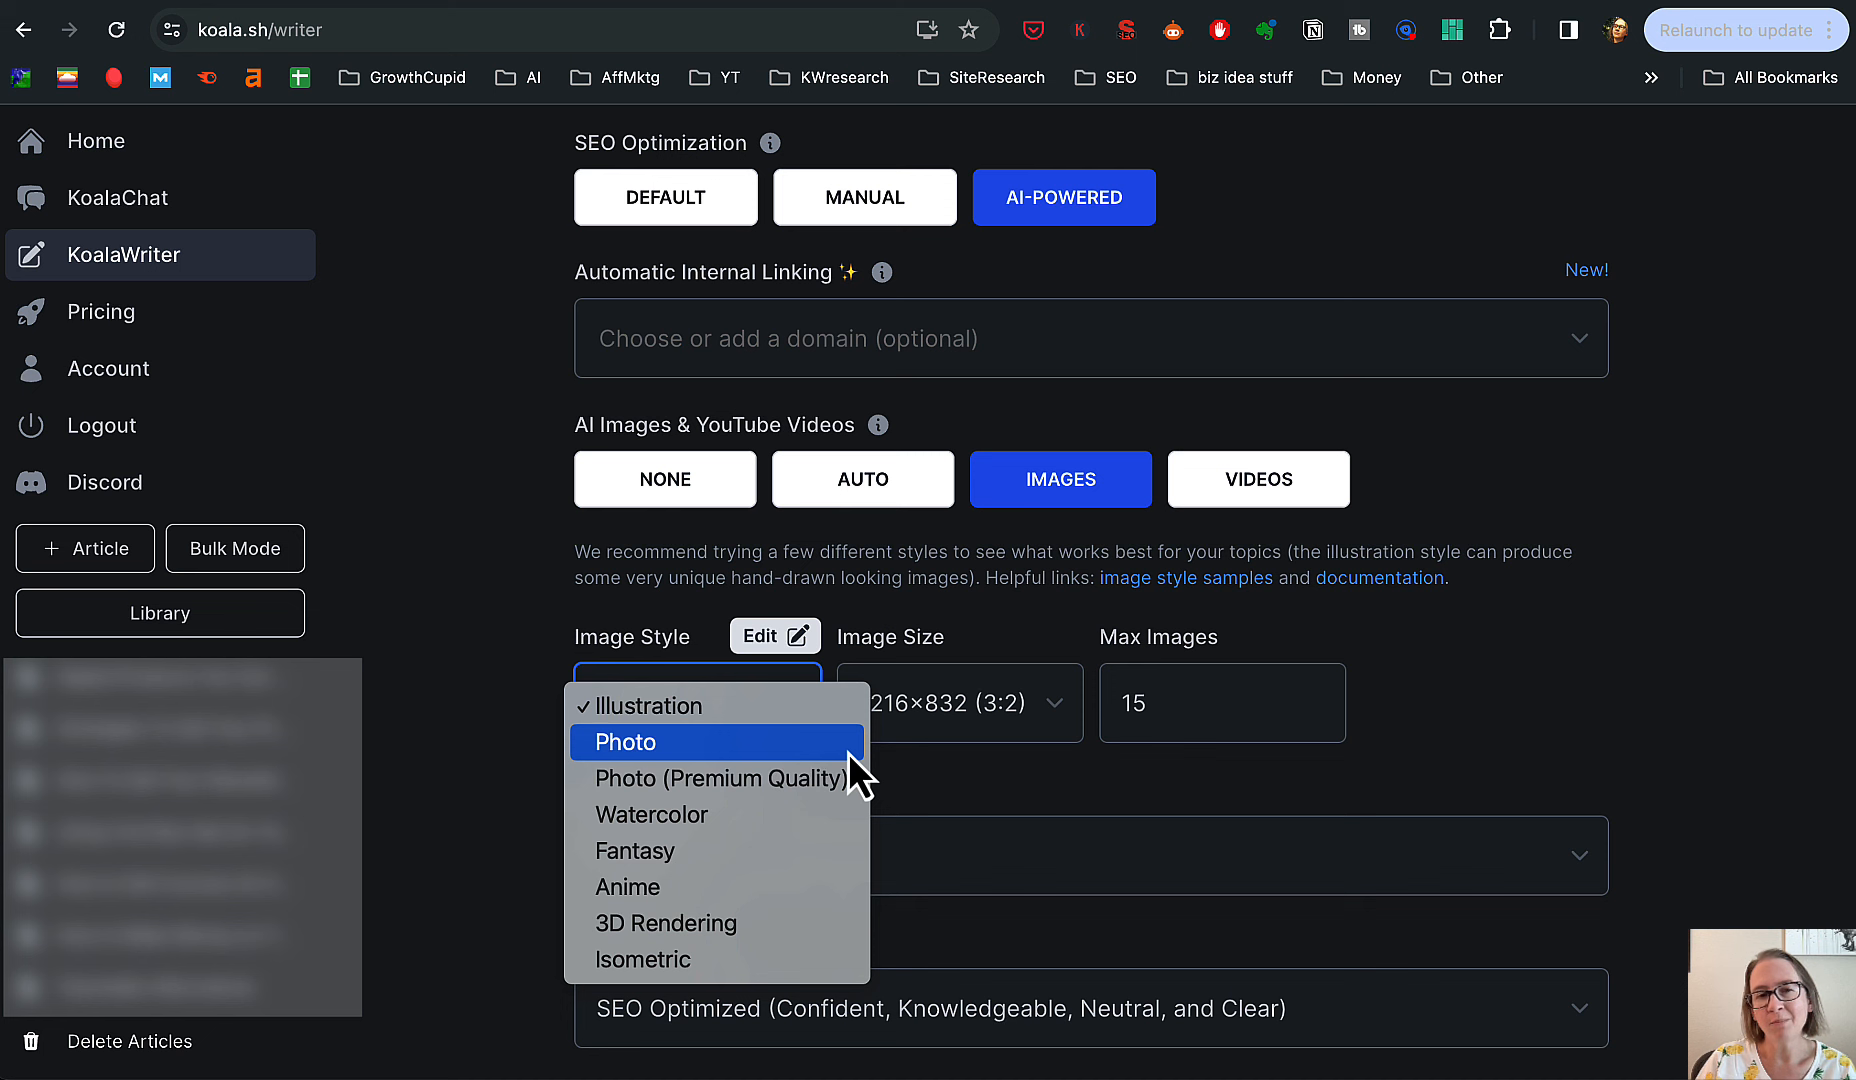
pyautogui.click(1482, 674)
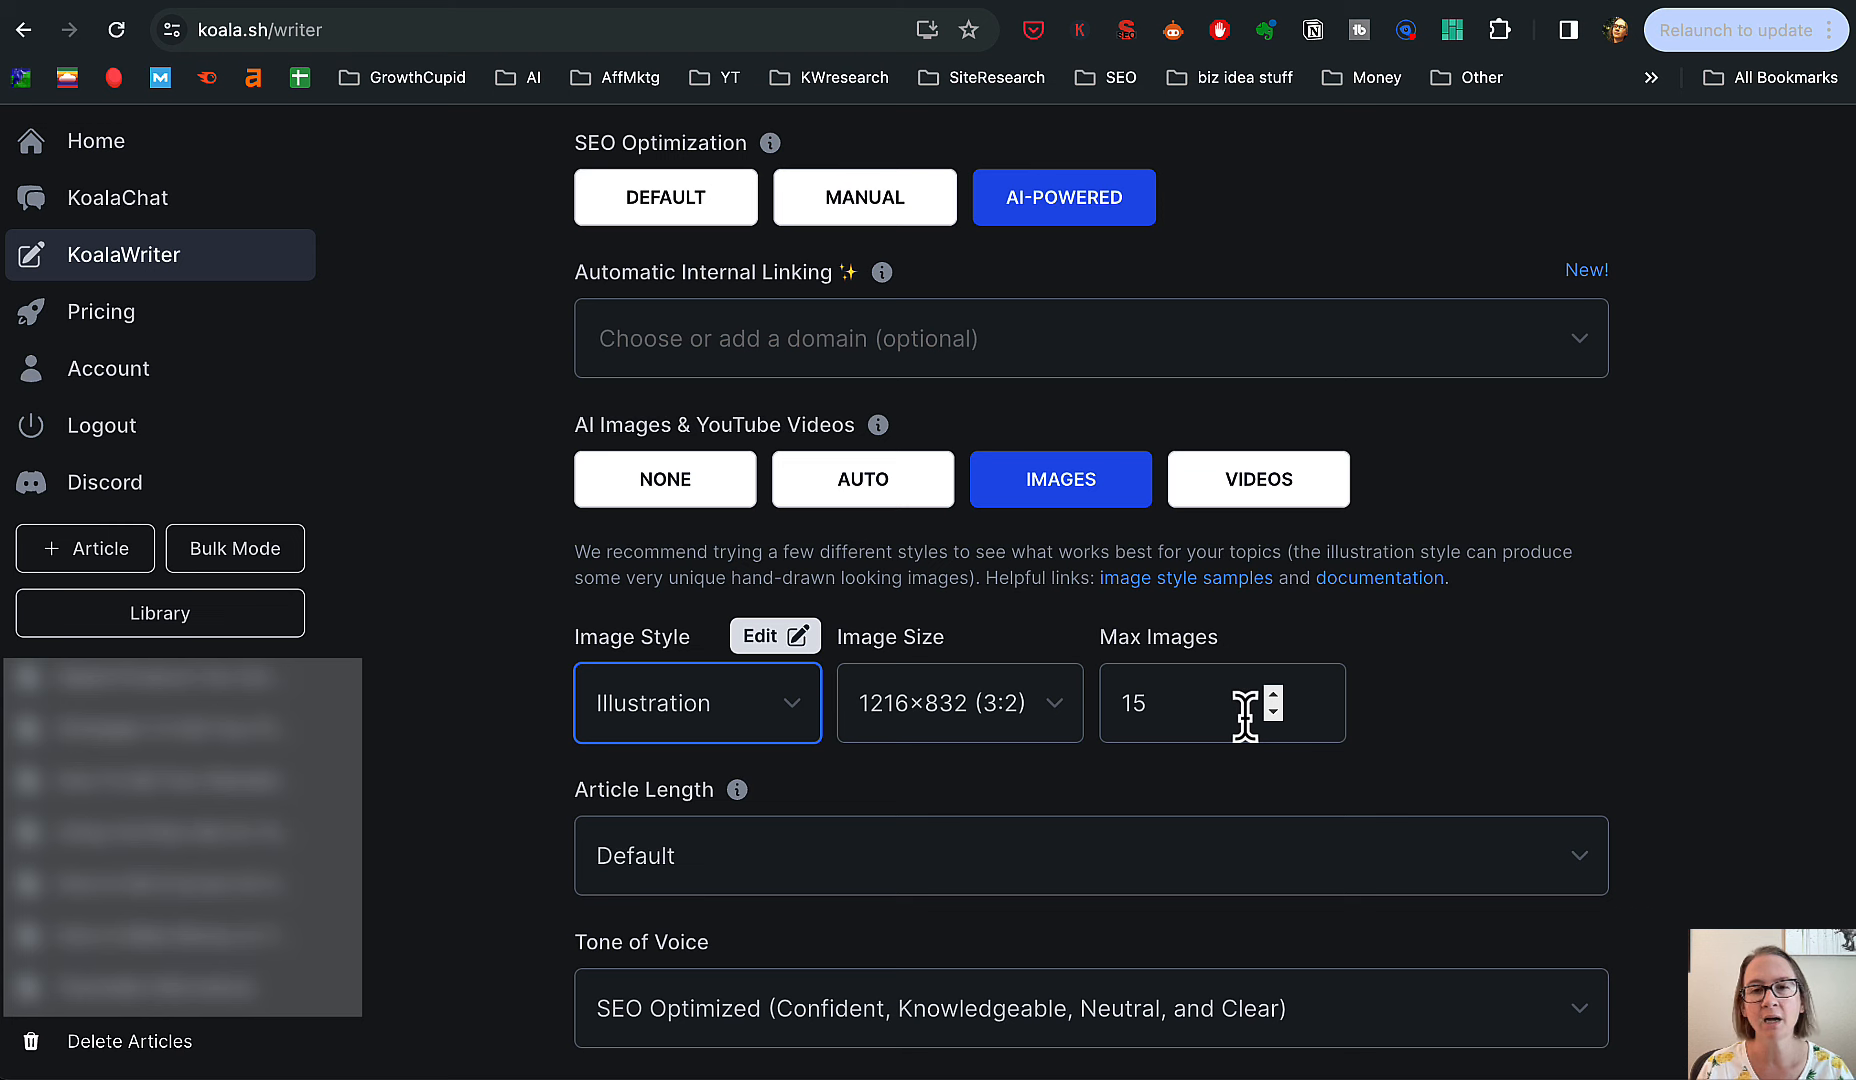
# - Check the available article length and tone of voice options without changing either setting
pyautogui.scroll(-1, 1570, 720)
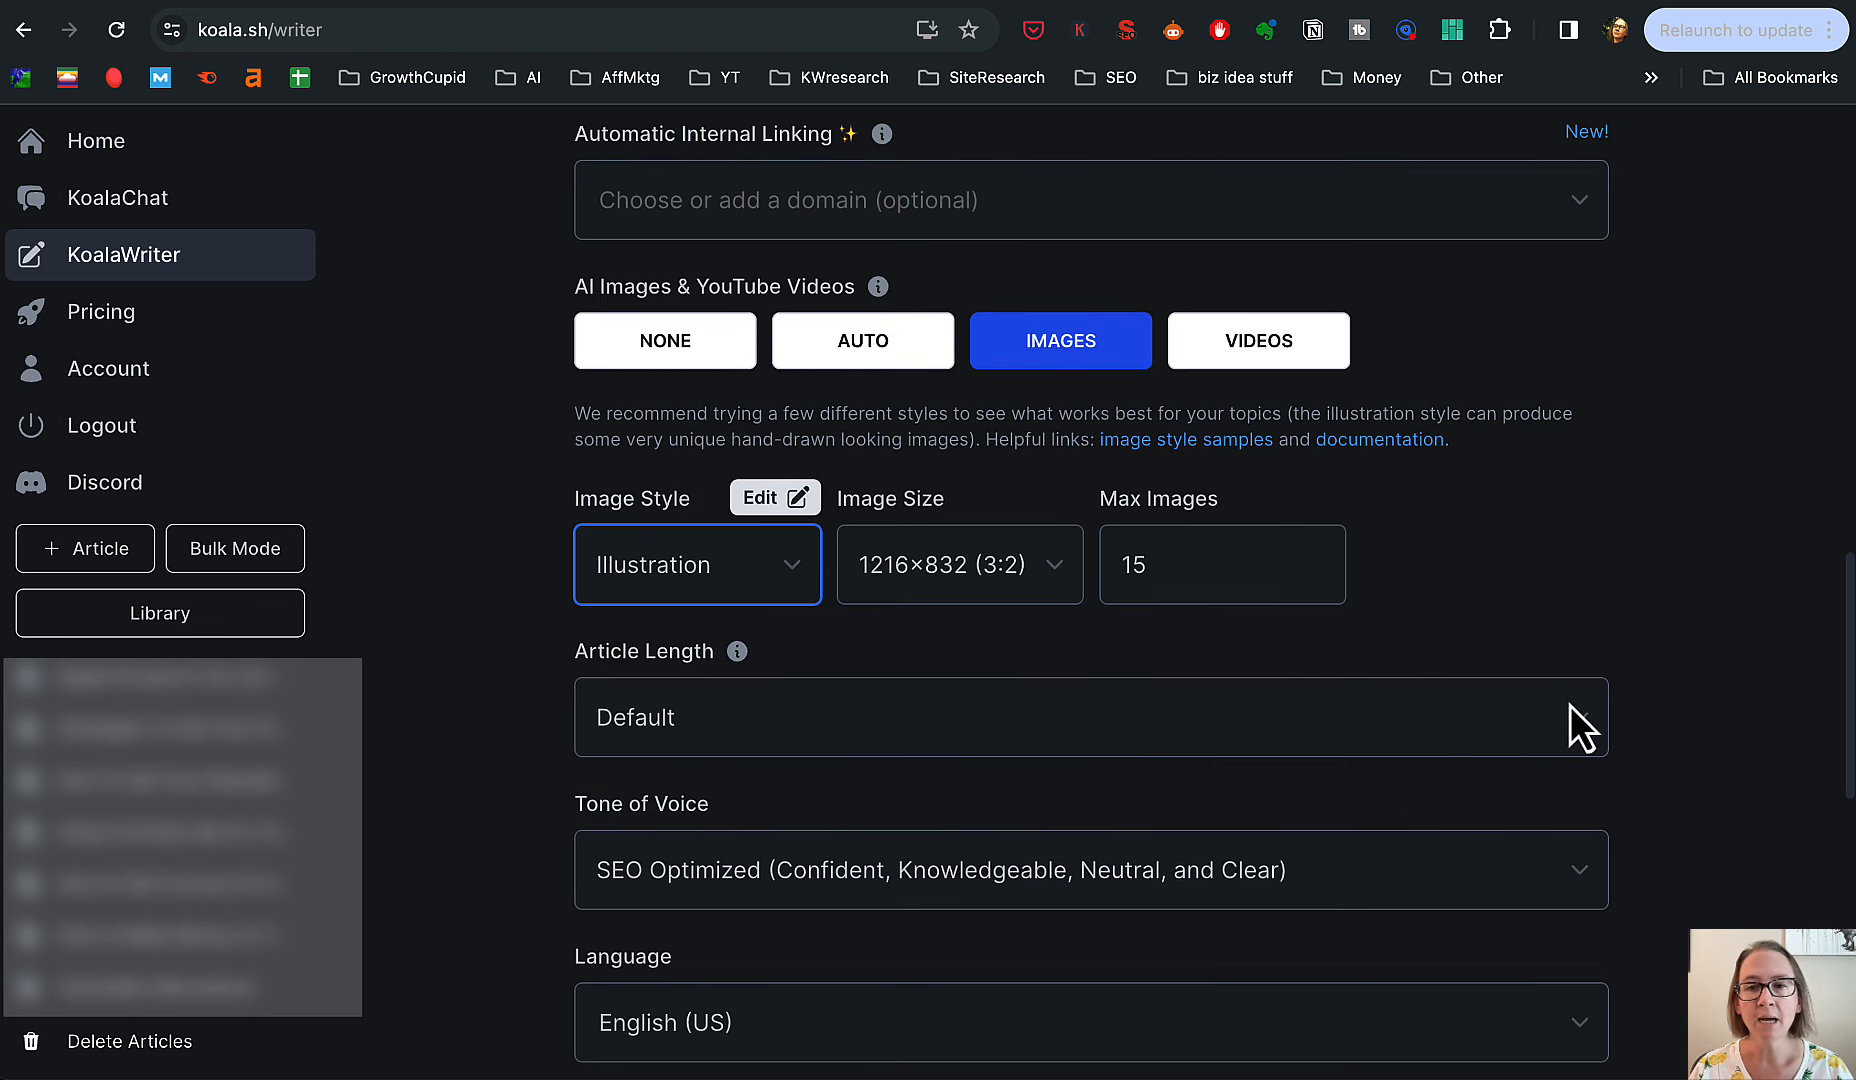
pyautogui.click(1583, 721)
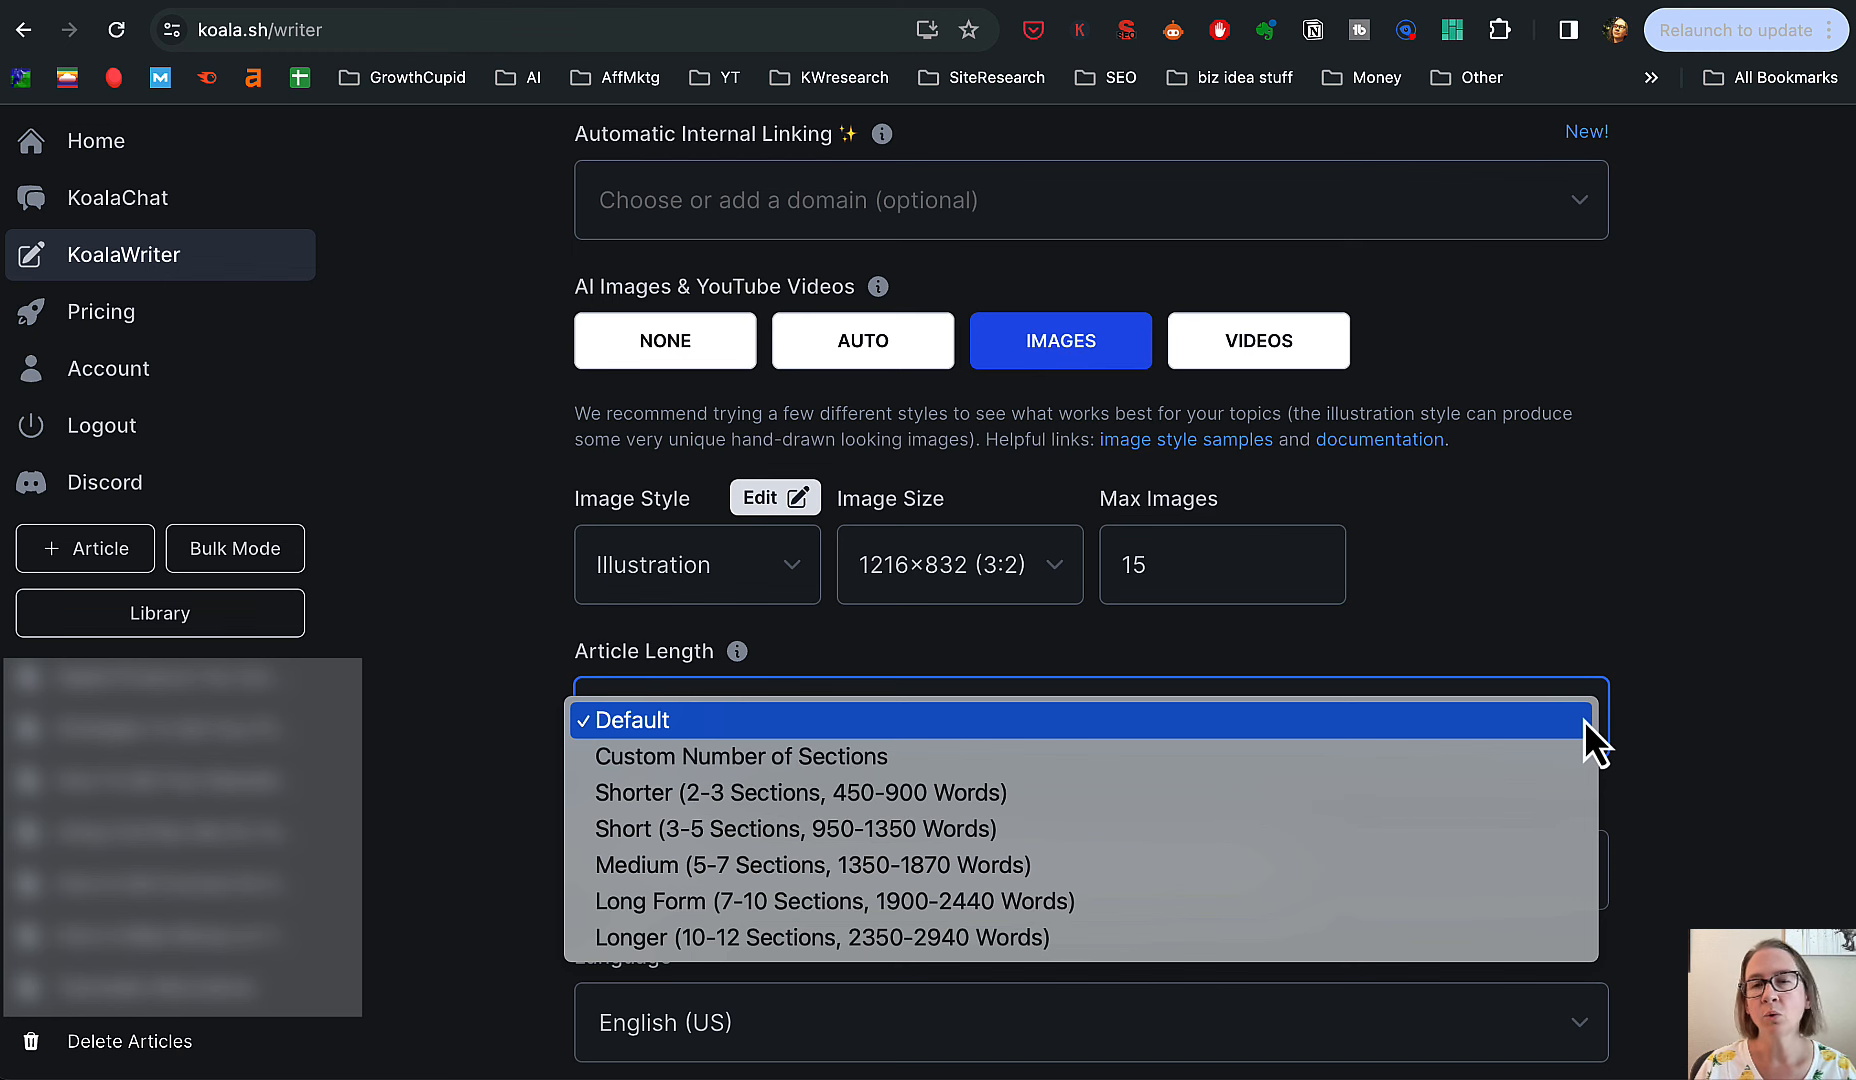
pyautogui.click(1712, 753)
pyautogui.scroll(-4, 1712, 753)
pyautogui.click(1580, 529)
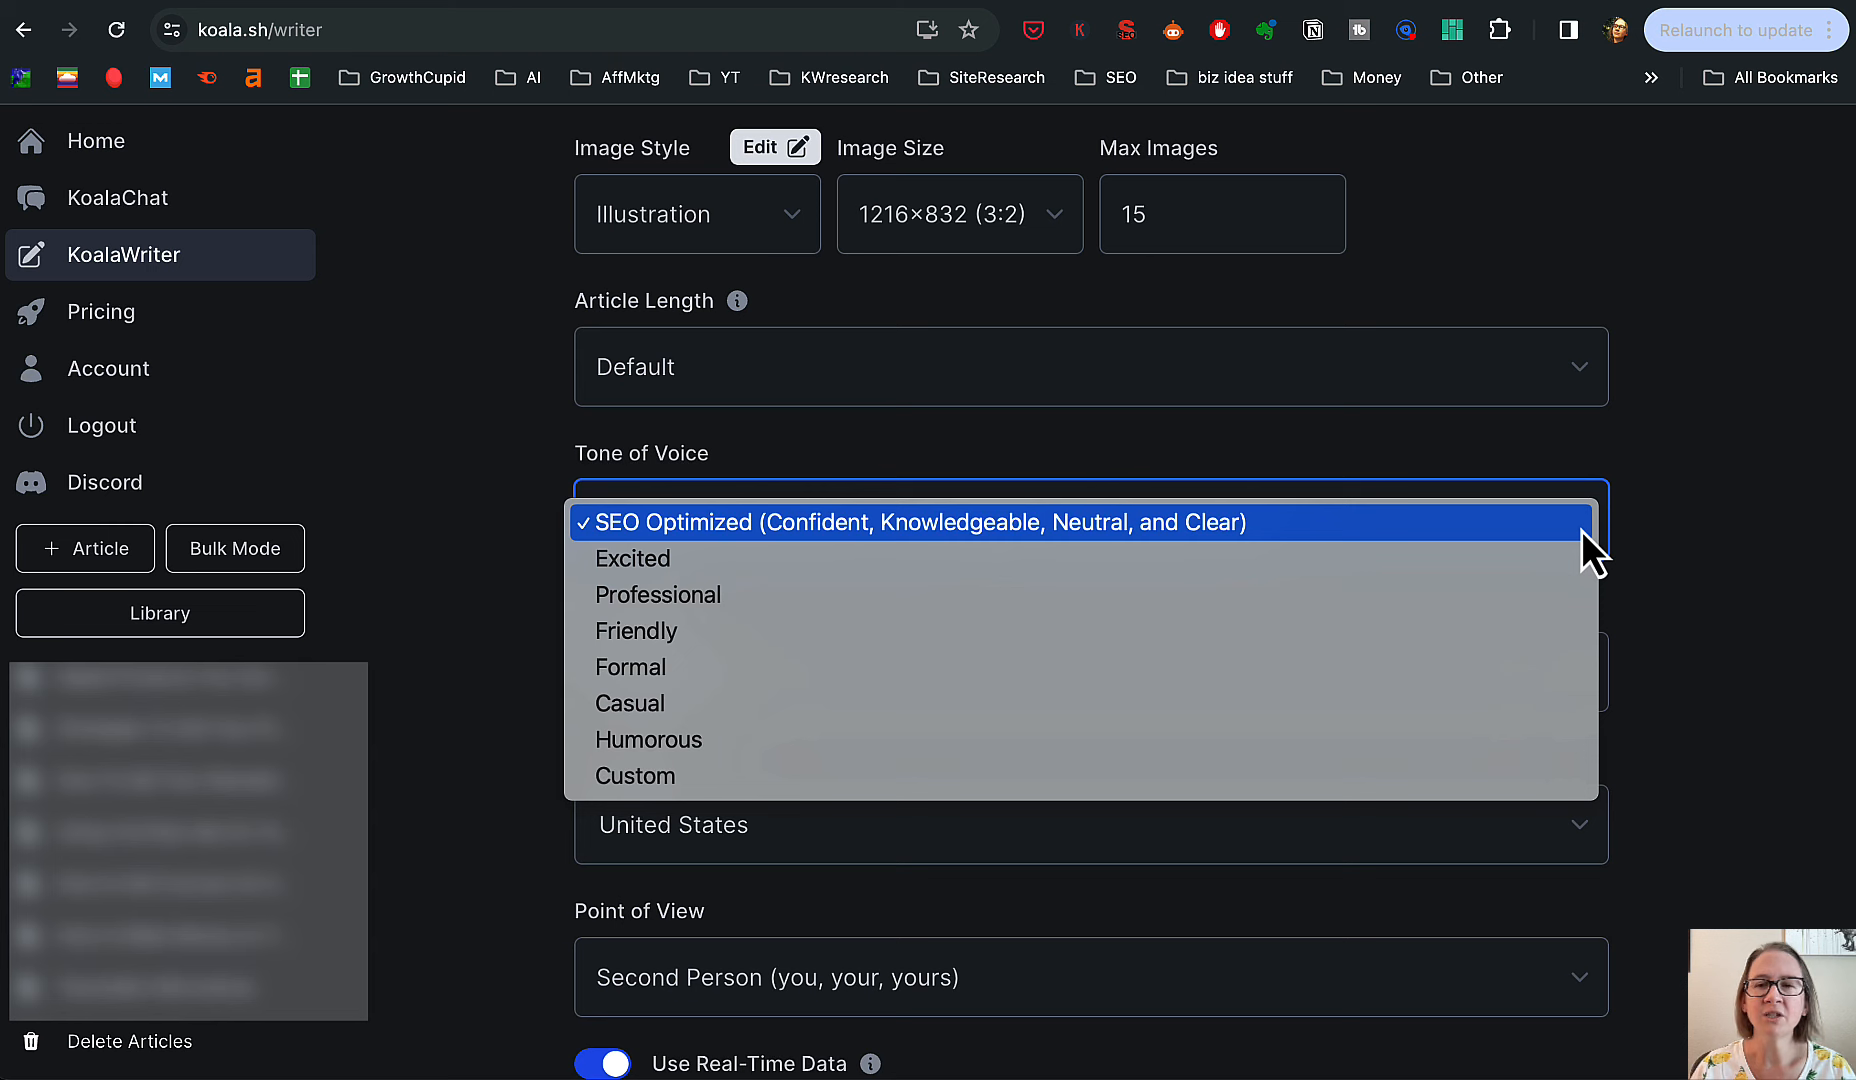
pyautogui.click(1739, 589)
# - Check the language and country options for the article without changing either setting
pyautogui.scroll(-1, 1743, 721)
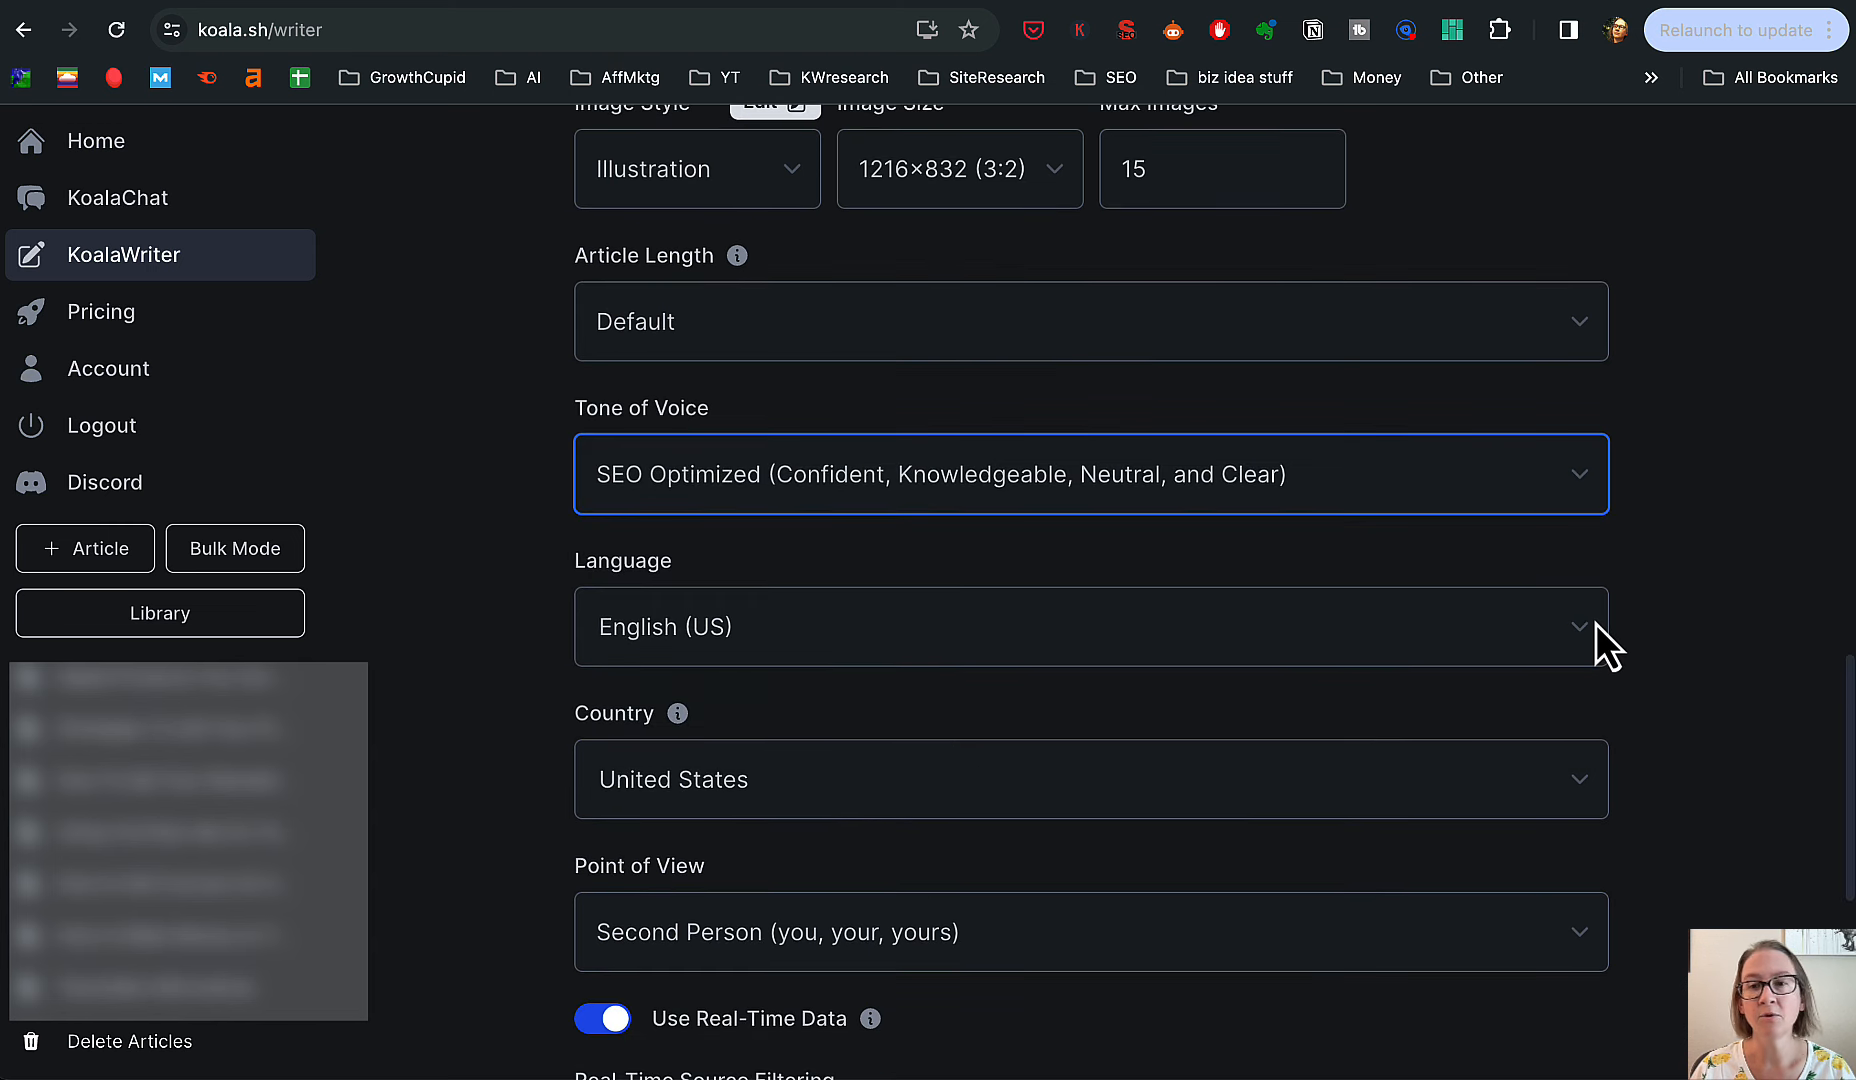
pyautogui.click(1594, 623)
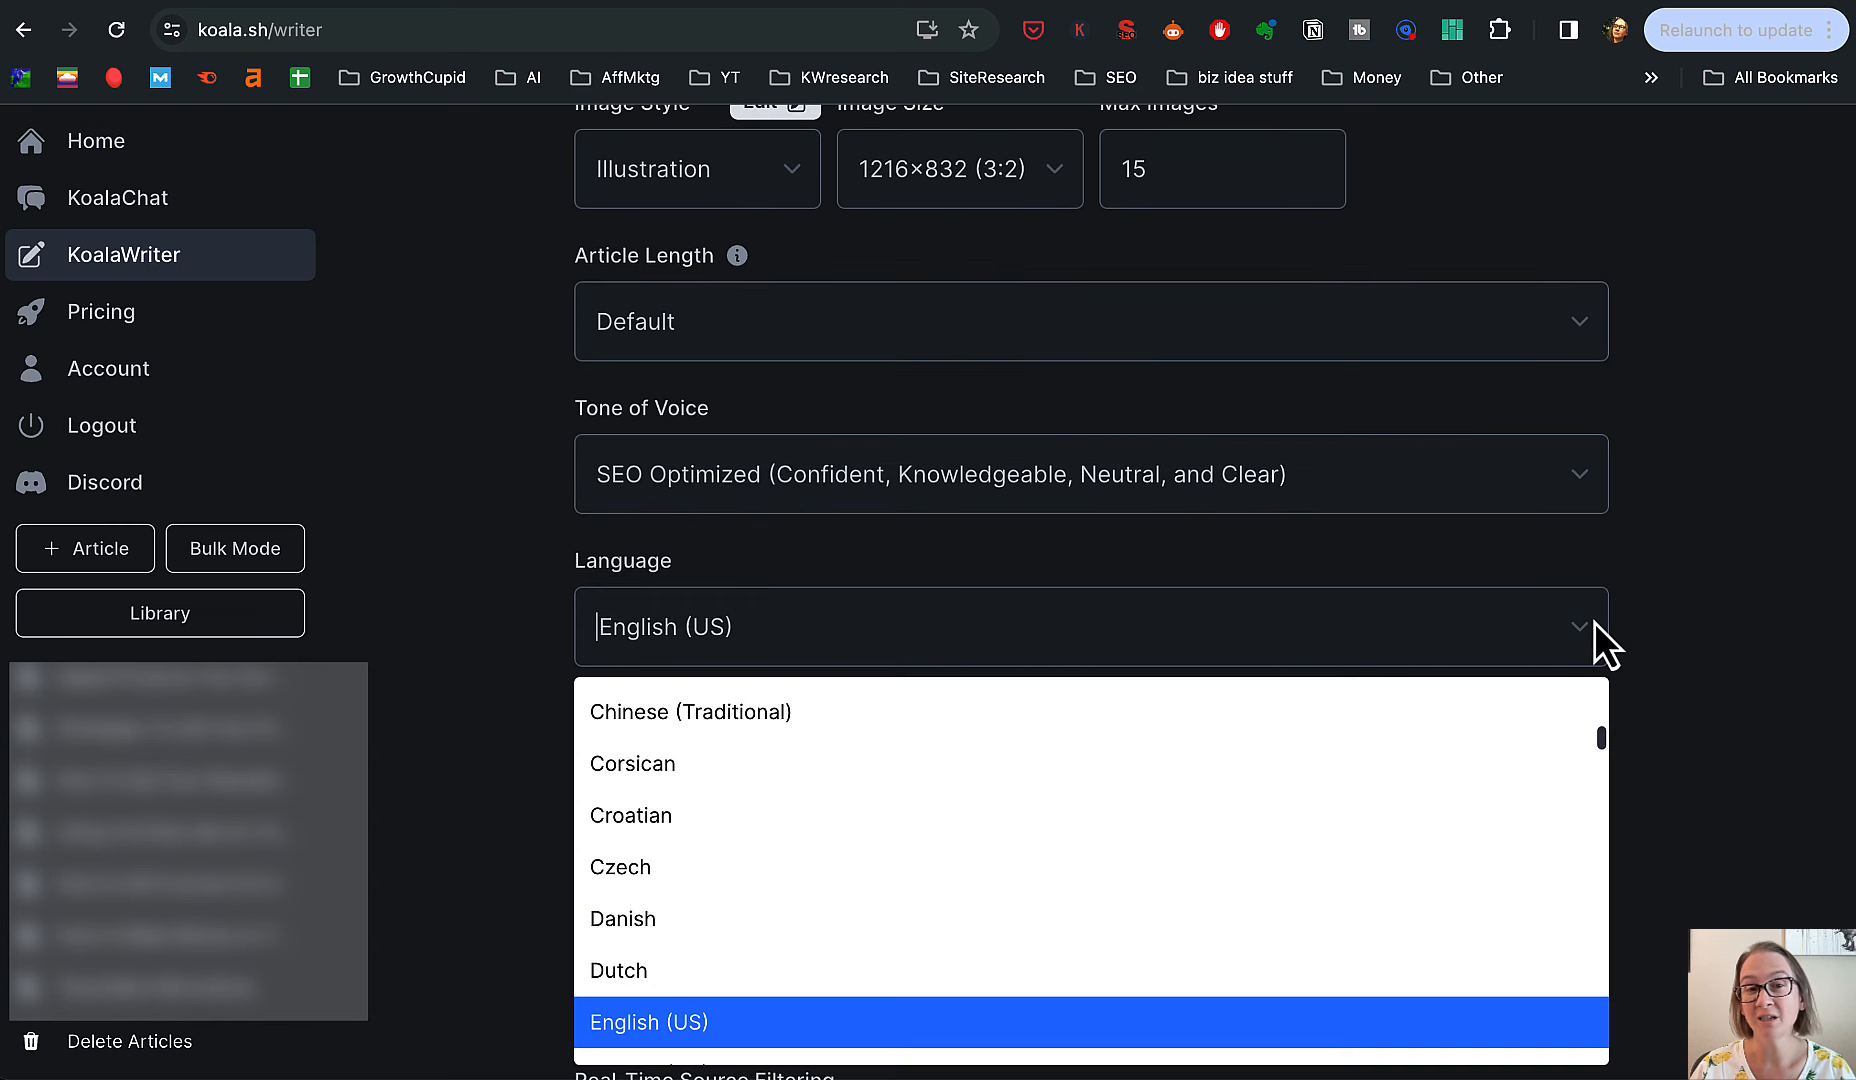
pyautogui.click(1646, 628)
pyautogui.scroll(-3, 1663, 713)
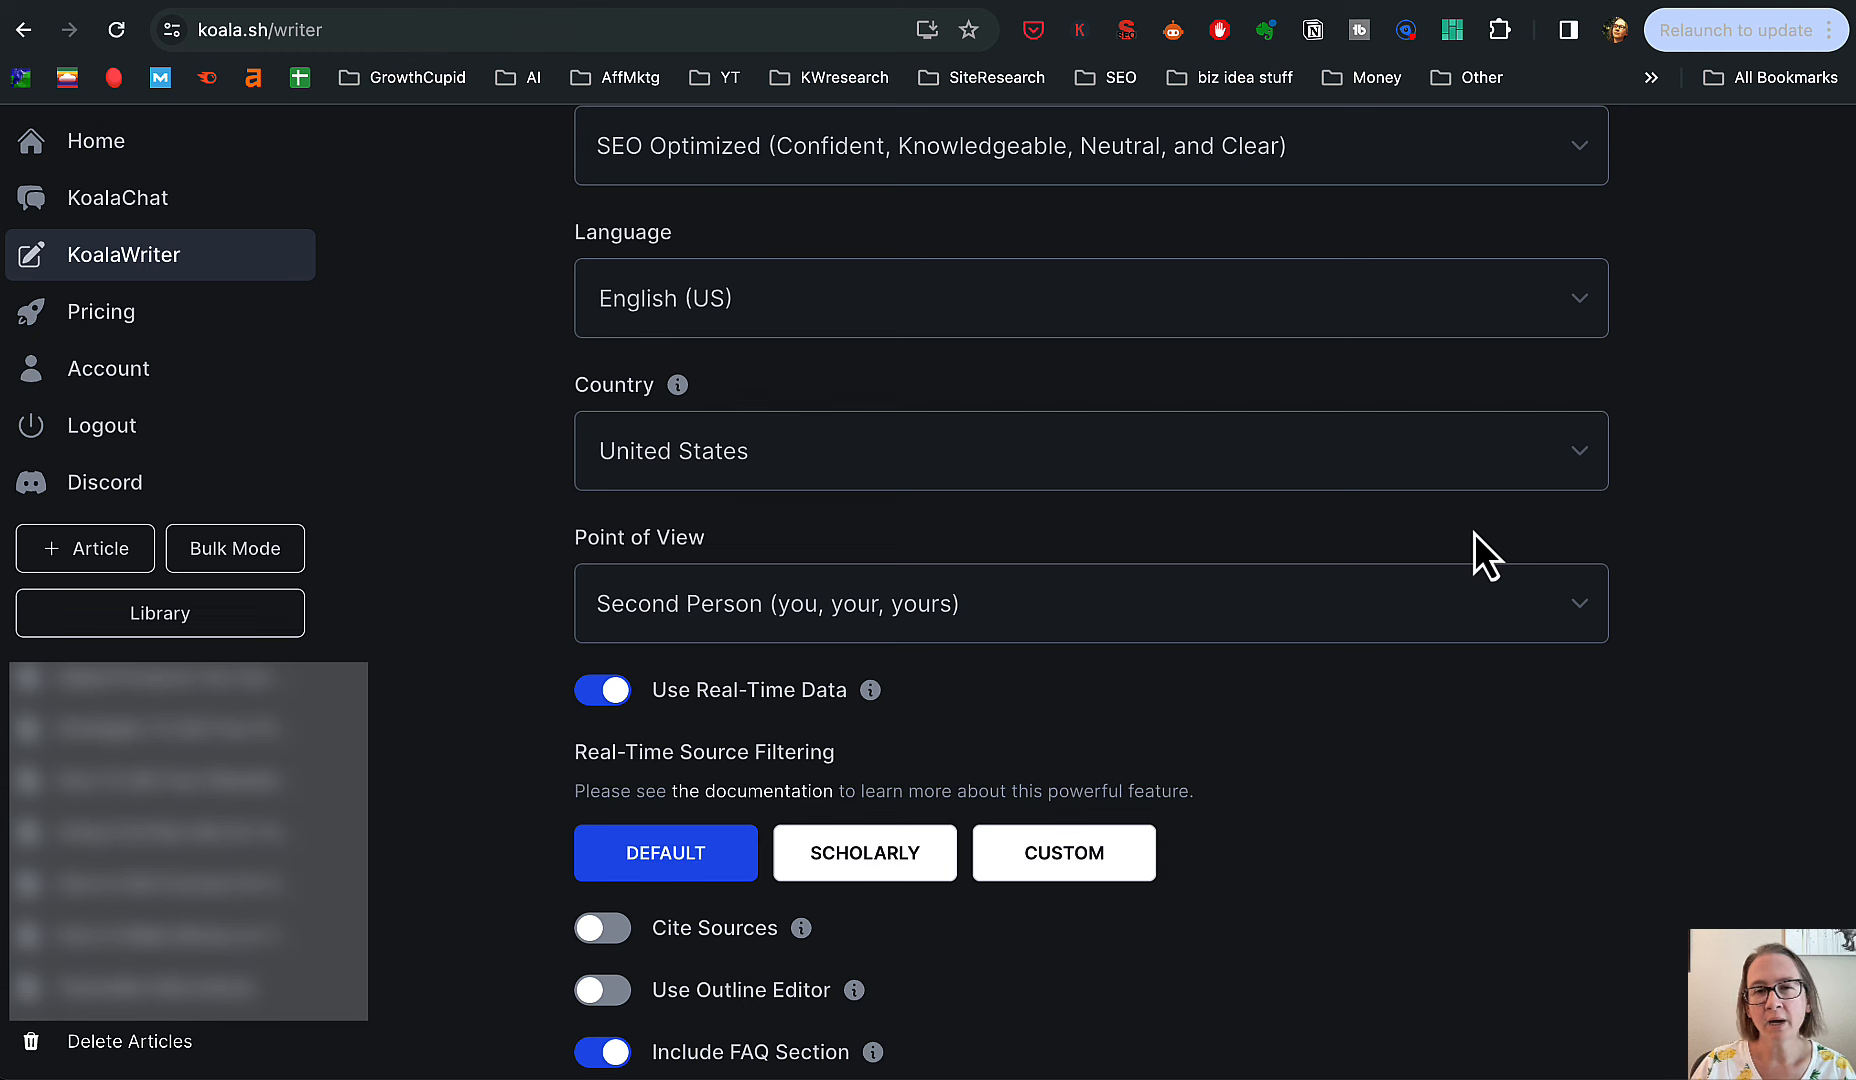
pyautogui.click(1570, 467)
pyautogui.click(1653, 462)
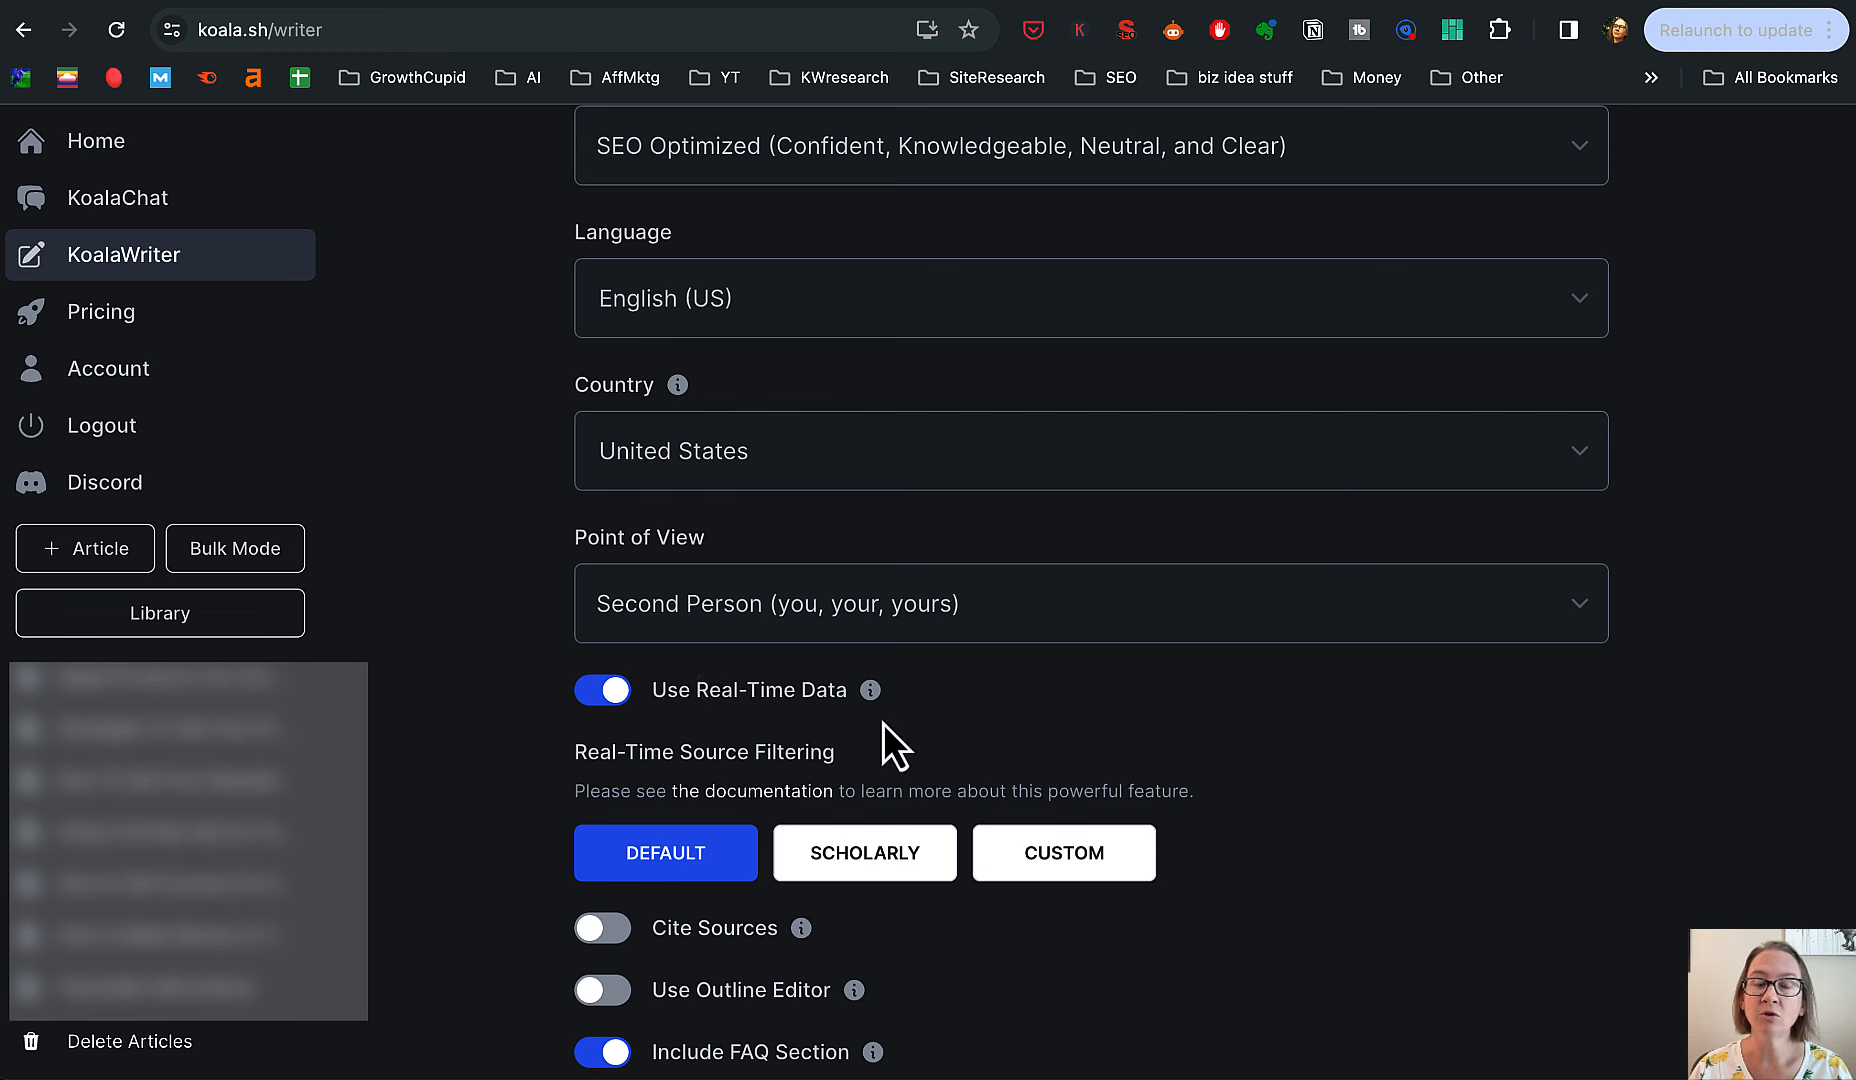
# - Enable Use Outline Editor and show the advanced options to review the link, custom outline, prompt, introduction and conclusion settings
pyautogui.scroll(-3, 1232, 785)
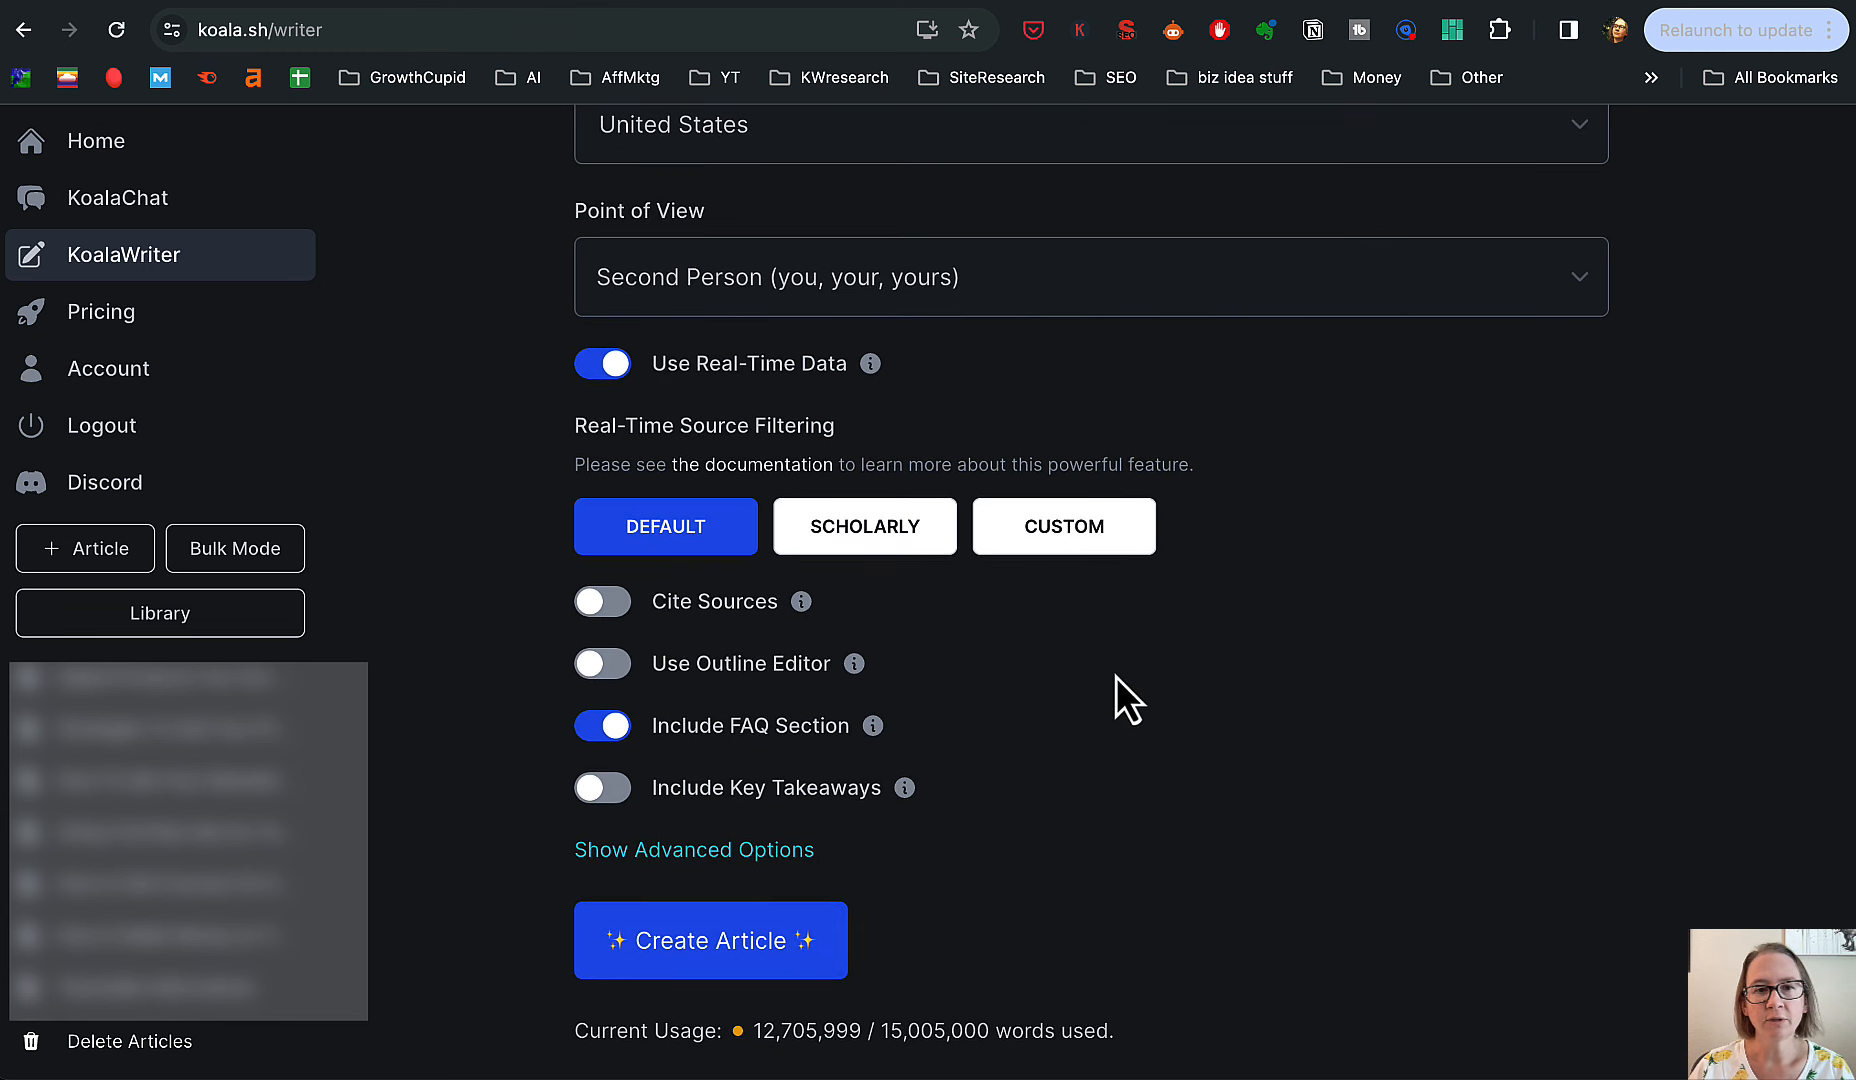
pyautogui.click(607, 667)
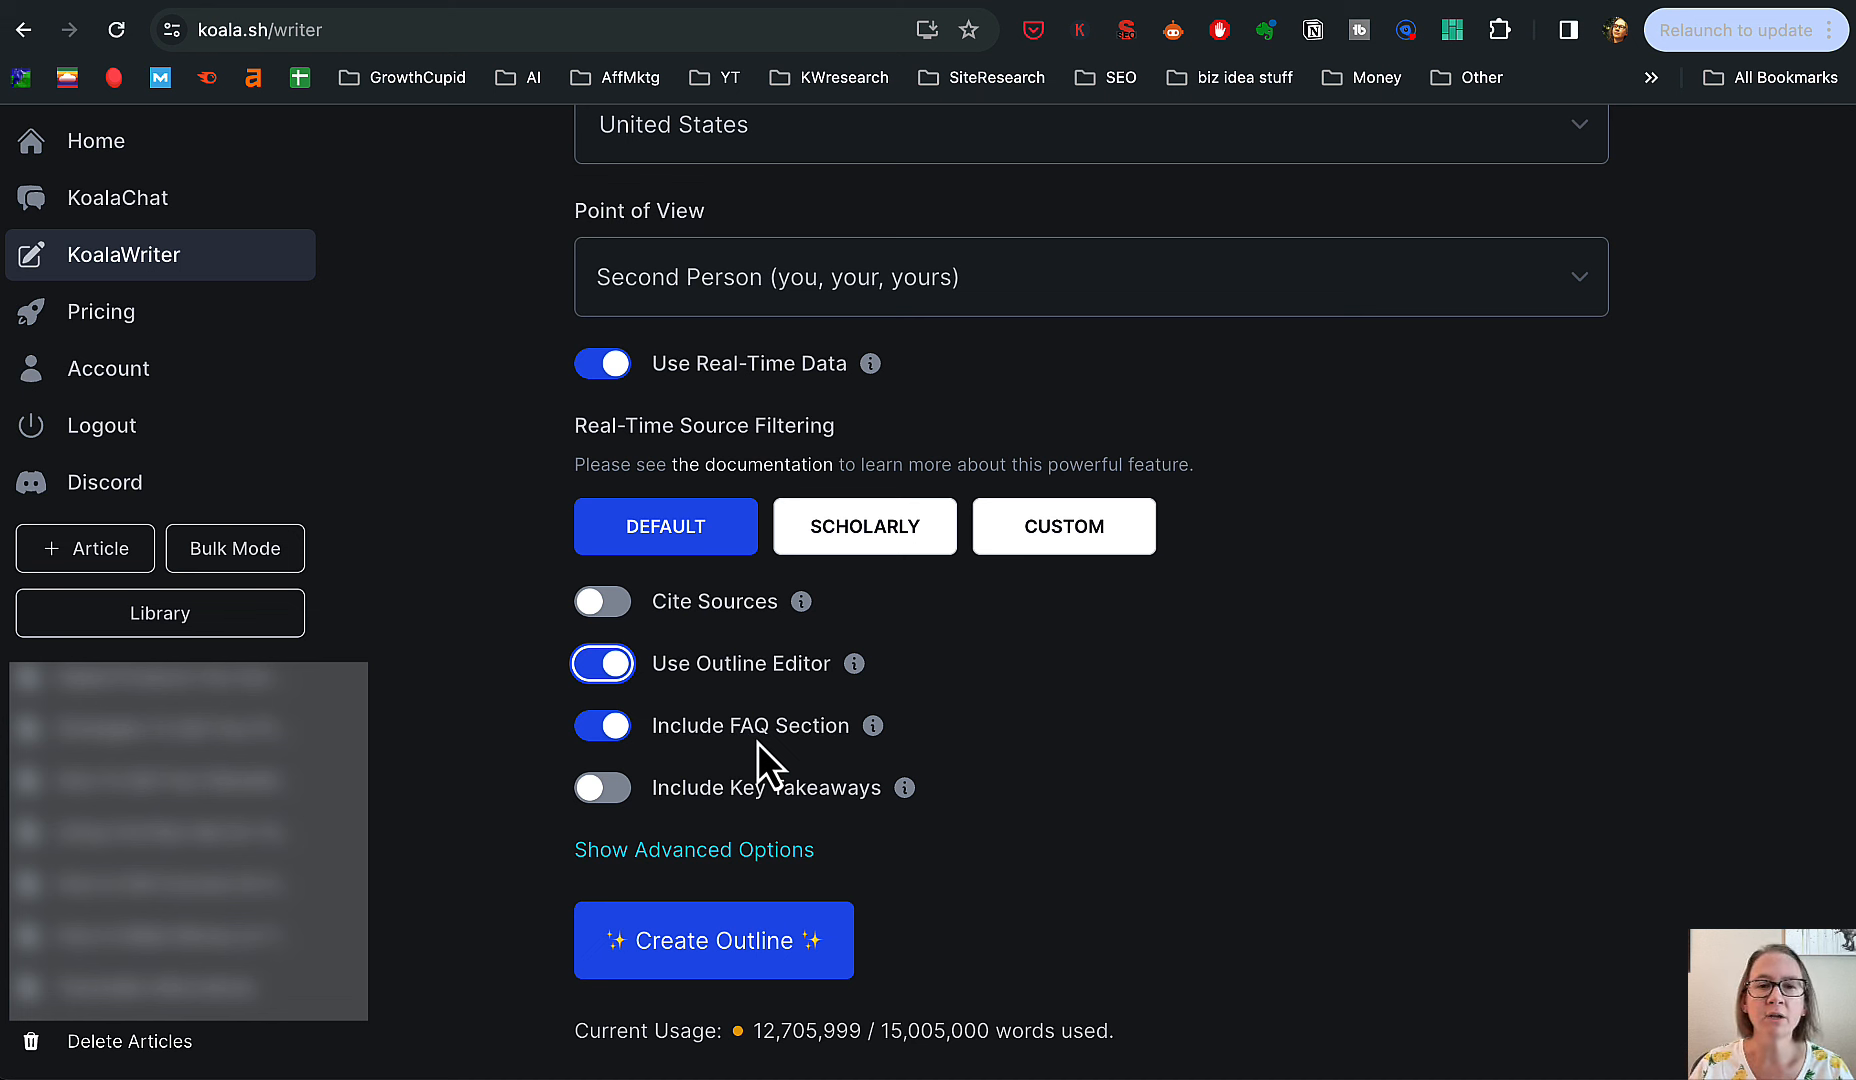
pyautogui.click(765, 850)
pyautogui.scroll(-5, 1515, 690)
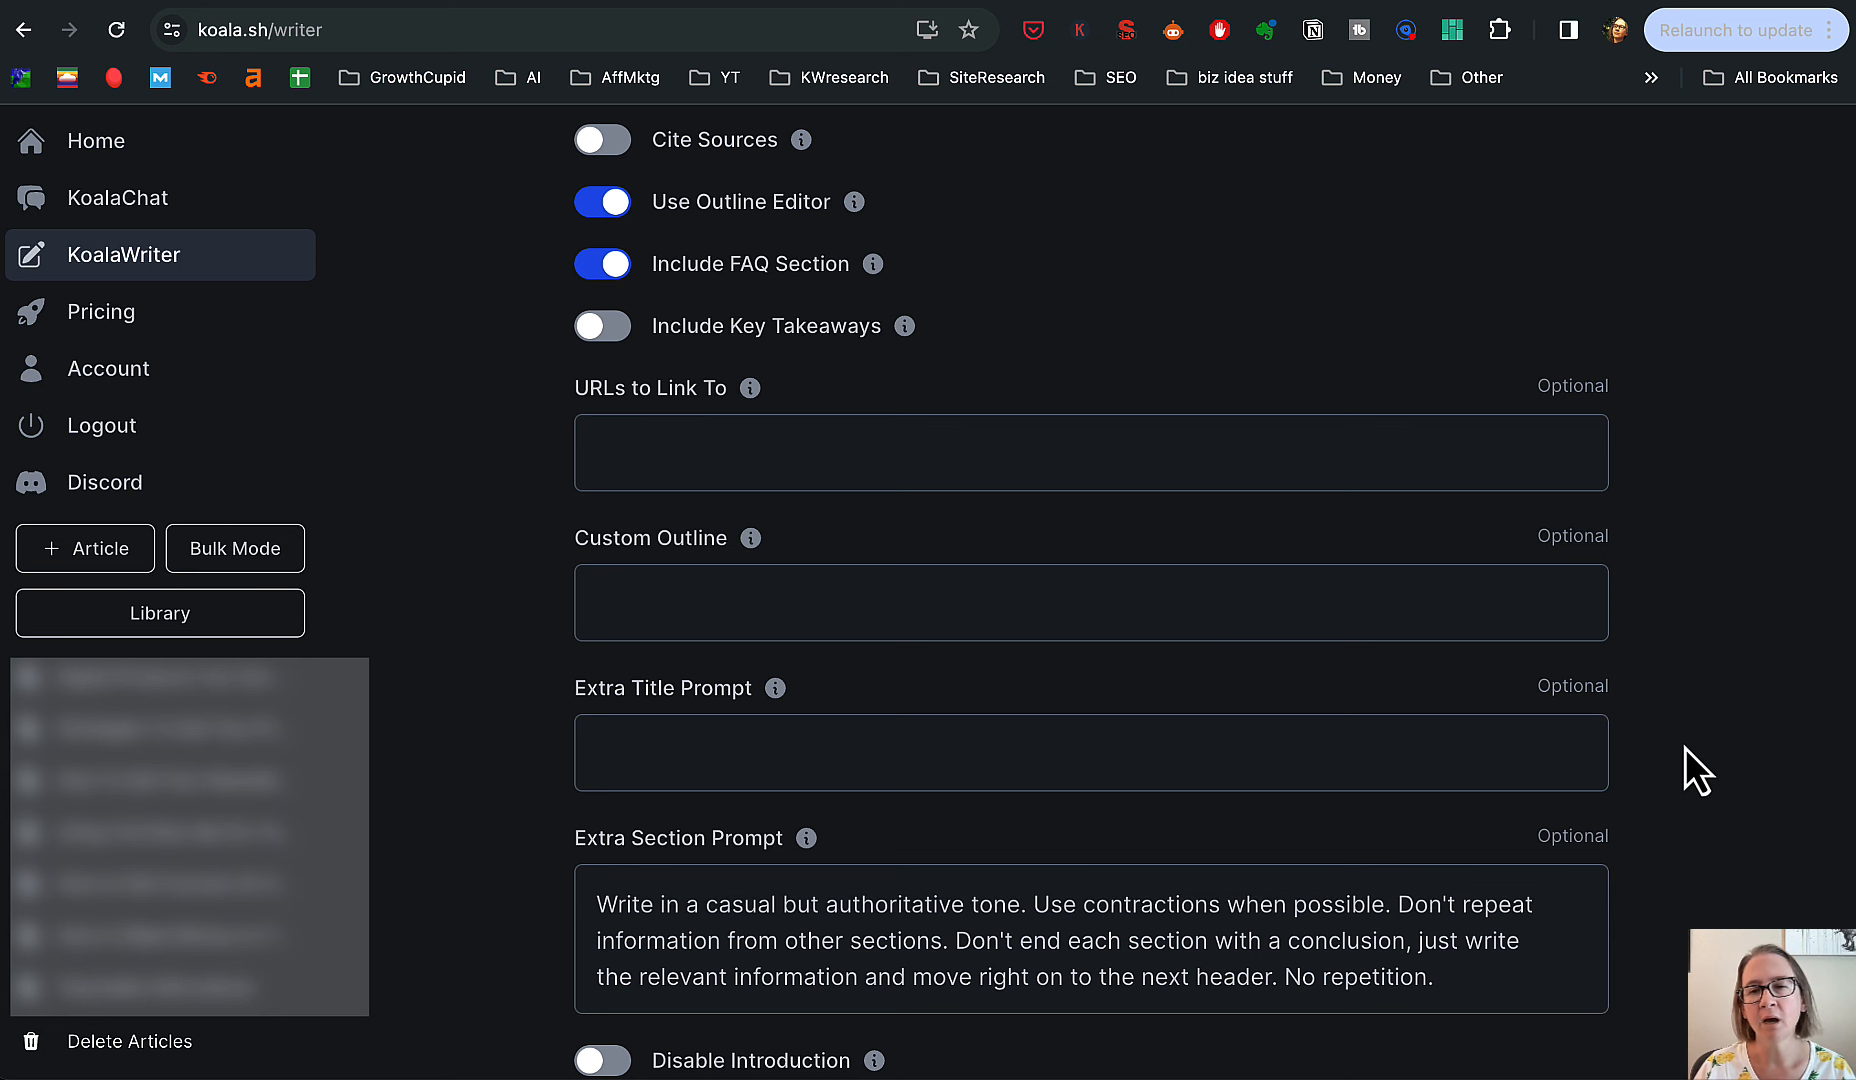
pyautogui.scroll(-1, 1670, 746)
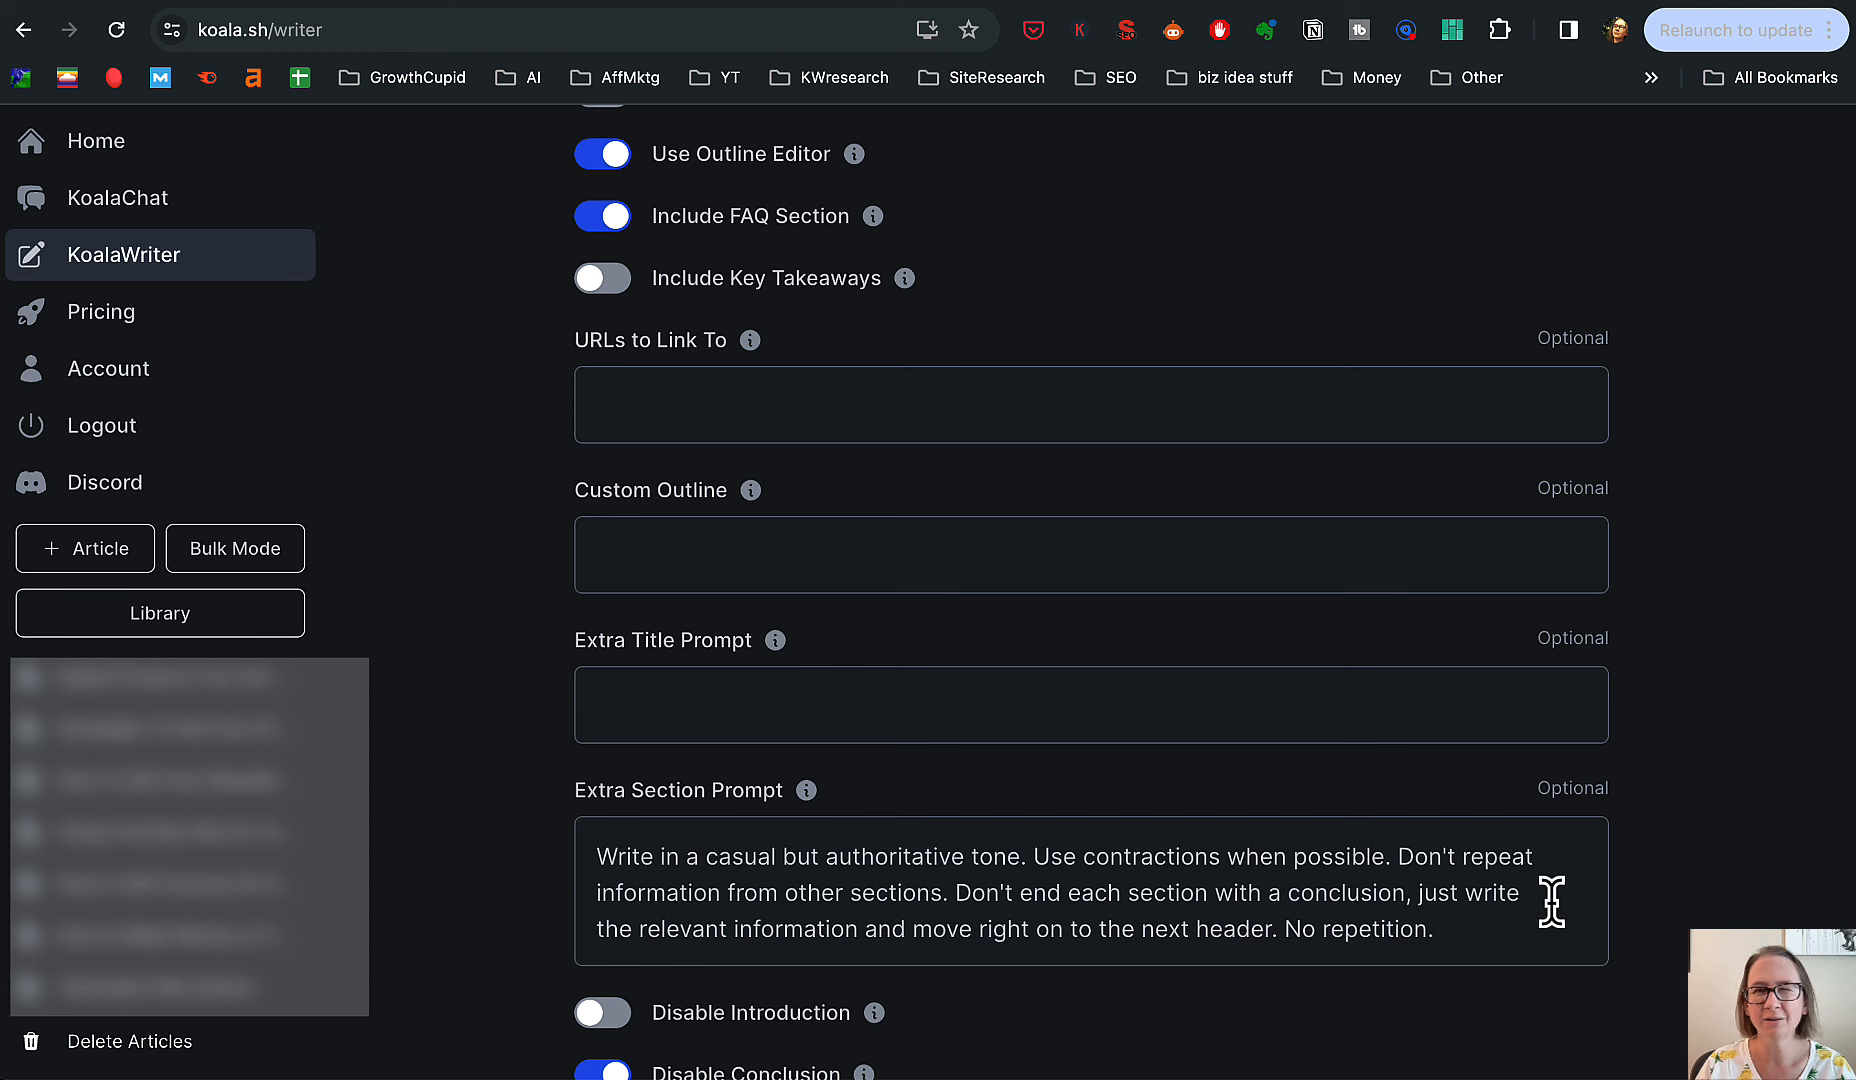
pyautogui.scroll(-1, 1495, 841)
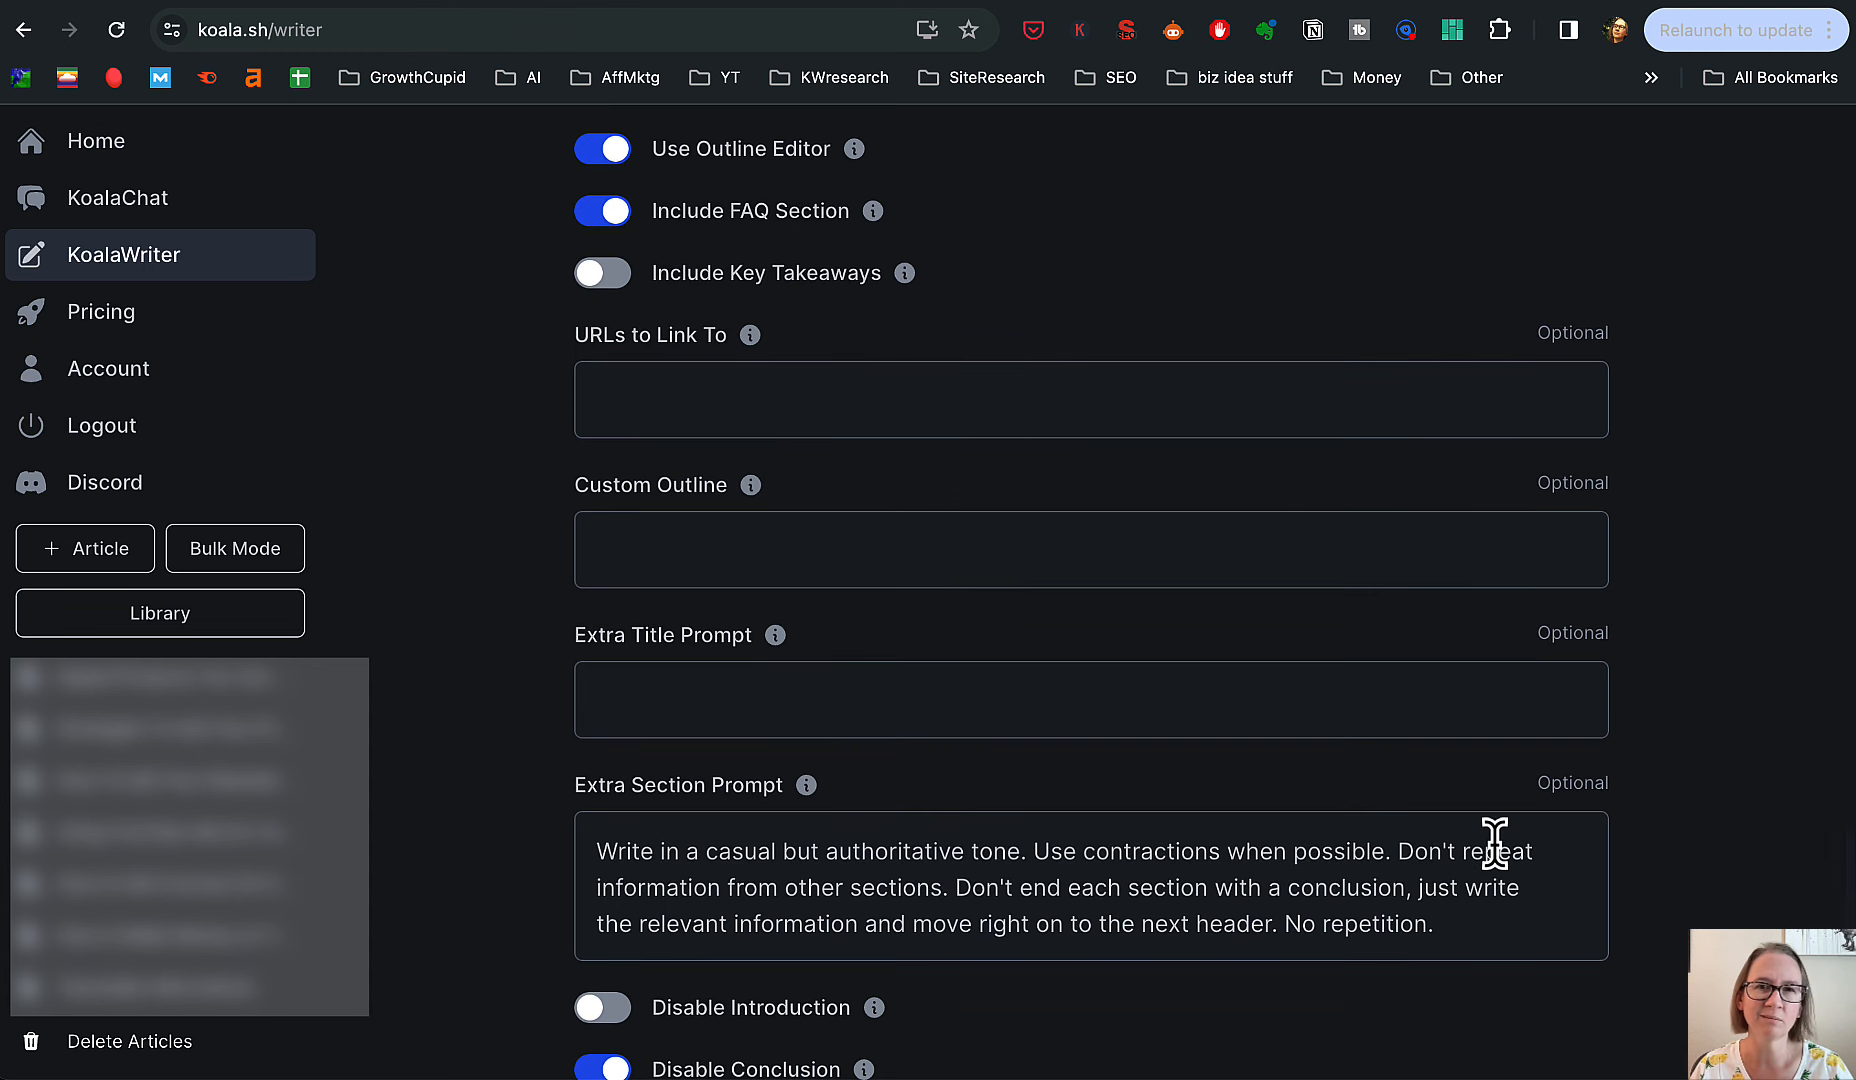
pyautogui.scroll(-3, 1490, 845)
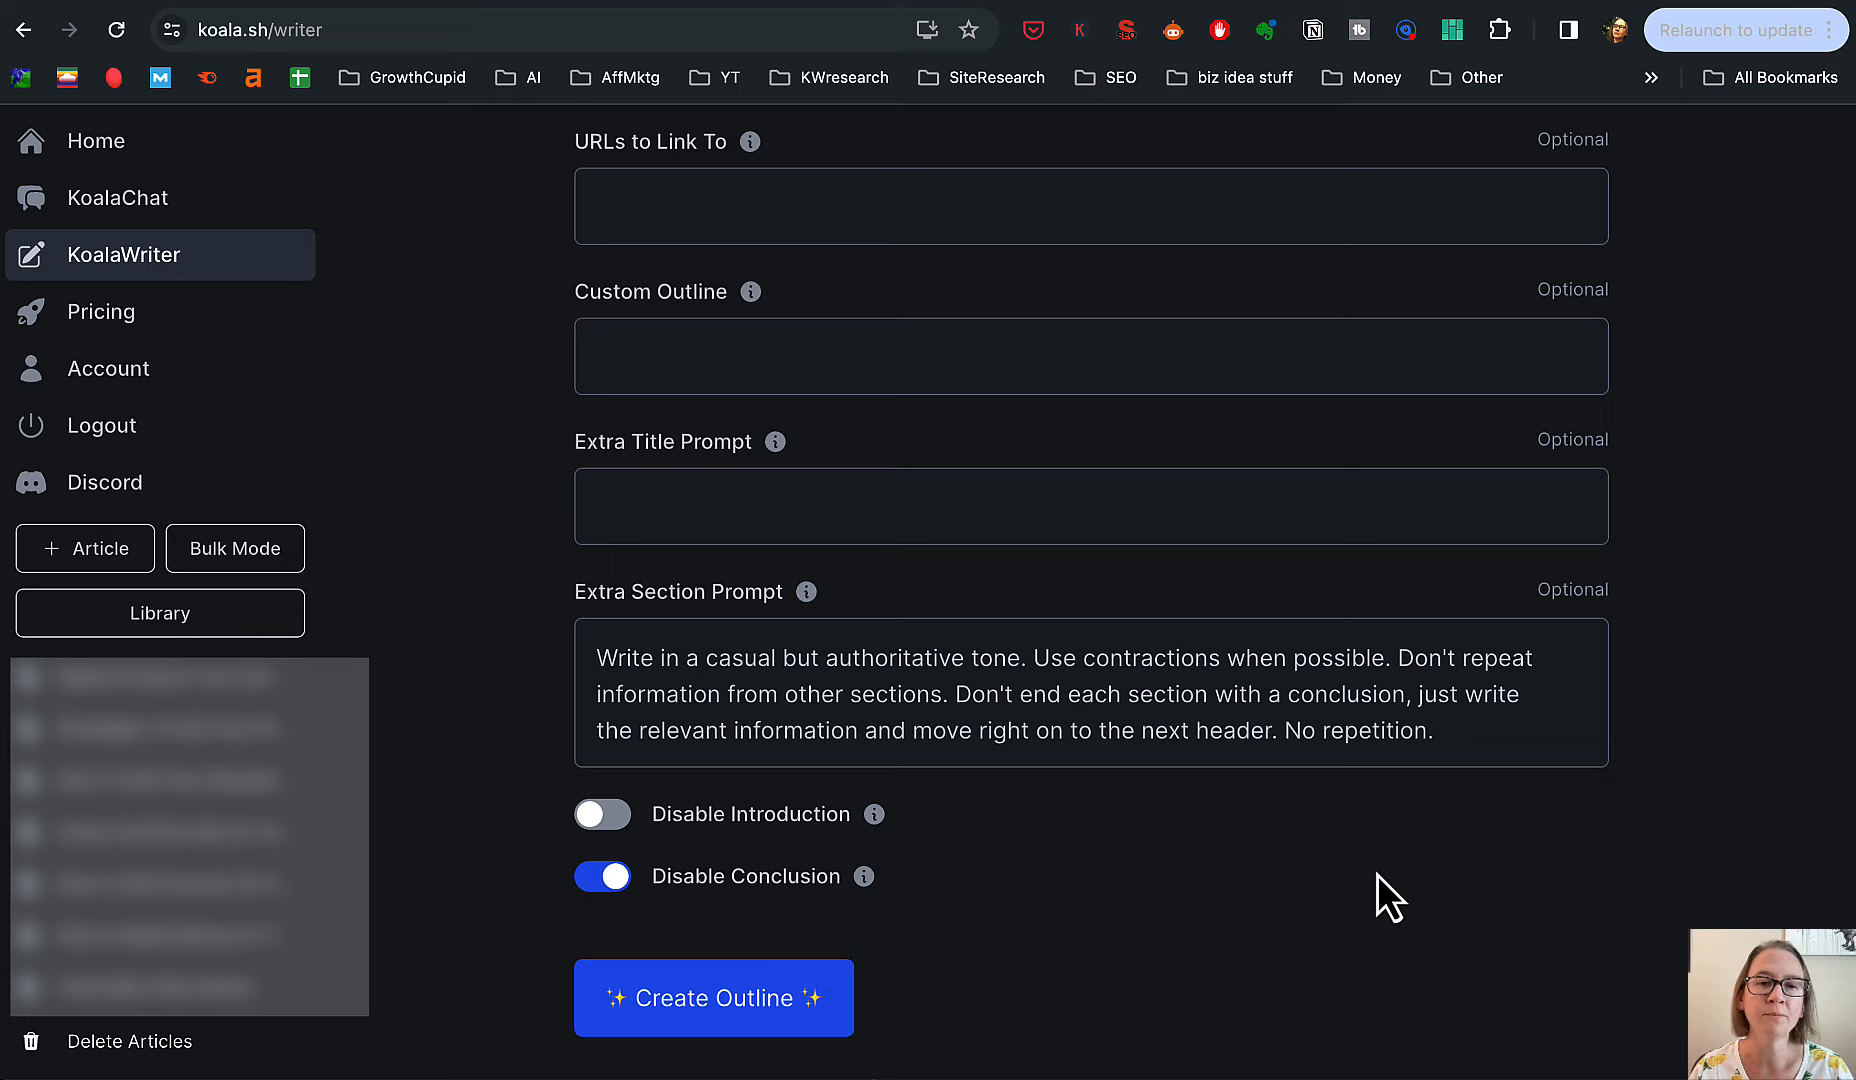
# - Set the article's target keyword to "how to make money from a blog"
pyautogui.scroll(3, 1496, 700)
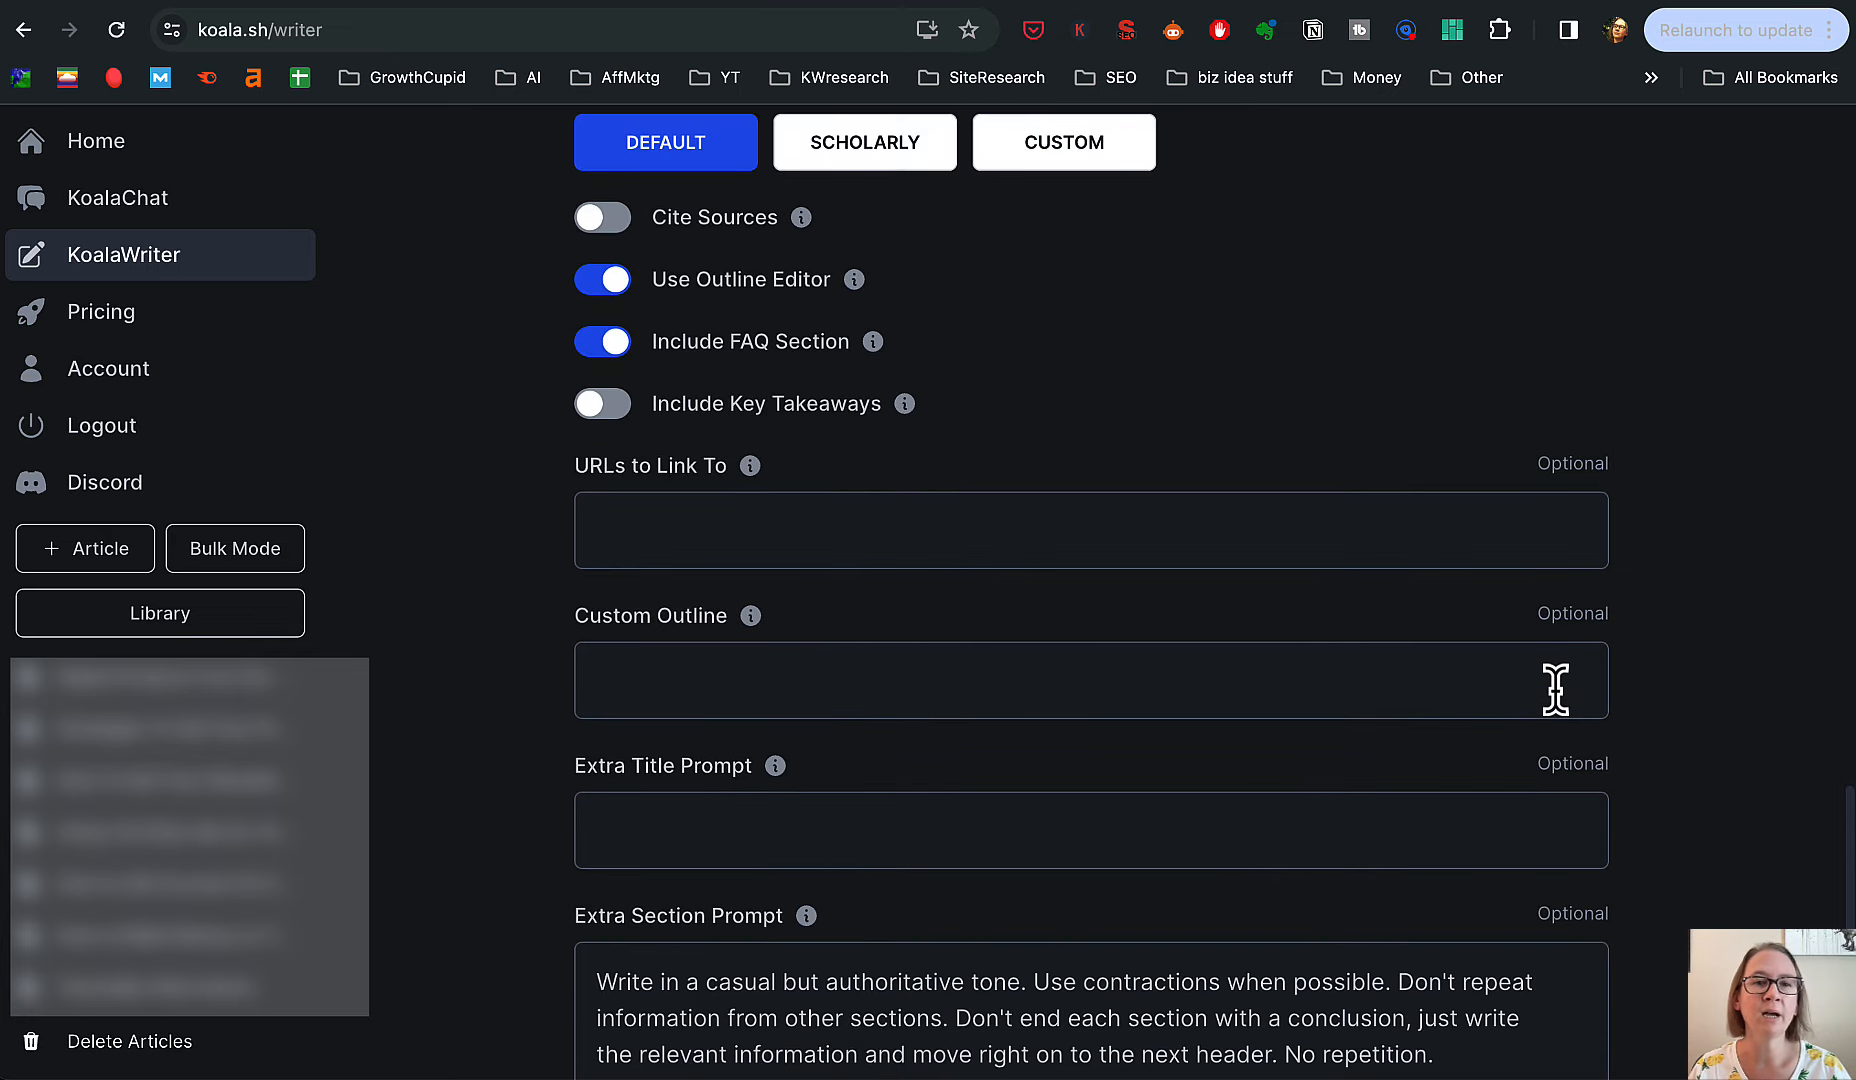
pyautogui.scroll(15, 1557, 690)
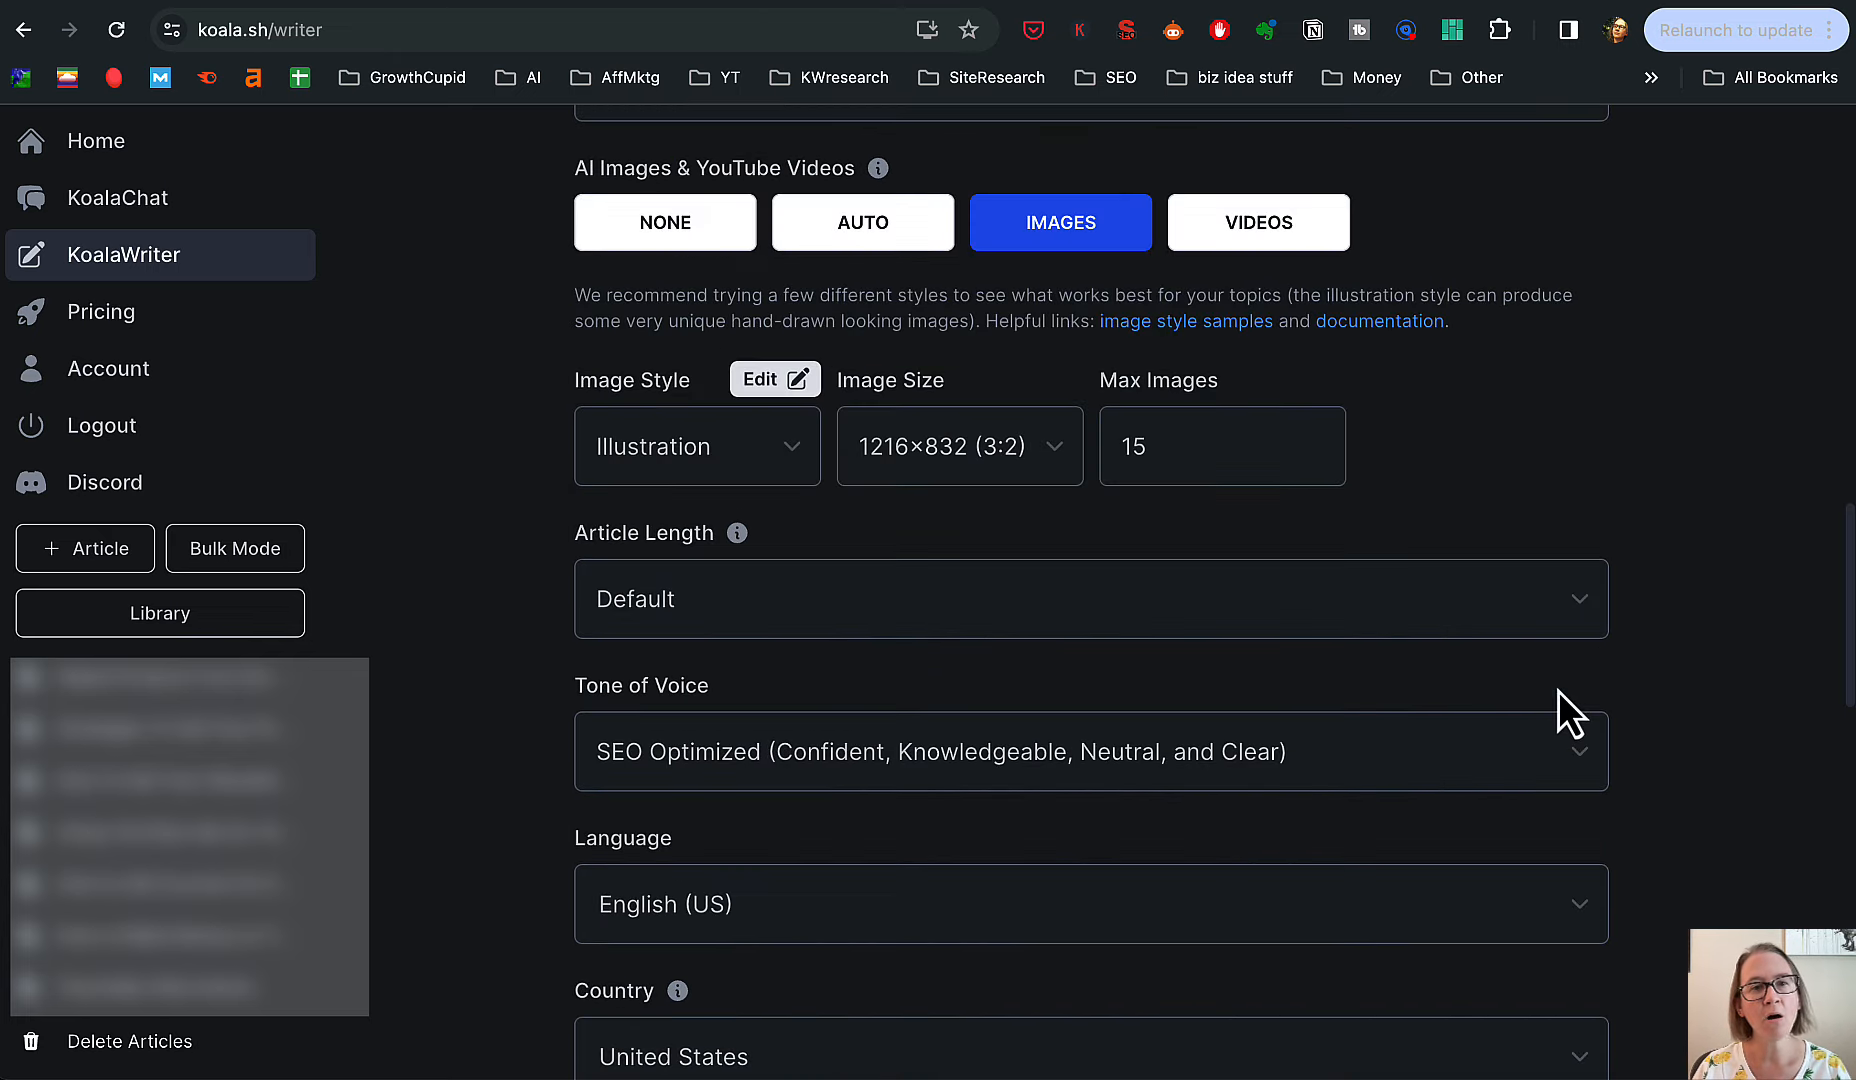
pyautogui.scroll(6, 1557, 690)
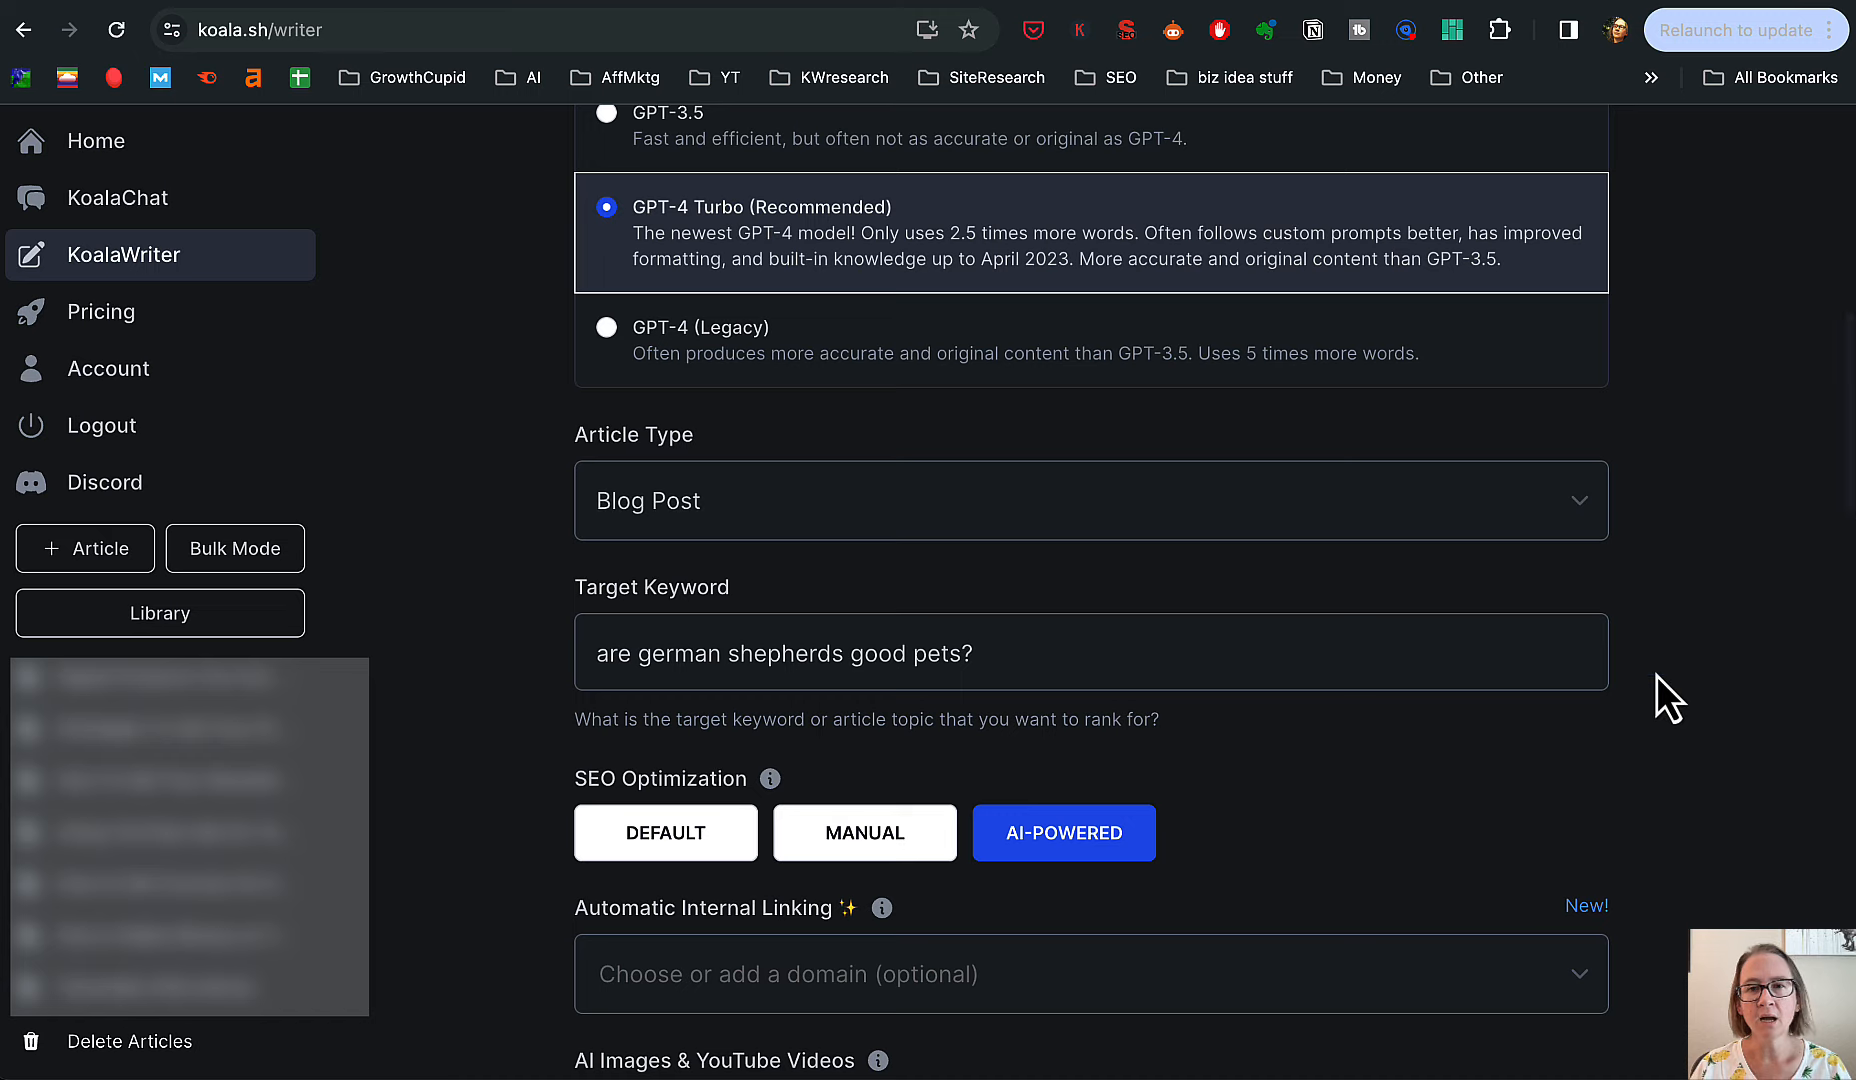
pyautogui.scroll(5, 1660, 673)
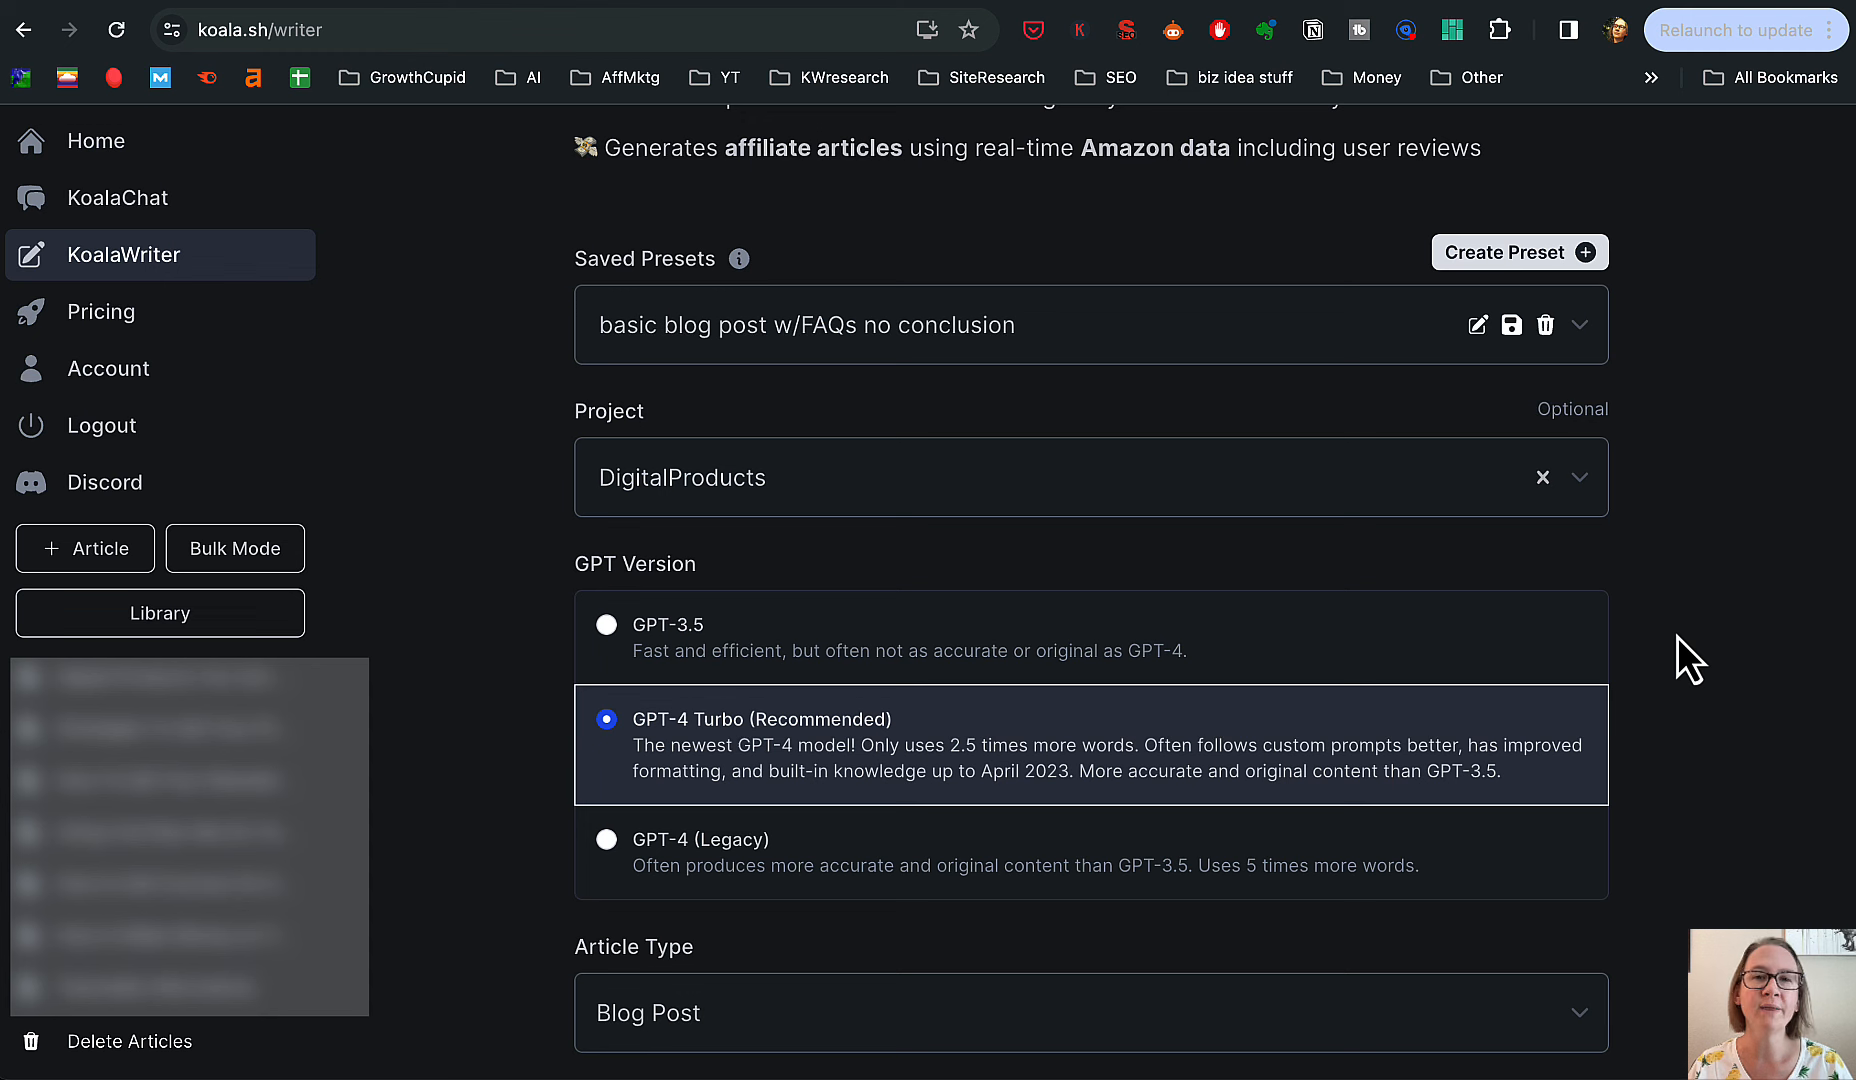
pyautogui.write('how to make money from a blog')
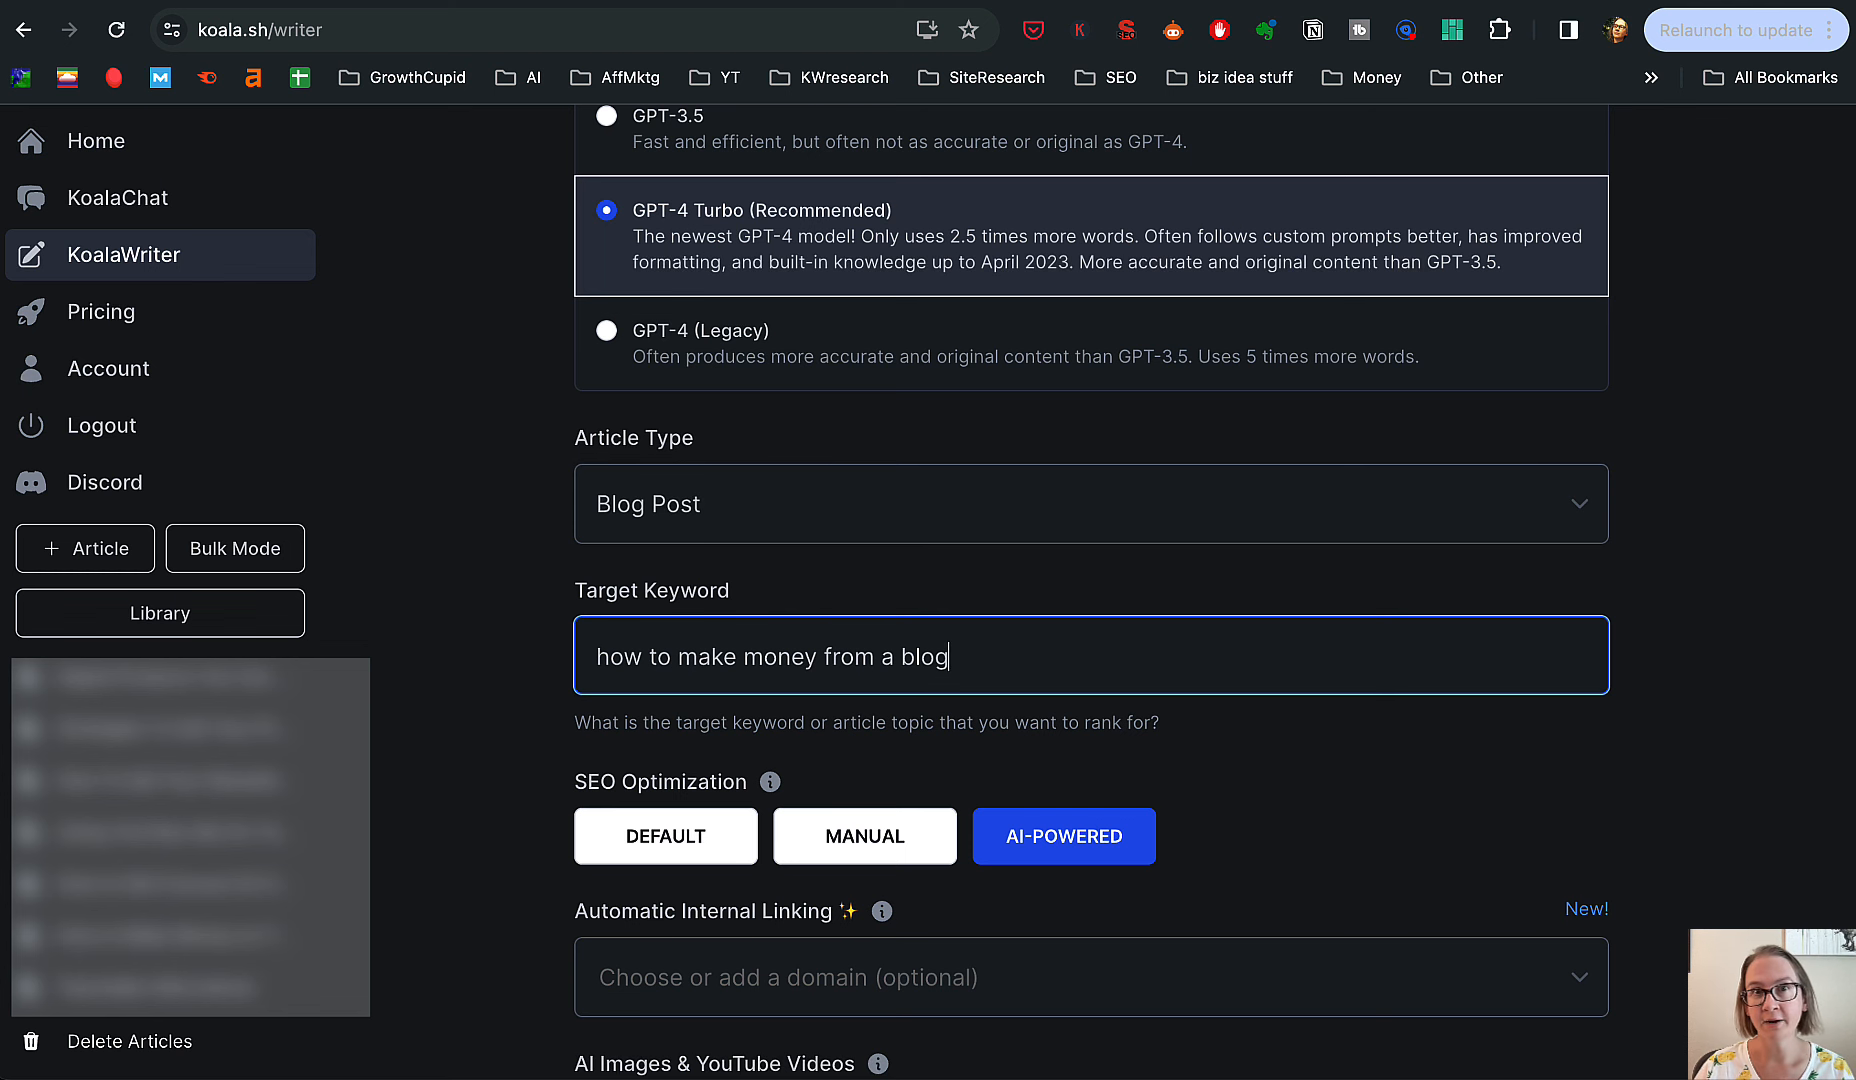
# - Create the article outline for the keyword "how to make money from a blog" with the current settings
pyautogui.scroll(-10, 1022, 657)
pyautogui.scroll(-10, 1022, 657)
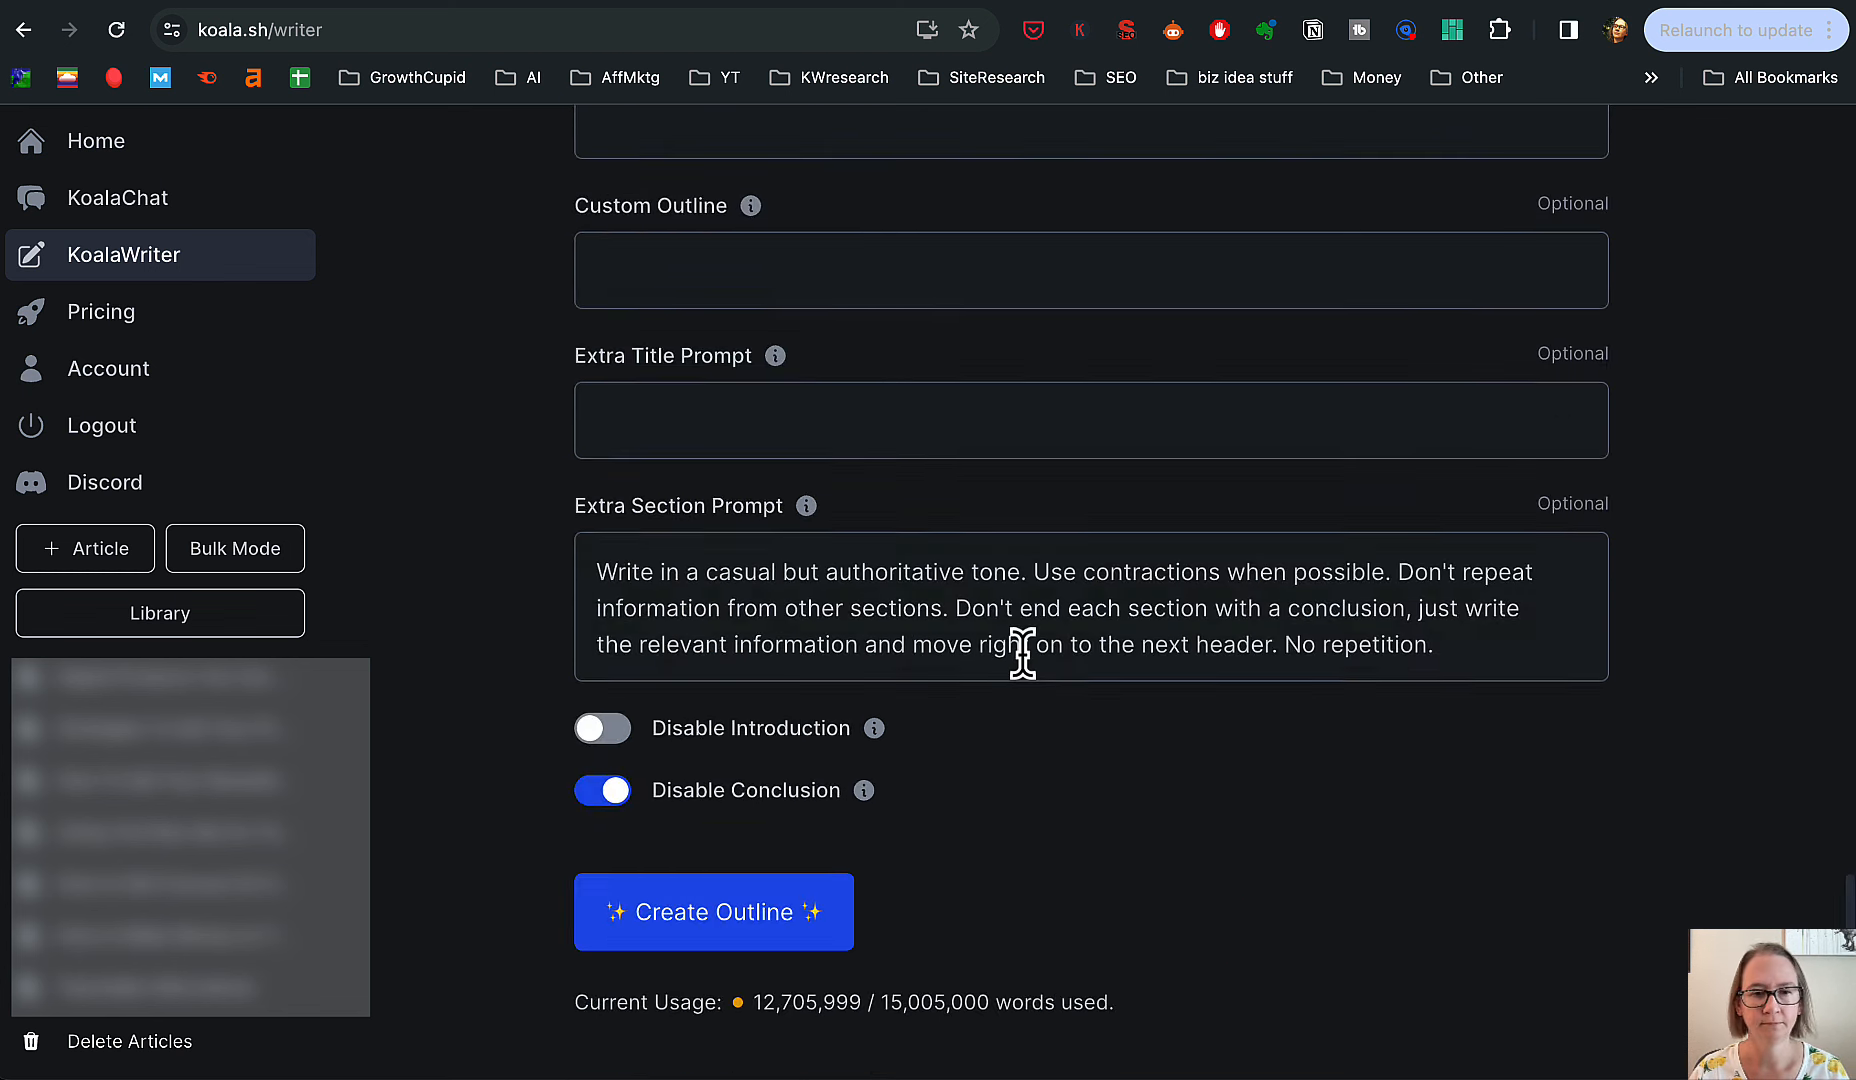
pyautogui.click(824, 890)
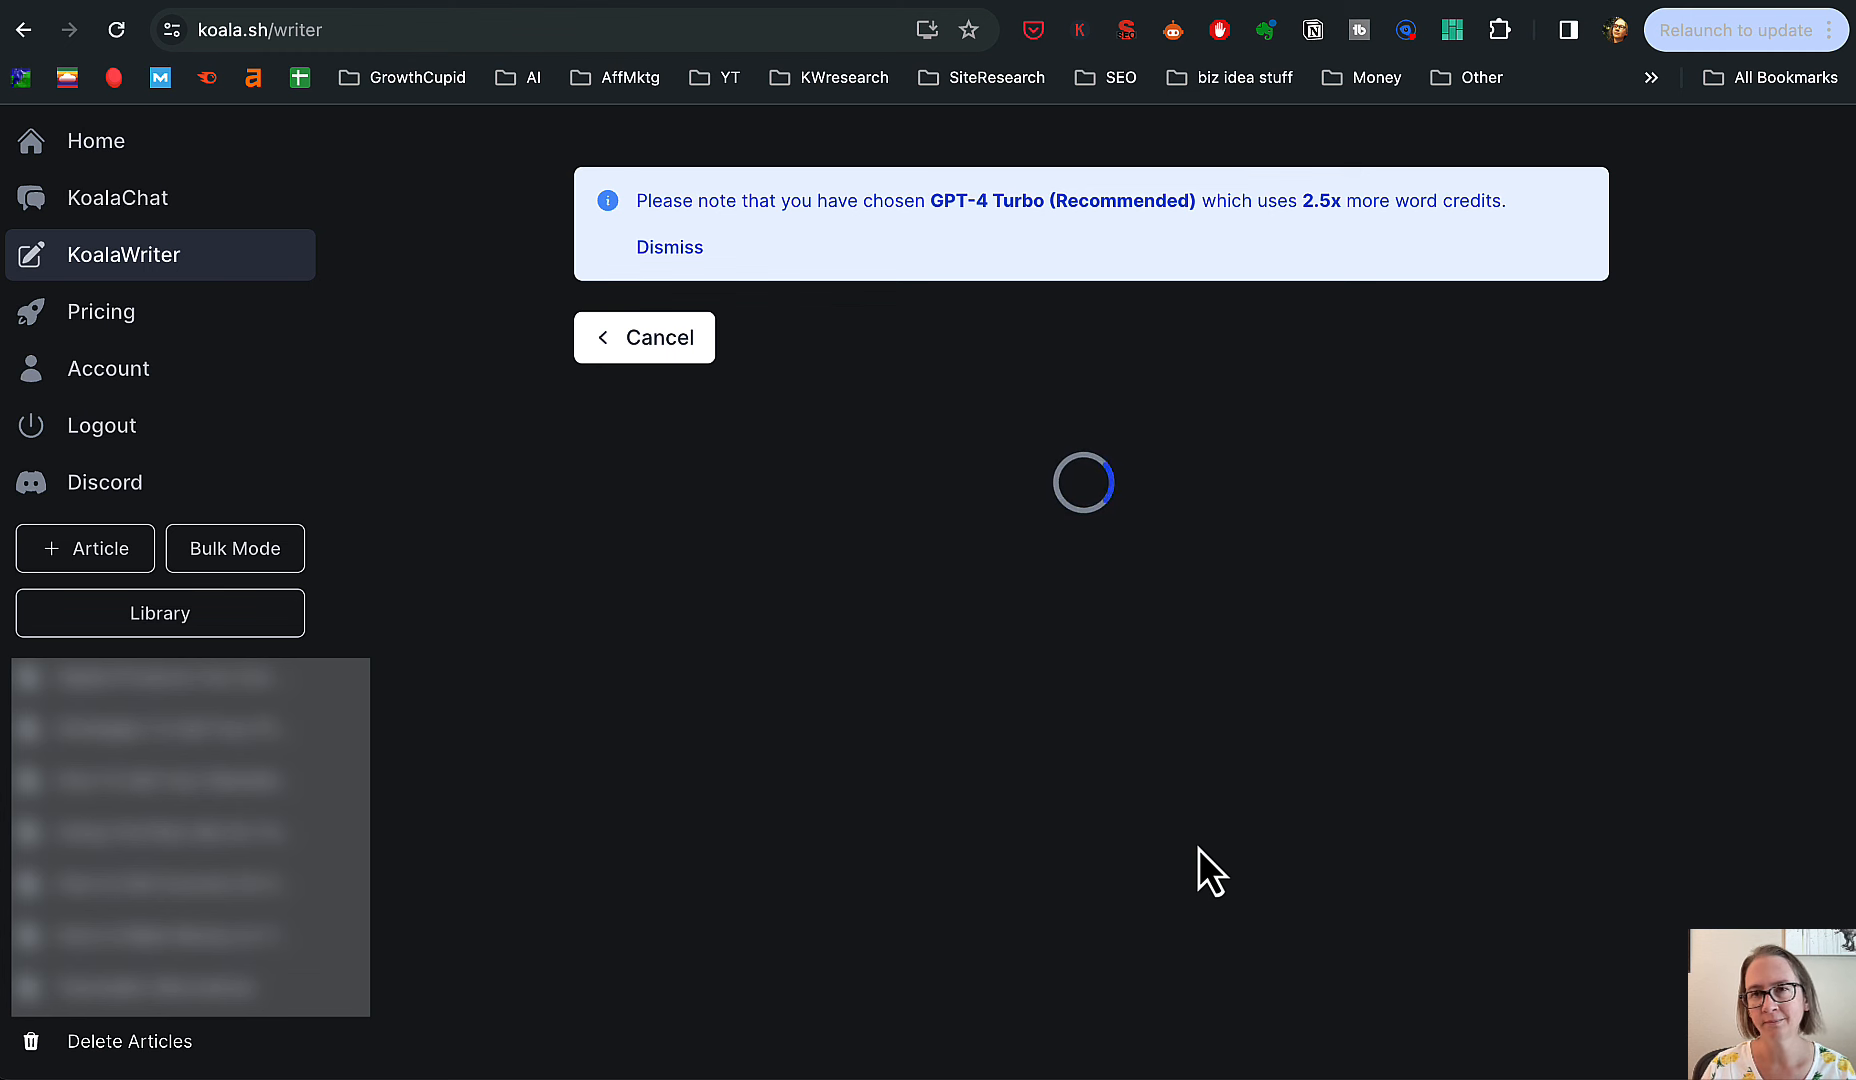
# - Switch to Cuppa and start a new article with the target keyword "how to make money from a blog", keeping Fetch SERP on
pyautogui.click(1676, 2)
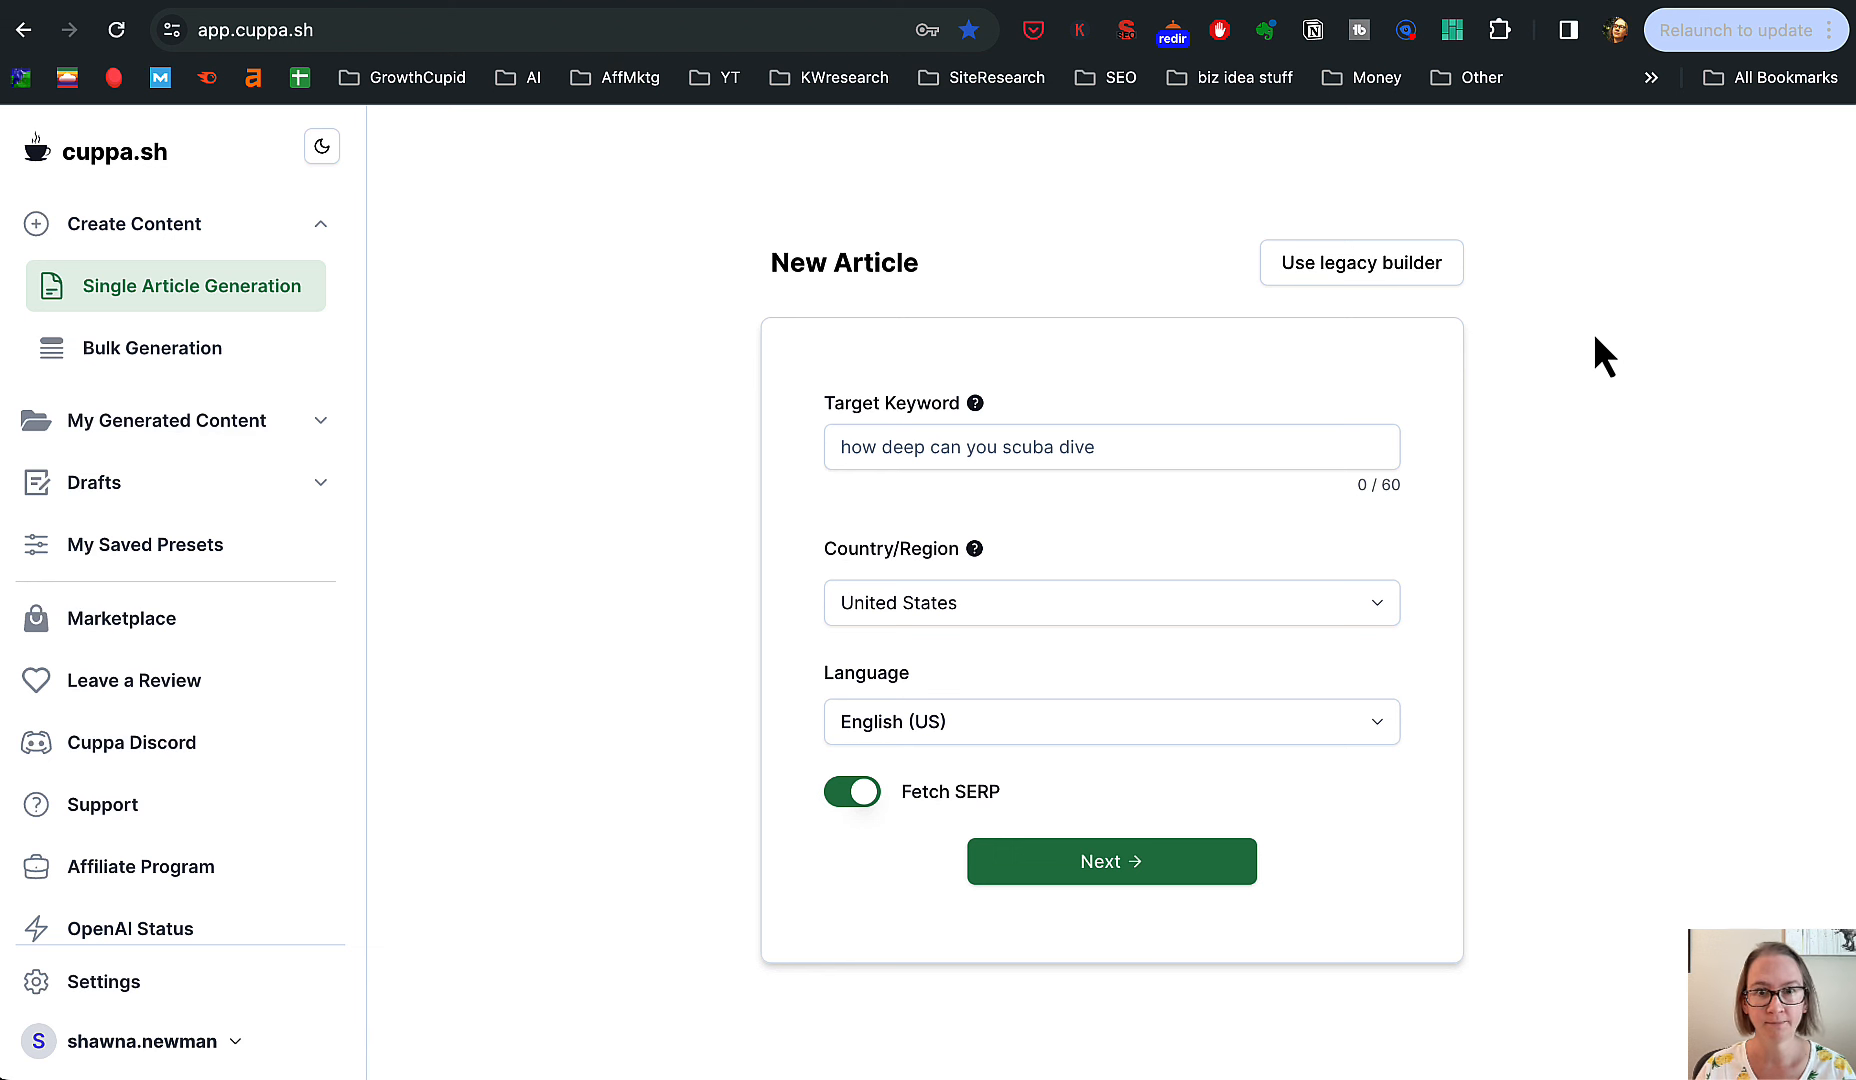
pyautogui.click(1103, 447)
pyautogui.write('how to make money from a blog')
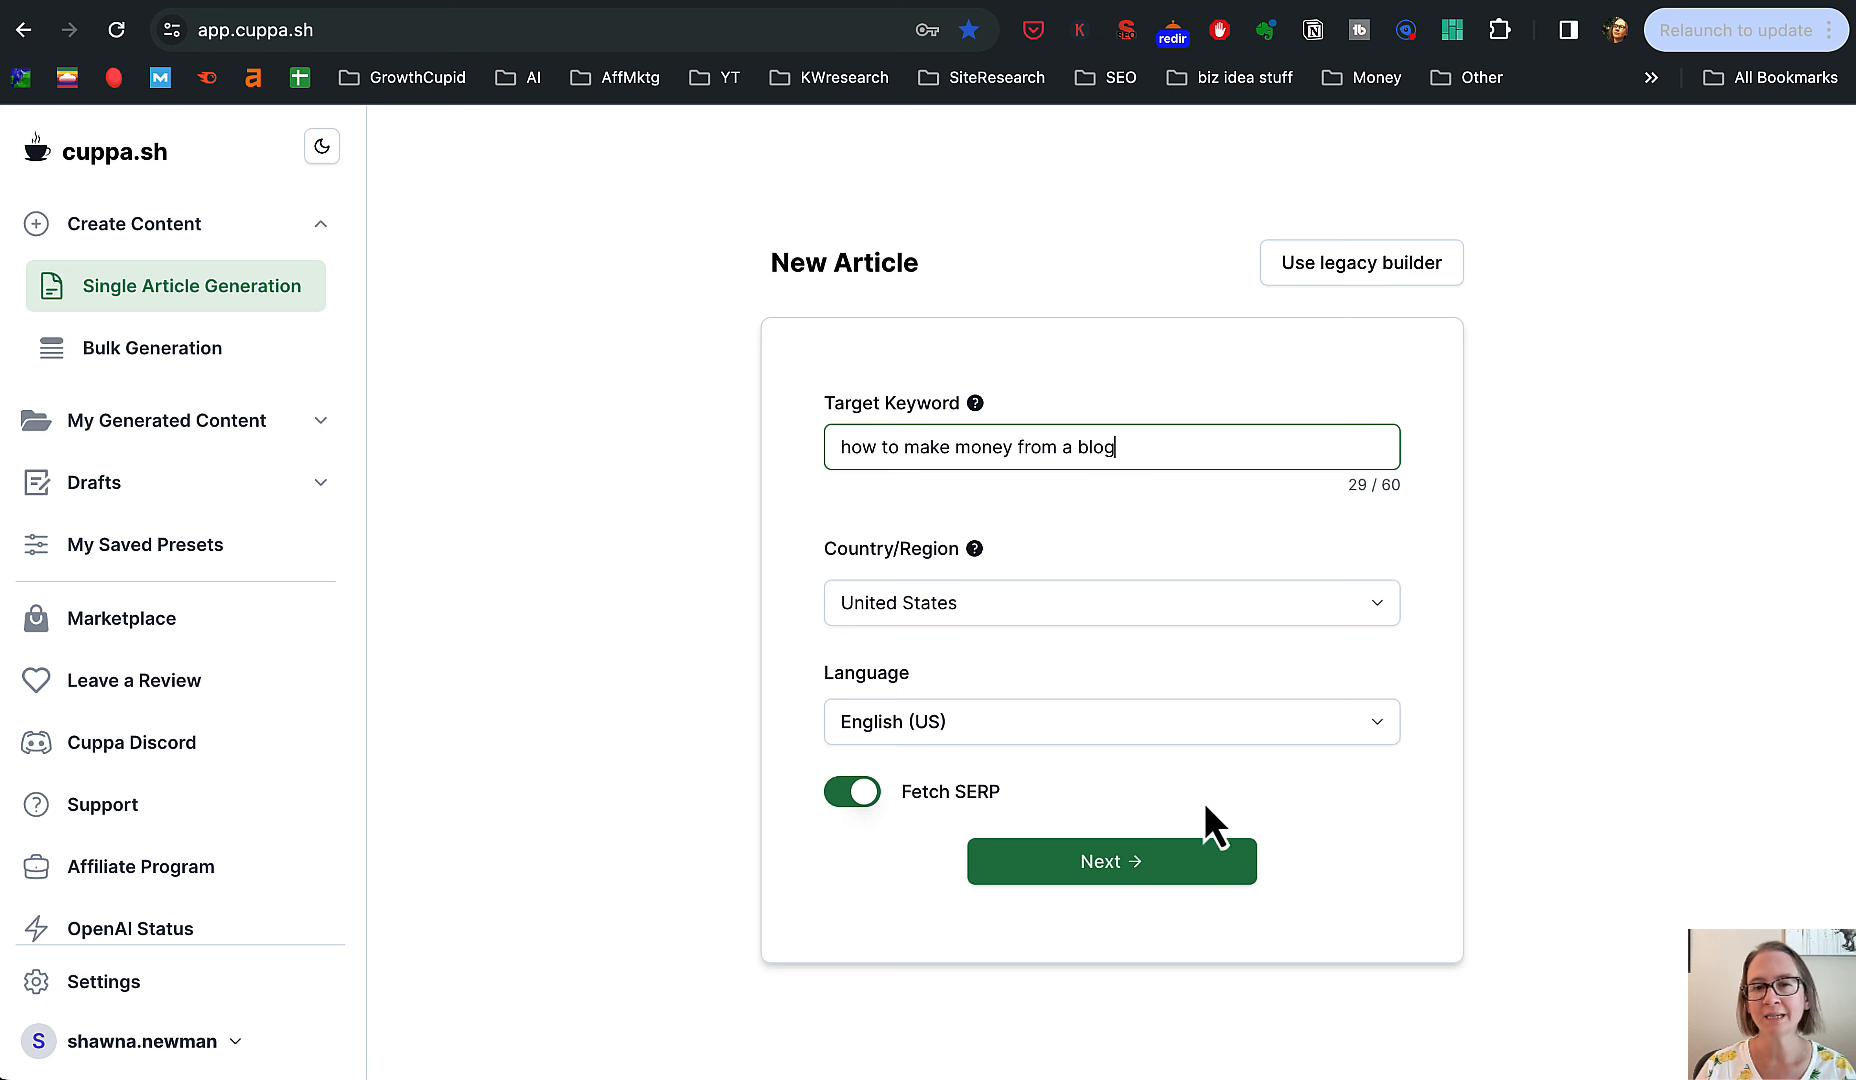
pyautogui.click(1182, 869)
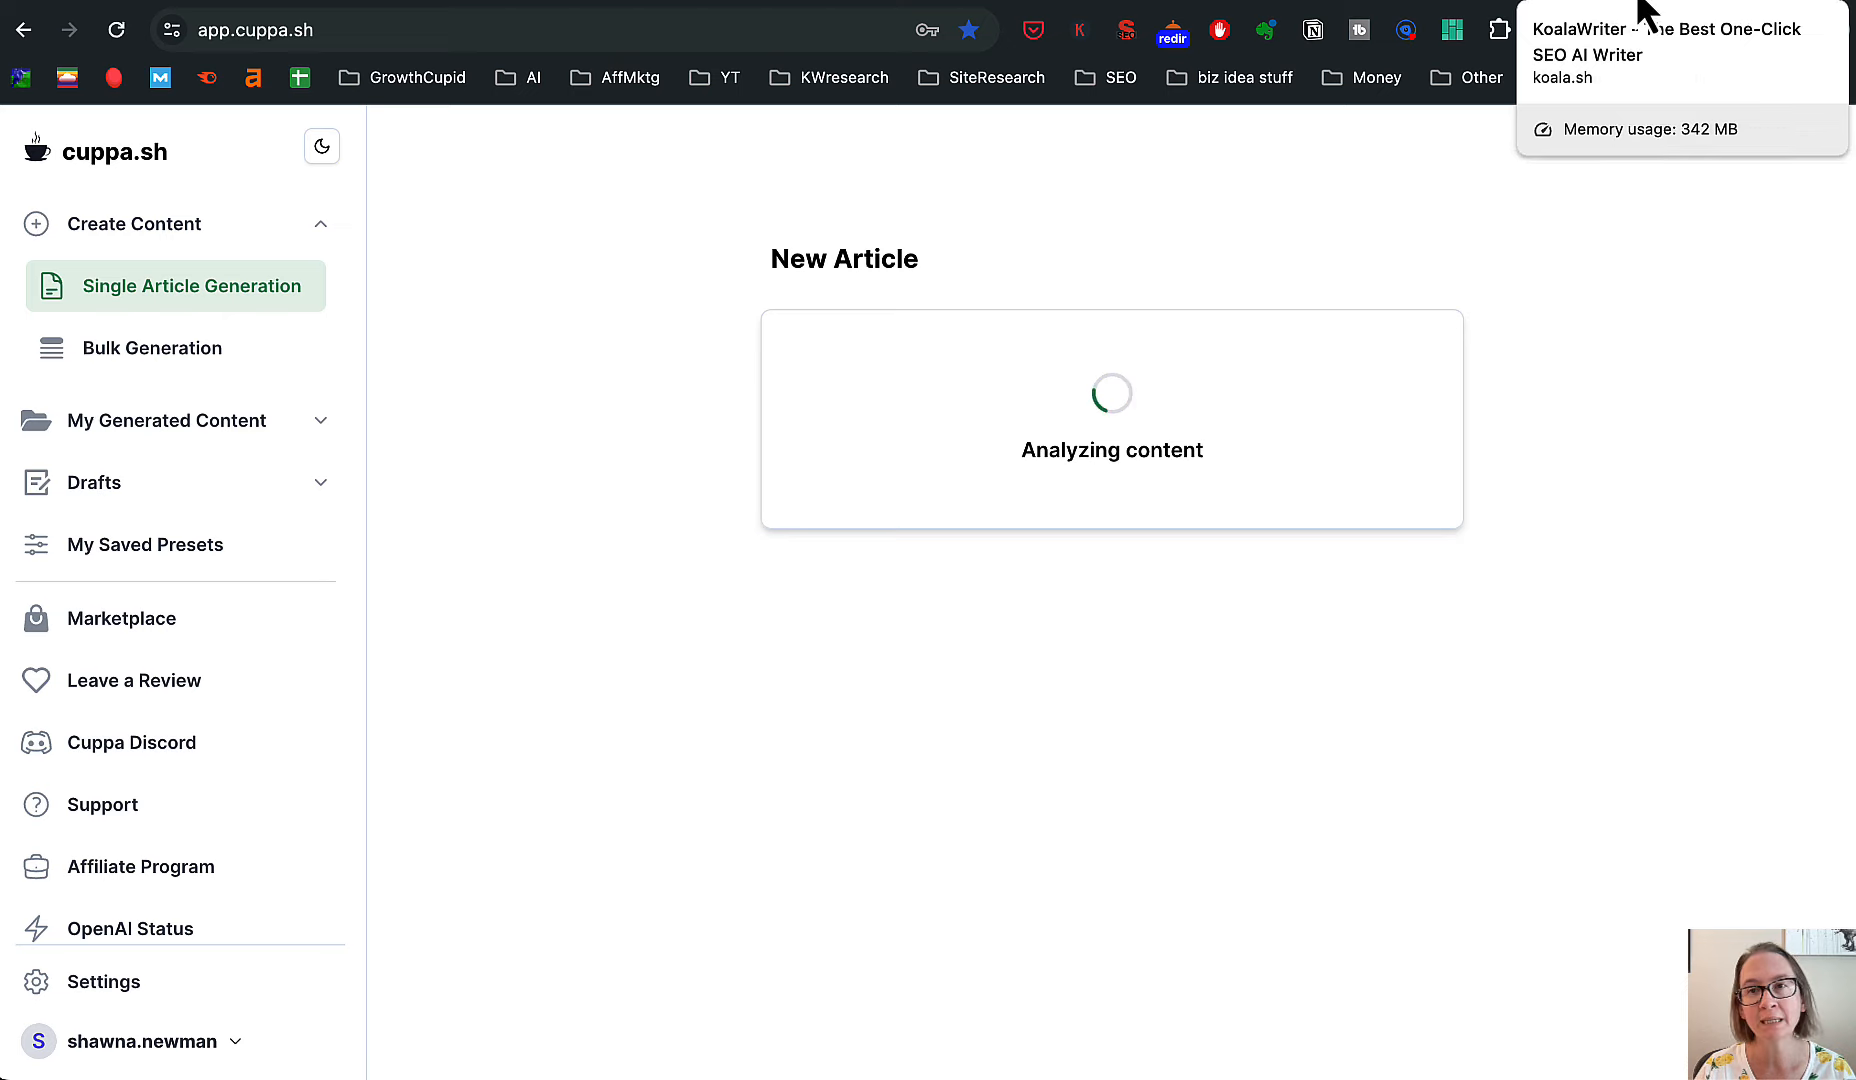
# - Return to KoalaWriter and review the generated outline from the introduction through the H2 and H3 headings to the FAQ questions
pyautogui.click(1641, 3)
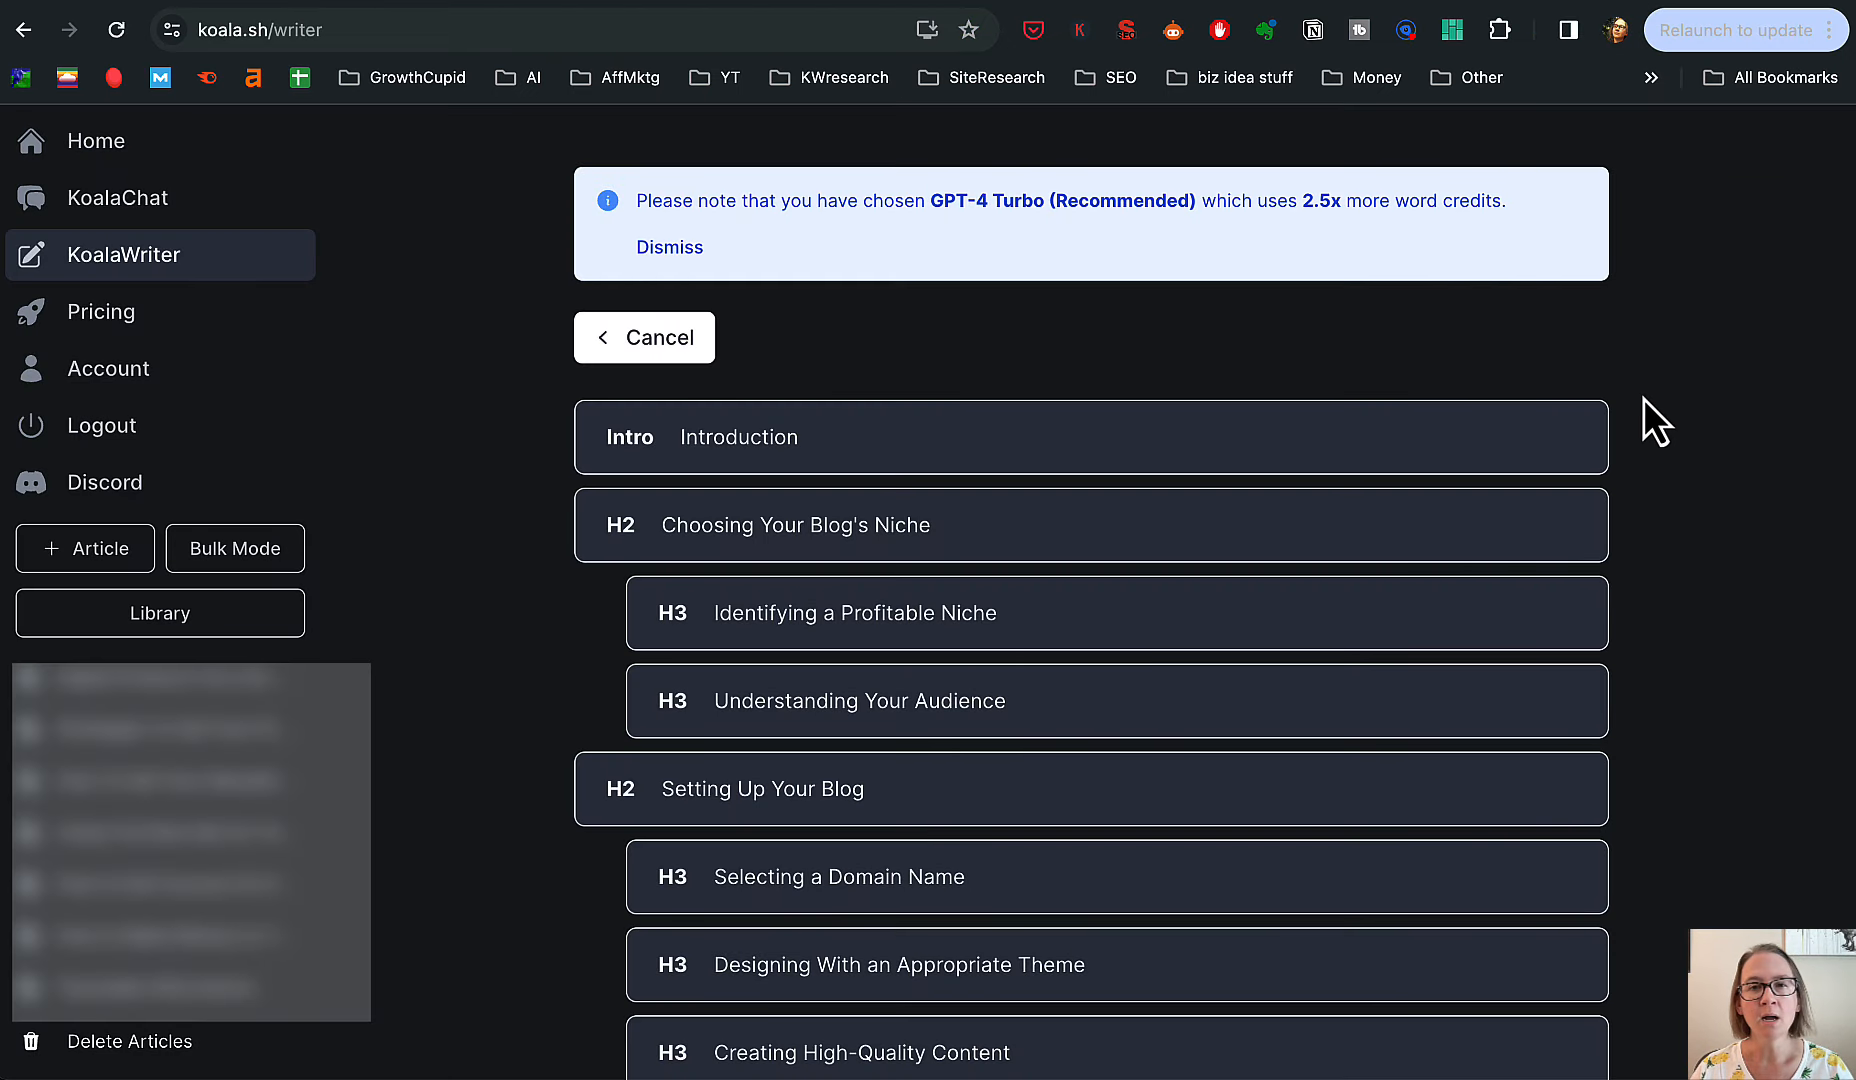
pyautogui.scroll(-2, 1675, 375)
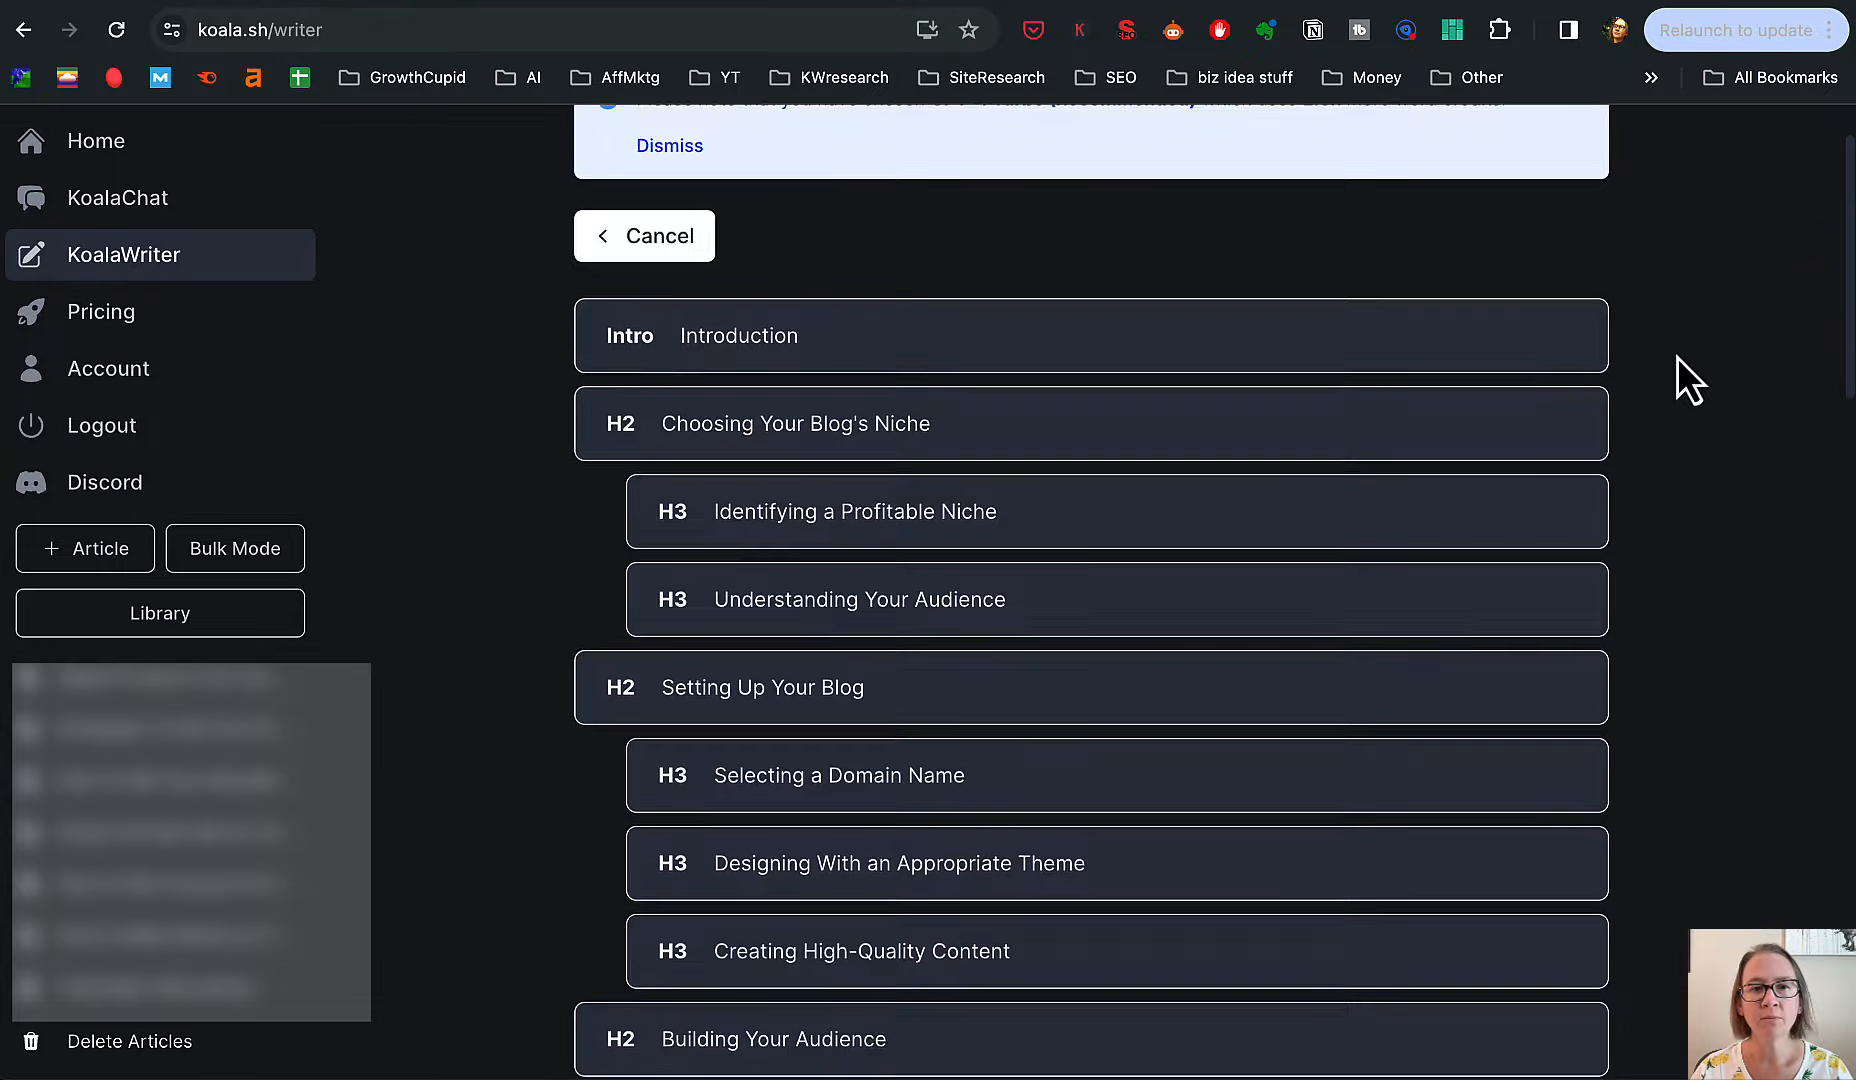
pyautogui.moveTo(1506, 338)
pyautogui.scroll(-3, 1686, 380)
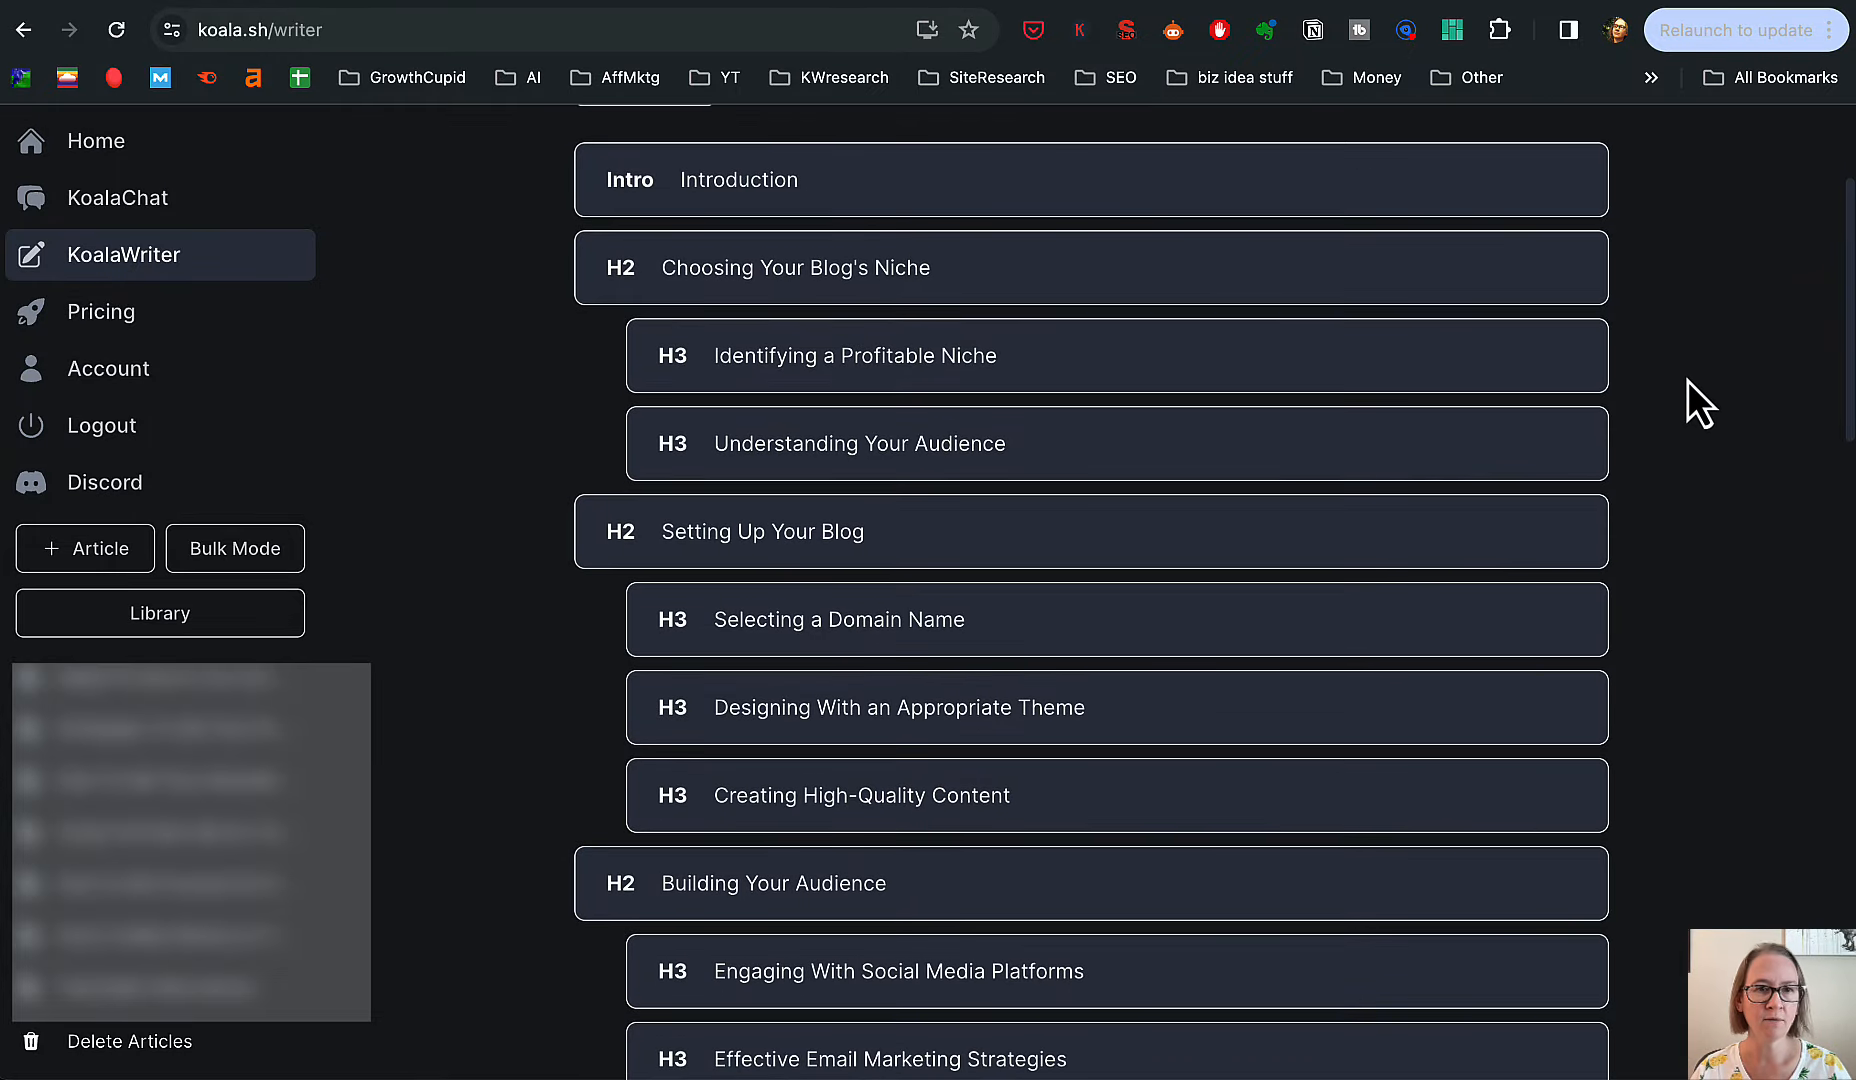
pyautogui.moveTo(1420, 300)
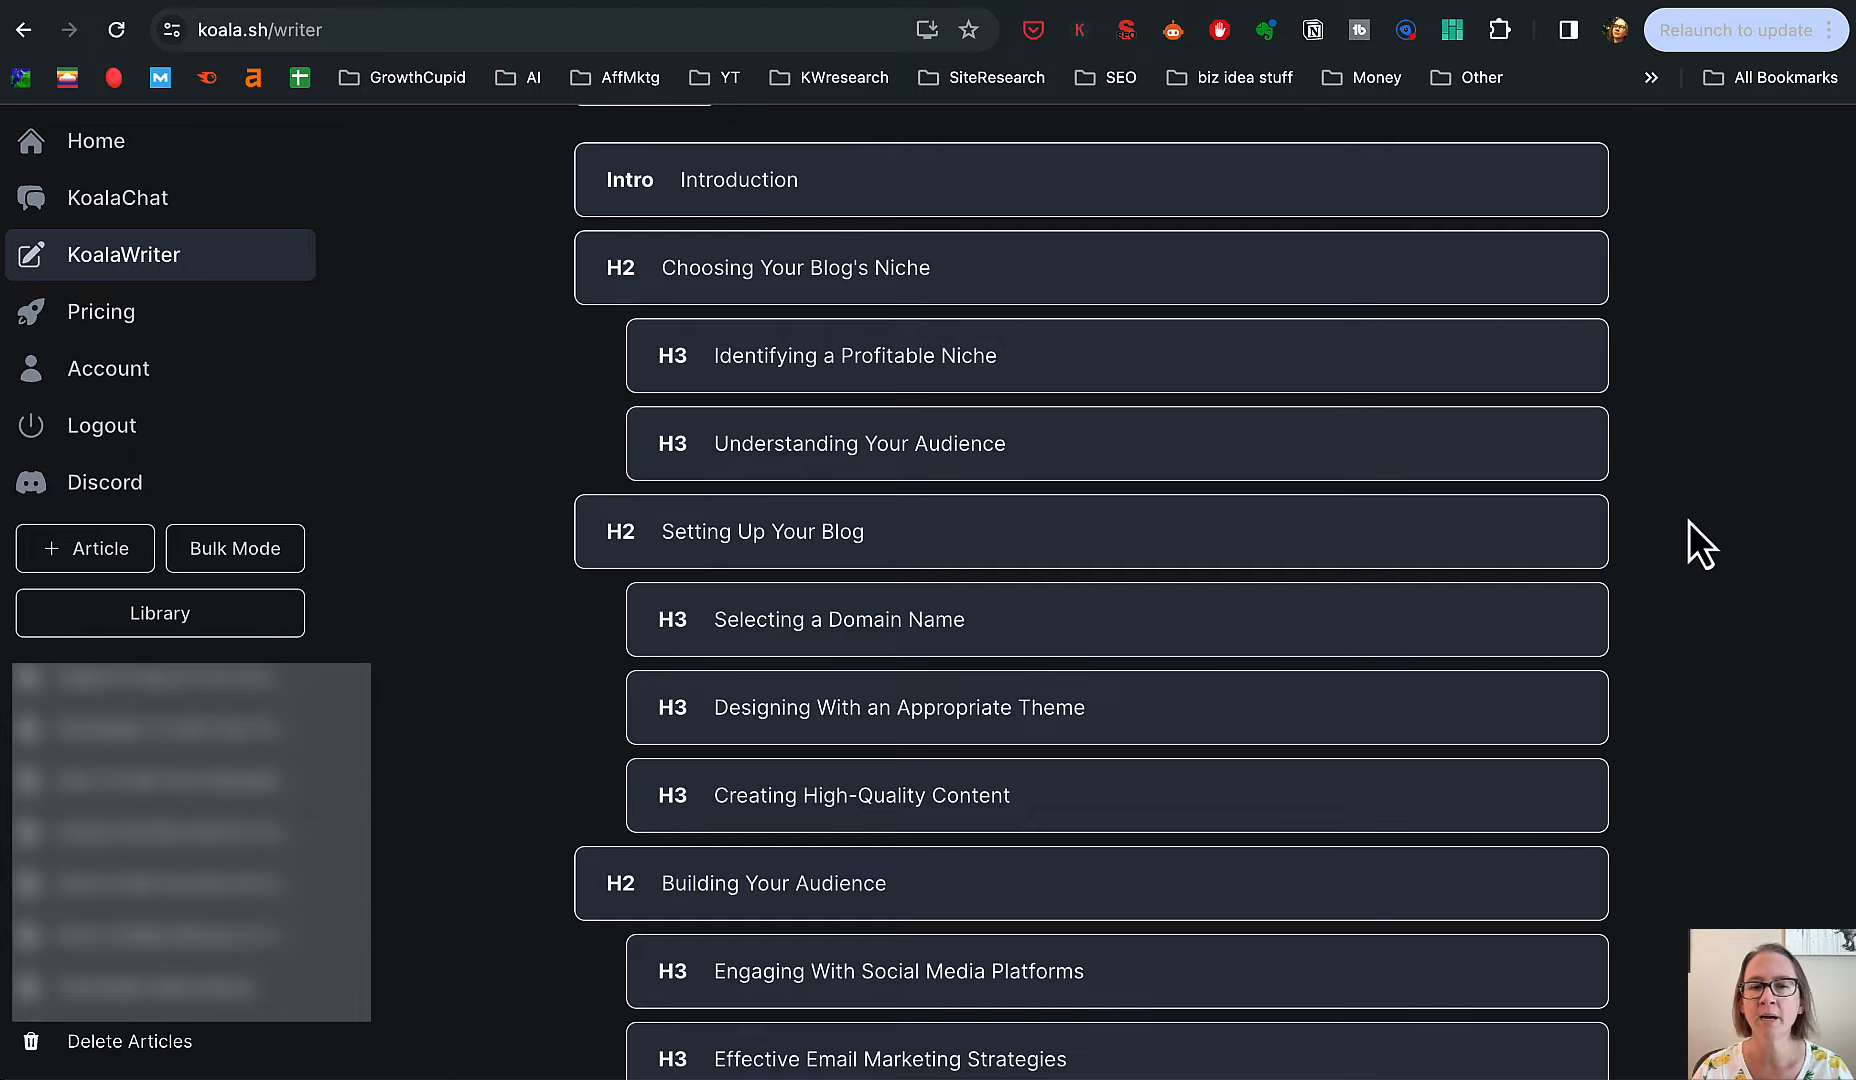
pyautogui.scroll(-3, 1691, 534)
pyautogui.scroll(-2, 1689, 532)
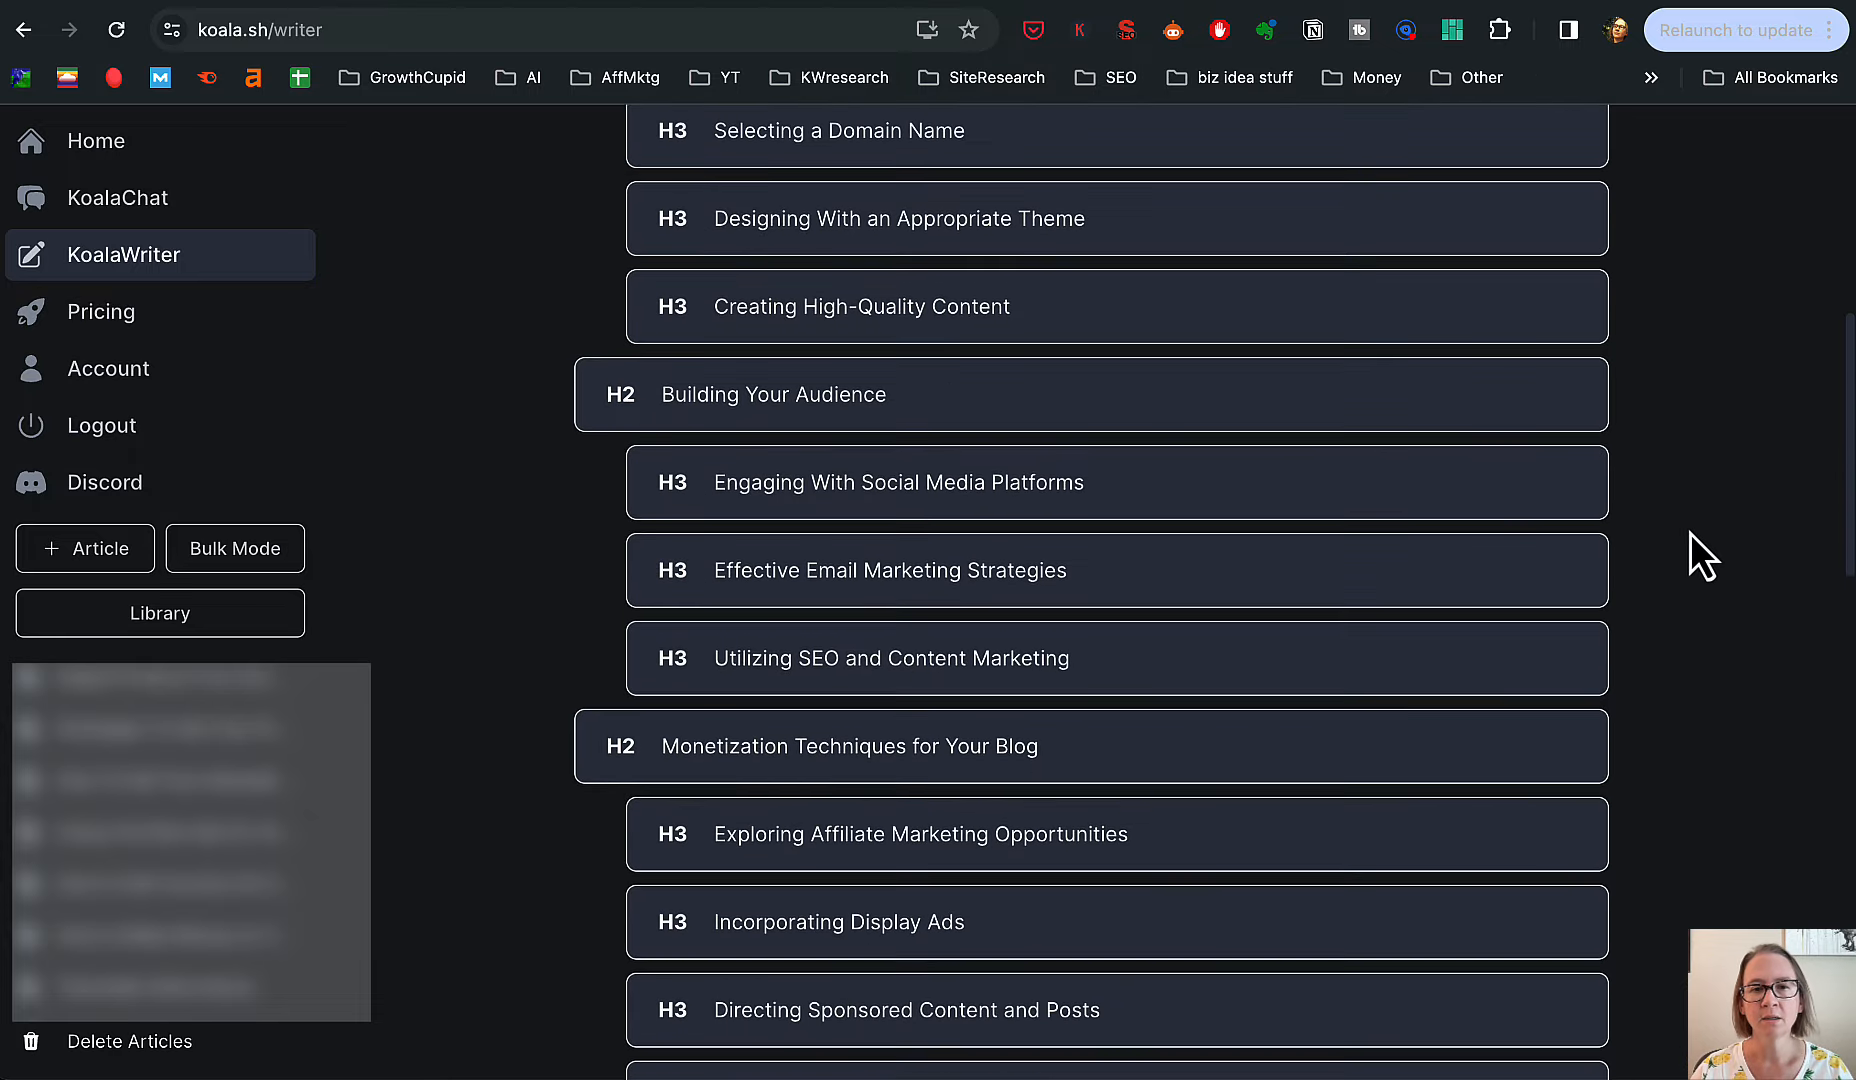
pyautogui.scroll(-2, 1691, 534)
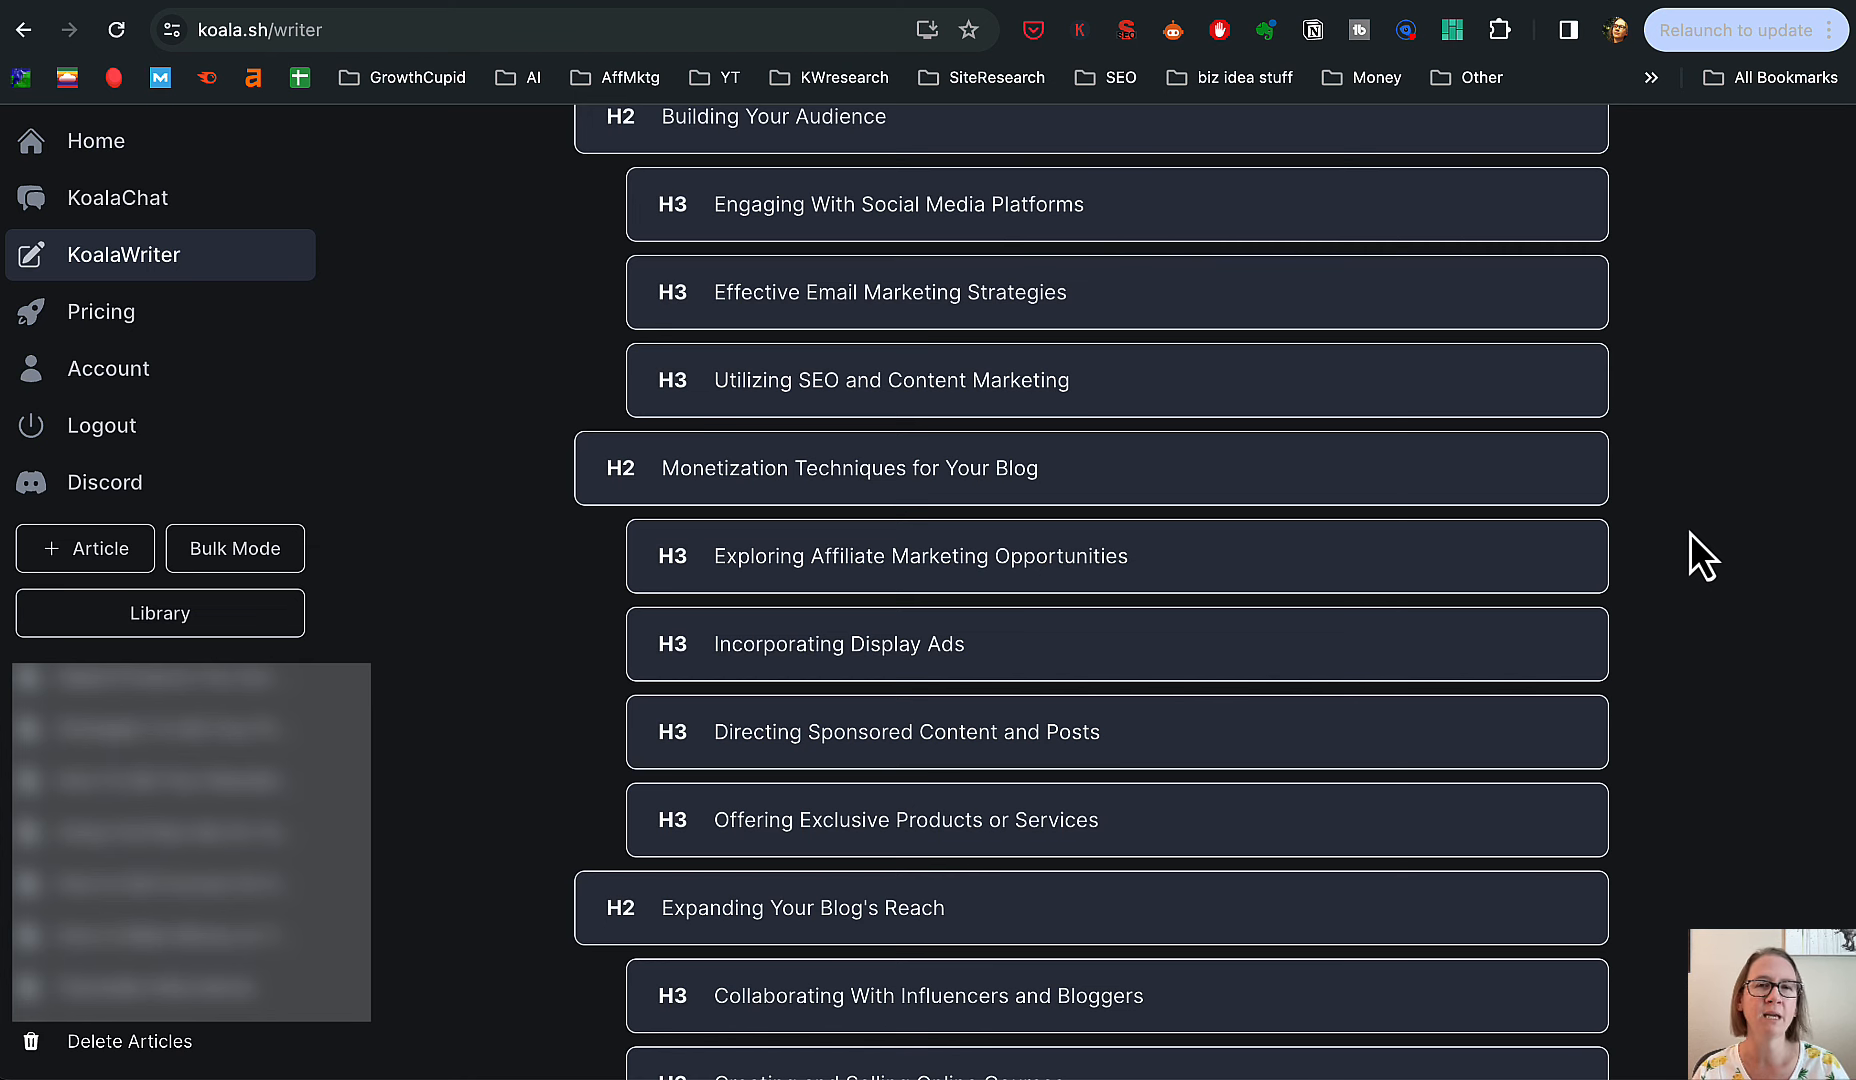
pyautogui.scroll(-1, 1689, 534)
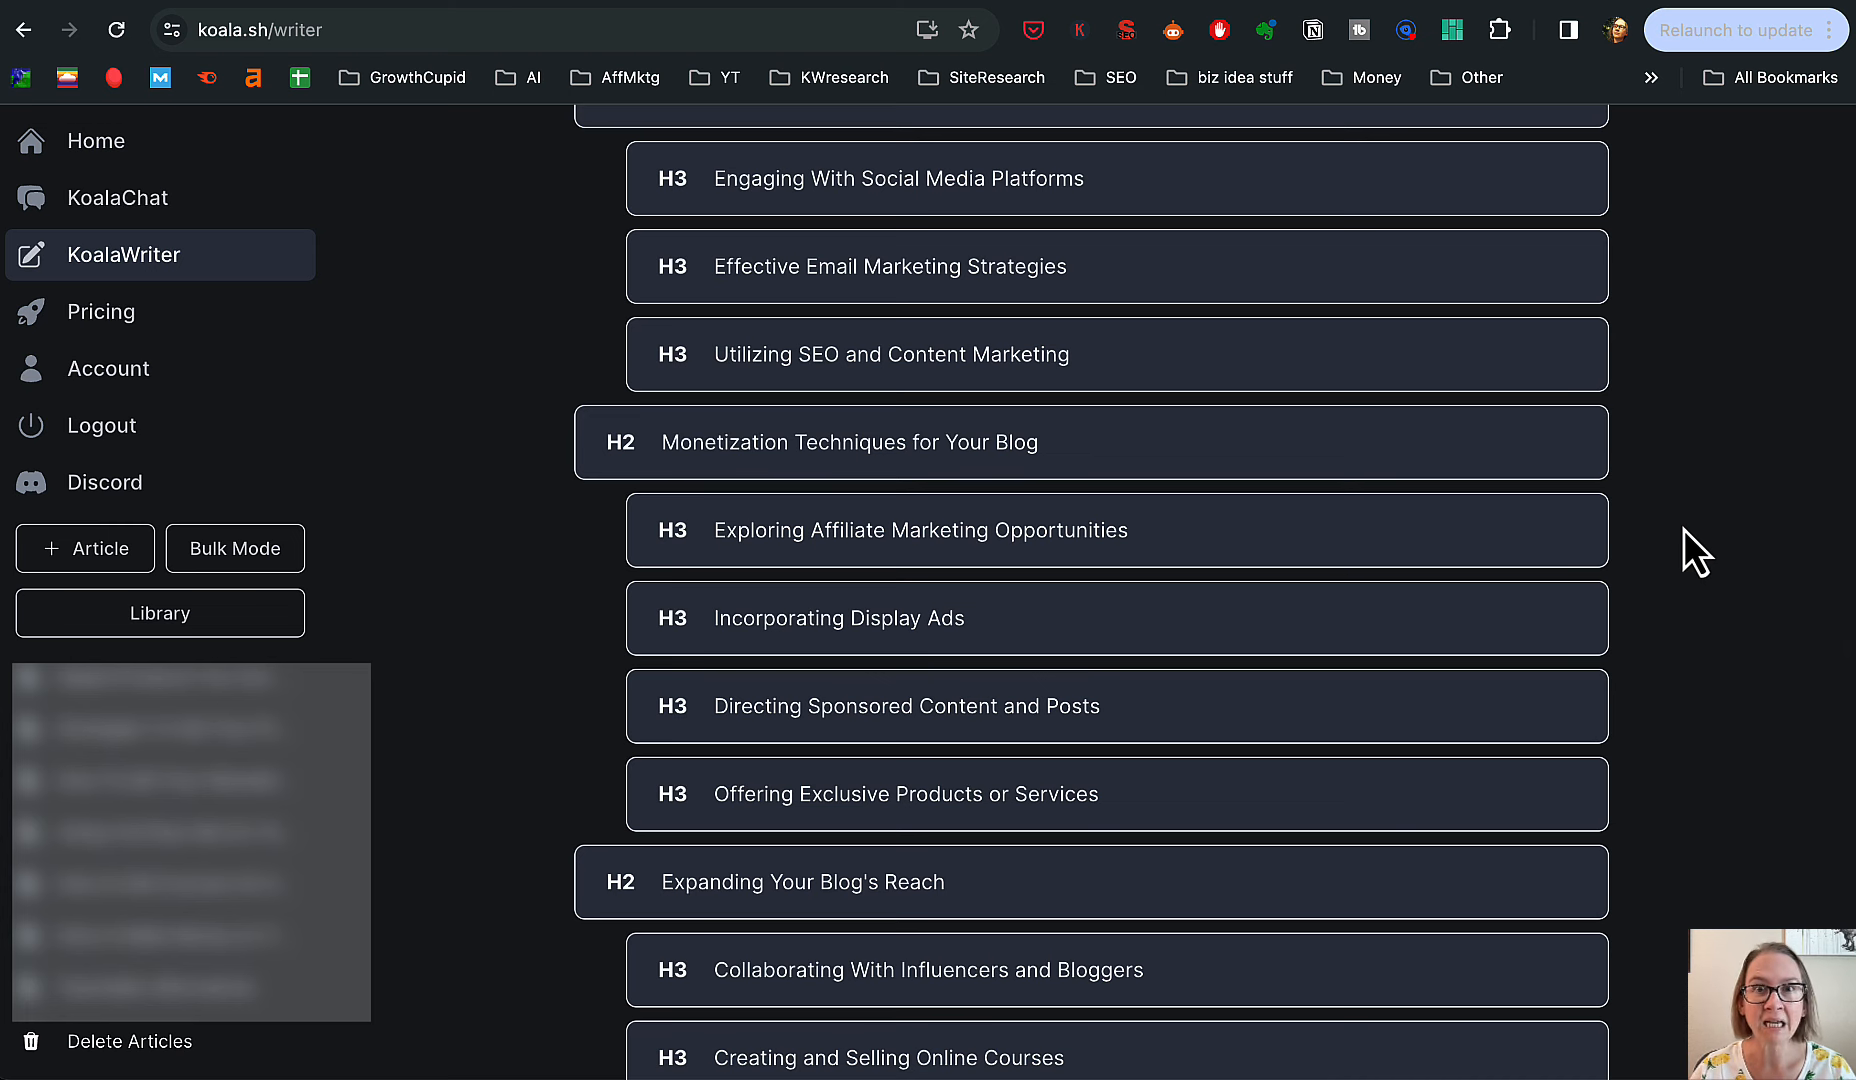
pyautogui.scroll(-2, 1673, 500)
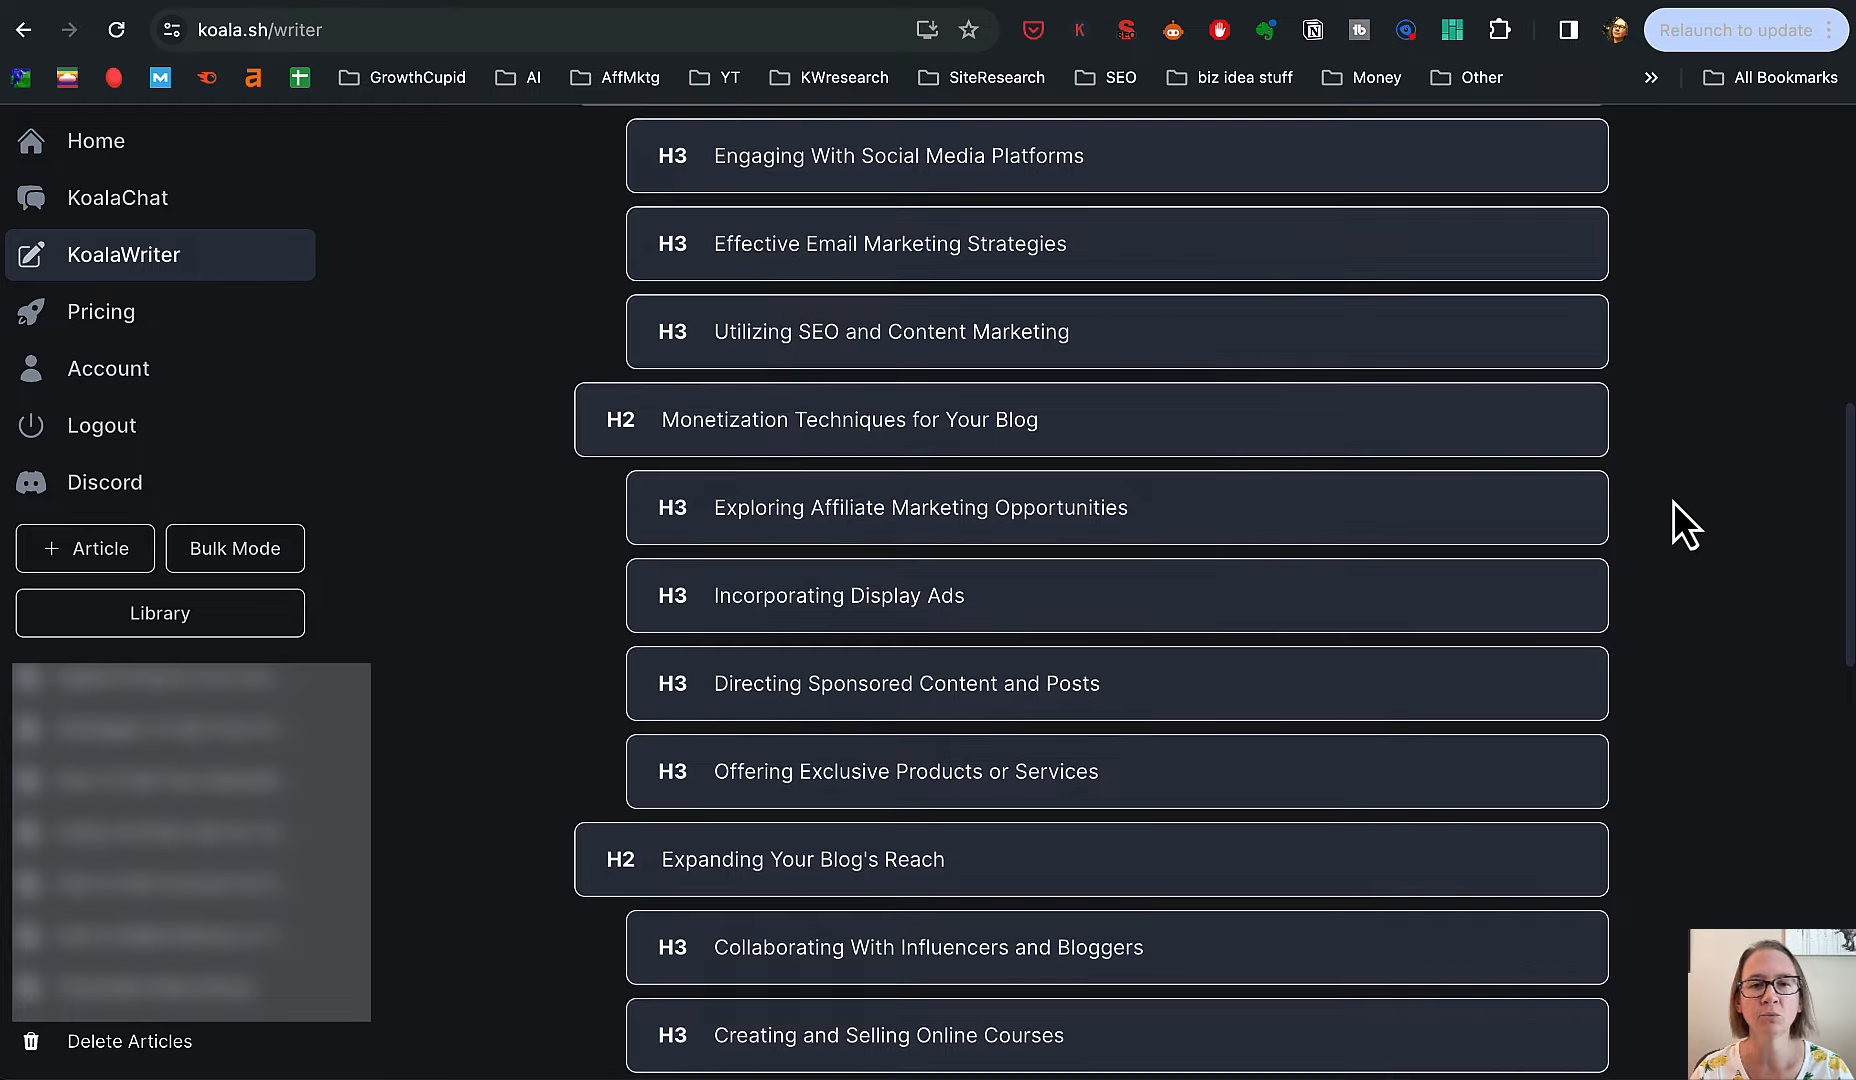
pyautogui.scroll(-3, 1673, 502)
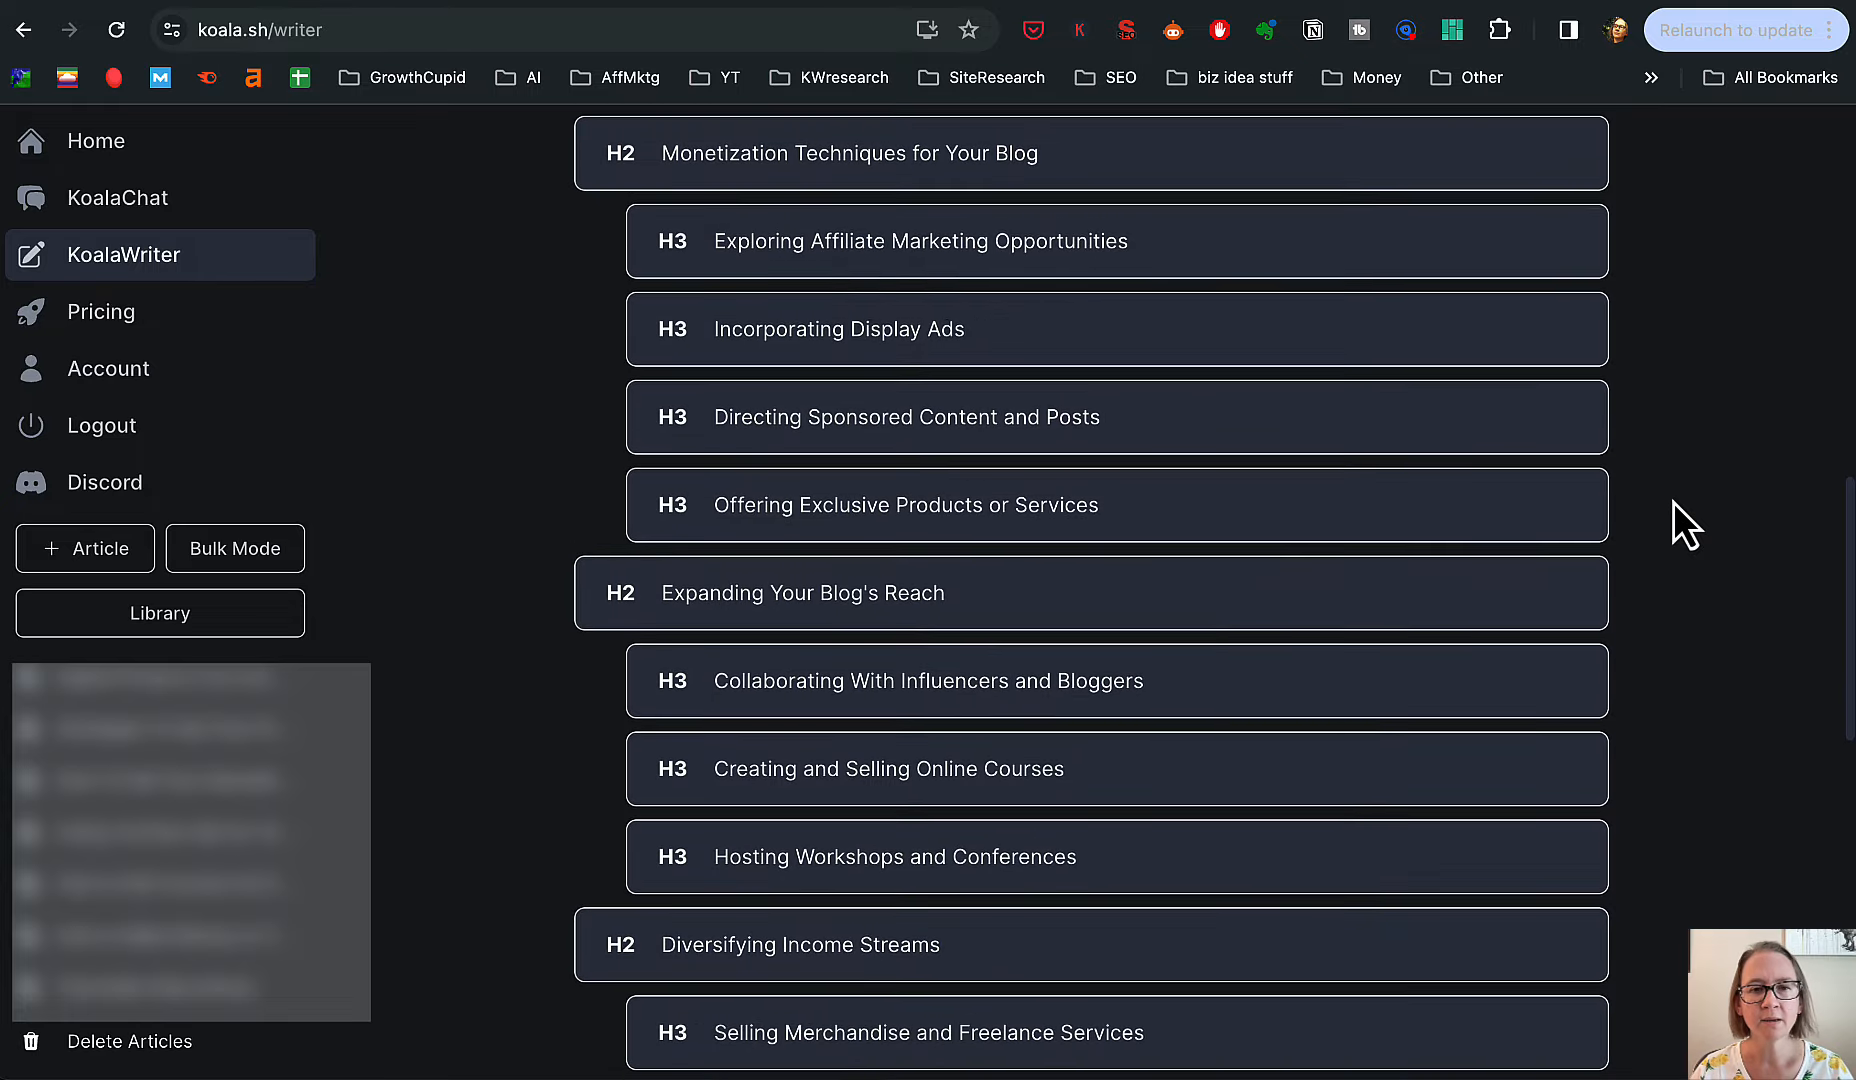
pyautogui.scroll(-1, 1673, 502)
pyautogui.scroll(-4, 1673, 502)
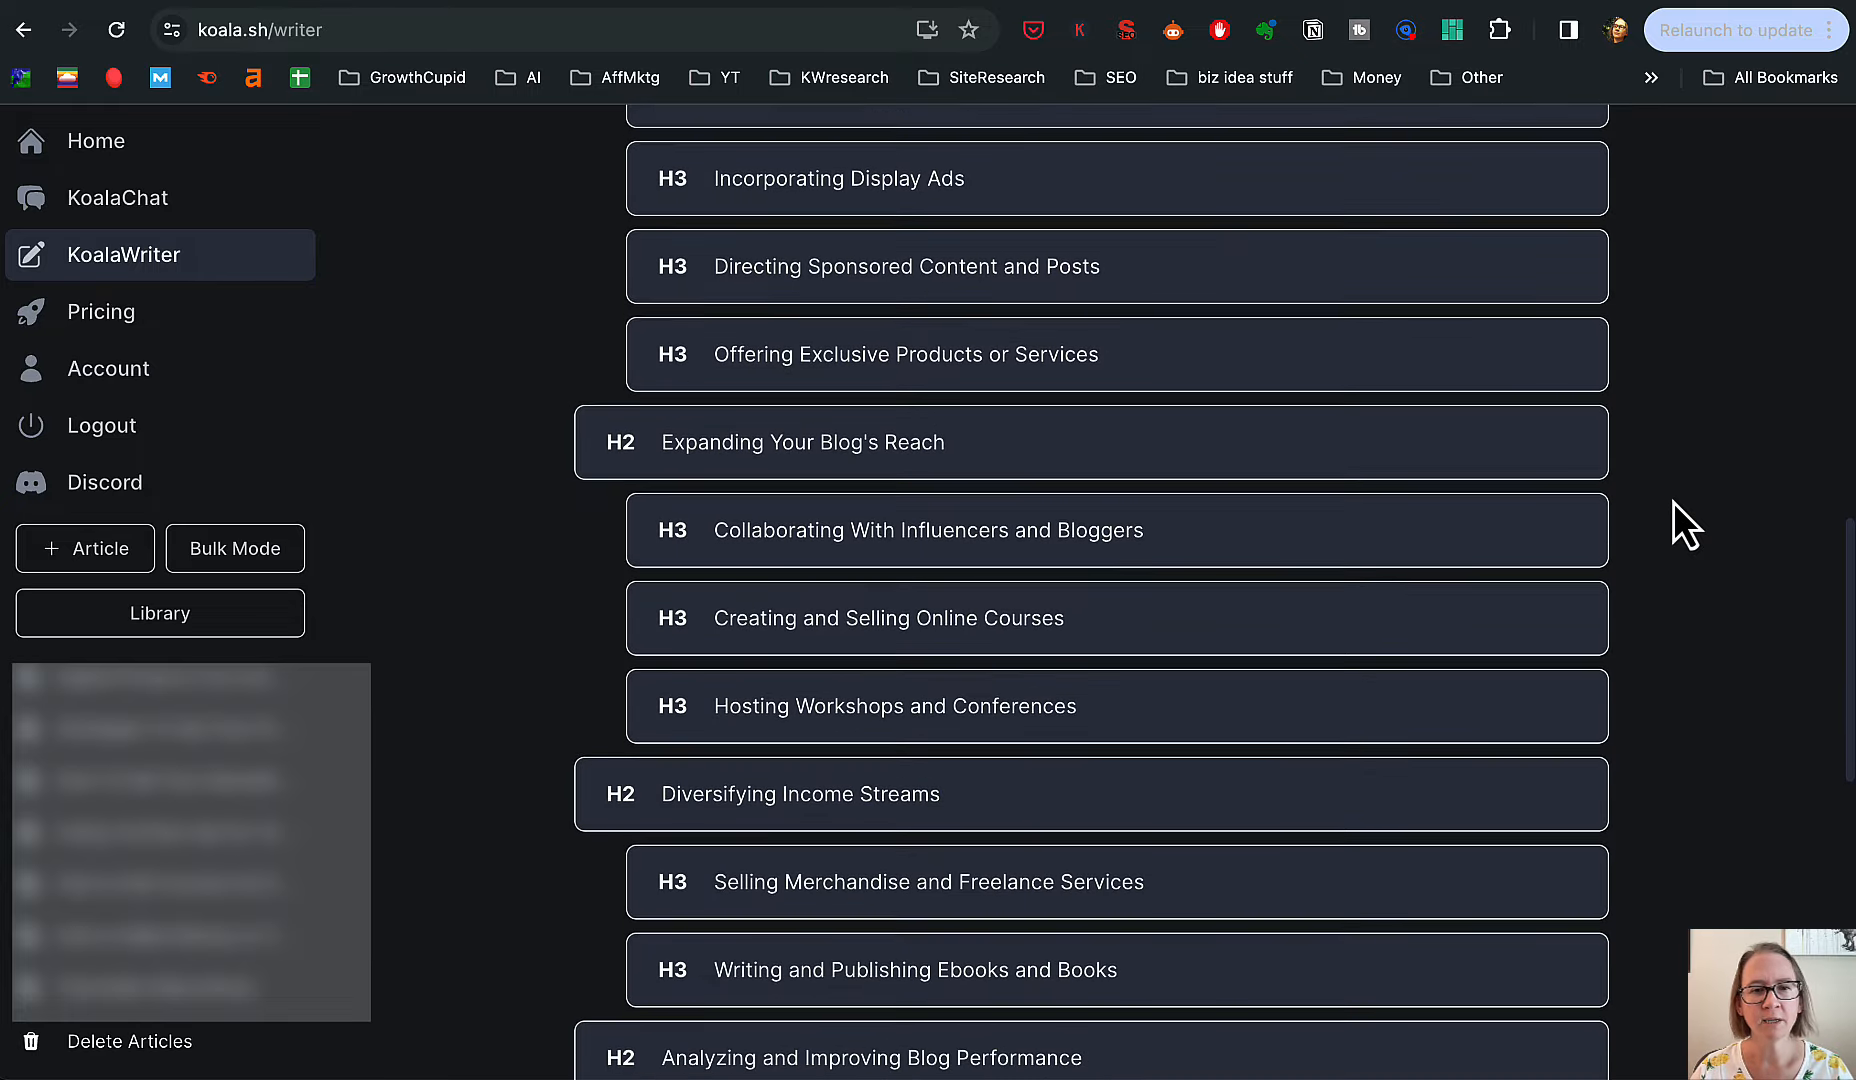
pyautogui.scroll(-9, 1673, 502)
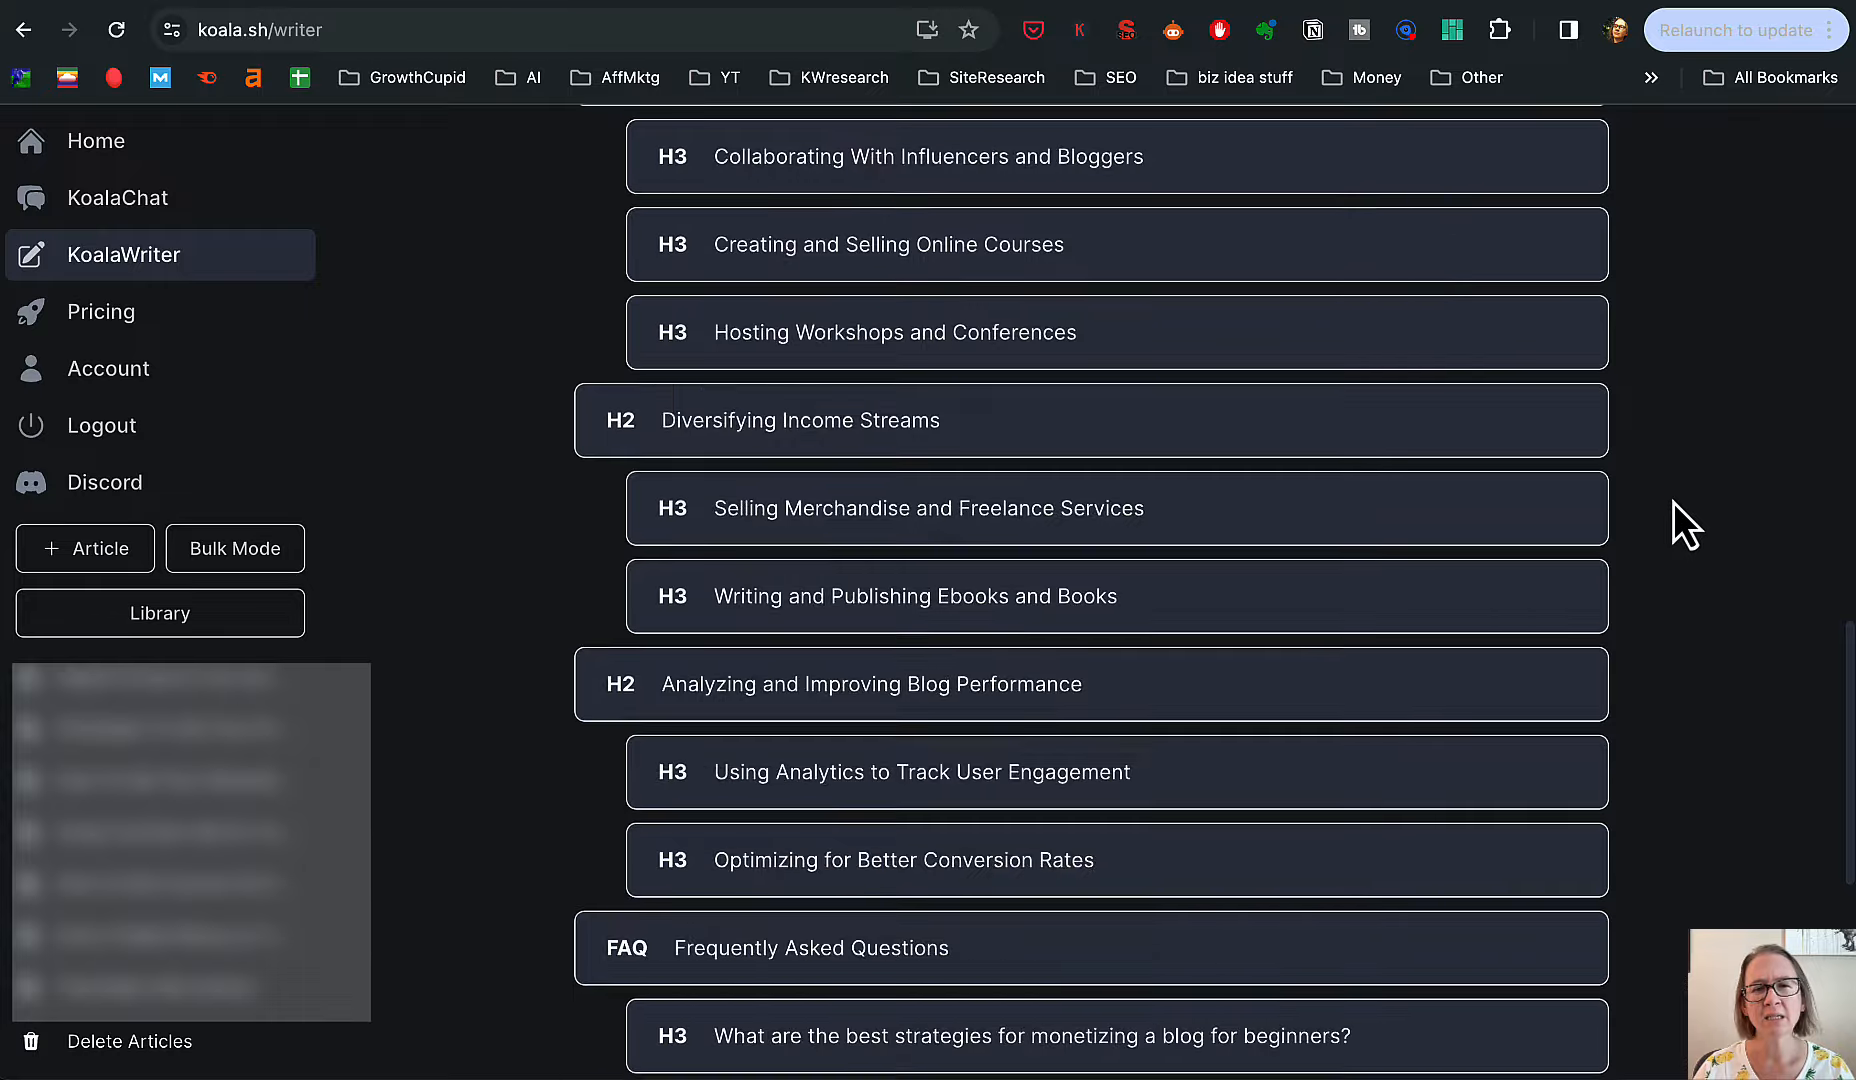
pyautogui.scroll(-8, 1673, 502)
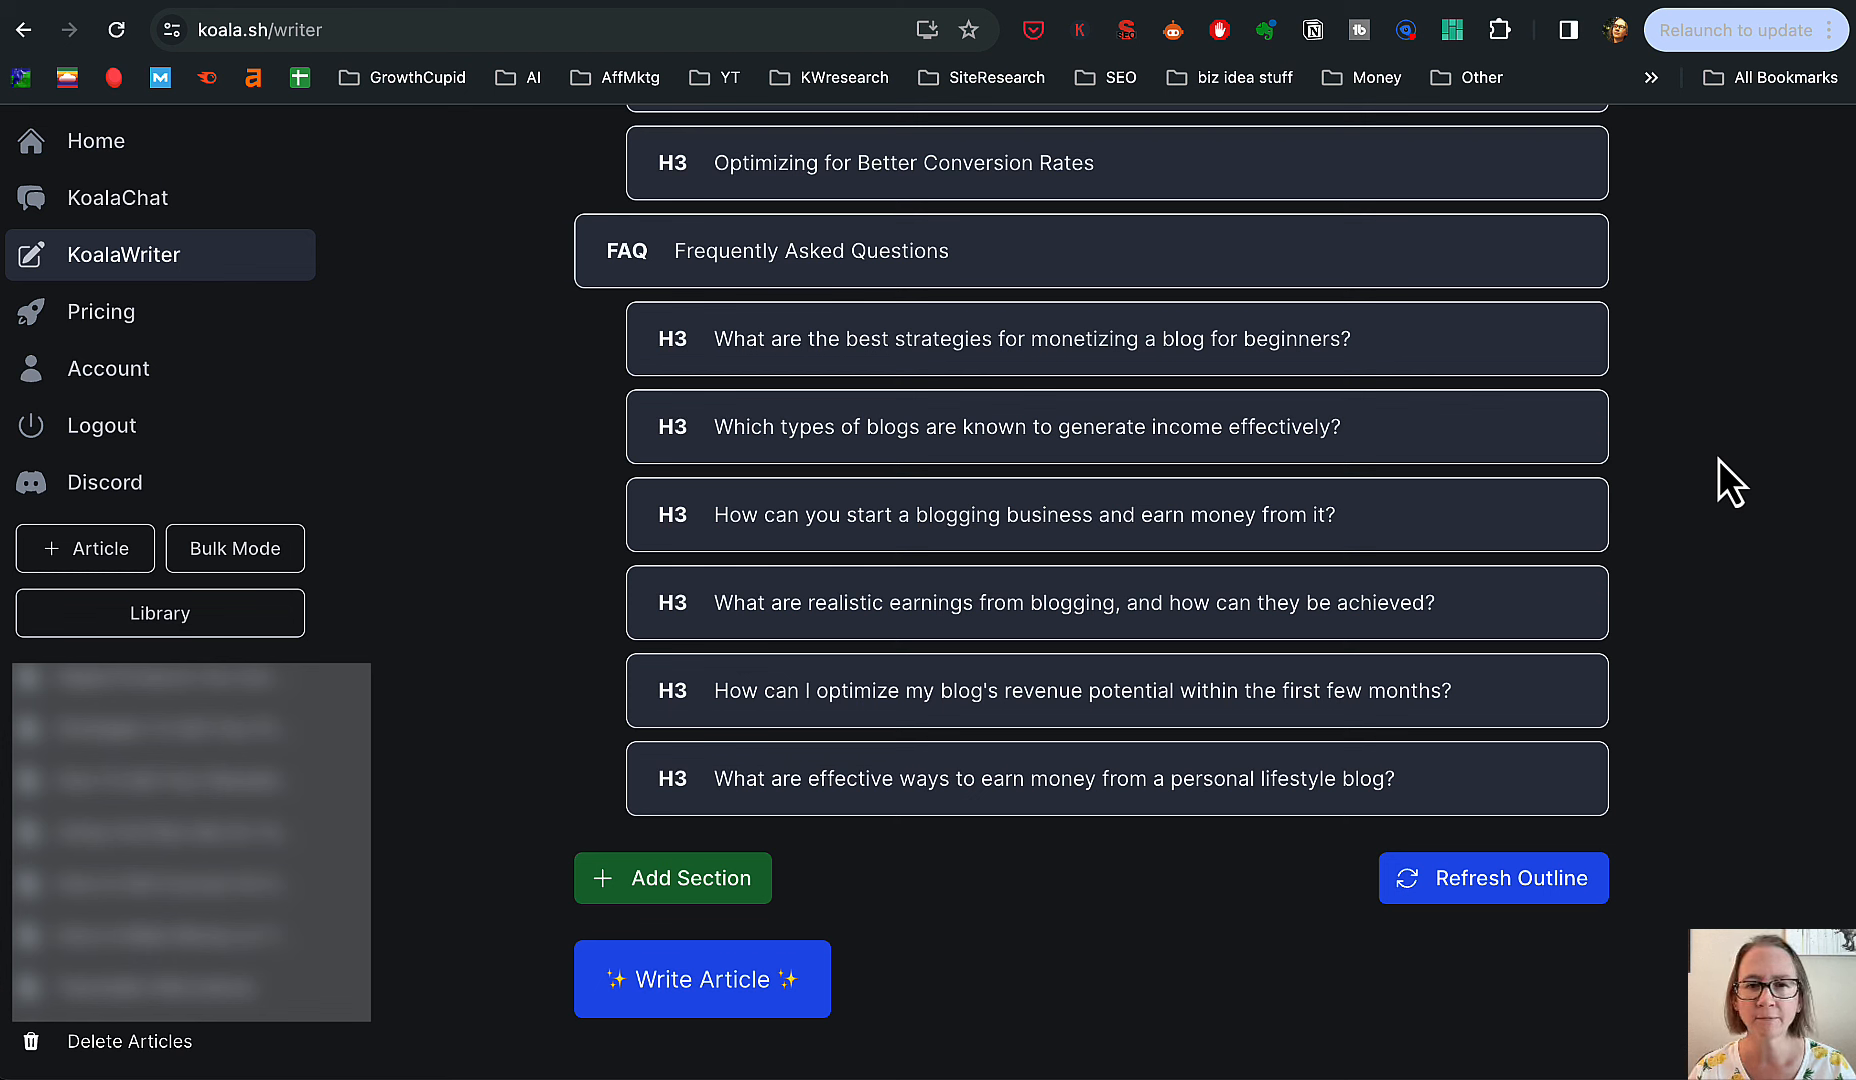
pyautogui.scroll(15, 1686, 458)
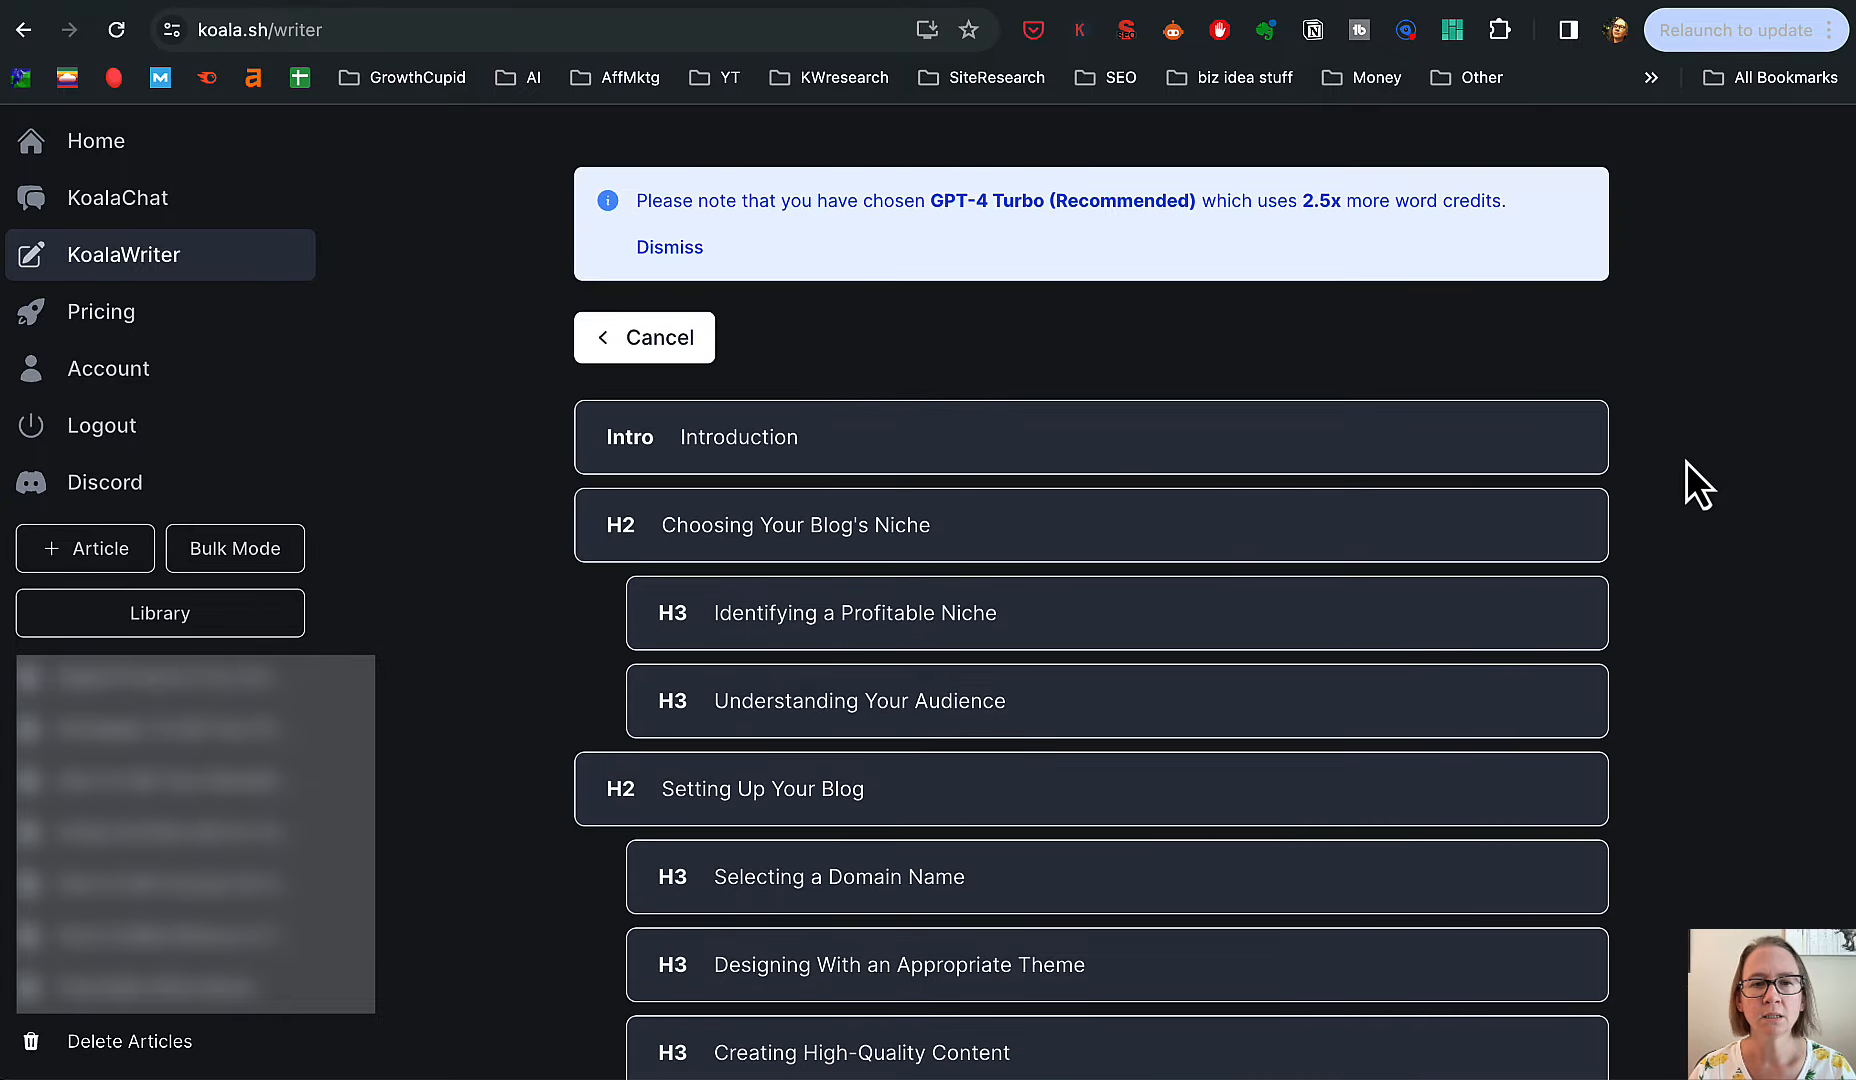
# - Discard the generated outline and change the target keyword to "ways to make money from a blog"
pyautogui.click(692, 354)
pyautogui.scroll(-10, 1228, 515)
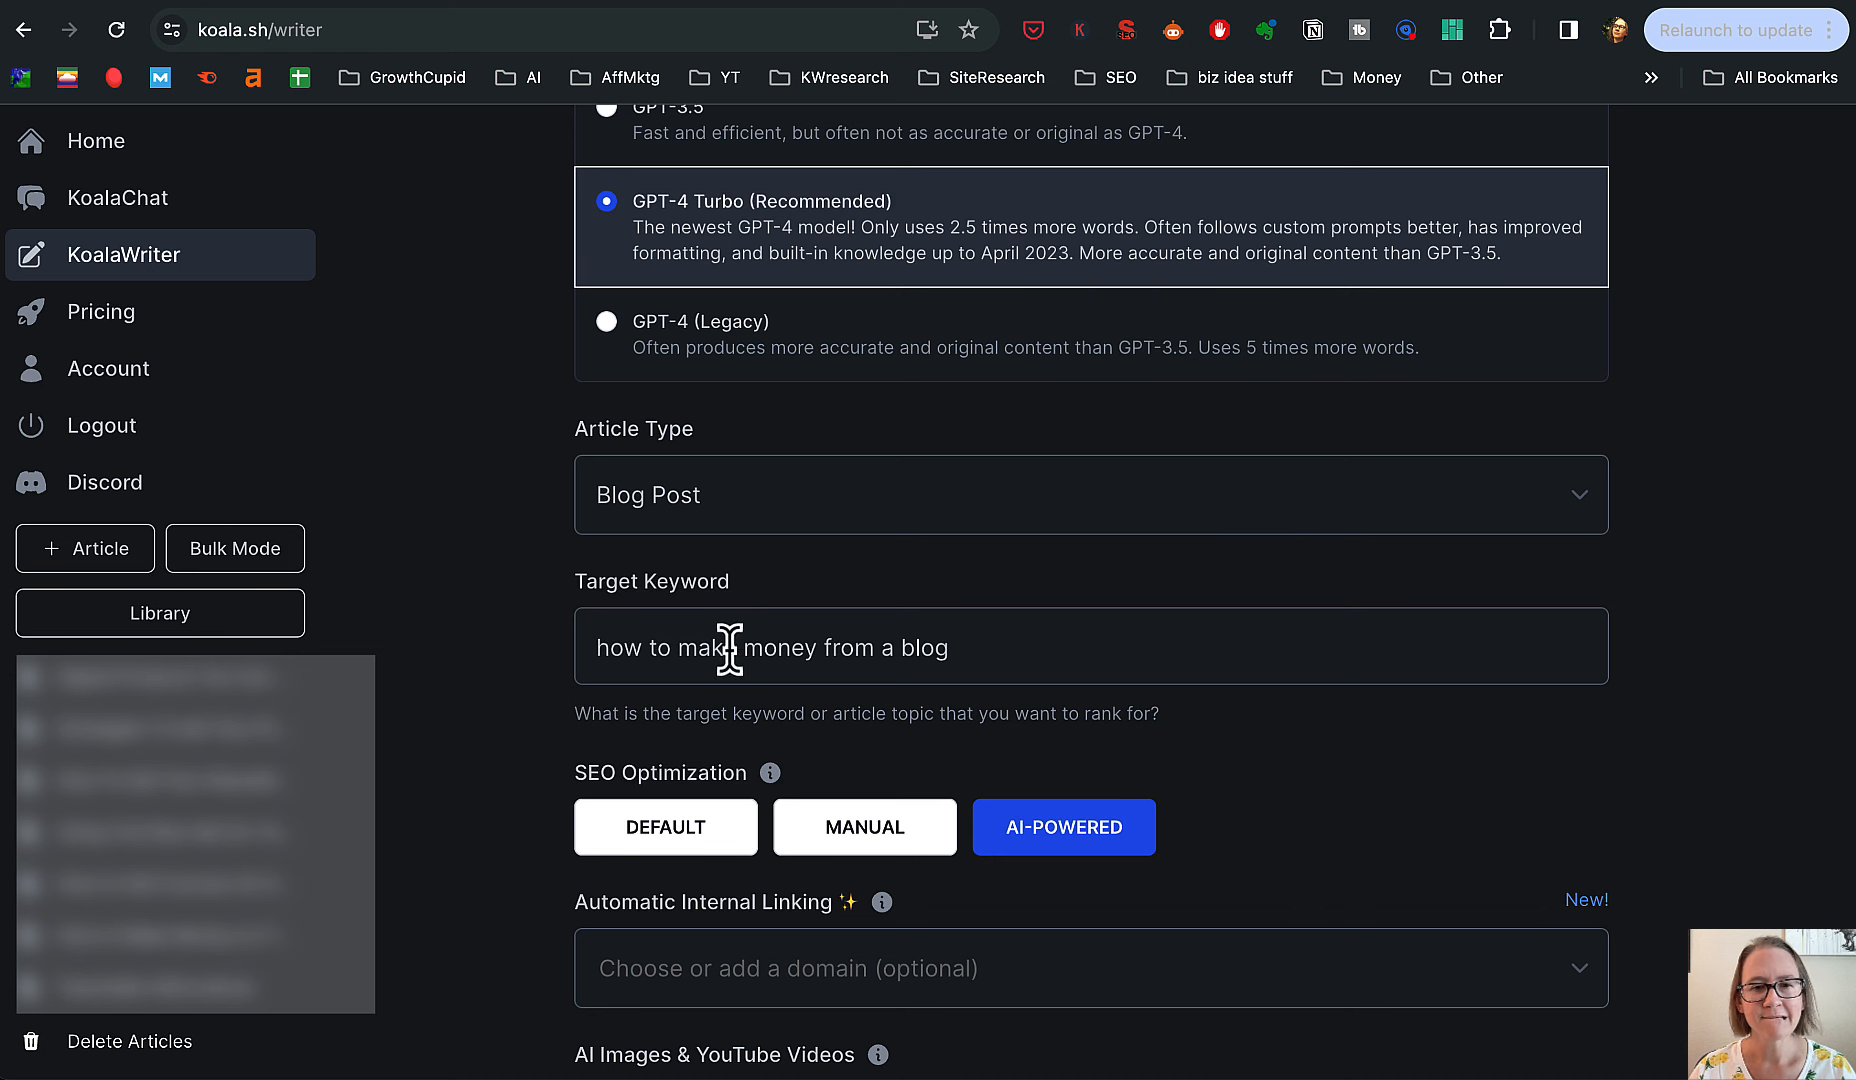
pyautogui.doubleClick(618, 648)
pyautogui.write('ways')
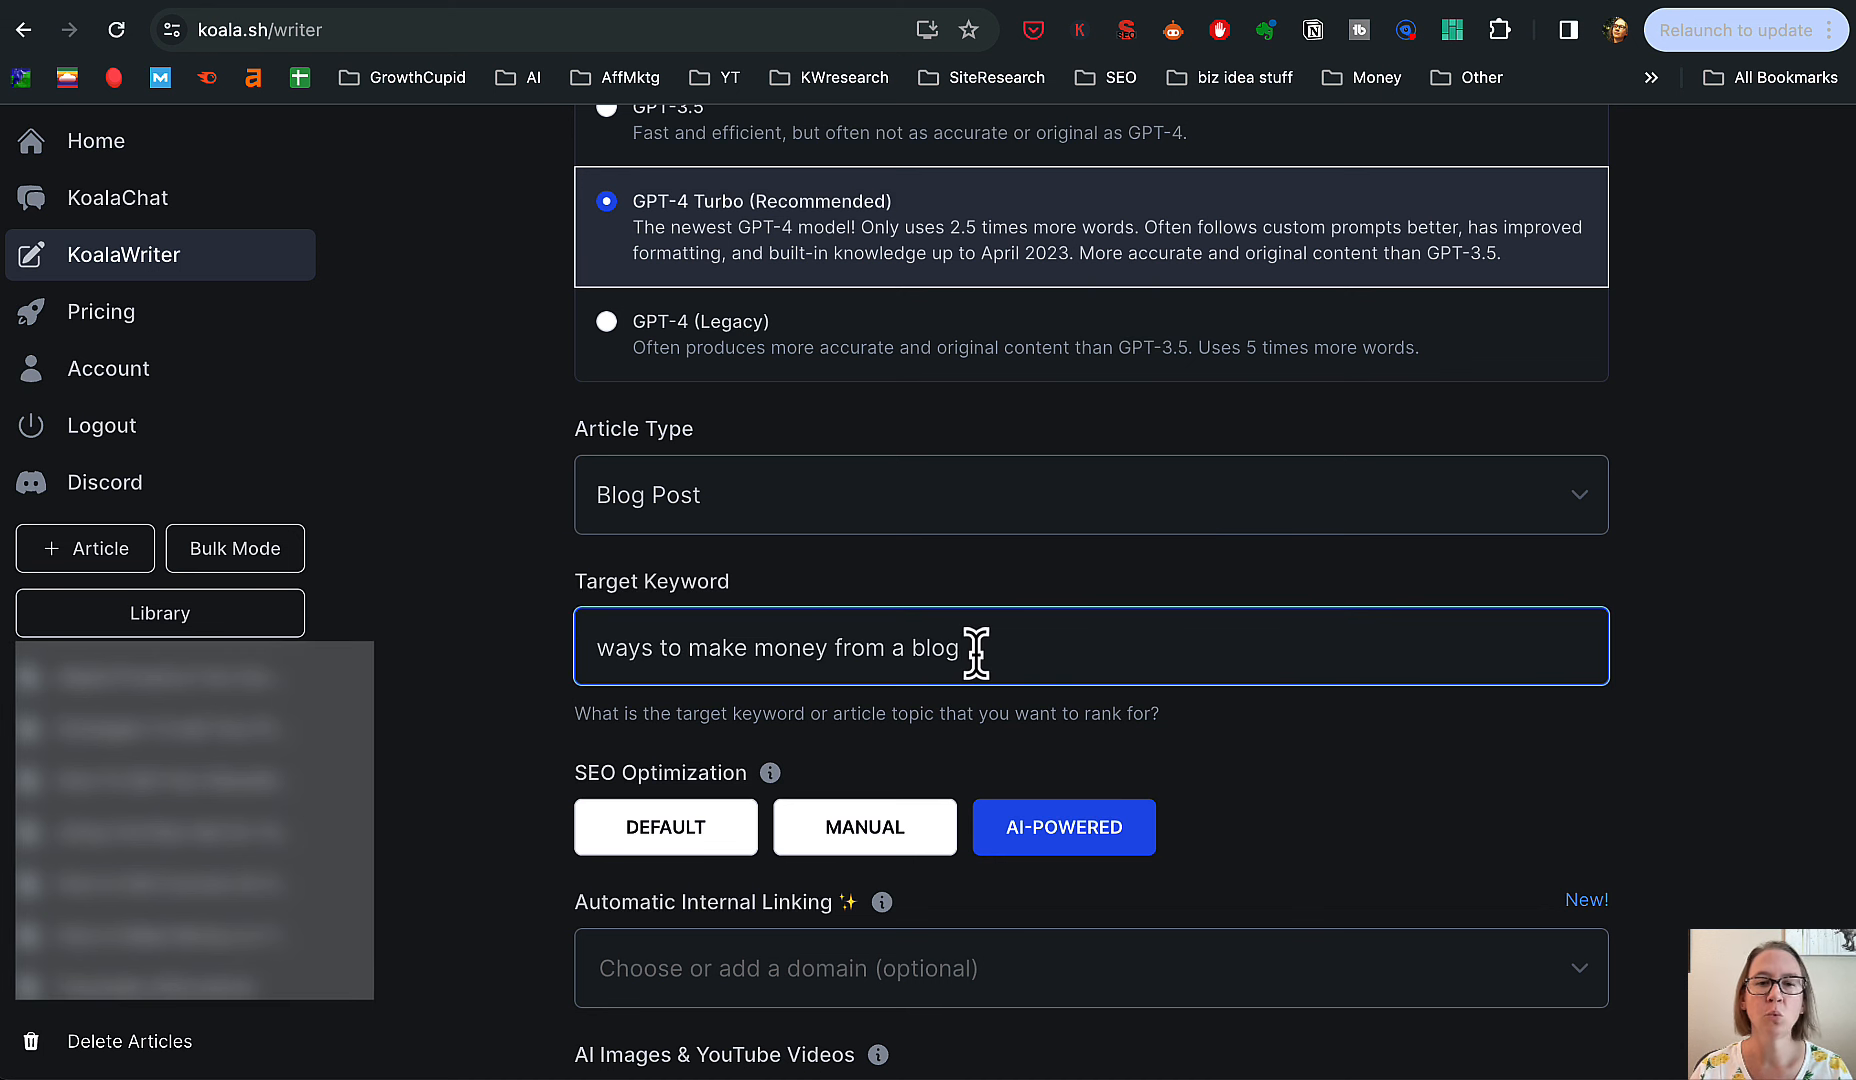
# - Copy the full target keyword text, leaving it in place in its field
pyautogui.moveTo(978, 648); pyautogui.dragTo(608, 648)
pyautogui.rightClick(608, 648)
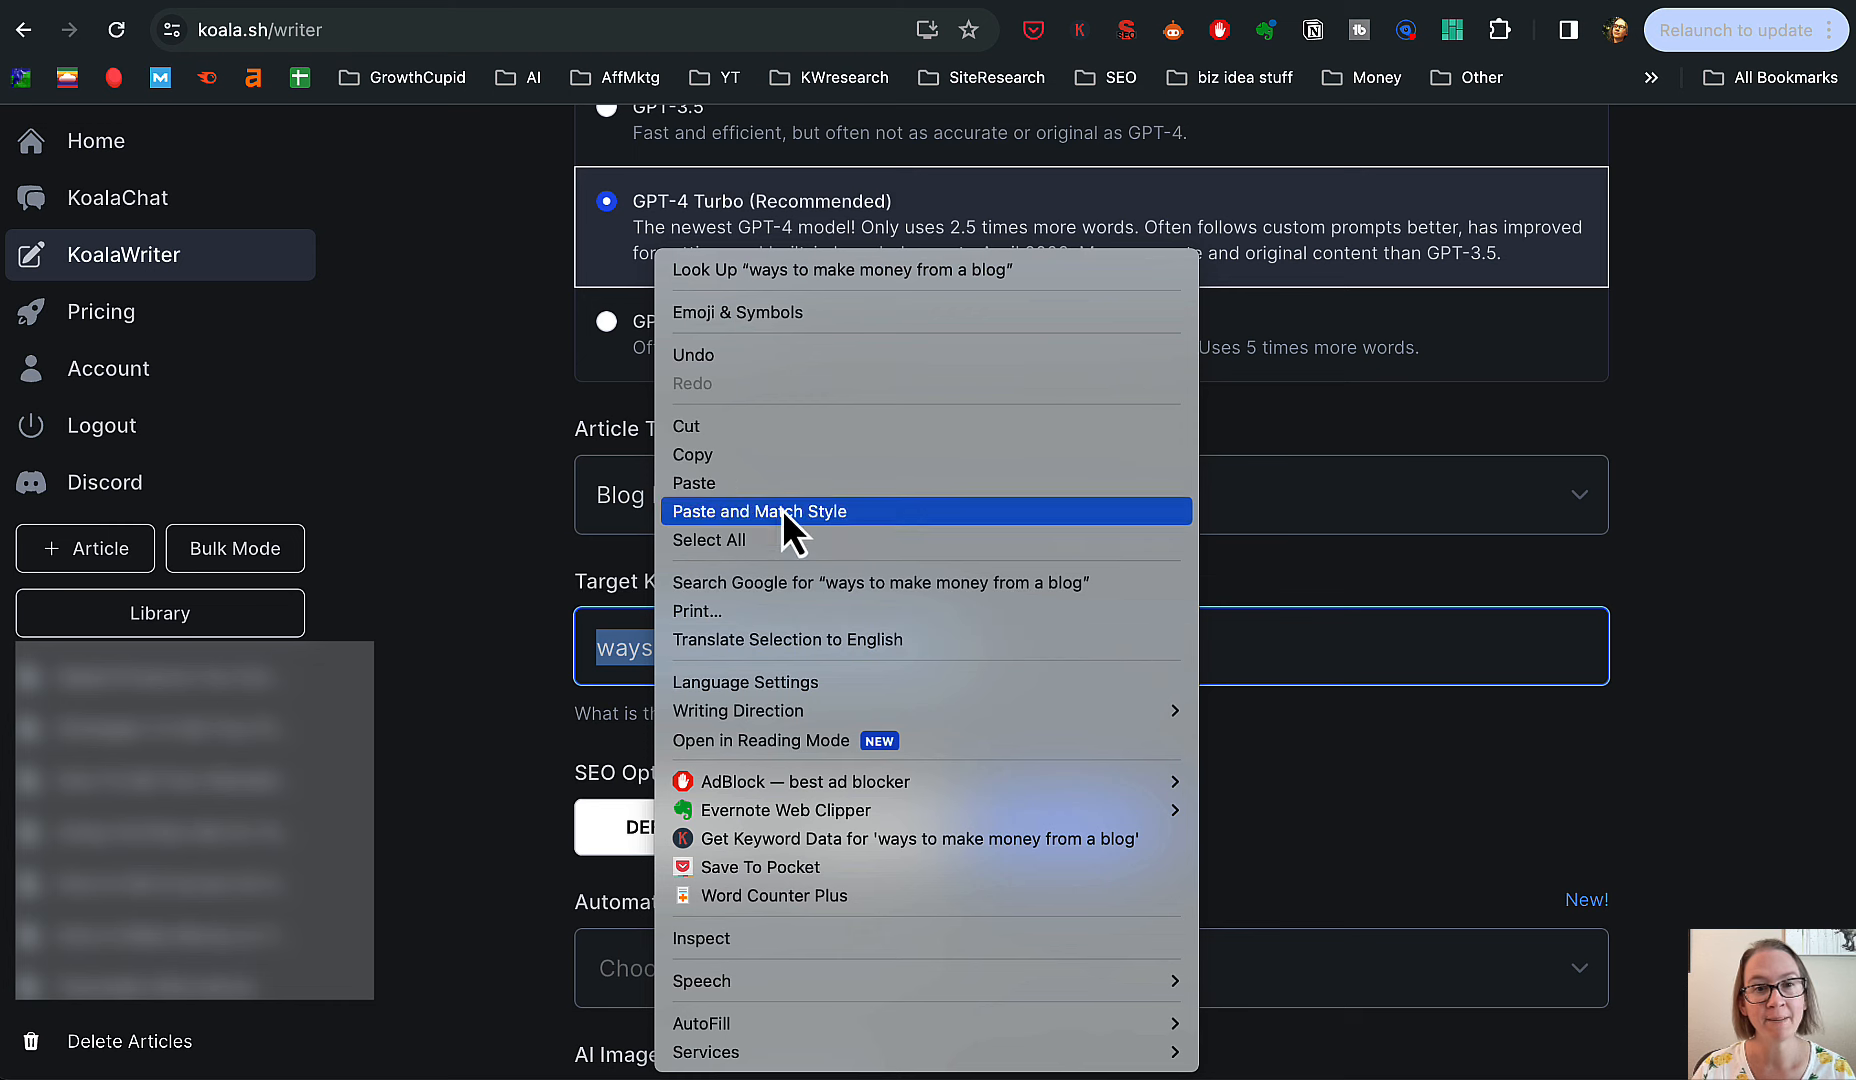
pyautogui.click(786, 463)
pyautogui.click(993, 645)
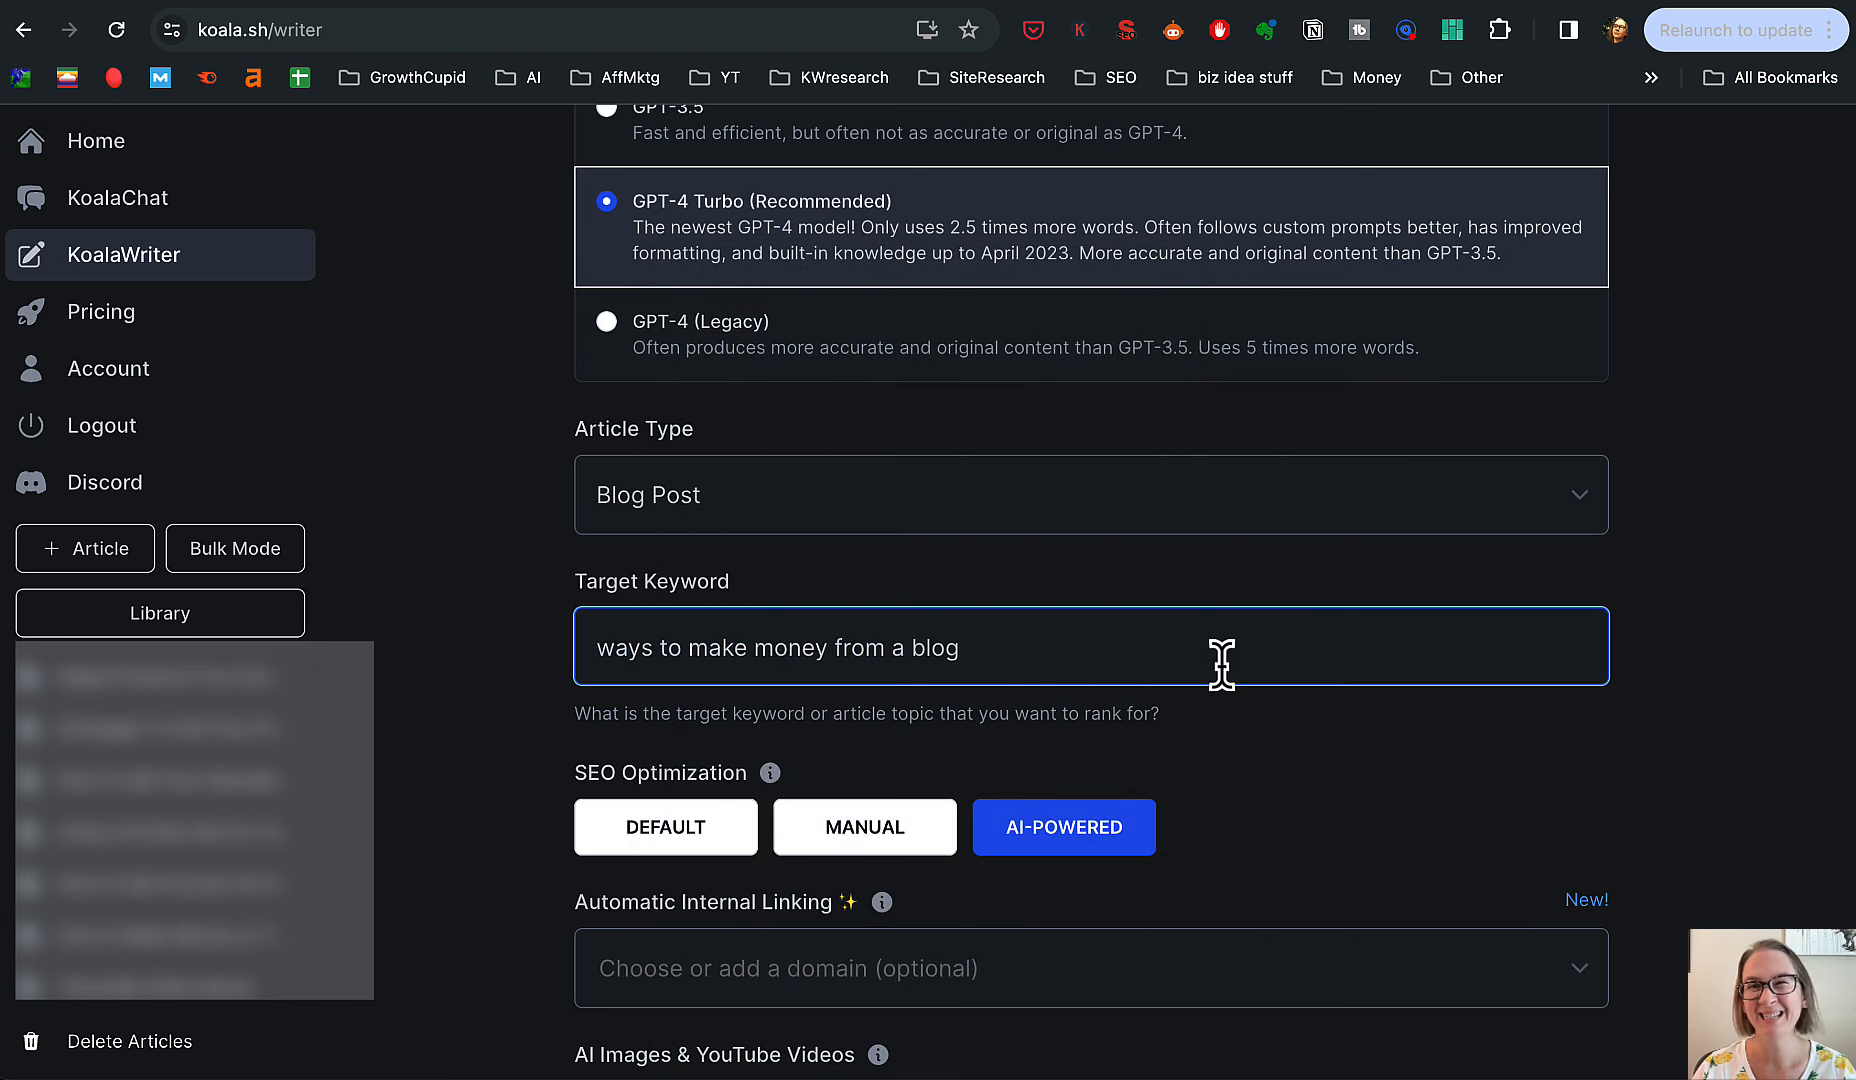
# - Create a new outline for the keyword "ways to make money from a blog"
pyautogui.scroll(-1, 1707, 780)
pyautogui.scroll(-10, 1707, 780)
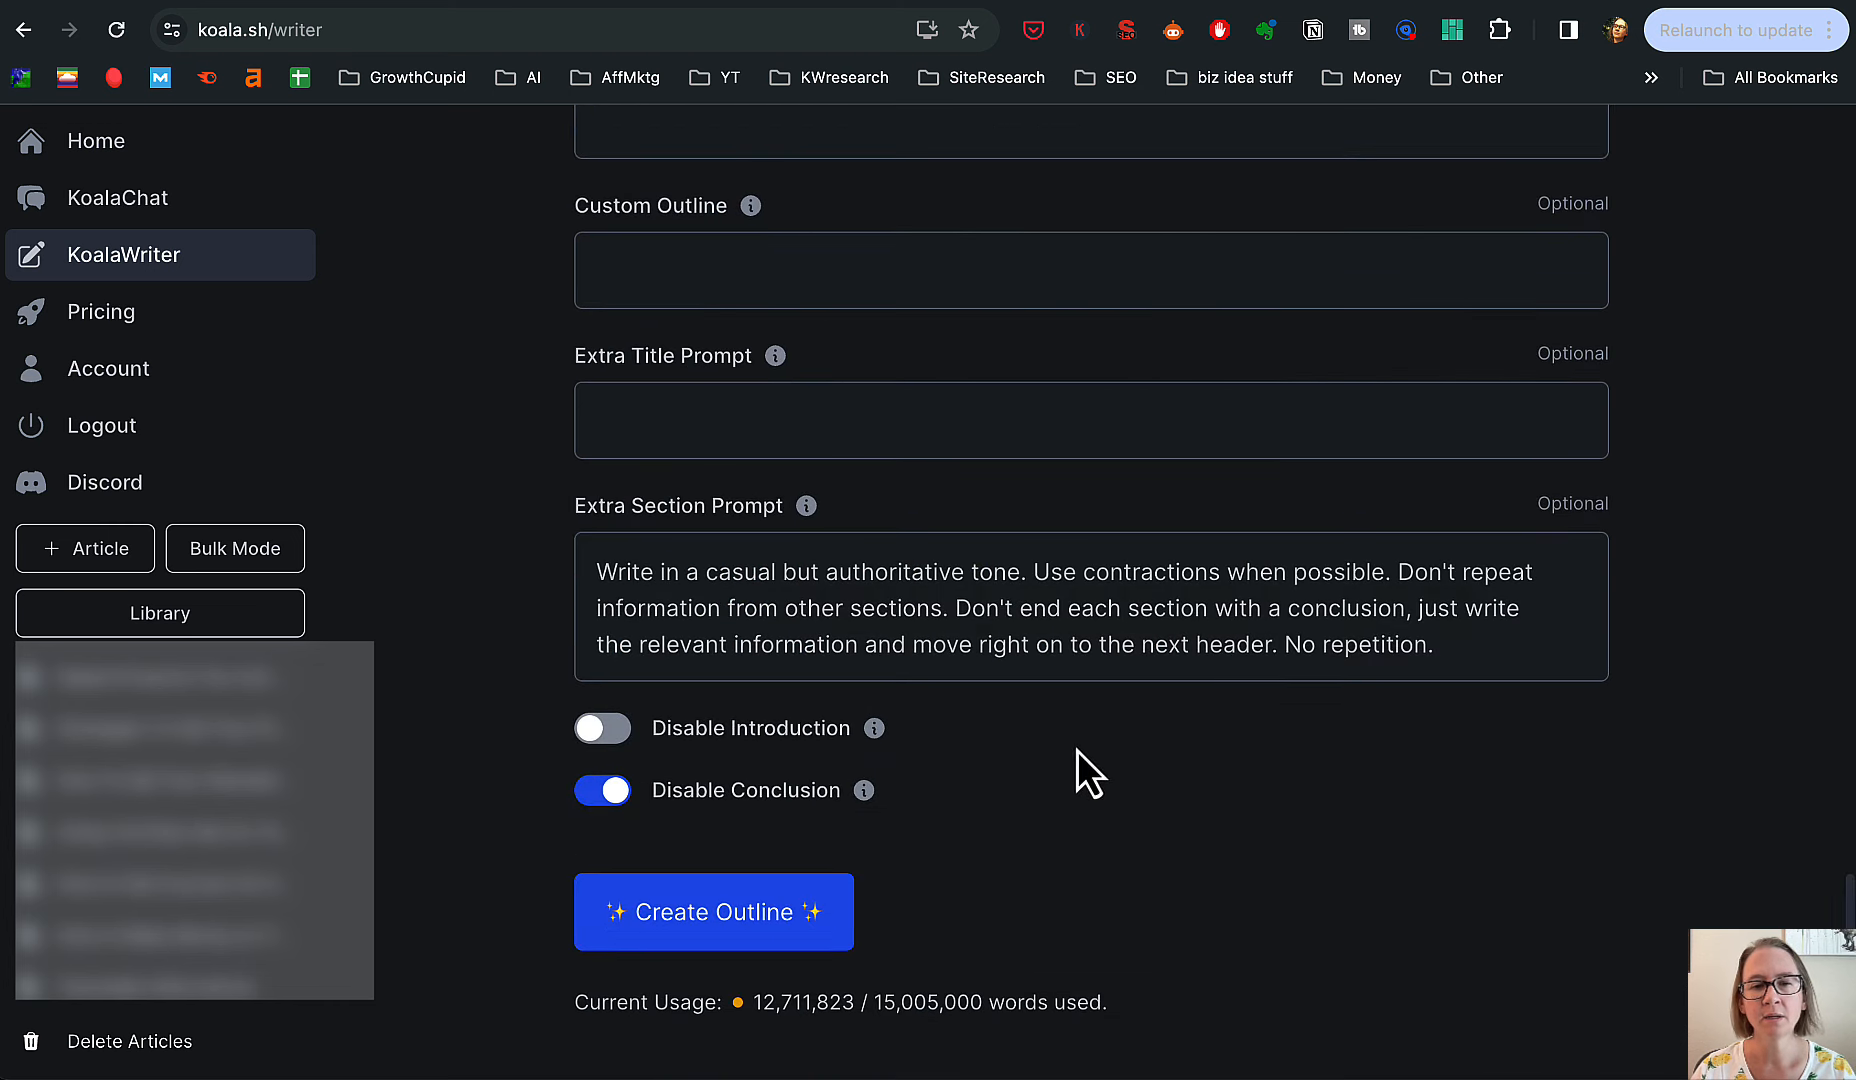
pyautogui.click(798, 930)
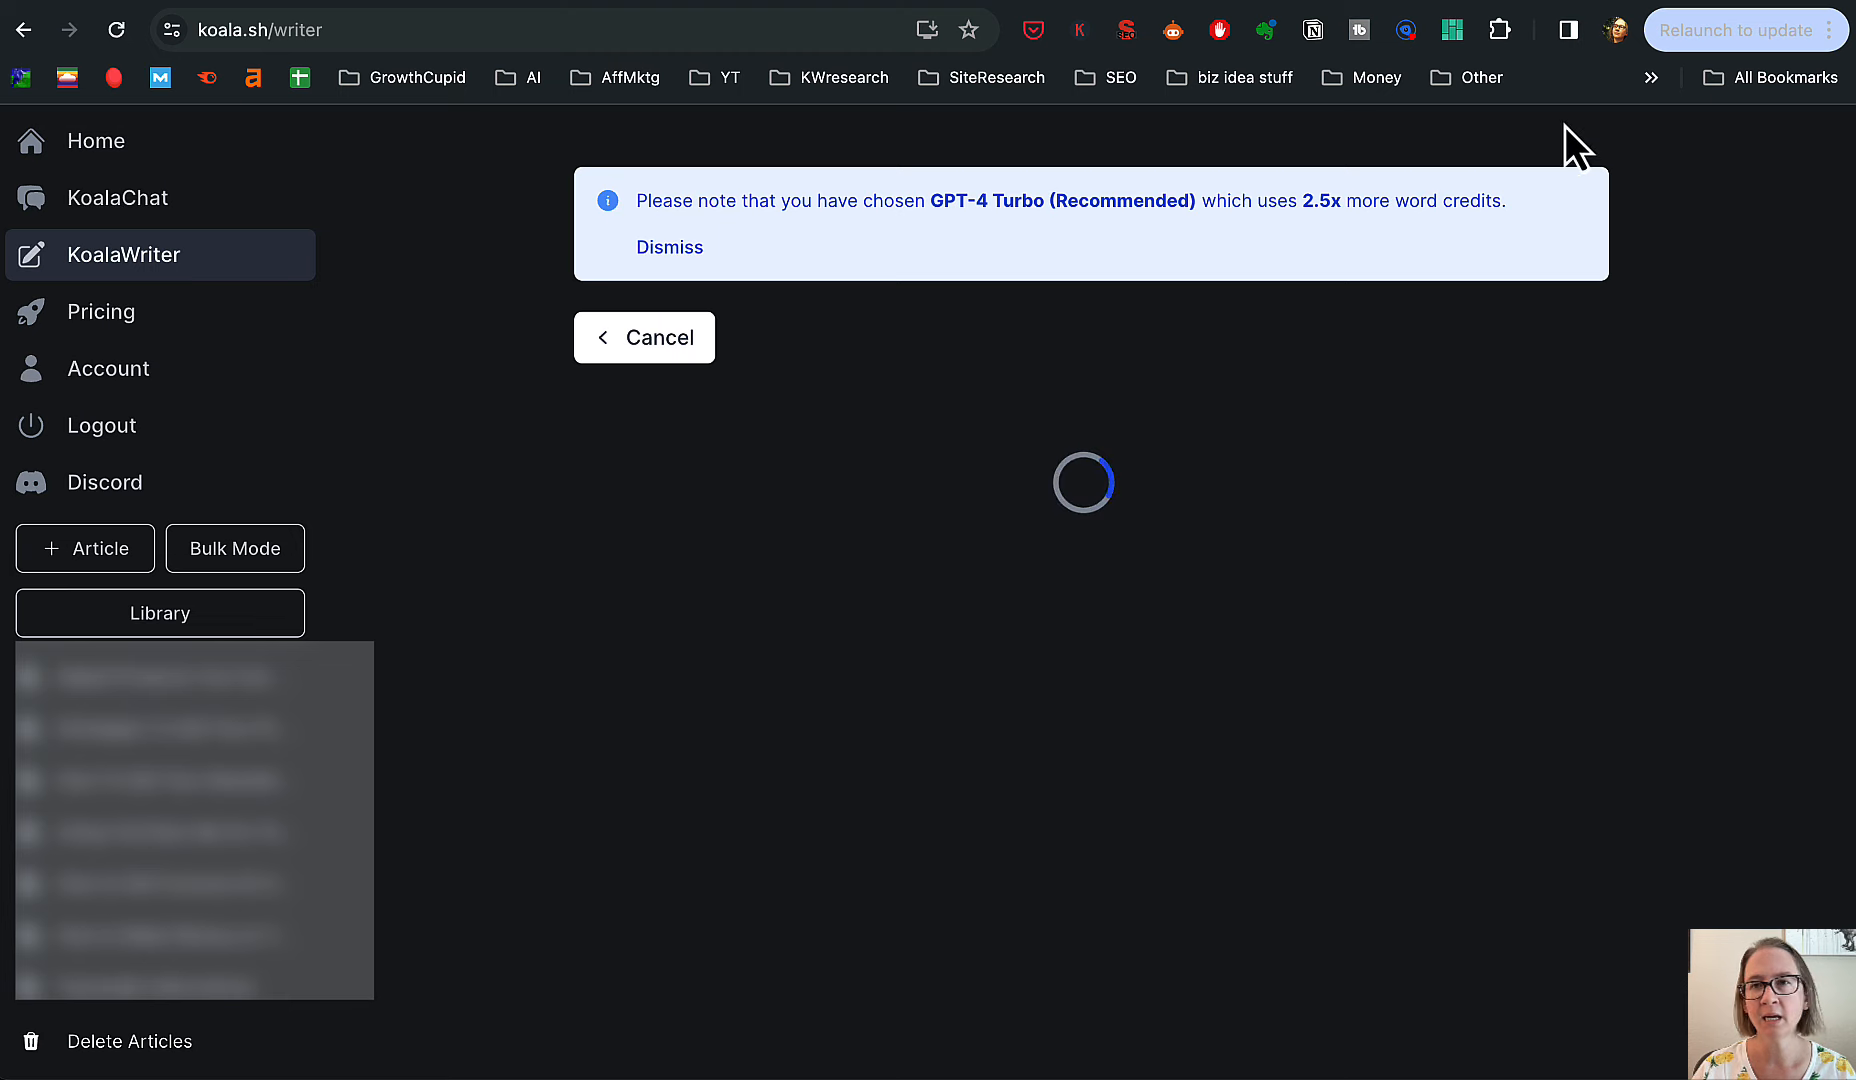
# - Switch to the Cuppa draft, choose GPT-4 Turbo with the "OG -3 Photorealistic-Humorous tone" preset, and review the remaining basic settings
pyautogui.click(1690, 5)
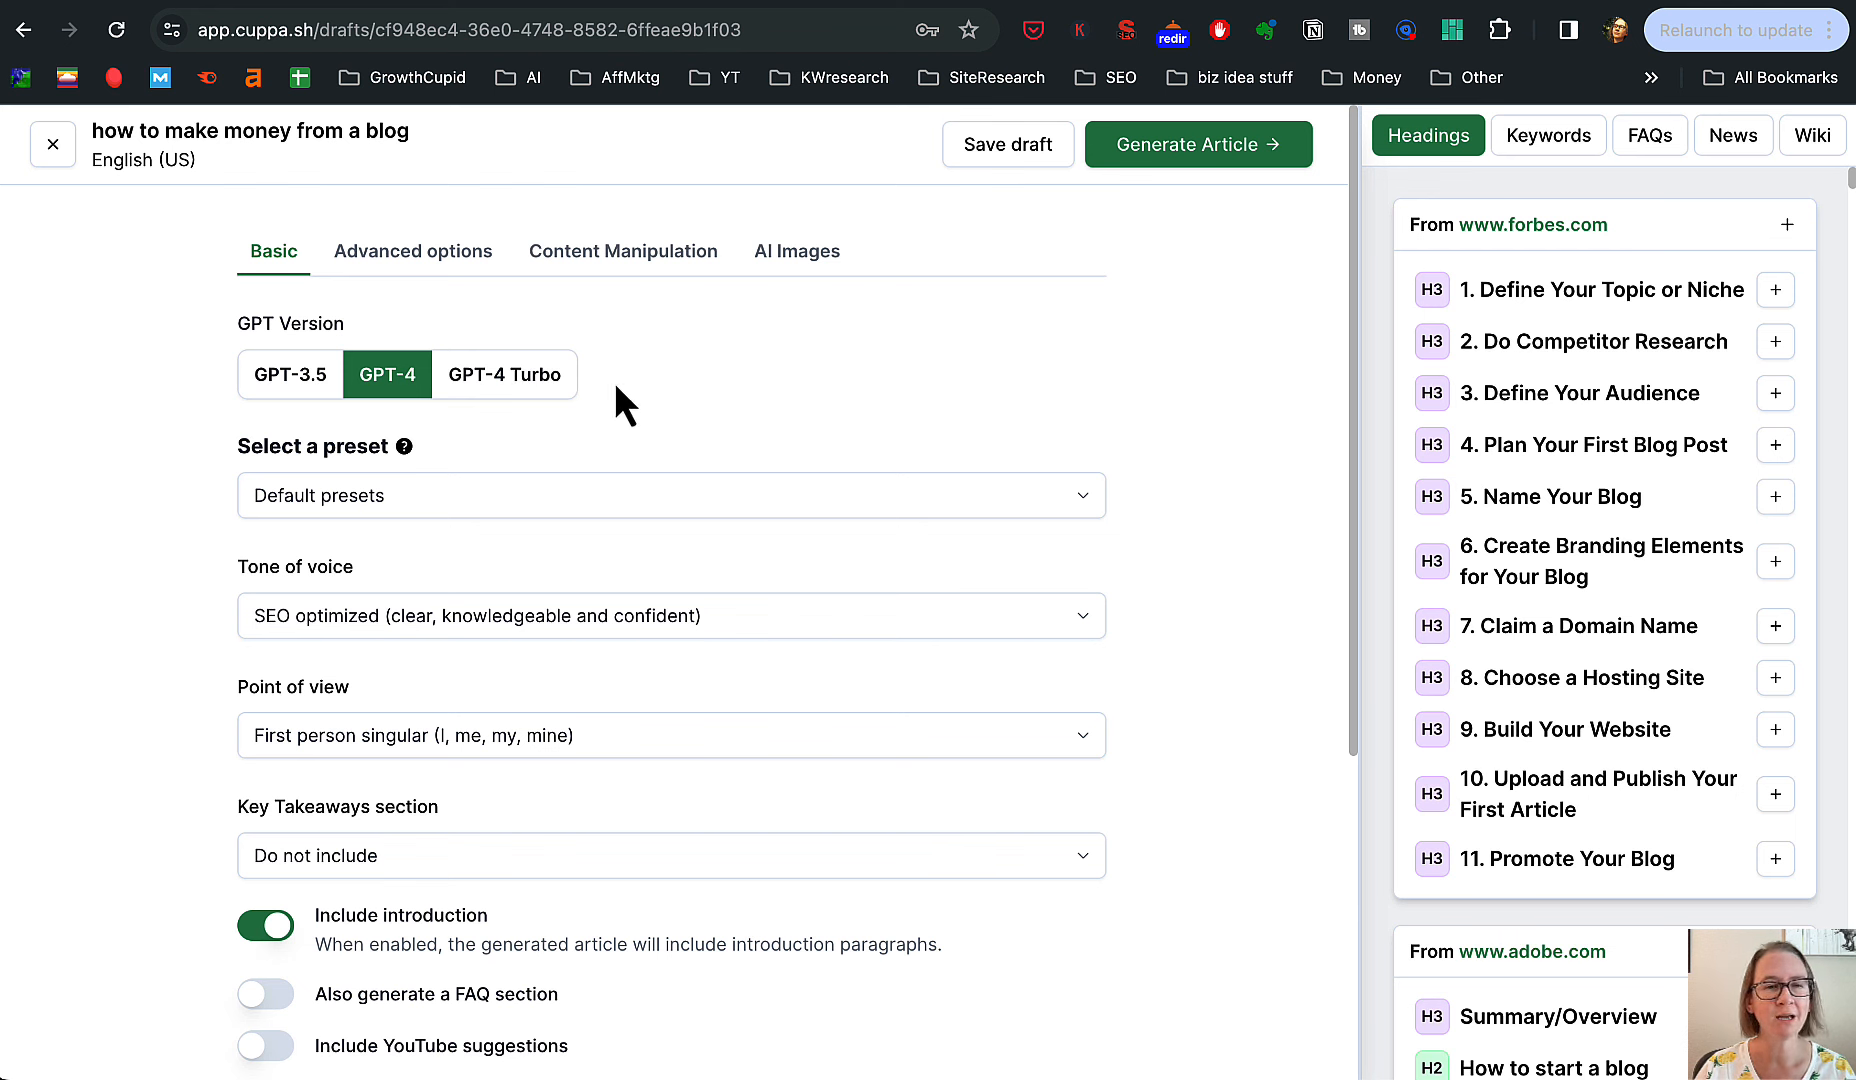
pyautogui.click(512, 390)
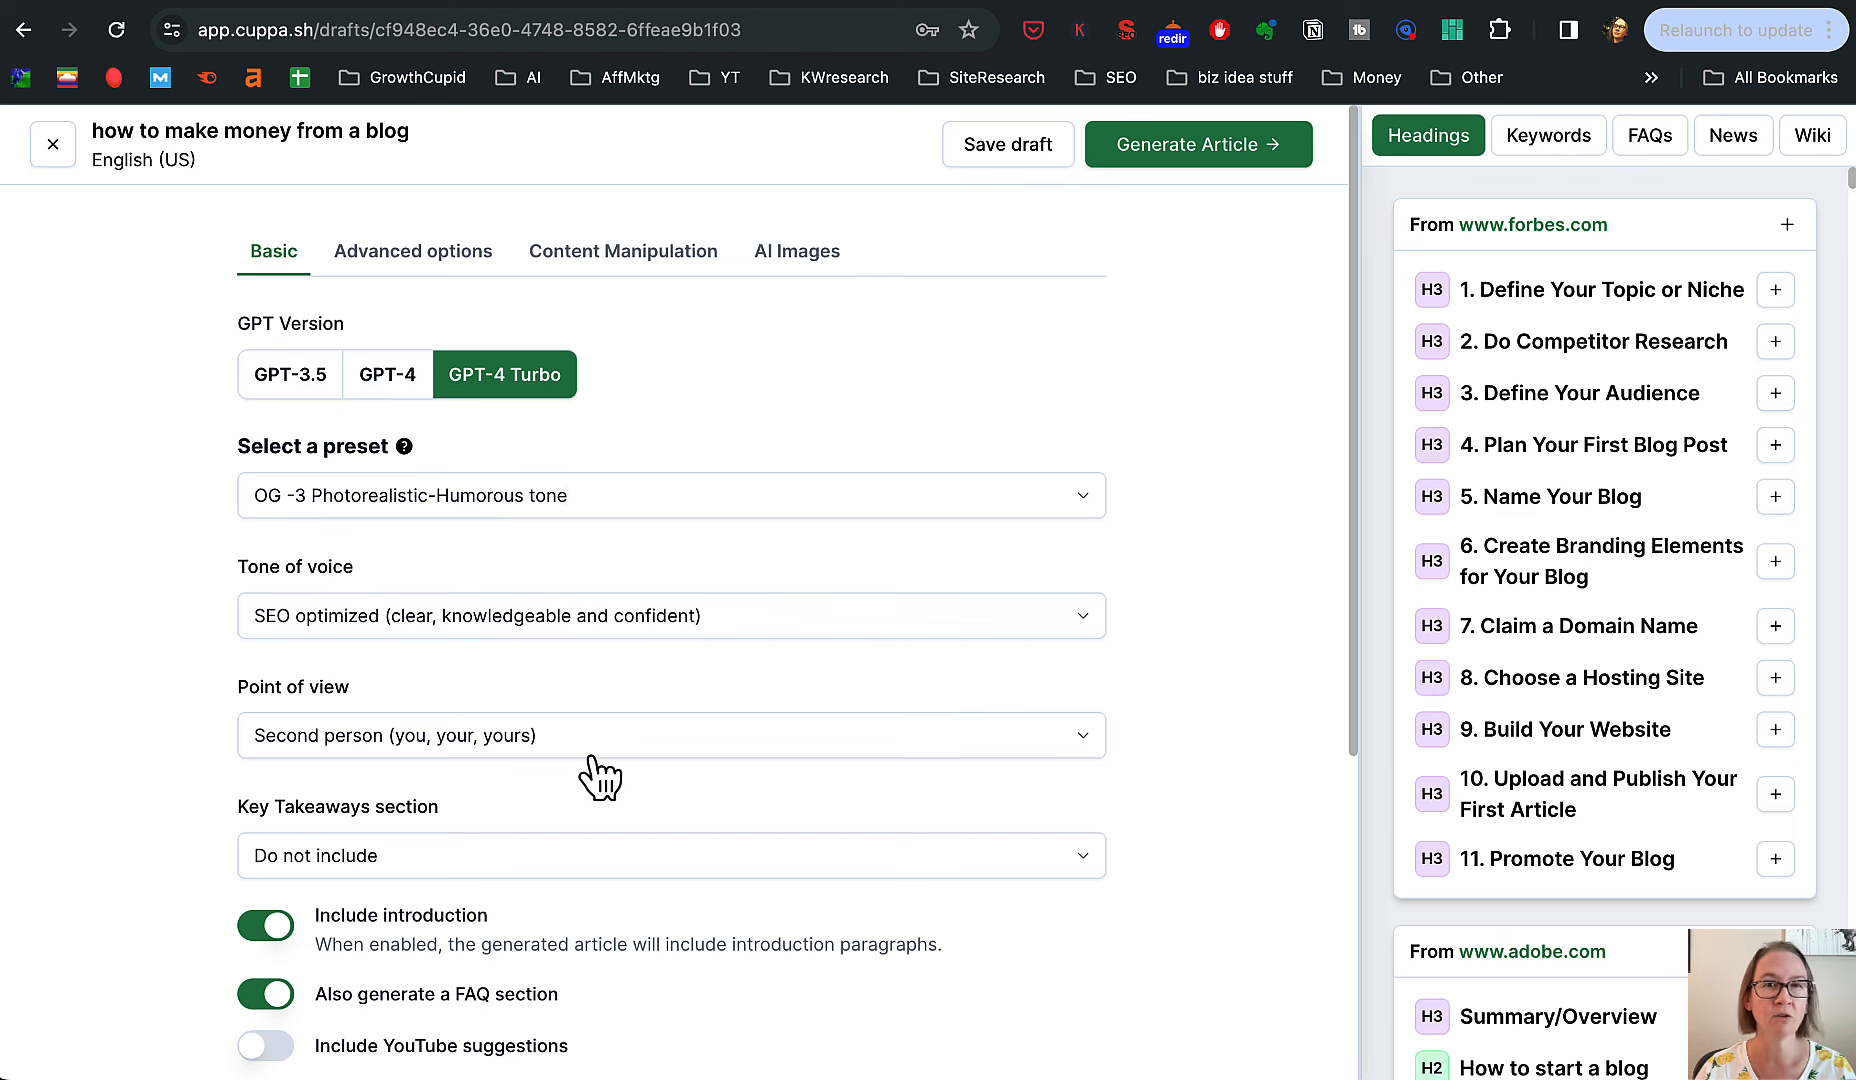
pyautogui.scroll(-1, 680, 693)
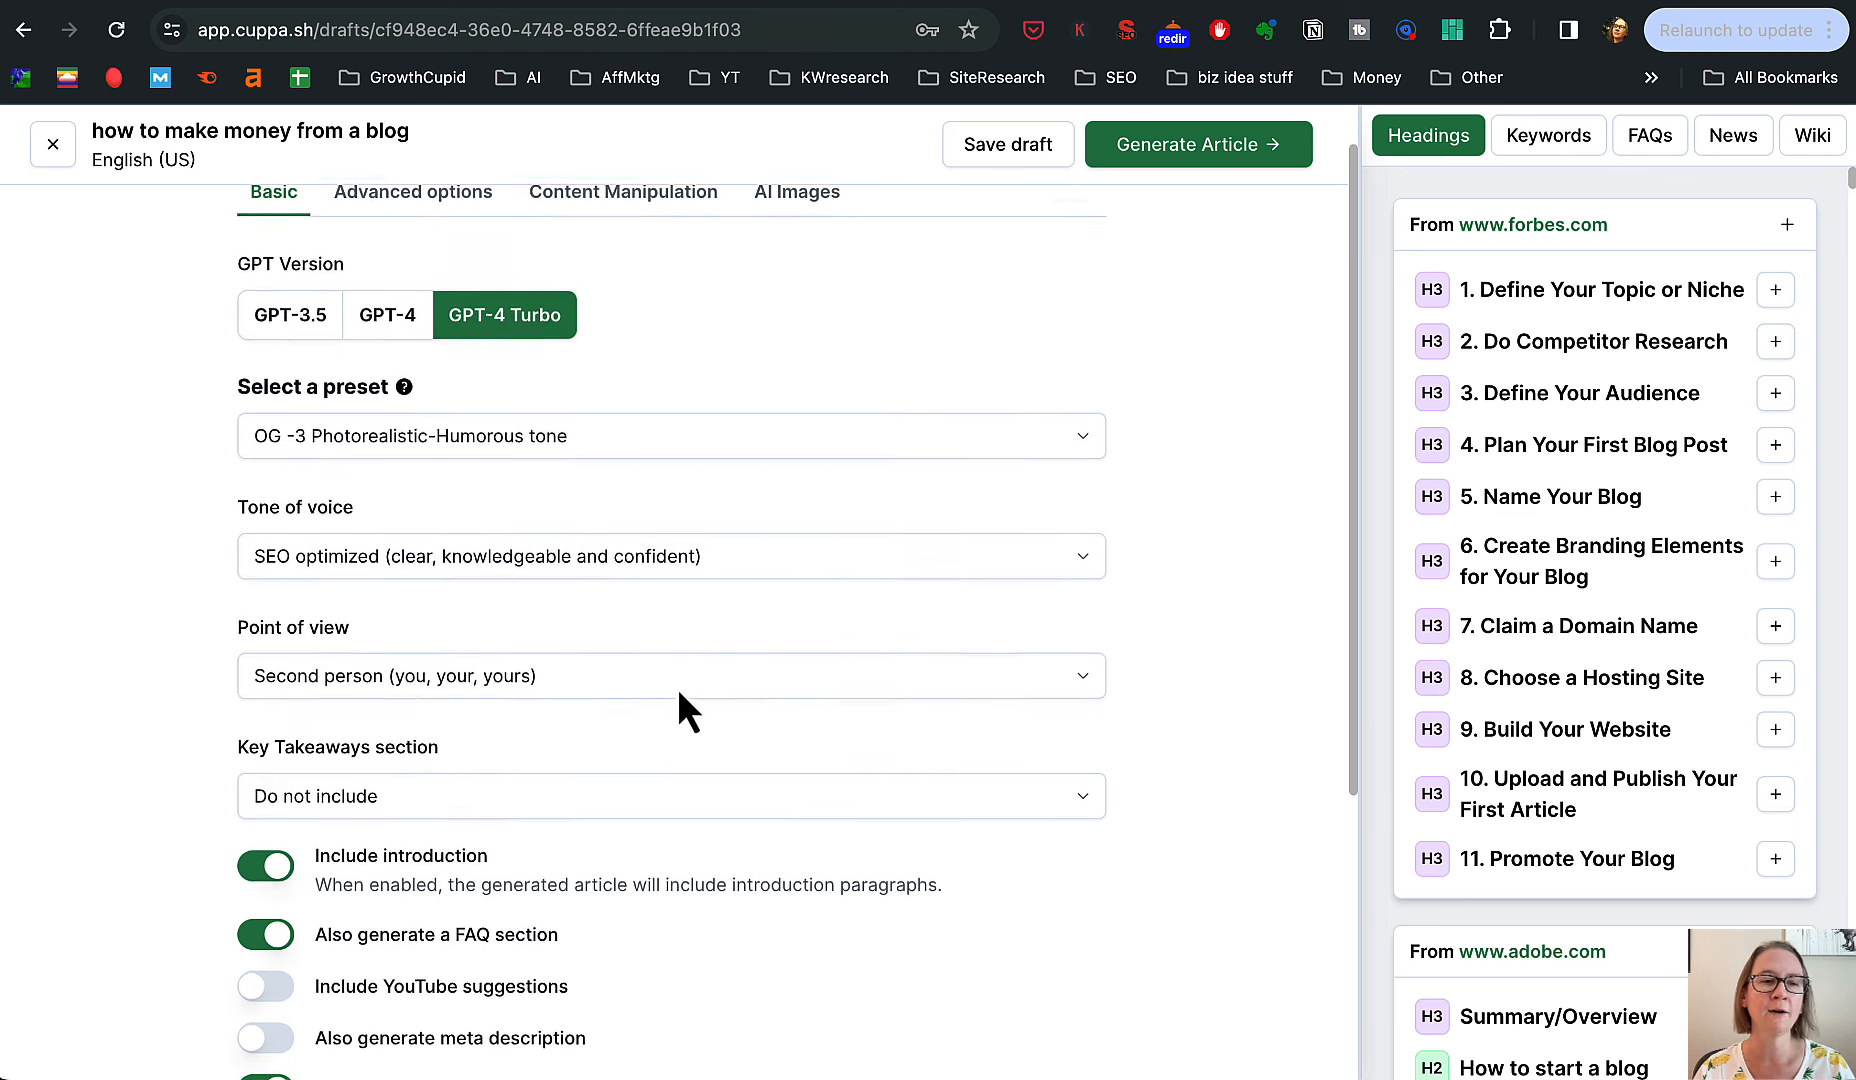
pyautogui.scroll(-5, 679, 691)
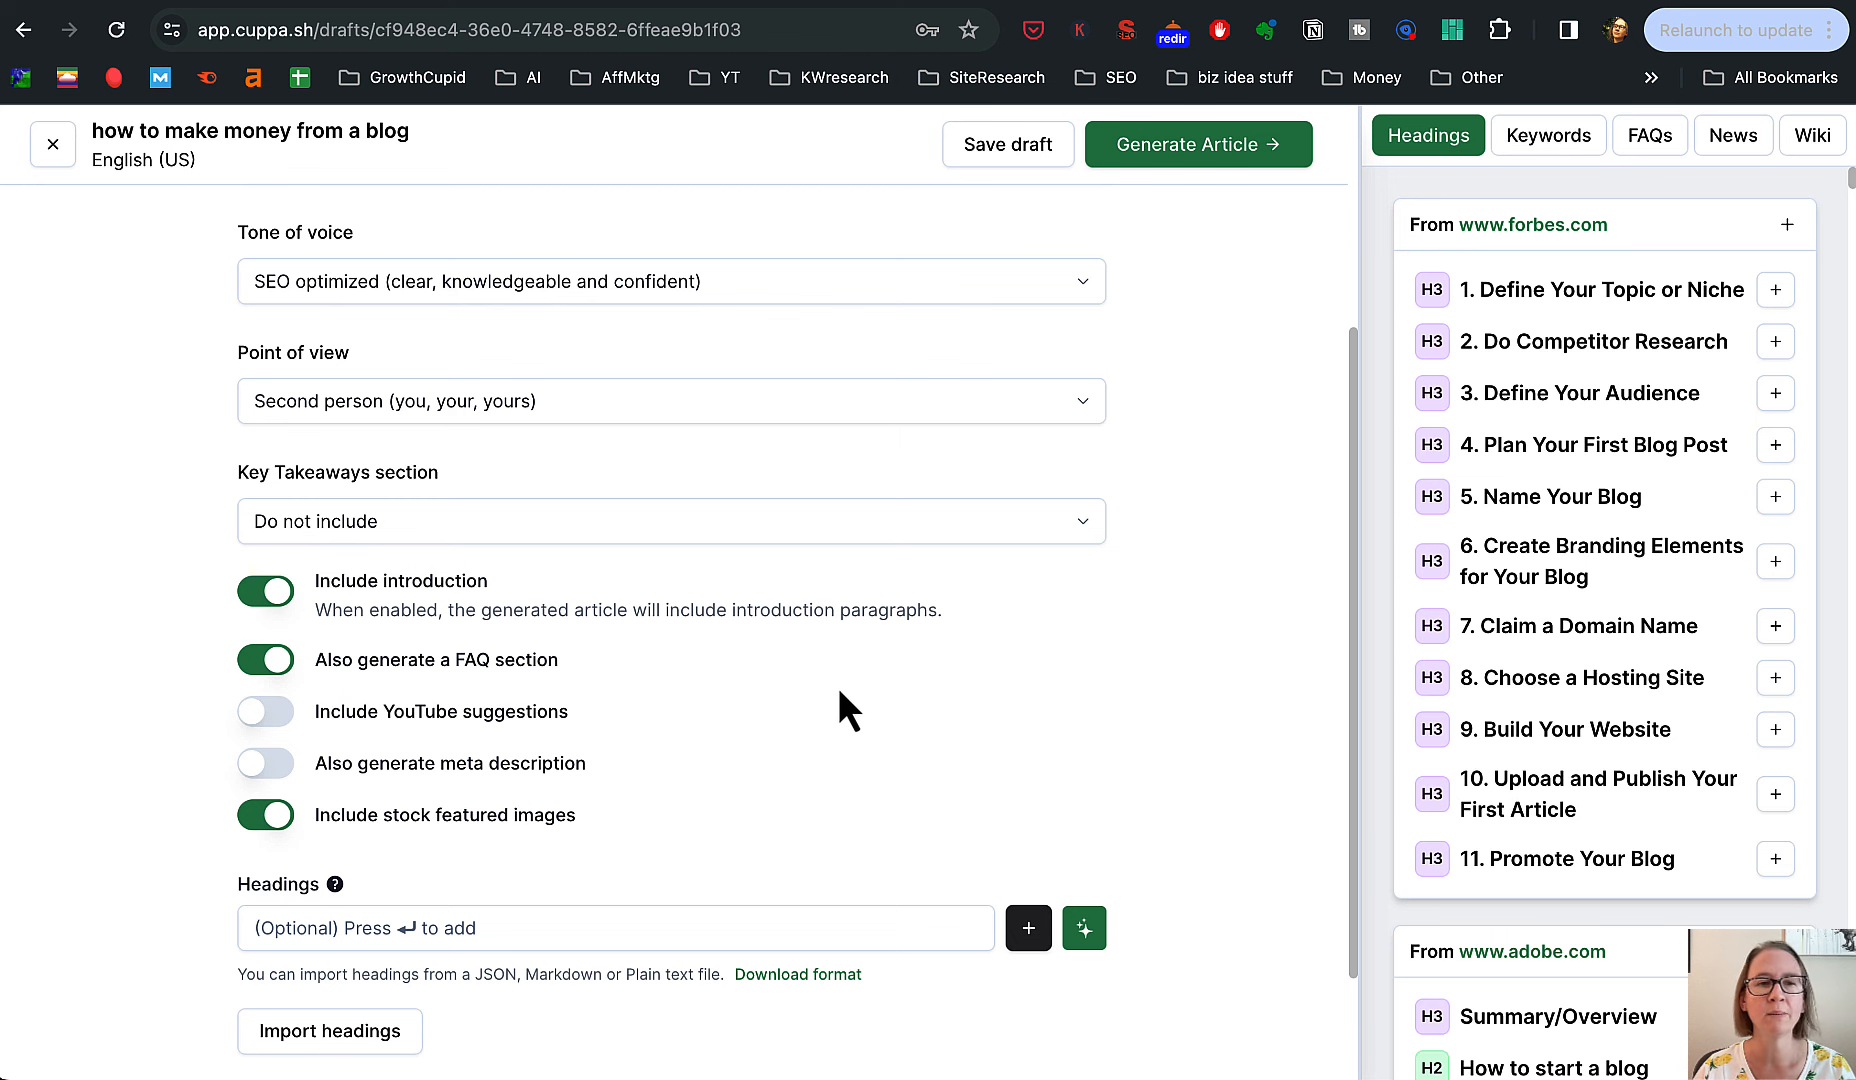
pyautogui.scroll(-3, 845, 685)
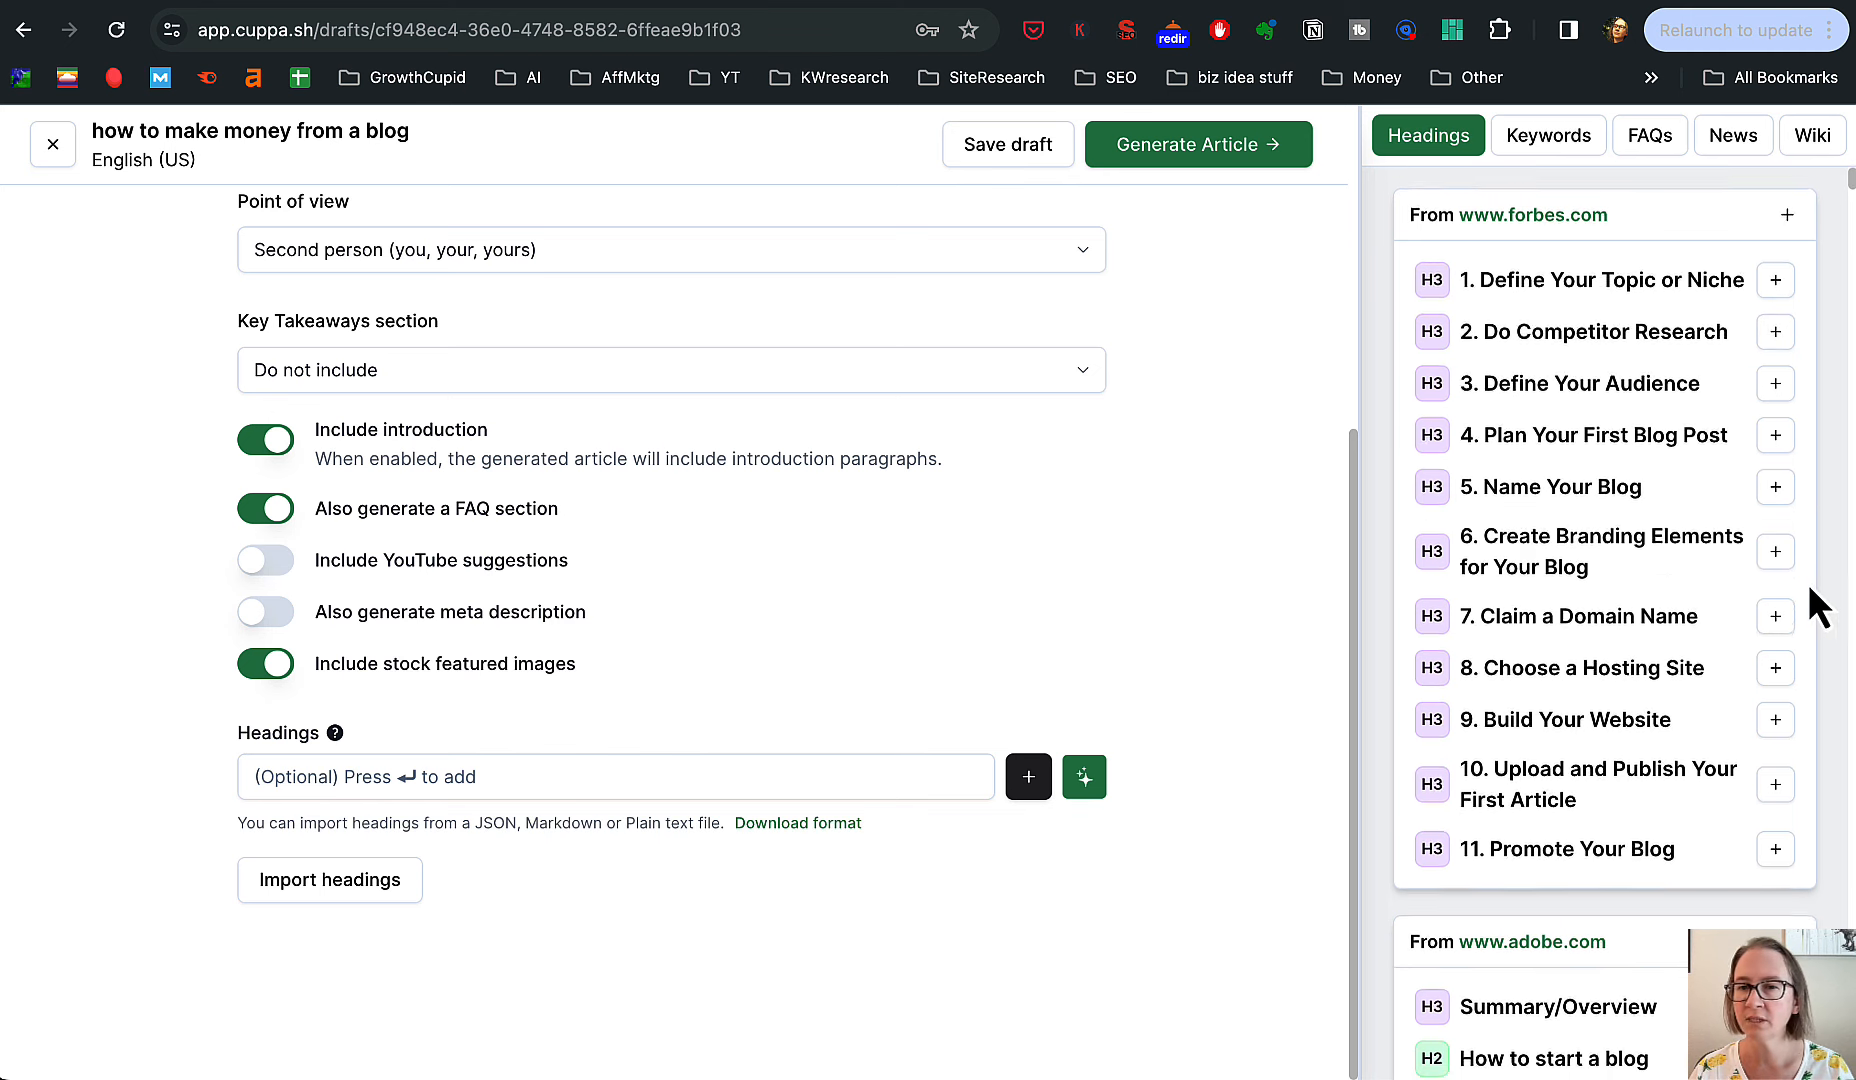
# - Examine the competitor headings collected from forbes.com, adobe.com and wix.com for the article
pyautogui.scroll(-3, 1808, 583)
pyautogui.scroll(-5, 1808, 583)
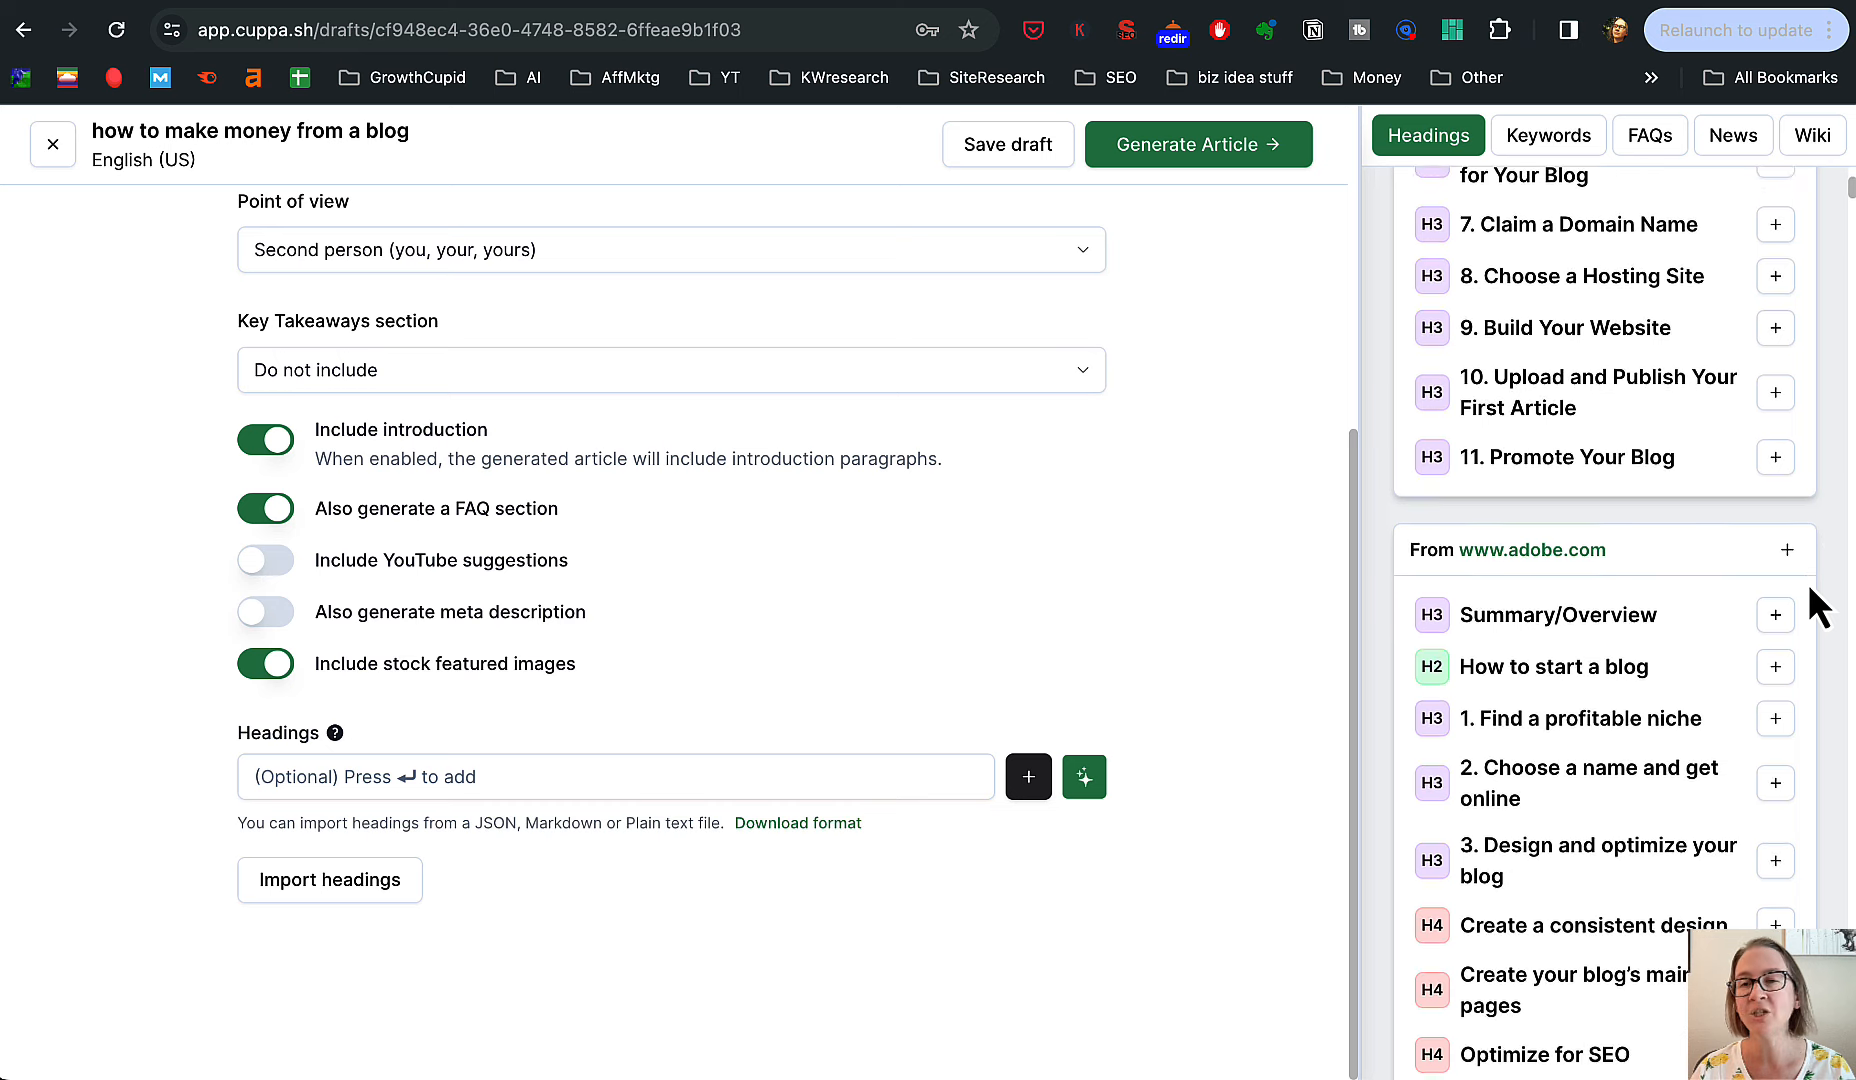
pyautogui.scroll(-10, 1808, 584)
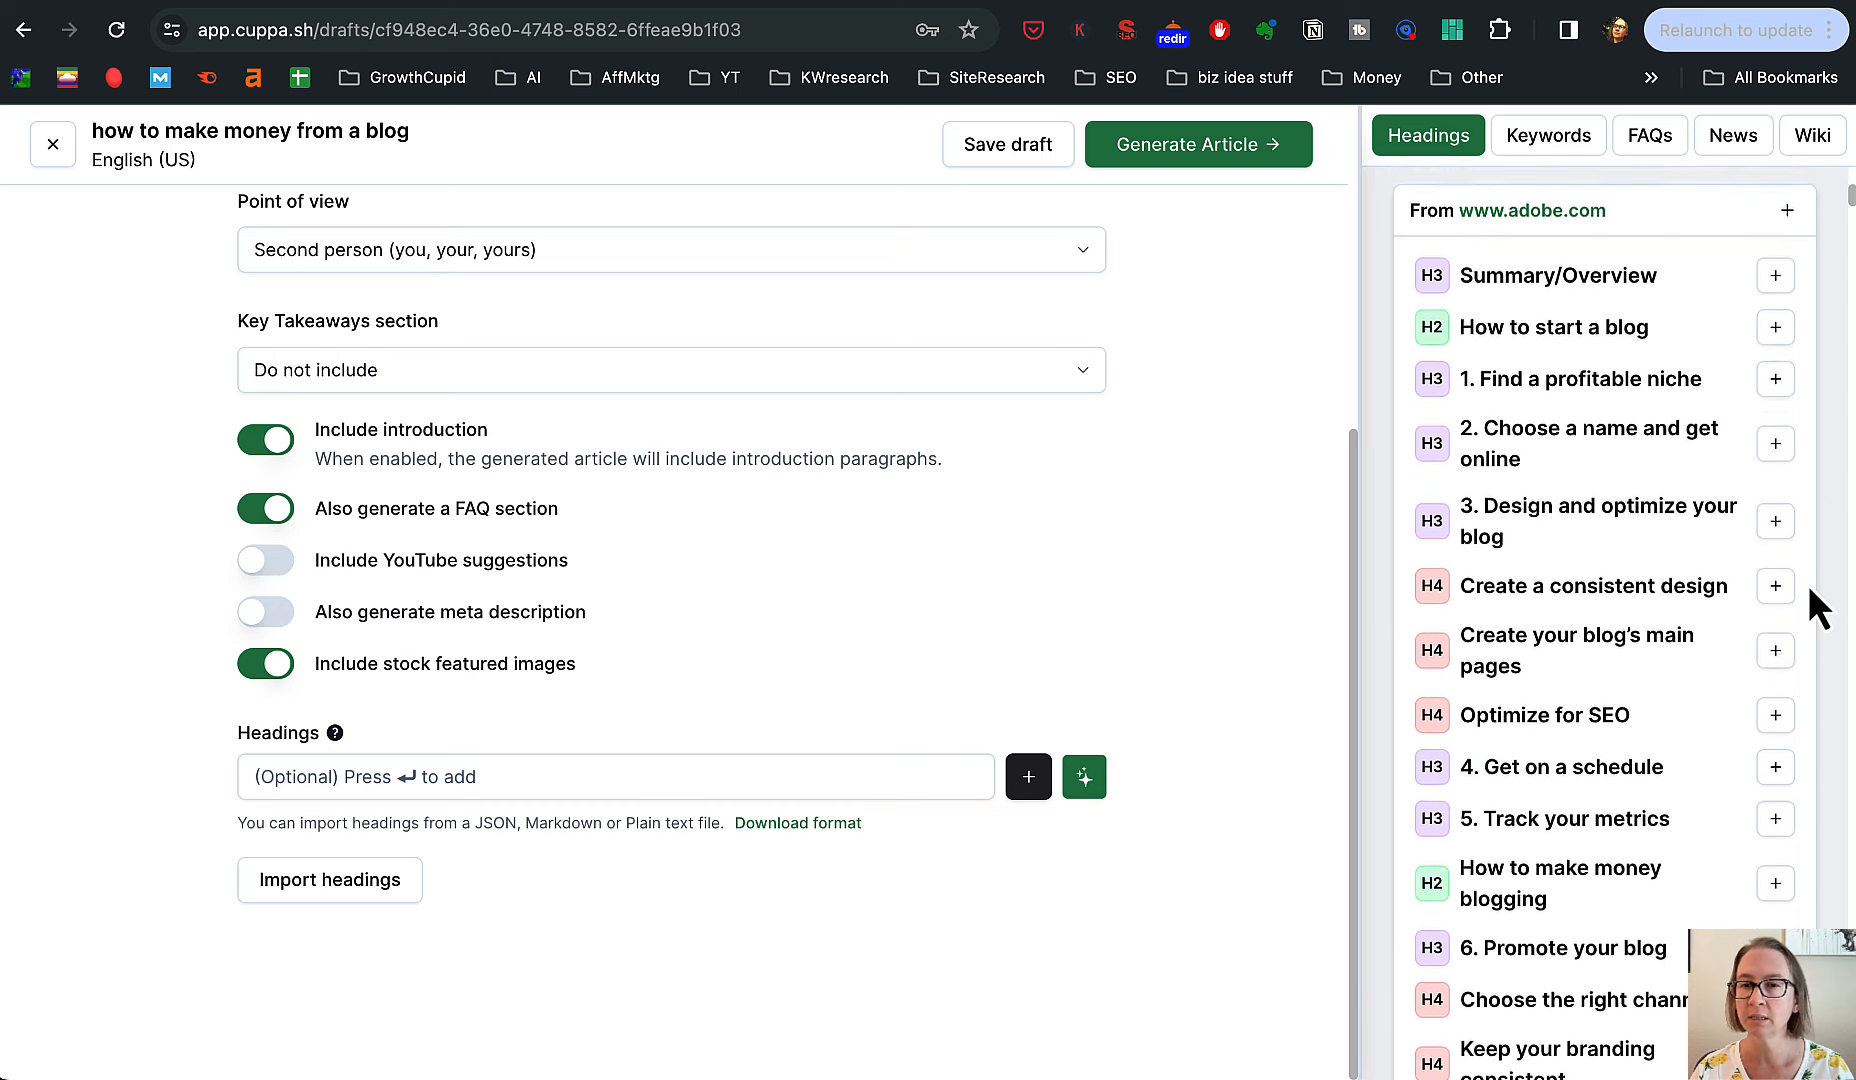
pyautogui.scroll(-6, 1808, 584)
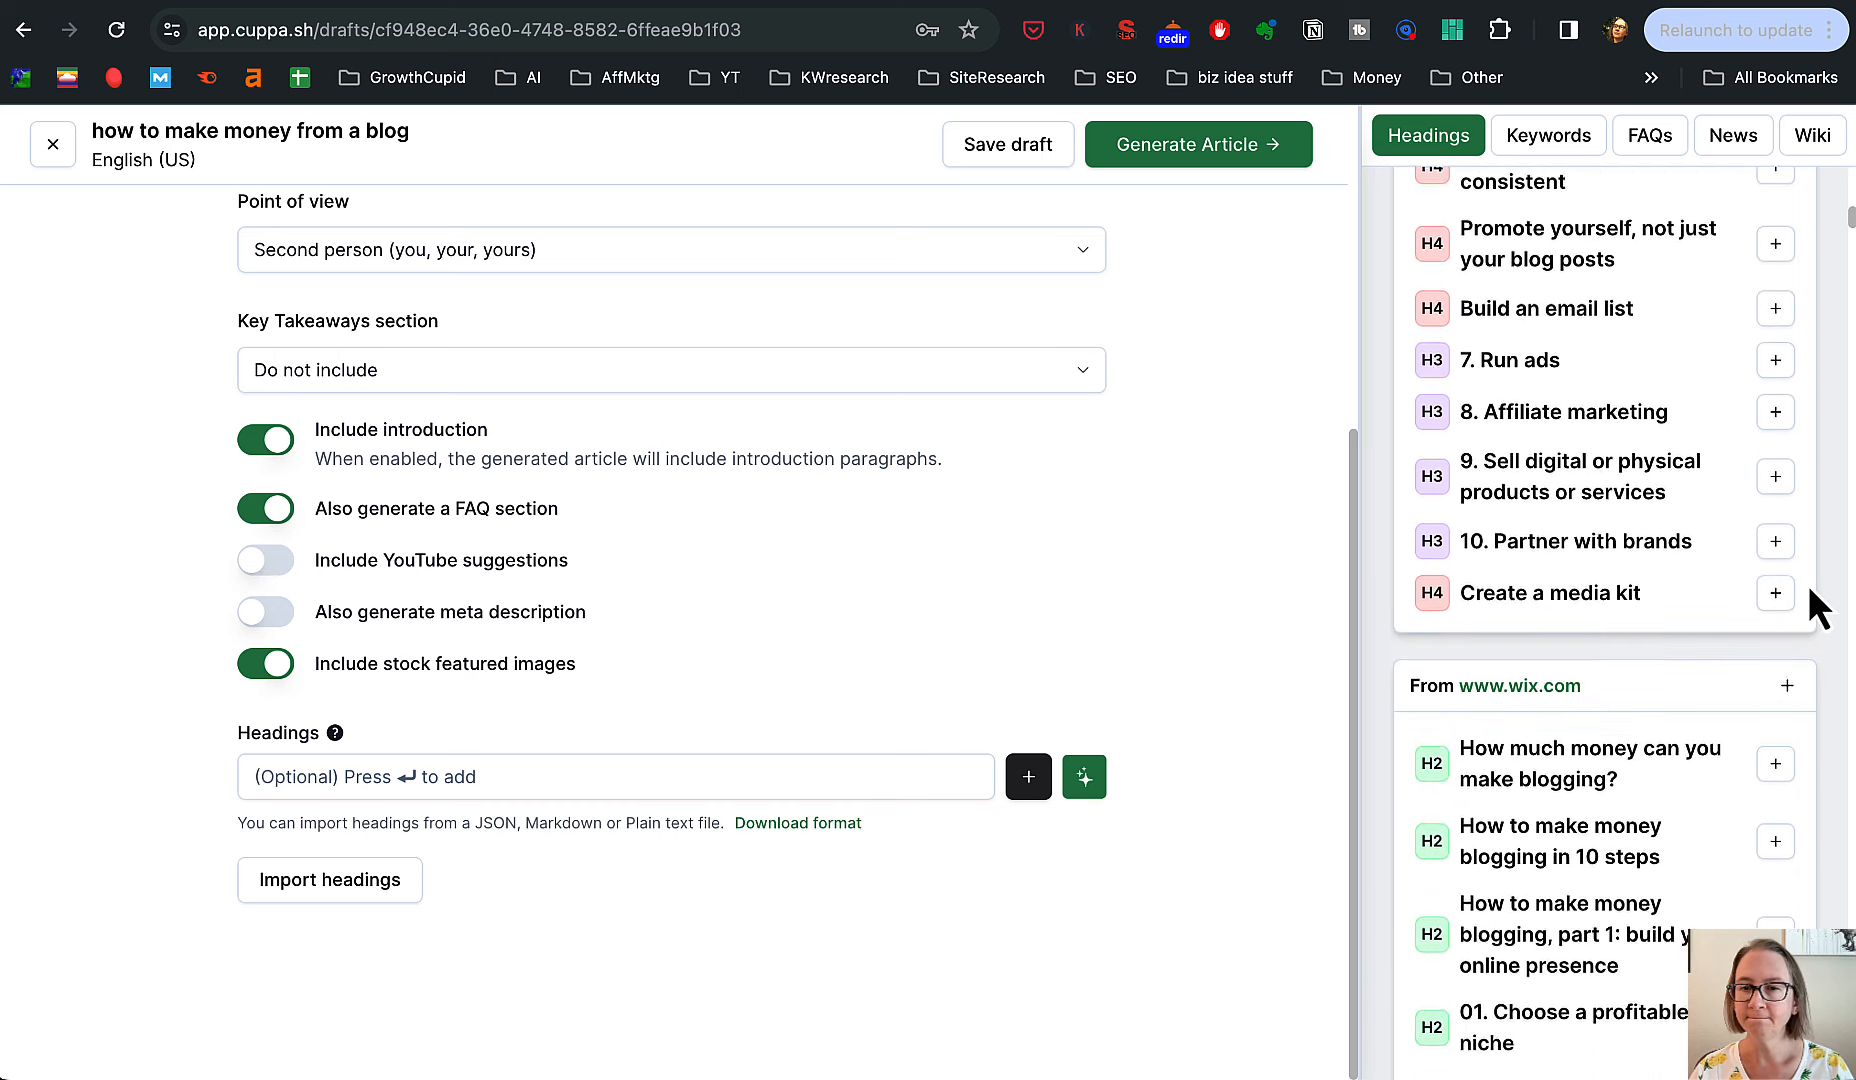
pyautogui.scroll(7, 1808, 584)
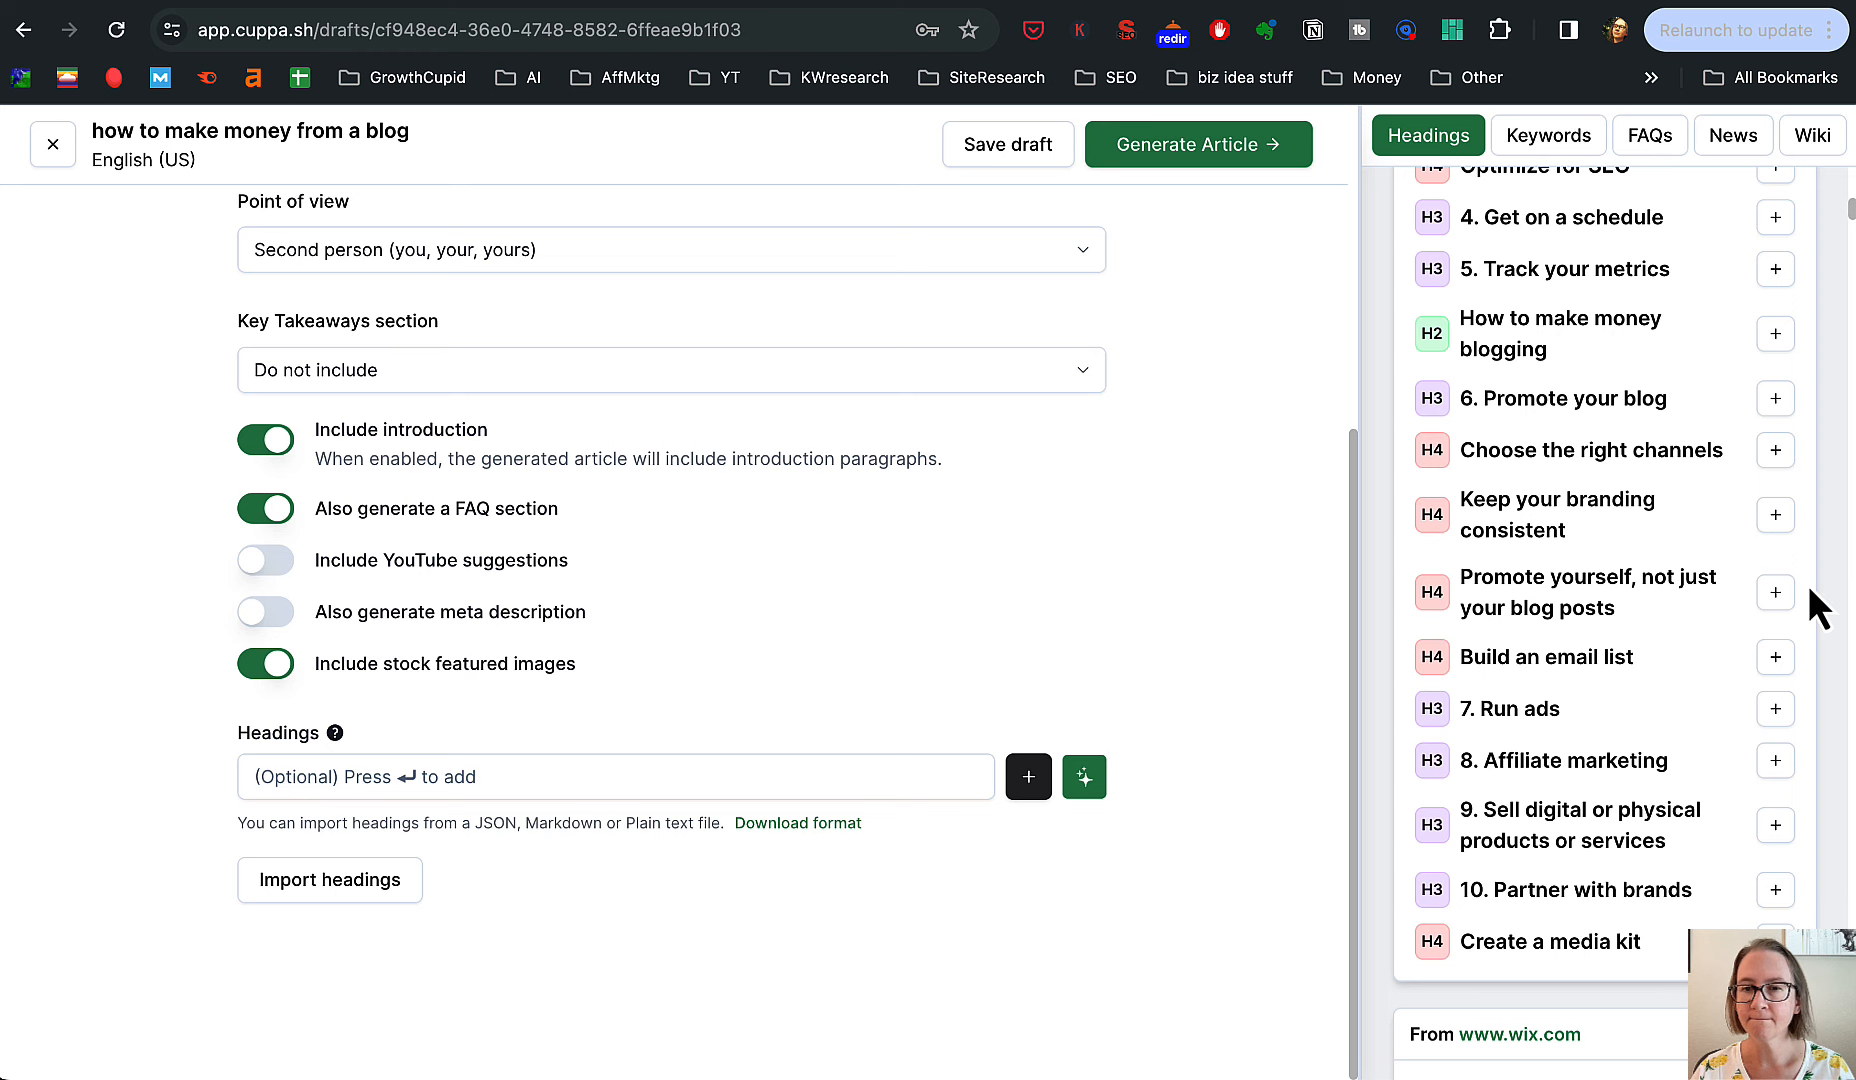
pyautogui.scroll(-6, 1822, 655)
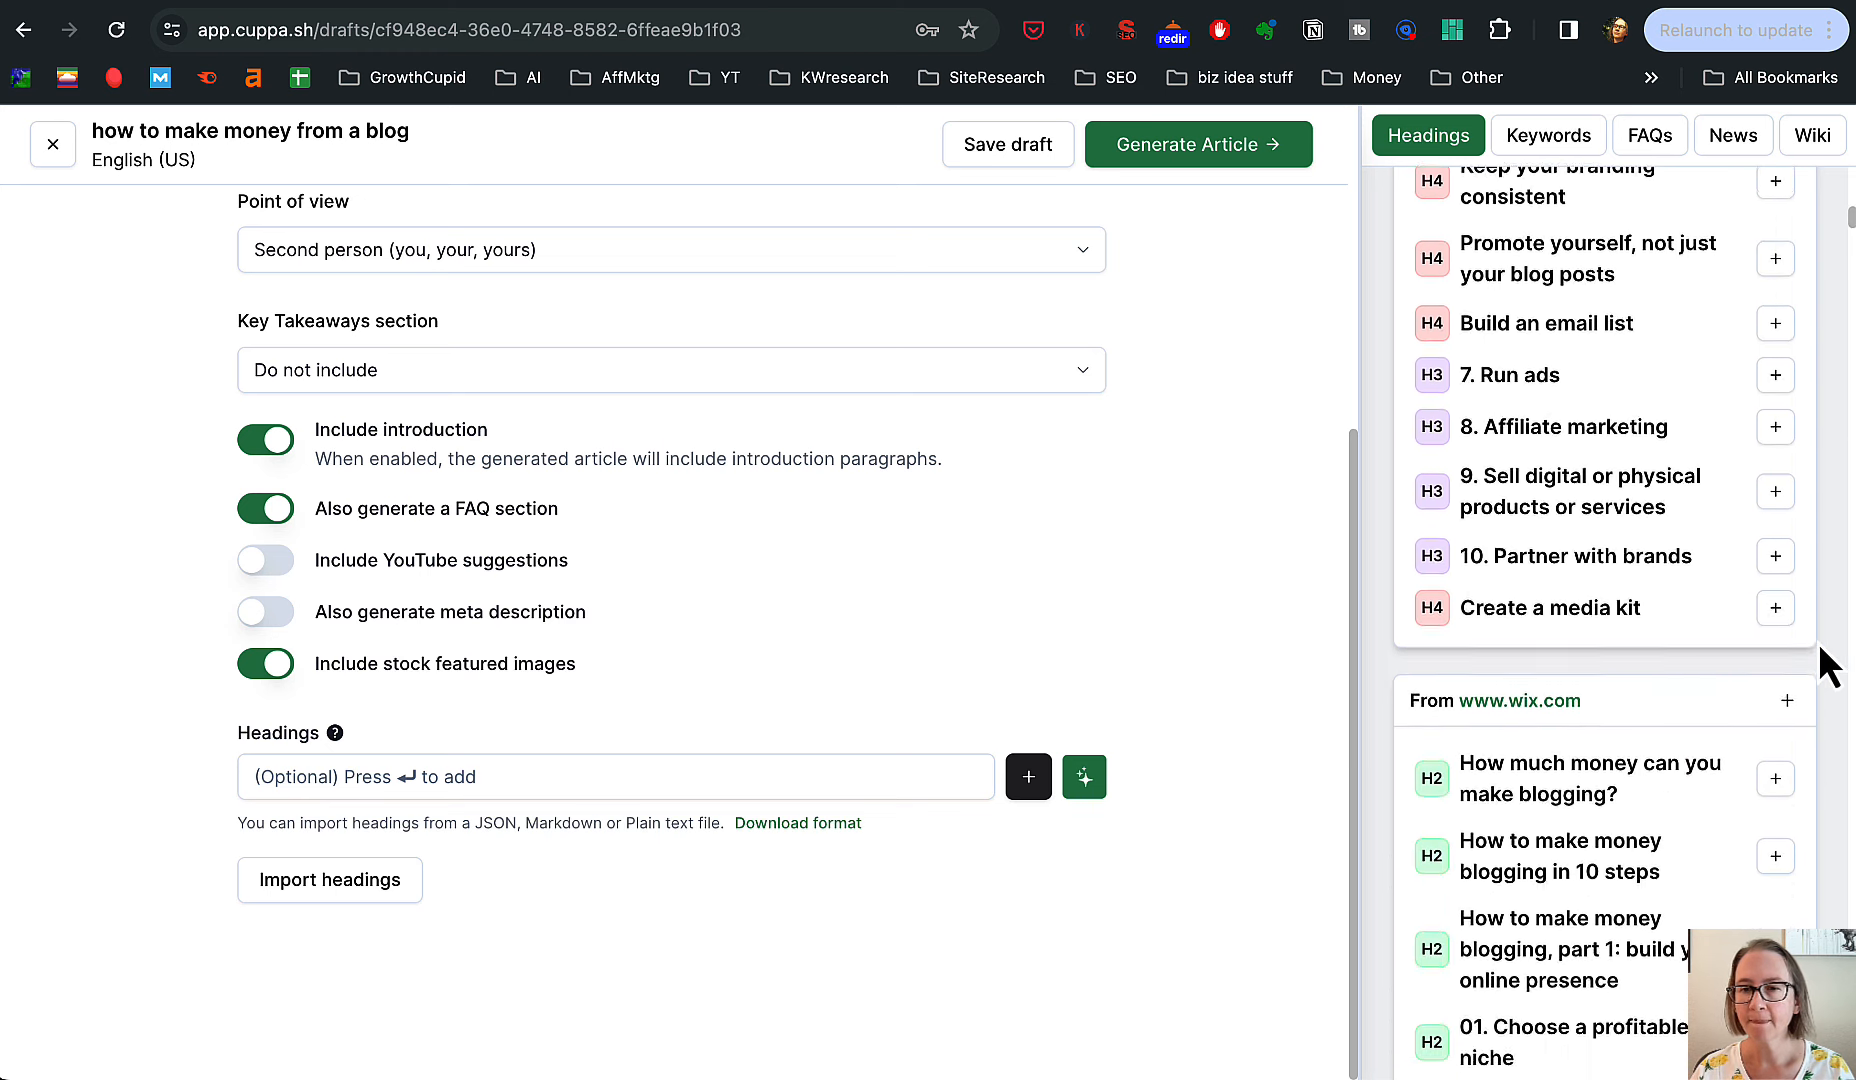
pyautogui.scroll(-12, 1822, 665)
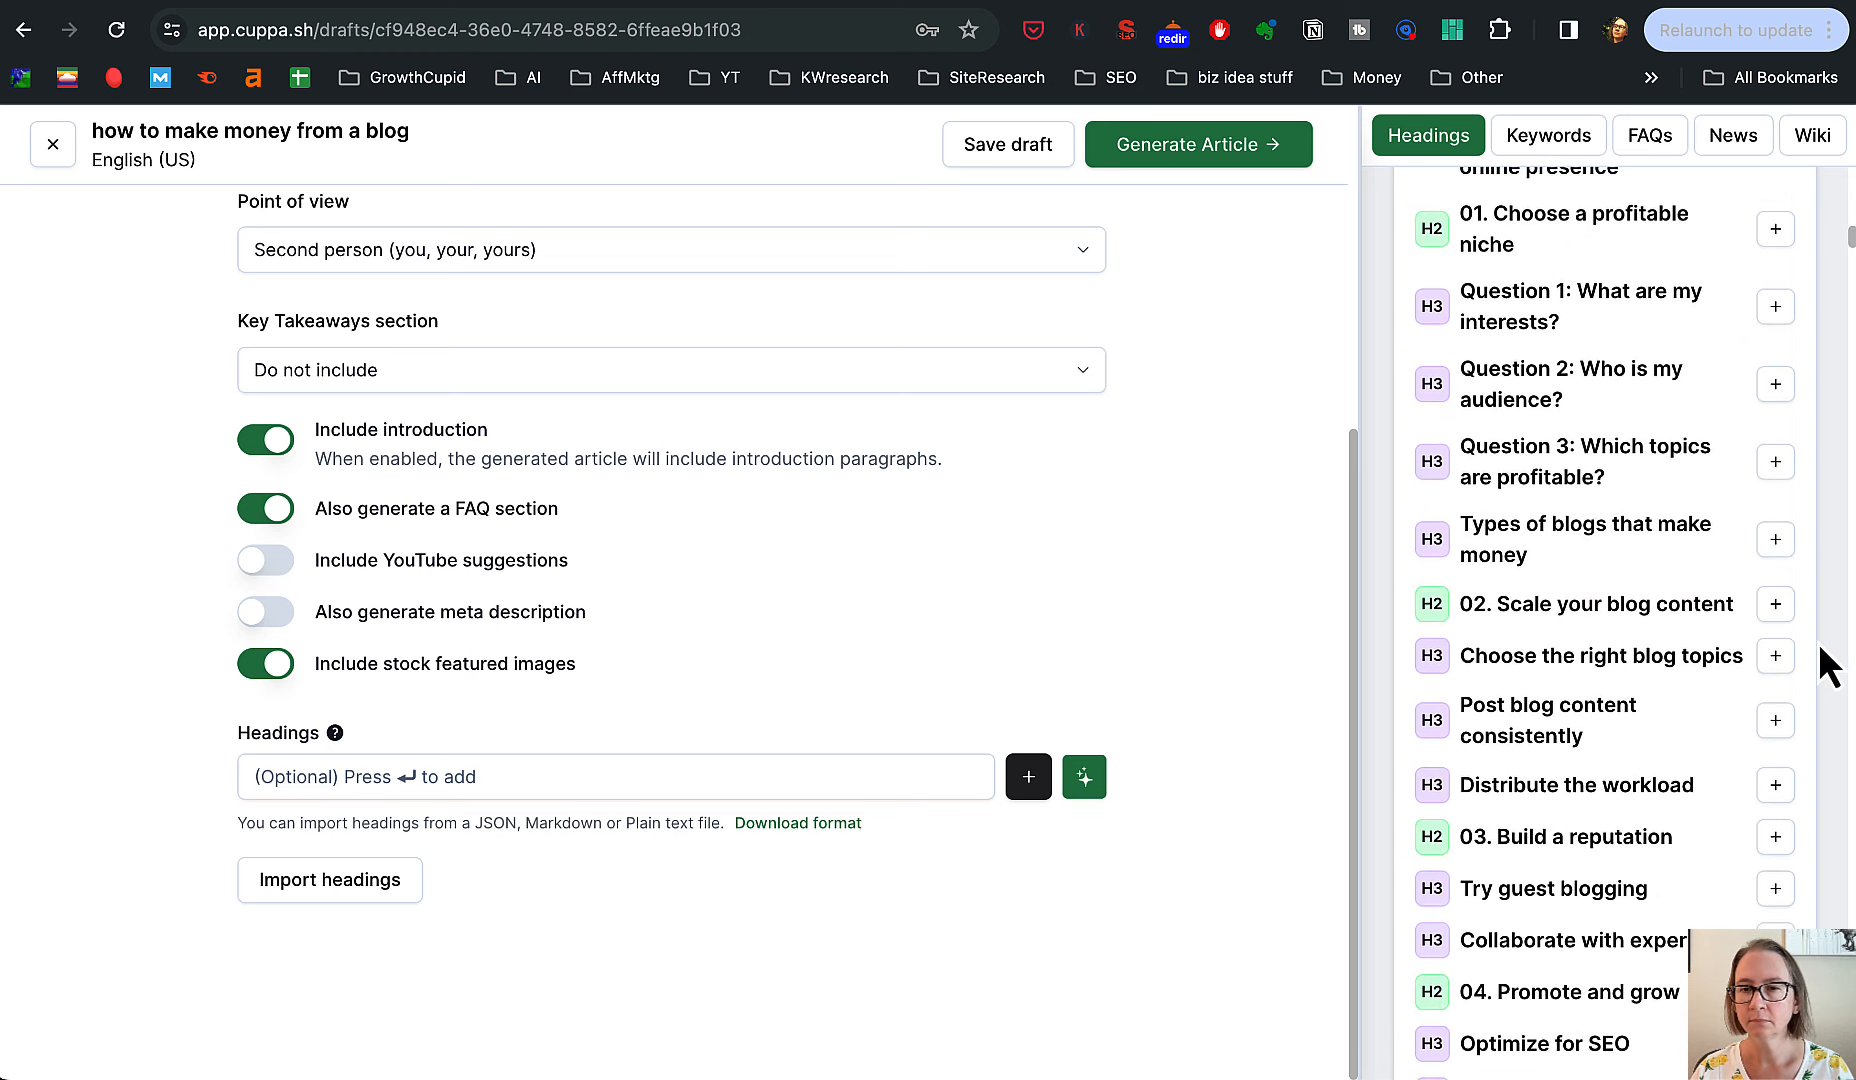
# - Examine the competitor headings collected from shopify.com, adsense.google.com, savethestudent.org, ryrob.com and smartblogger.com
pyautogui.scroll(-15, 1822, 665)
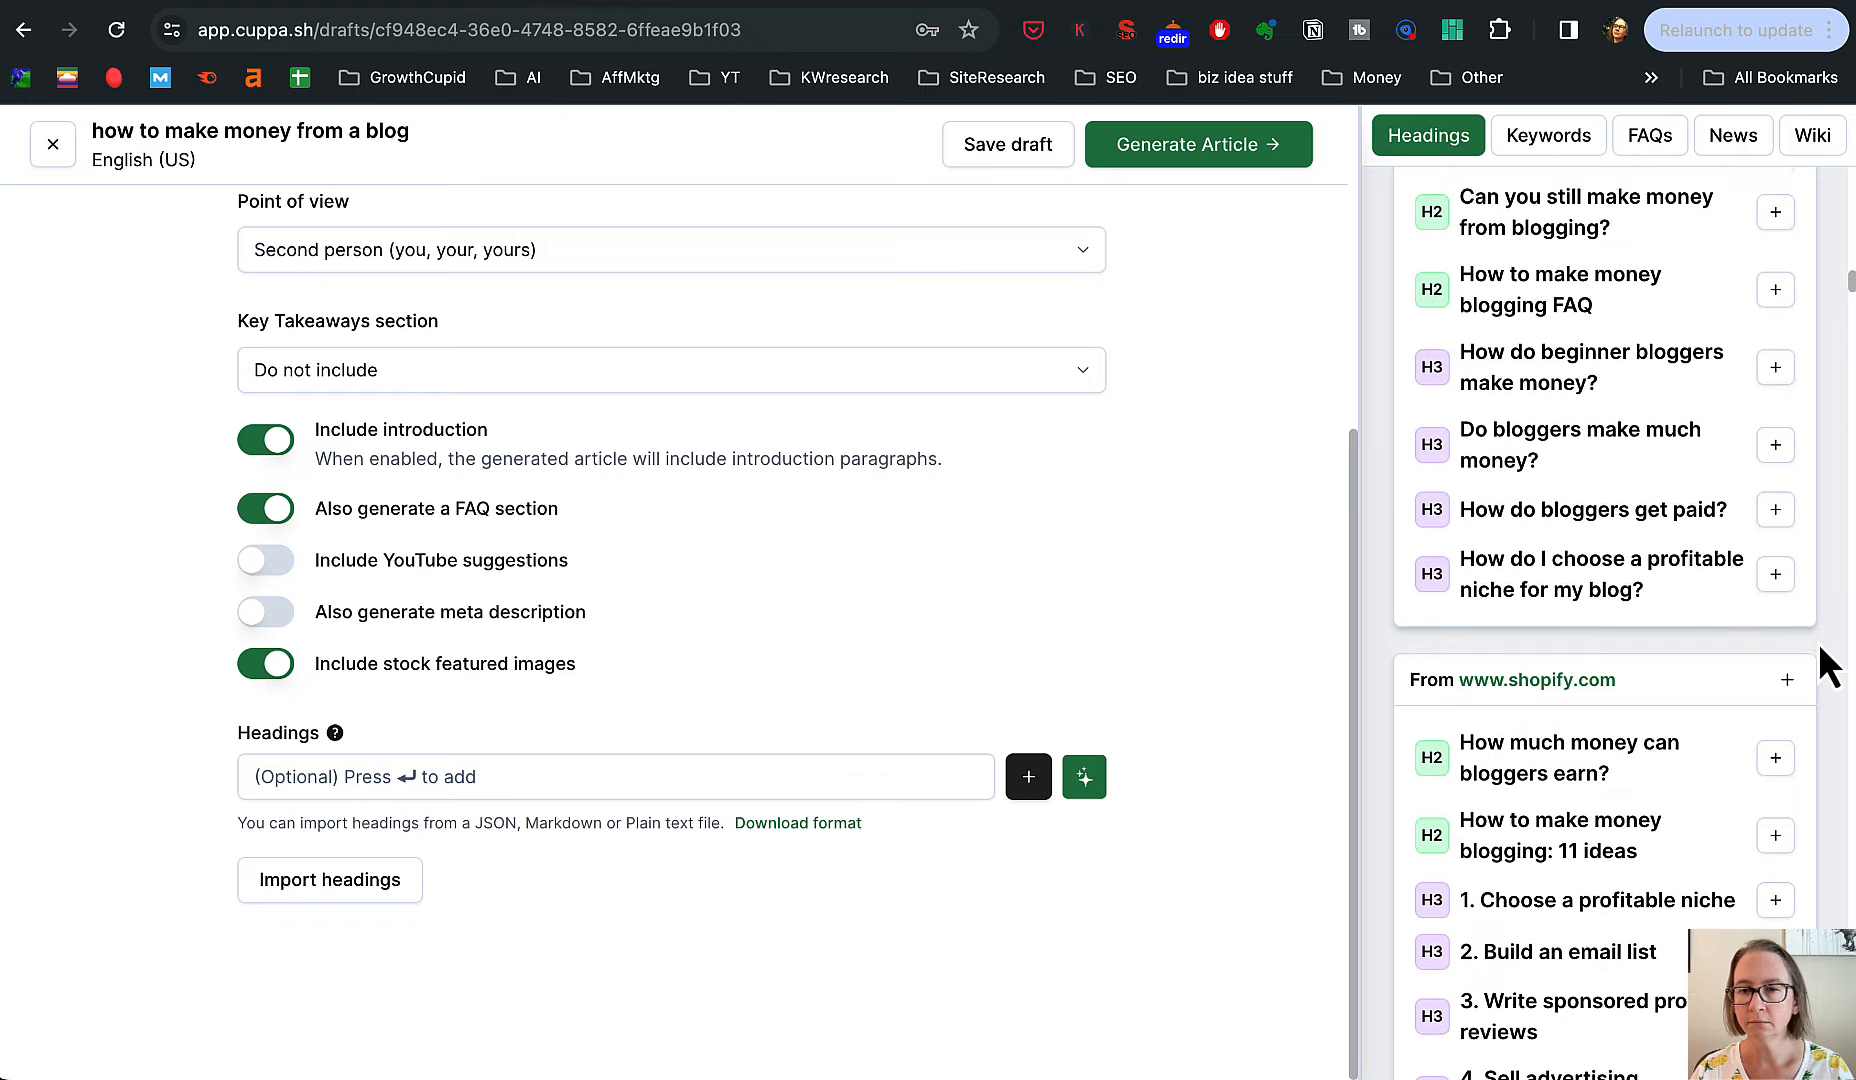
pyautogui.scroll(-11, 1822, 665)
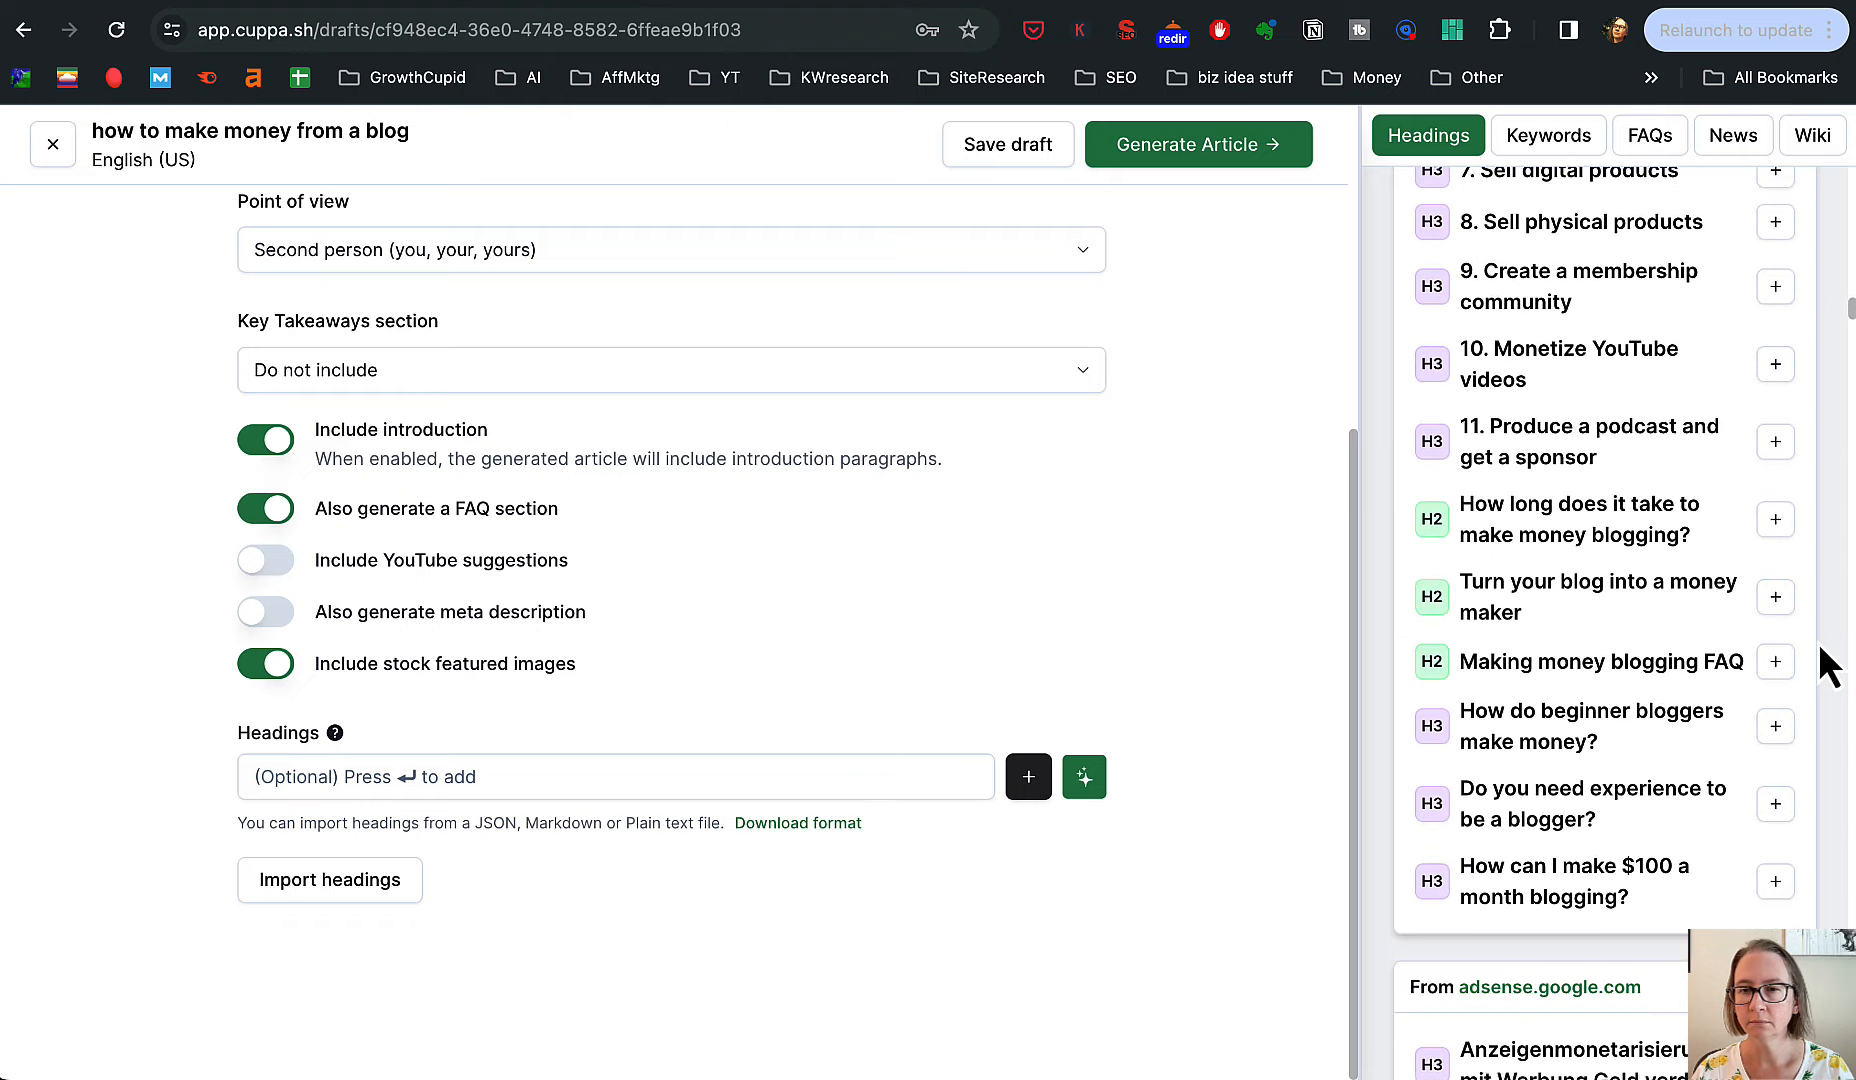
pyautogui.scroll(-17, 1822, 665)
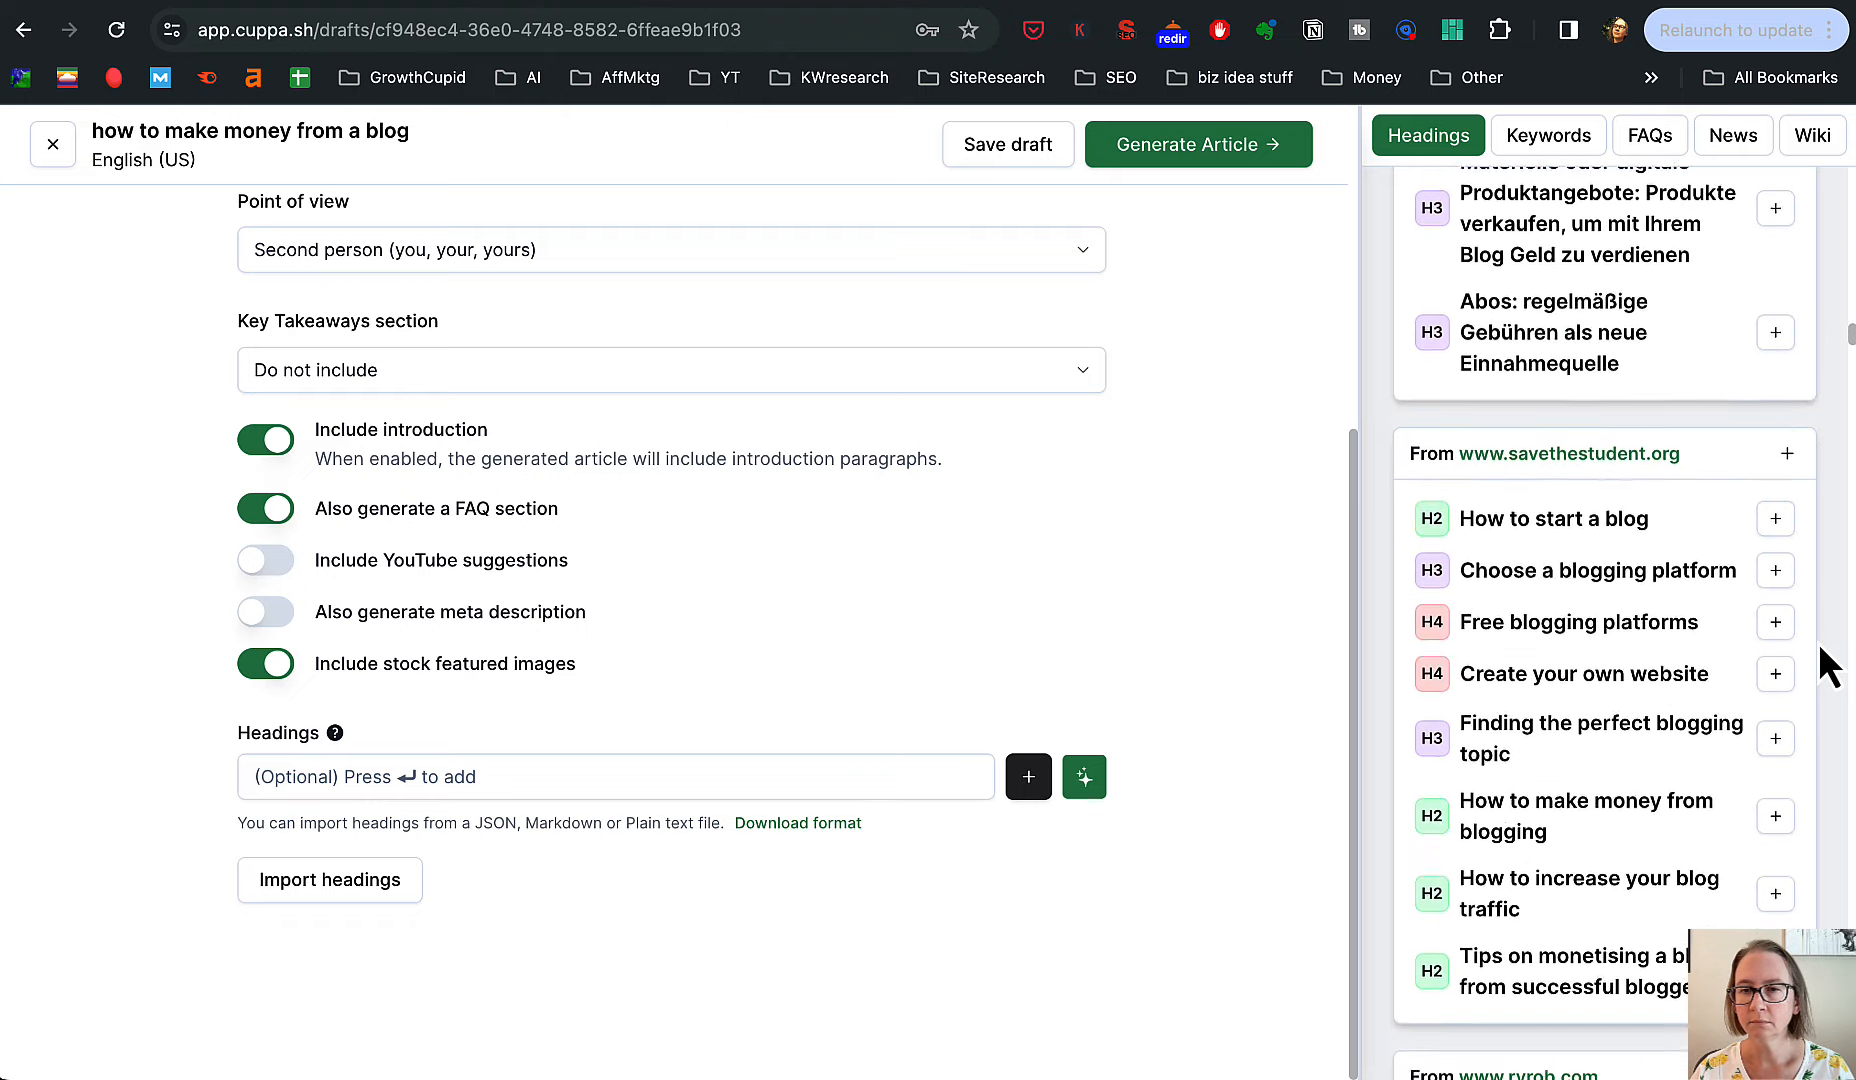
pyautogui.scroll(-15, 1822, 665)
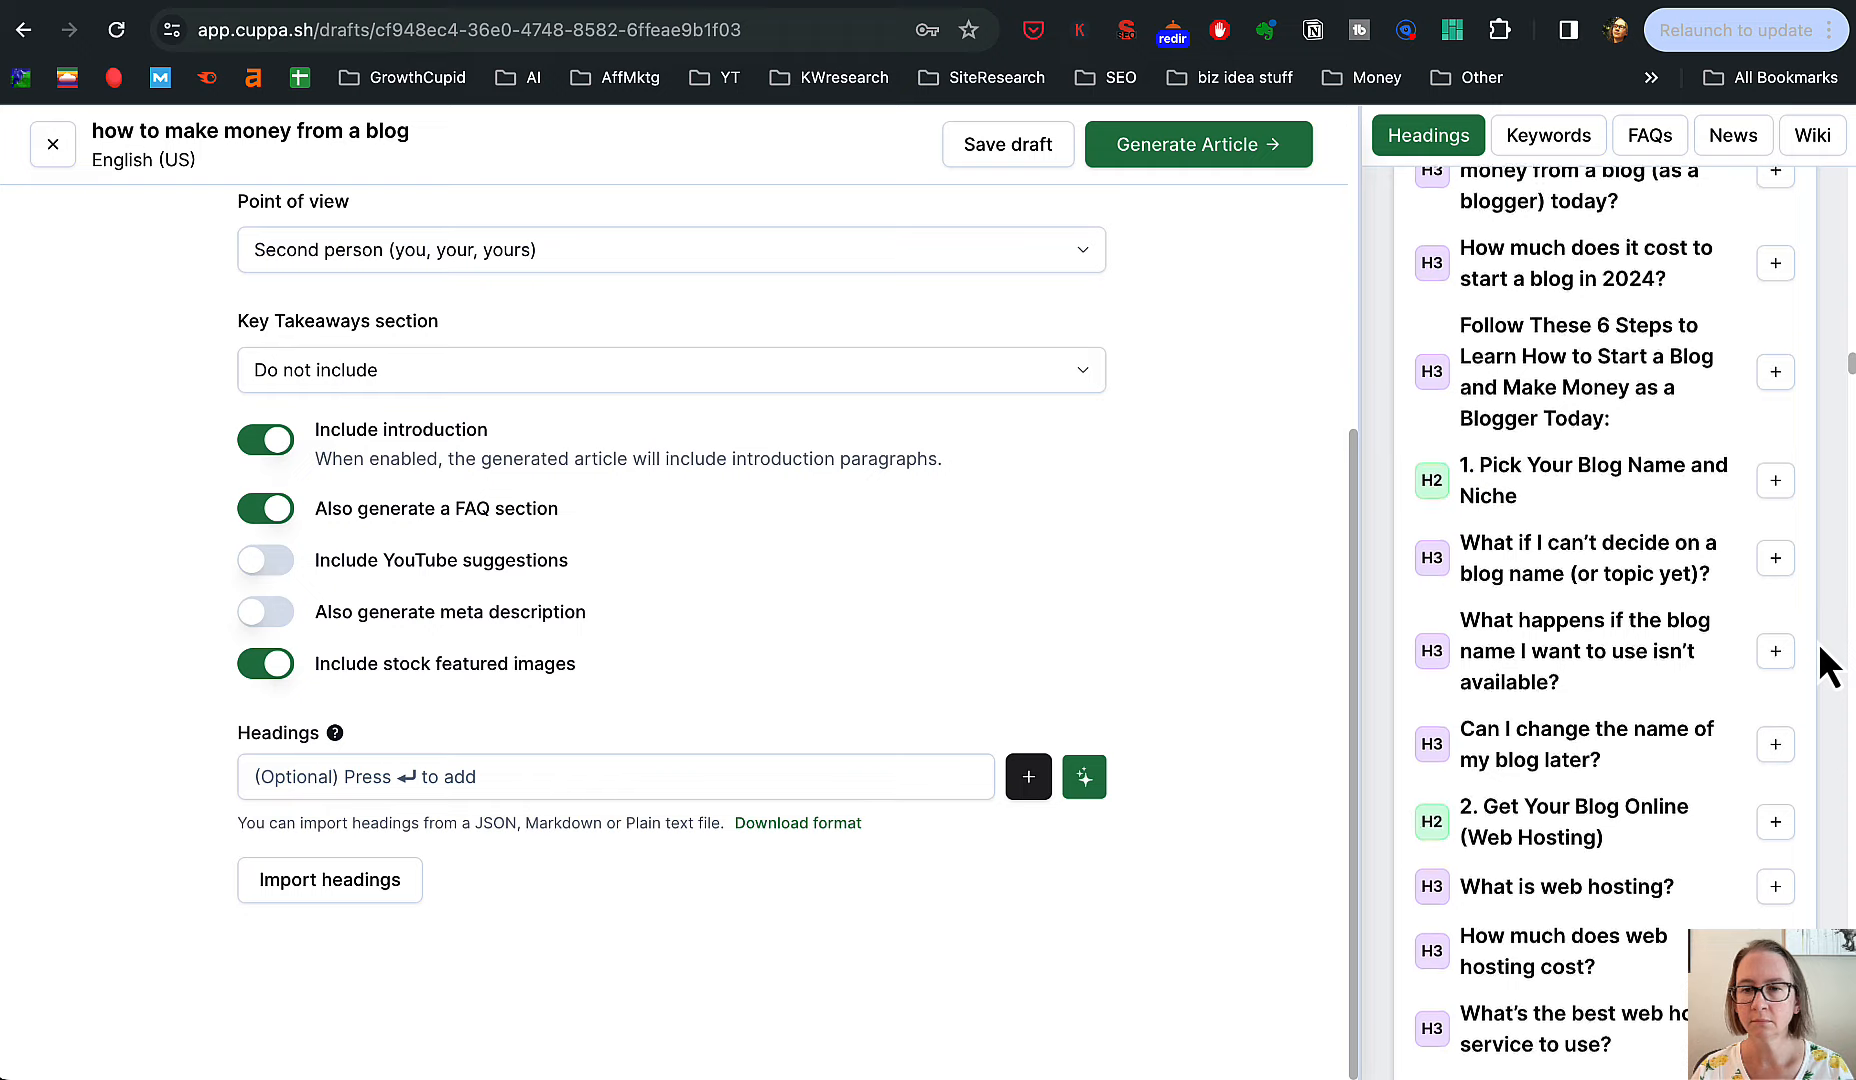
pyautogui.scroll(-18, 1822, 665)
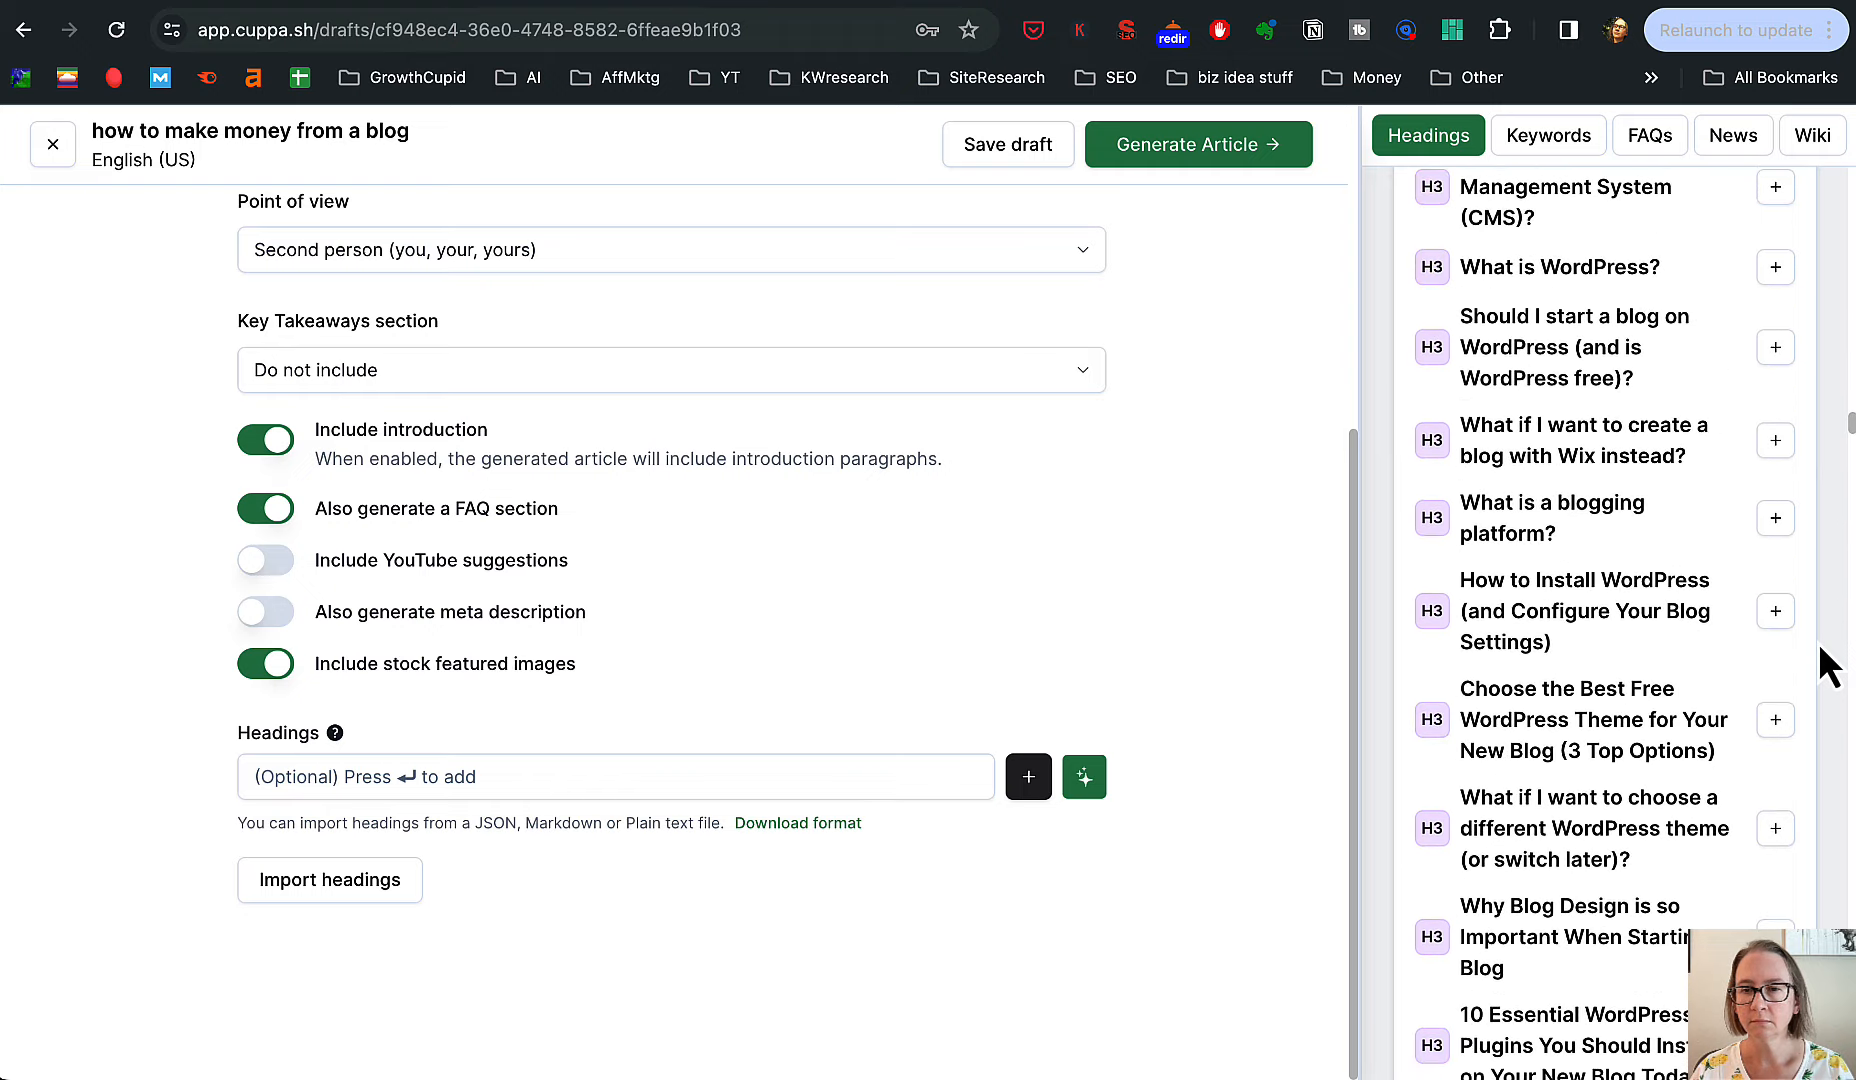
pyautogui.scroll(-20, 1822, 665)
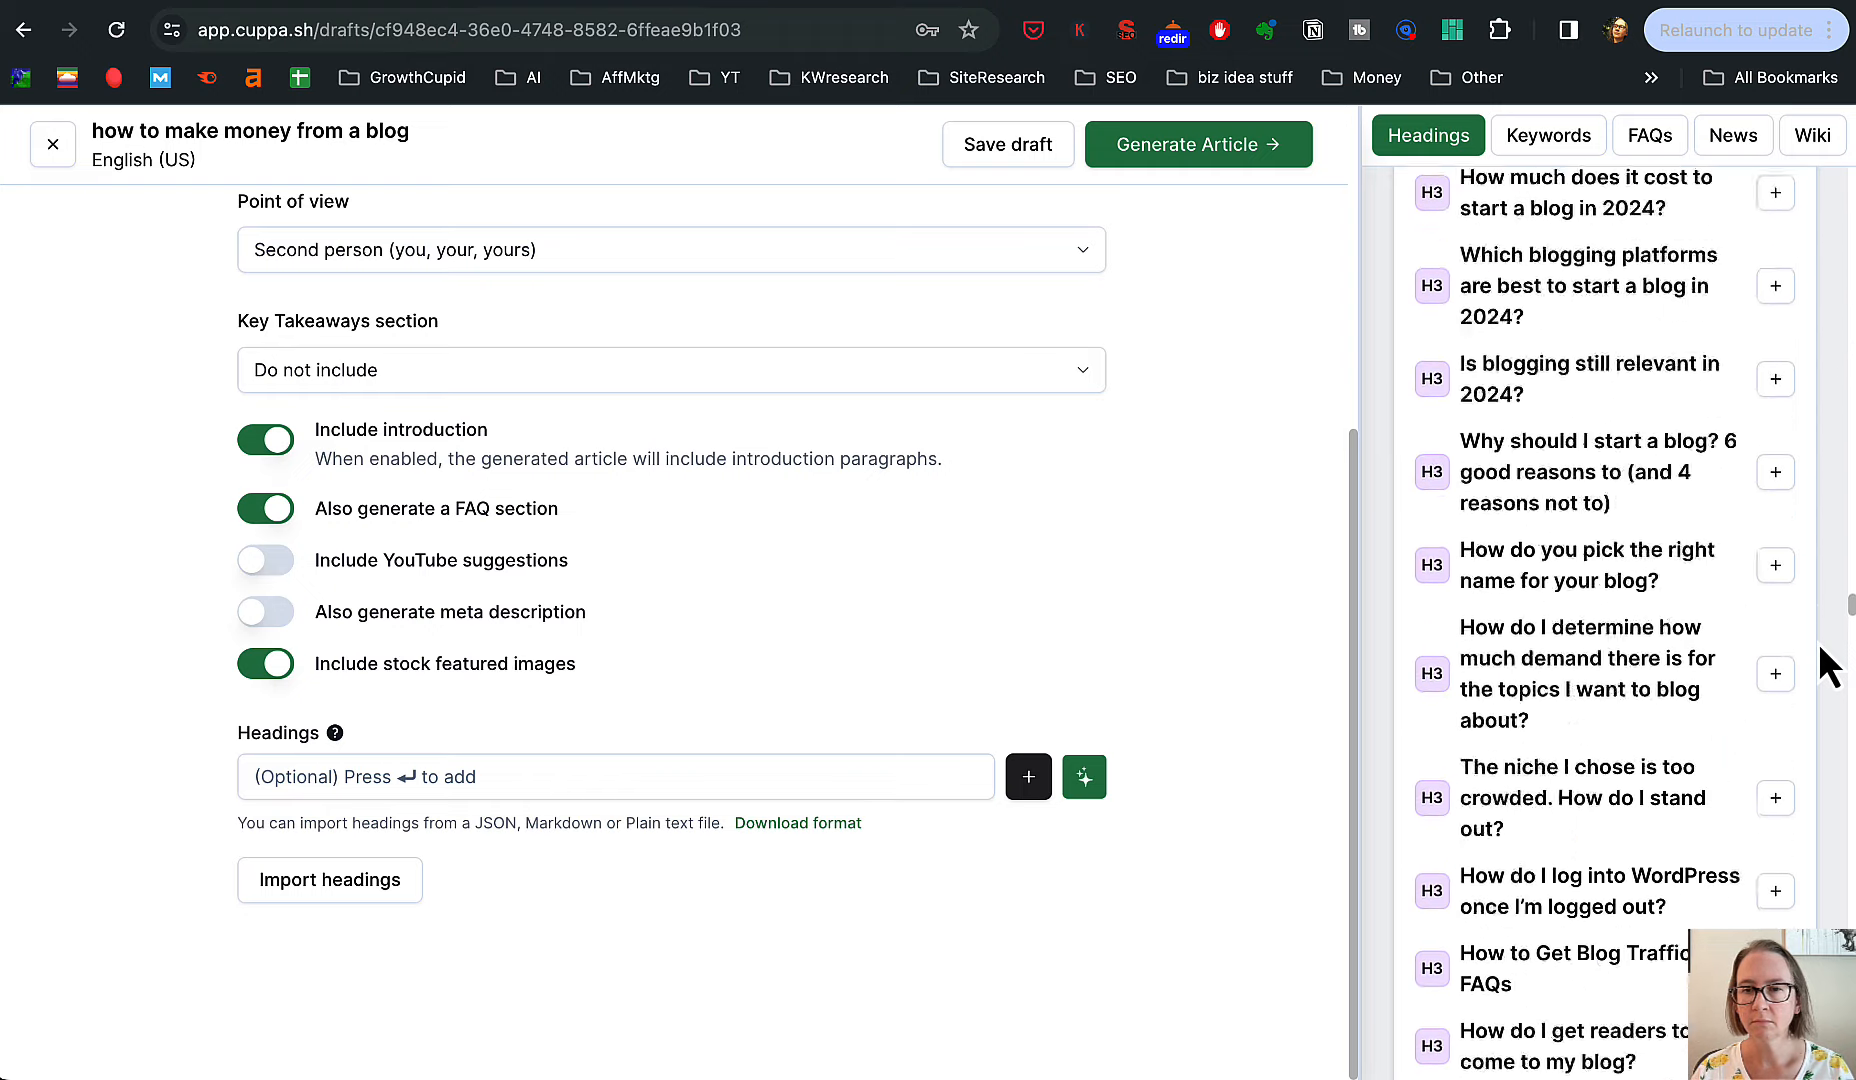
pyautogui.scroll(-20, 1822, 665)
pyautogui.scroll(9, 1822, 665)
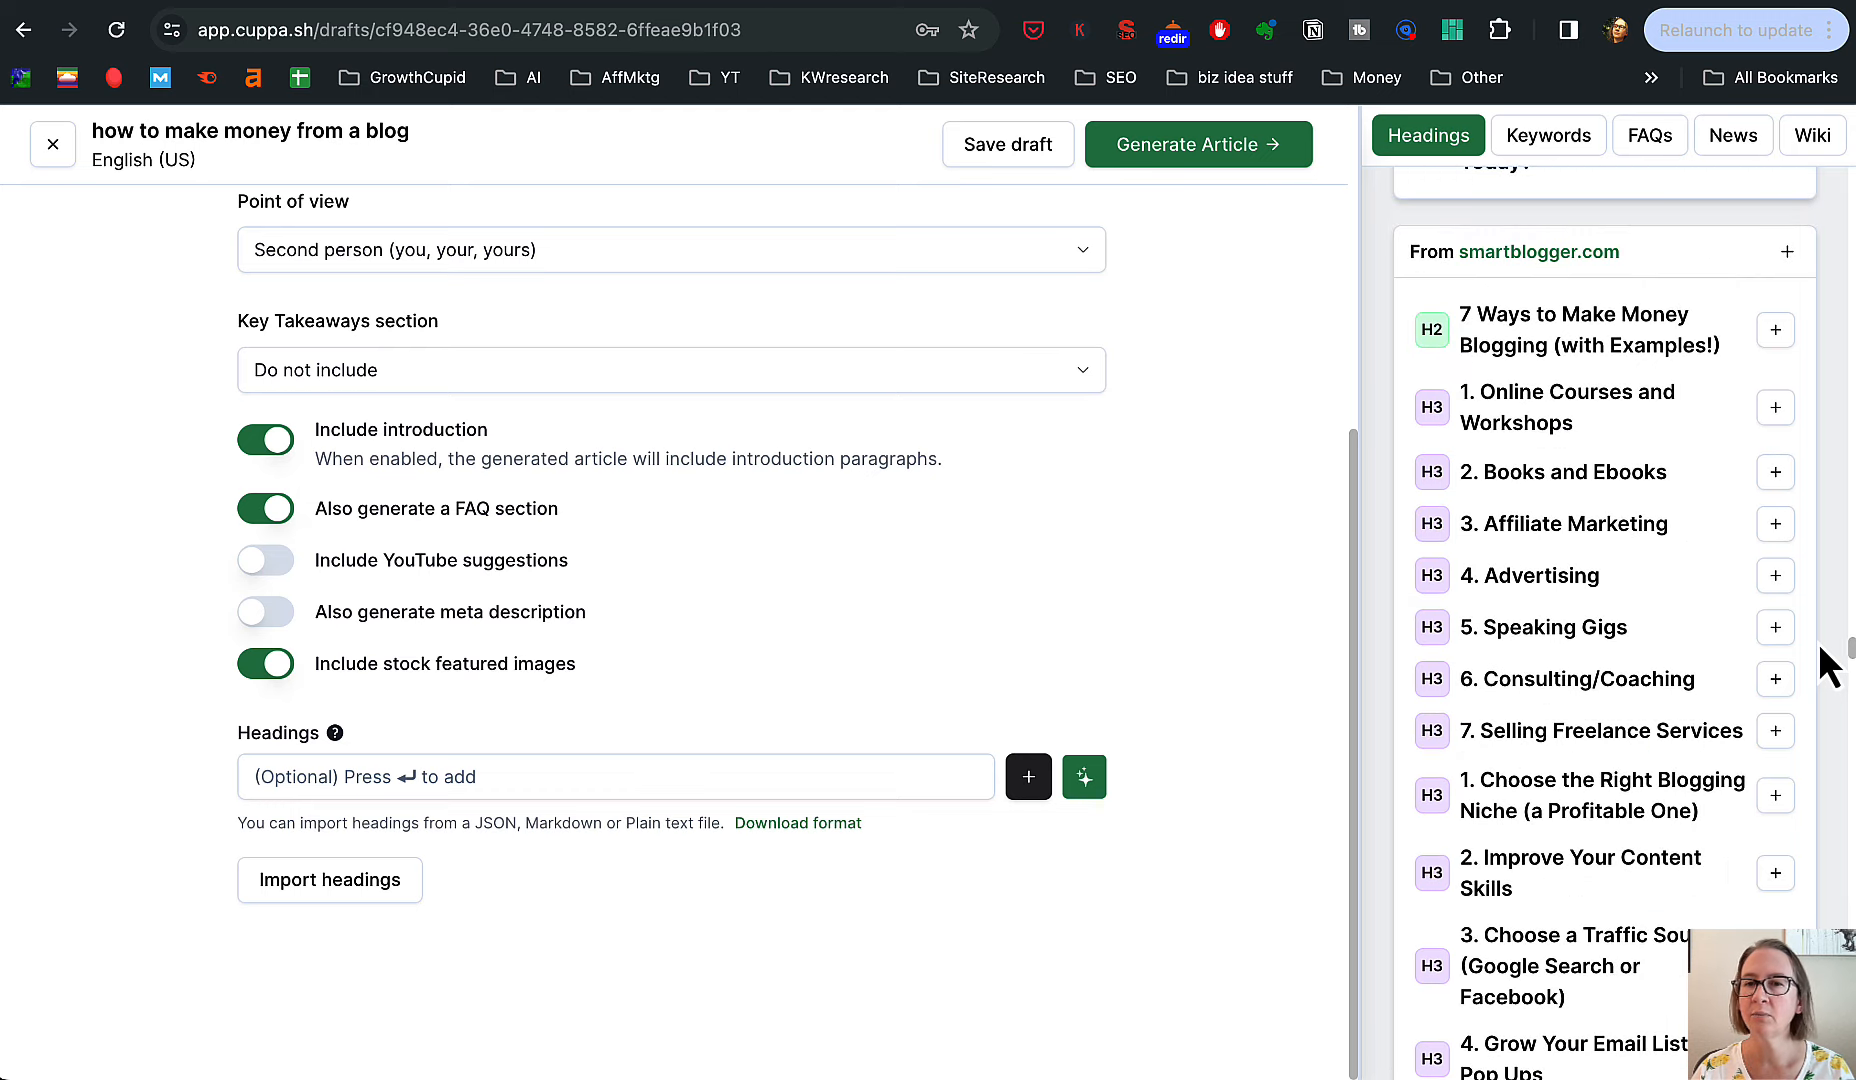
pyautogui.scroll(-1, 1734, 522)
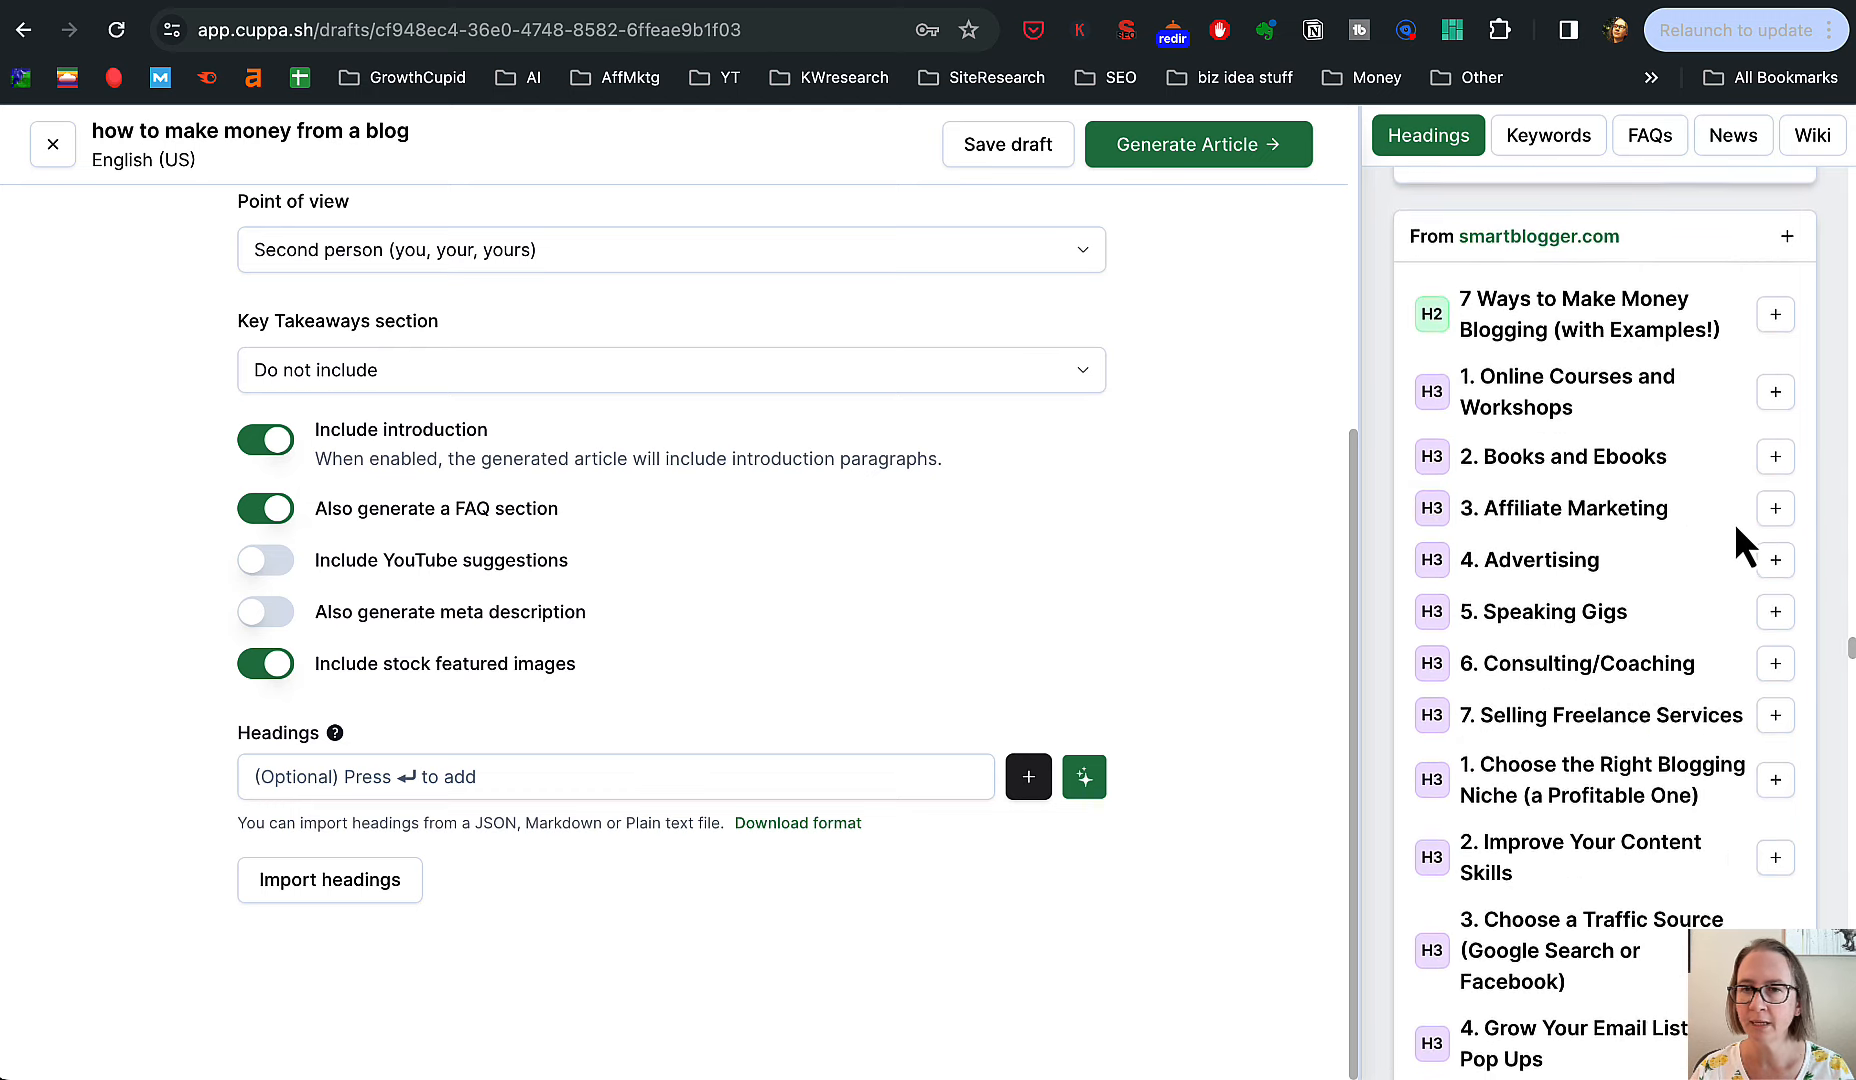
pyautogui.scroll(-1, 1734, 522)
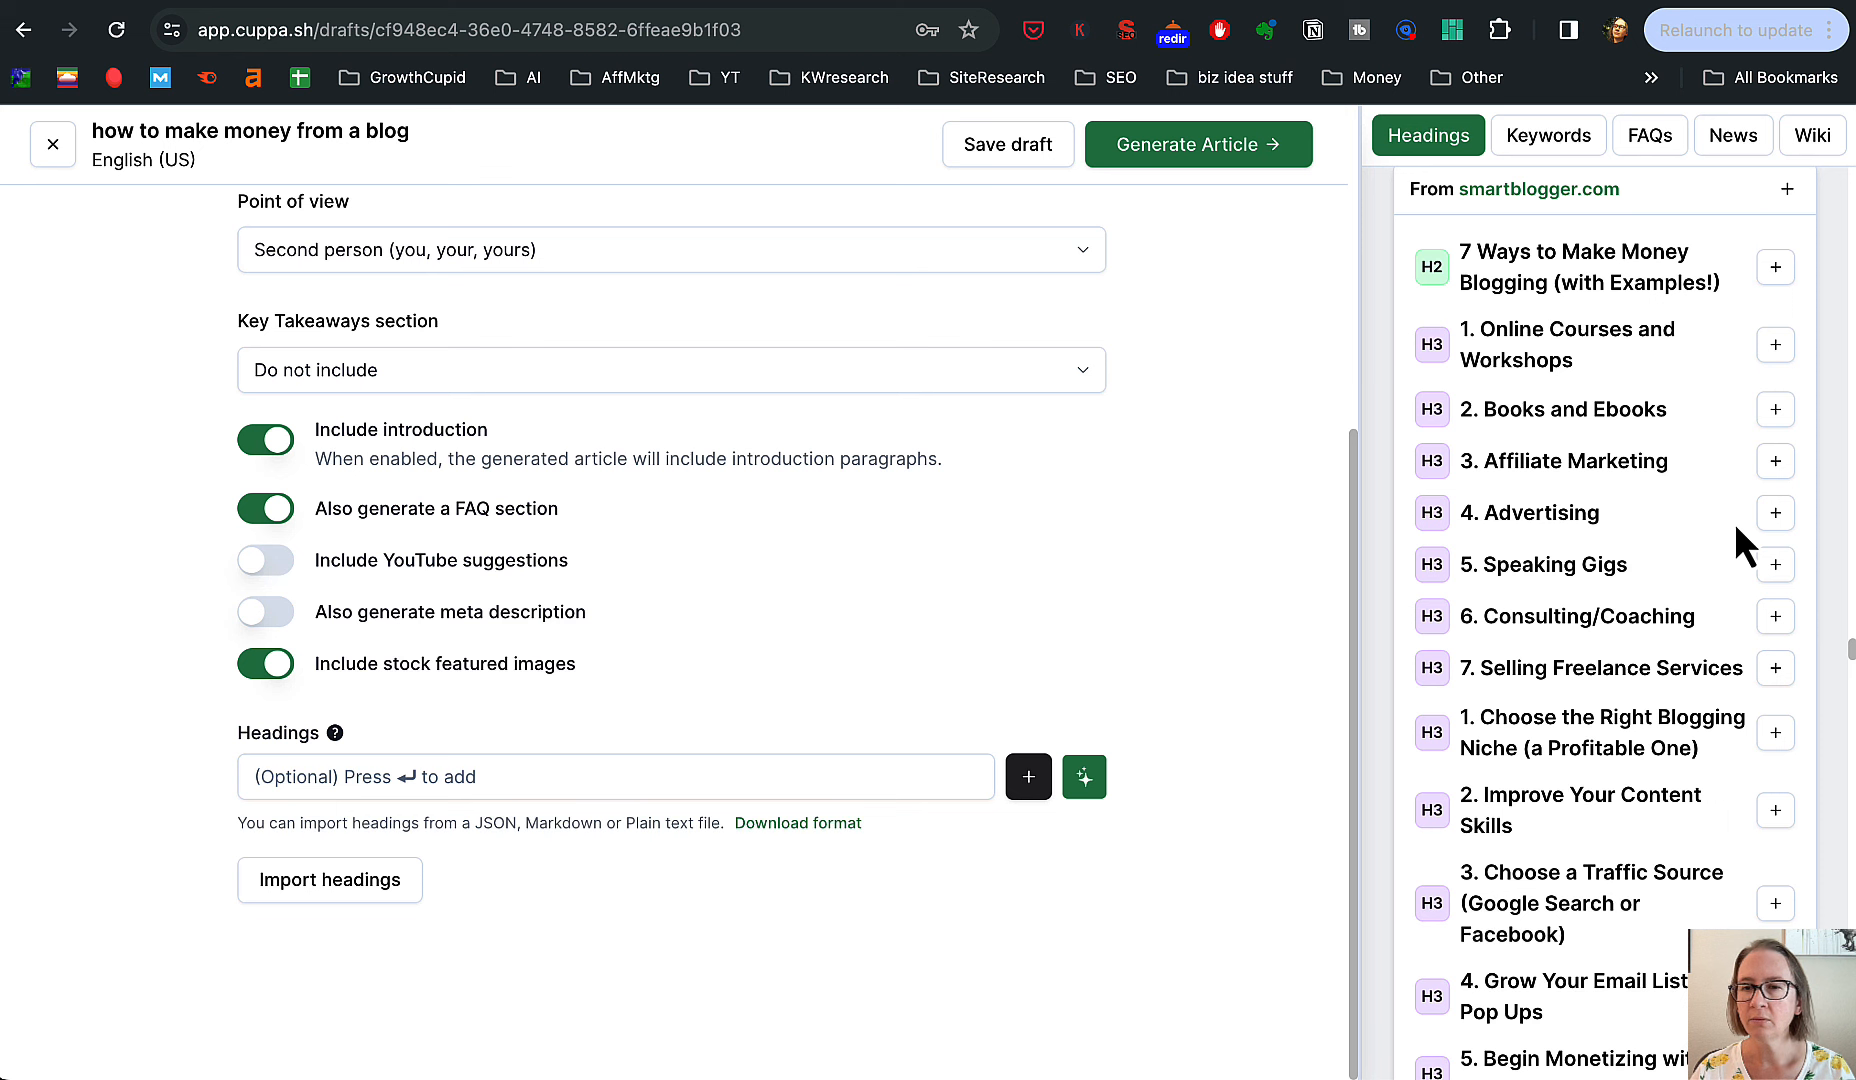
# - Add smartblogger.com's numbered ideas 1 to 6, from "Online Courses and Workshops" through "Consulting/Coaching", to the article's headings
pyautogui.click(1775, 358)
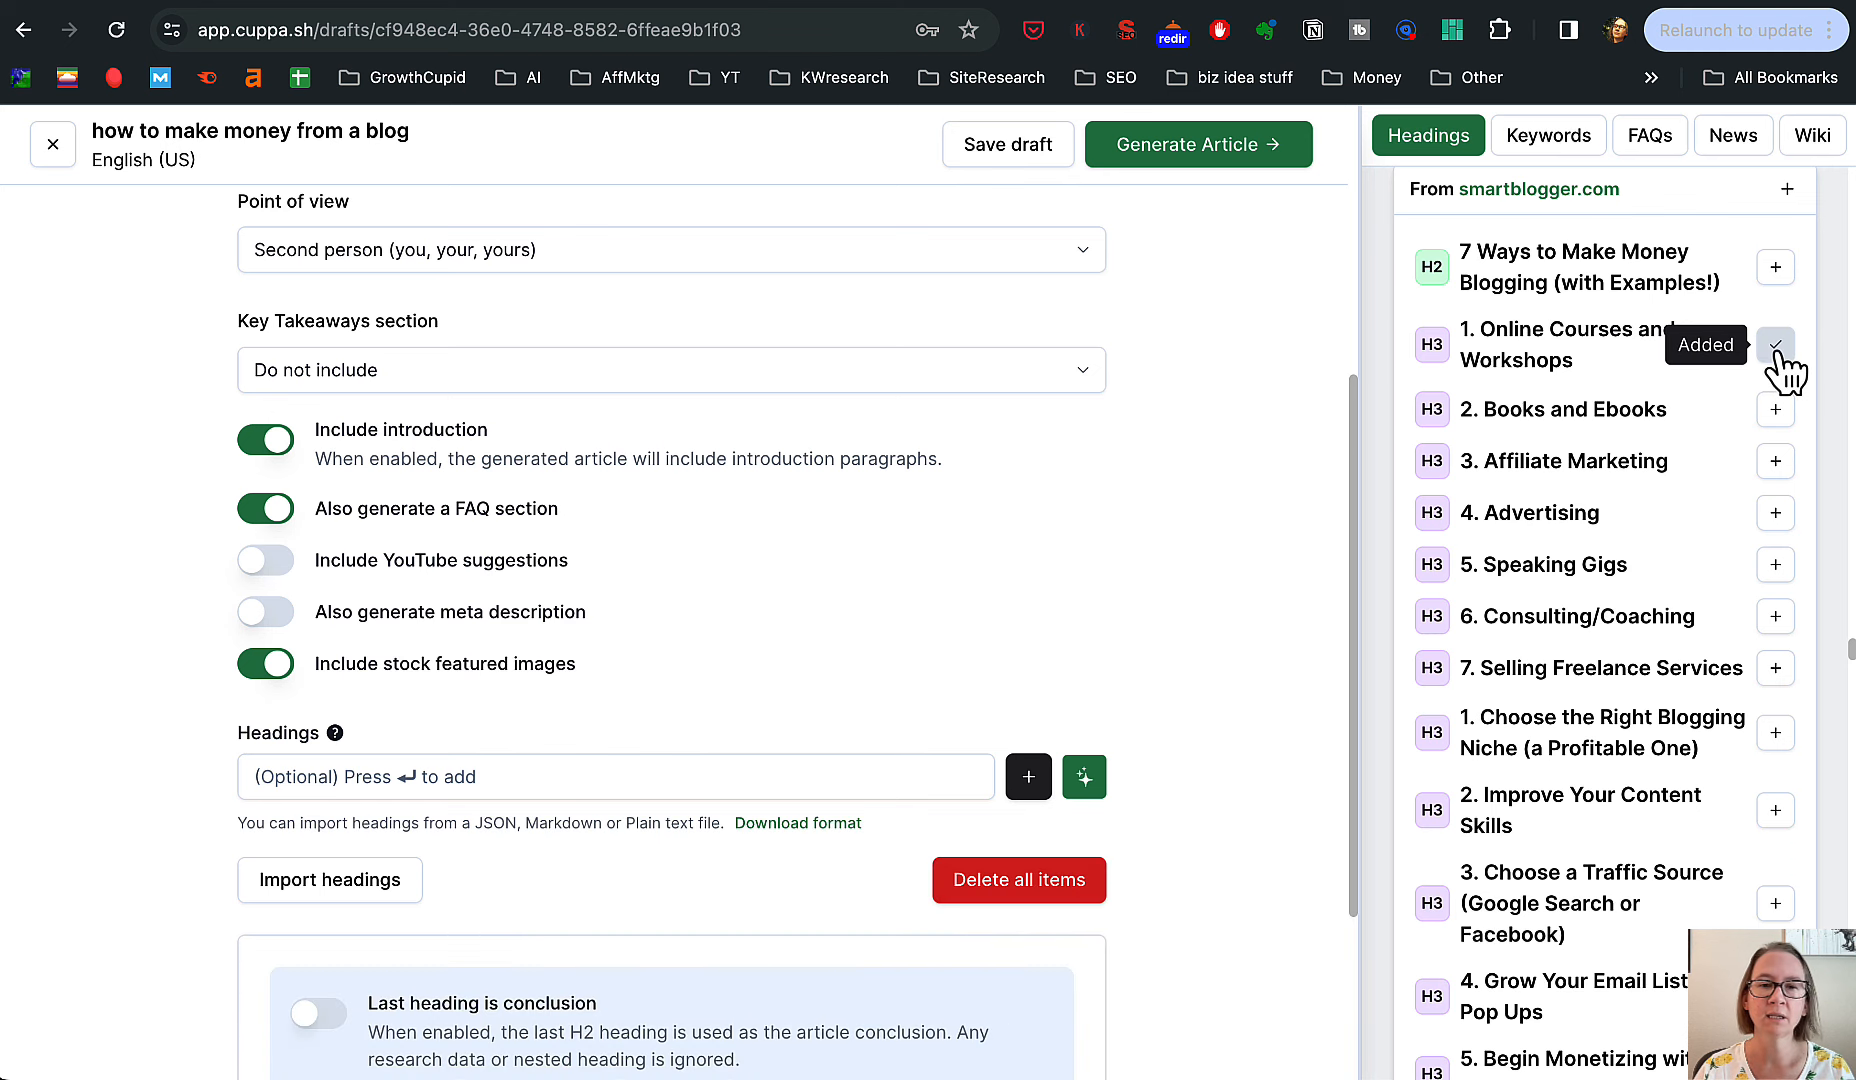
pyautogui.scroll(-3, 891, 729)
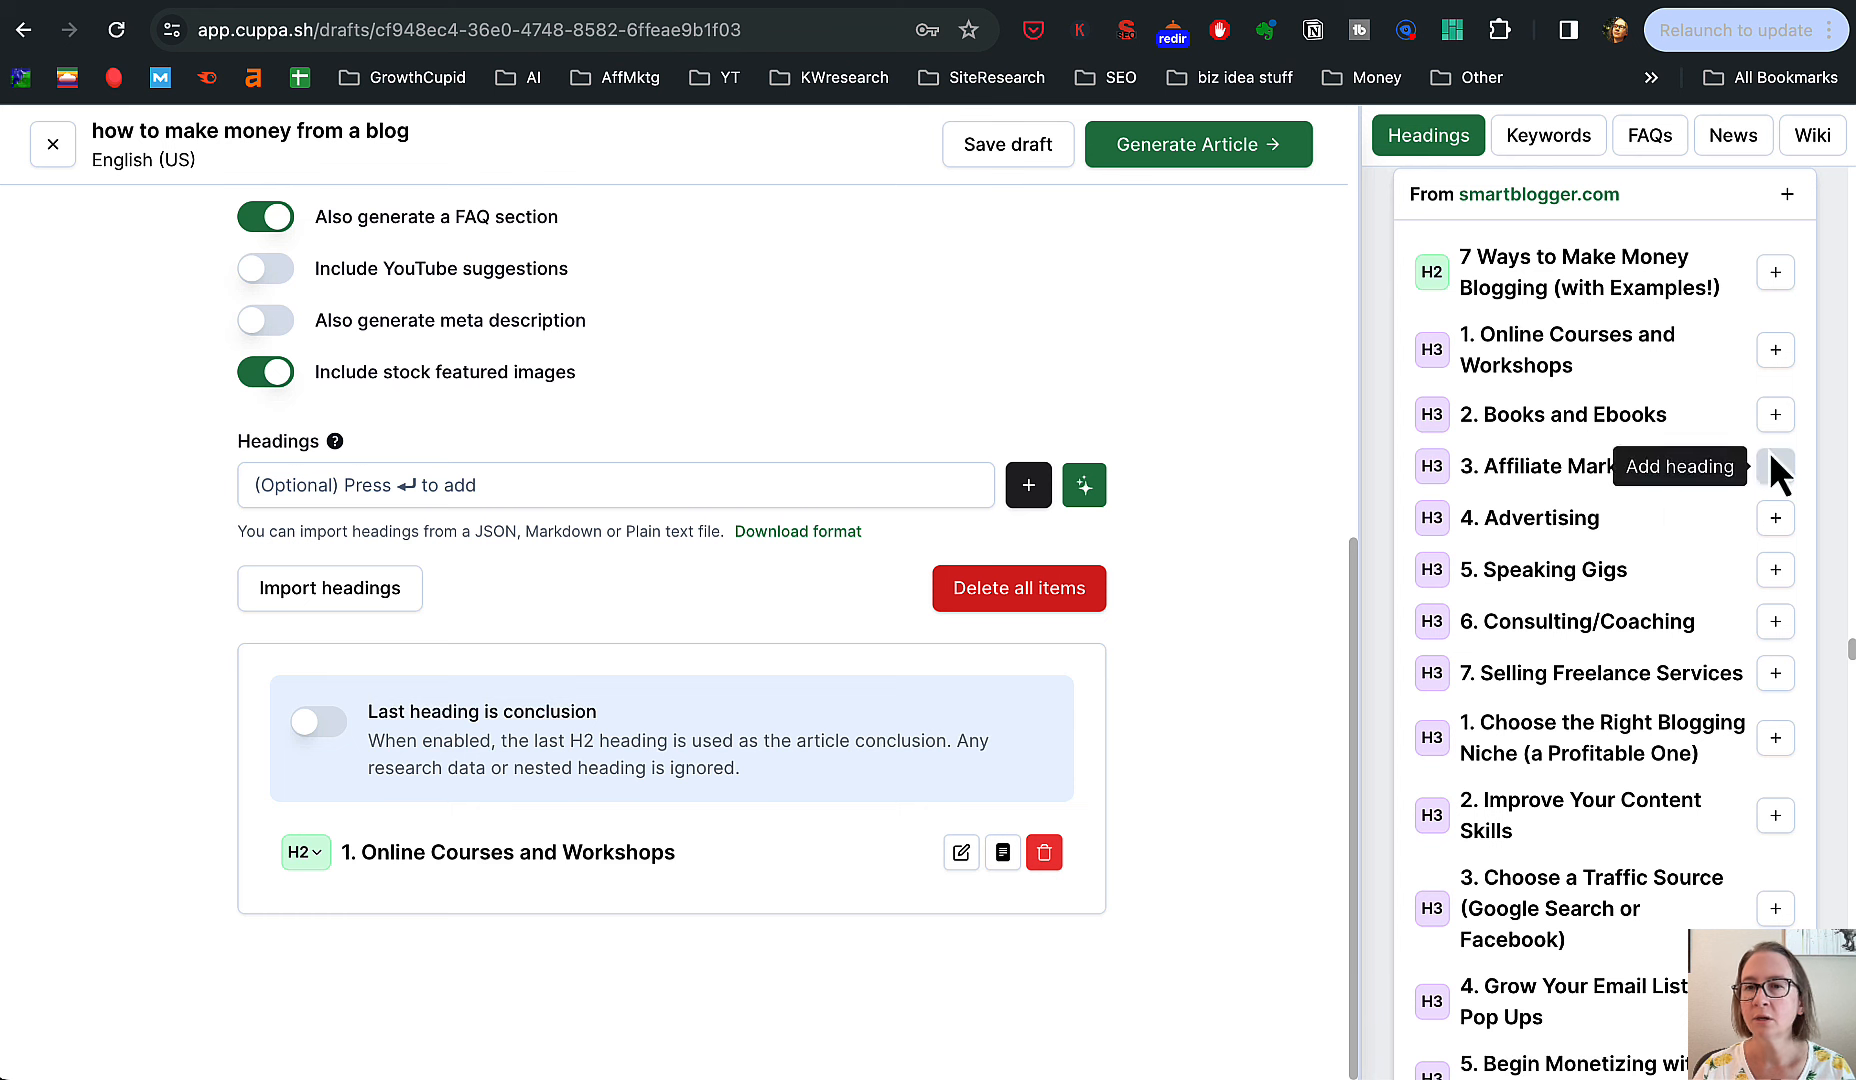
pyautogui.click(1775, 414)
pyautogui.click(1775, 466)
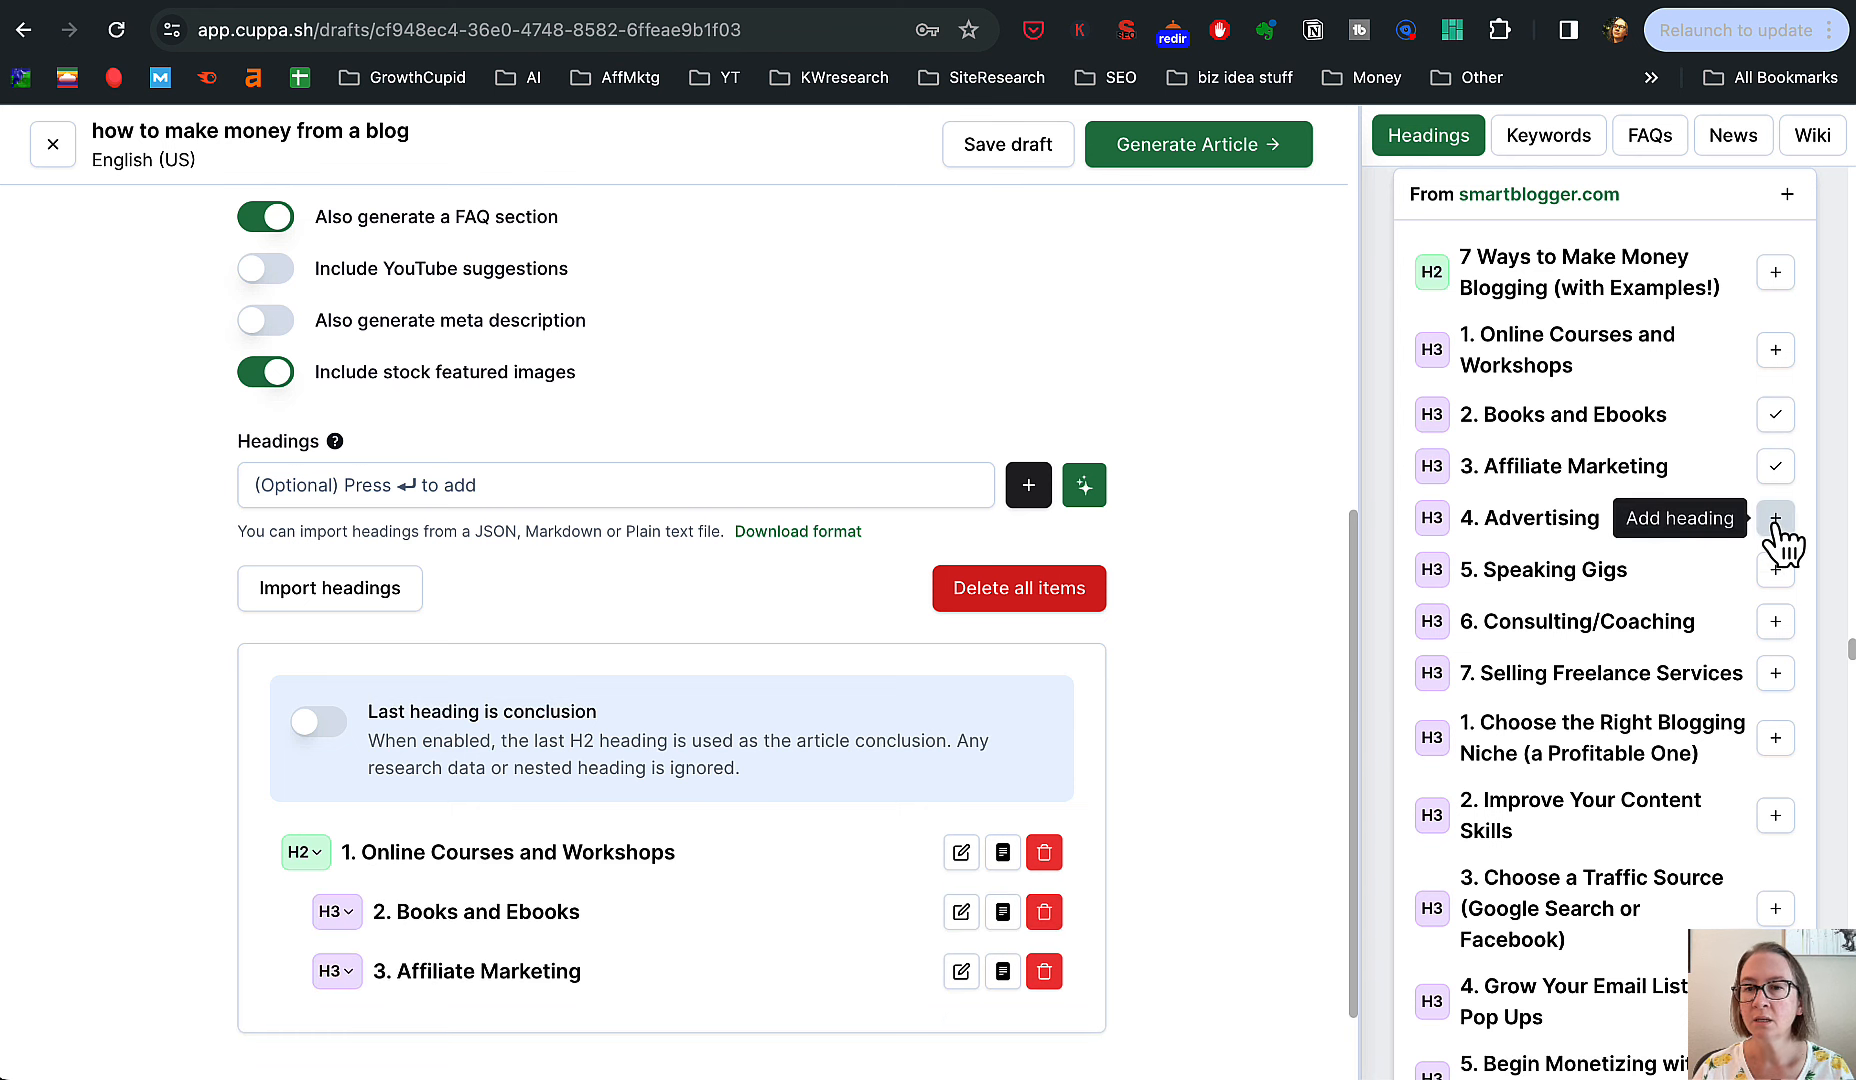
pyautogui.click(1775, 518)
pyautogui.click(1776, 569)
pyautogui.click(1776, 621)
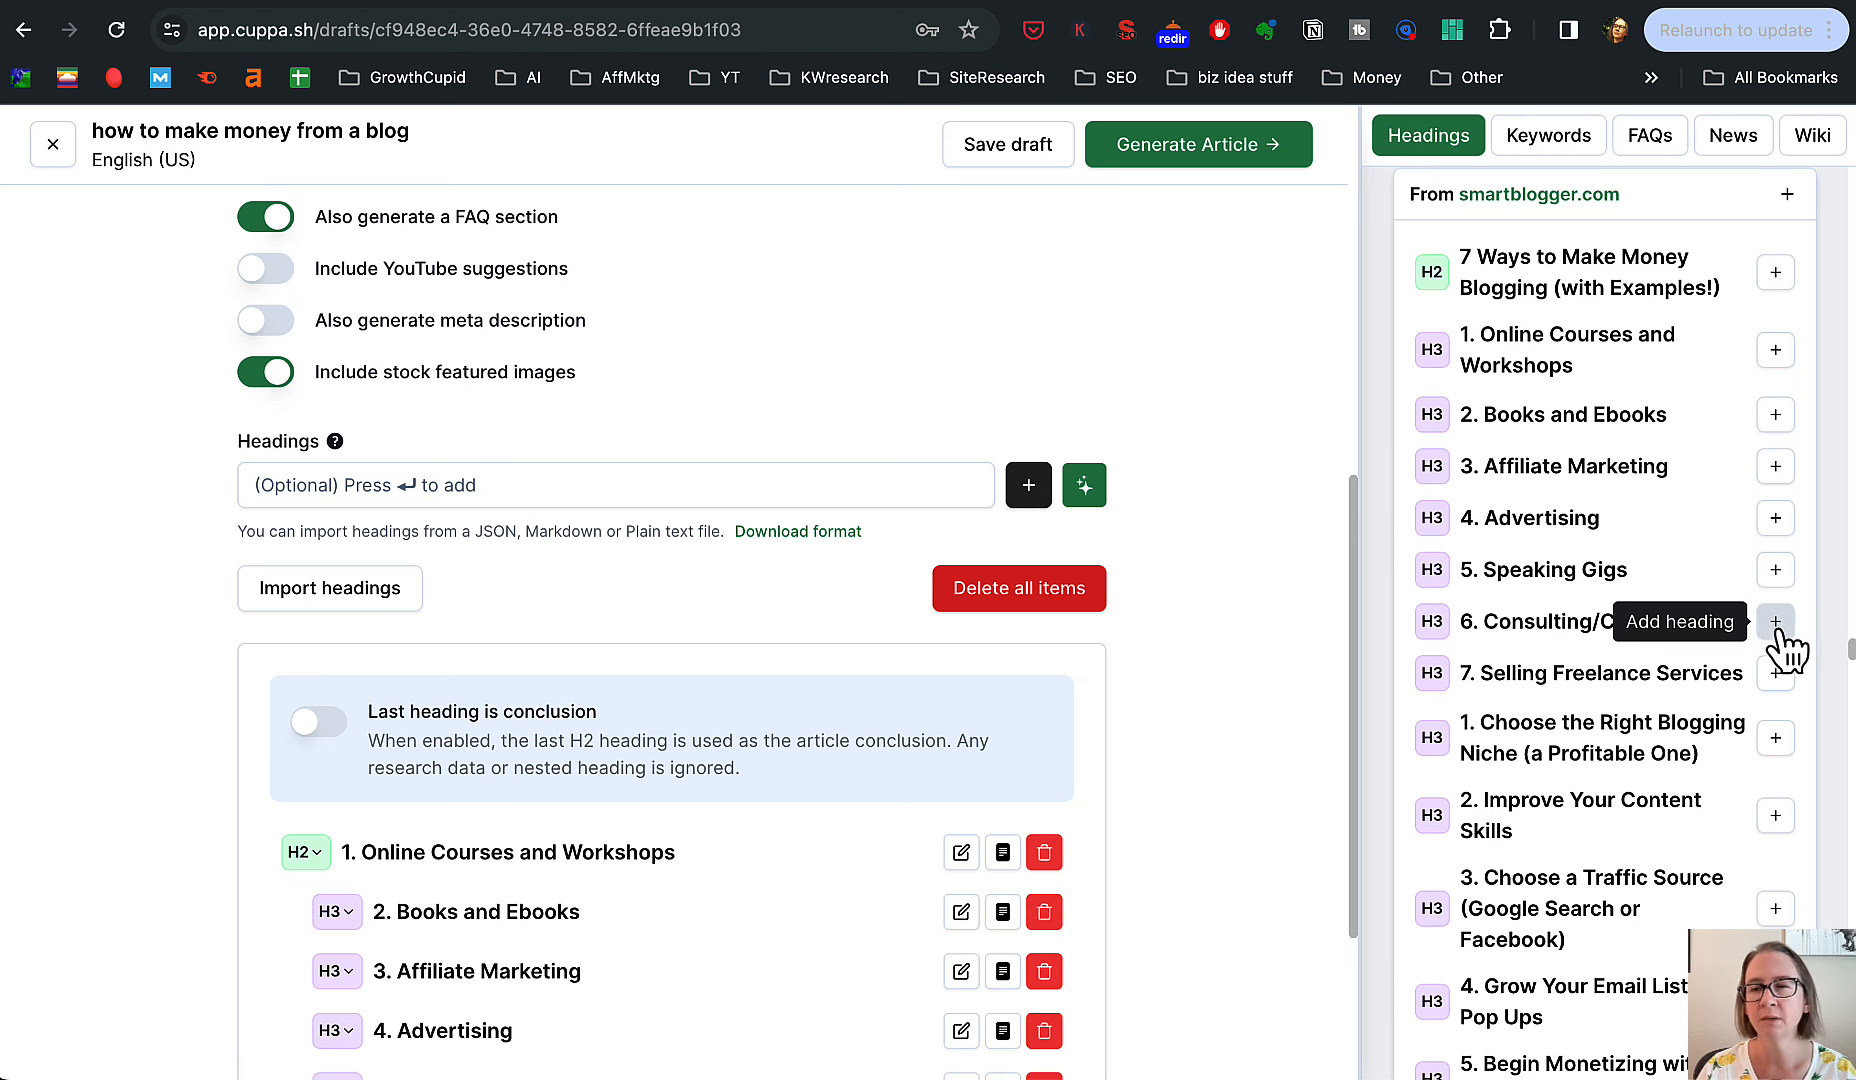
# - Add the "3. Sponsored Posts" heading from productiveblogging.com to the article's headings
pyautogui.scroll(-5, 1781, 625)
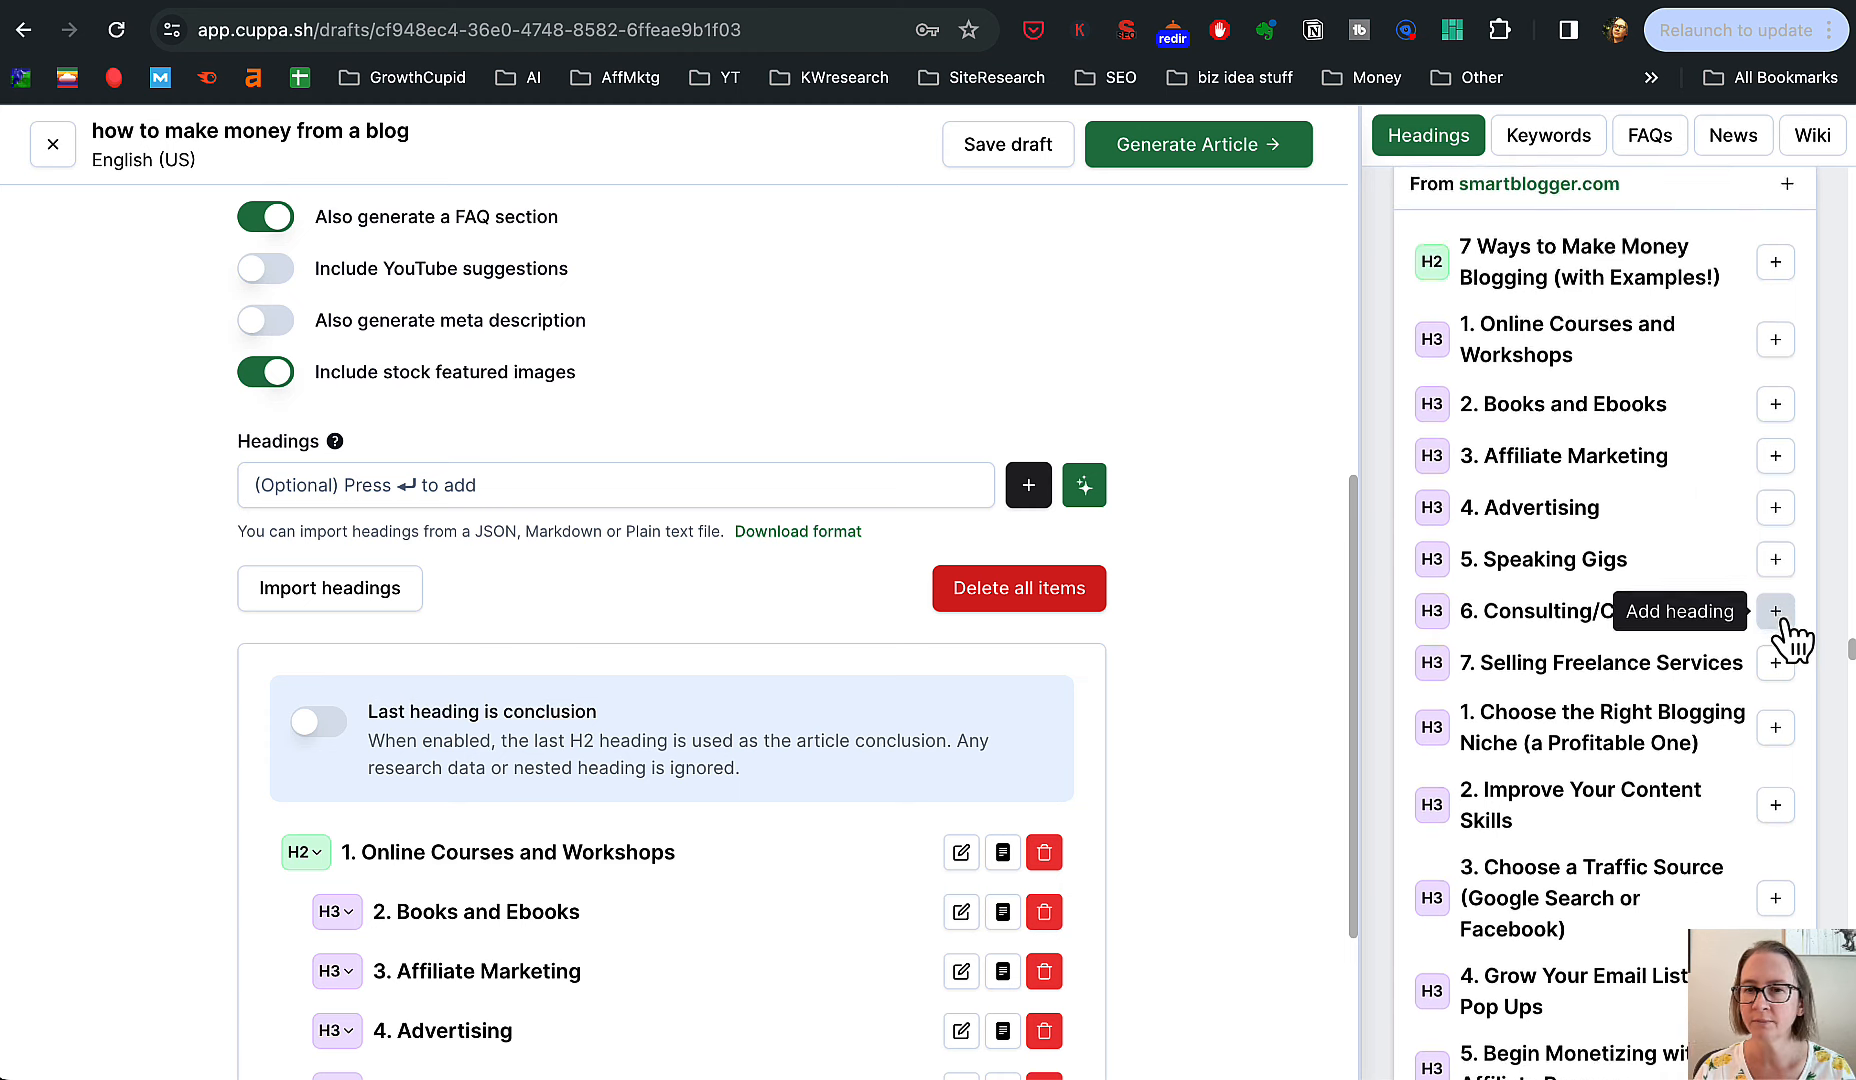
pyautogui.scroll(-12, 1781, 635)
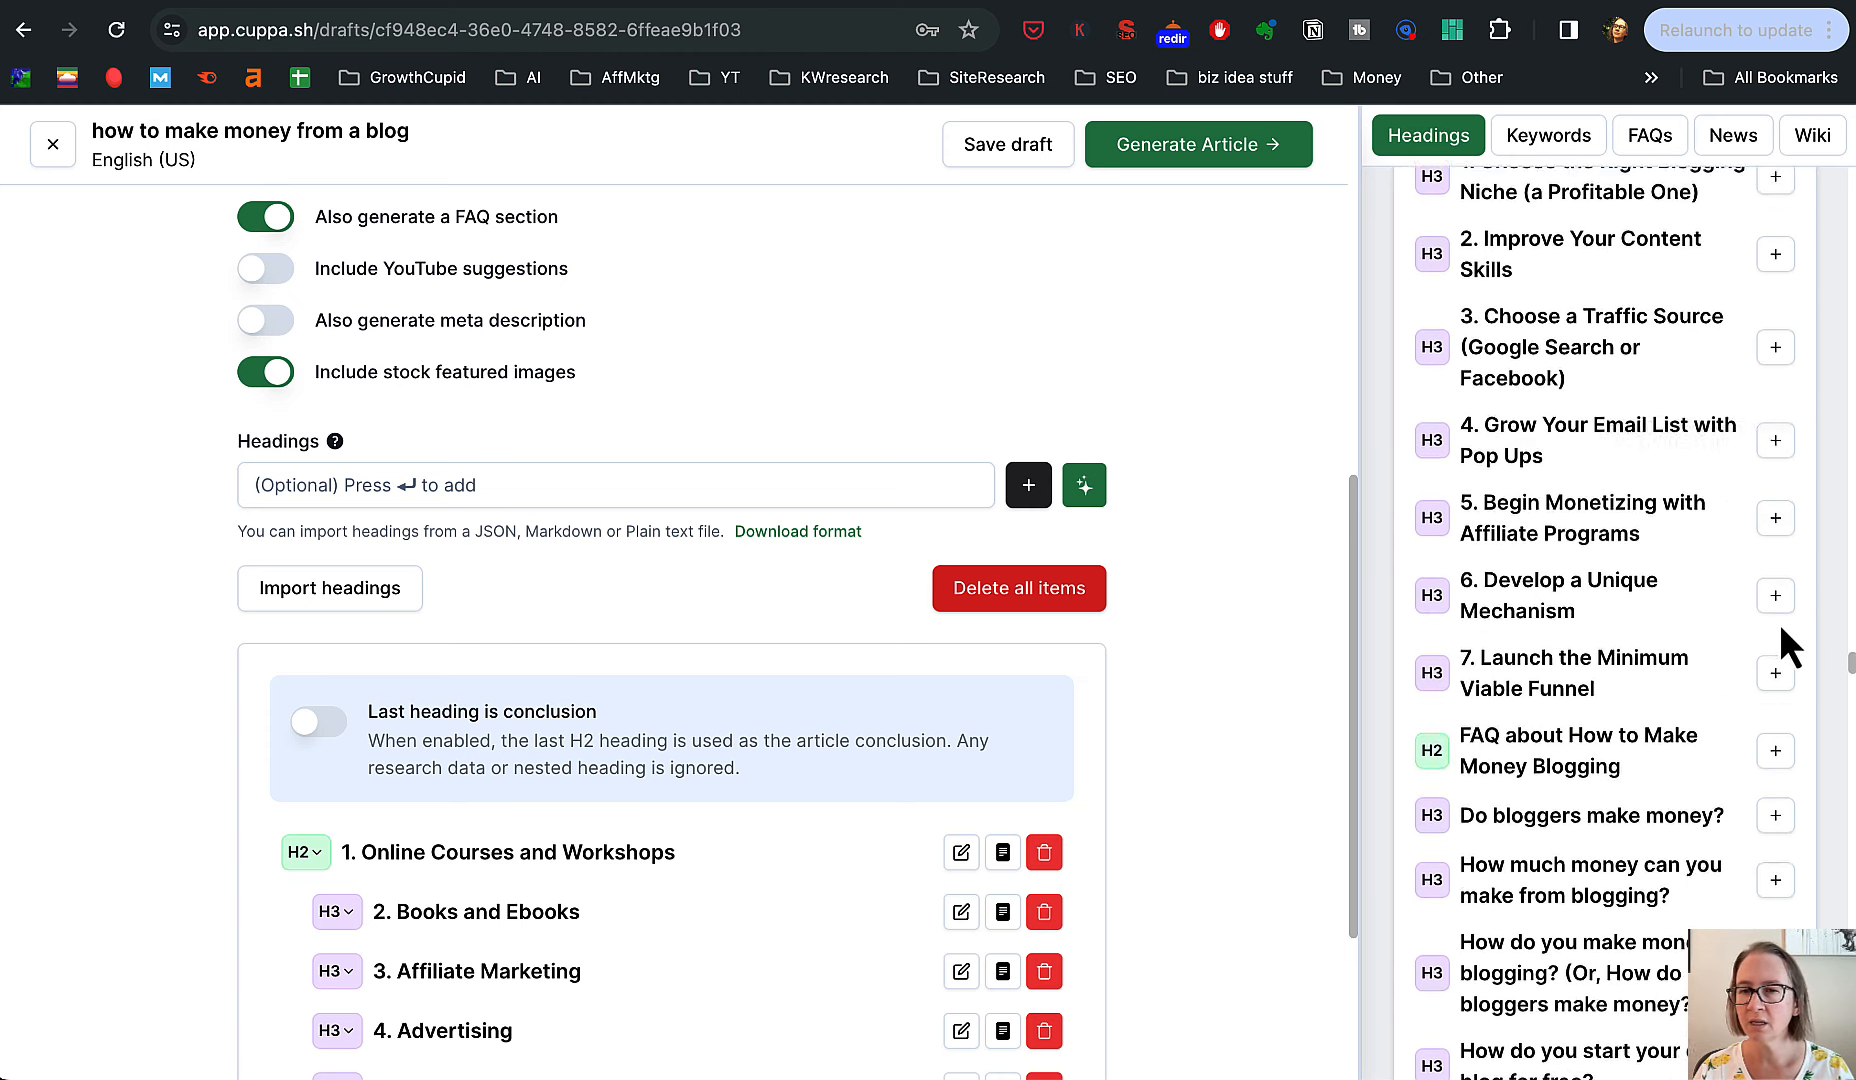
pyautogui.scroll(-5, 1785, 638)
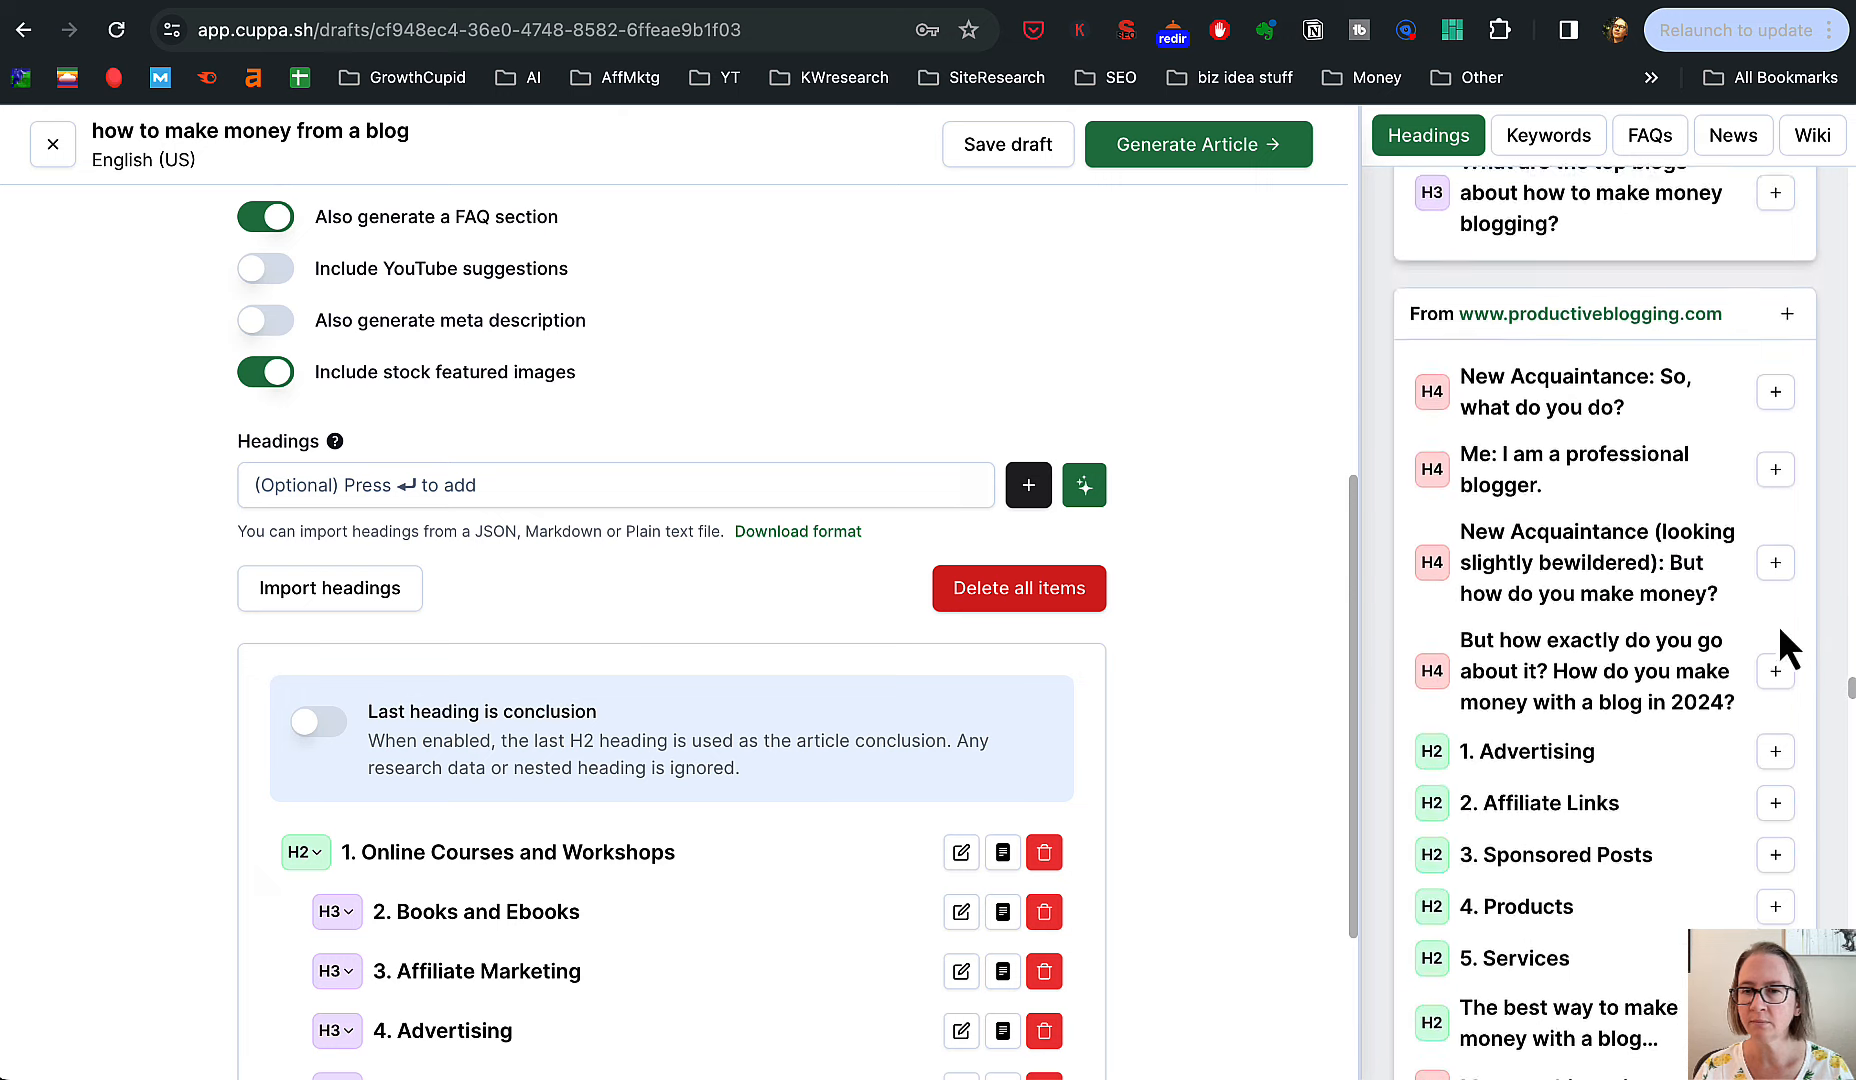
pyautogui.scroll(-3, 1119, 753)
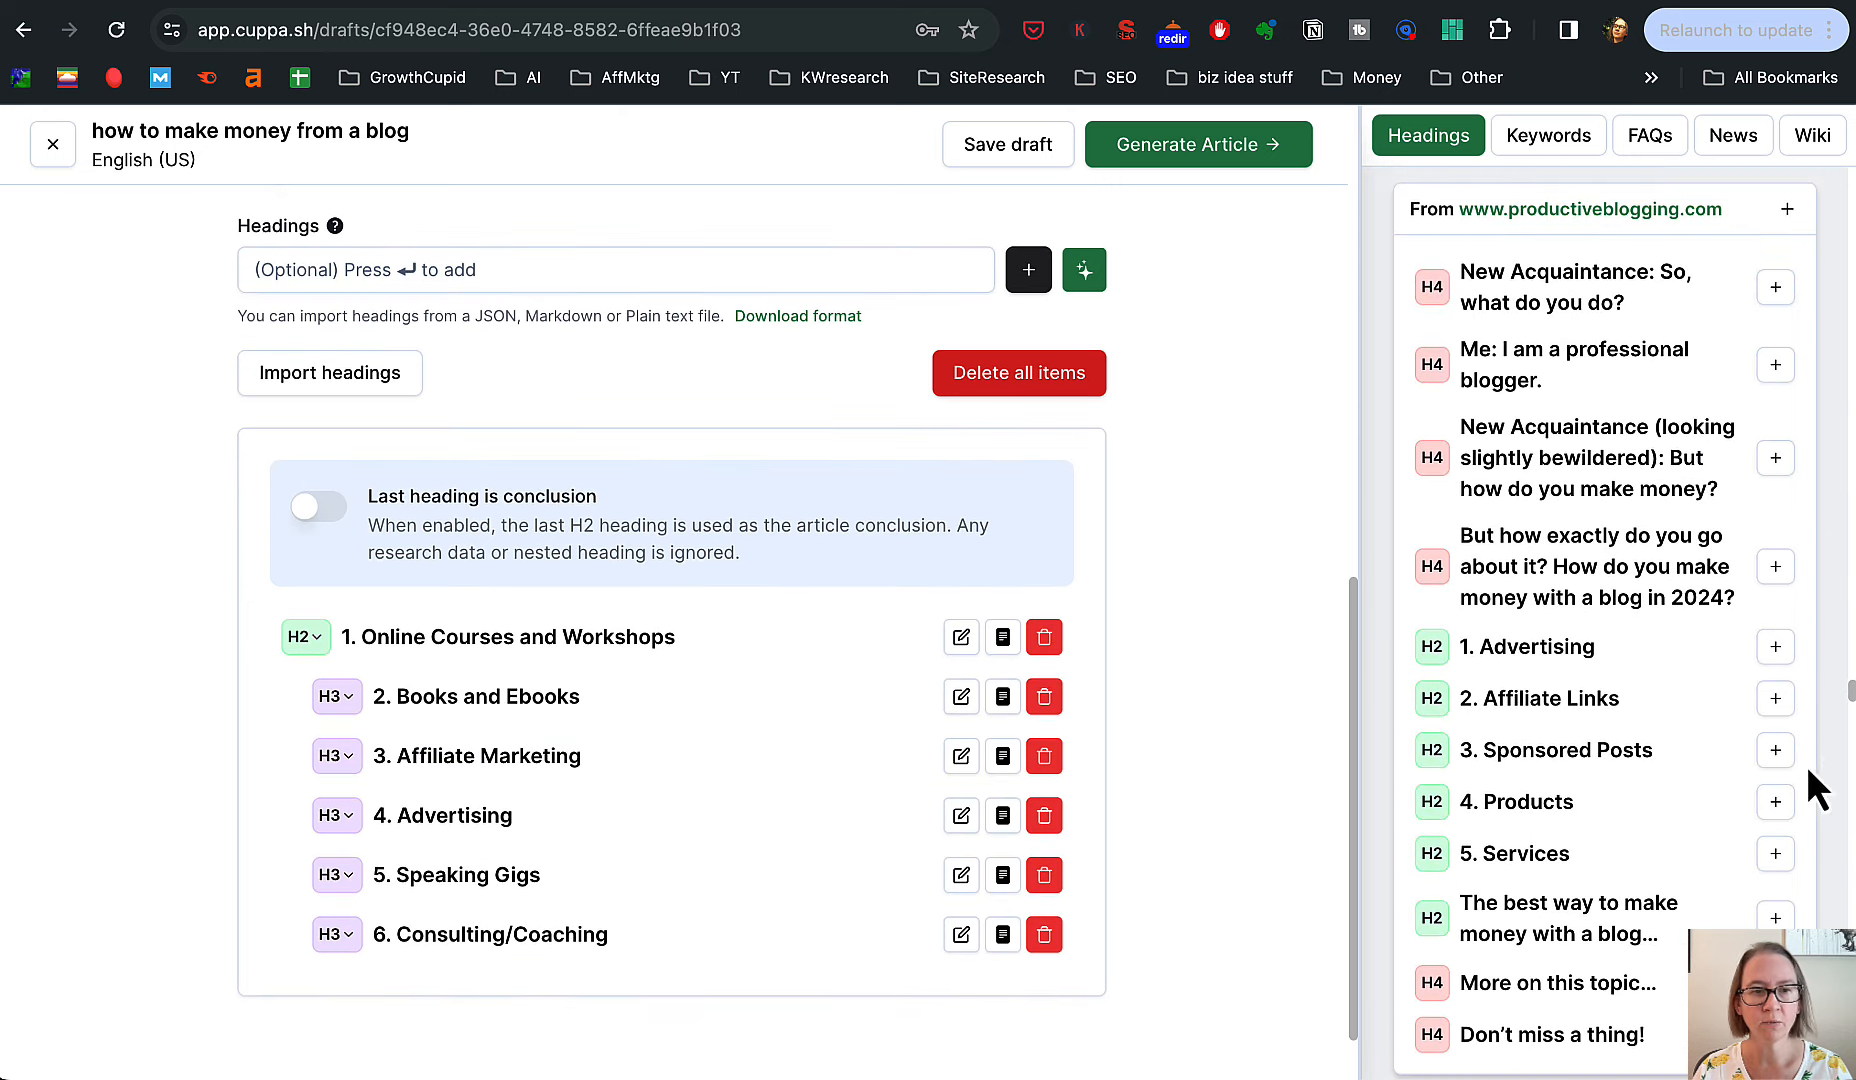
pyautogui.click(1778, 758)
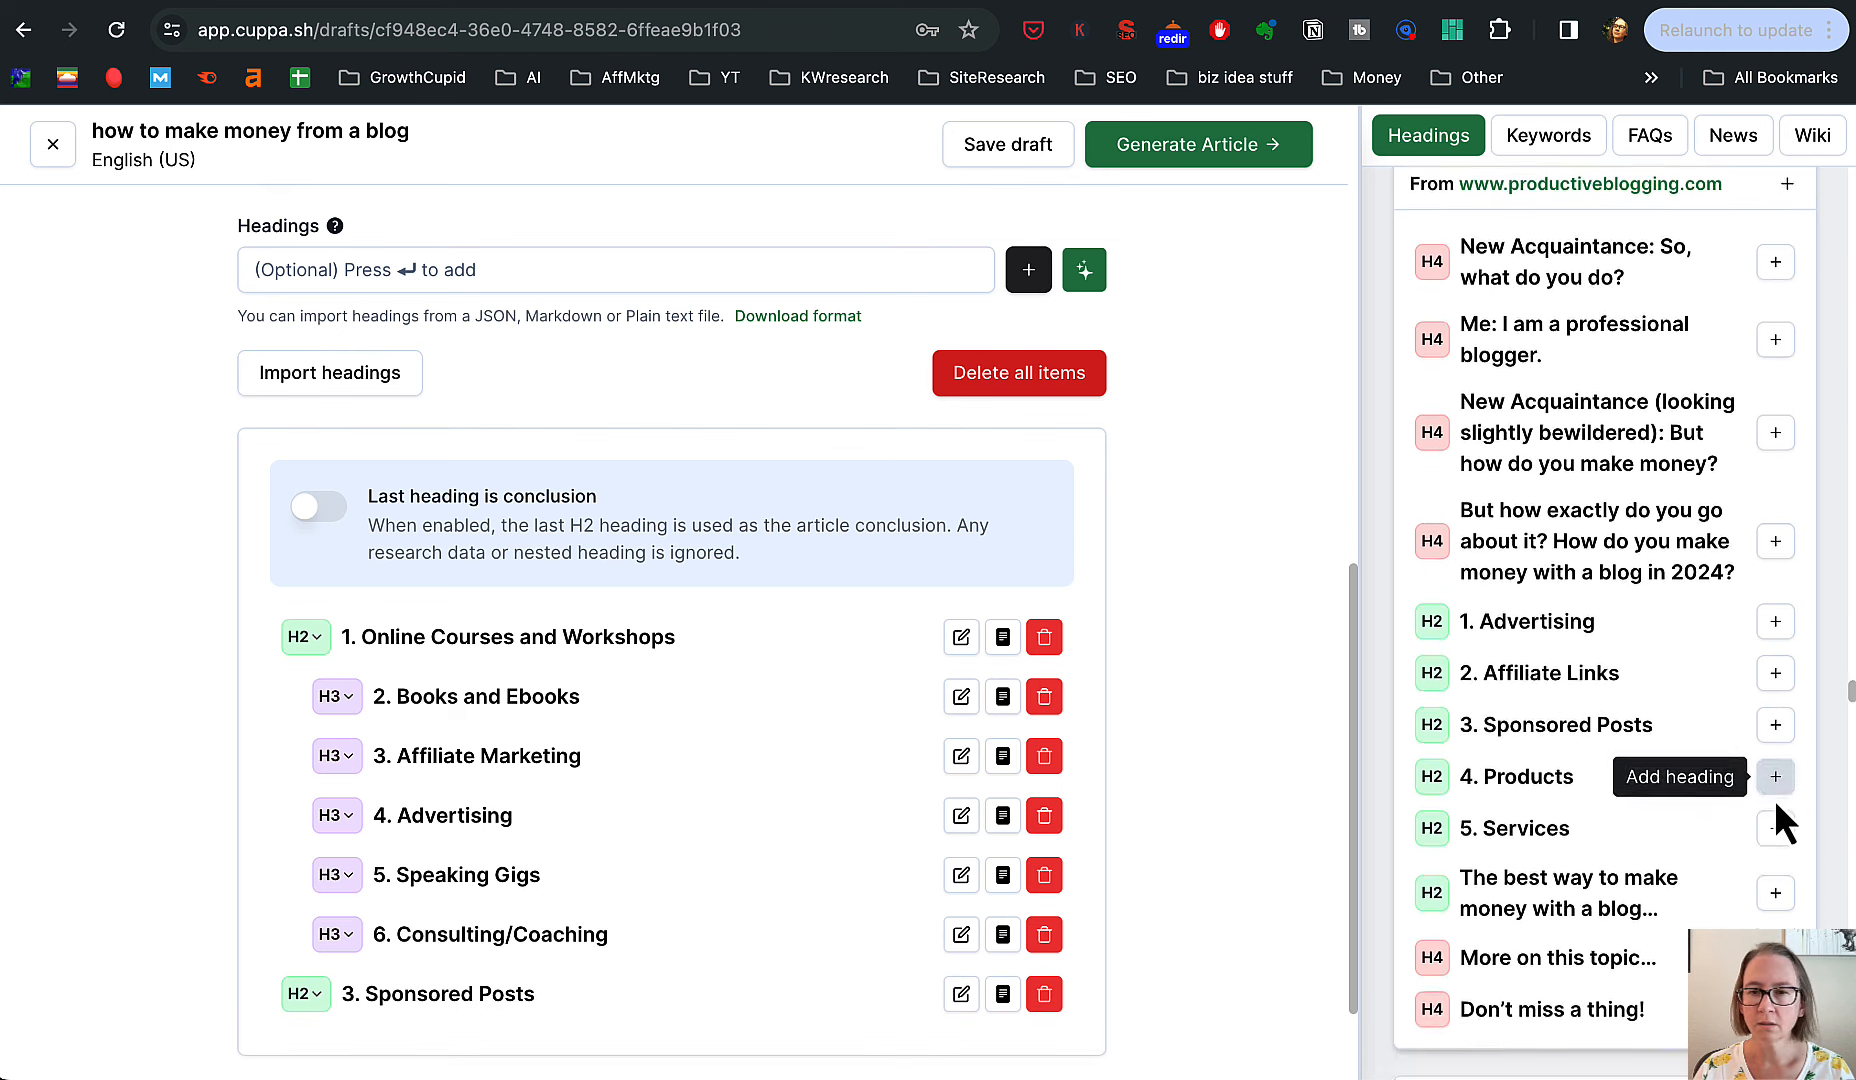
# - Add the "6. Create a membership community" heading from fiverr.com to the article's headings
pyautogui.scroll(-7, 1776, 805)
pyautogui.scroll(-2, 1776, 805)
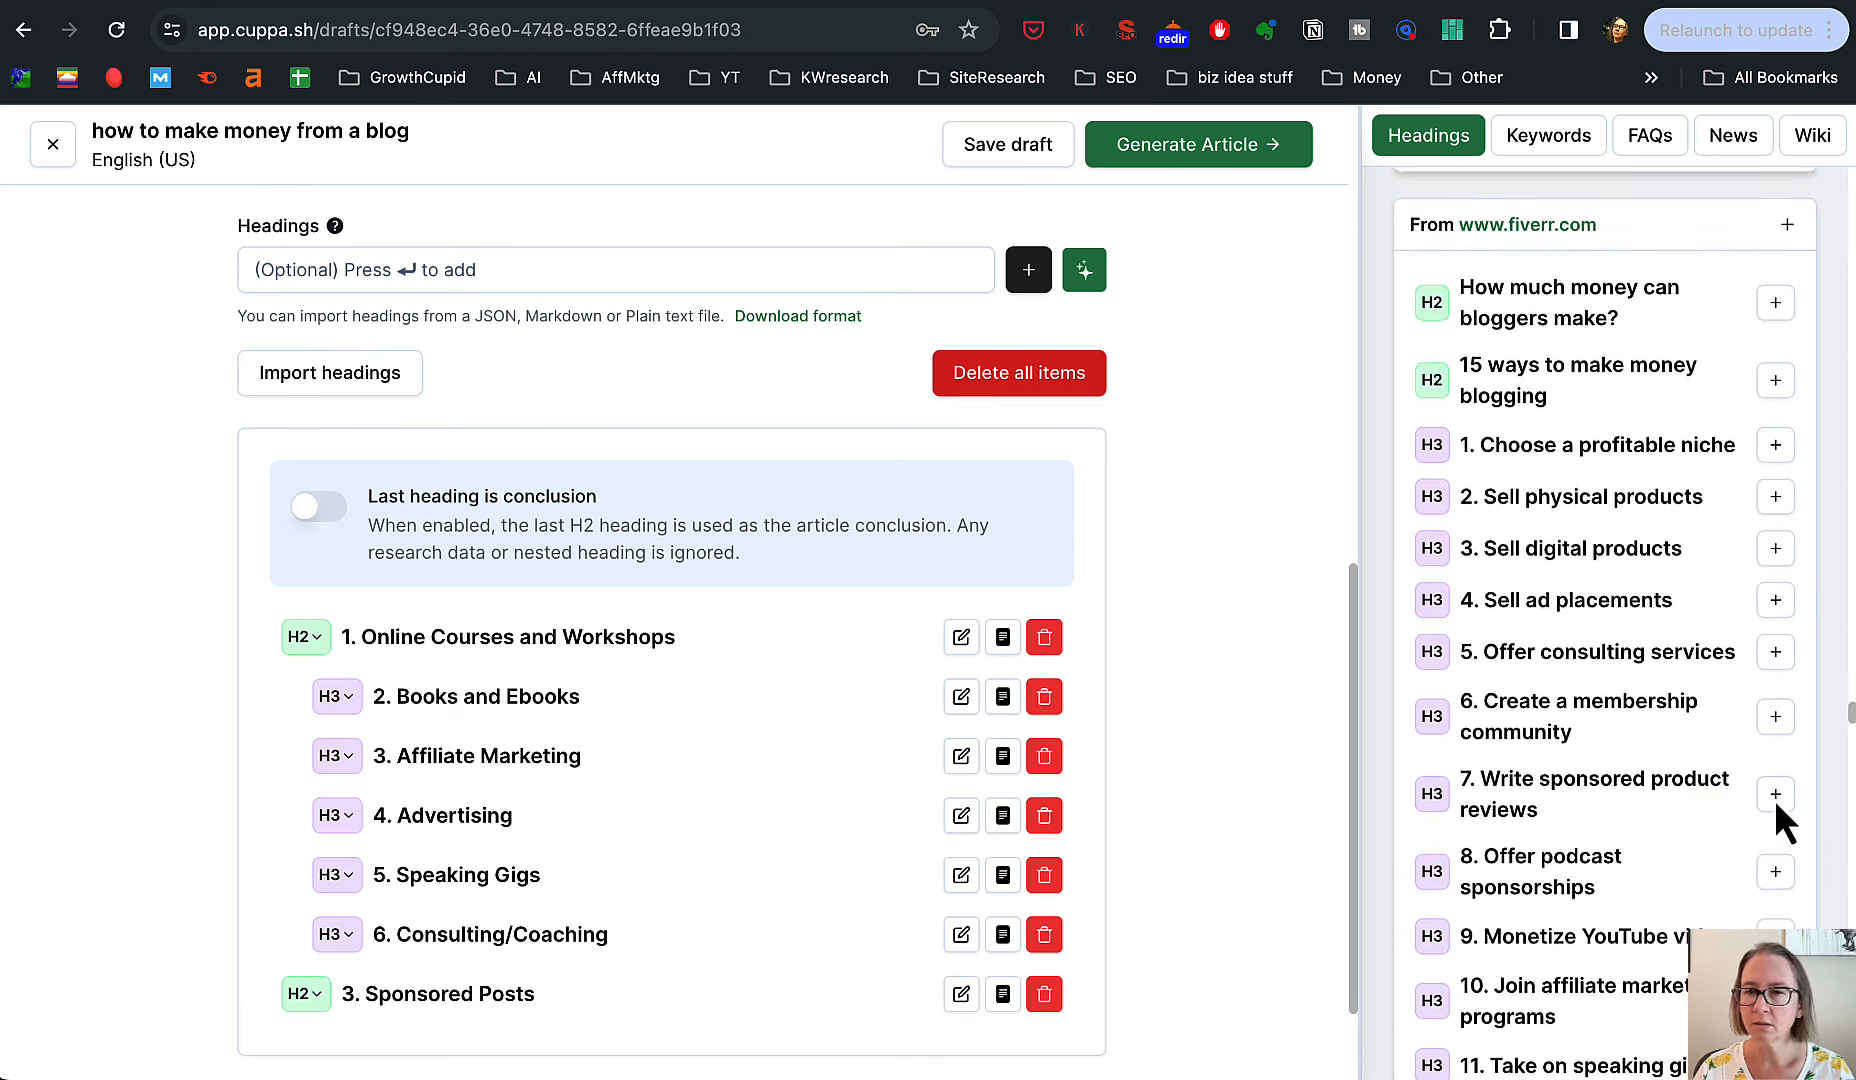
pyautogui.click(1775, 696)
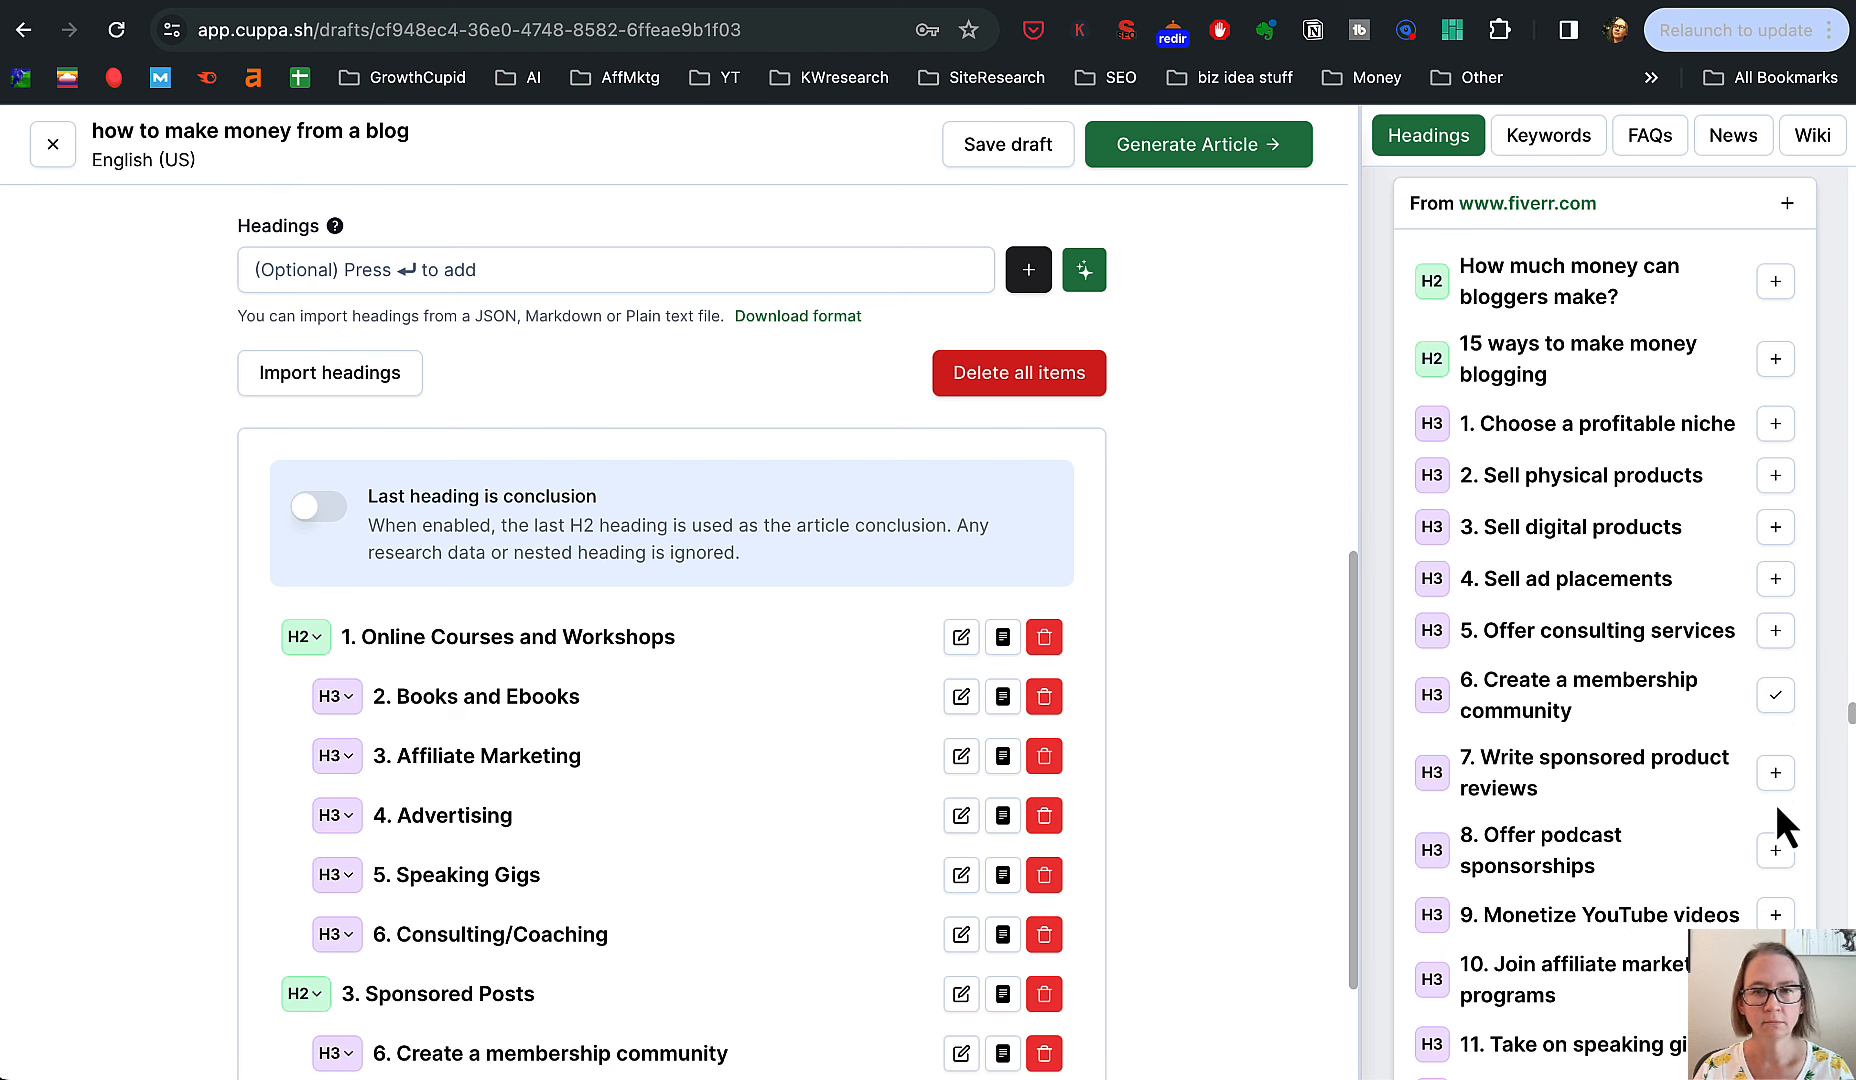
# - Change the Books and Ebooks, Affiliate Marketing, Advertising, Speaking Gigs and Consulting/Coaching headings in the article outline to level H2
pyautogui.scroll(-1, 1777, 808)
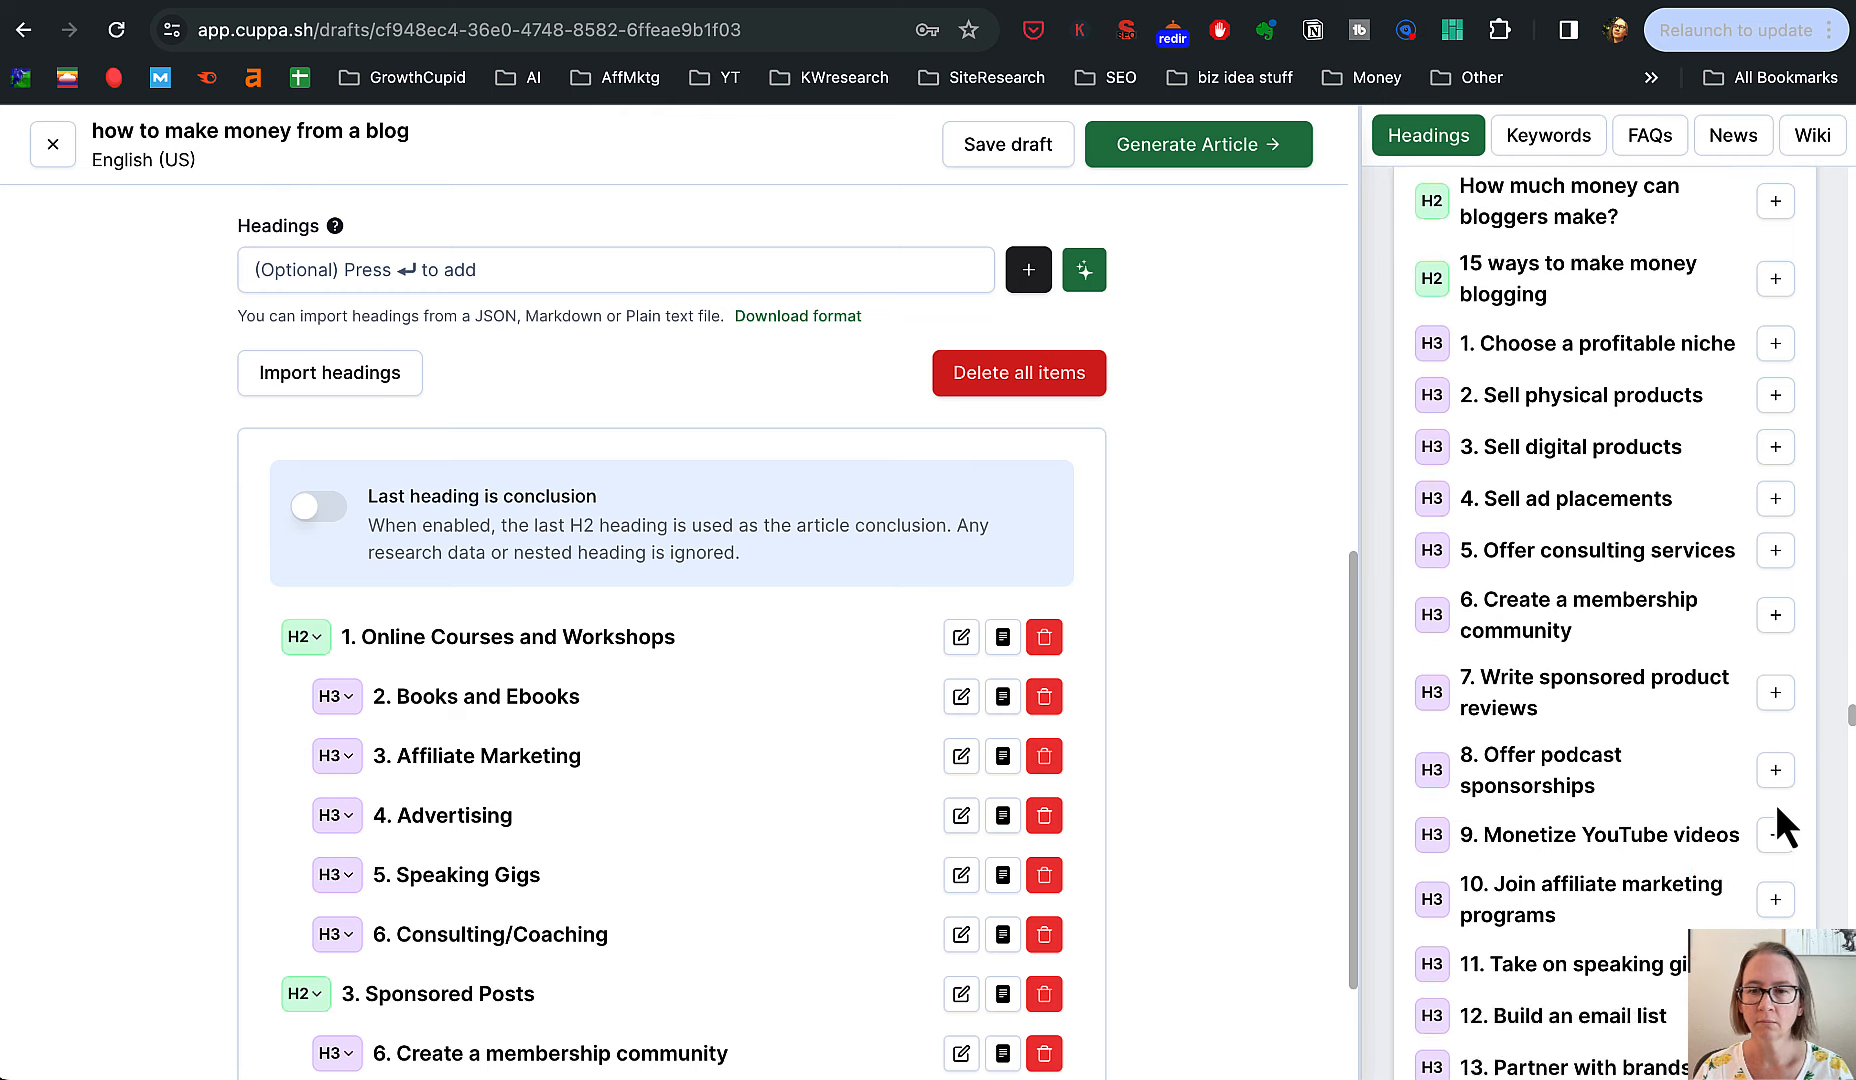
pyautogui.scroll(-2, 1775, 803)
pyautogui.scroll(-2, 1168, 654)
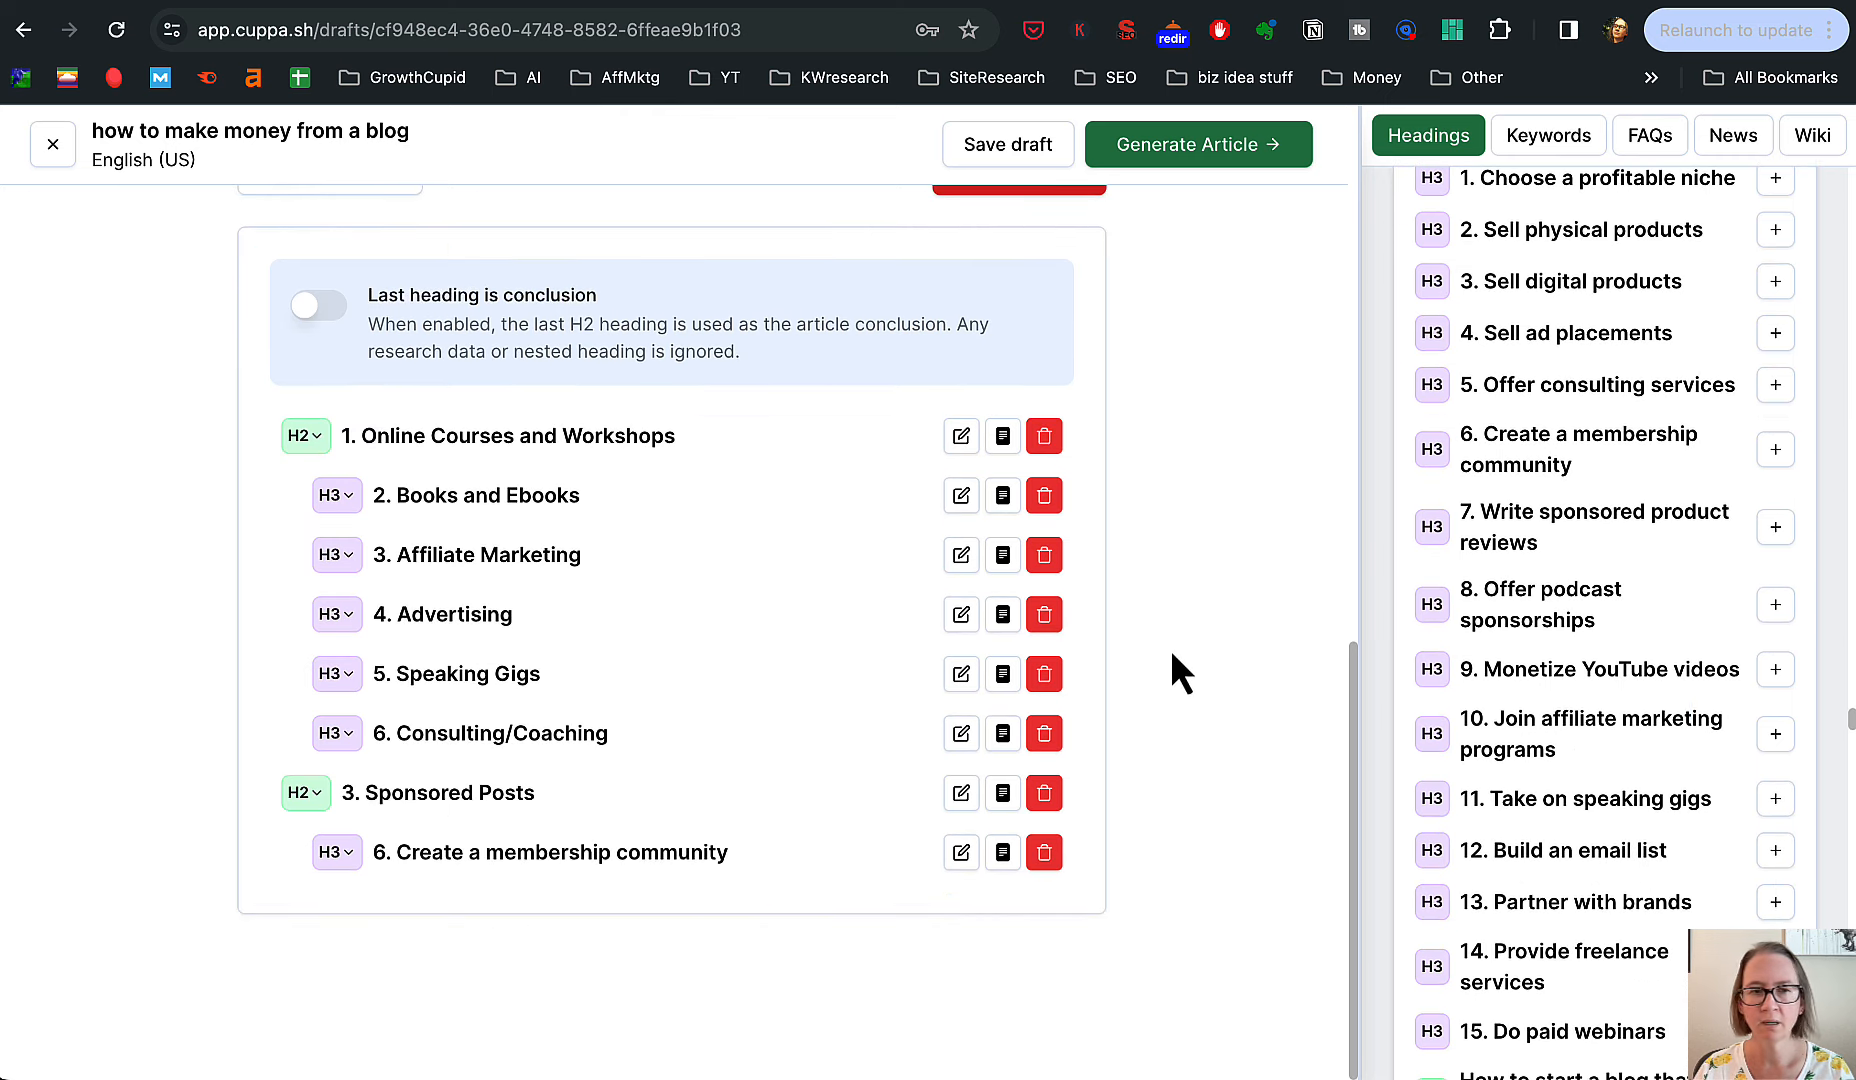
pyautogui.click(355, 500)
pyautogui.click(276, 552)
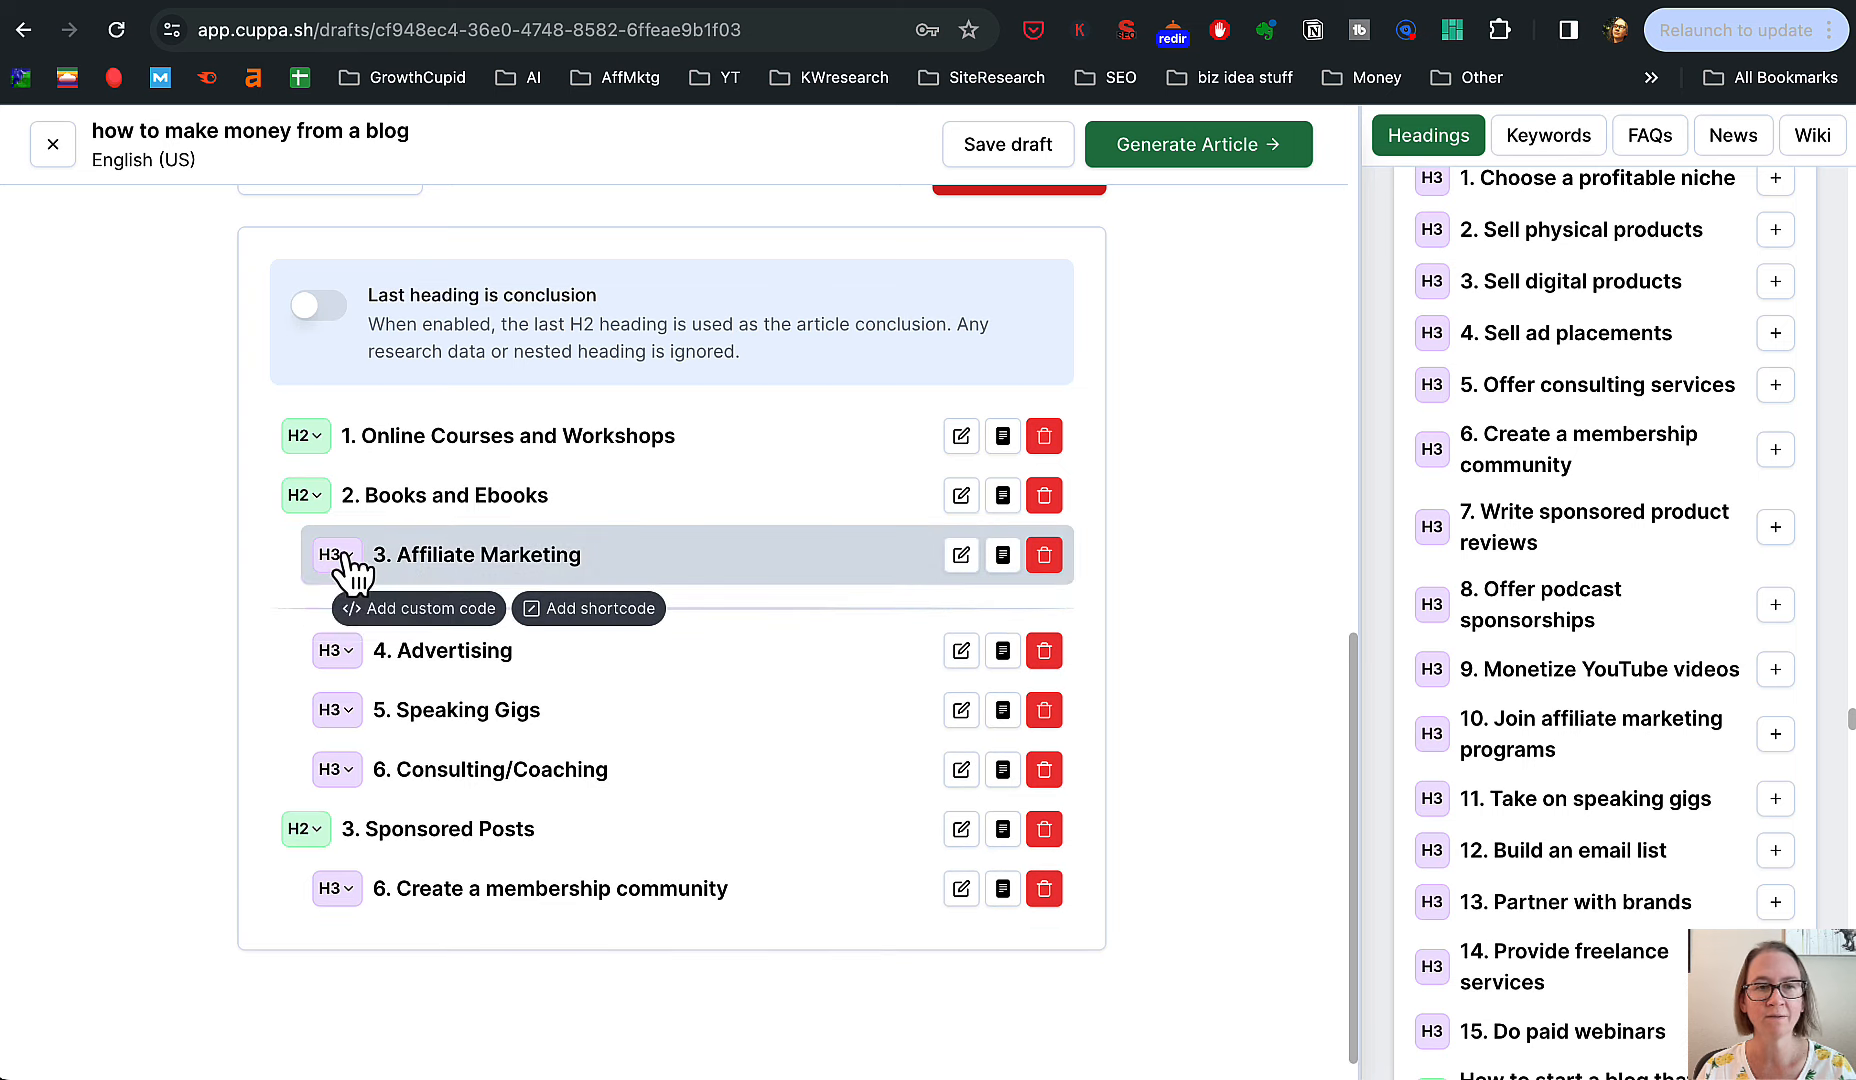
pyautogui.click(340, 556)
pyautogui.click(281, 613)
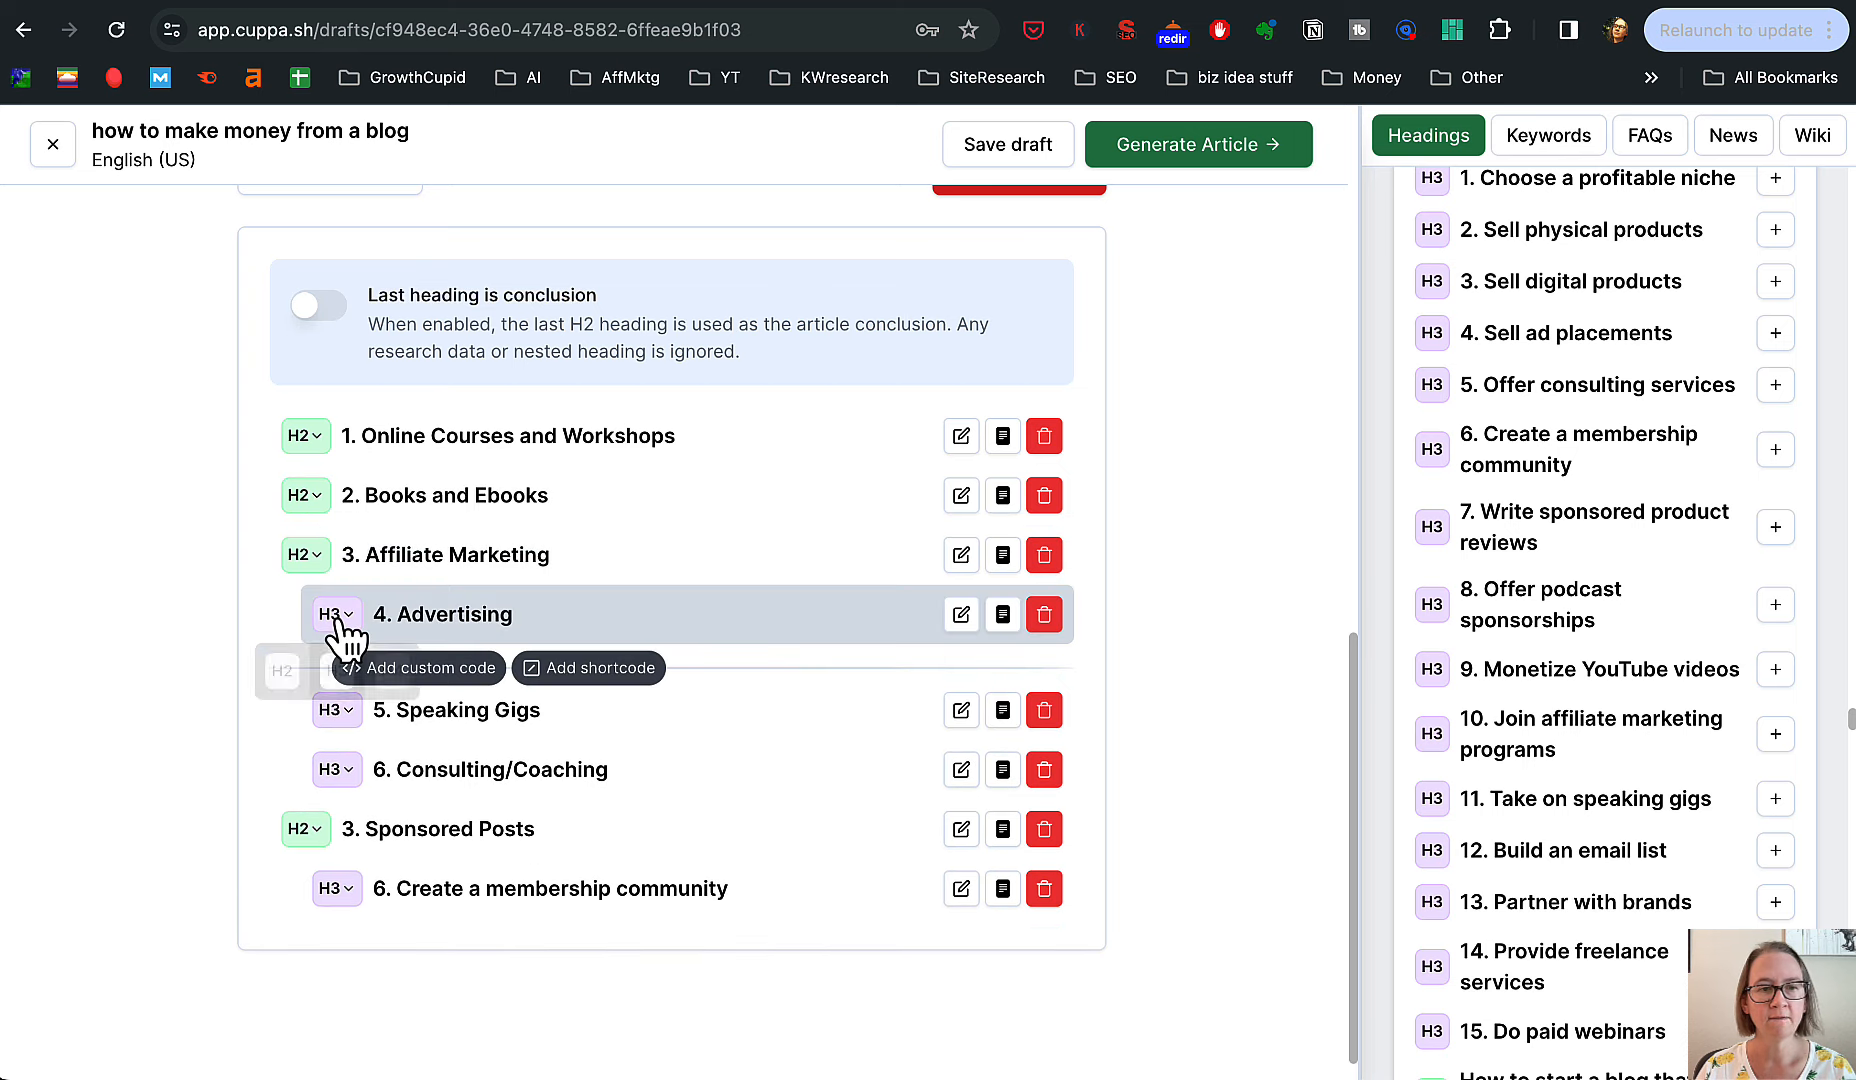
pyautogui.click(337, 614)
pyautogui.click(282, 668)
pyautogui.click(337, 673)
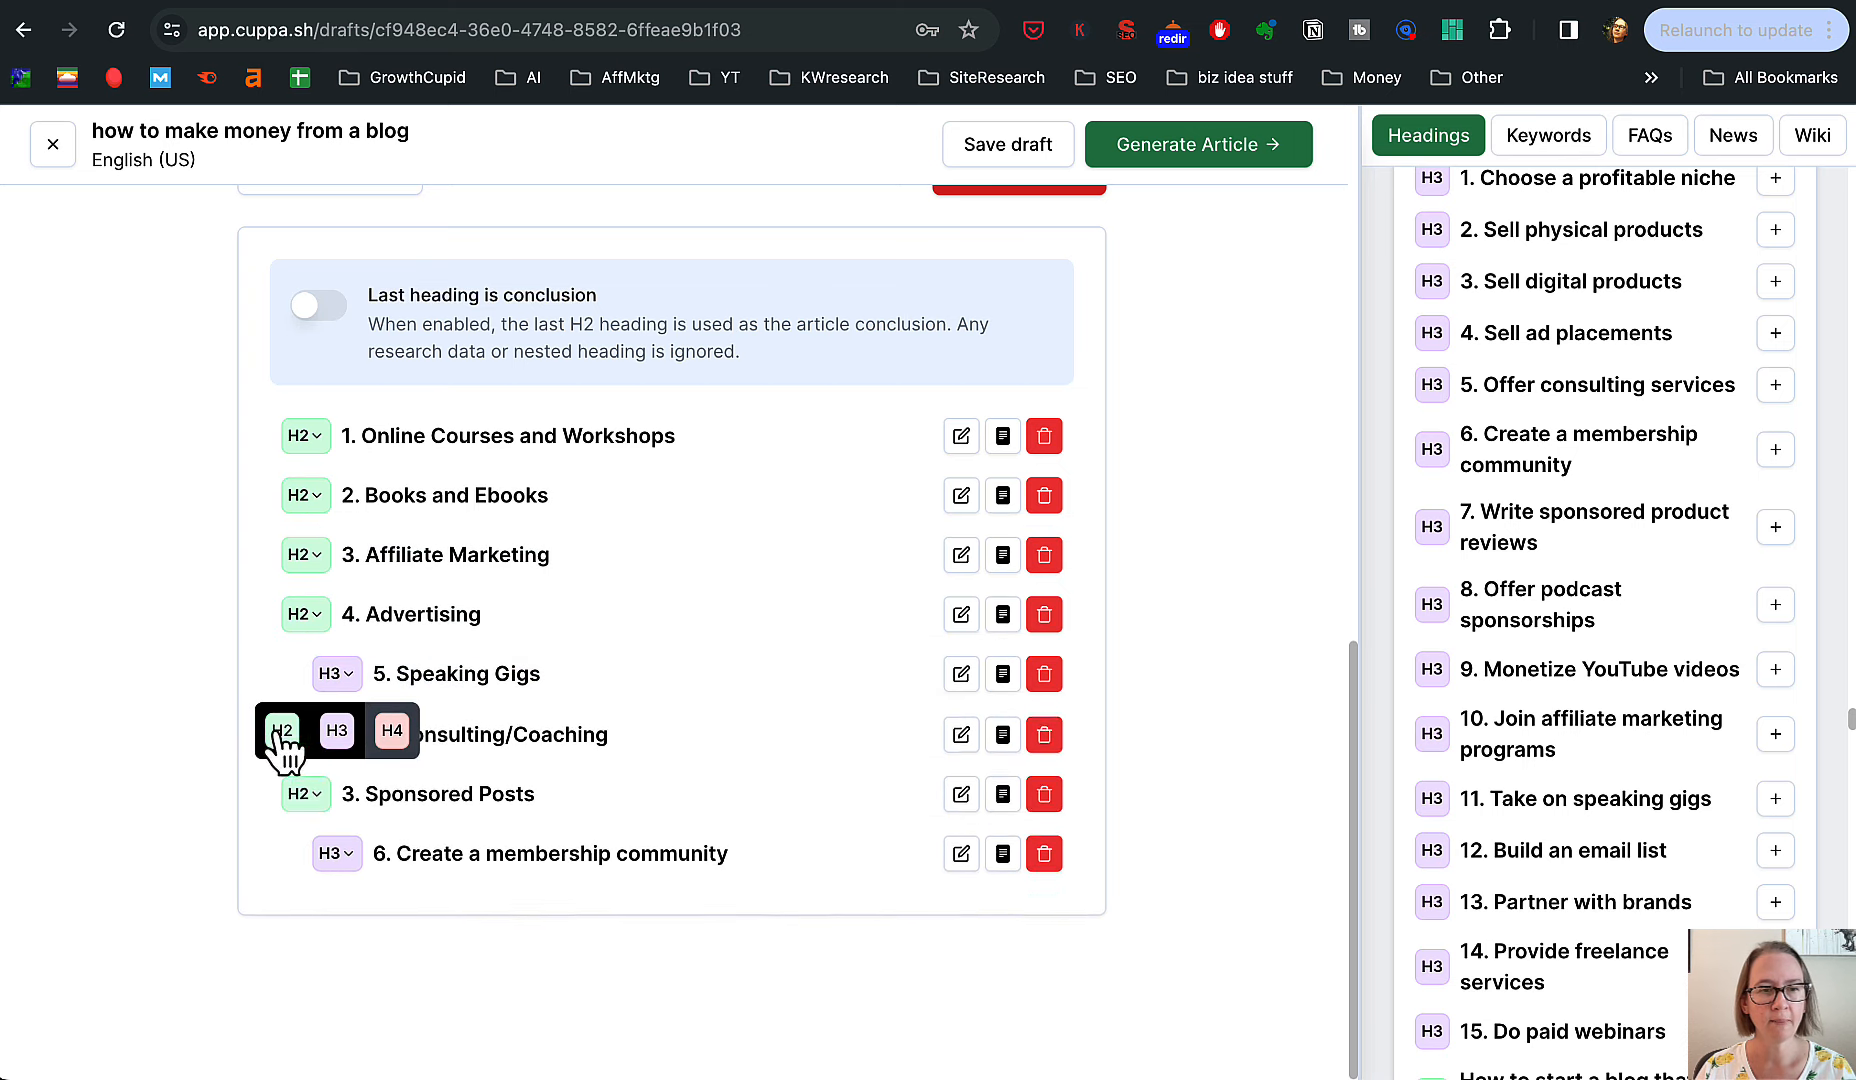
pyautogui.click(281, 733)
pyautogui.click(337, 733)
pyautogui.click(290, 792)
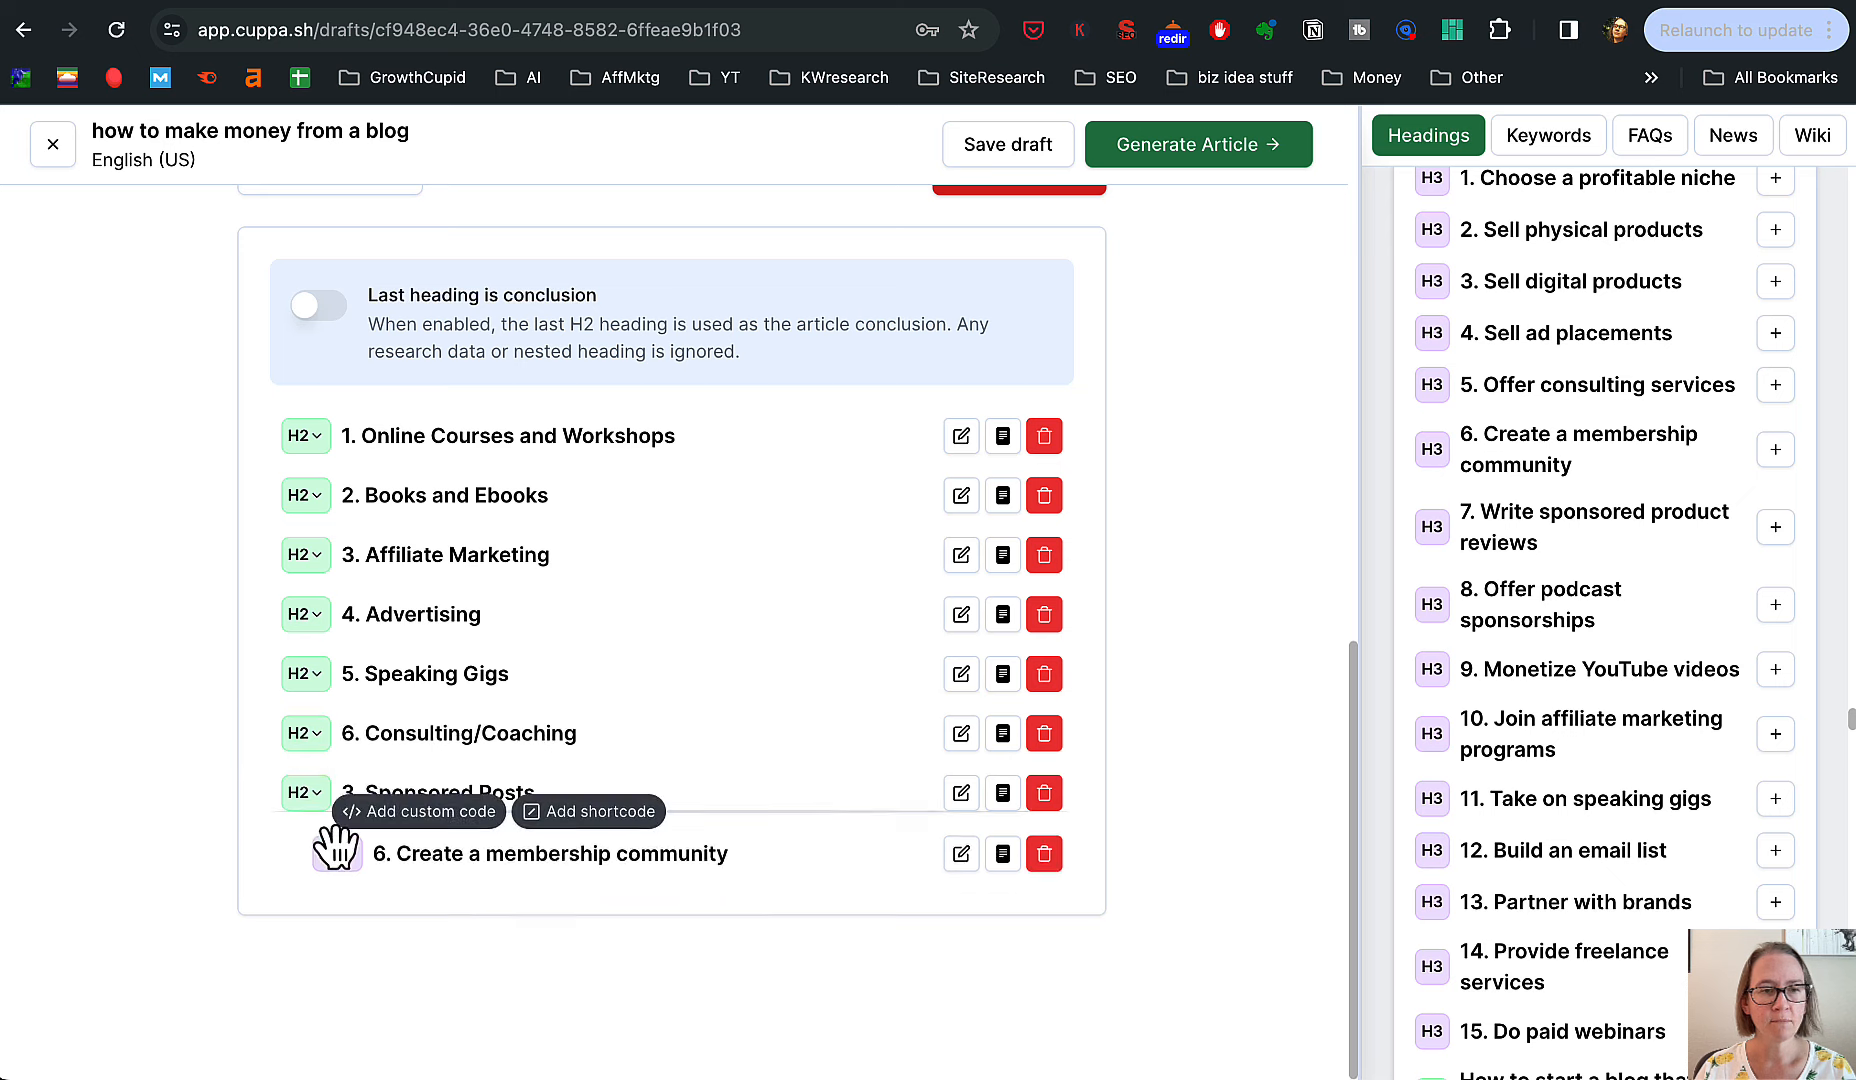
pyautogui.moveTo(336, 845); pyautogui.dragTo(338, 855)
pyautogui.click(344, 903)
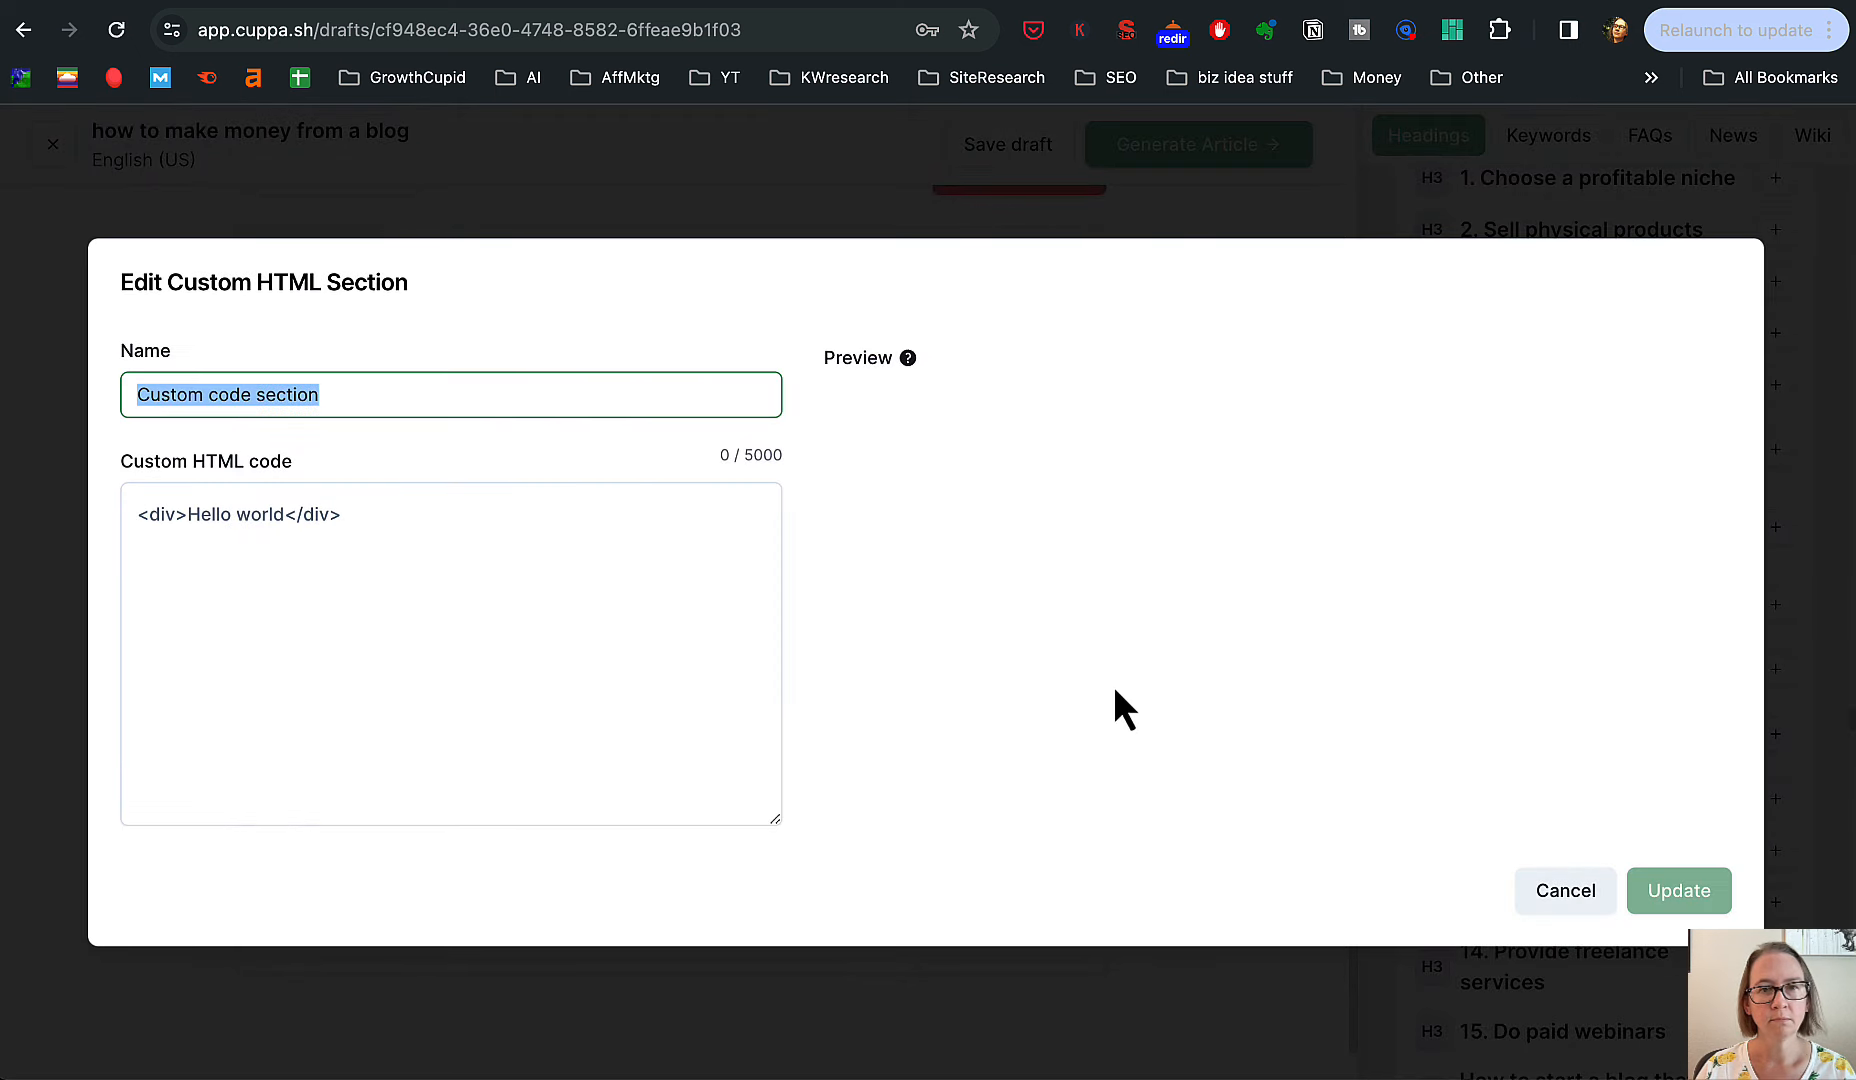
pyautogui.click(1568, 893)
# - Change the "Create a membership community" heading in the article outline to level H2
pyautogui.click(347, 853)
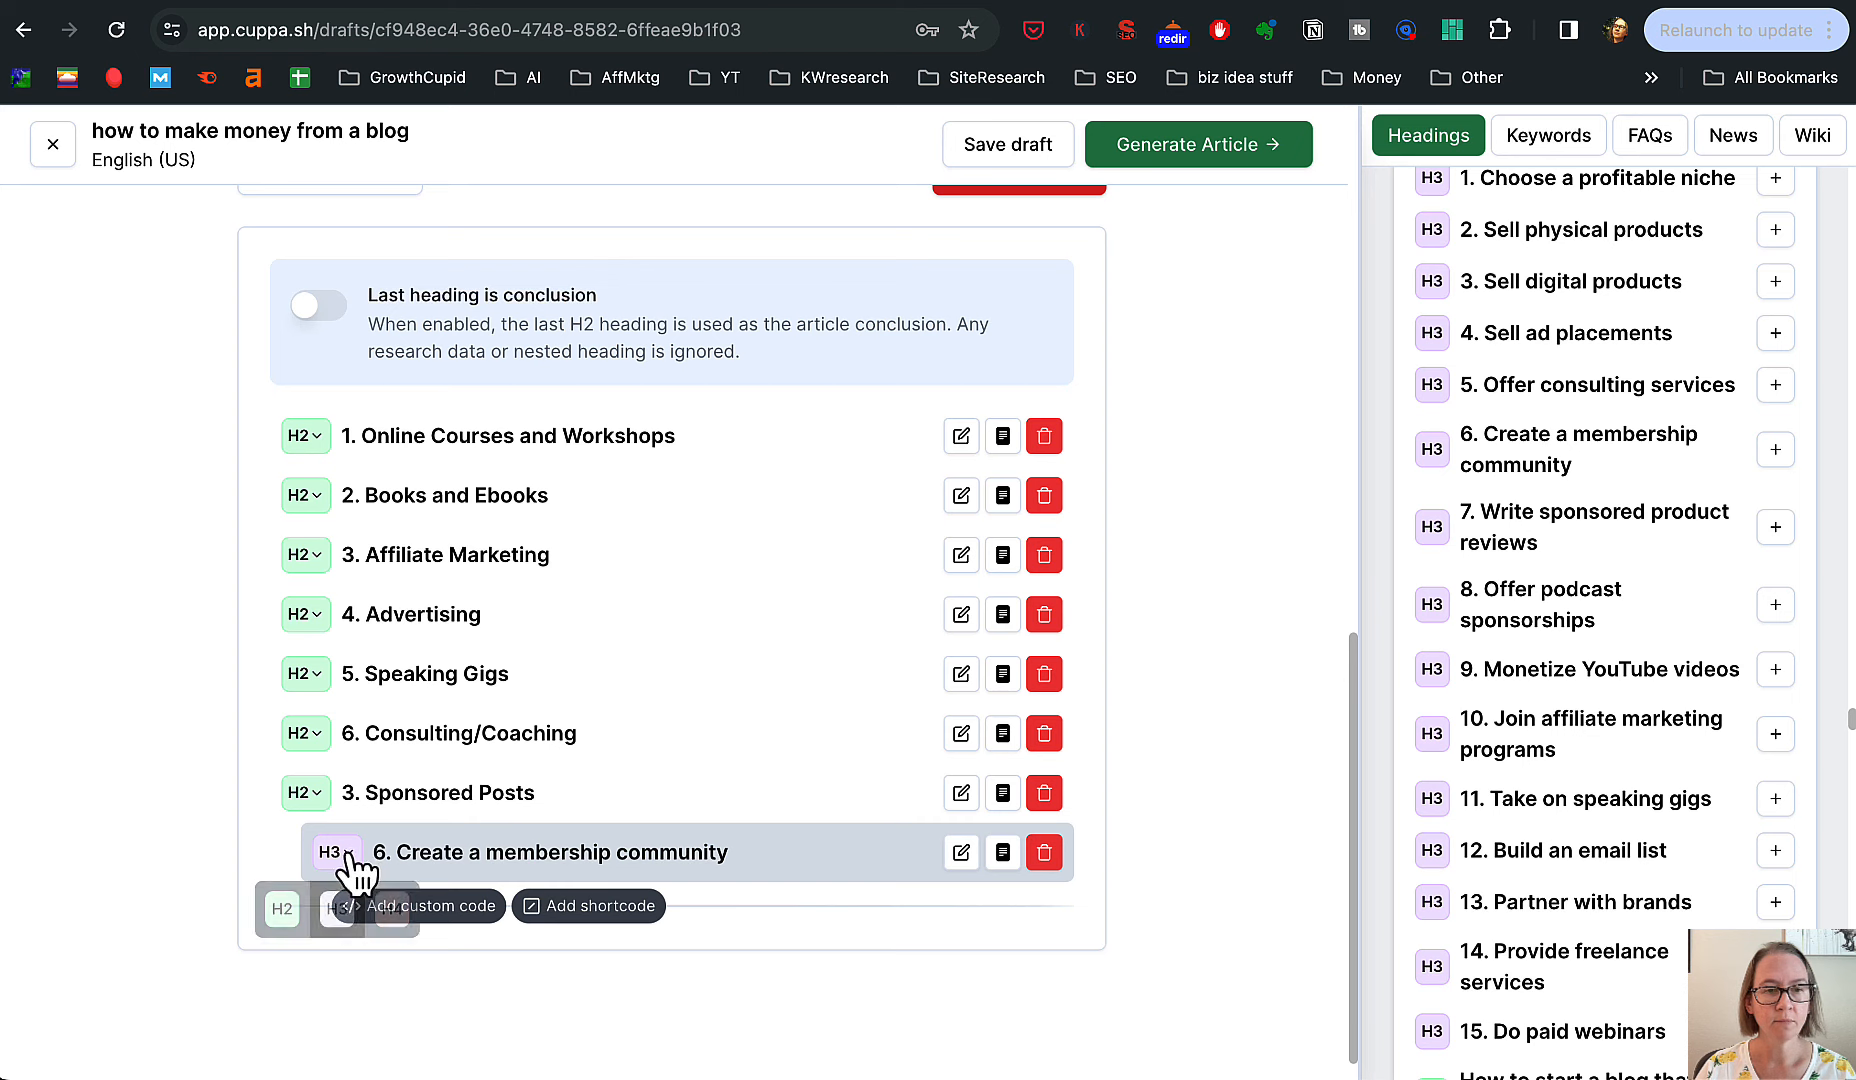
pyautogui.click(282, 908)
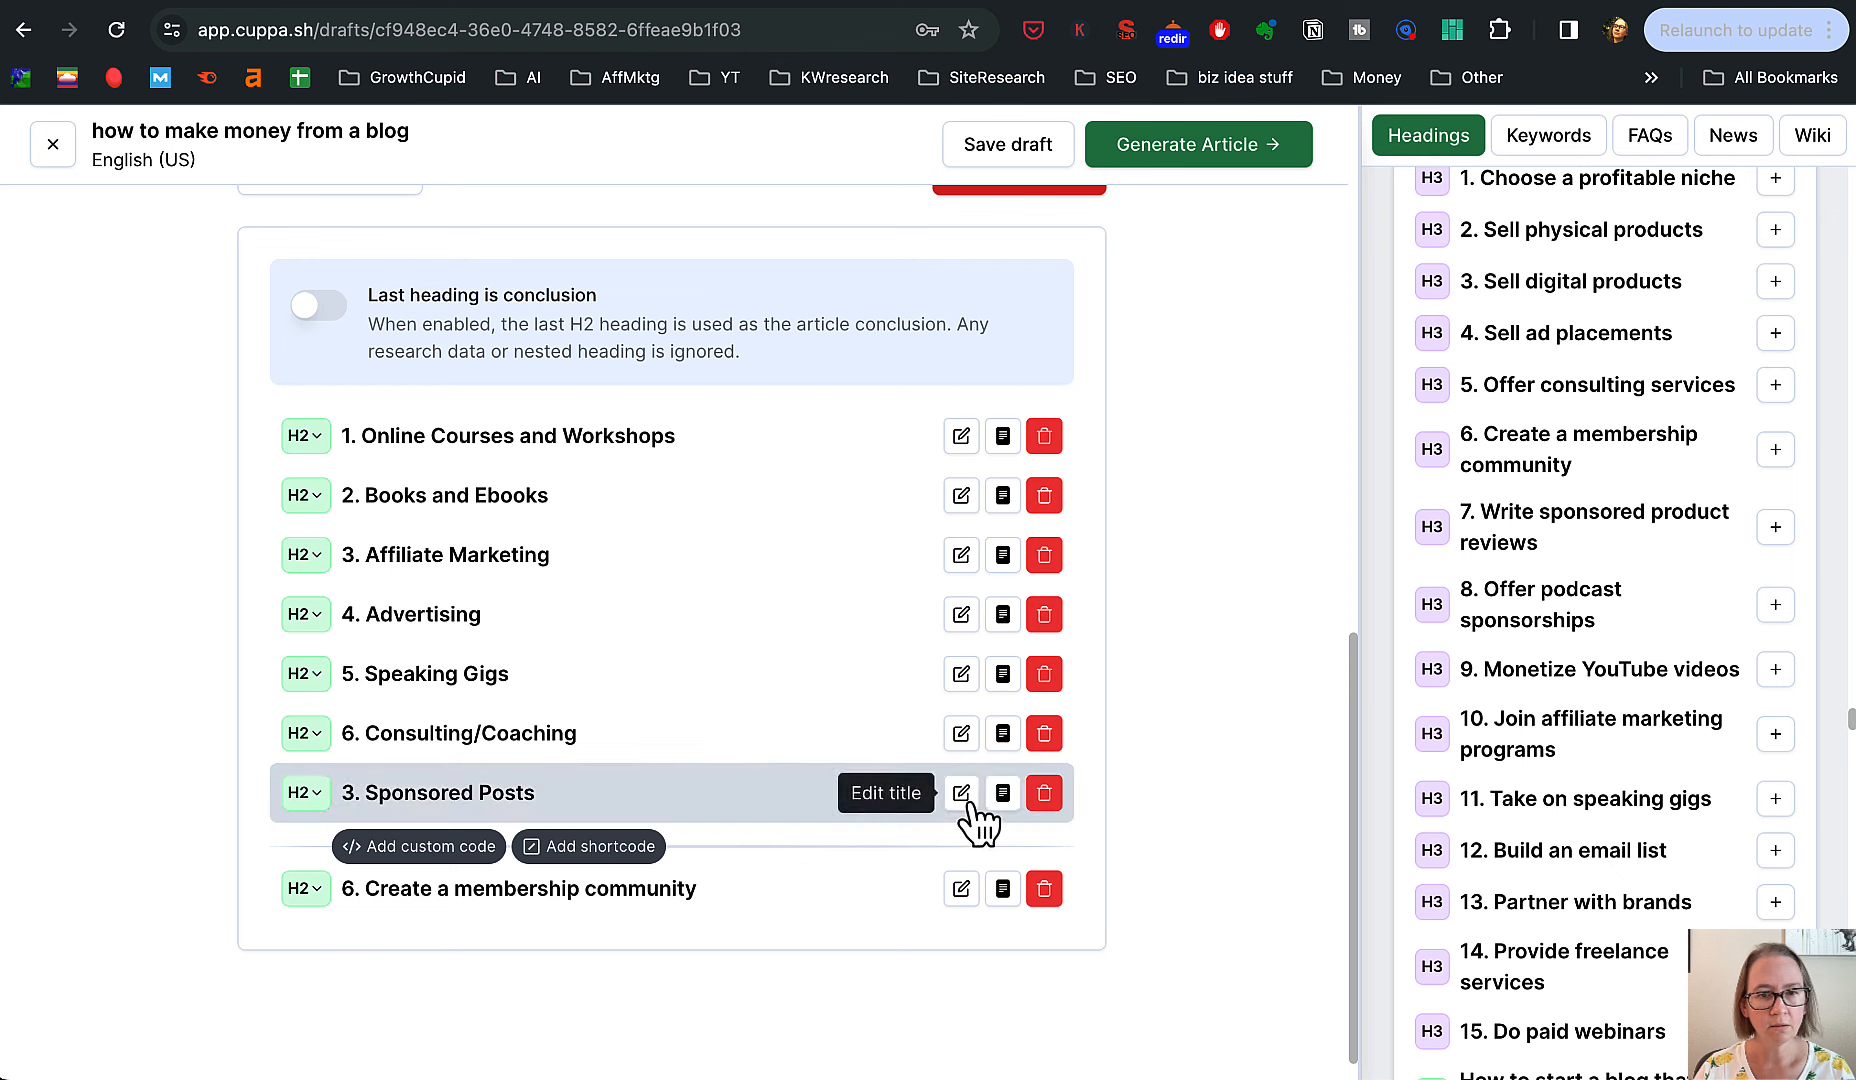
# - Renumber the last two headings so they read "7. Sponsored Posts" and "8. Create a membership community"
pyautogui.click(963, 795)
pyautogui.moveTo(368, 797); pyautogui.dragTo(348, 795)
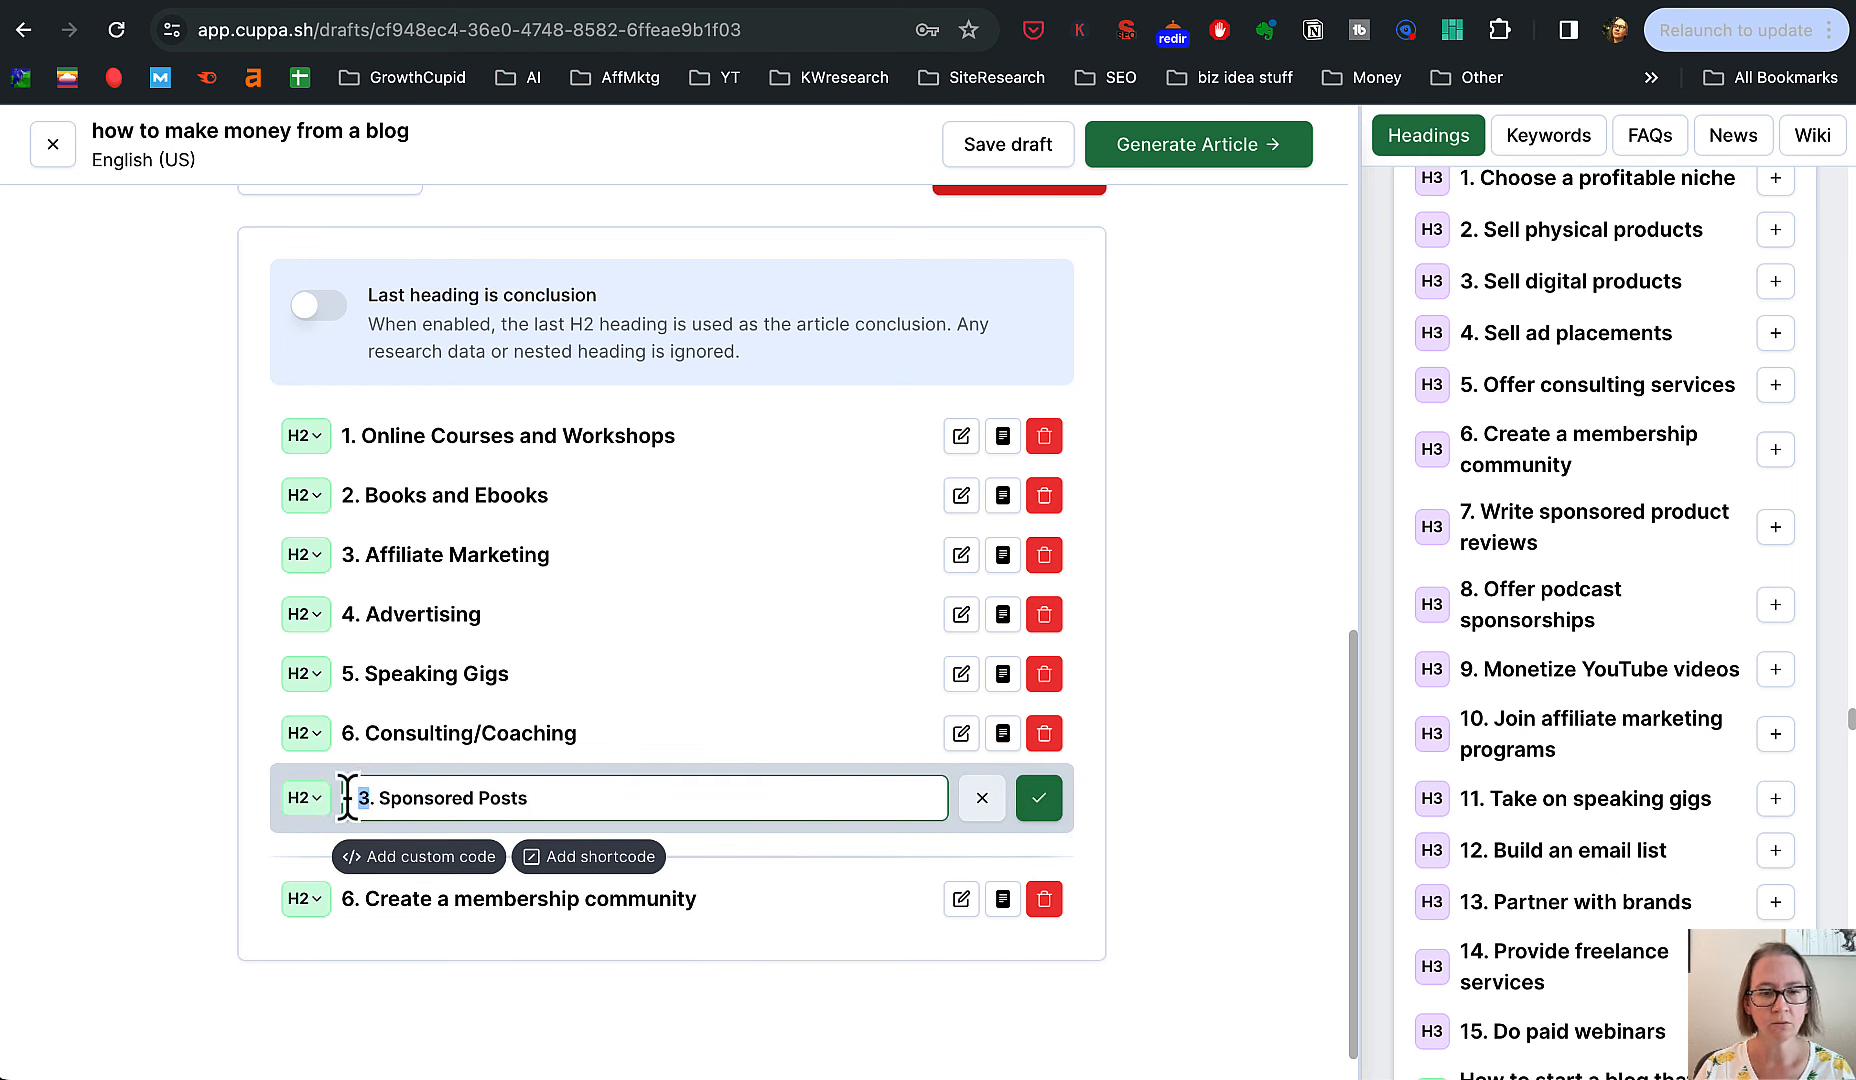
pyautogui.write('7')
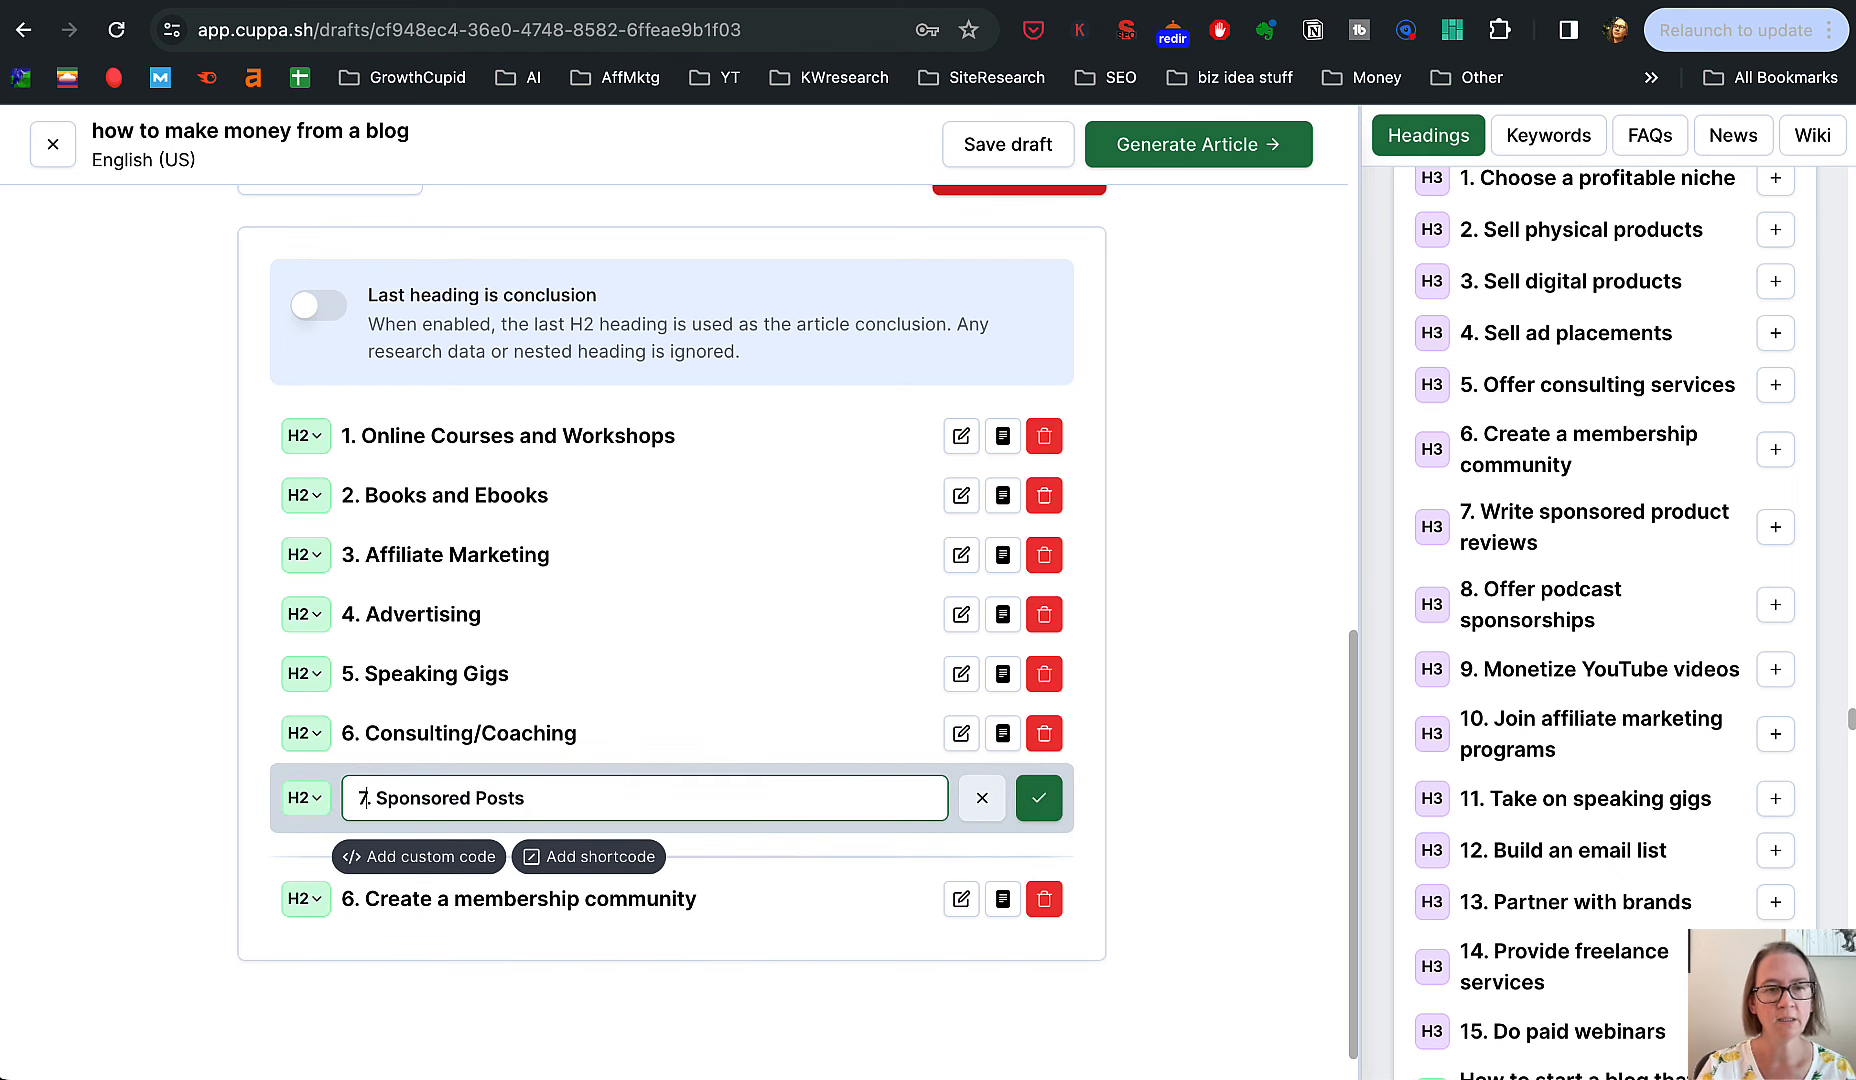
pyautogui.click(1040, 800)
pyautogui.click(961, 857)
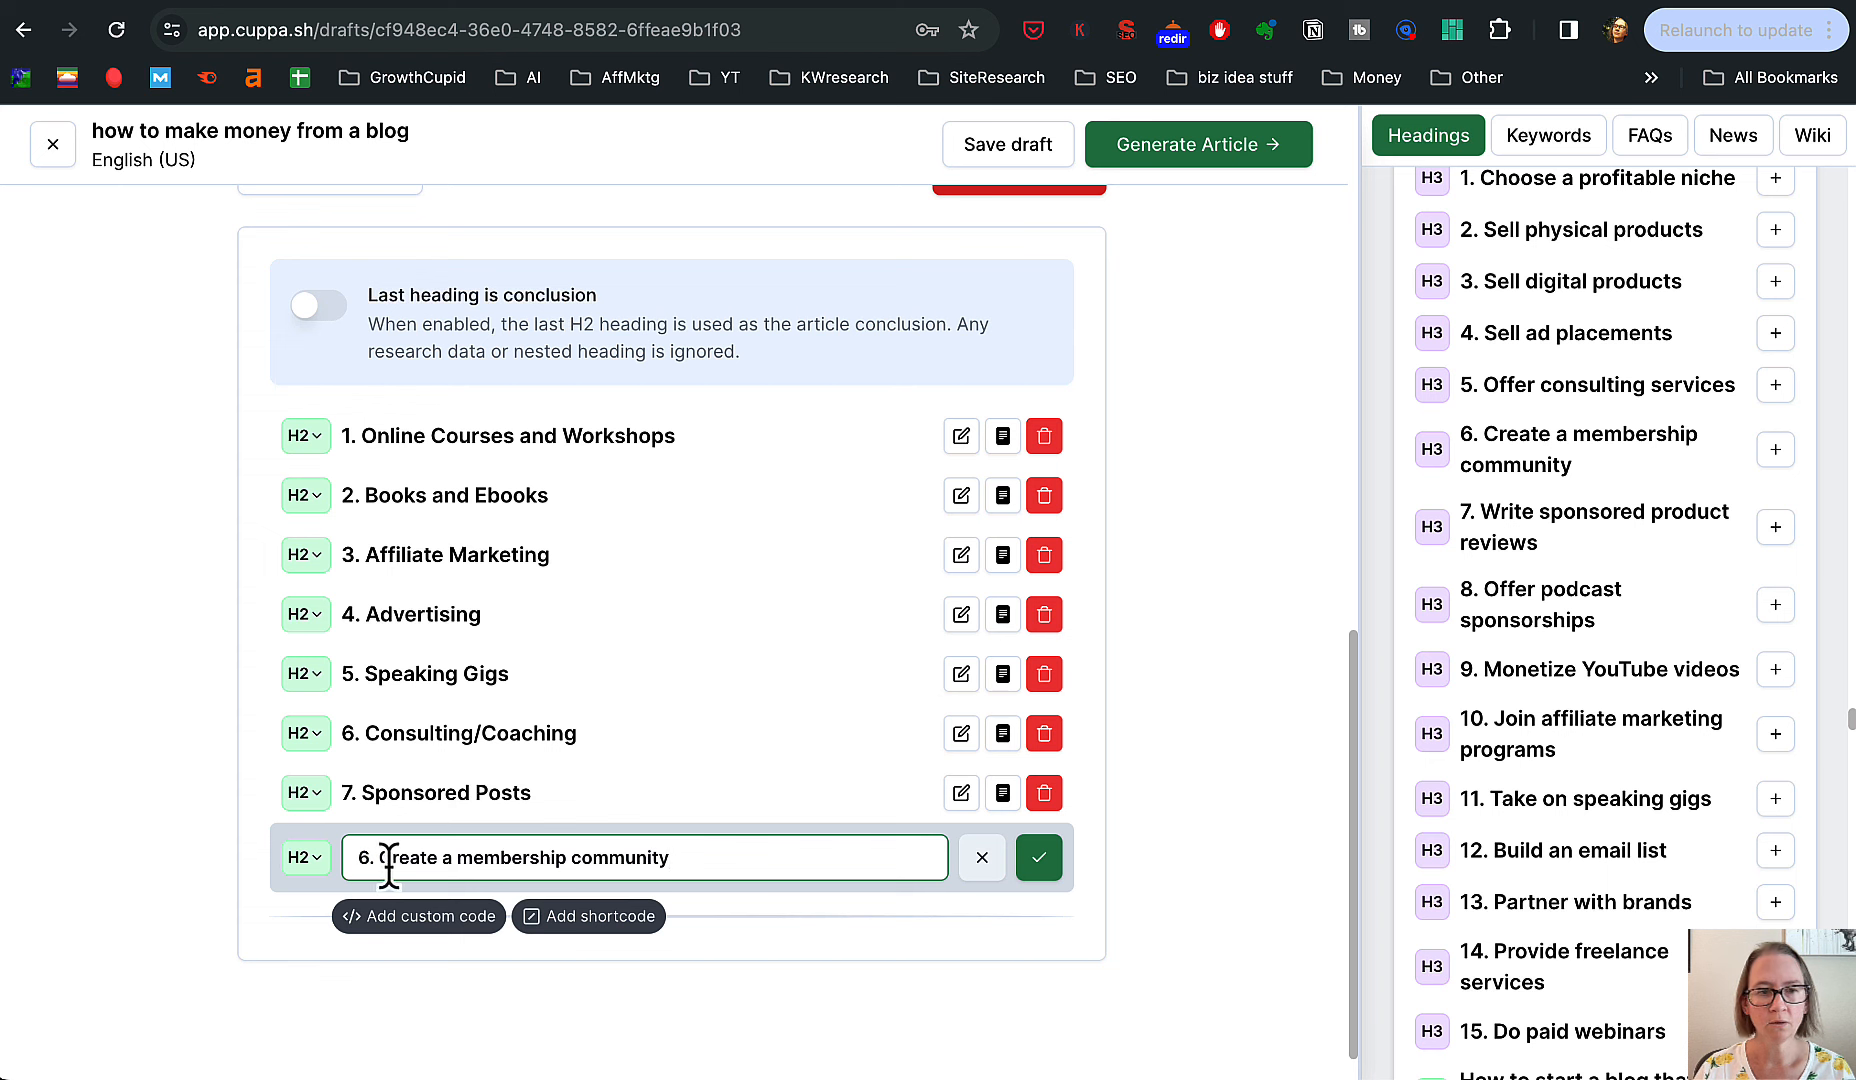
pyautogui.moveTo(366, 857); pyautogui.dragTo(348, 857)
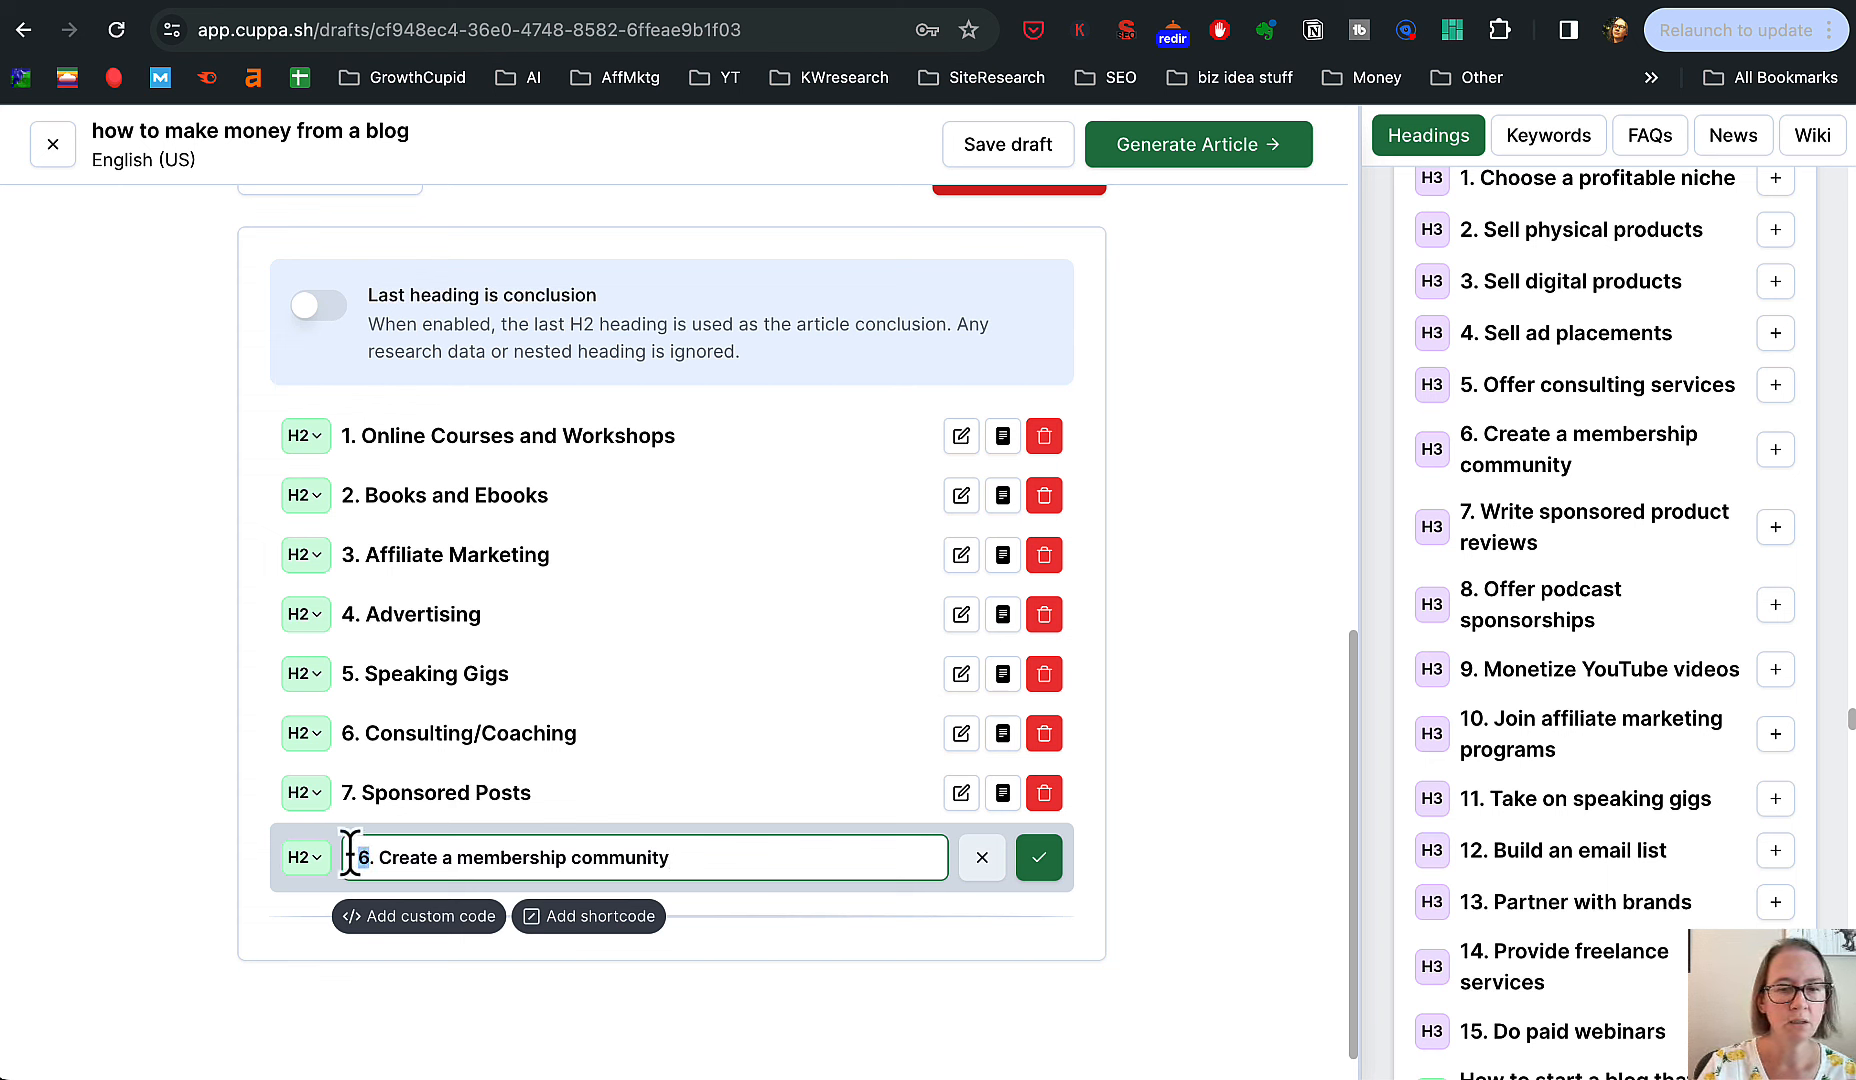
pyautogui.write('8')
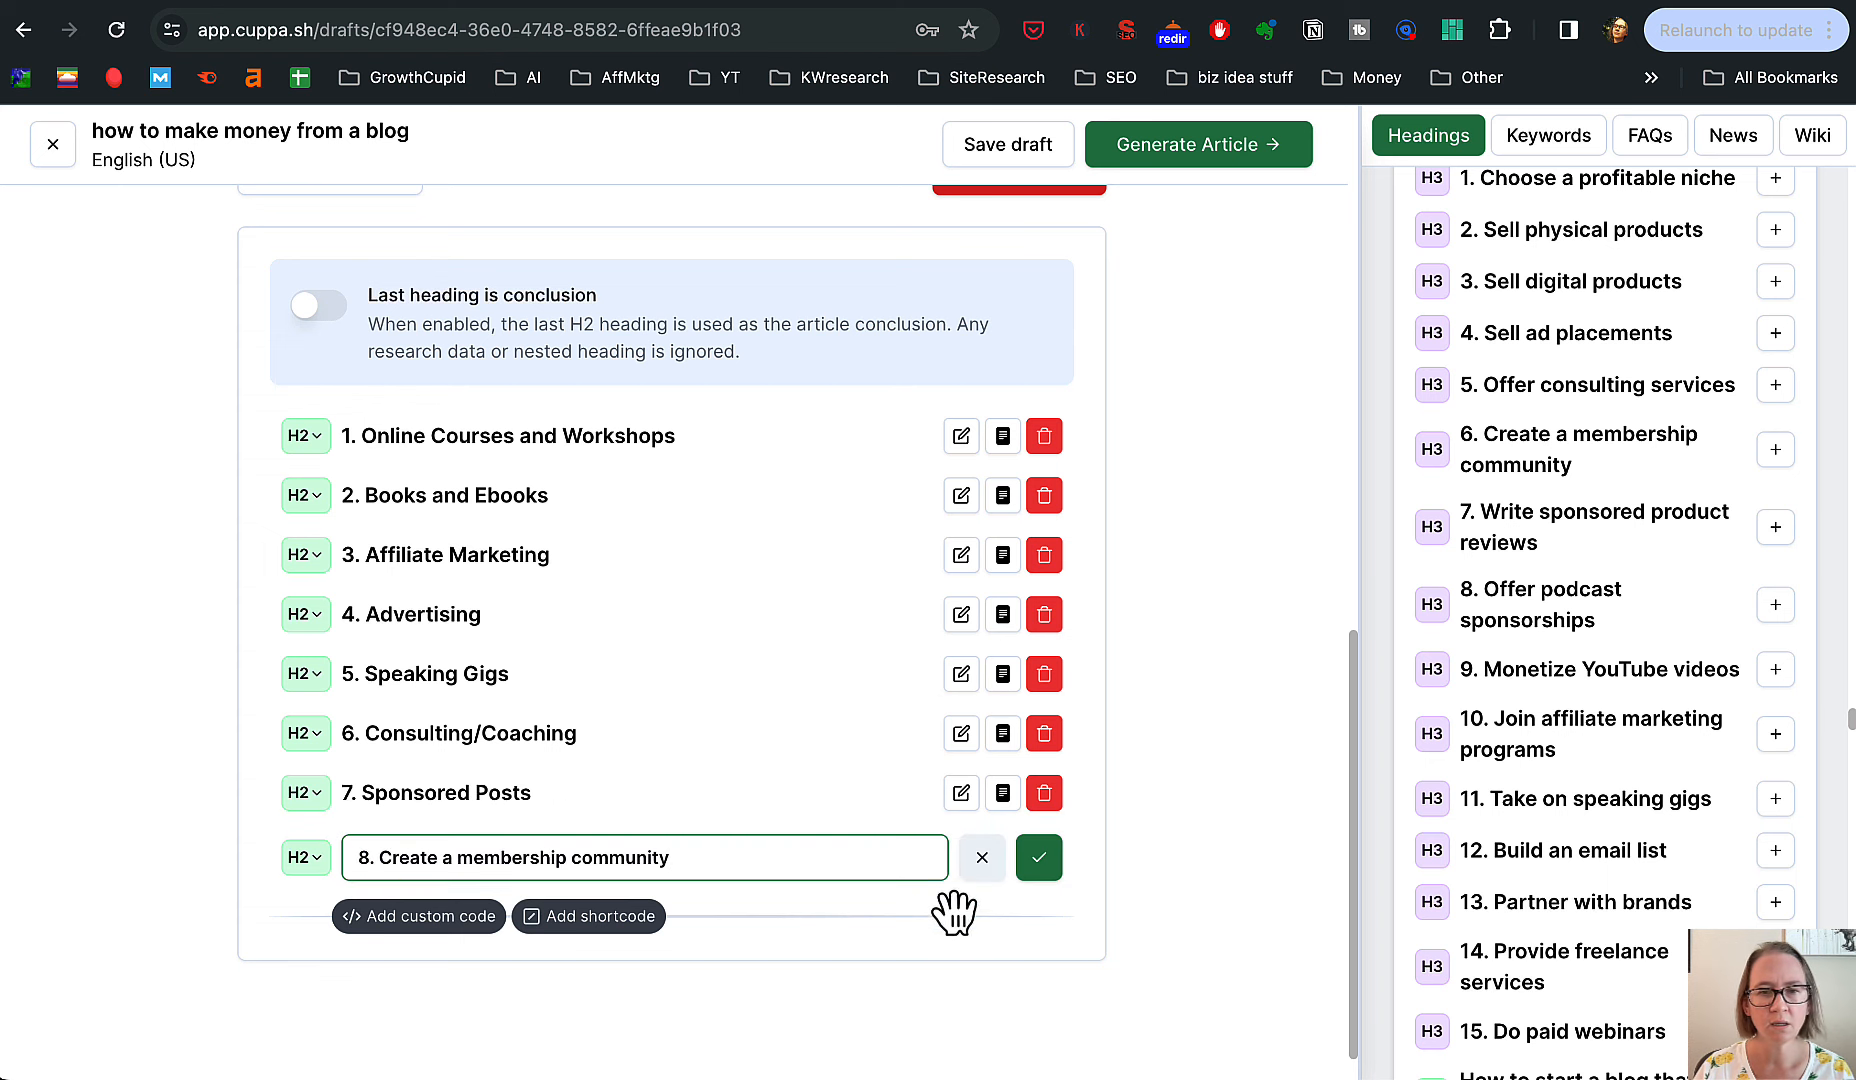
pyautogui.click(1045, 862)
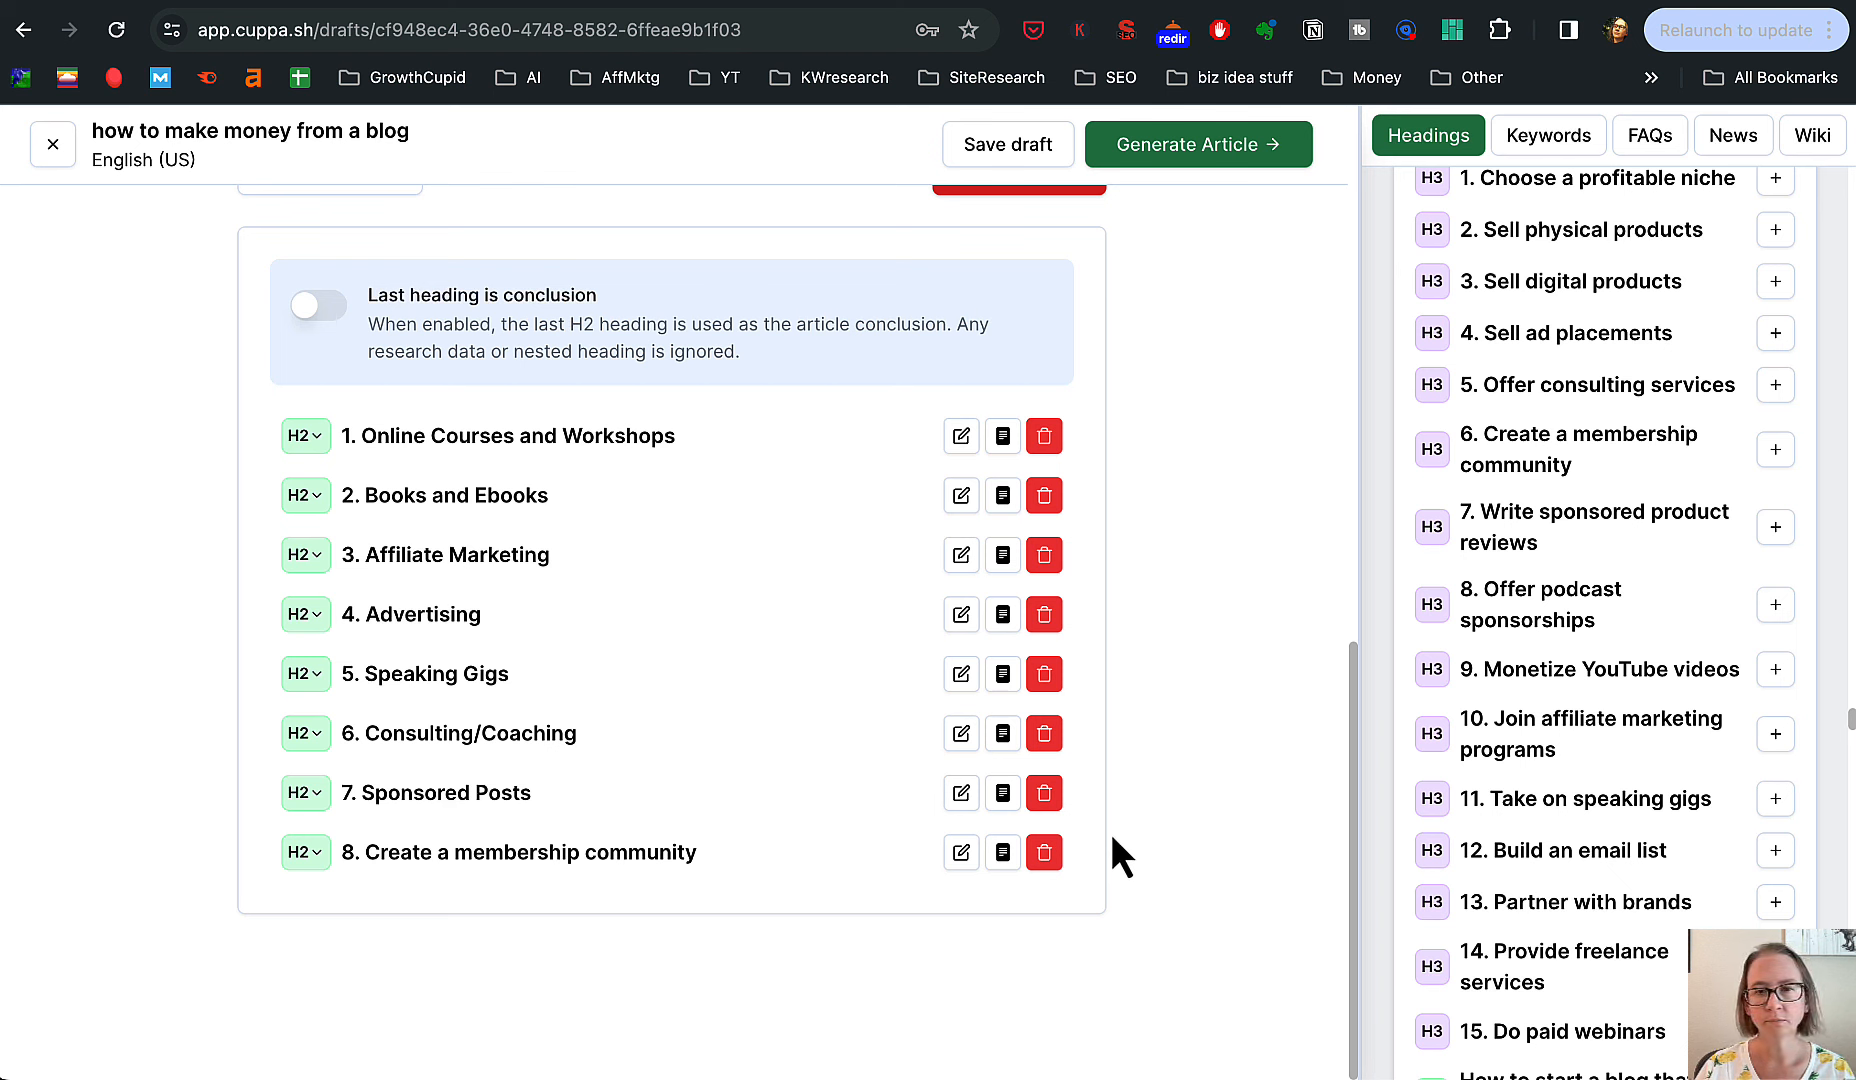
# - Review the article's basic settings, extra introduction and content prompts, target word counts and phrase replacements
pyautogui.scroll(10, 1085, 850)
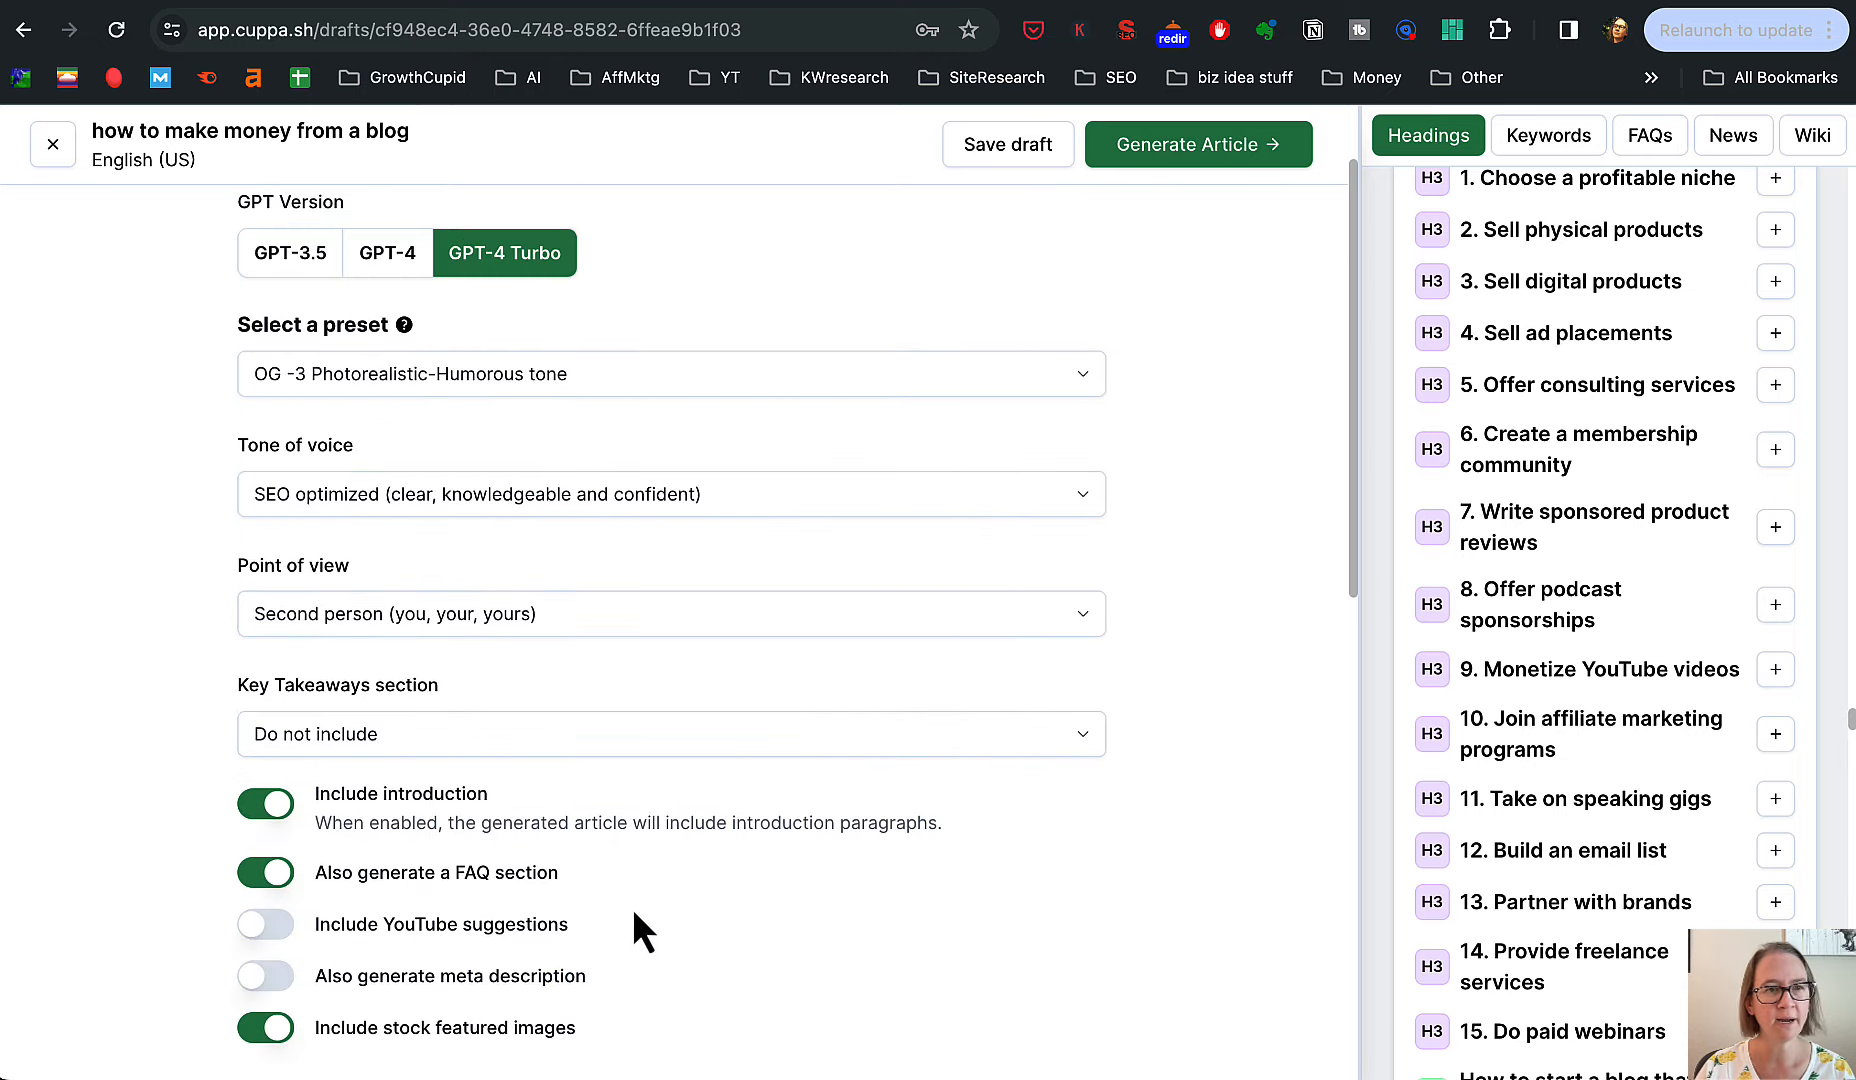
pyautogui.scroll(2, 640, 910)
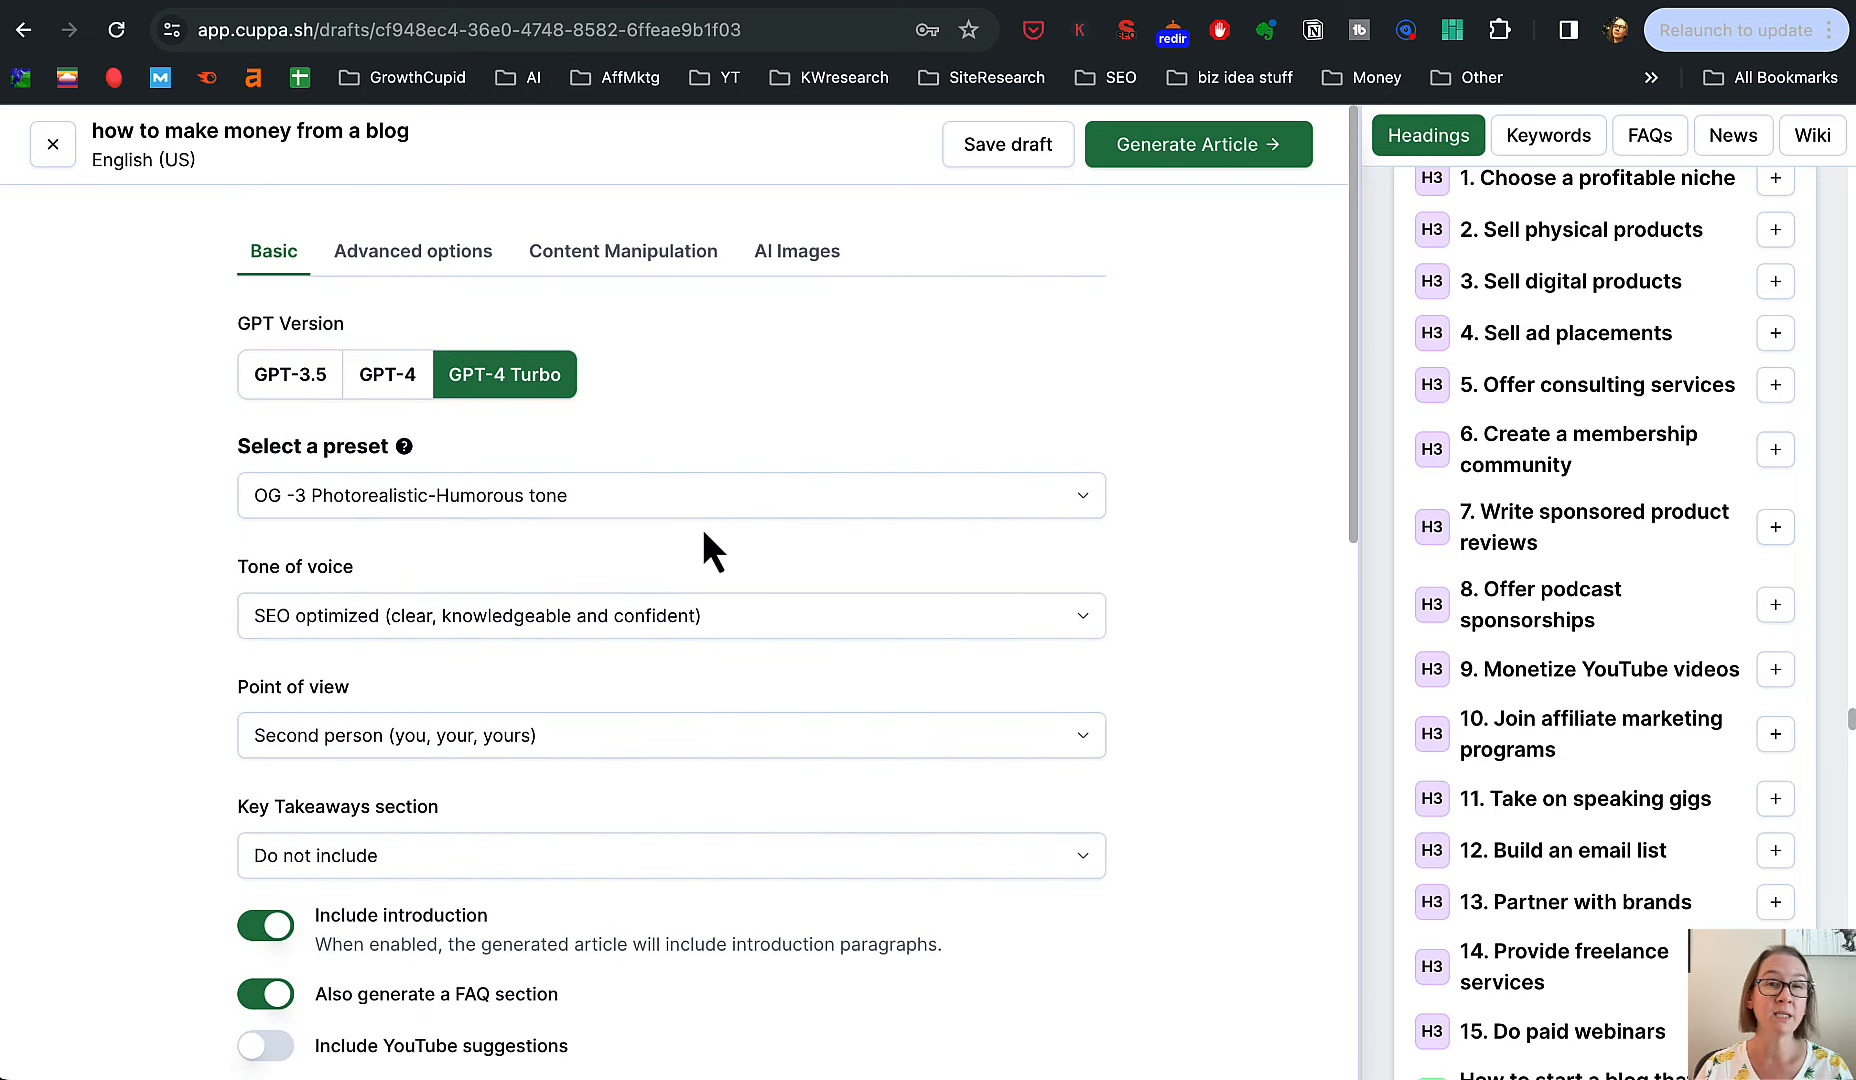
pyautogui.click(430, 262)
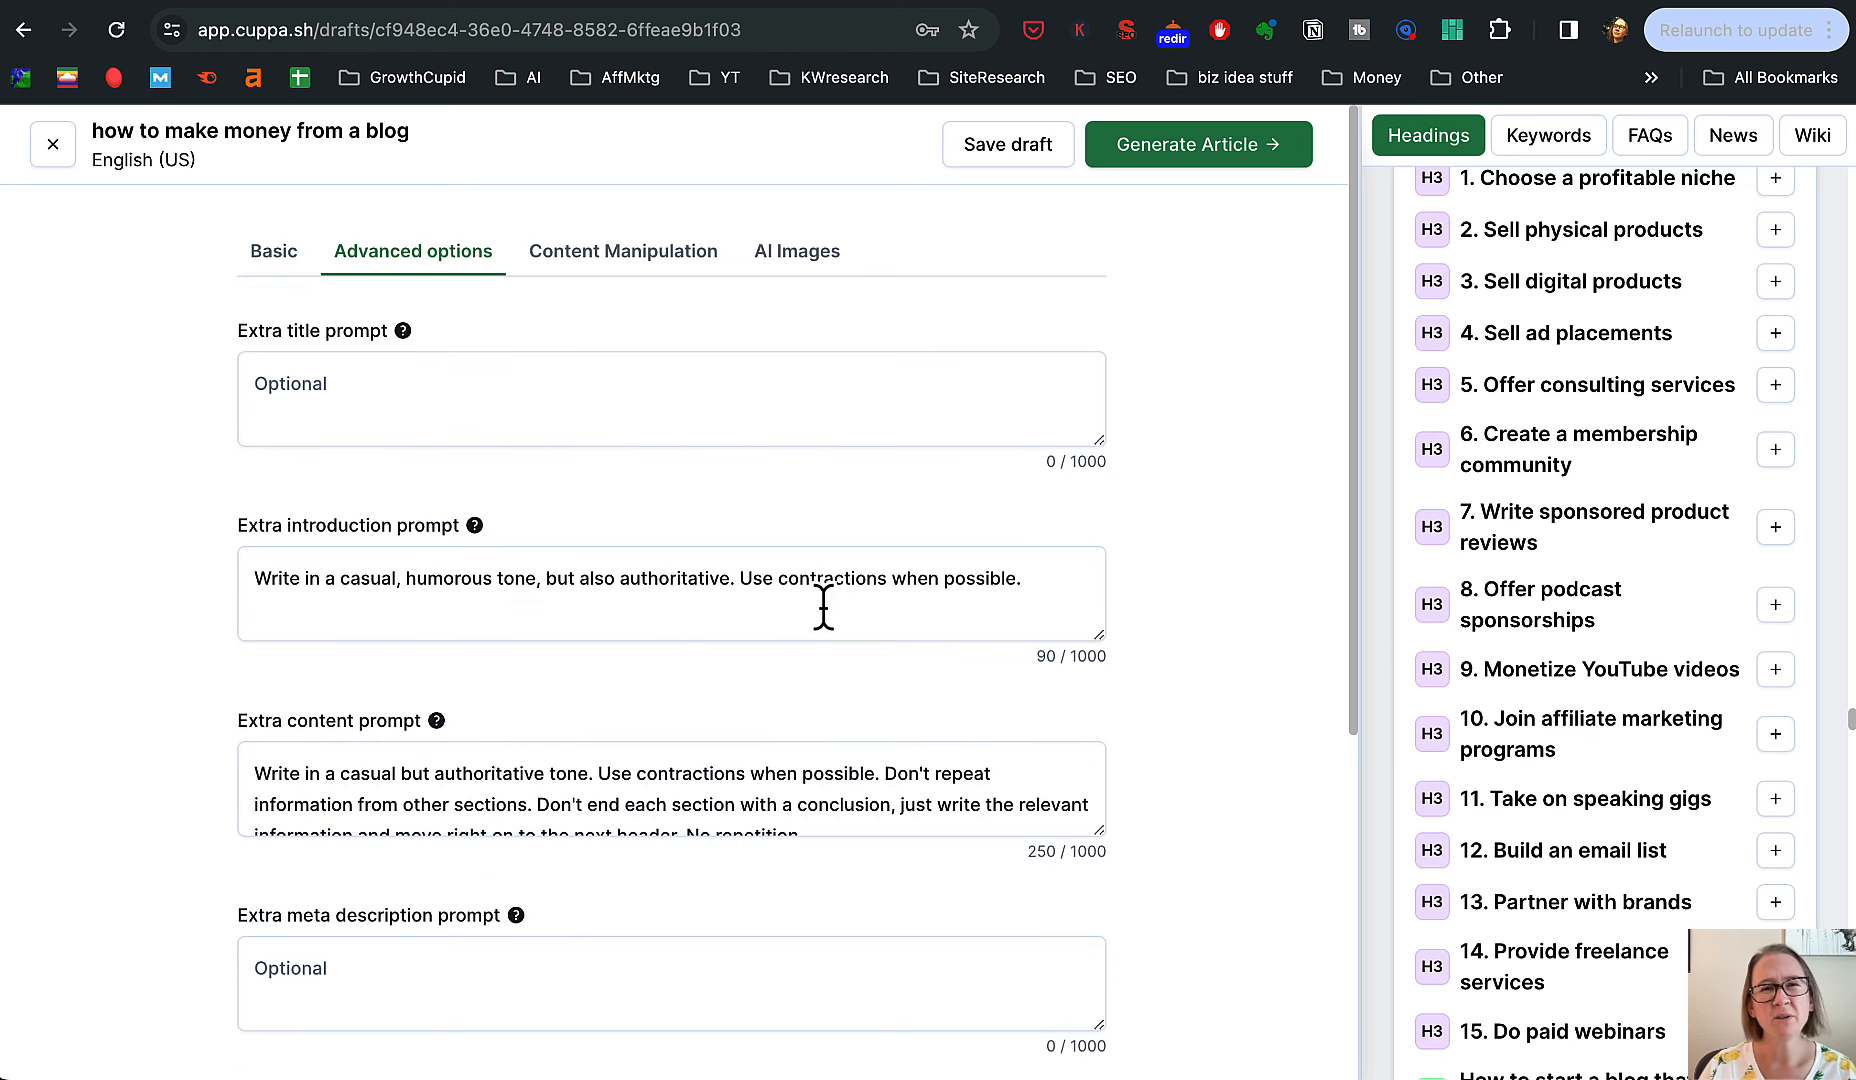
pyautogui.scroll(-5, 823, 608)
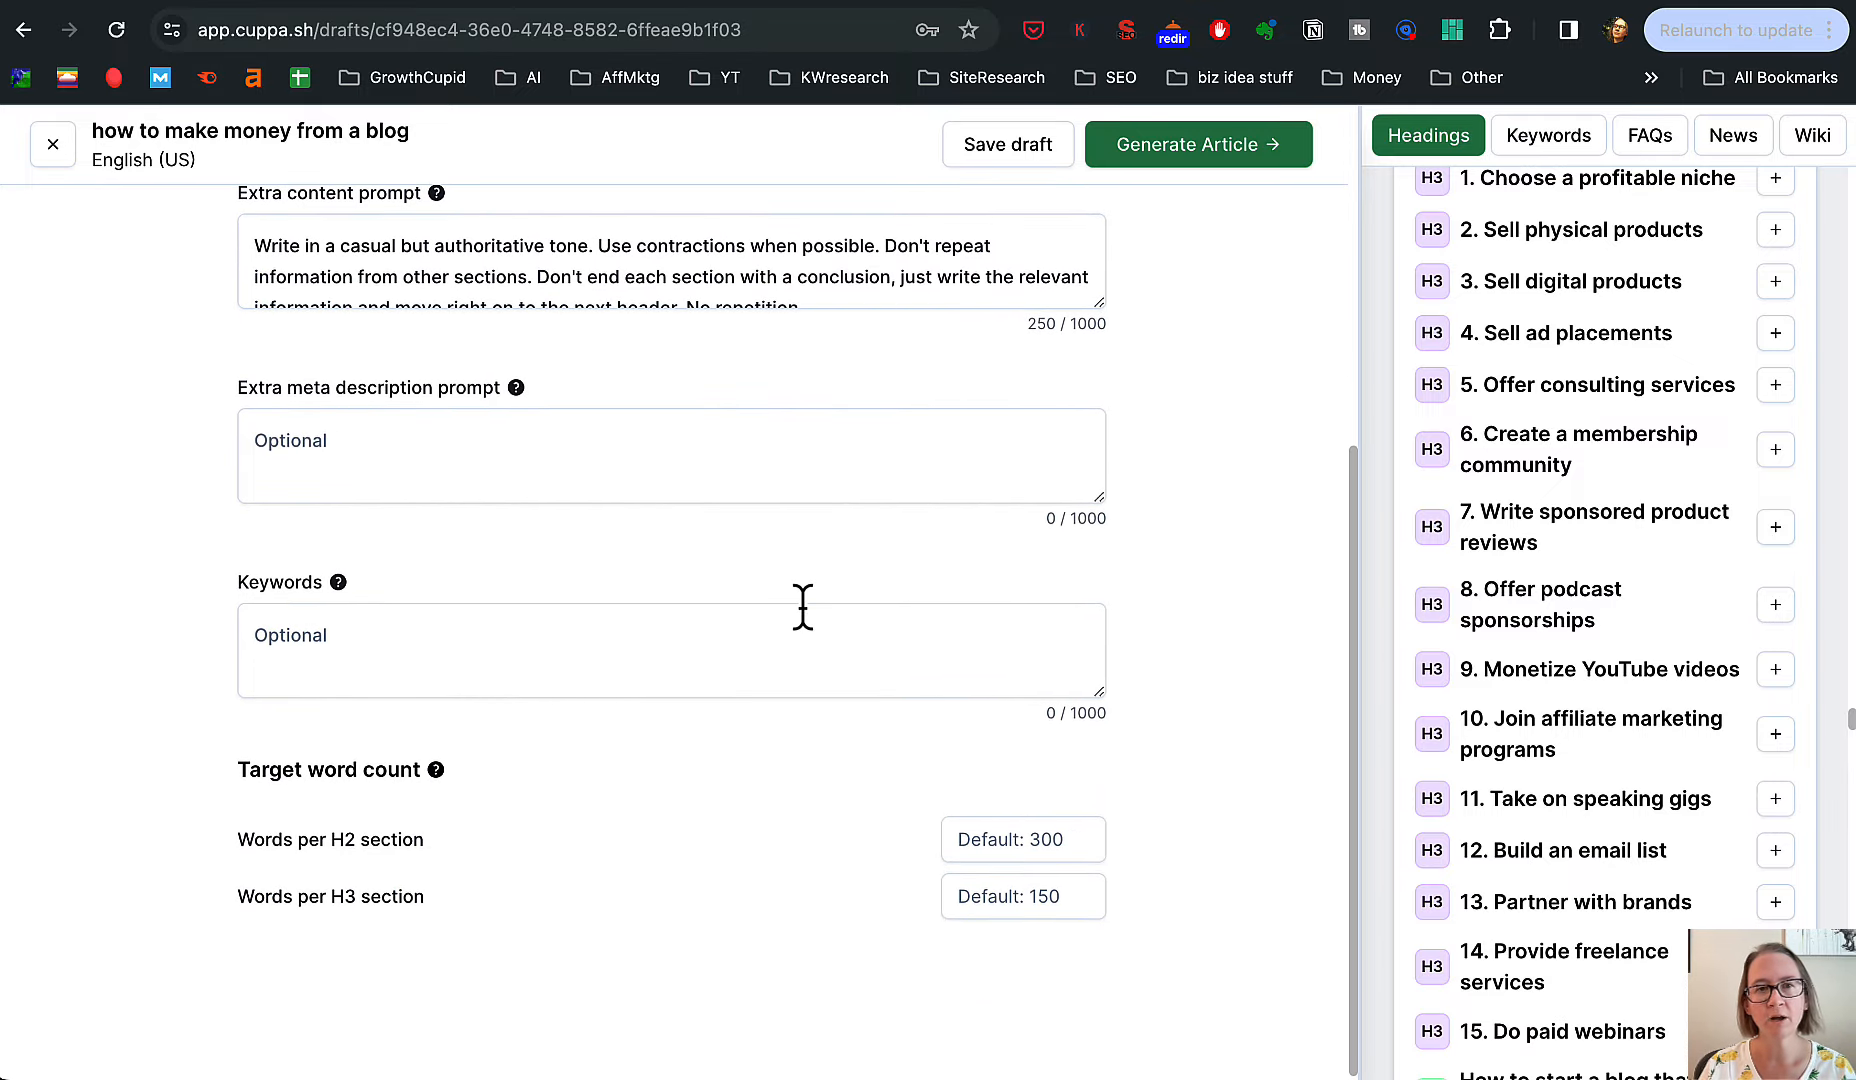
pyautogui.scroll(5, 803, 540)
pyautogui.click(671, 254)
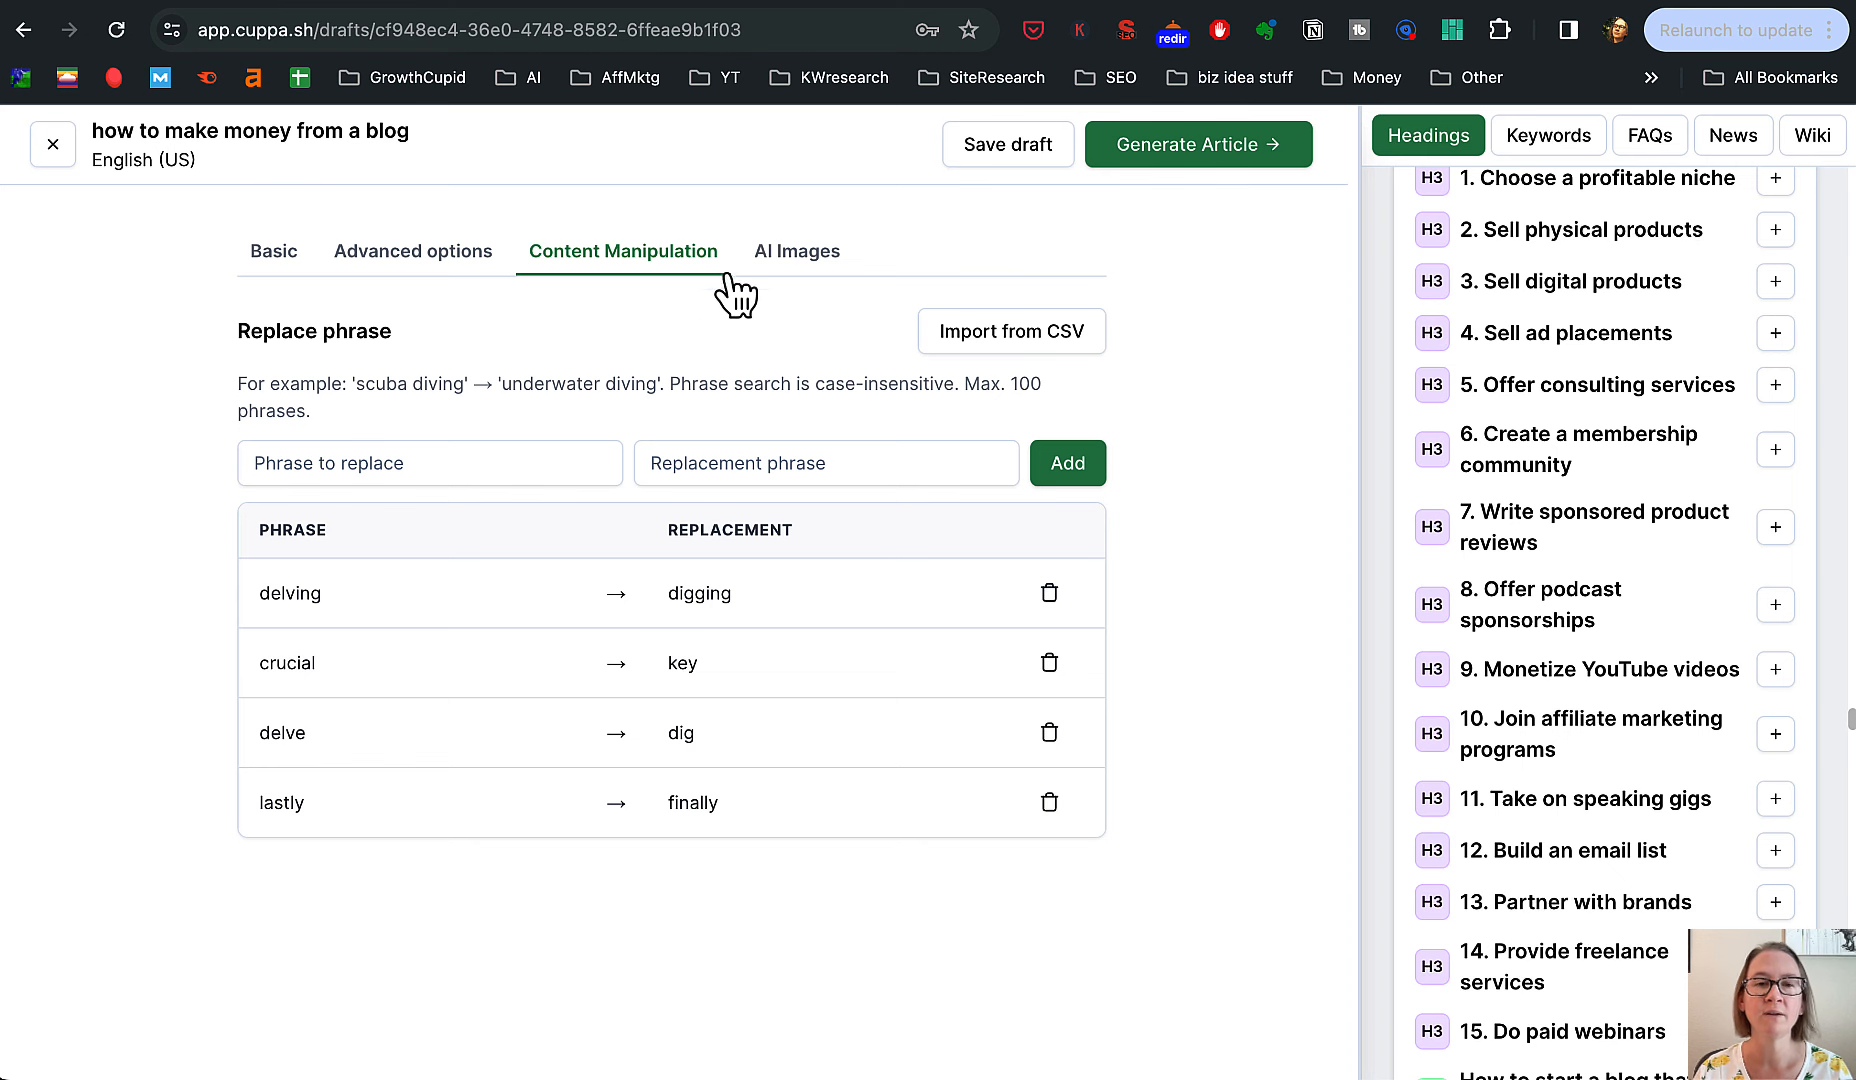
# - Set the style of the article's AI images to Pop Art
pyautogui.click(792, 262)
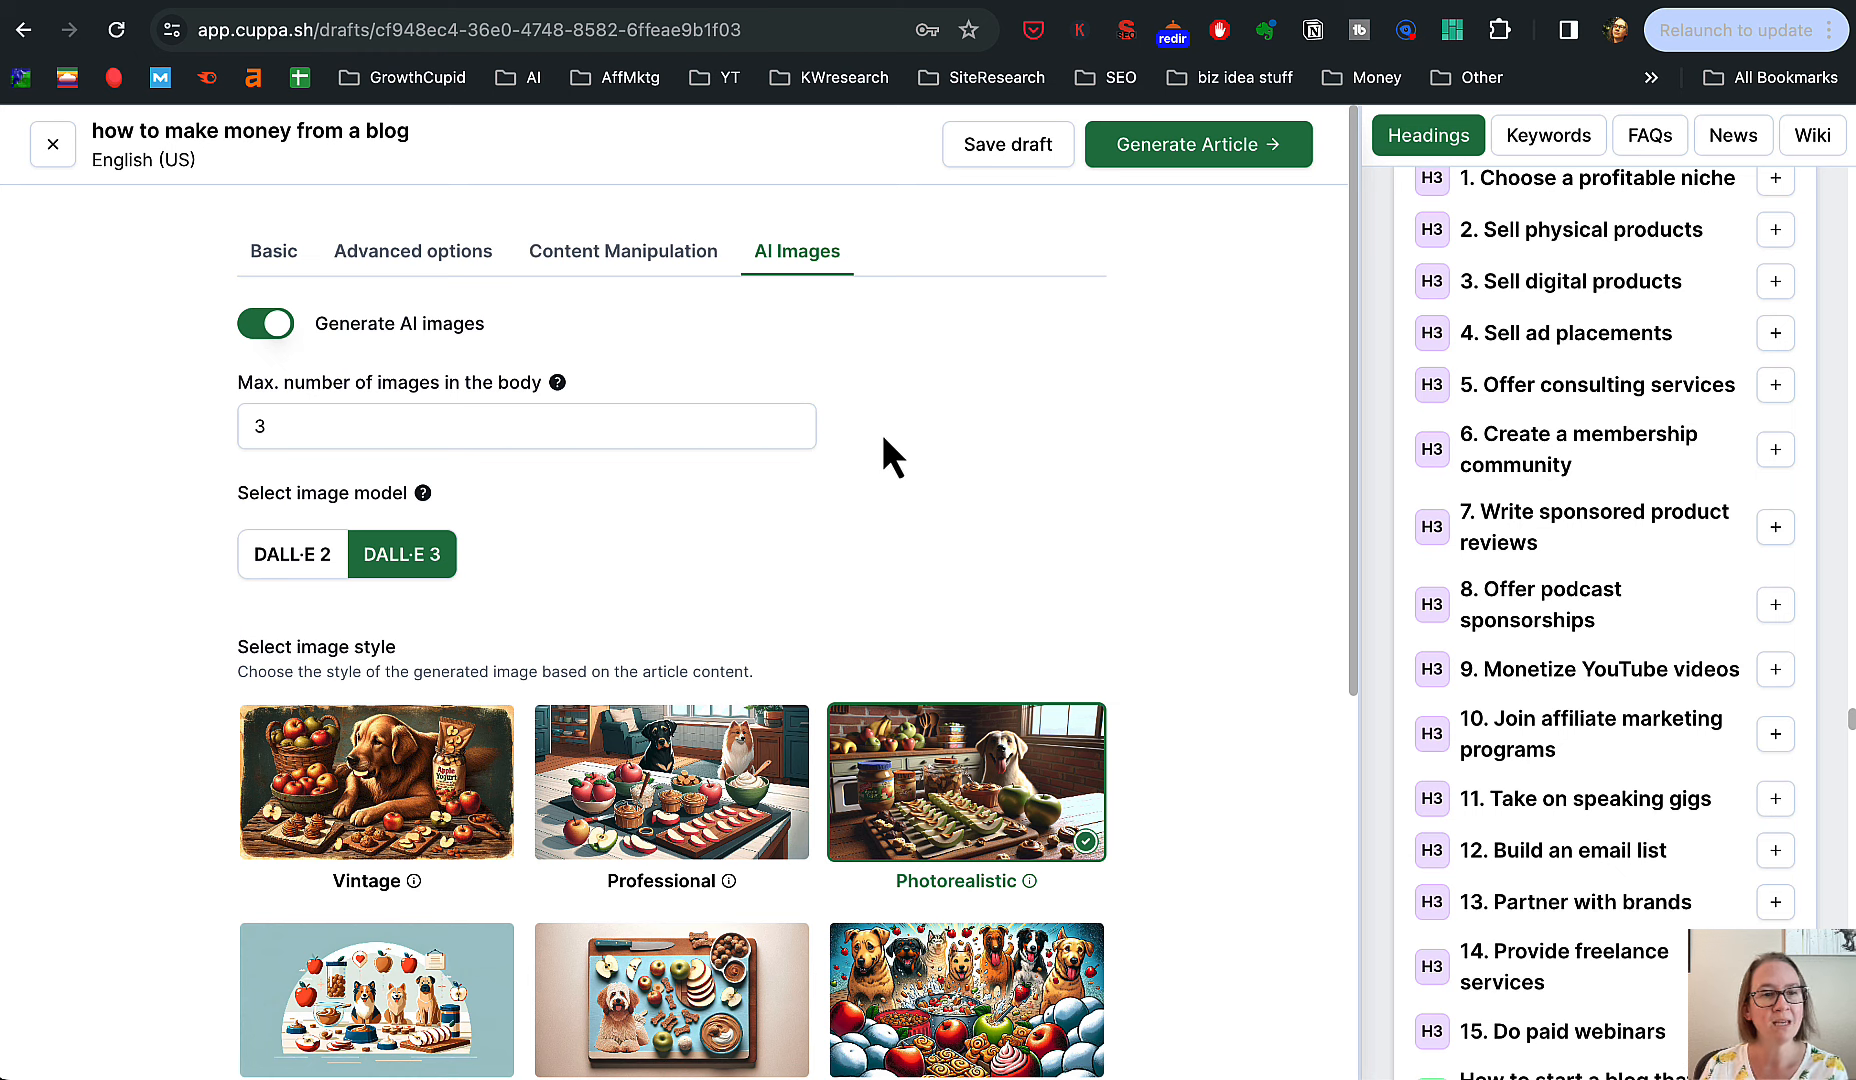
pyautogui.scroll(-3, 884, 438)
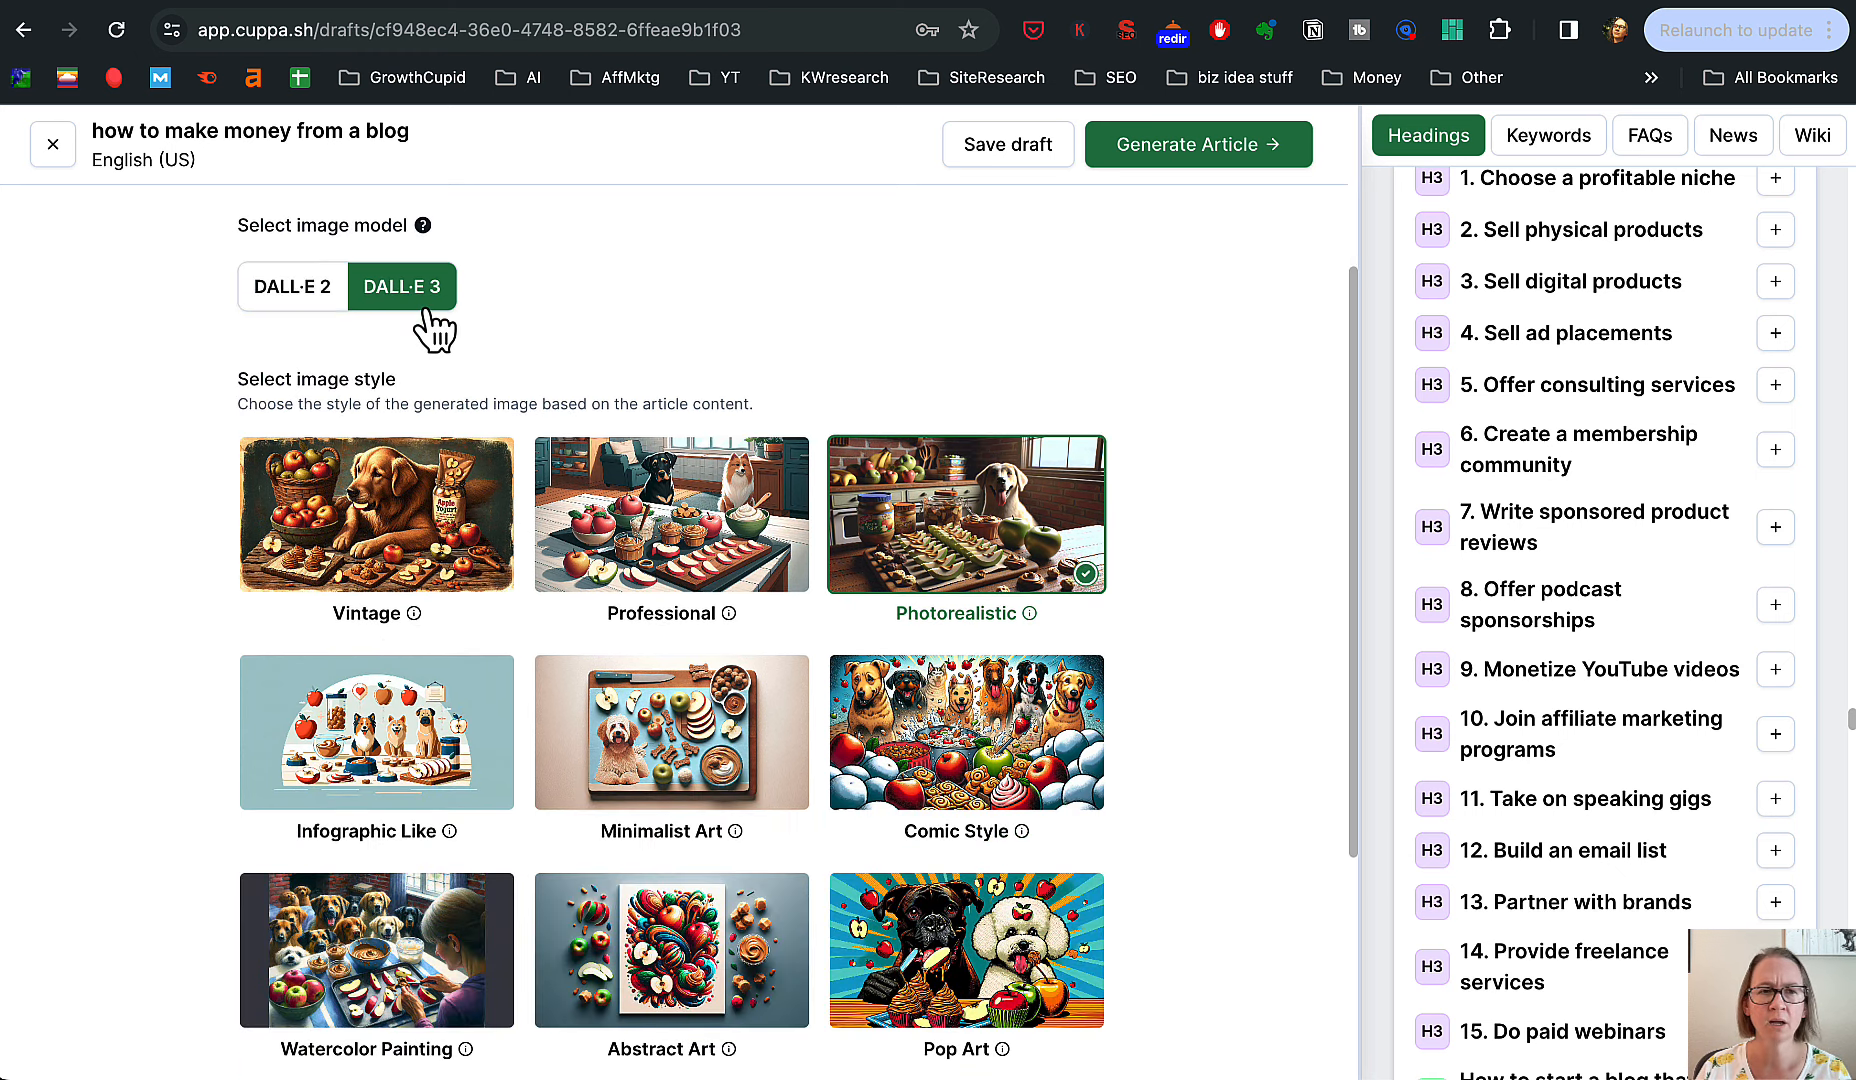
pyautogui.scroll(-1, 1220, 505)
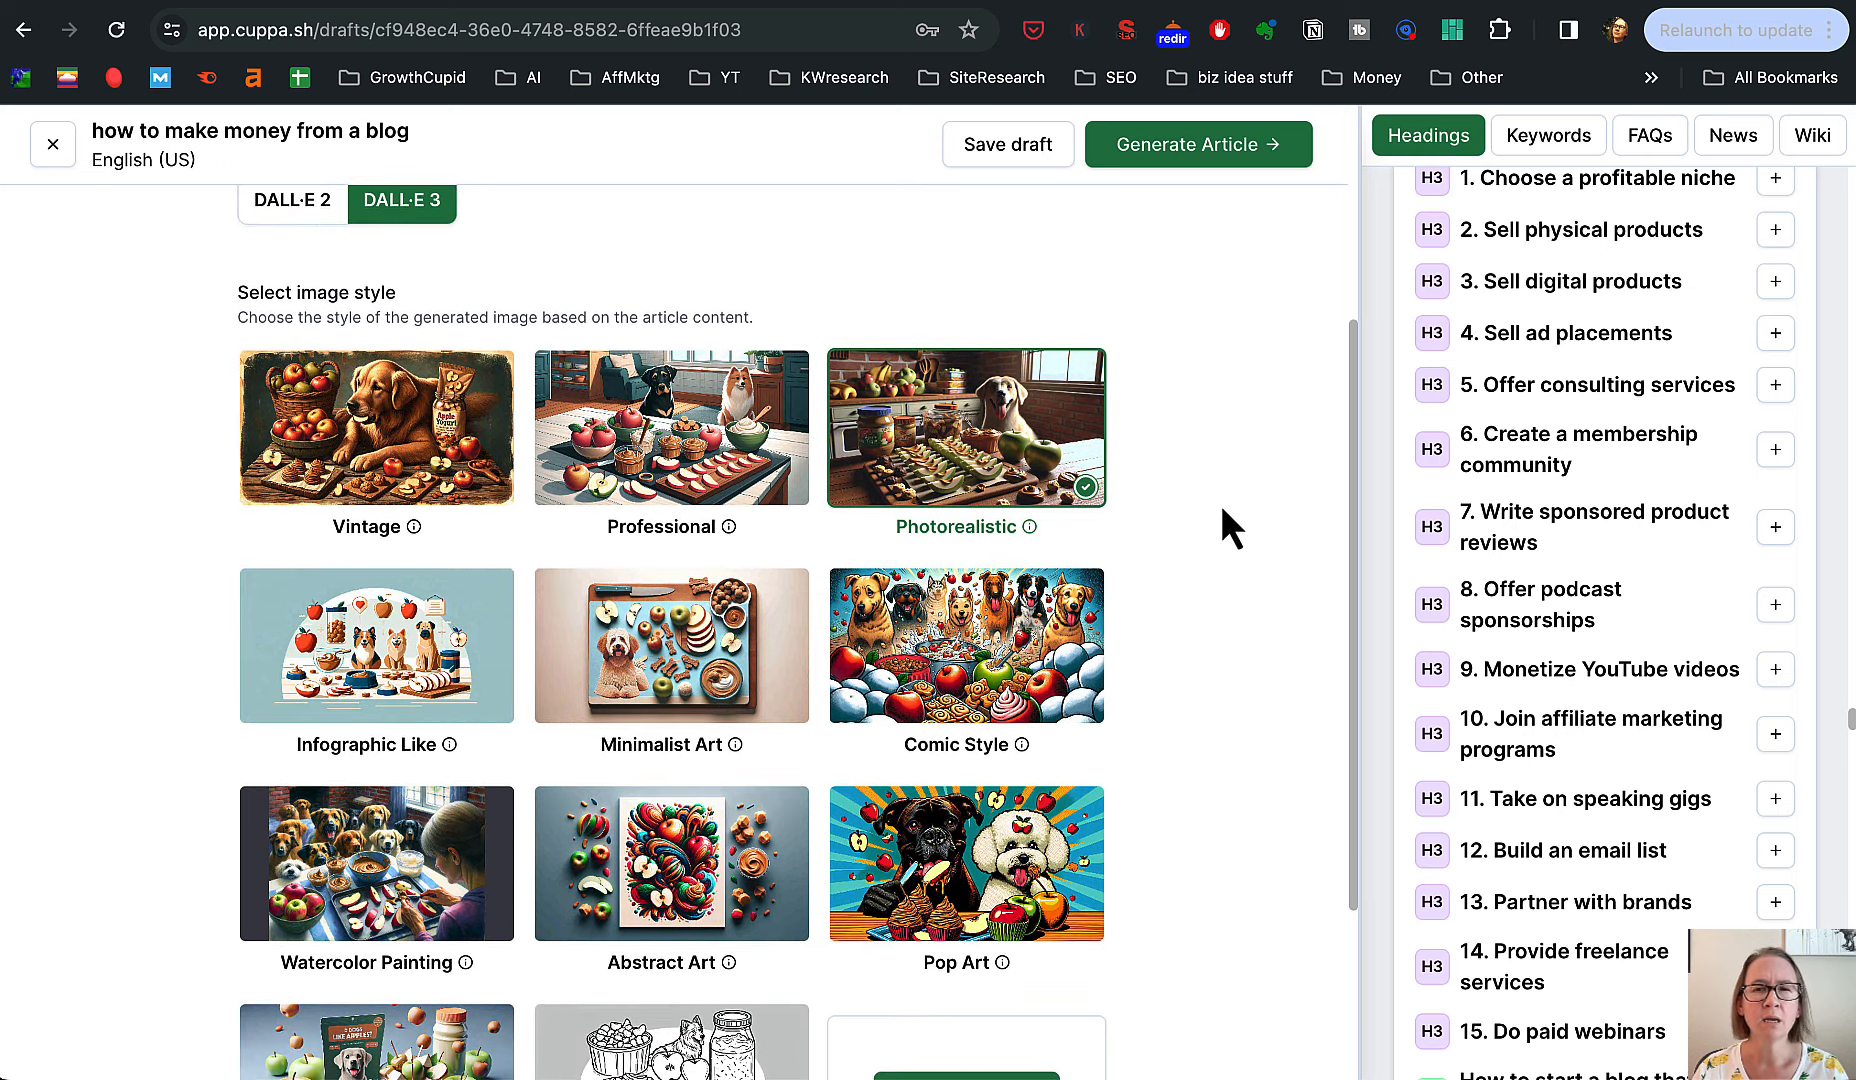
pyautogui.scroll(-3, 1218, 531)
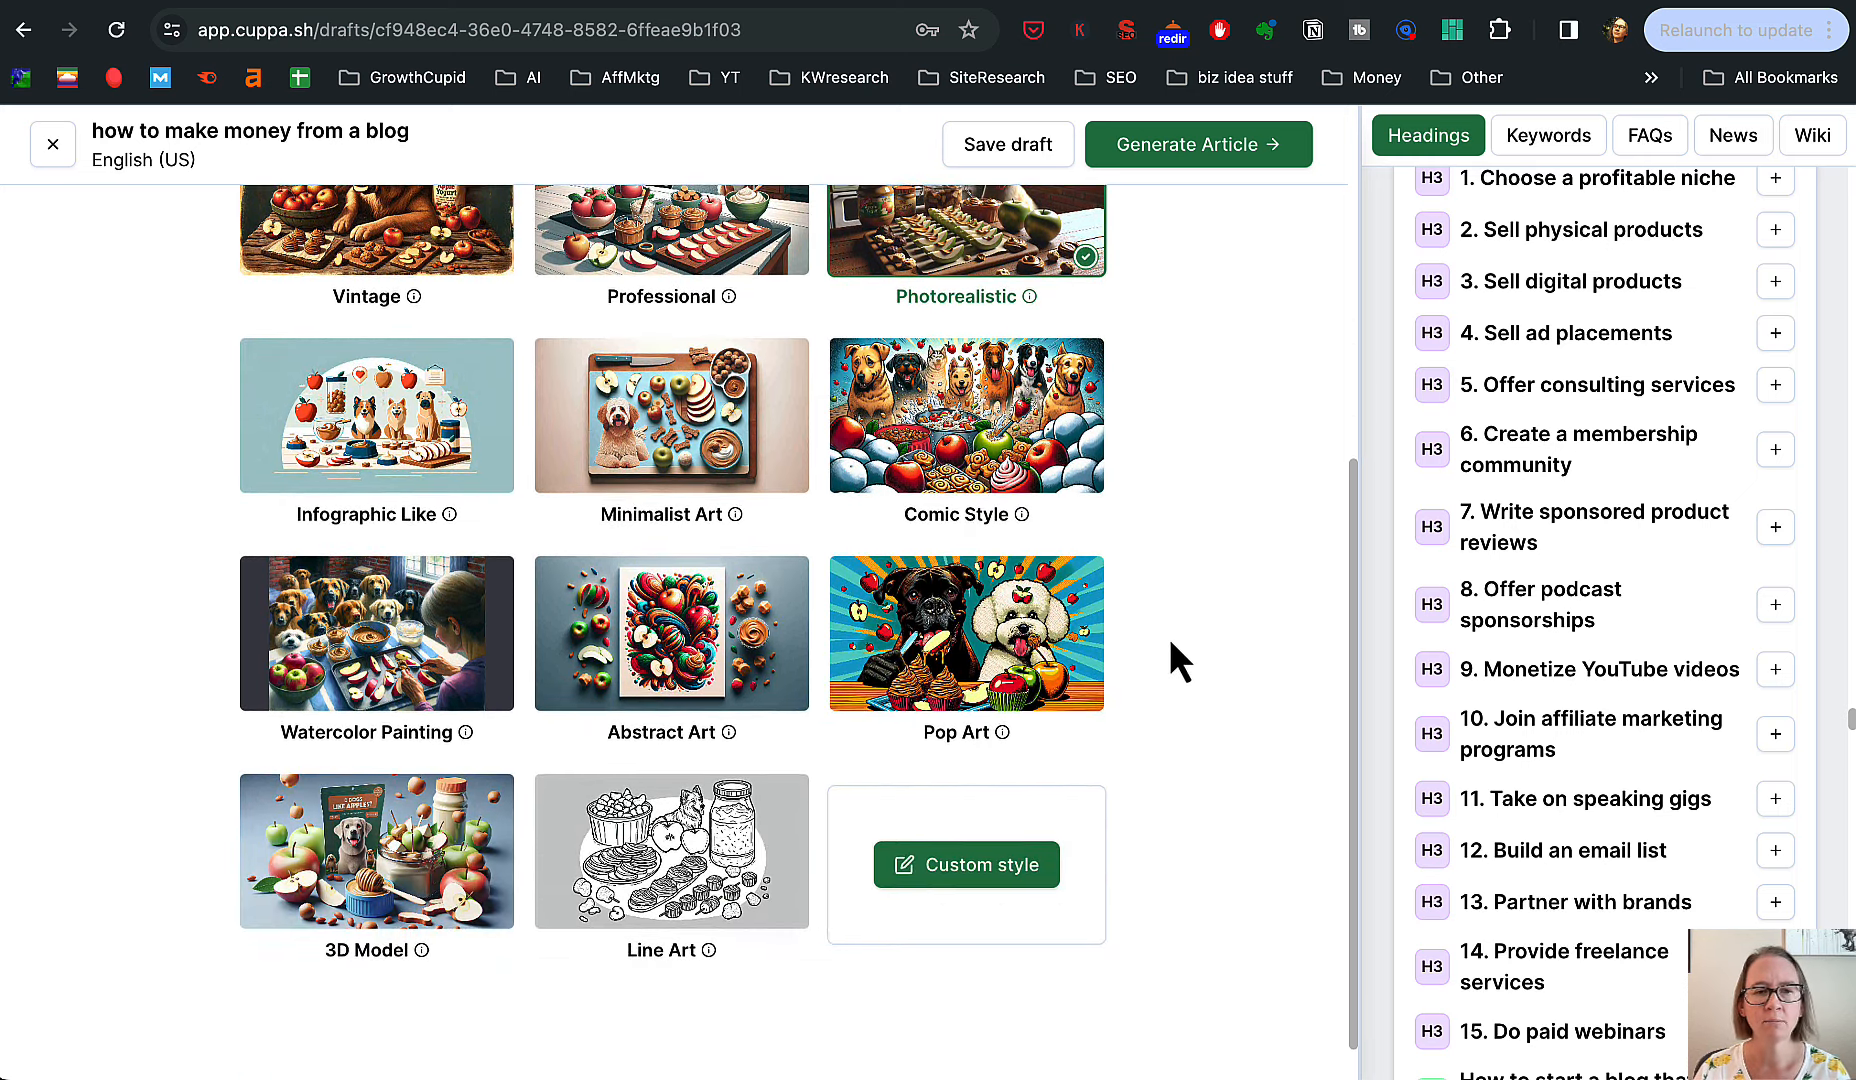
pyautogui.click(1070, 640)
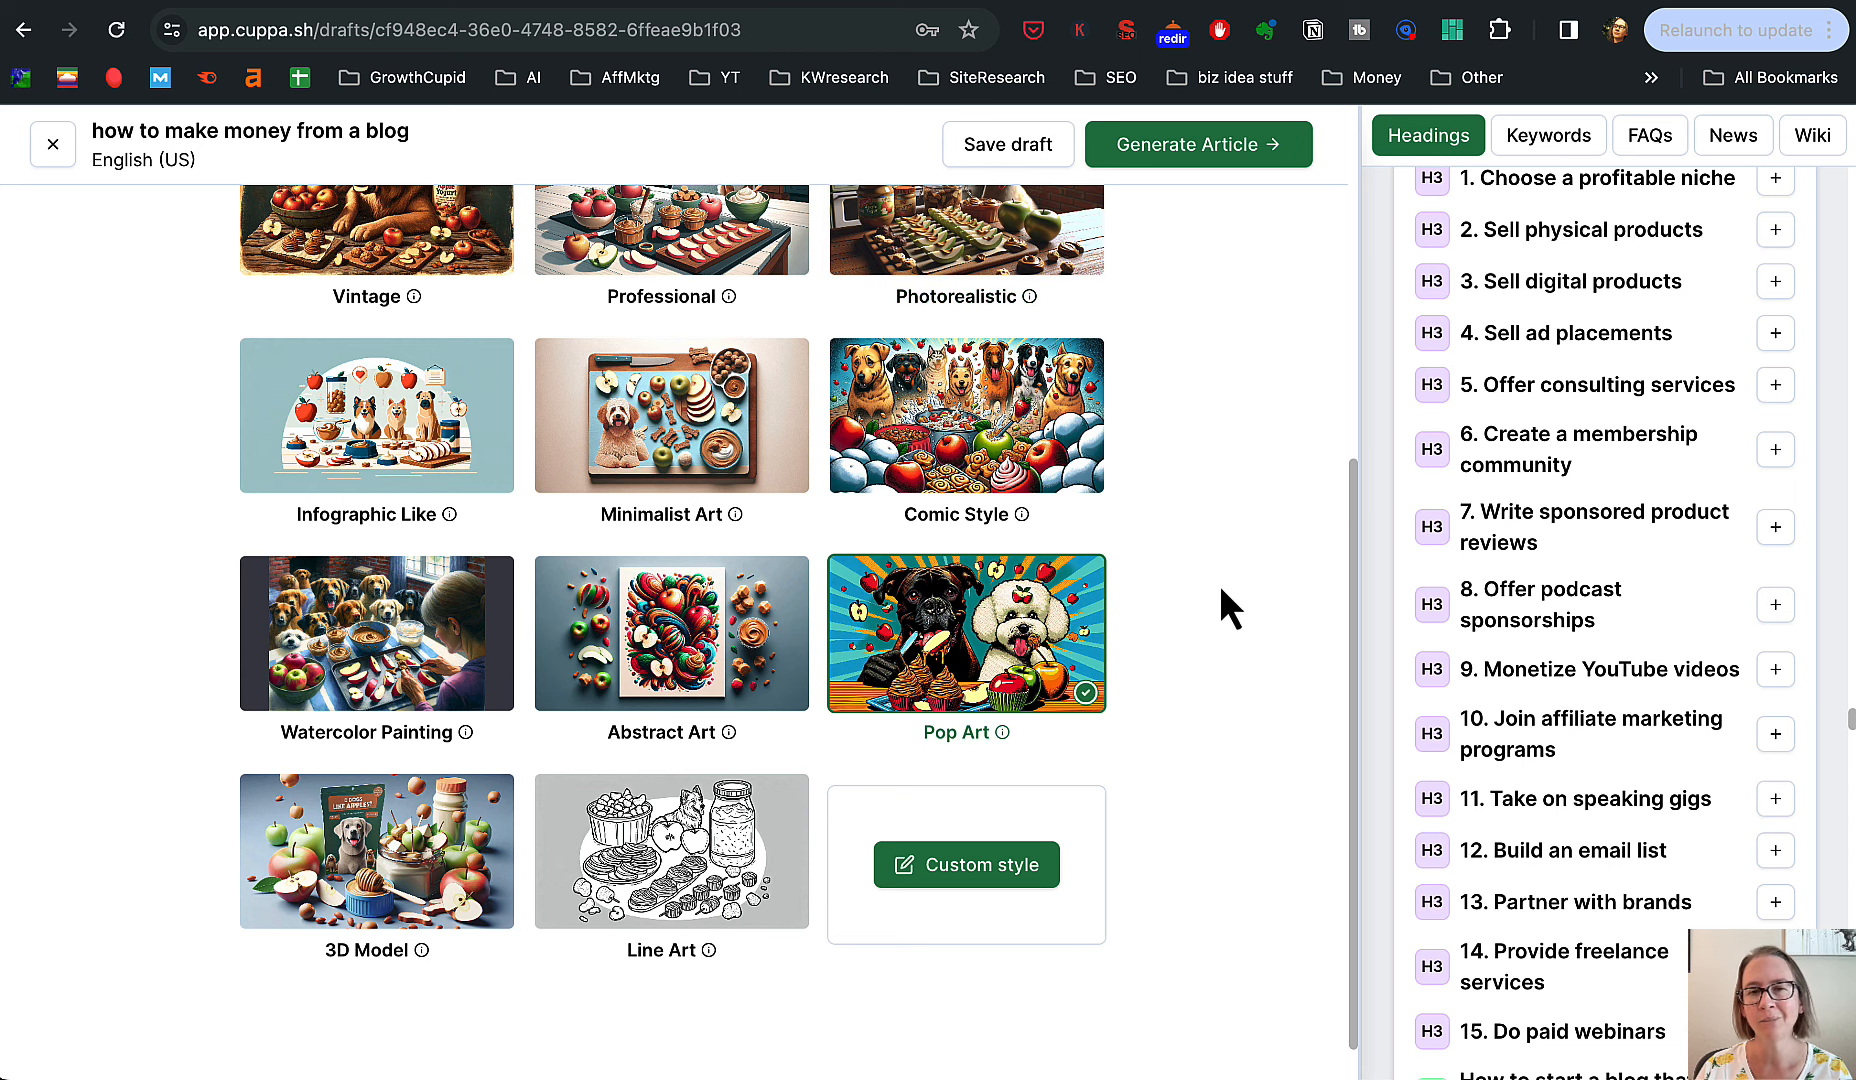
pyautogui.scroll(1, 1219, 584)
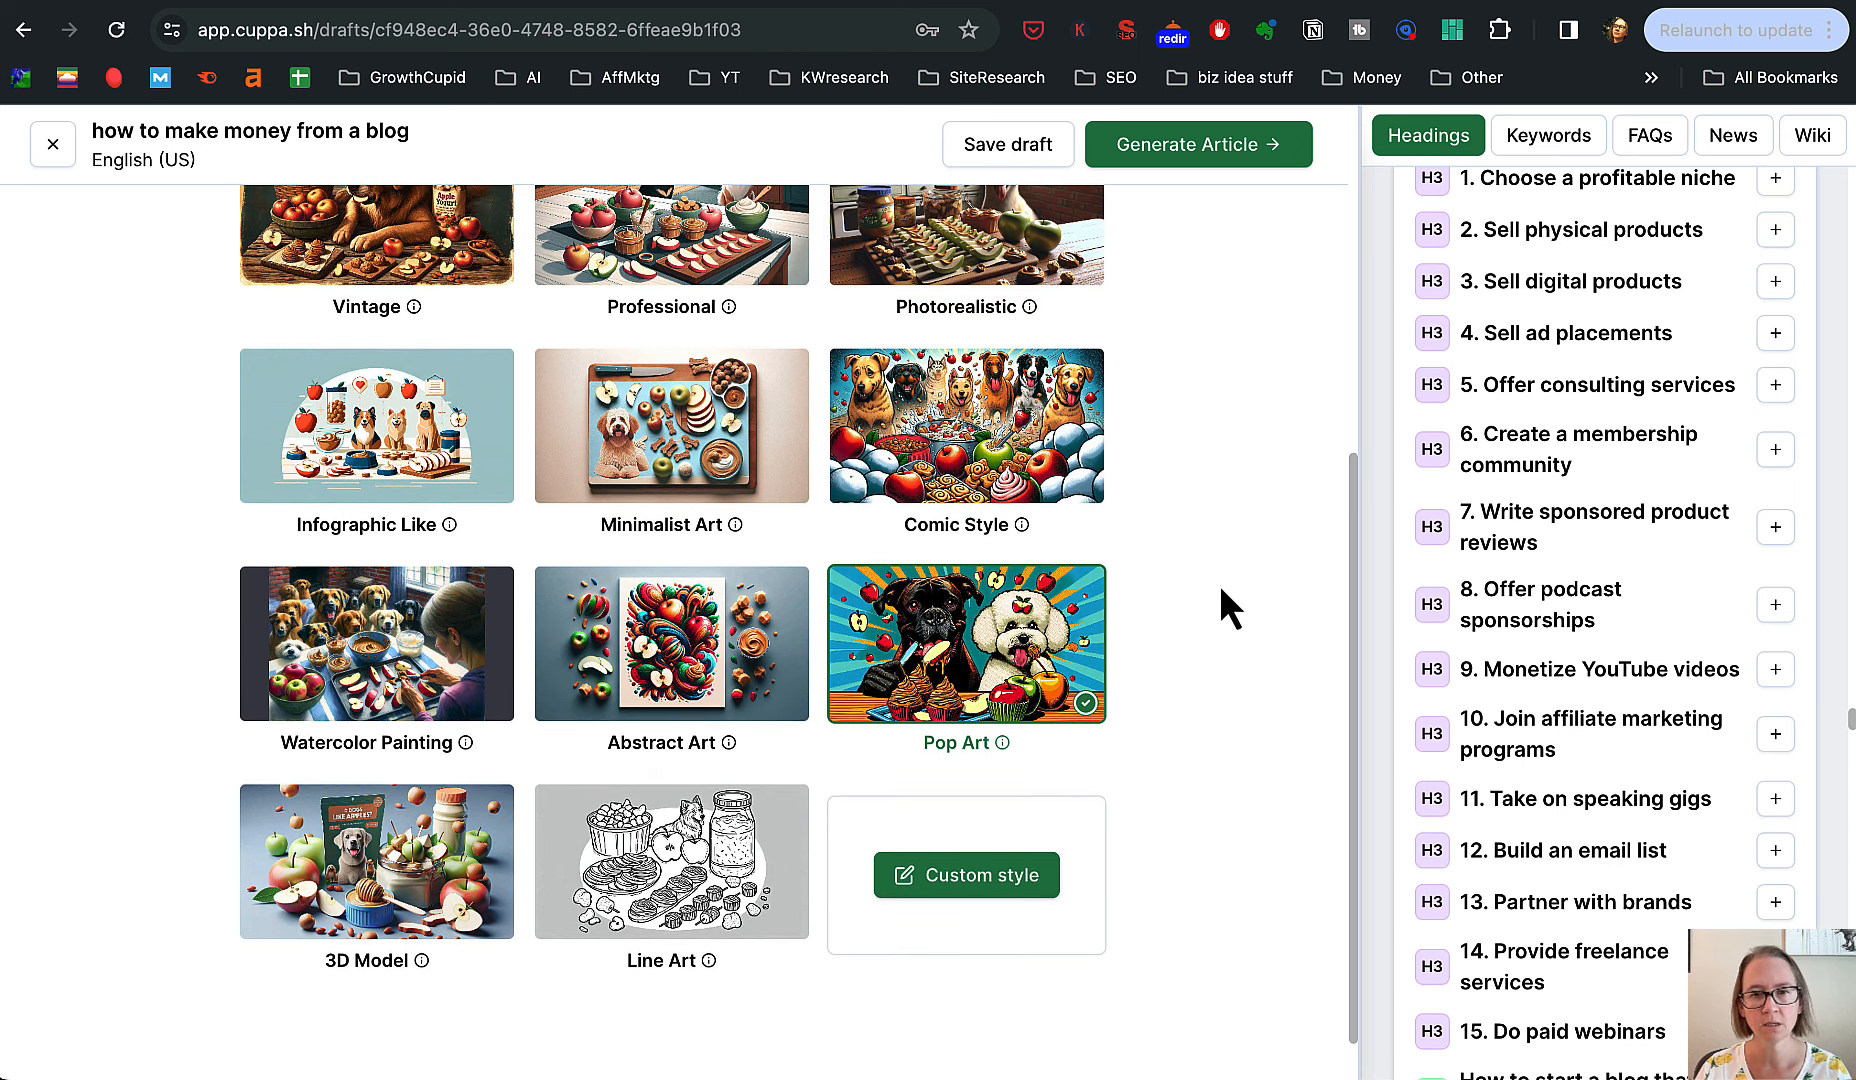
pyautogui.scroll(5, 1221, 590)
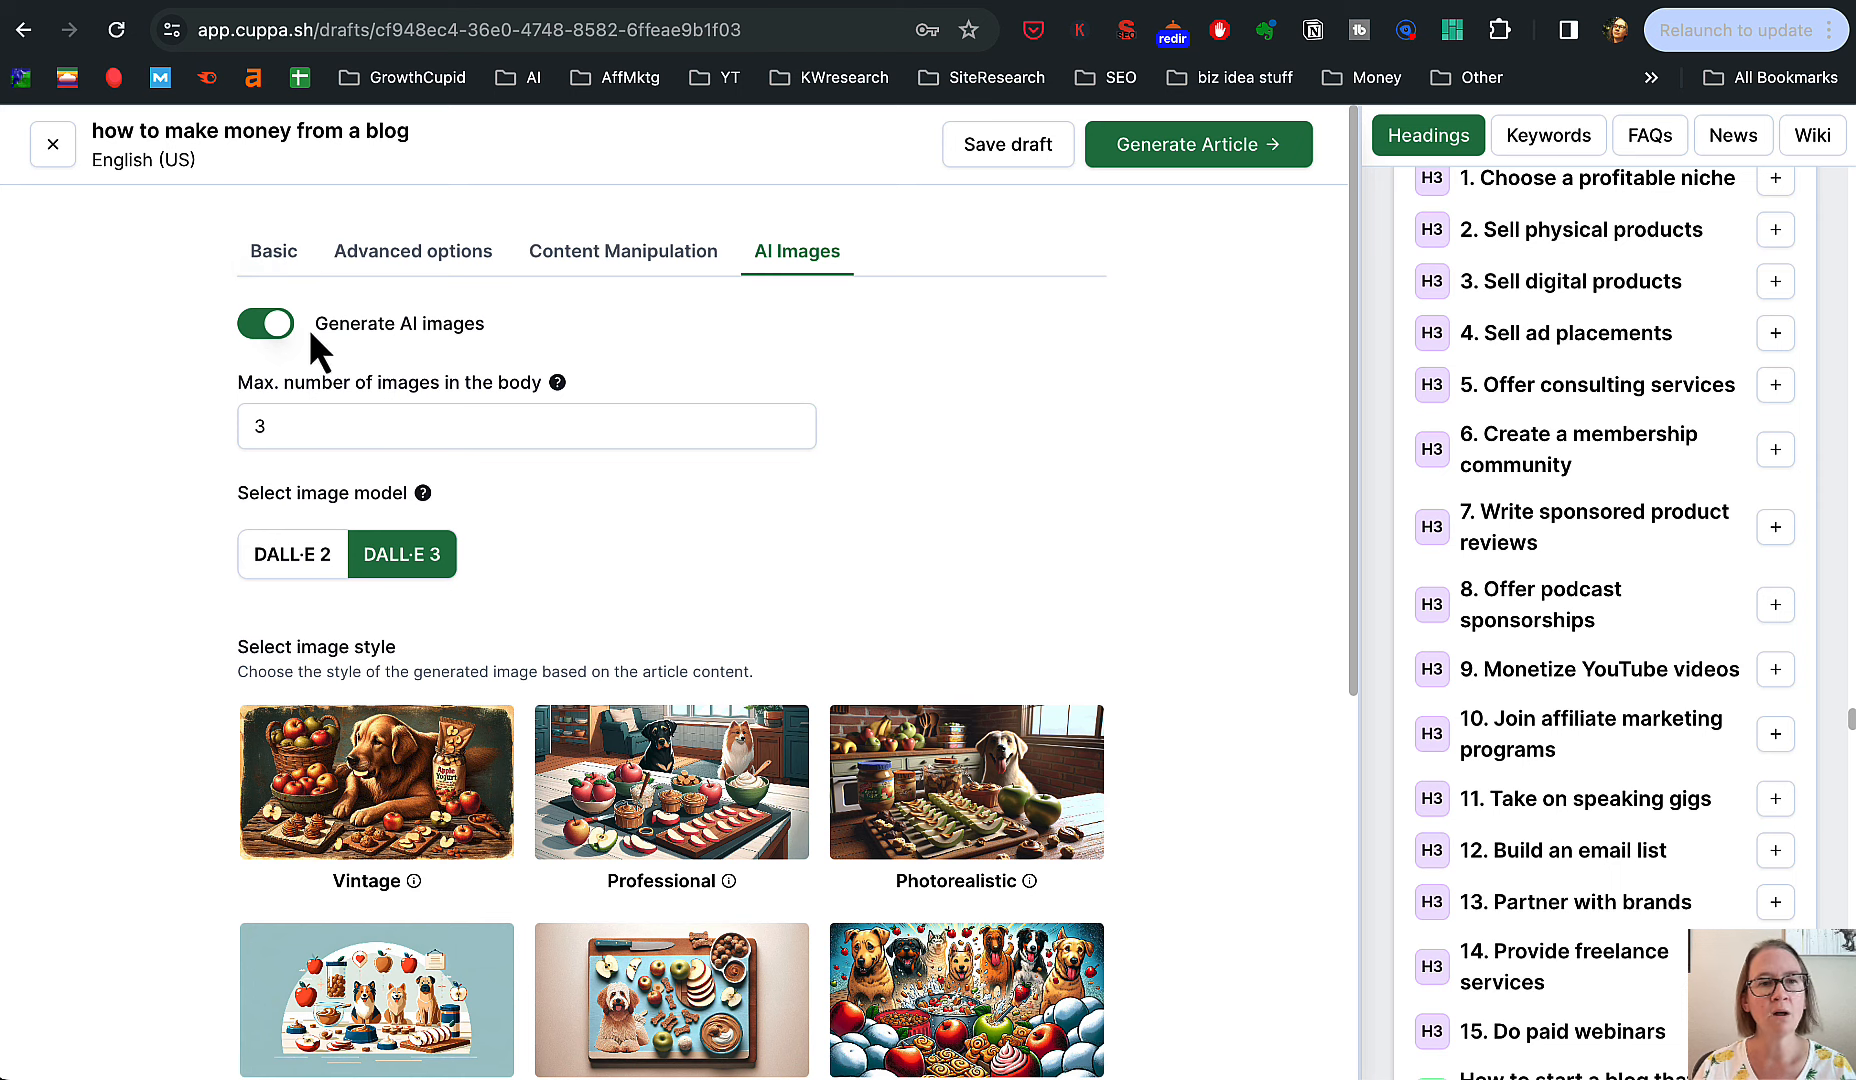
pyautogui.scroll(-6, 330, 370)
pyautogui.scroll(6, 340, 380)
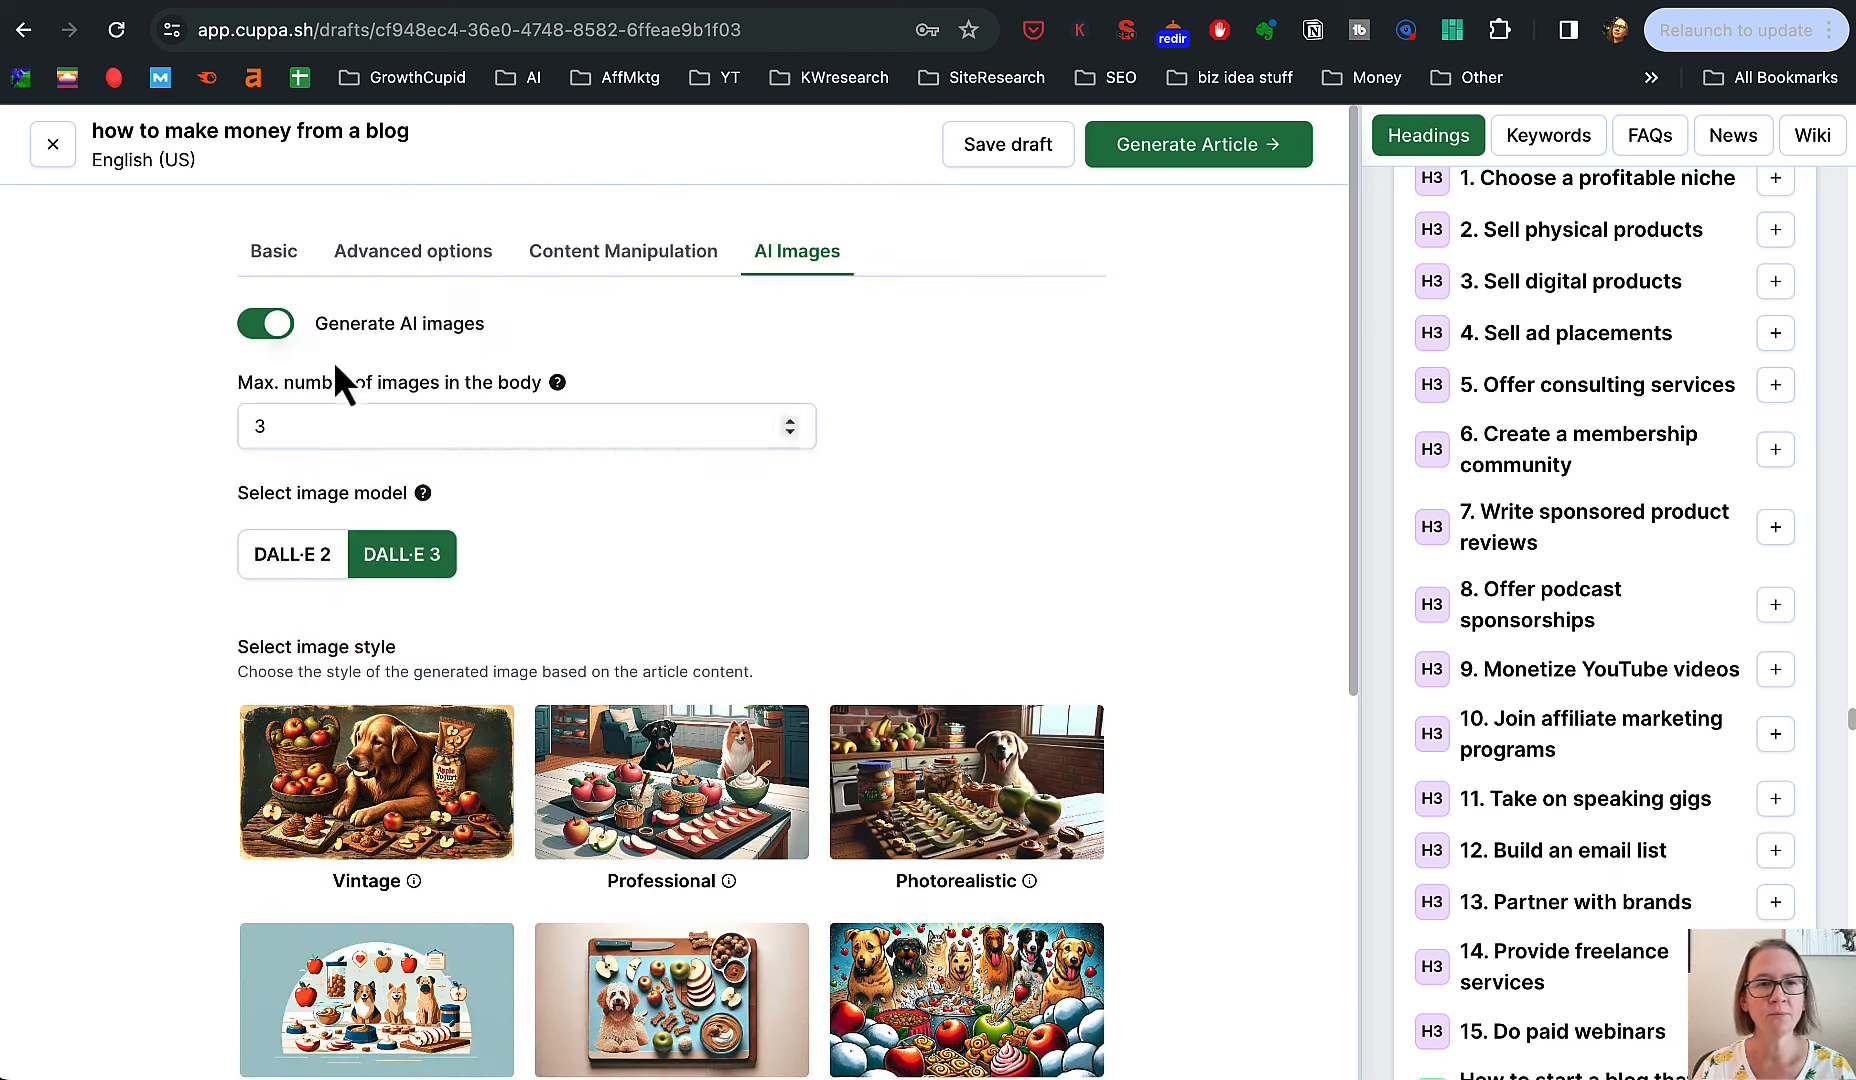
# - Recheck the basic settings and headings, and generate the "how to make money from a blog" article
pyautogui.click(271, 252)
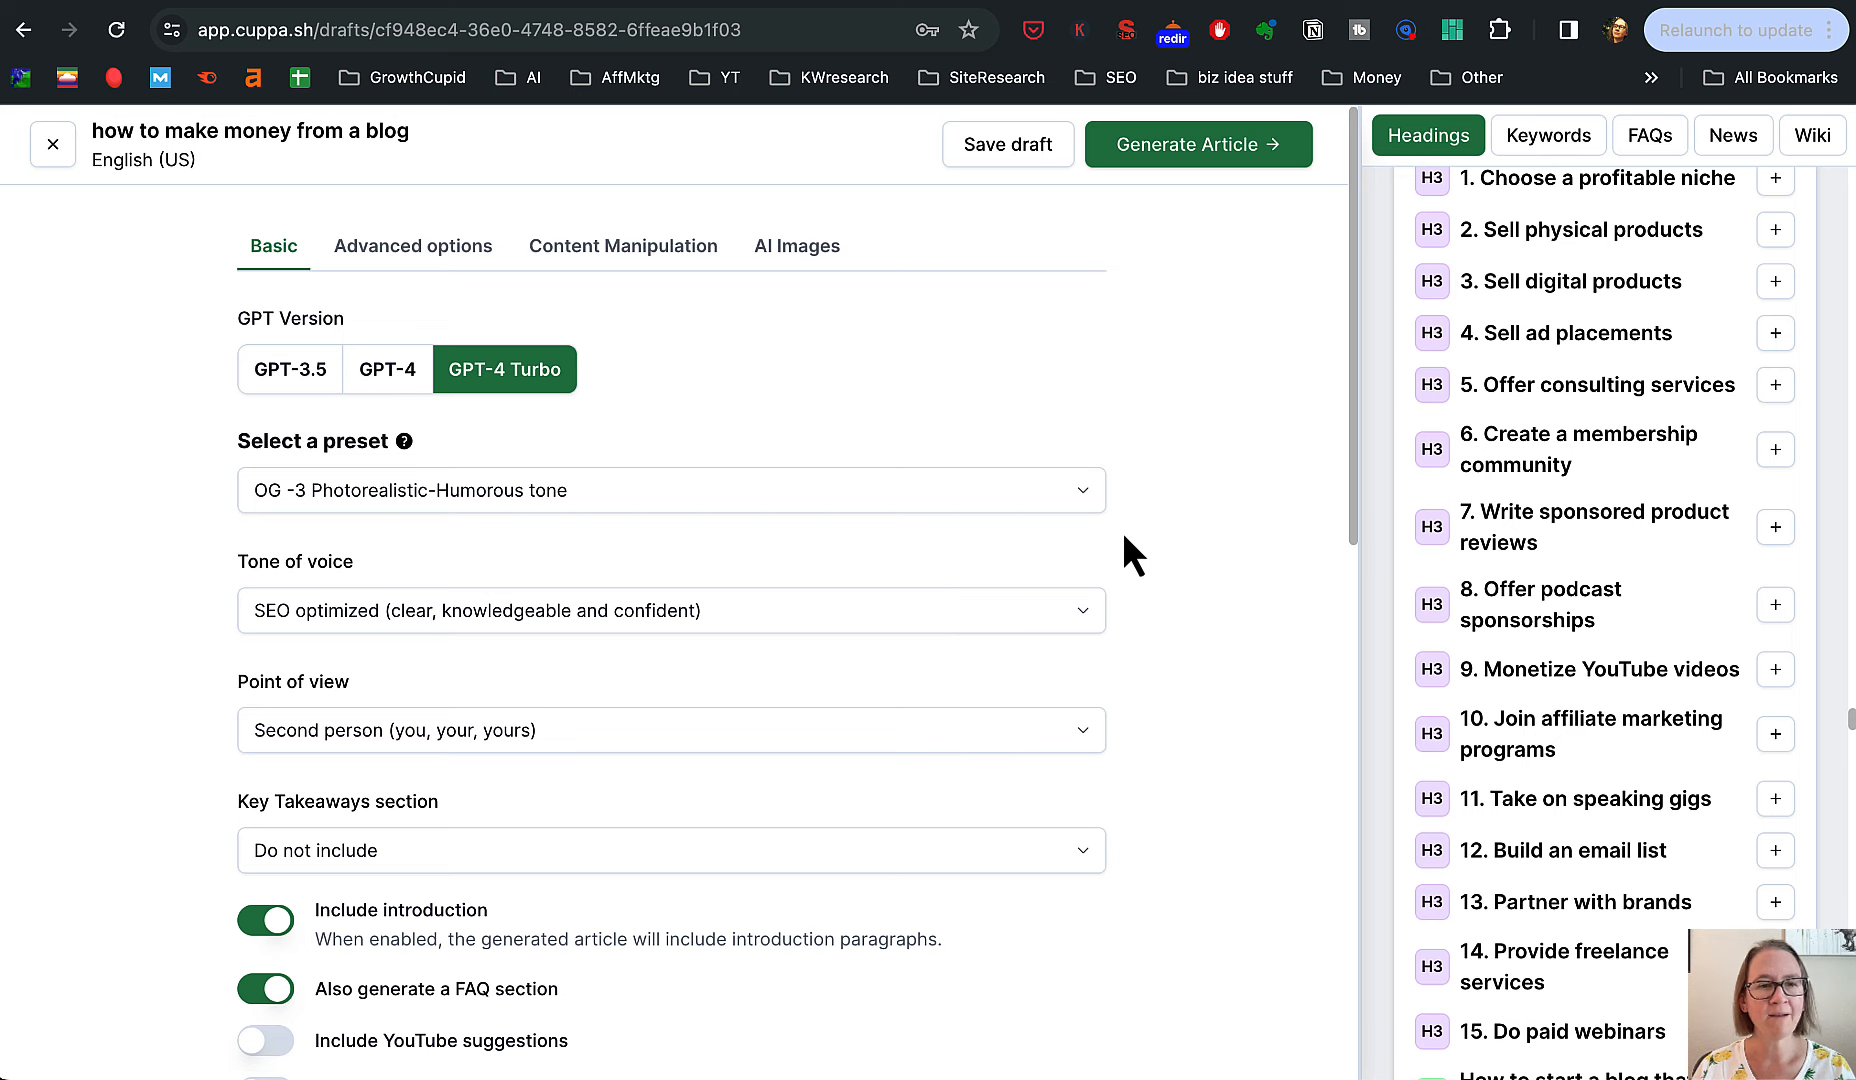
pyautogui.scroll(-5, 1153, 561)
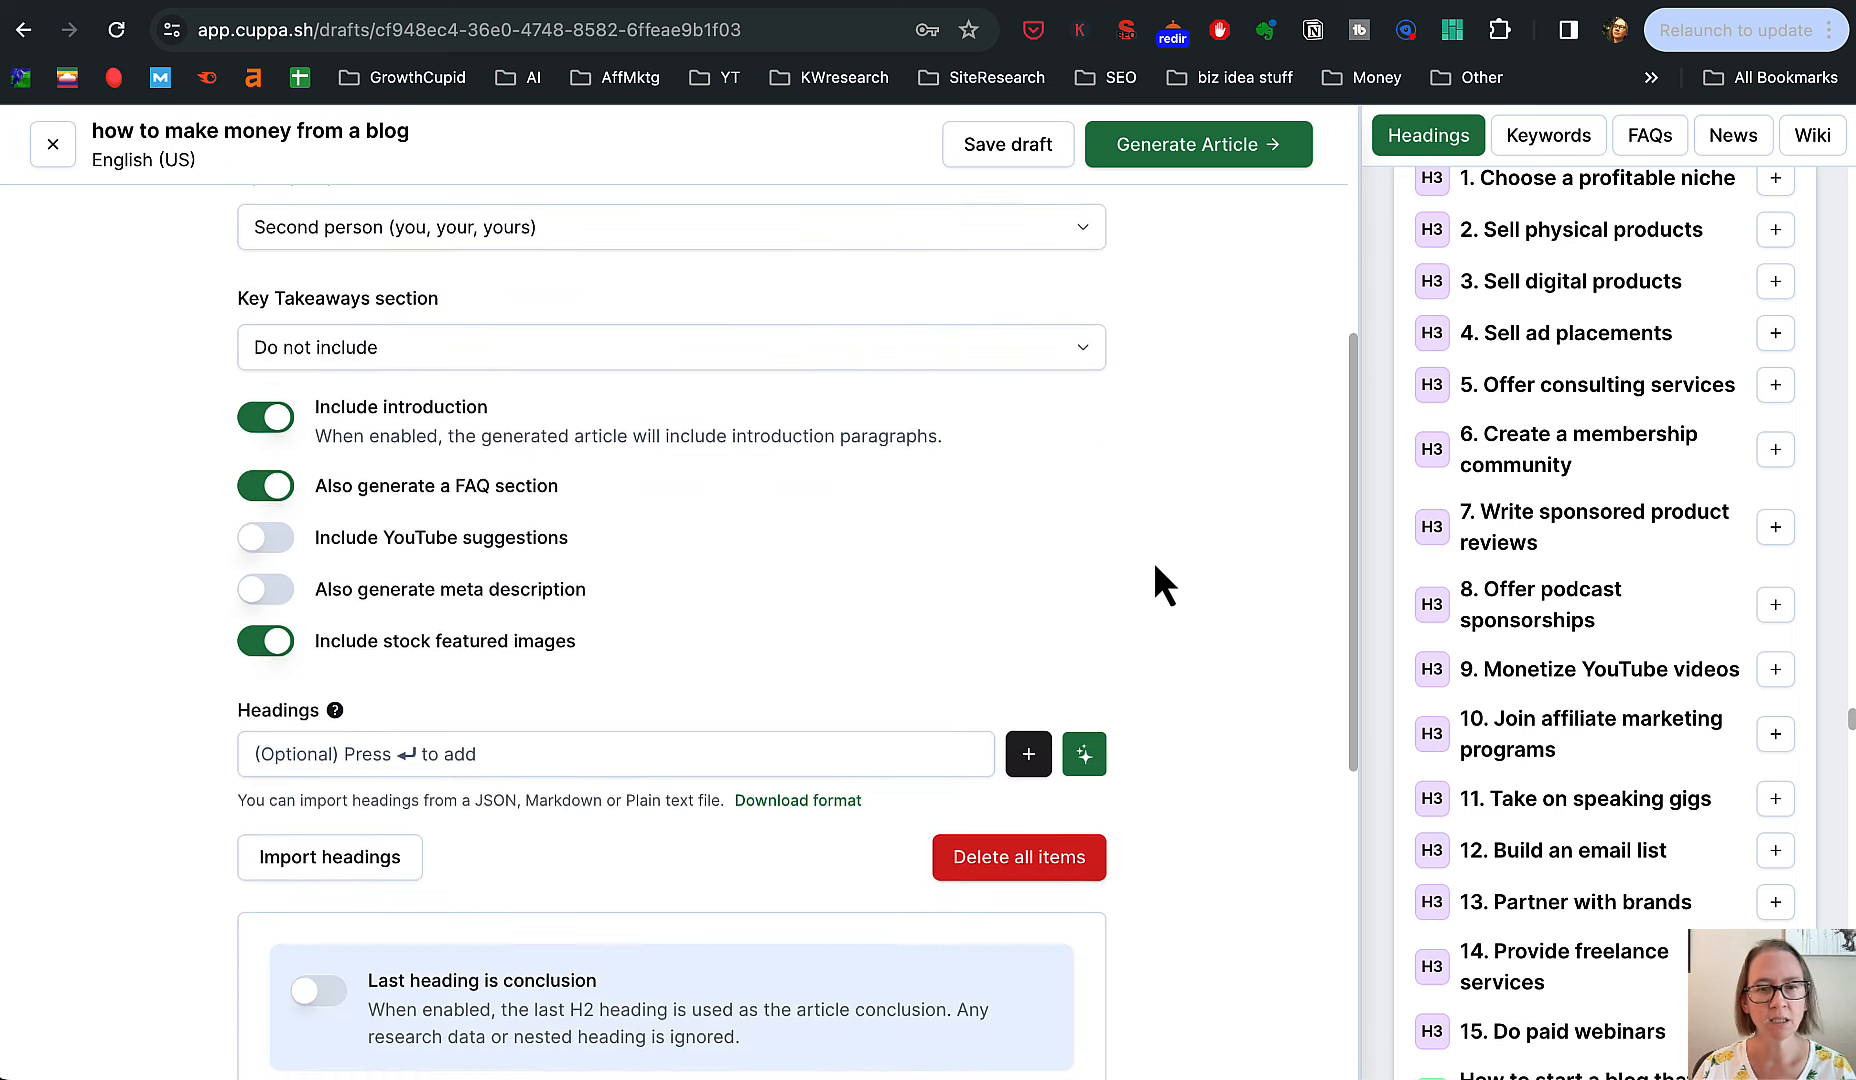
pyautogui.scroll(-7, 1155, 567)
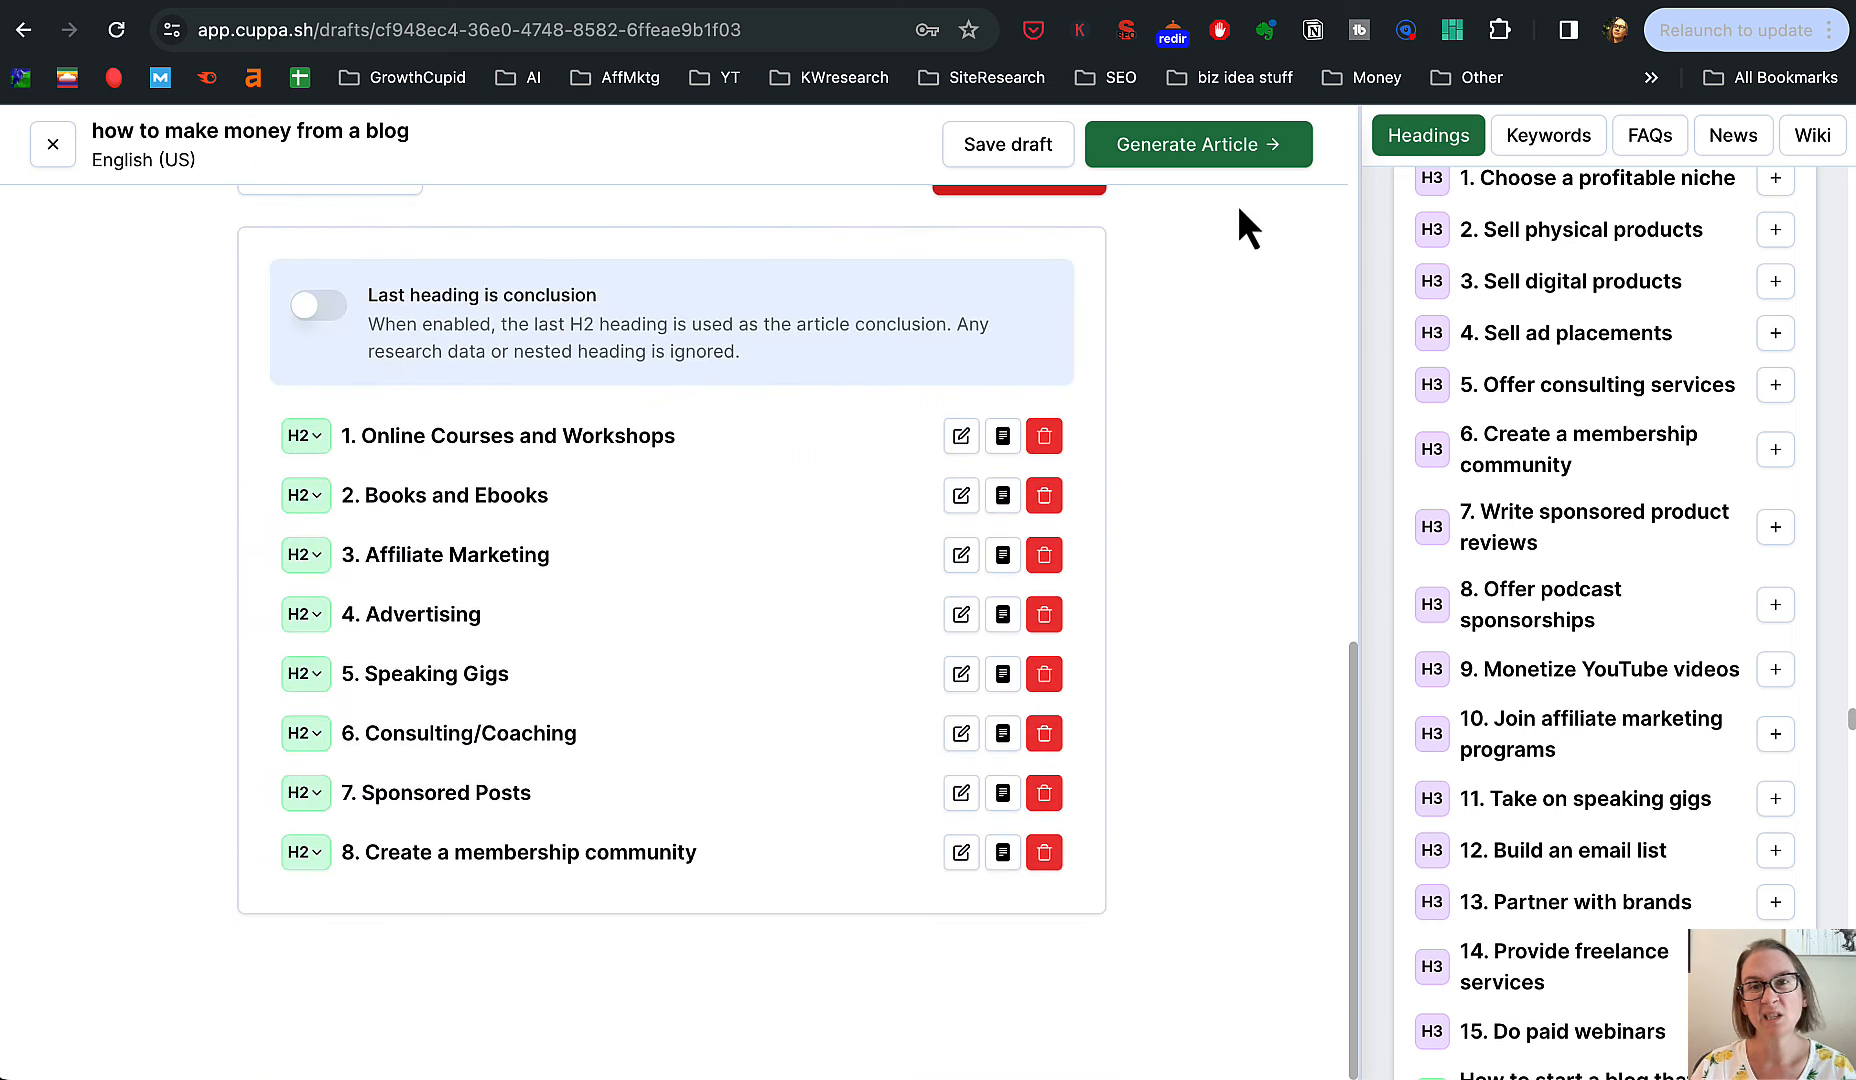
pyautogui.click(1243, 144)
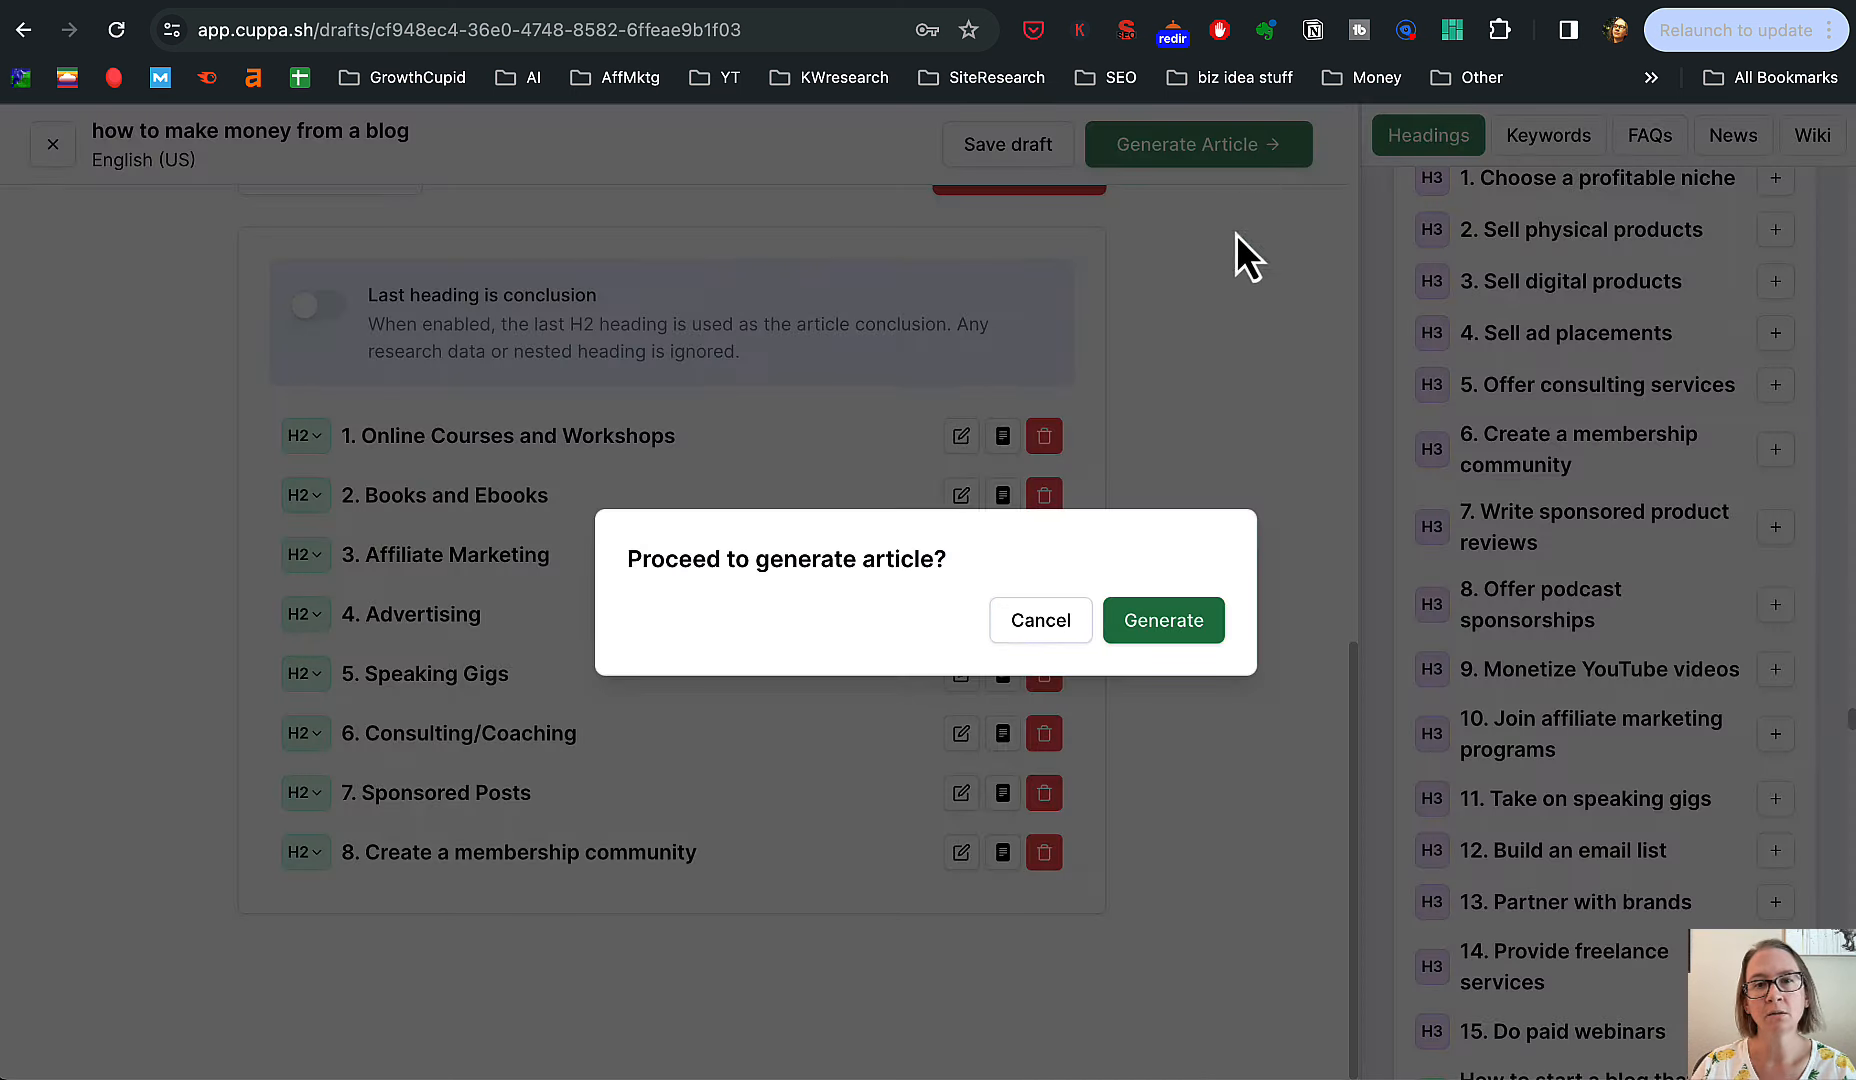
pyautogui.click(1185, 630)
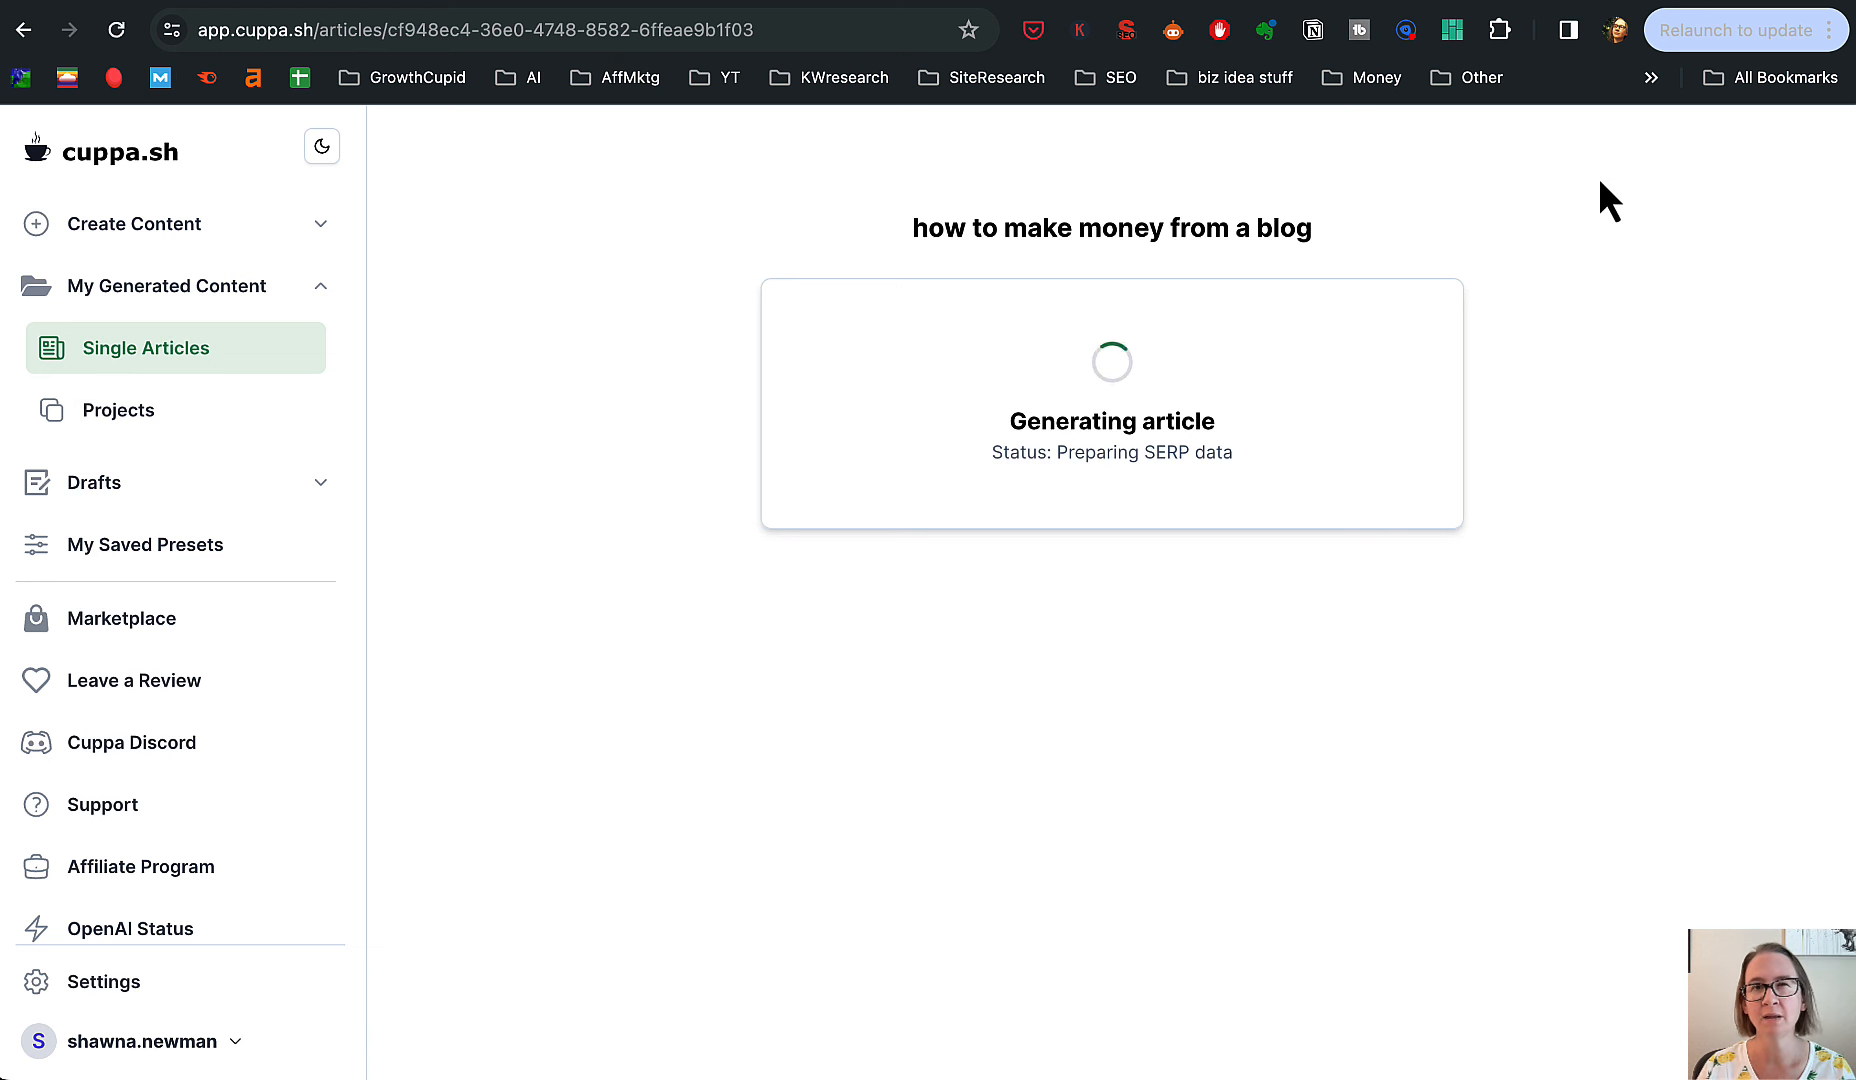
# - Switch to KoalaWriter and review the section headings of its blog post outline
pyautogui.click(1645, 8)
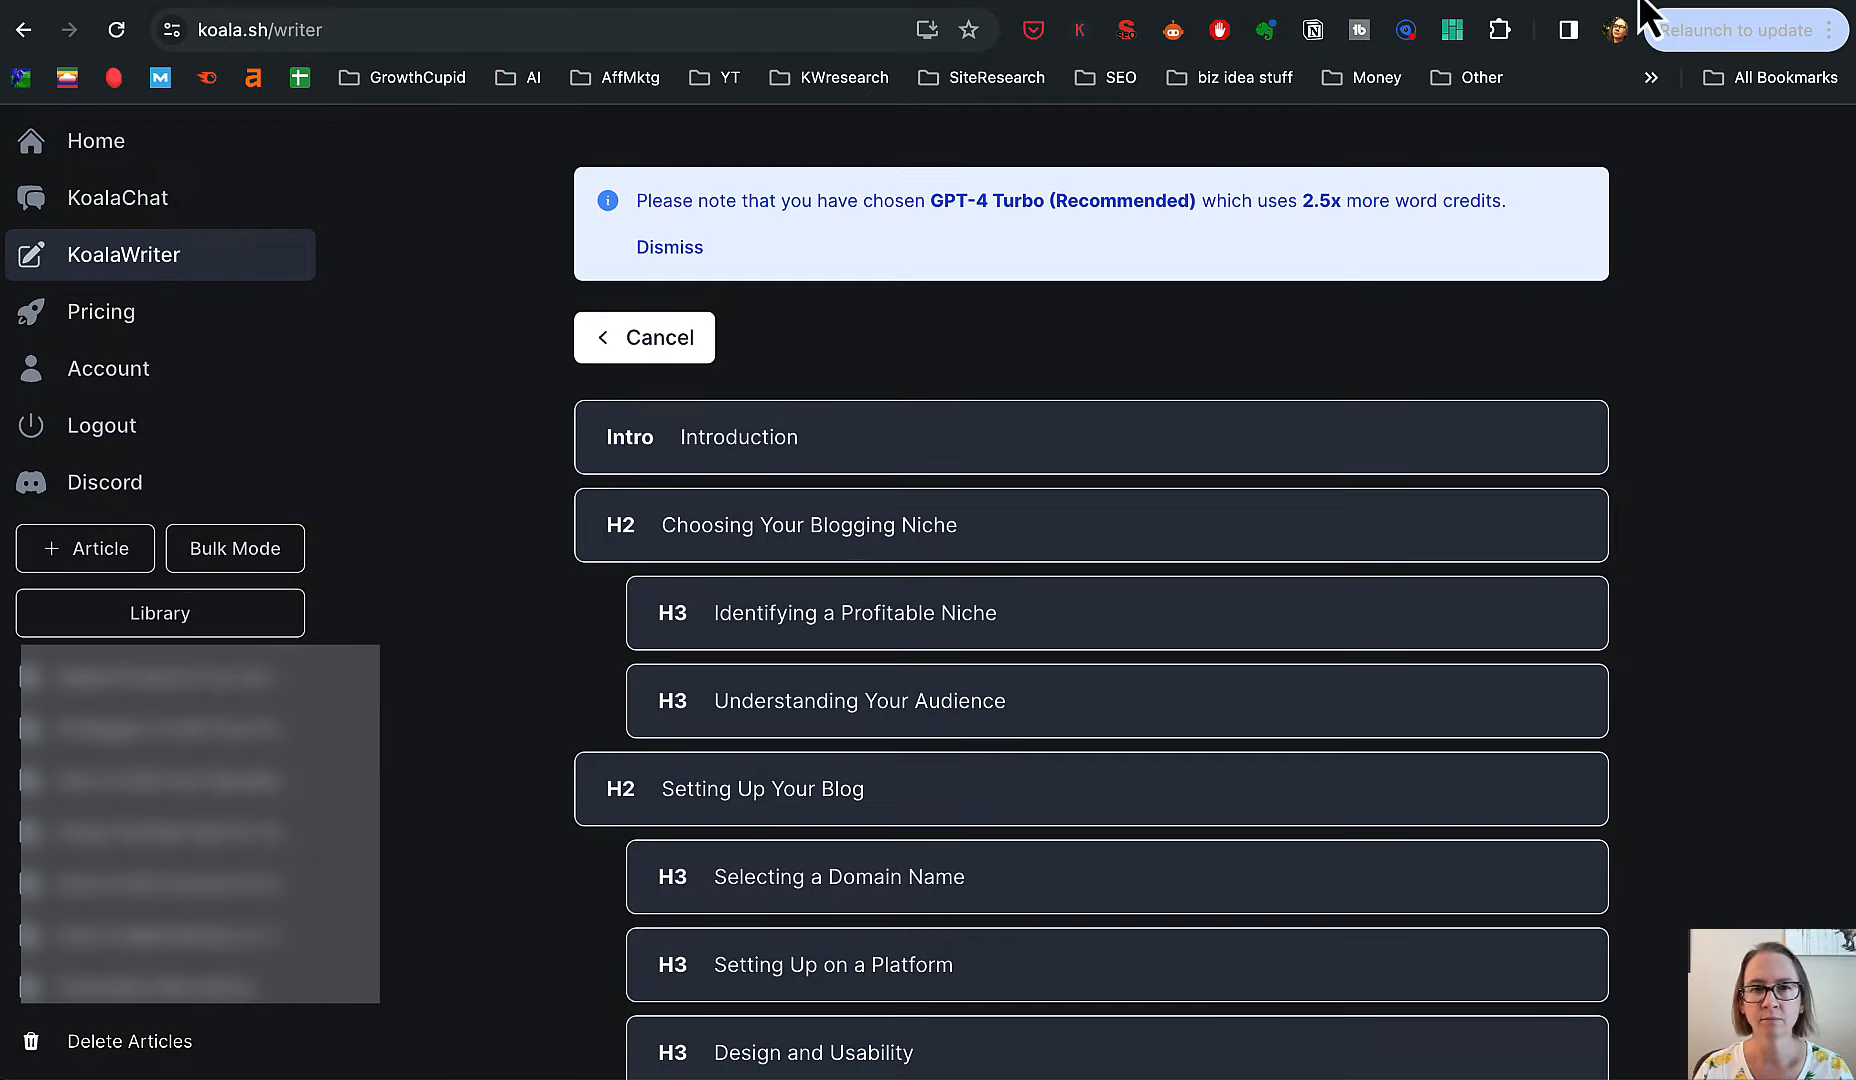
pyautogui.scroll(-3, 1698, 348)
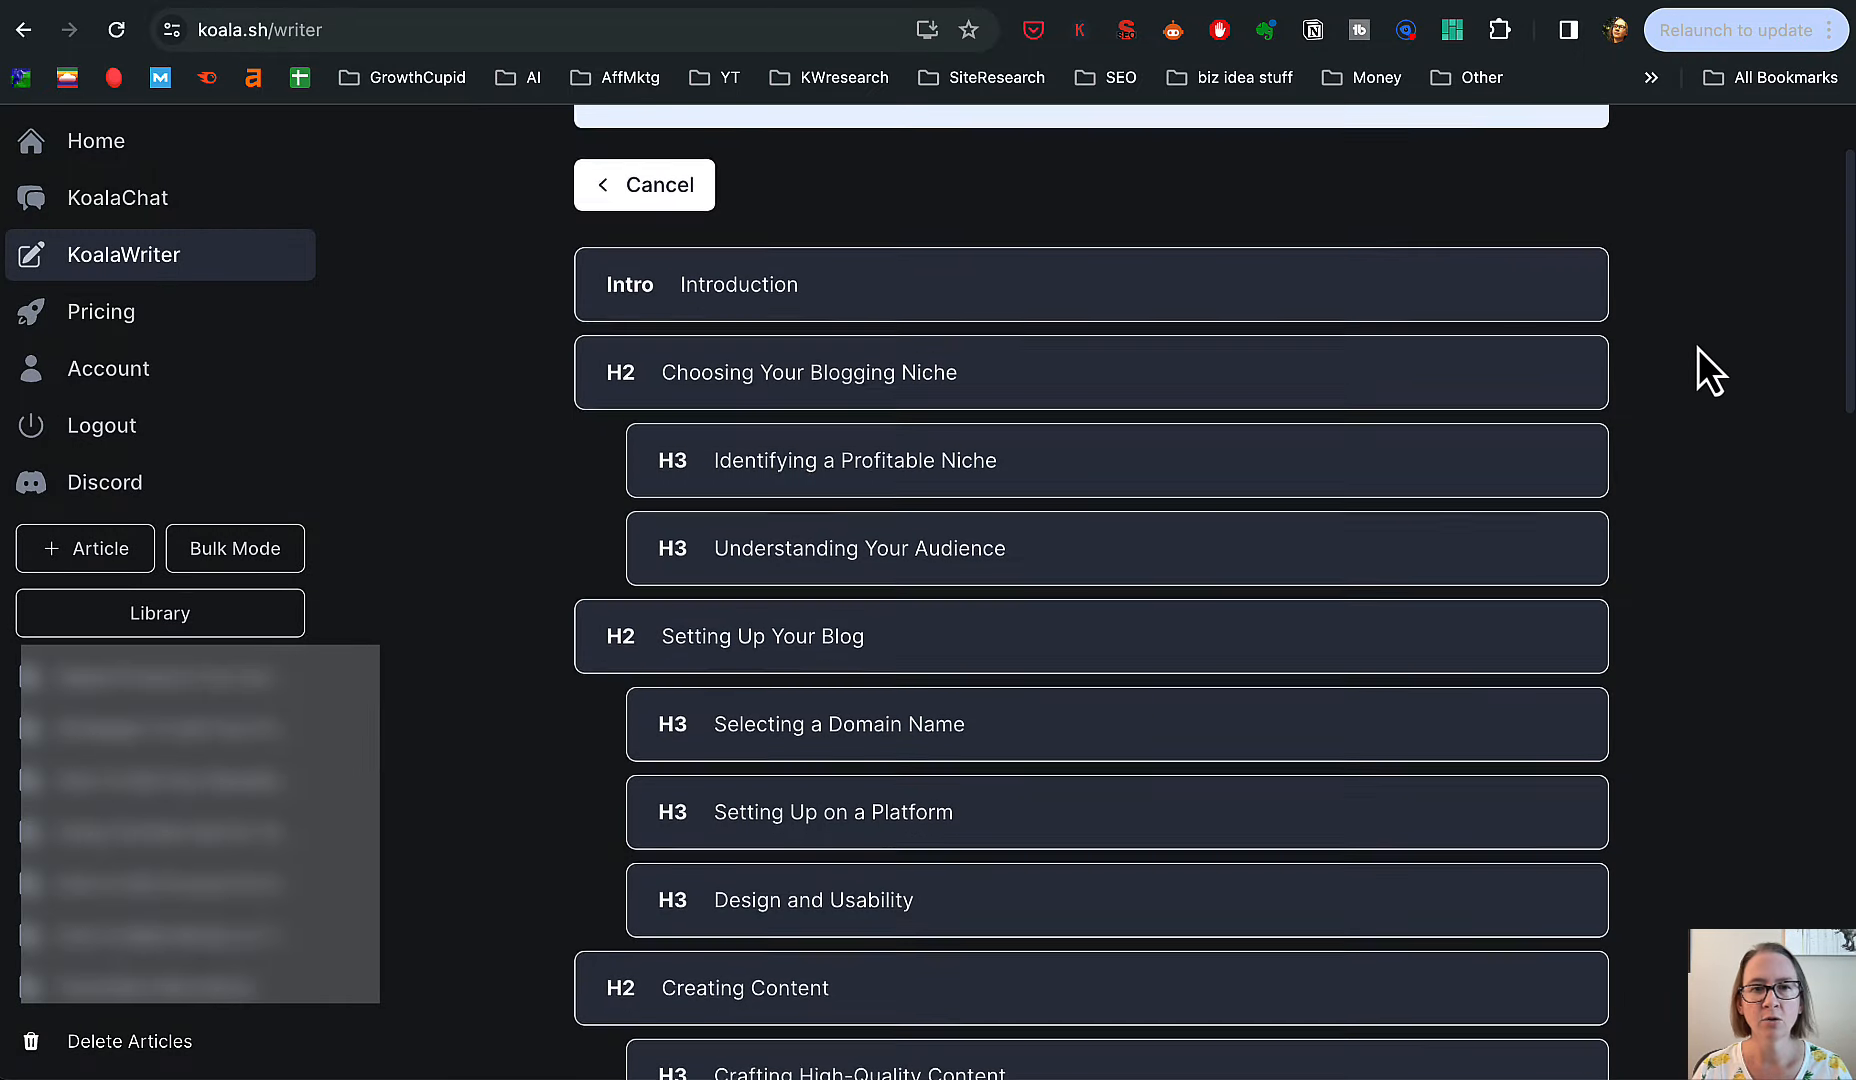
pyautogui.scroll(-4, 1698, 348)
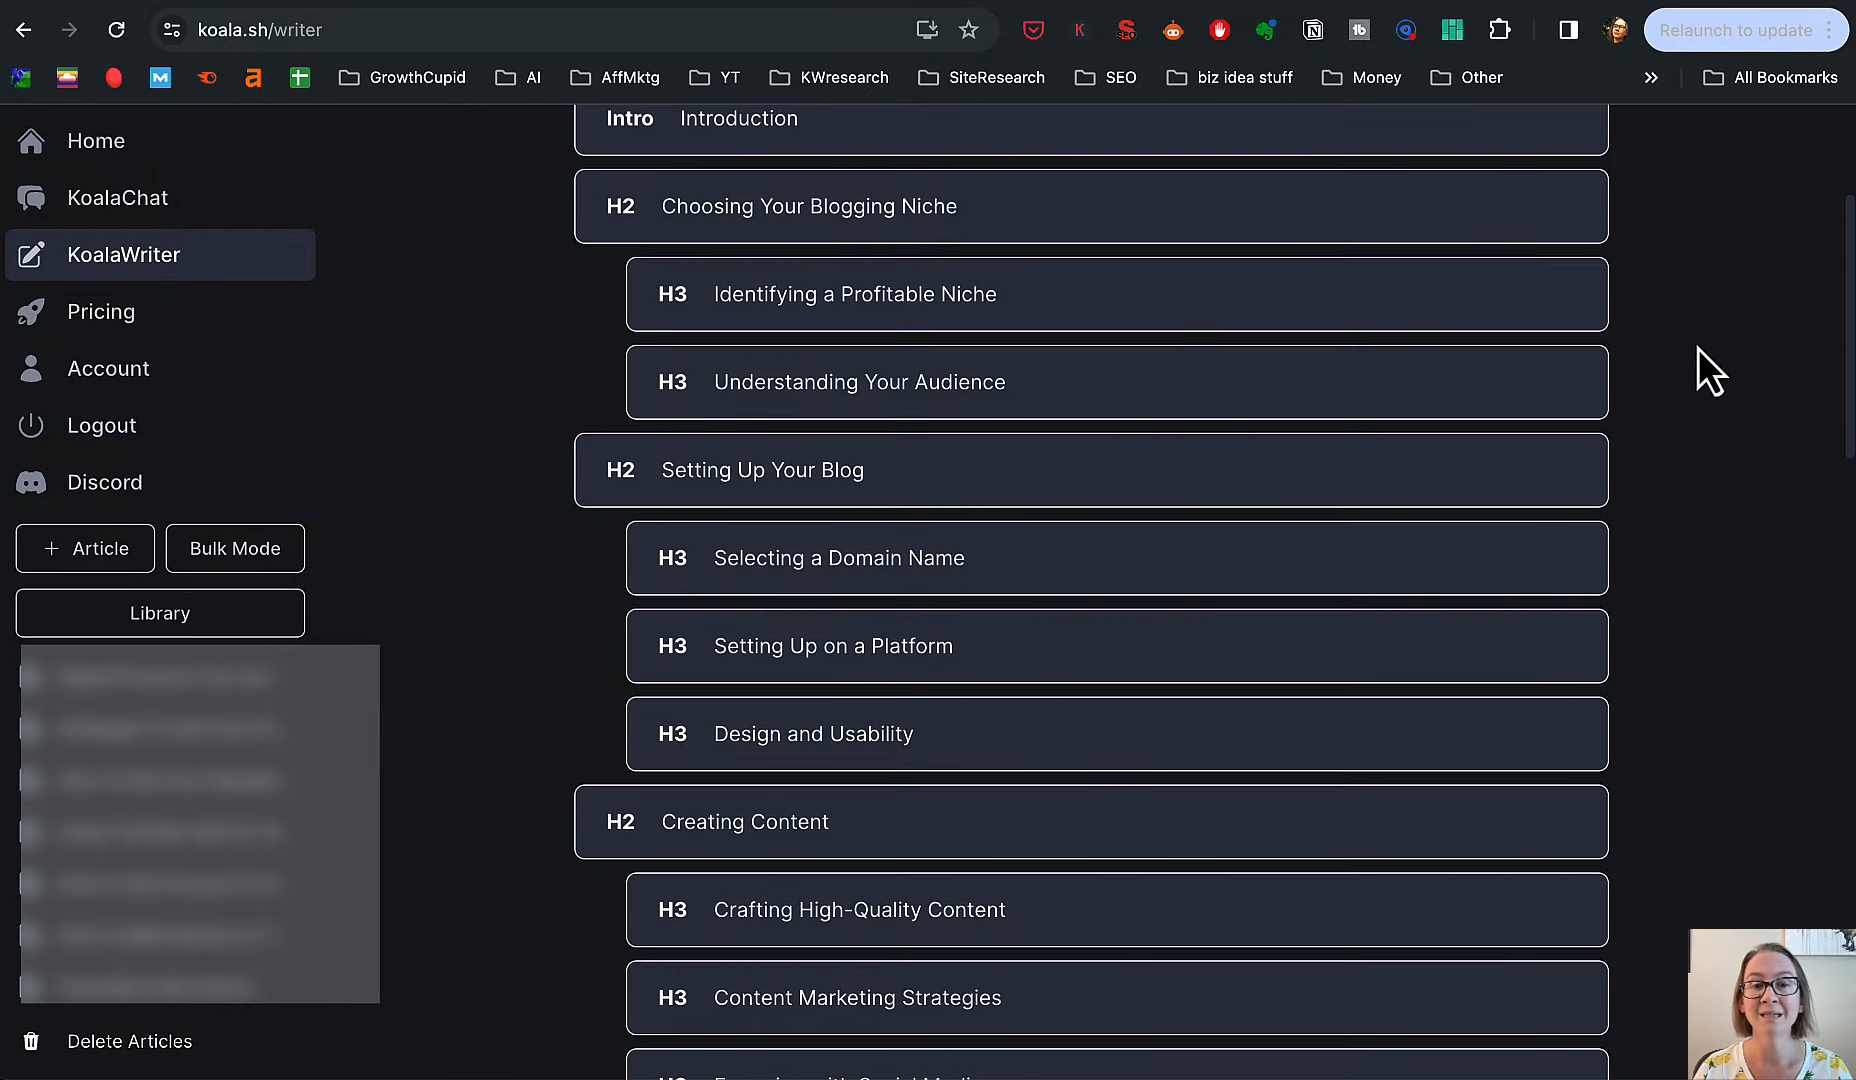
pyautogui.scroll(-1, 1698, 348)
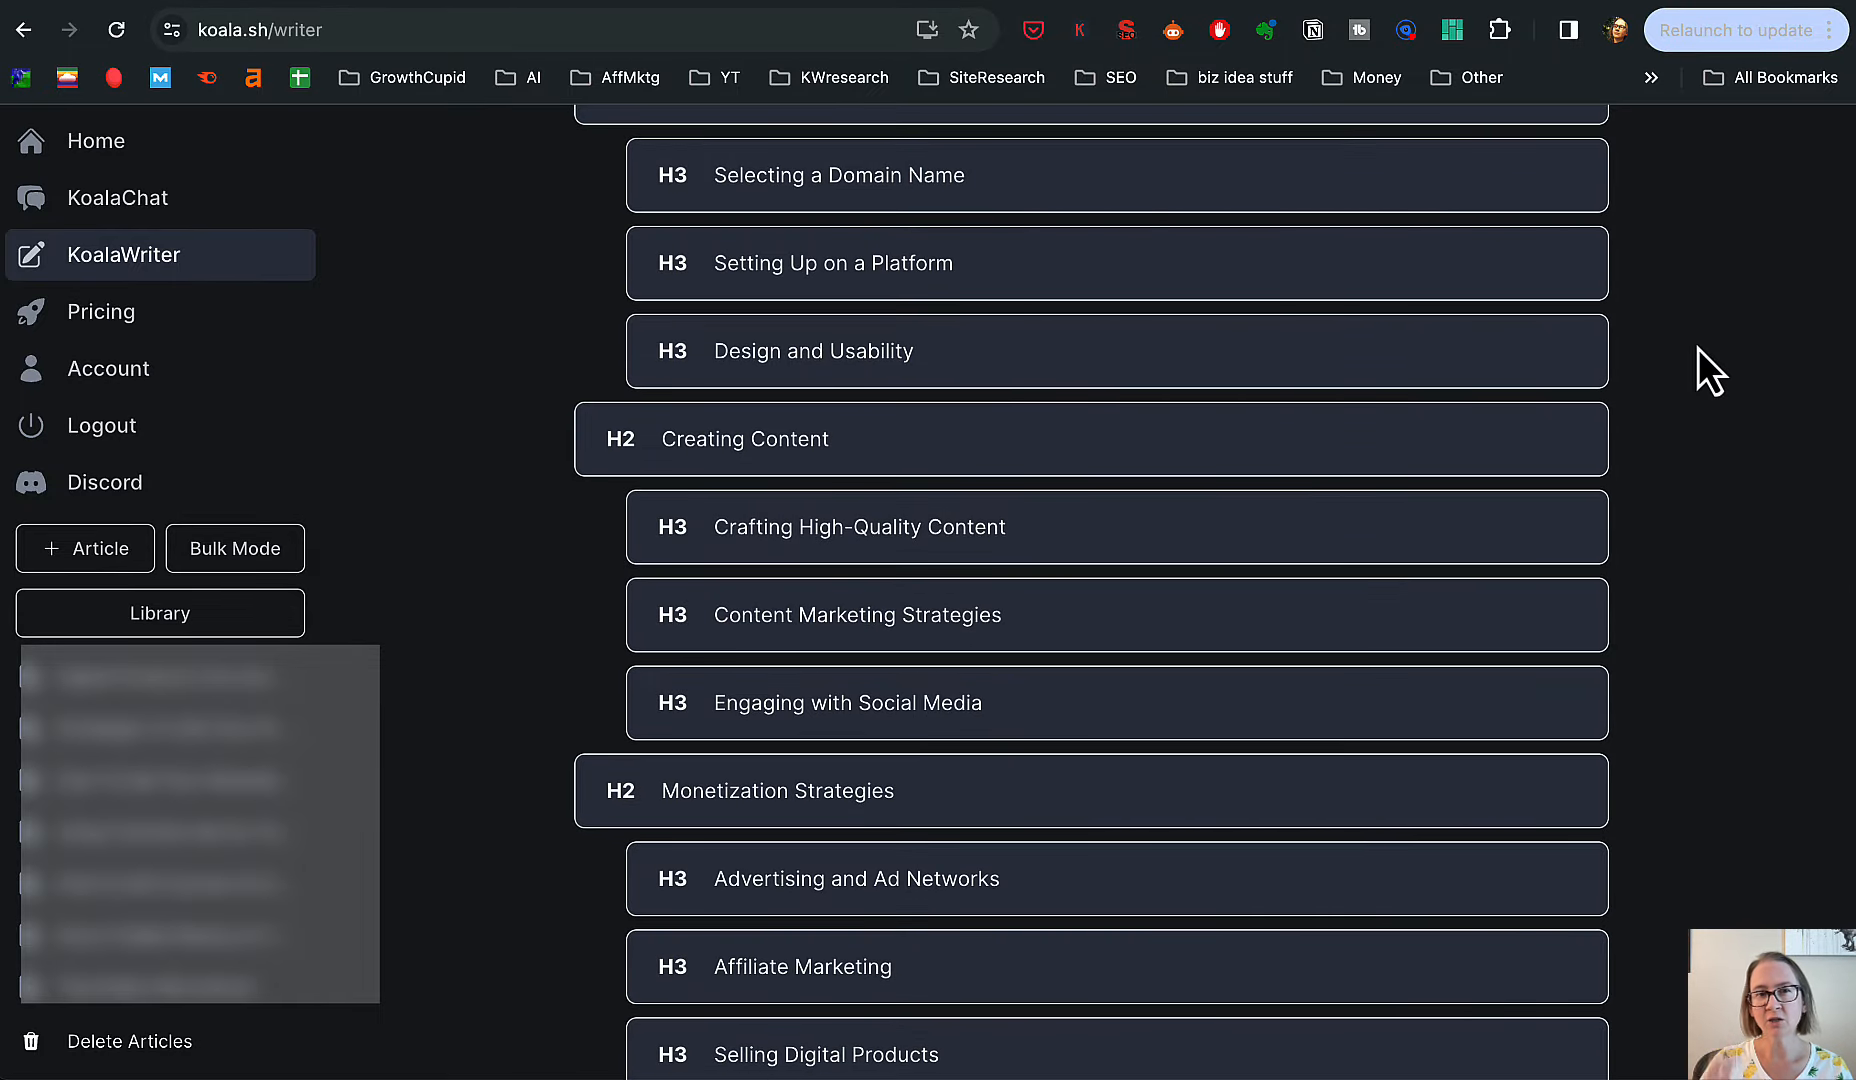
pyautogui.scroll(-3, 1584, 495)
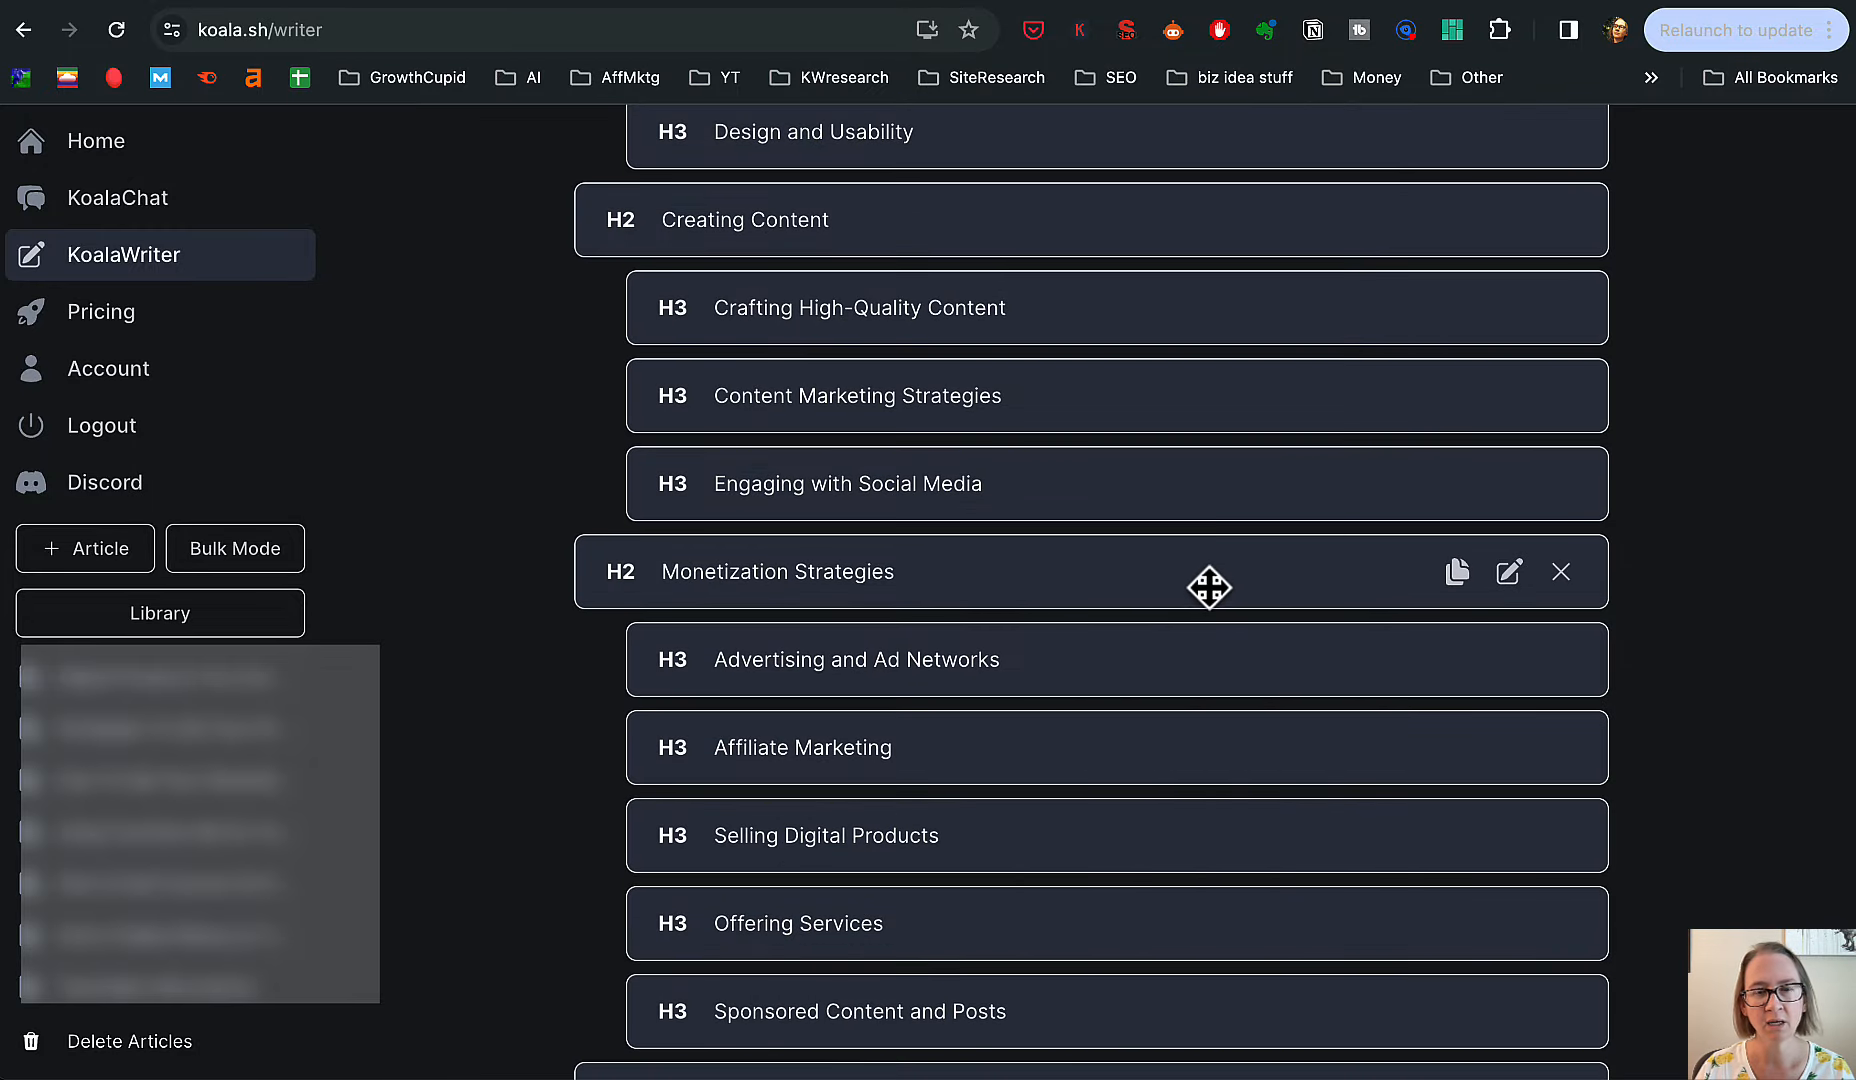
pyautogui.scroll(10, 1211, 588)
pyautogui.scroll(-1, 1528, 555)
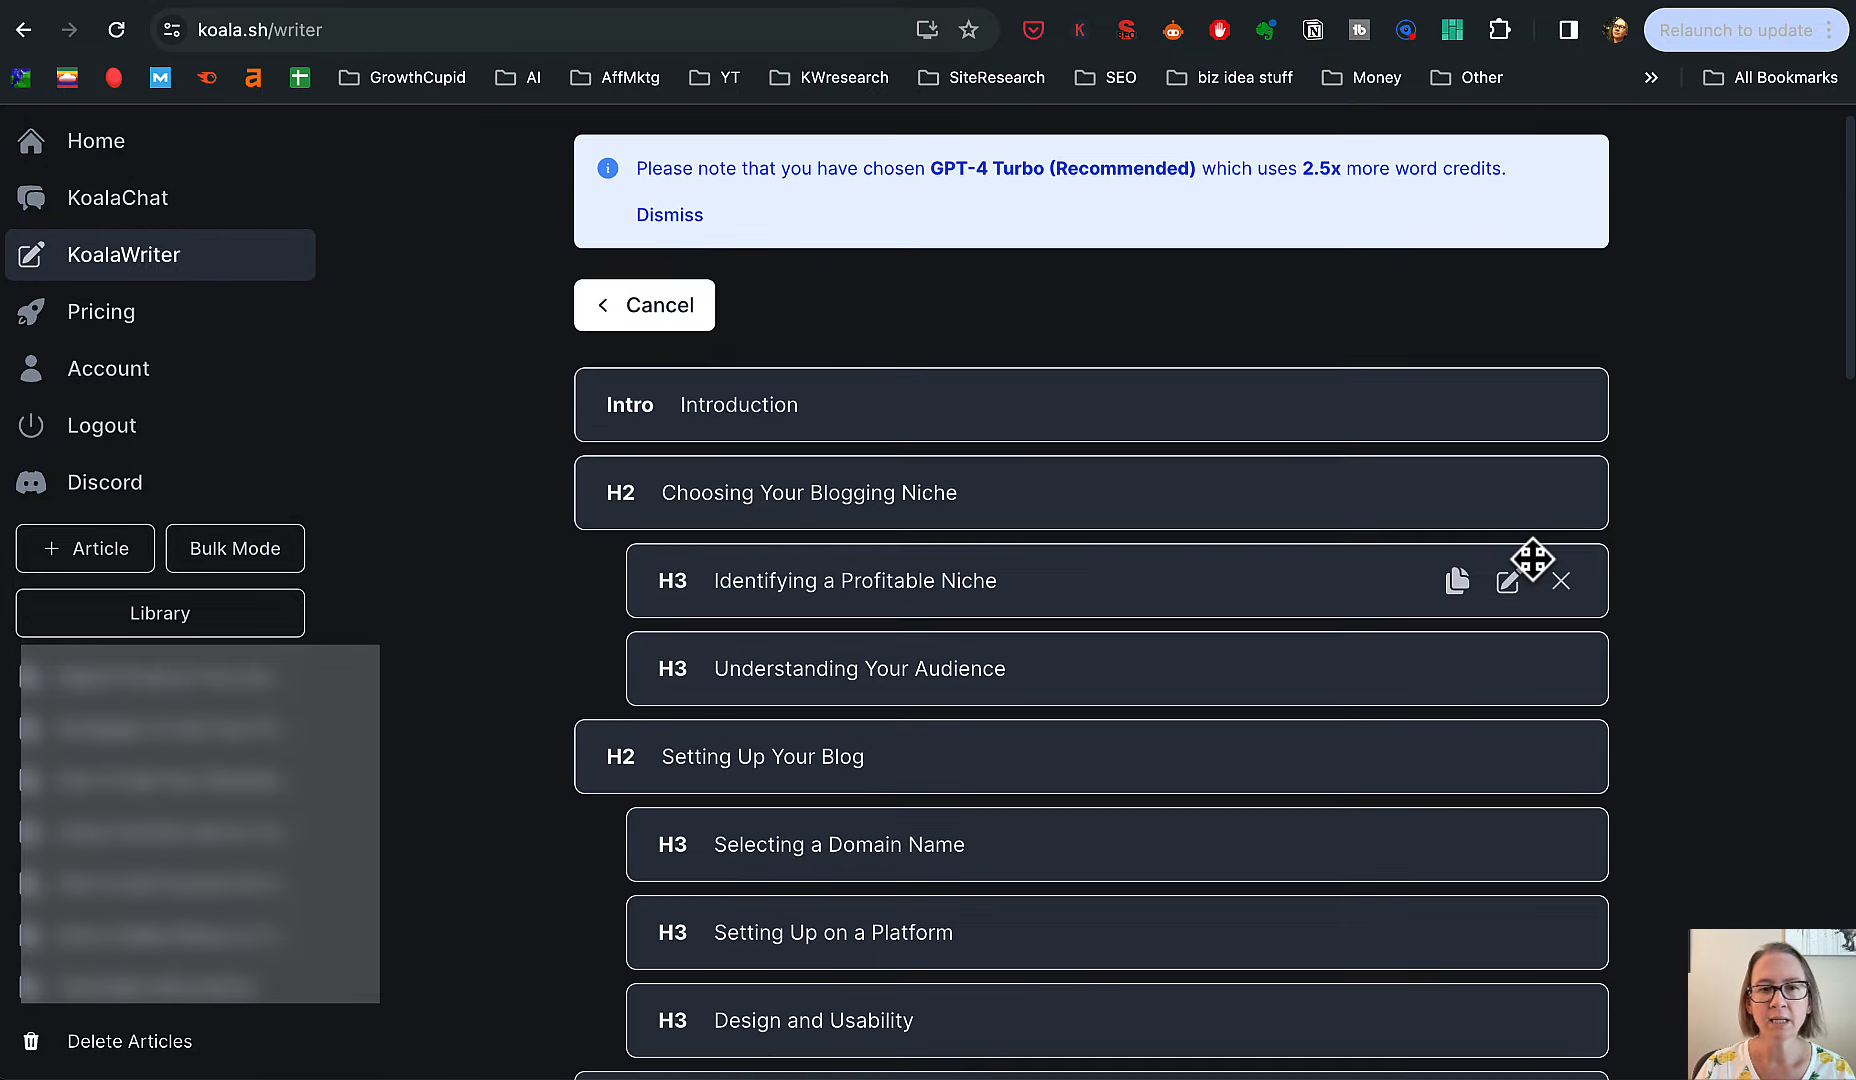
# - Delete the "Choosing Your Blogging Niche", "Setting Up Your Blog" and "Creating Content" sections with their subheadings from the outline
pyautogui.scroll(-1, 1532, 558)
pyautogui.click(1564, 463)
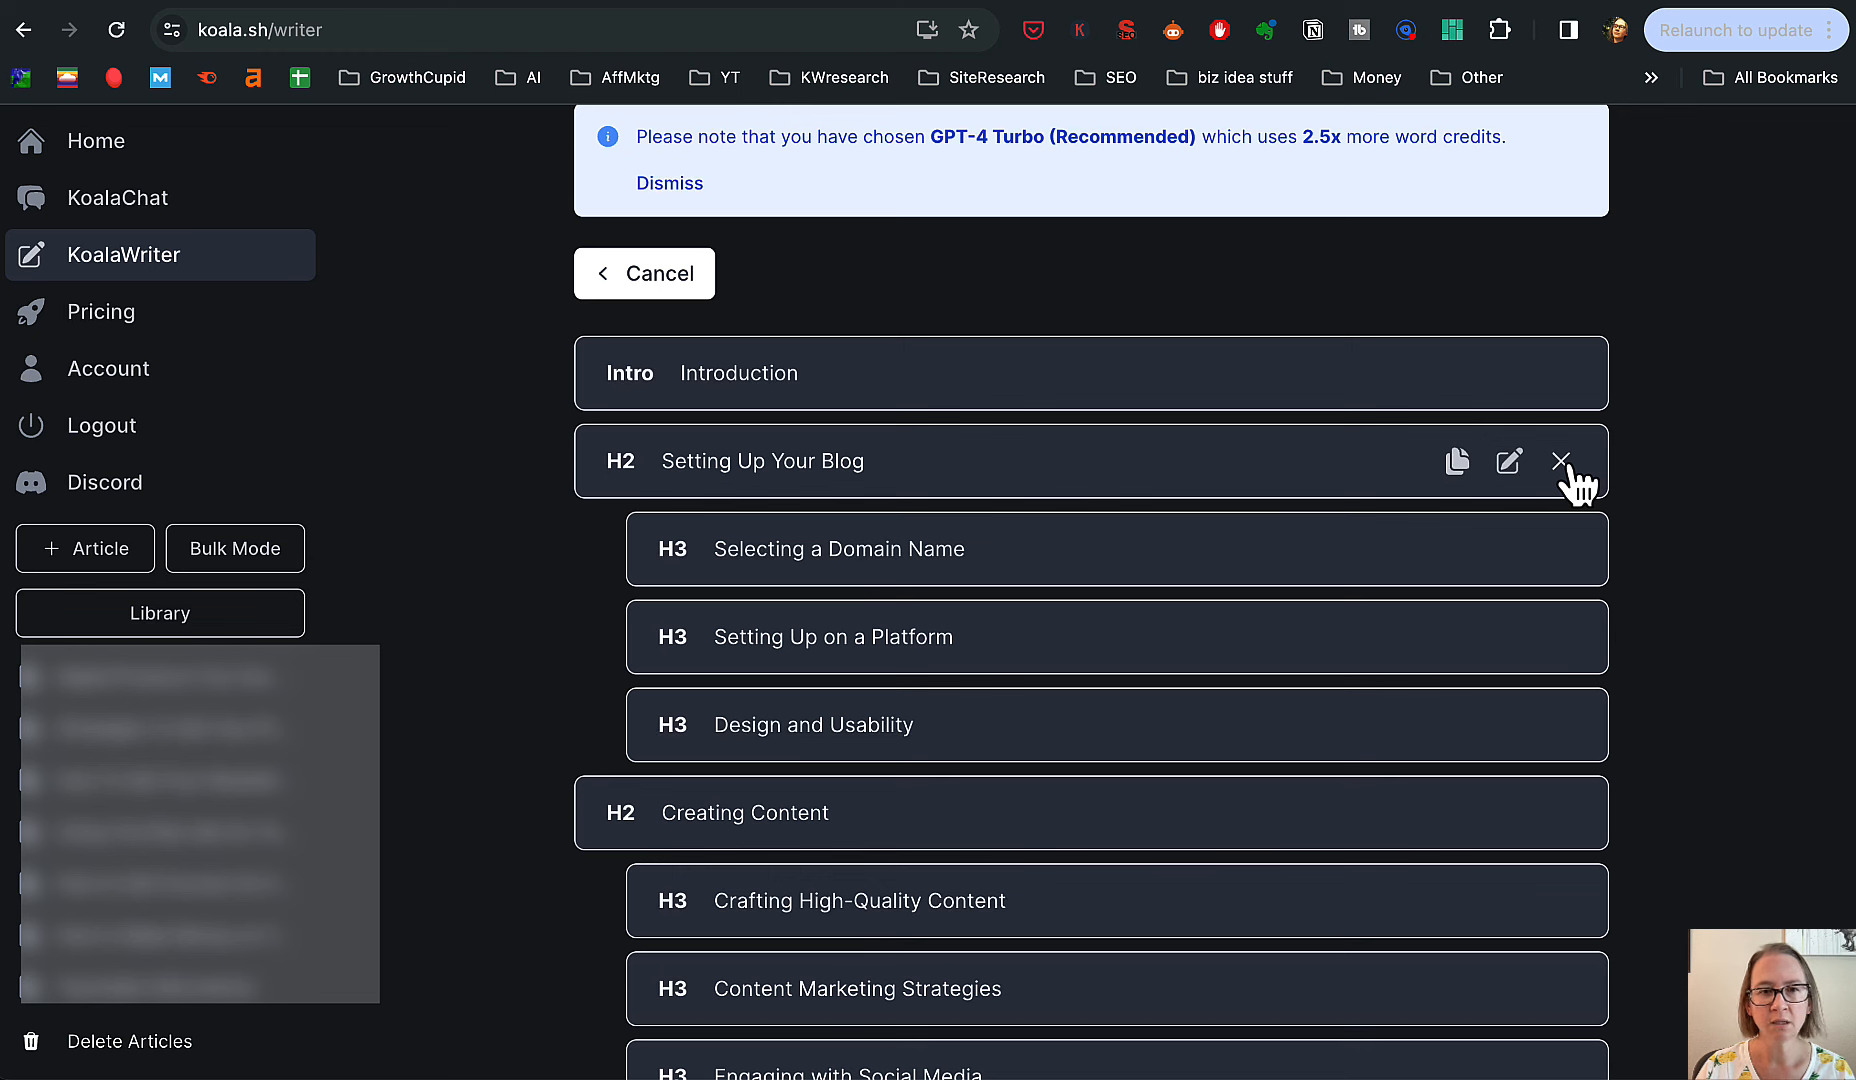
pyautogui.click(1563, 463)
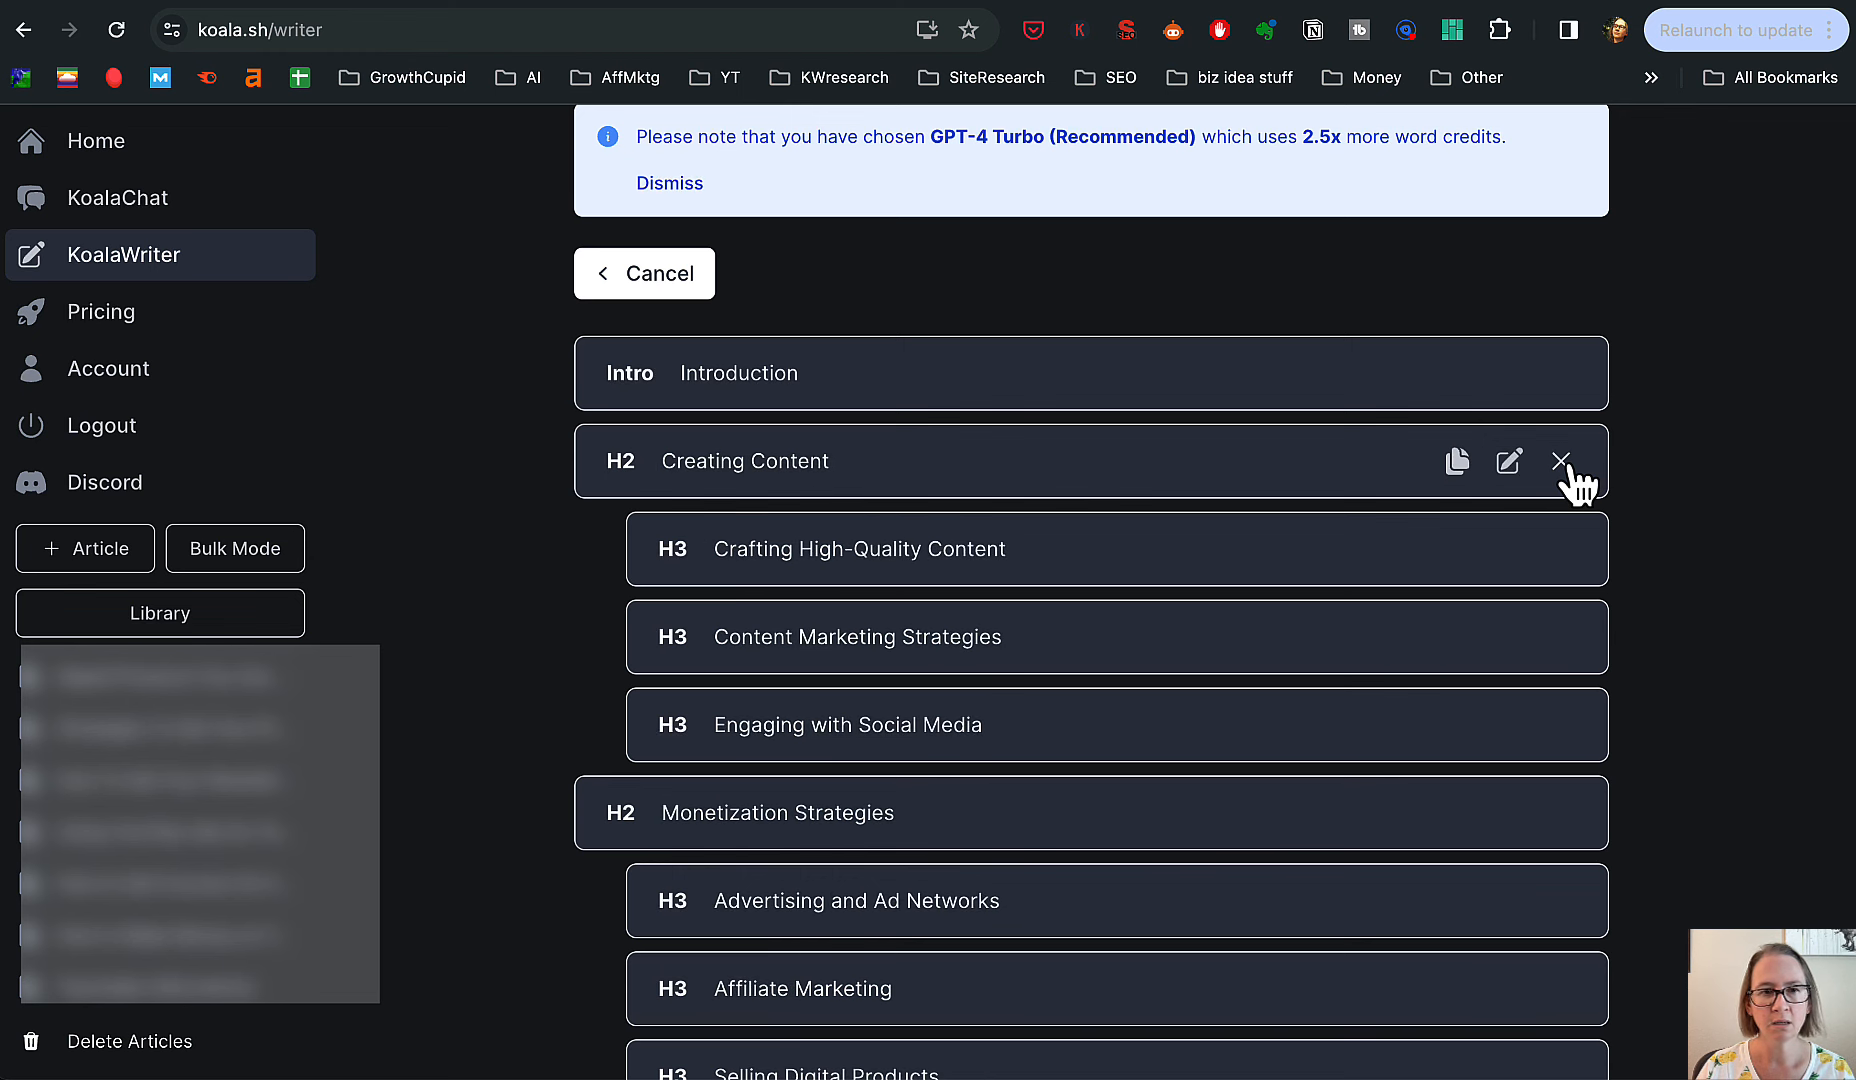
pyautogui.click(1563, 463)
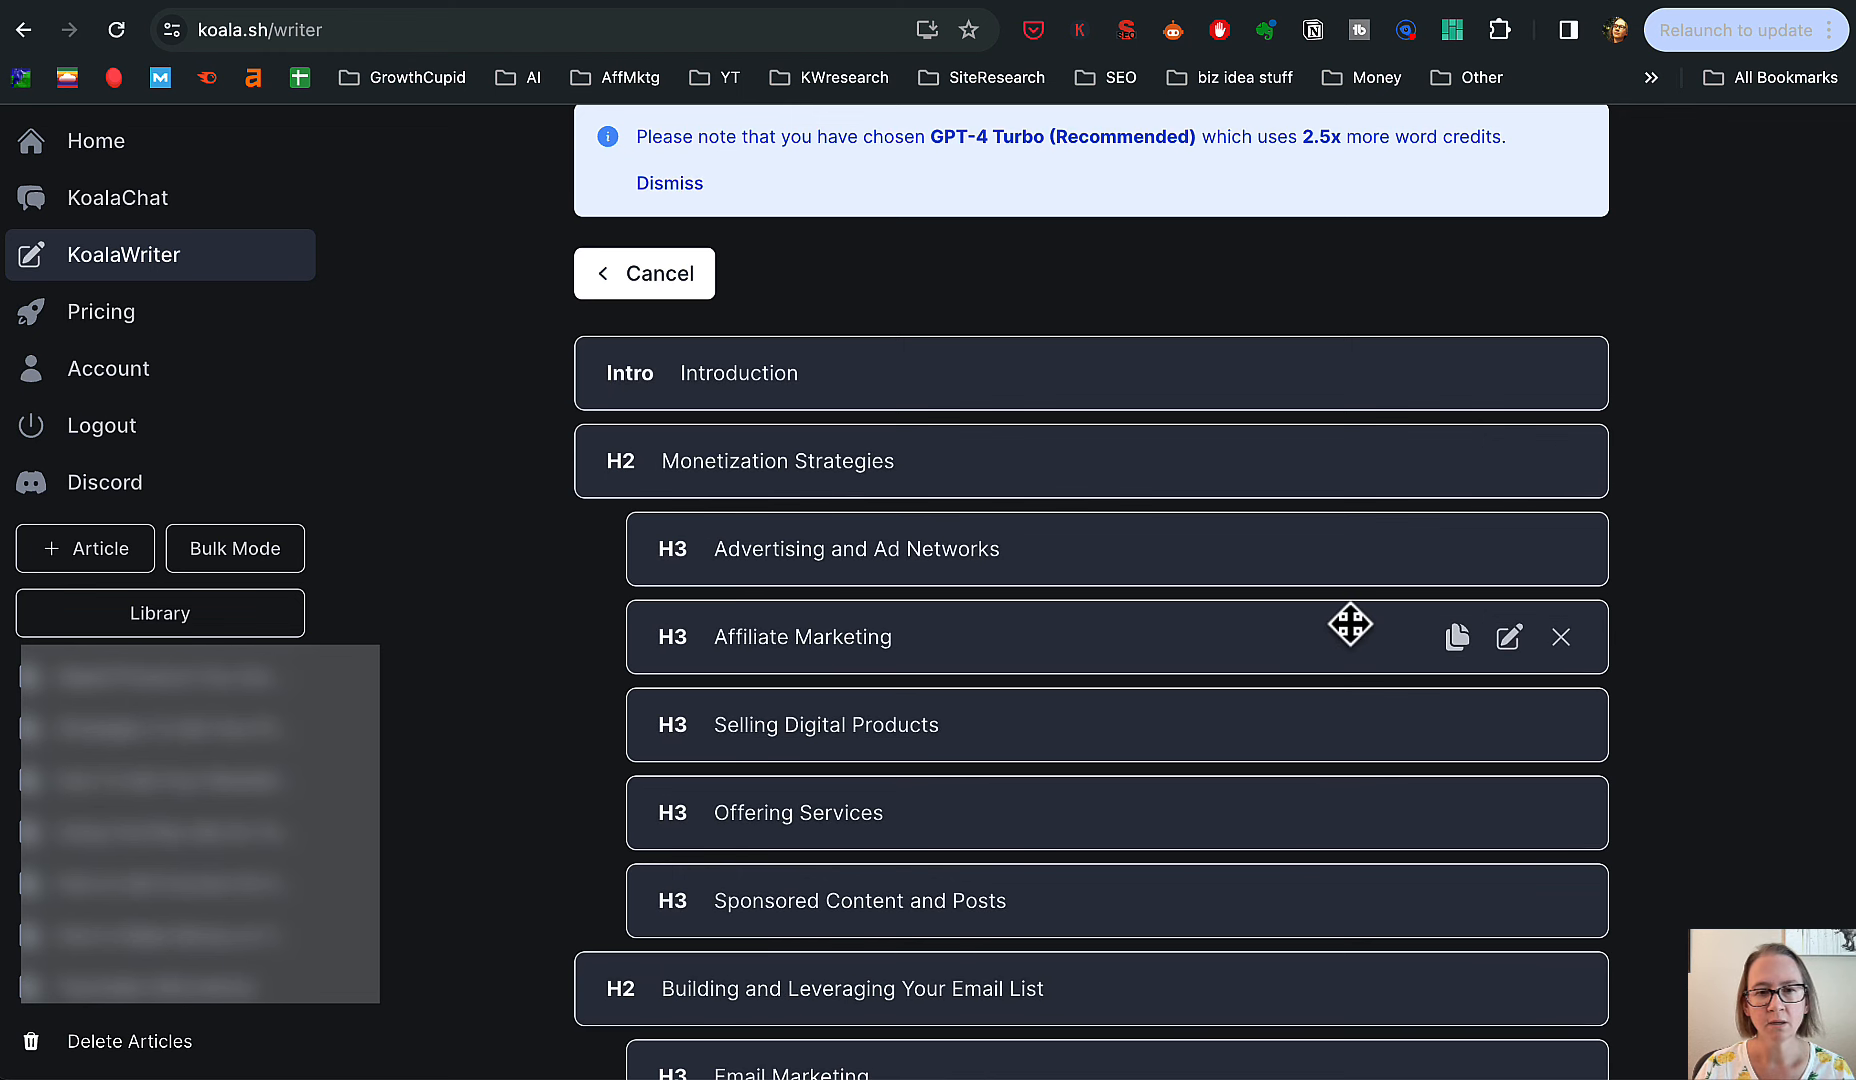
# - Delete the "Analyzing and Optimizing" section with its subheadings from the outline
pyautogui.scroll(-4, 1112, 645)
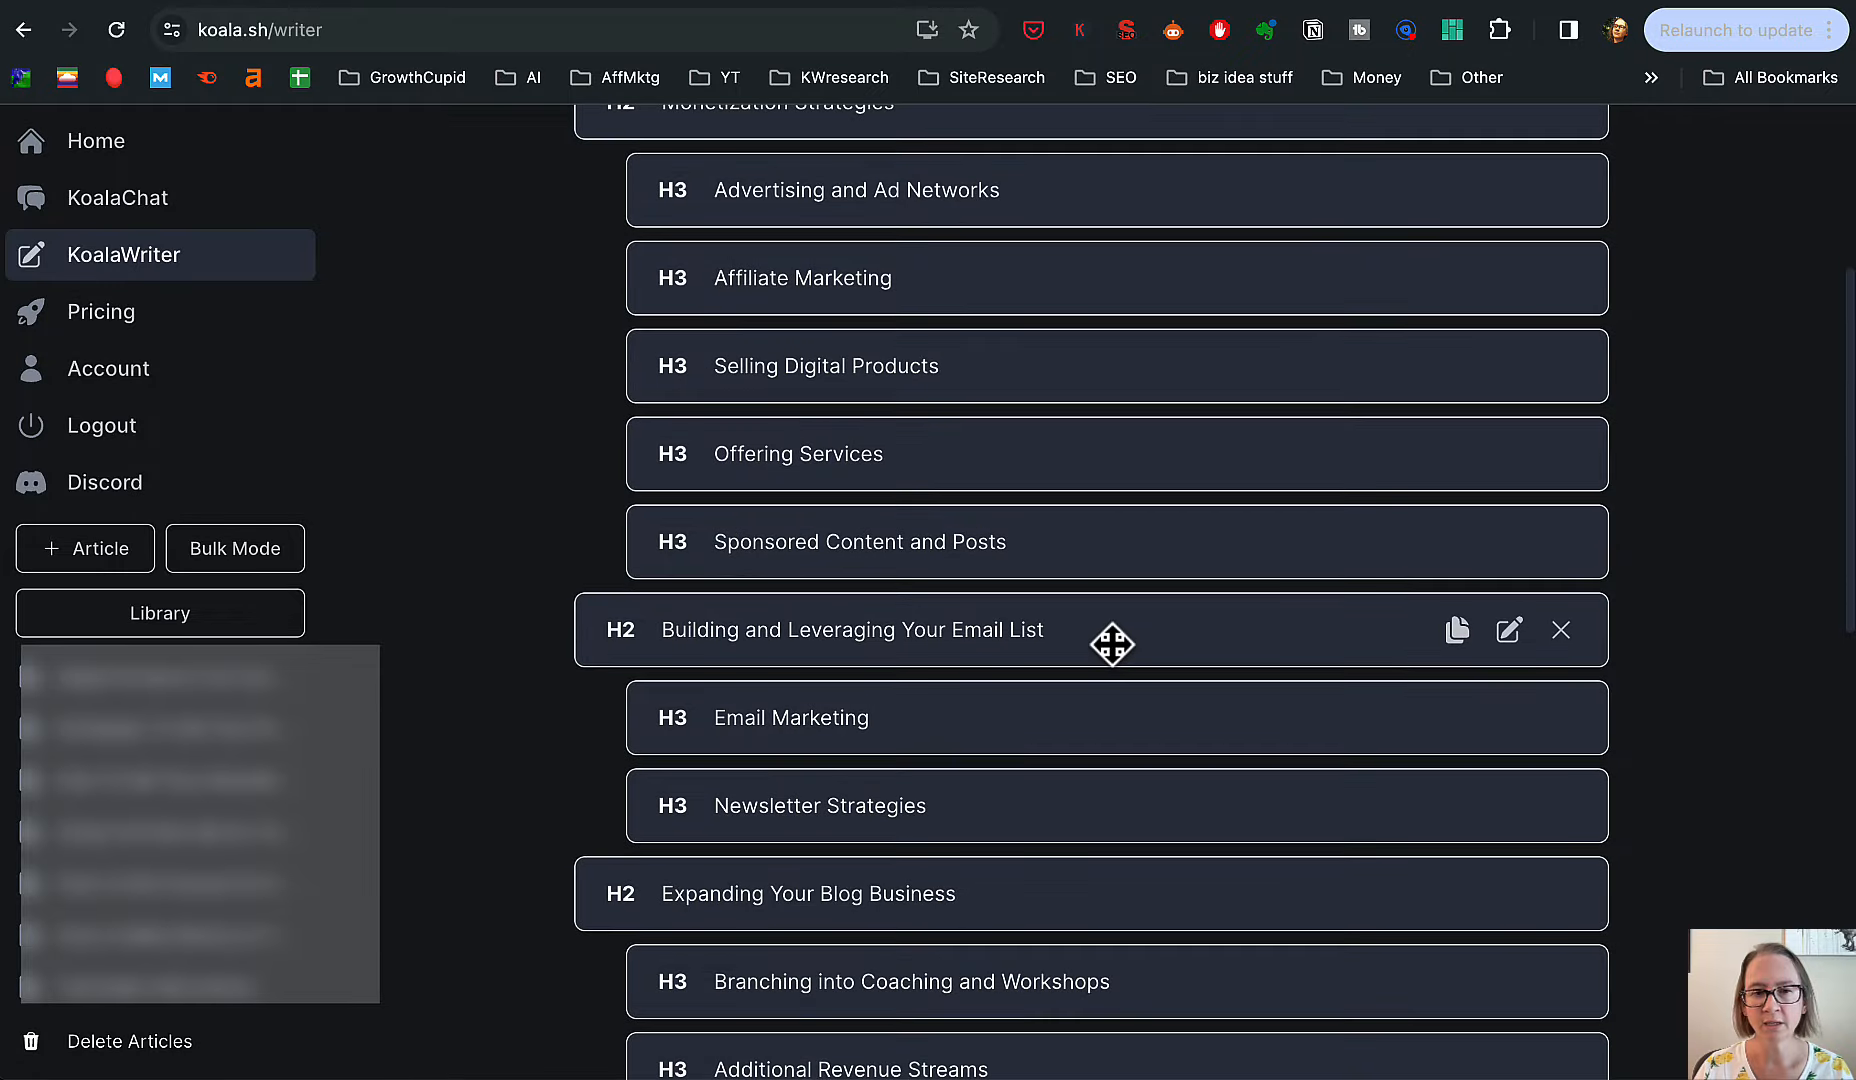
pyautogui.scroll(-3, 1122, 683)
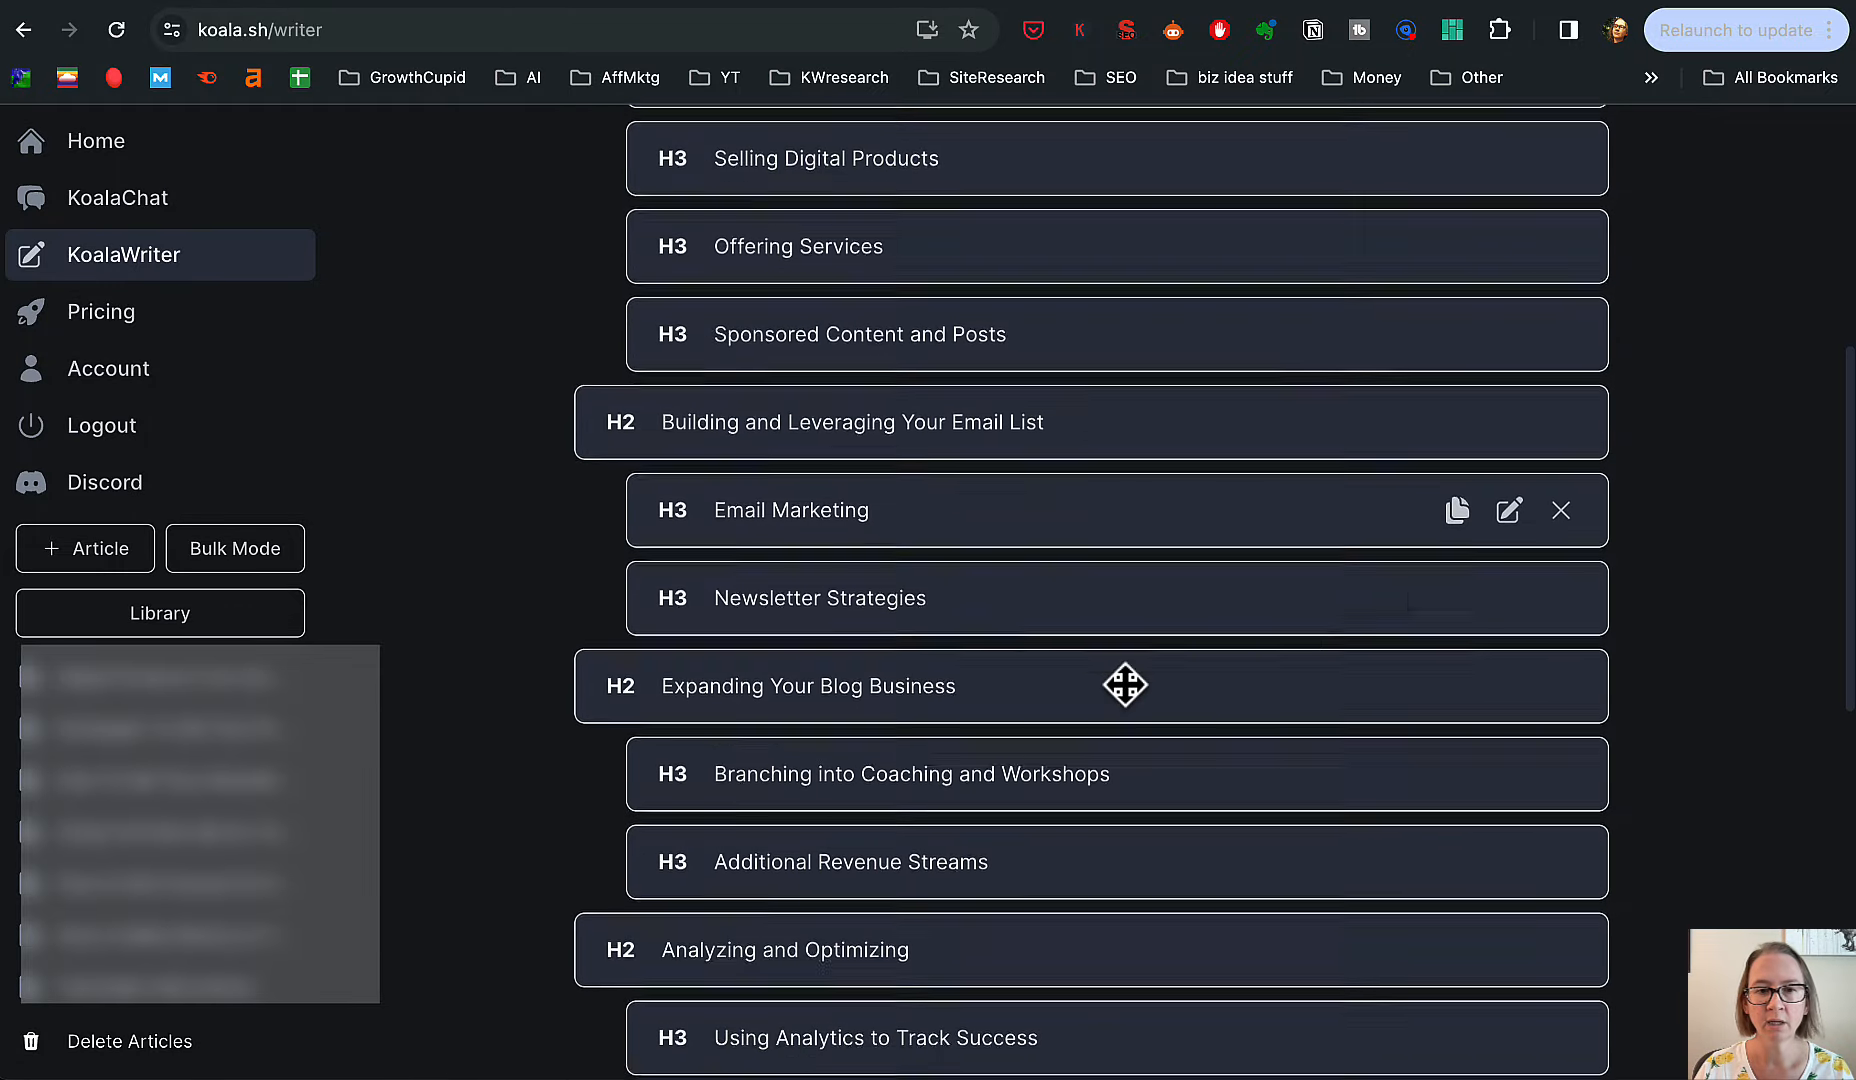
pyautogui.scroll(-3, 1120, 720)
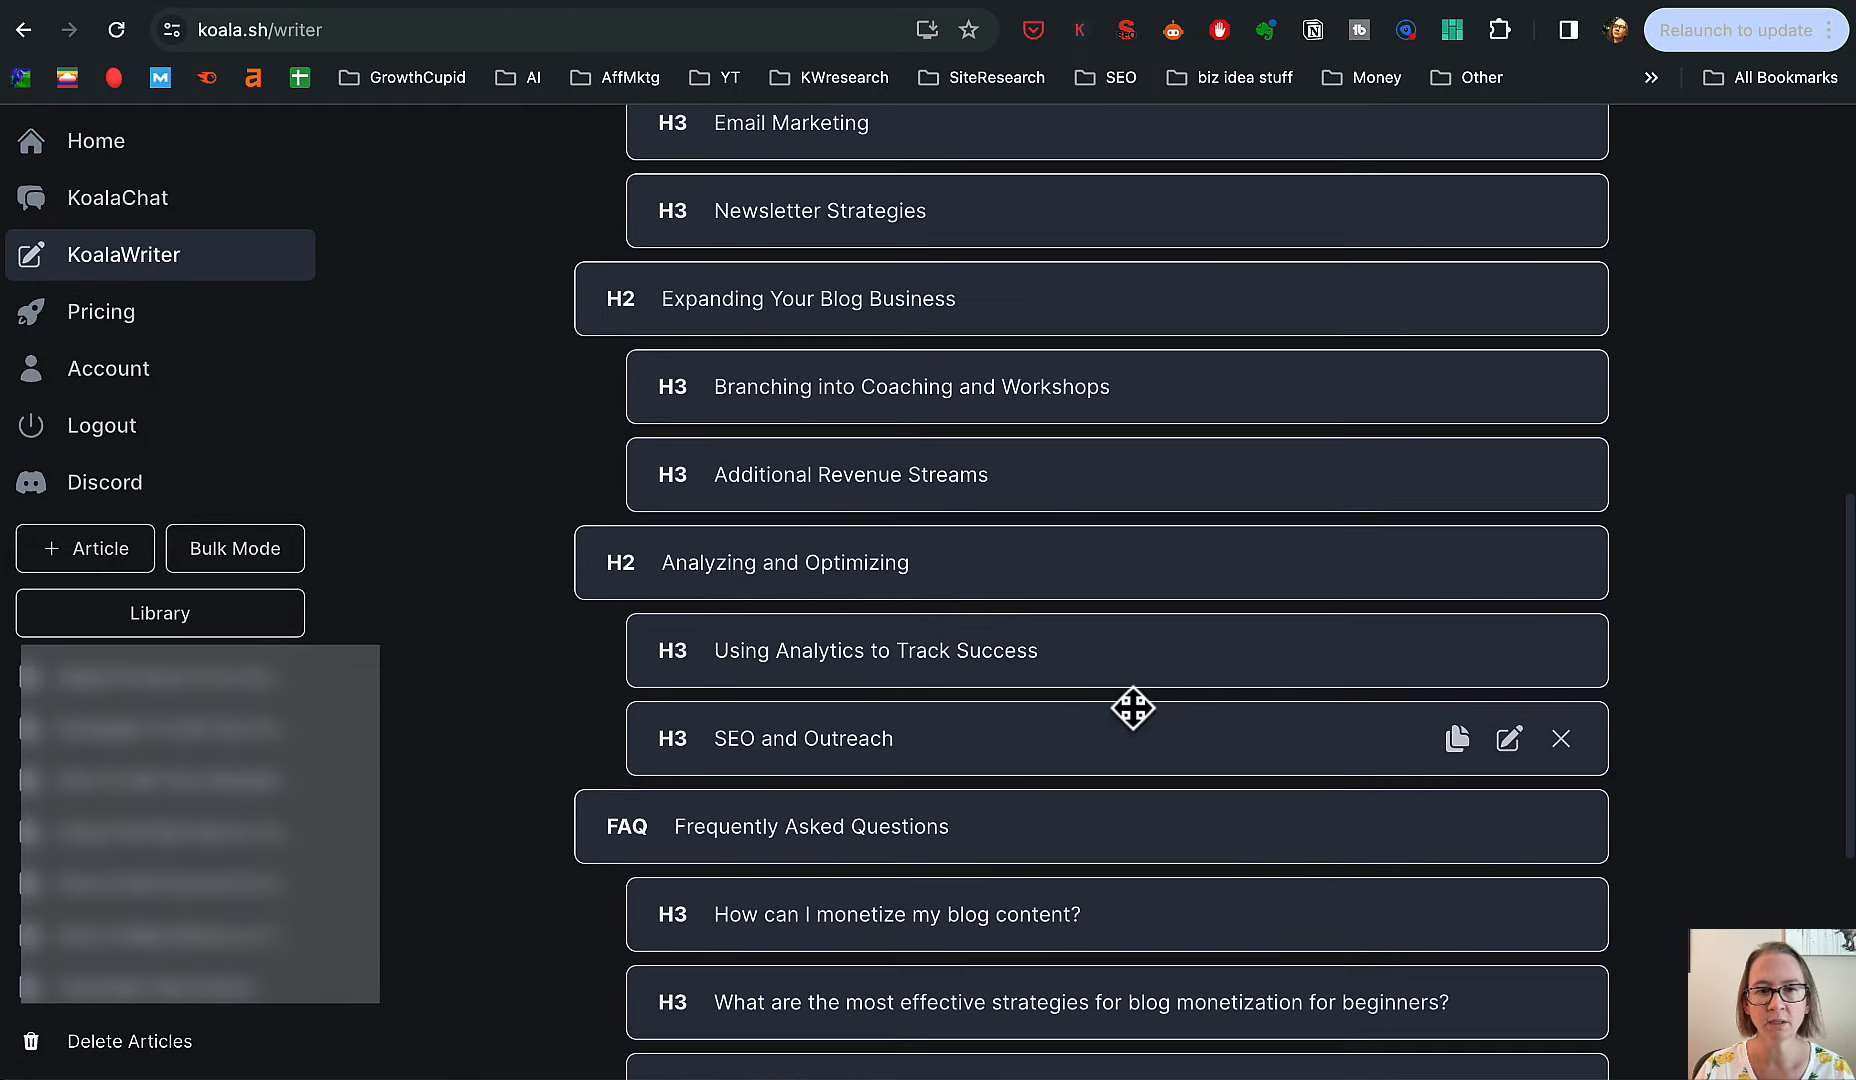
pyautogui.click(1564, 565)
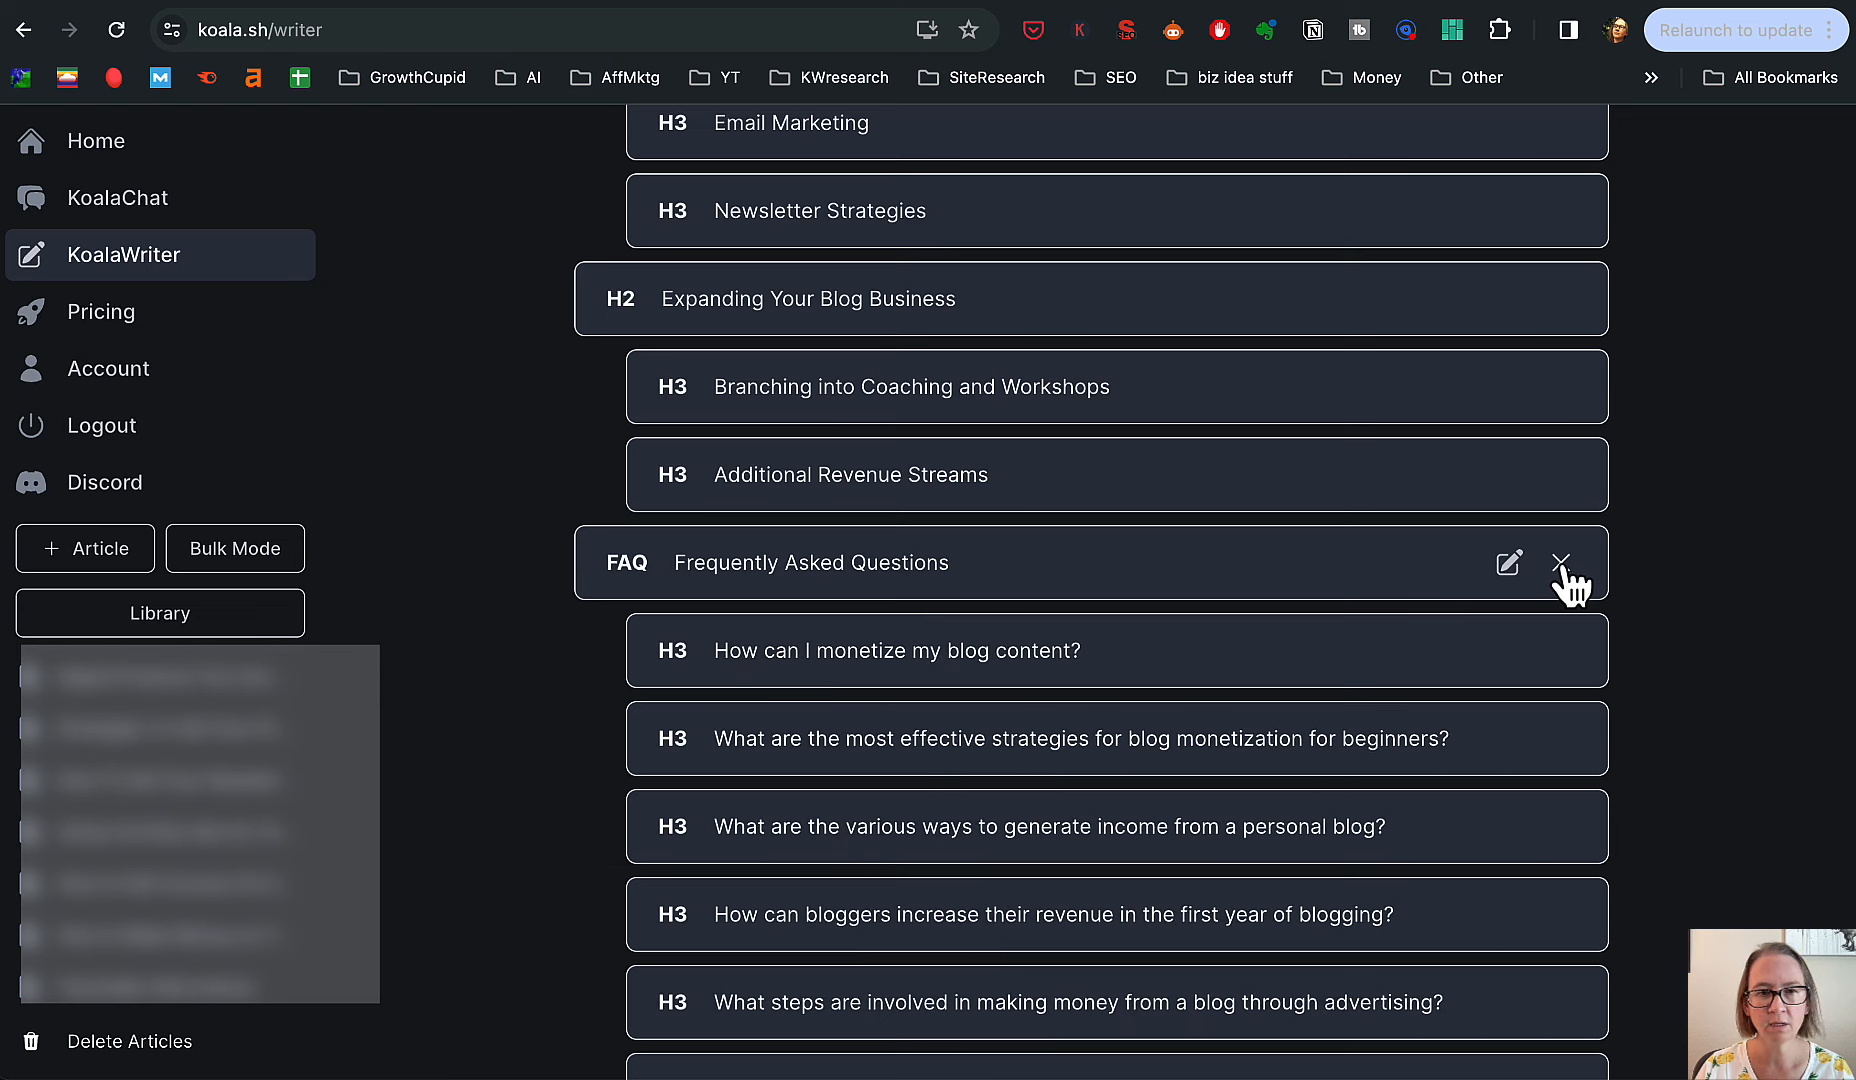
# - Put the most-profitable-niches and beginner-strategies questions first in the FAQ and delete the "monetize my blog content" and "various ways to generate income" questions
pyautogui.scroll(-2, 1647, 597)
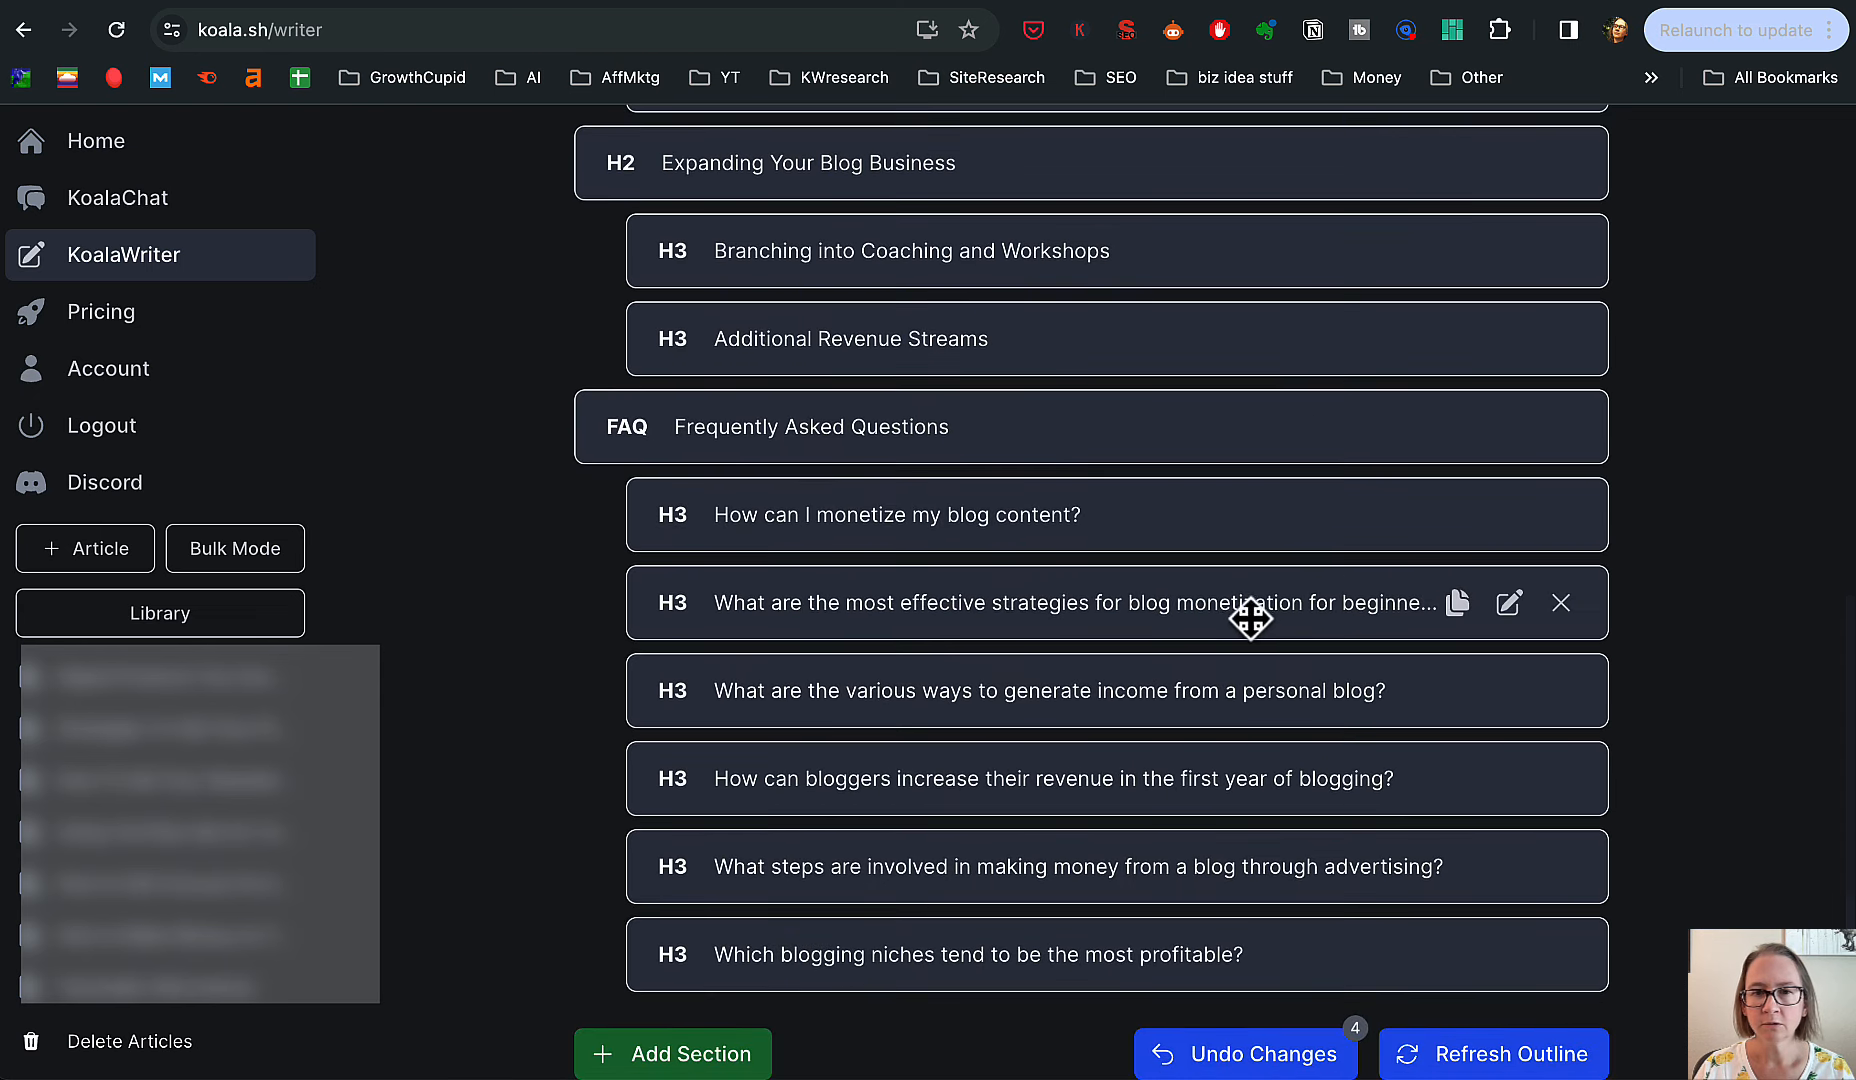
pyautogui.moveTo(1247, 617); pyautogui.dragTo(1245, 522)
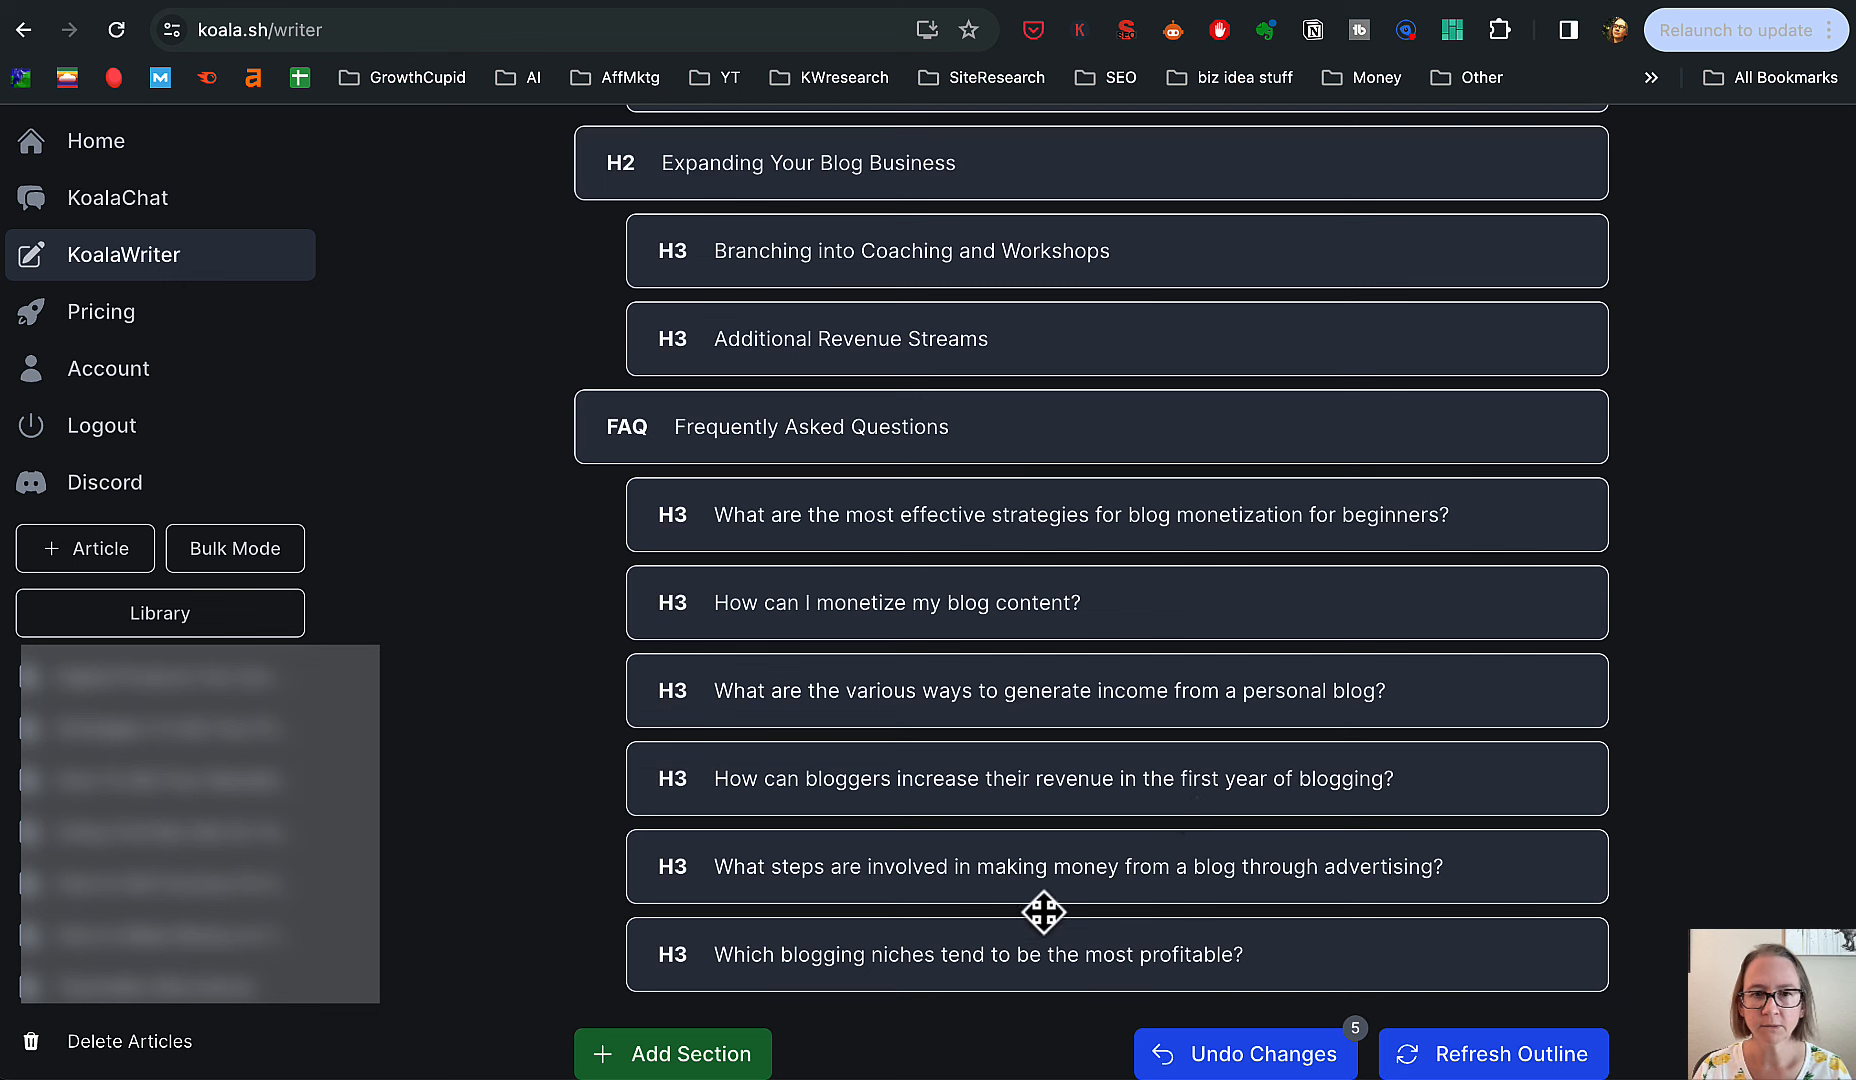
pyautogui.moveTo(1003, 978); pyautogui.dragTo(1055, 515)
pyautogui.click(1561, 691)
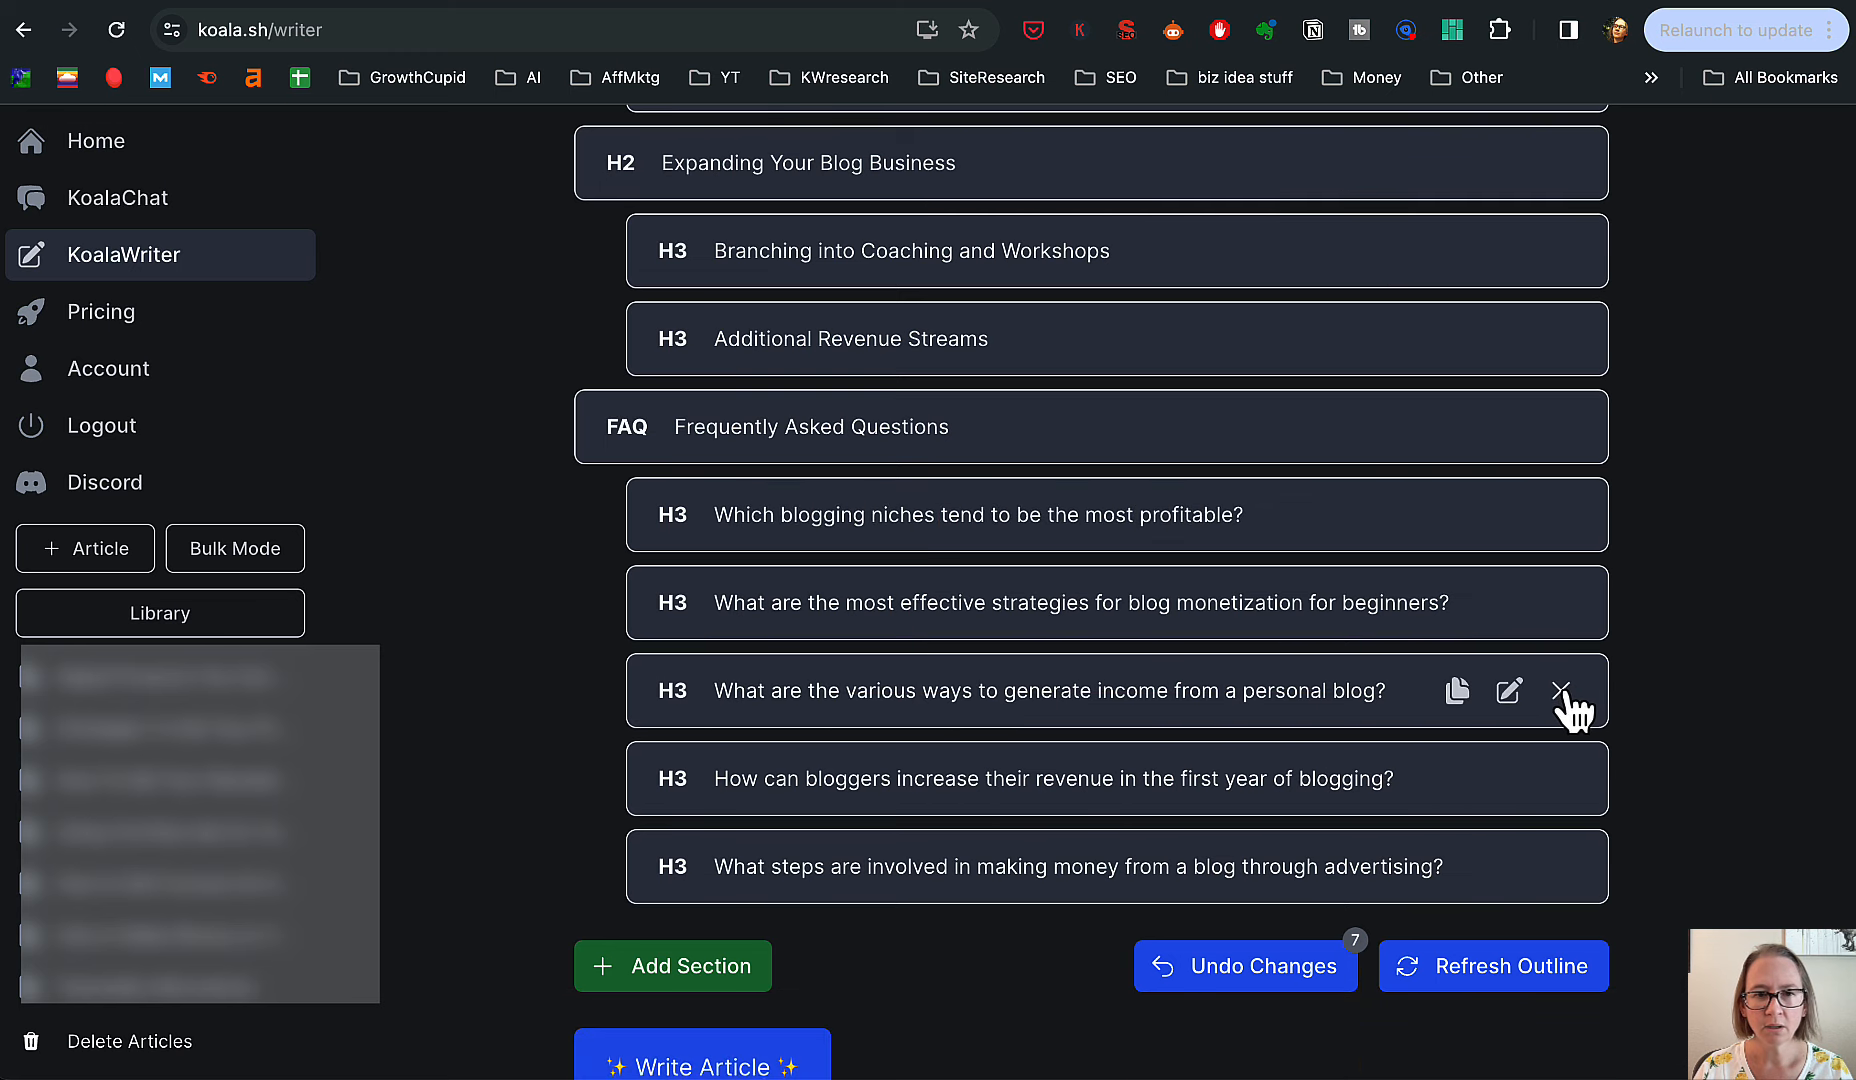
pyautogui.click(1561, 691)
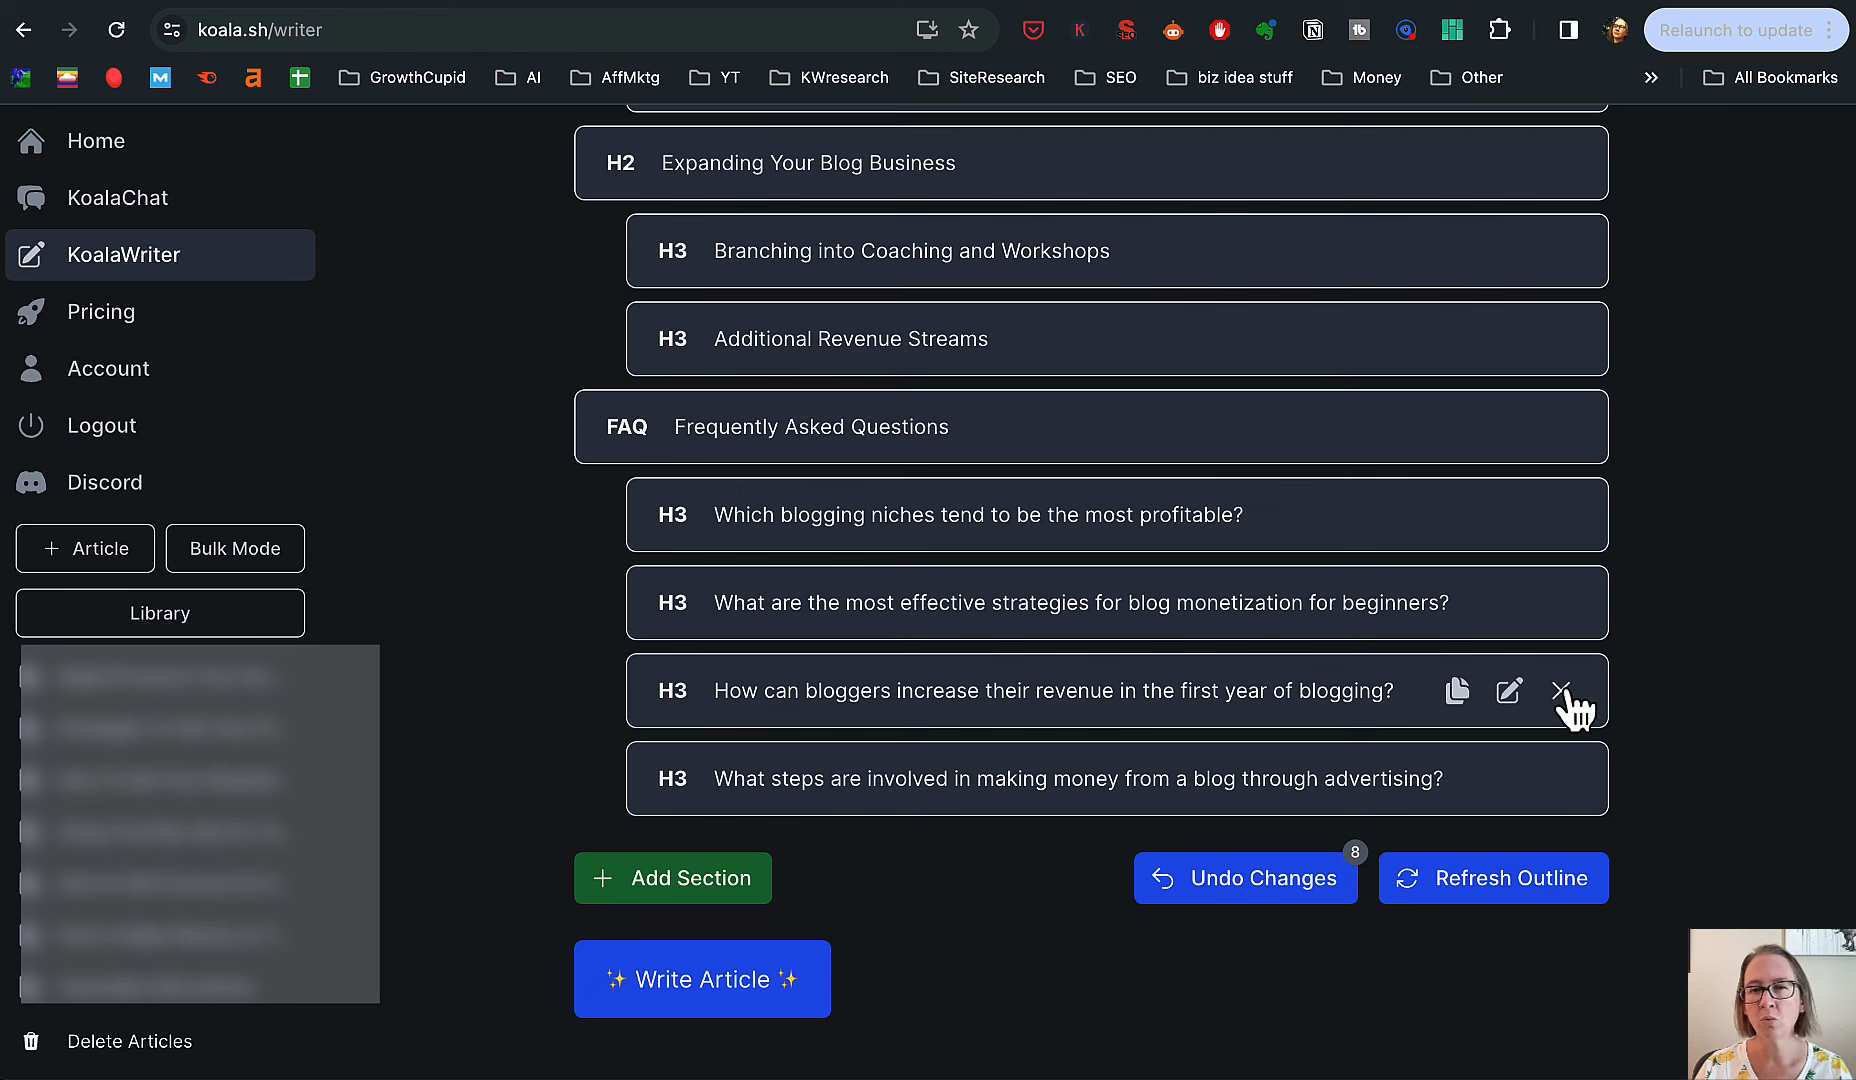
# - Delete the FAQ questions about increasing revenue in the first year of blogging and making money through advertising
pyautogui.click(1561, 691)
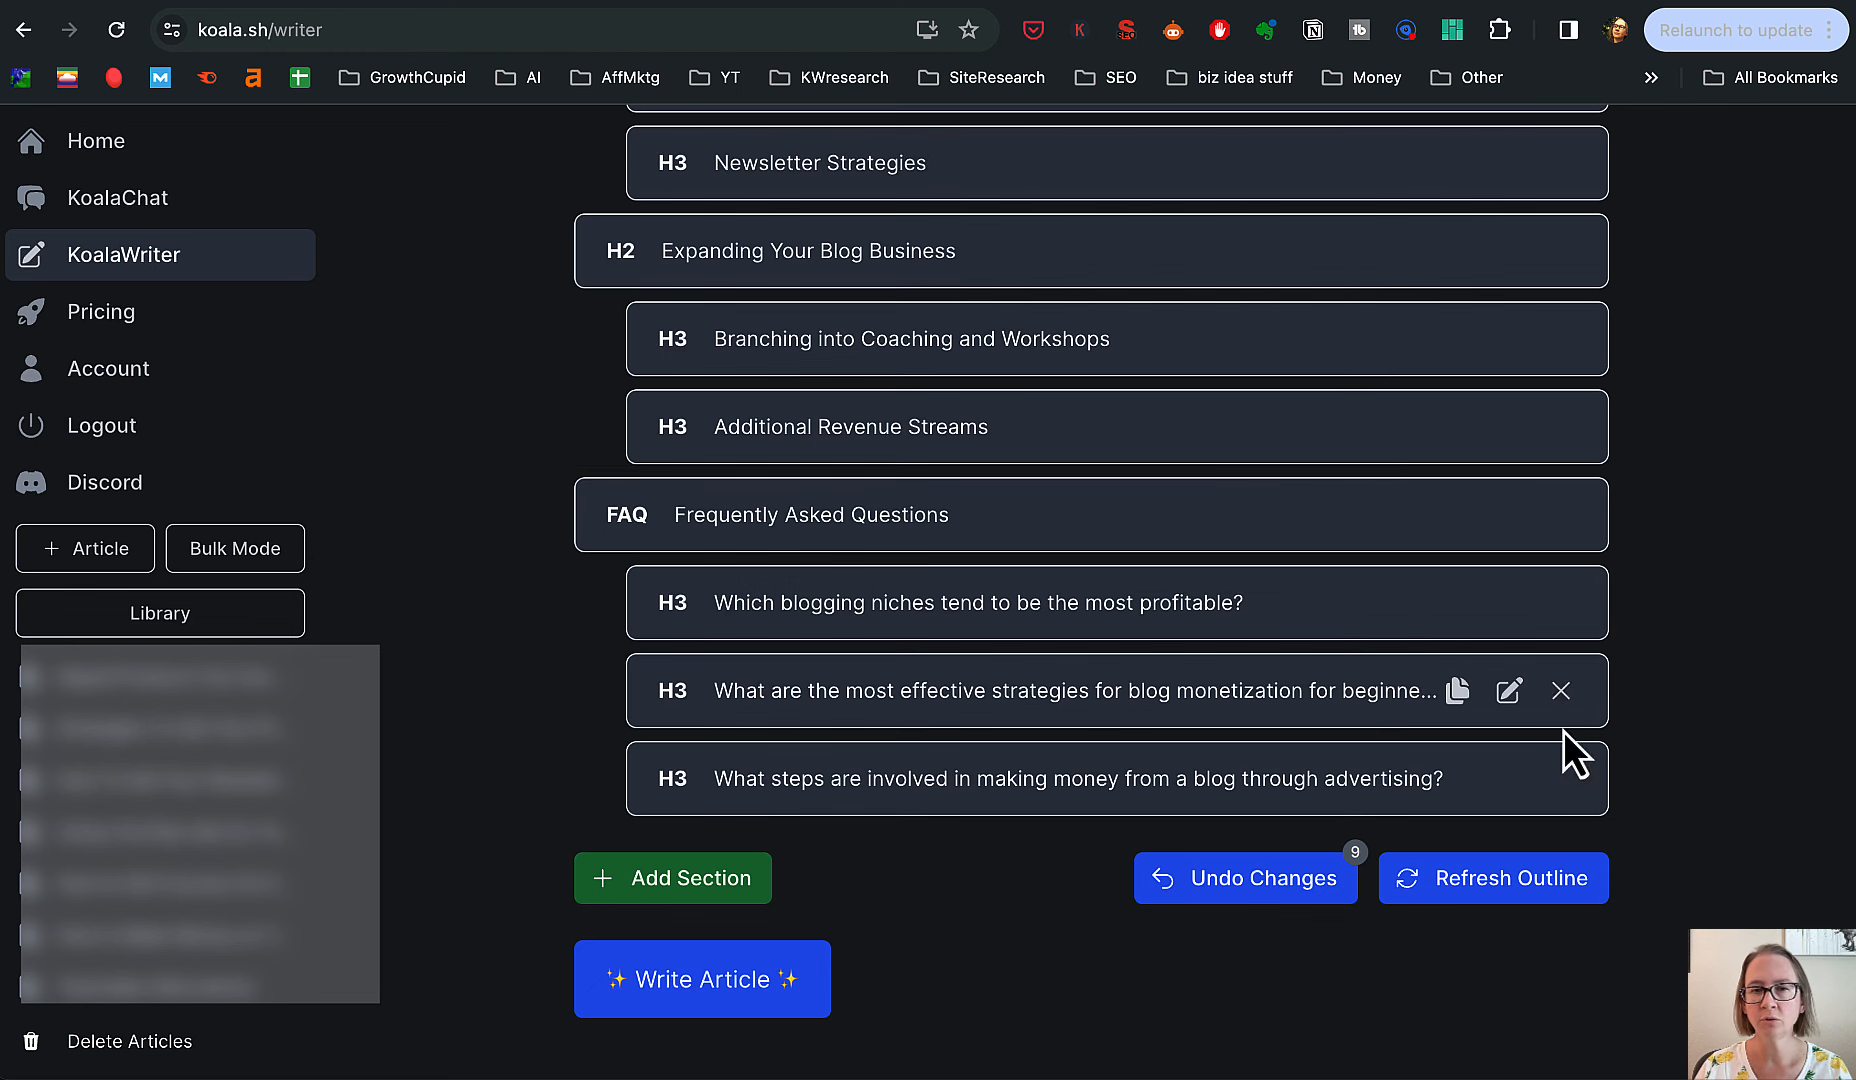
pyautogui.click(1561, 779)
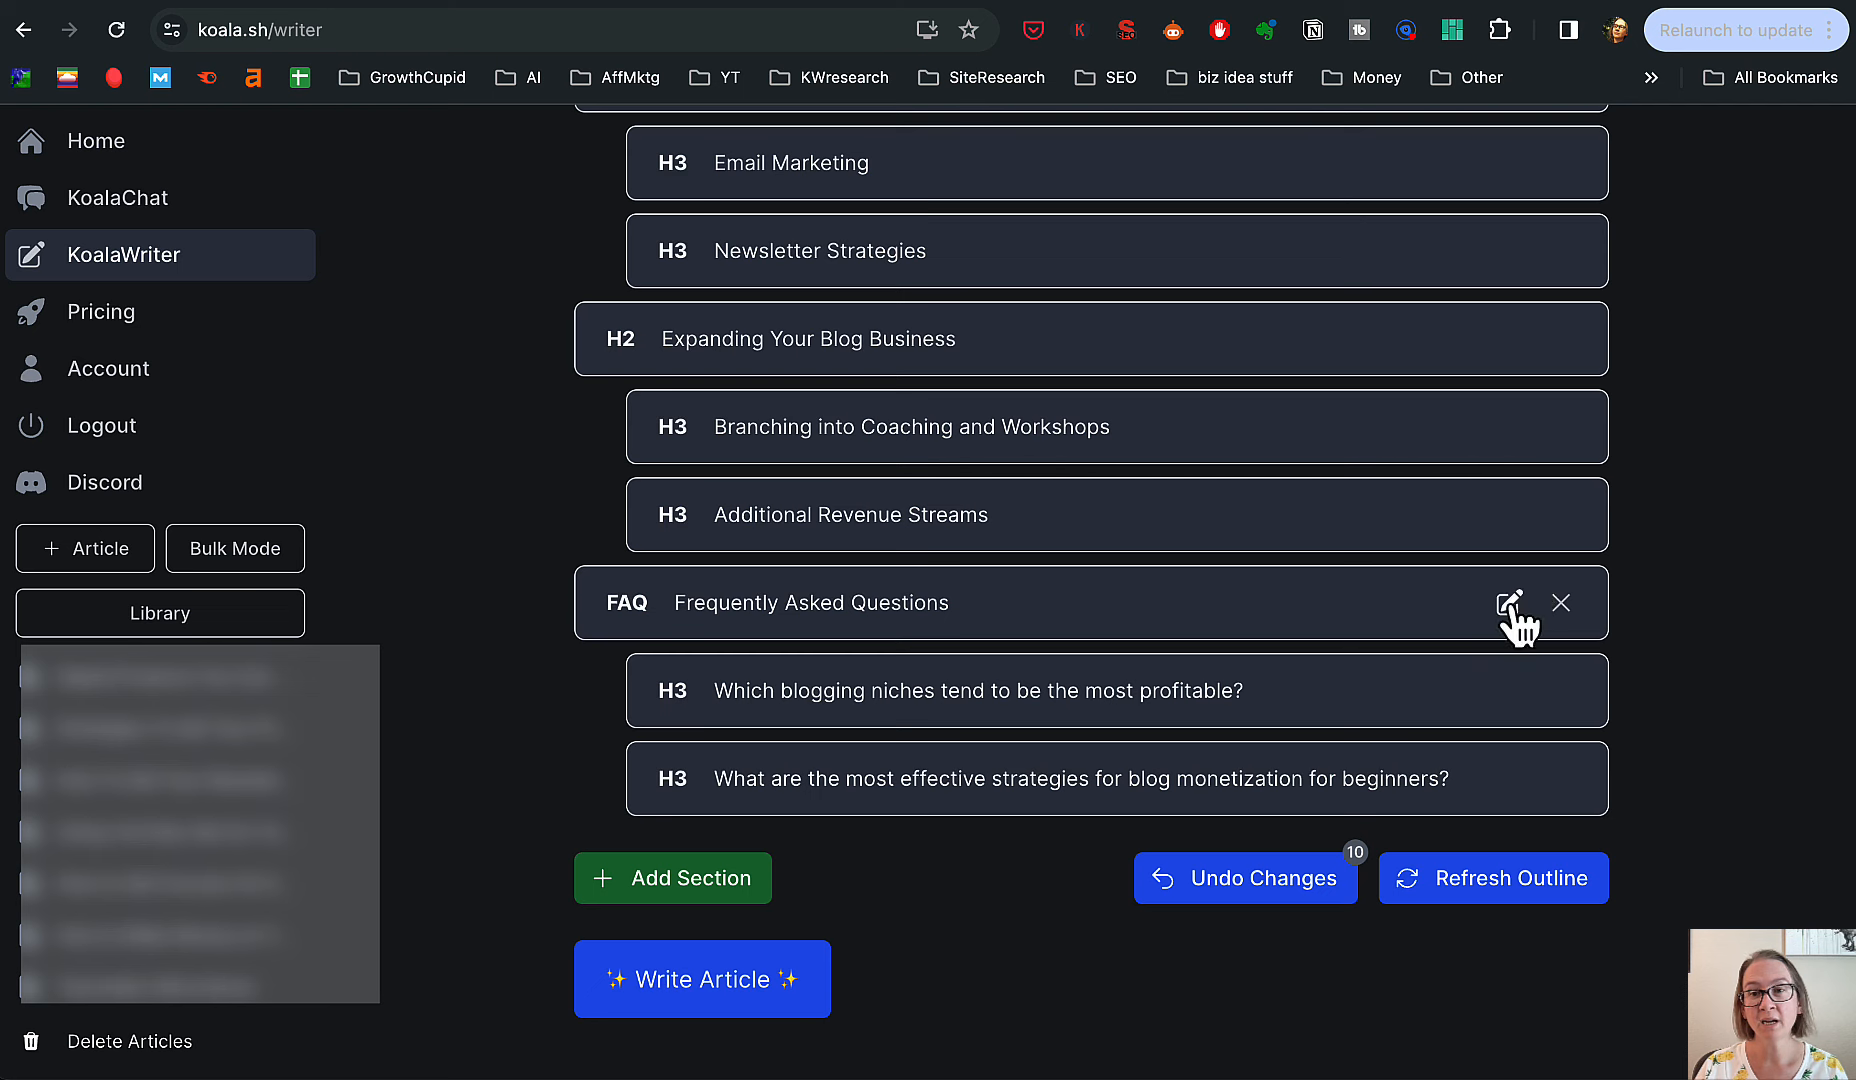
# - Review the optional settings of the FAQ section and the keywords assigned to the "Expanding Your Blog Business" section
pyautogui.click(1508, 606)
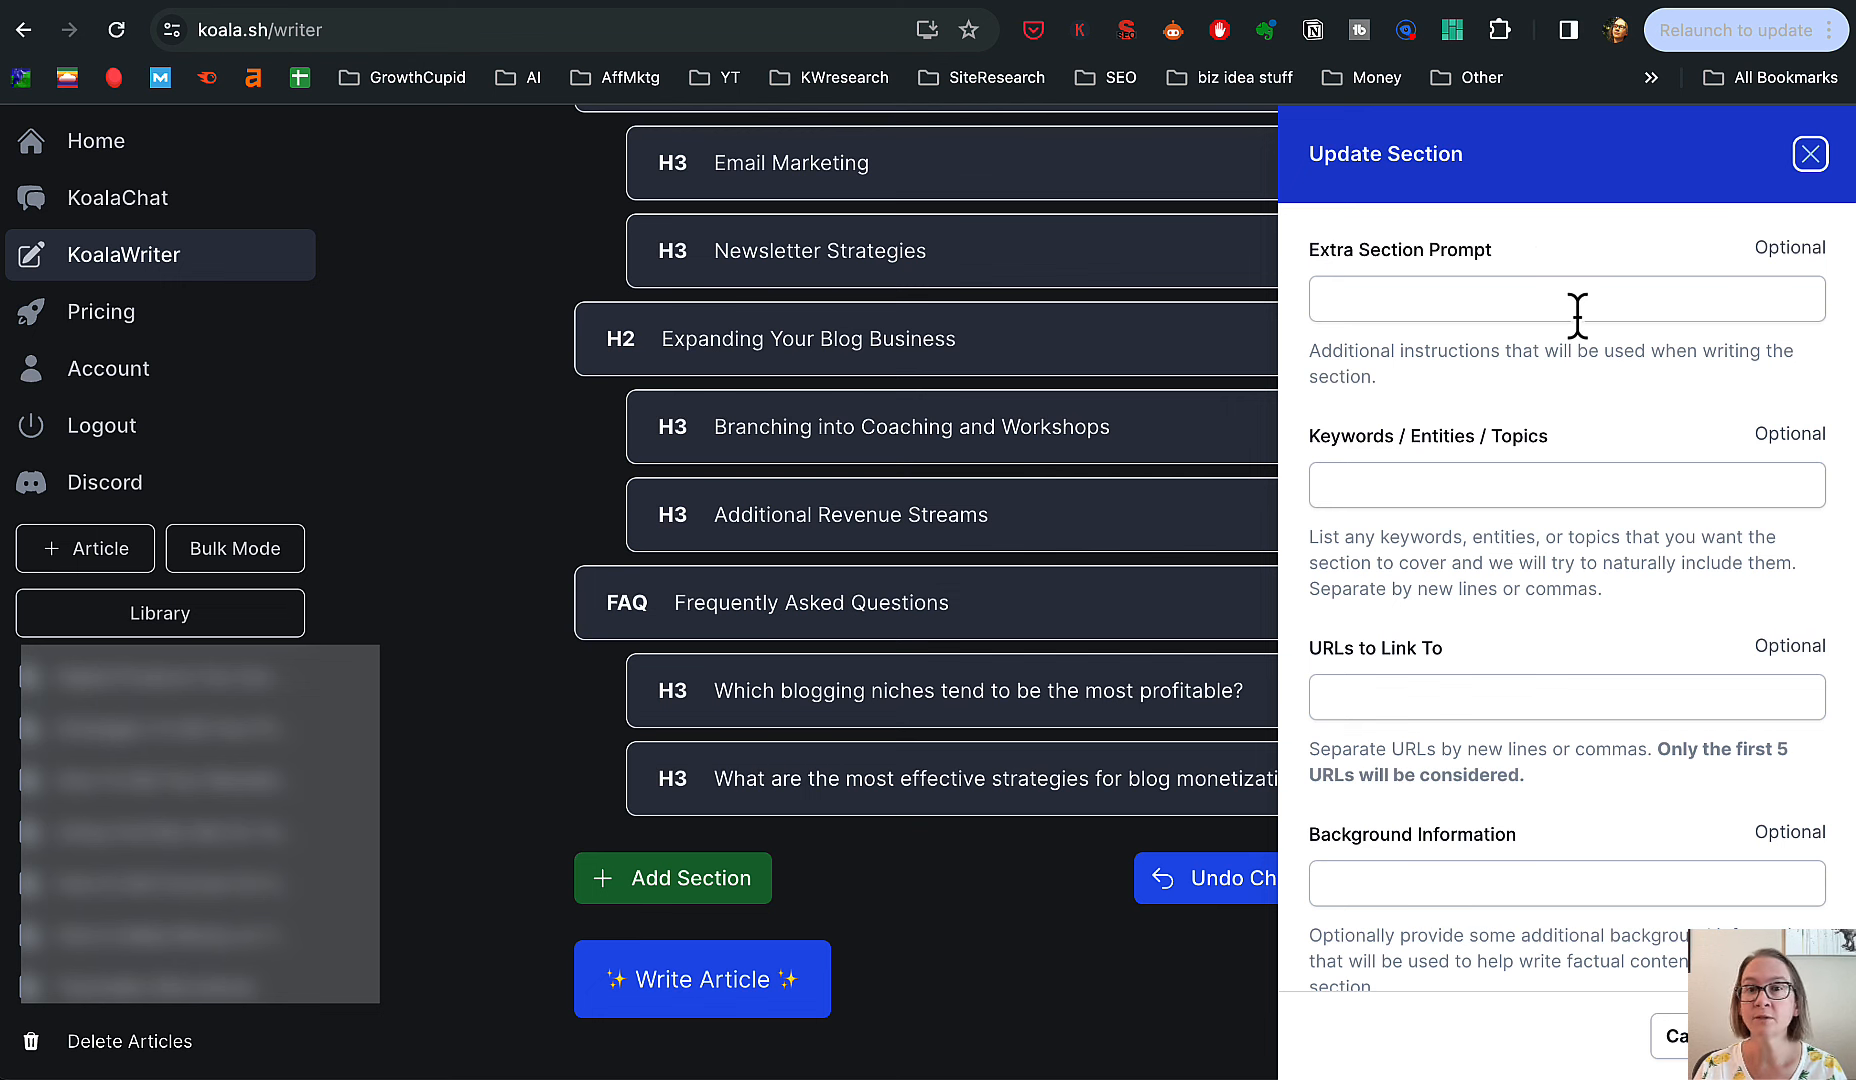
pyautogui.click(1810, 154)
pyautogui.click(1510, 340)
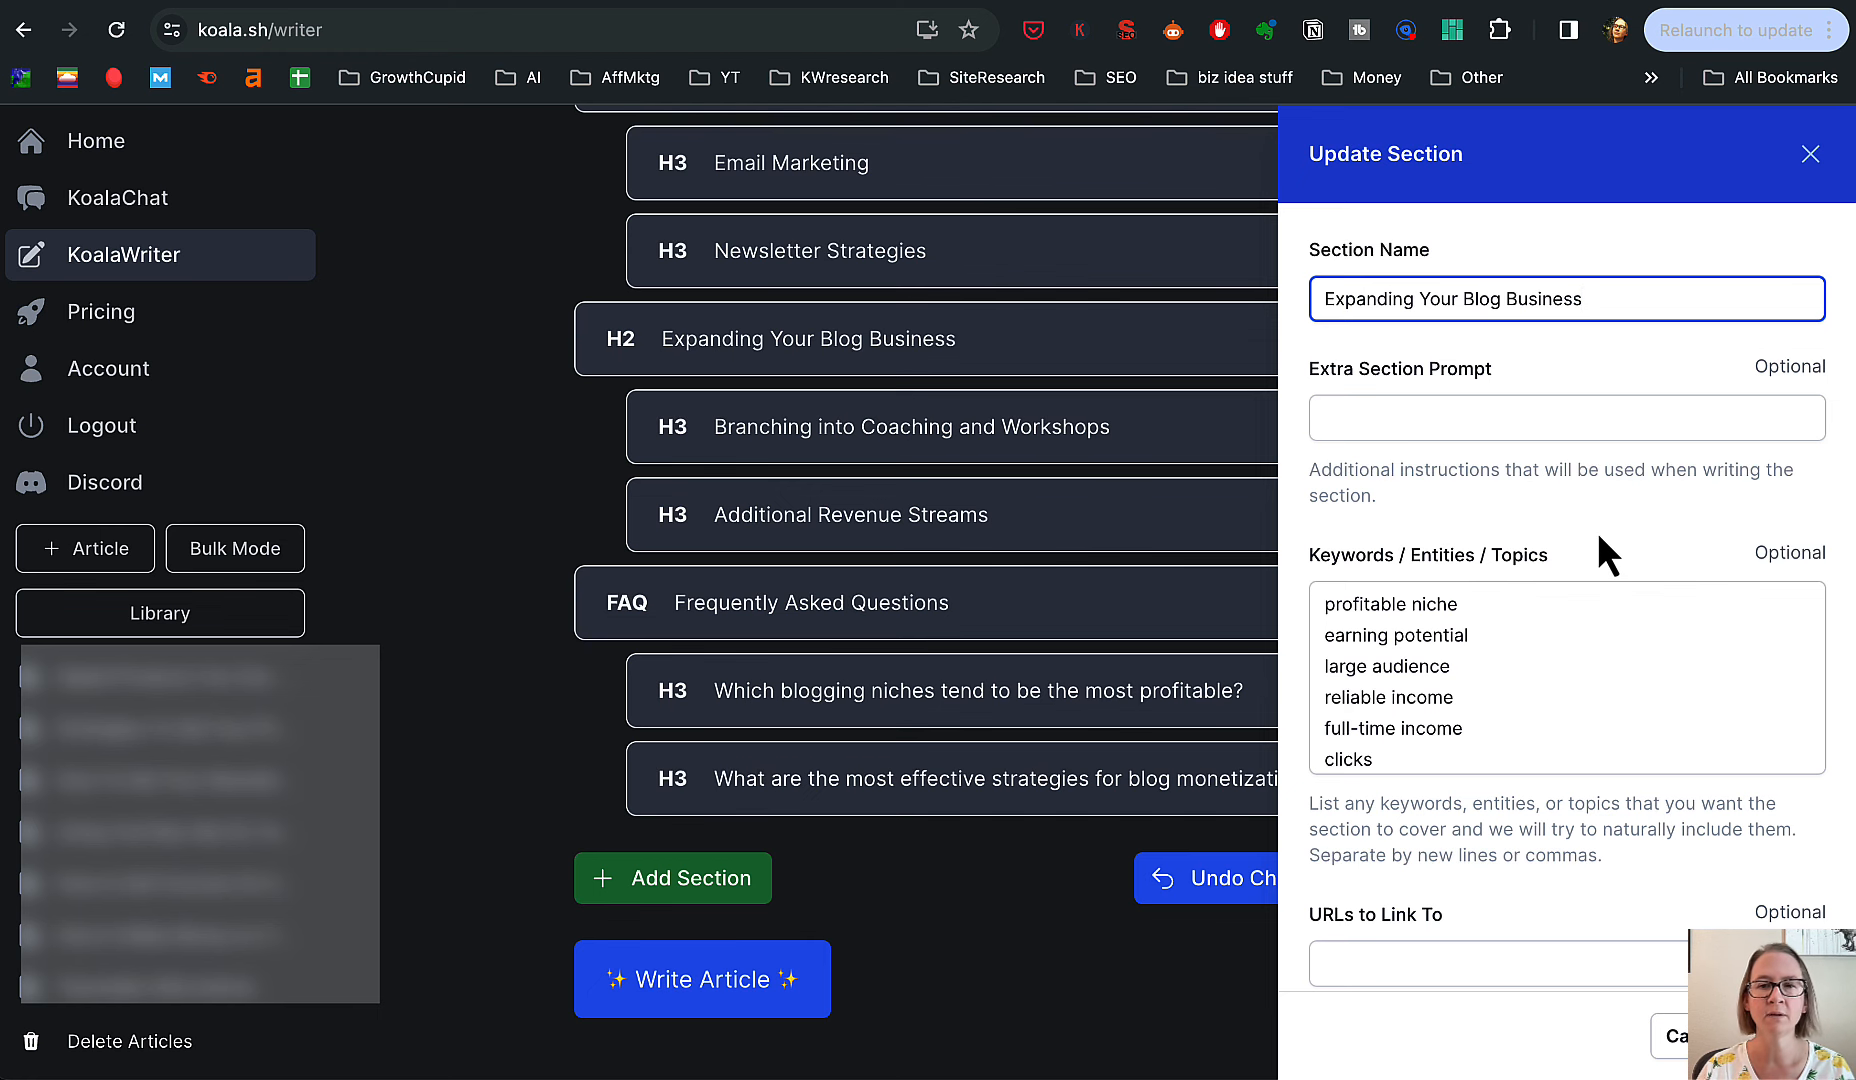
pyautogui.scroll(-3, 1599, 551)
pyautogui.scroll(1, 1380, 480)
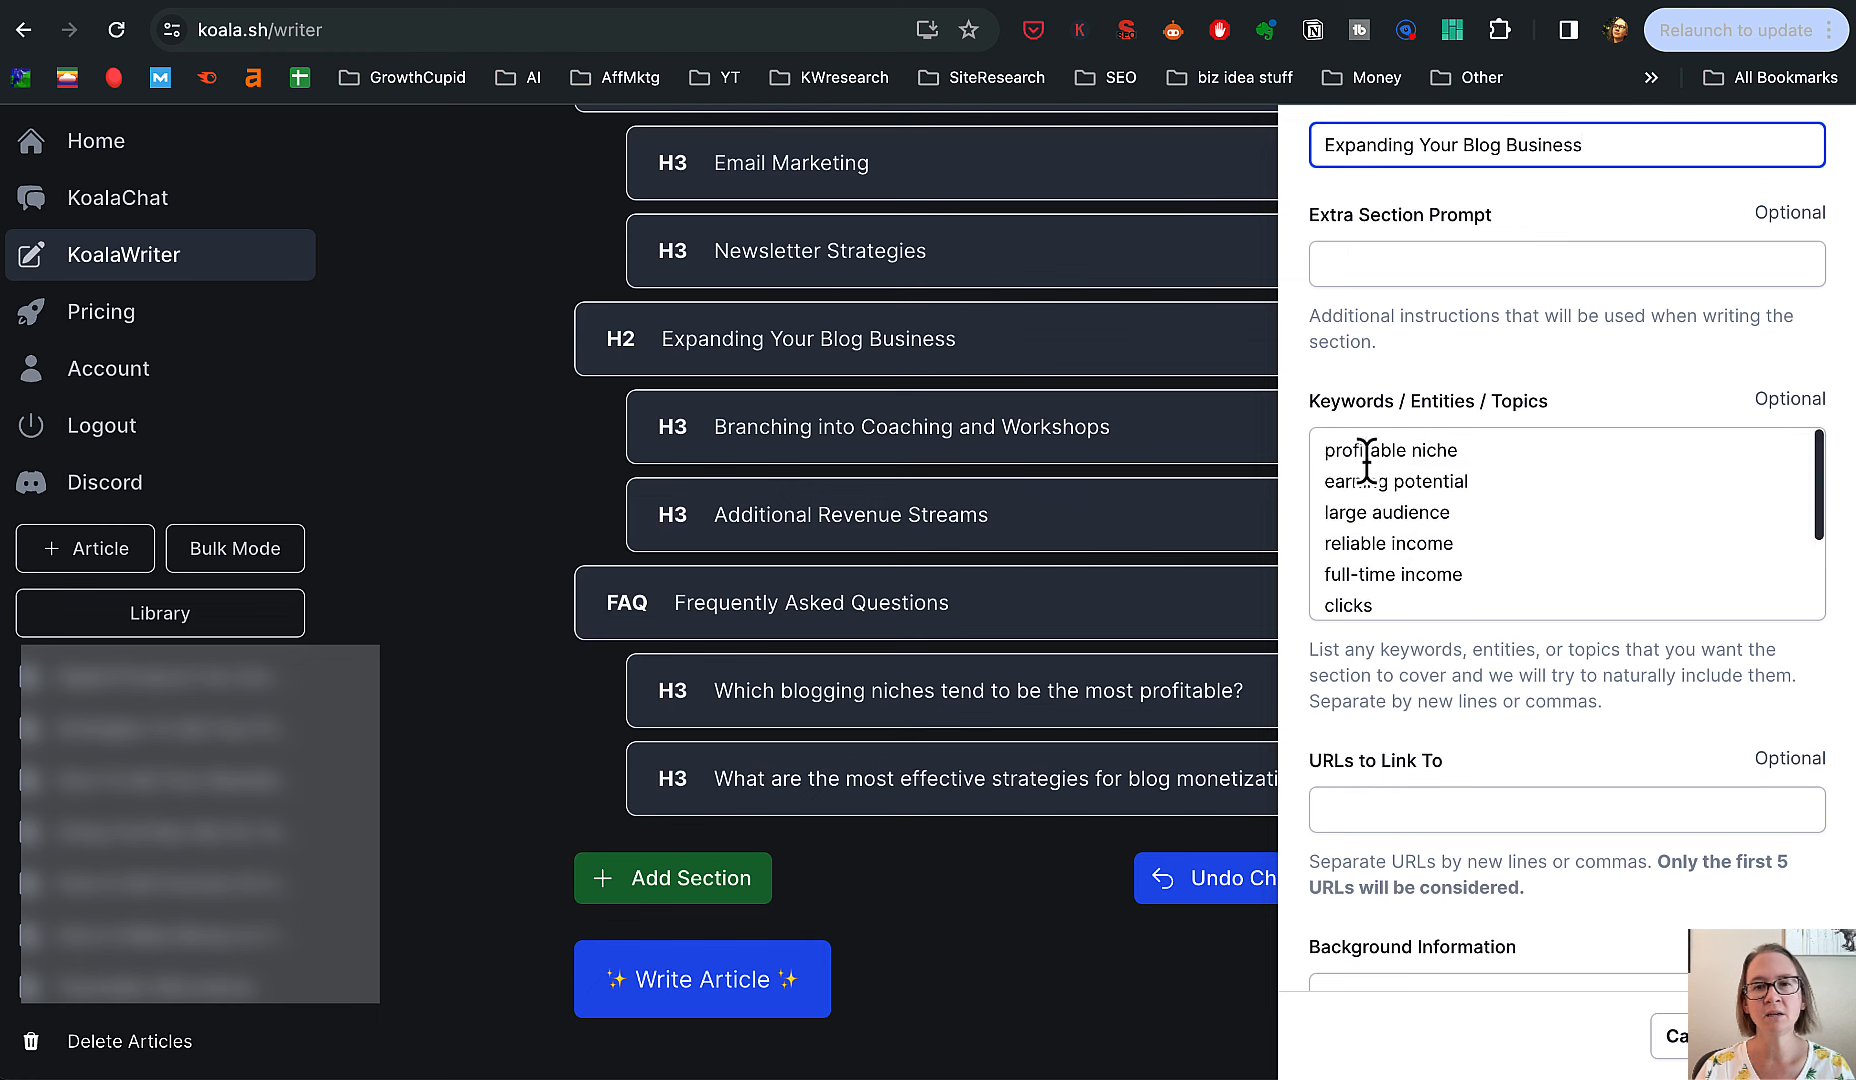
pyautogui.moveTo(1330, 449); pyautogui.dragTo(1400, 640)
pyautogui.click(1487, 539)
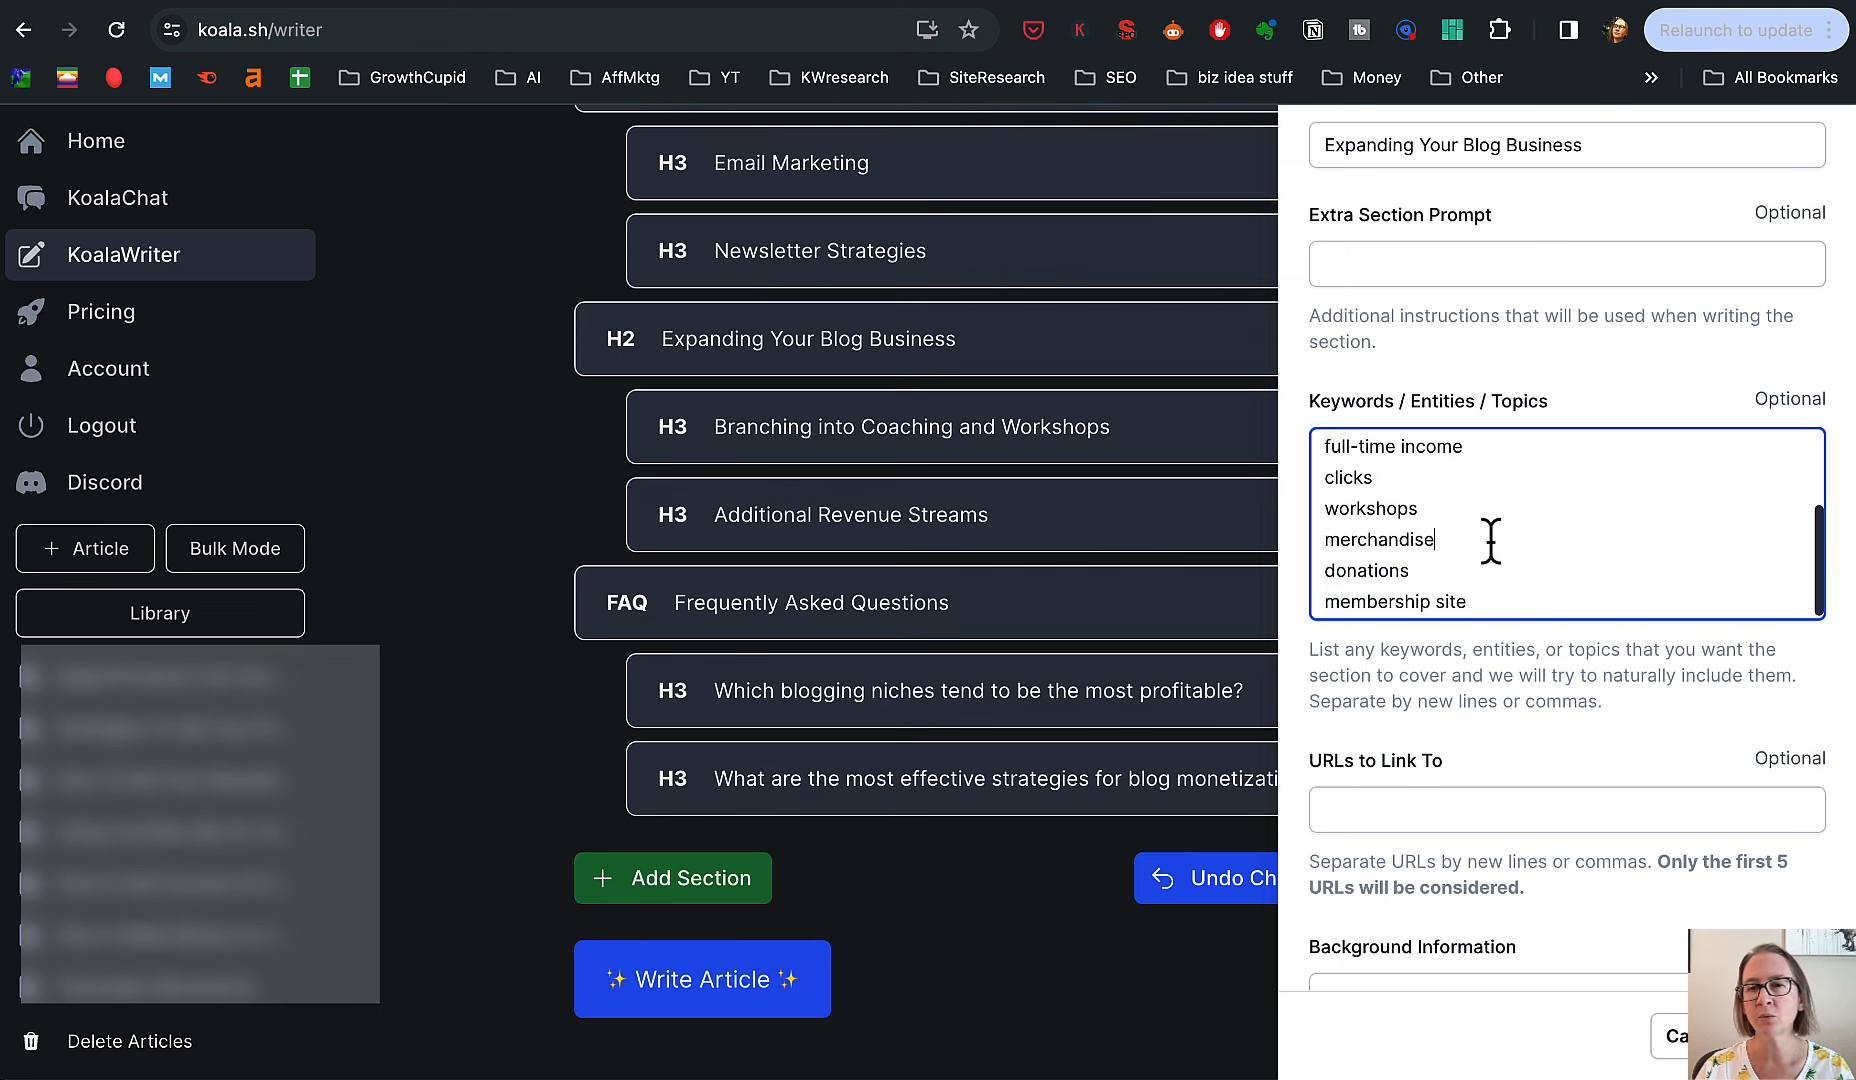
pyautogui.scroll(-3, 1618, 670)
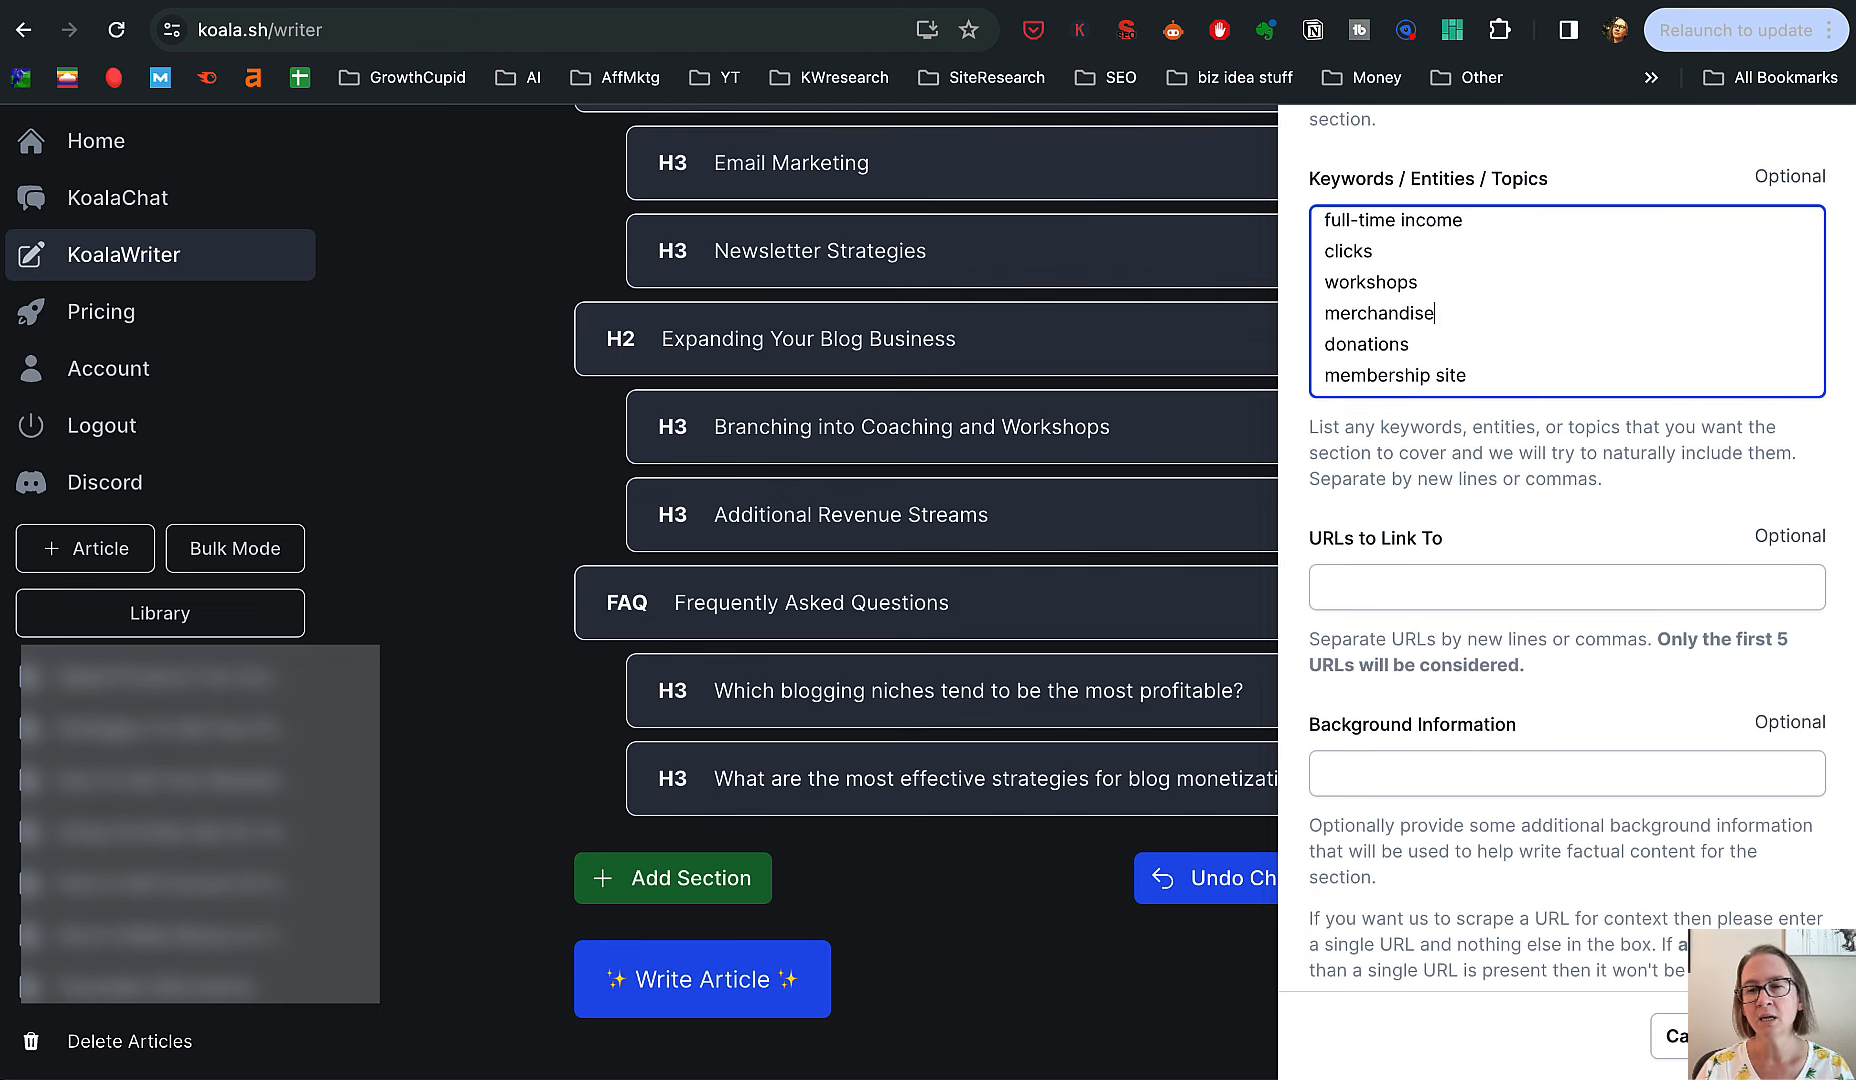
pyautogui.click(1788, 1036)
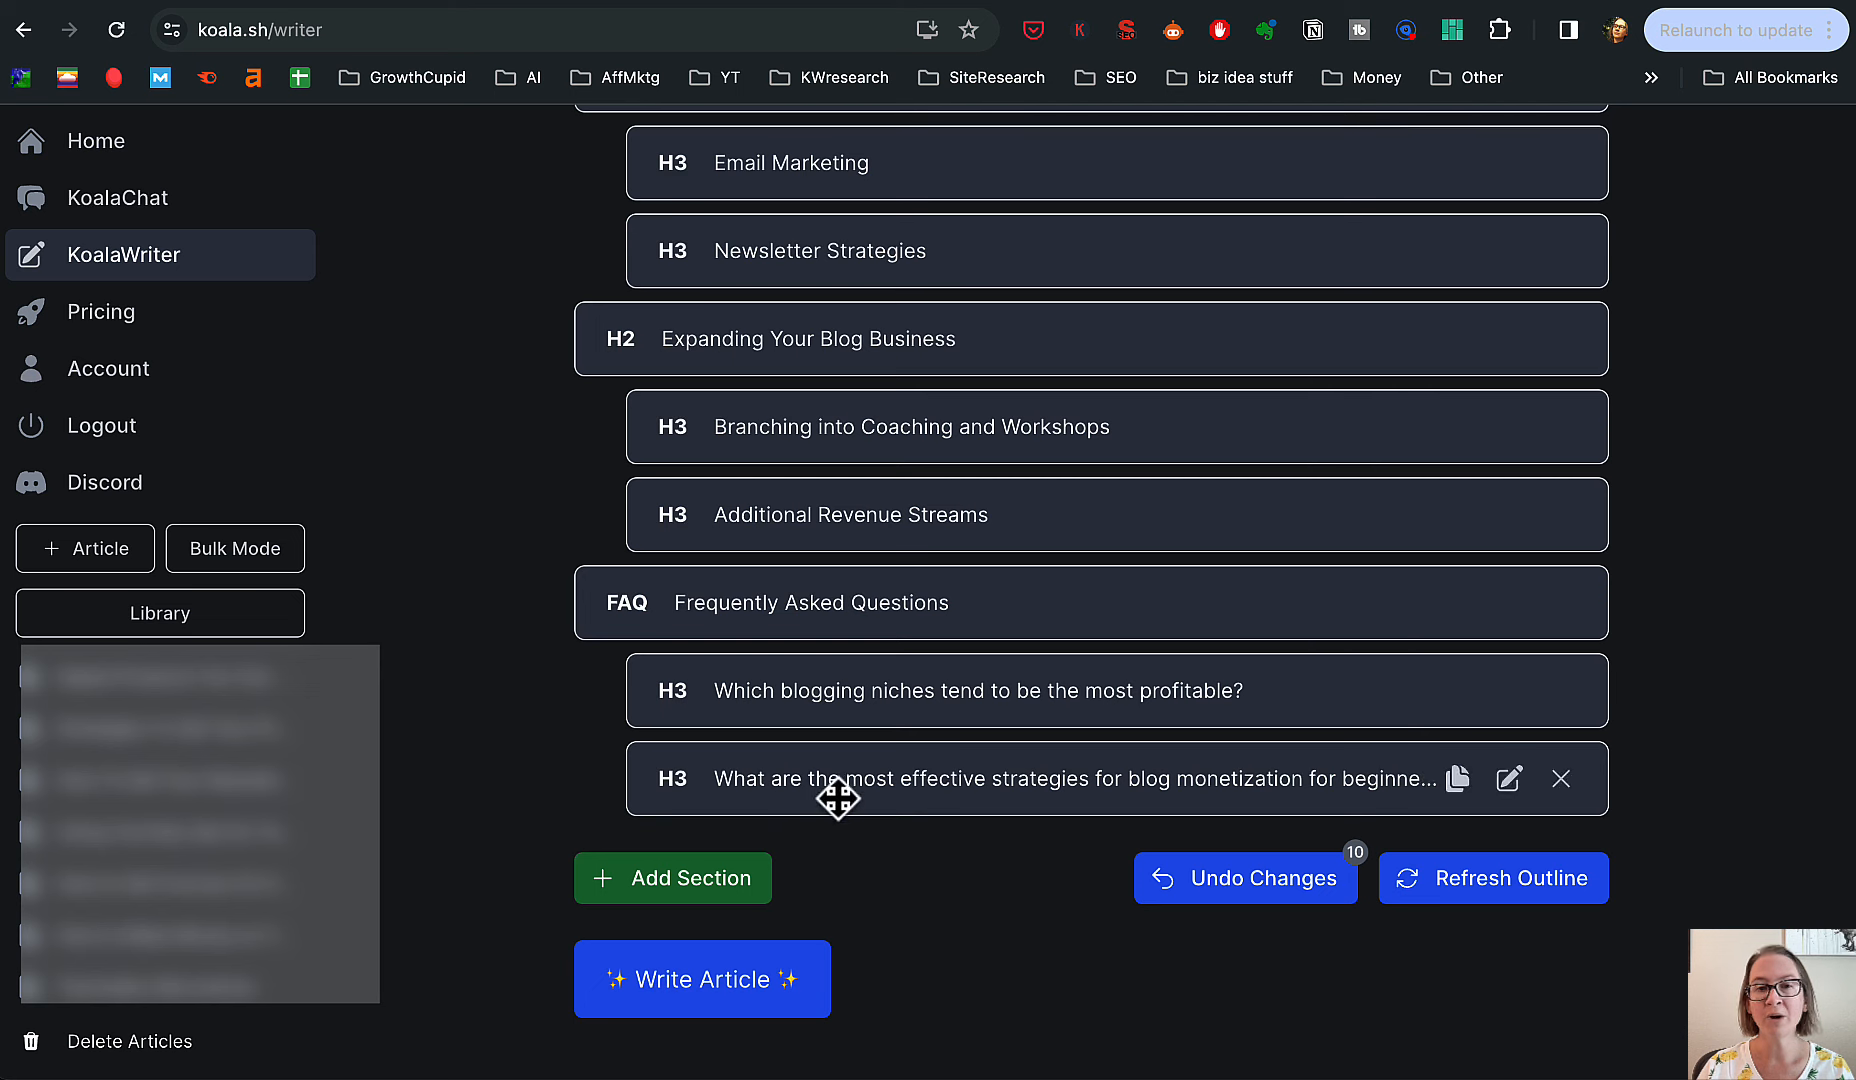
# - Look over the fields for adding a new outline section, then close the form without adding one
pyautogui.click(718, 895)
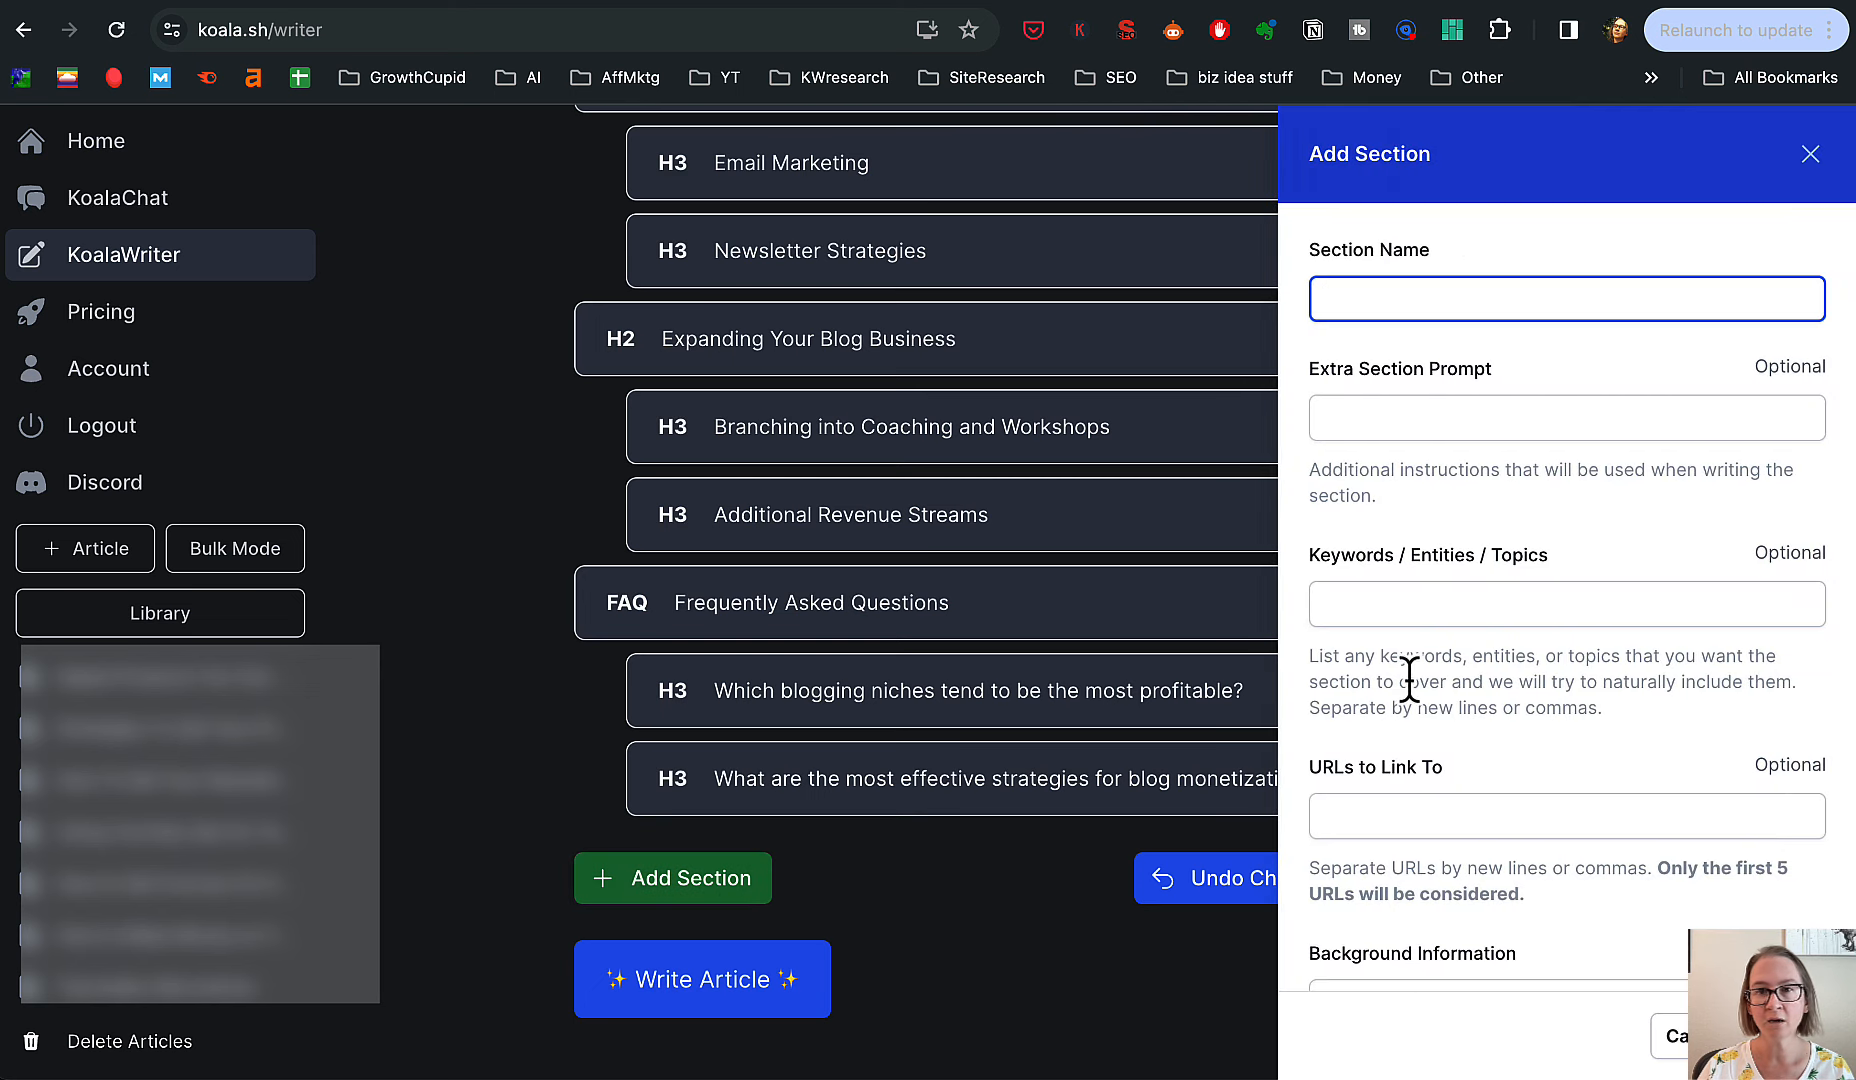
pyautogui.scroll(-1, 1493, 610)
pyautogui.scroll(1, 1785, 369)
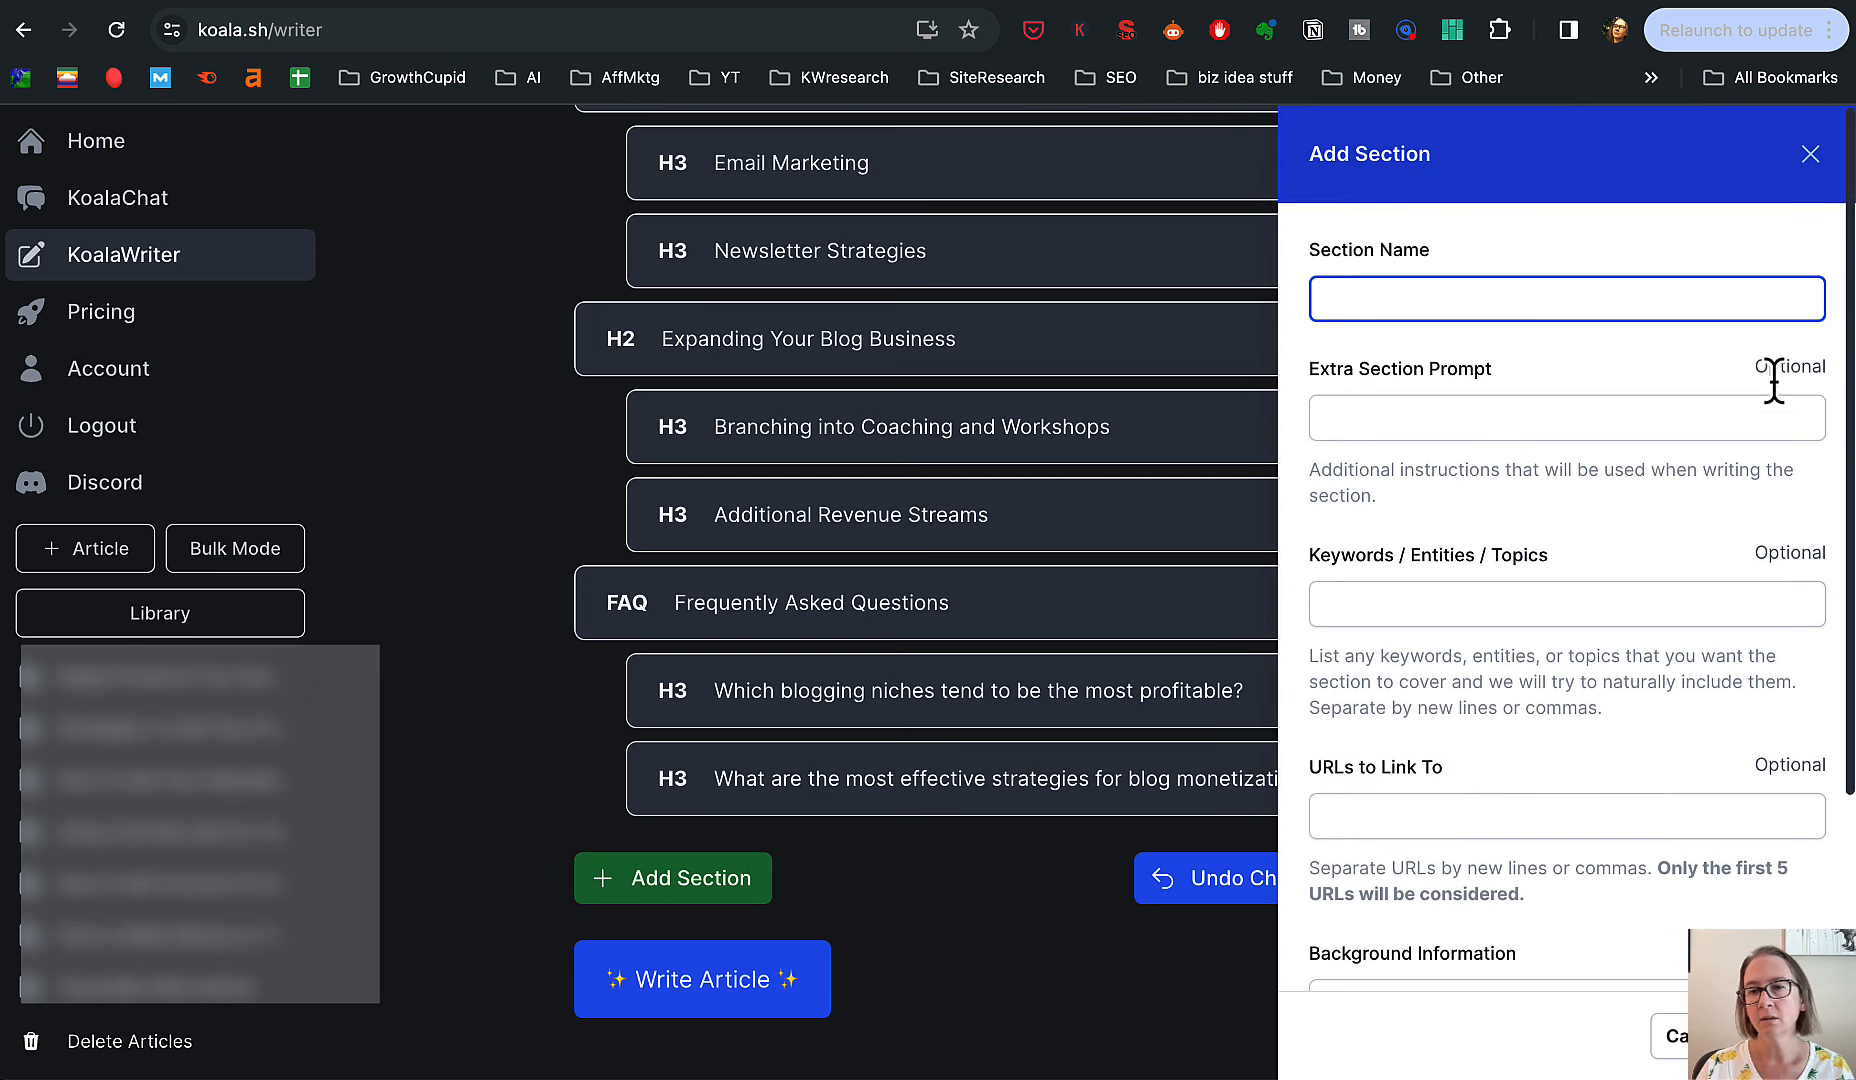
pyautogui.click(1245, 1060)
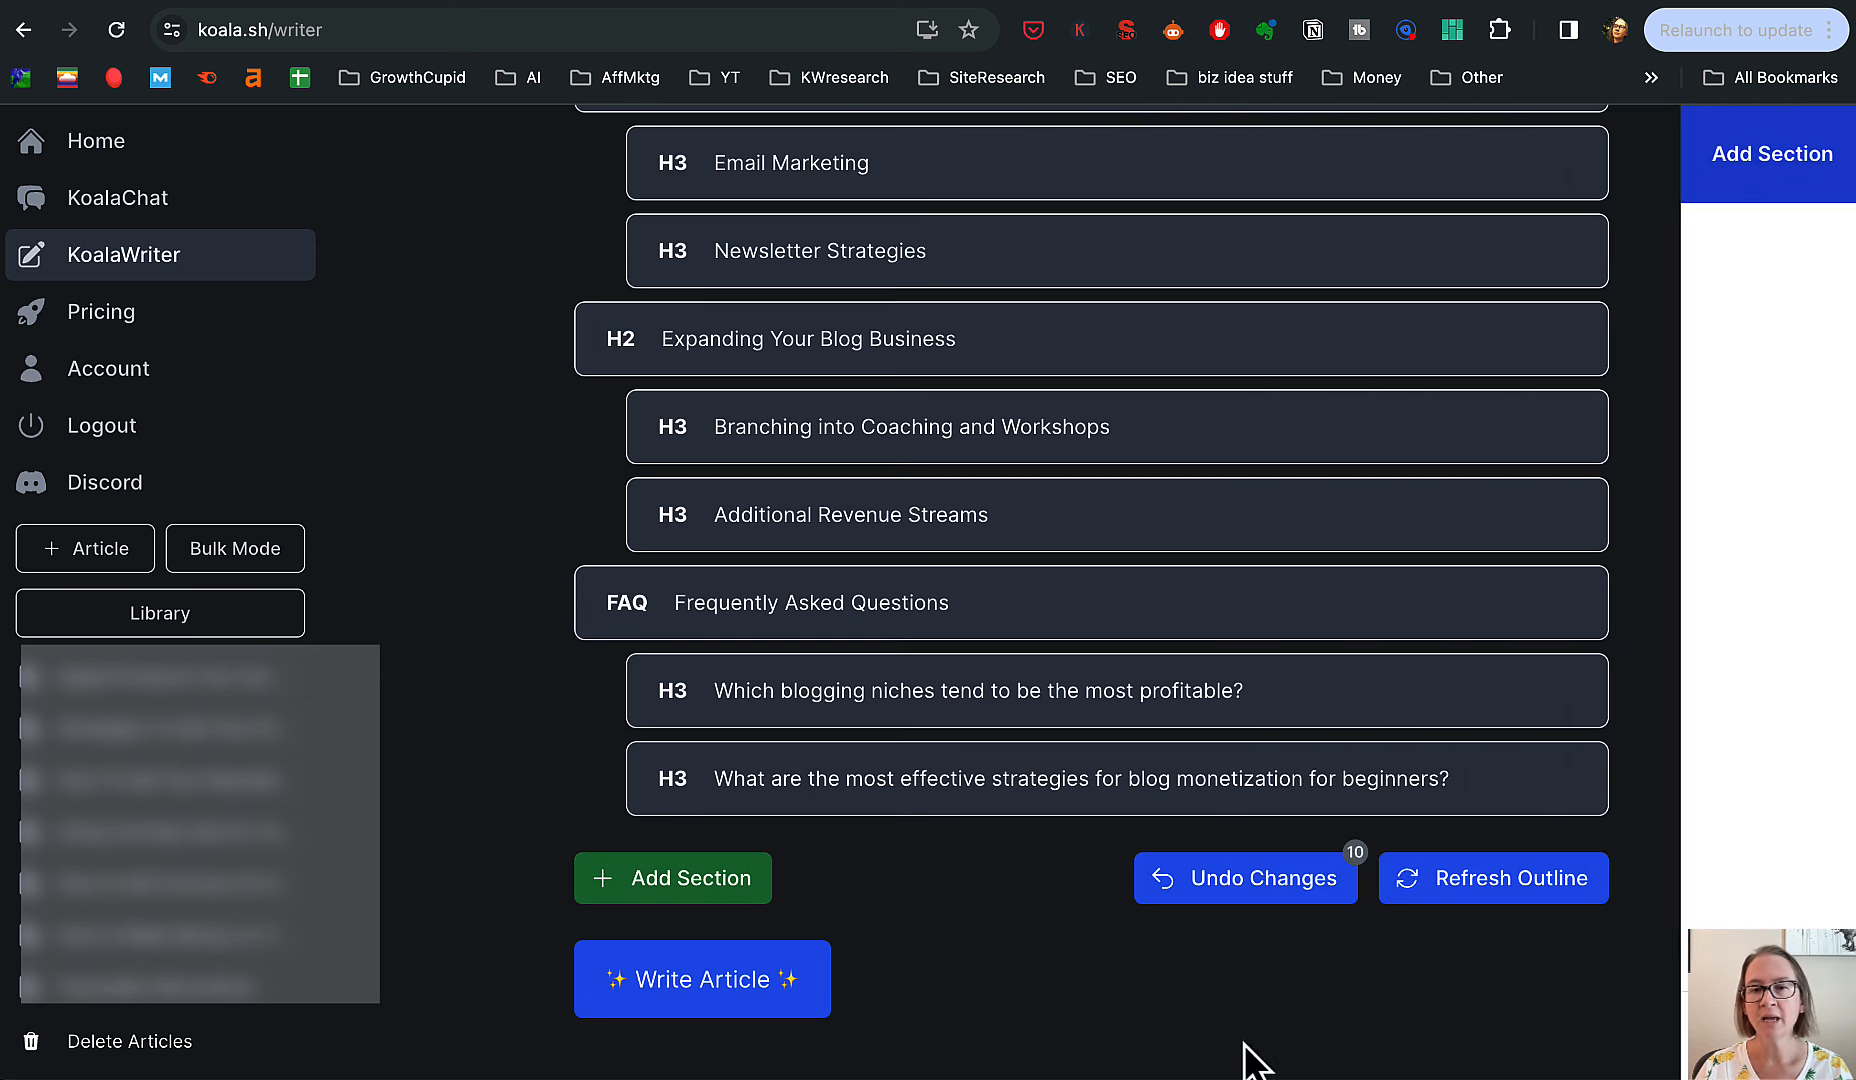
# - Generate the article from the refined outline and switch to Cuppa to check its article's generation status
pyautogui.click(775, 995)
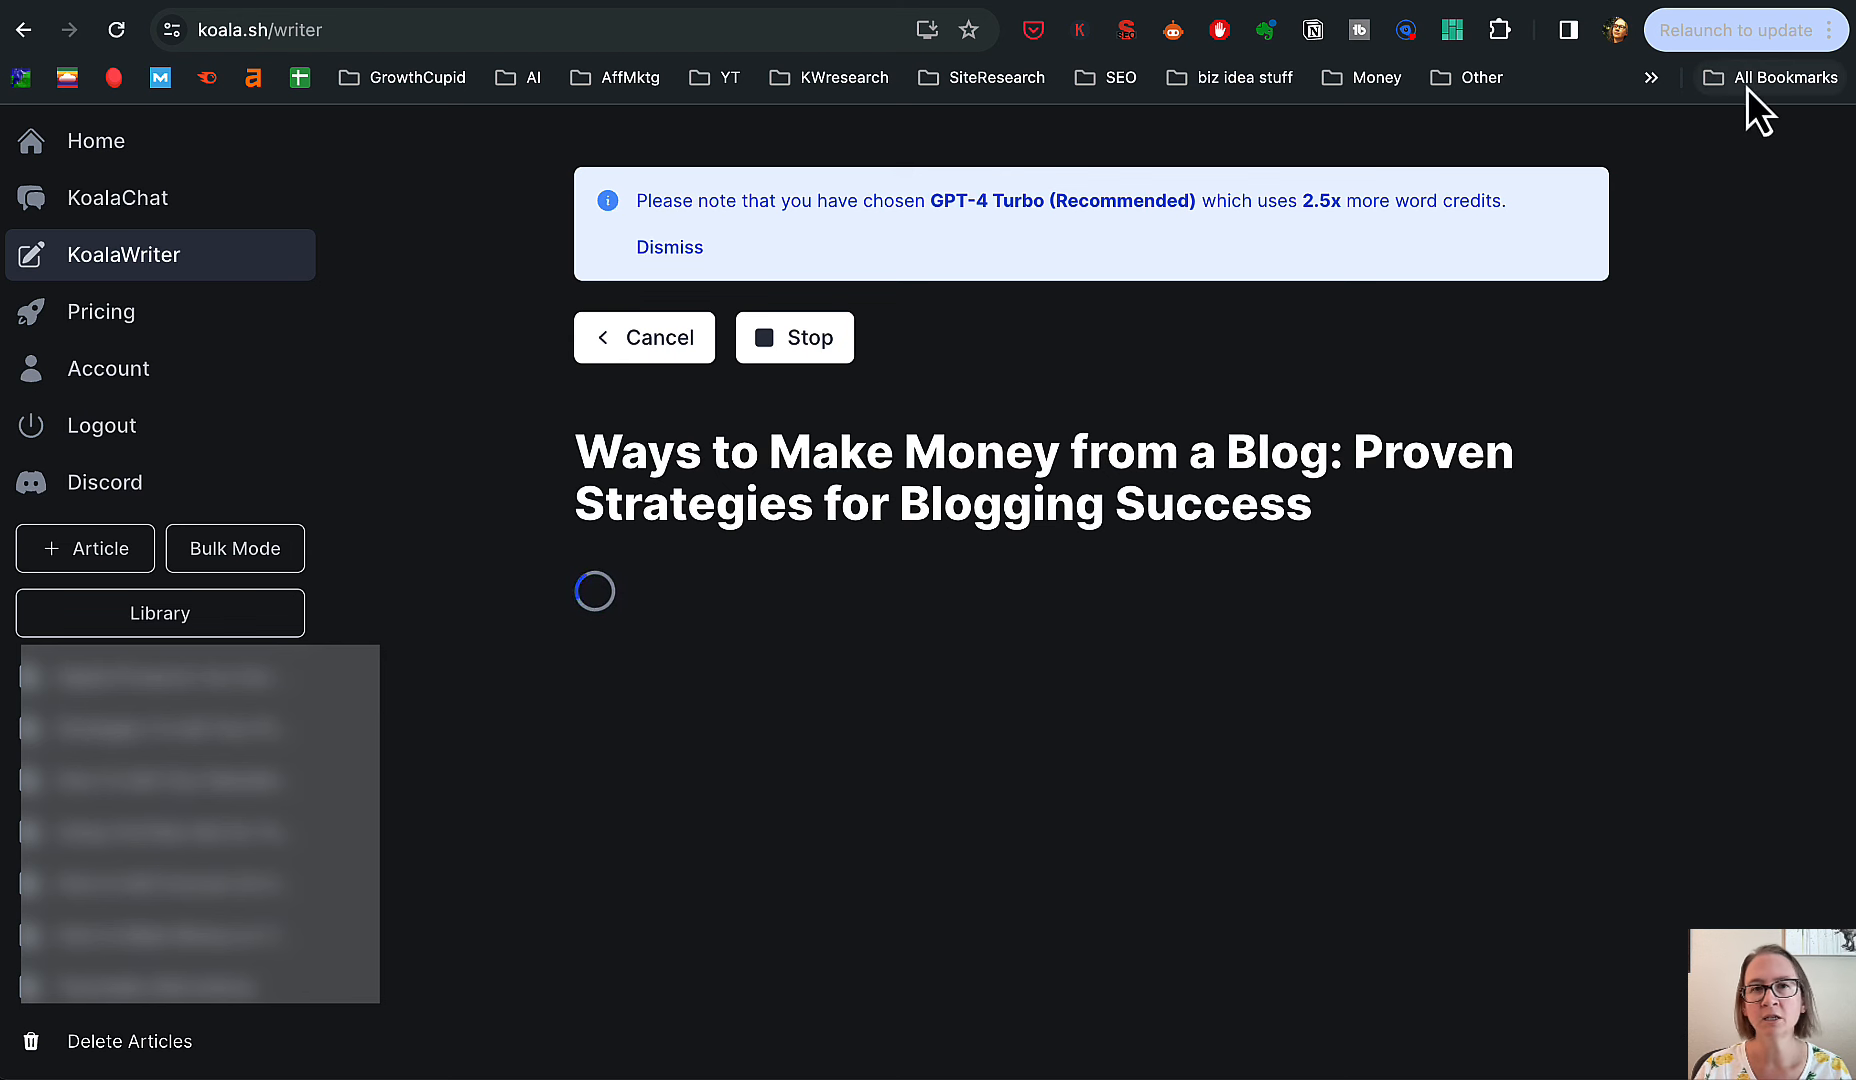
pyautogui.click(1692, 0)
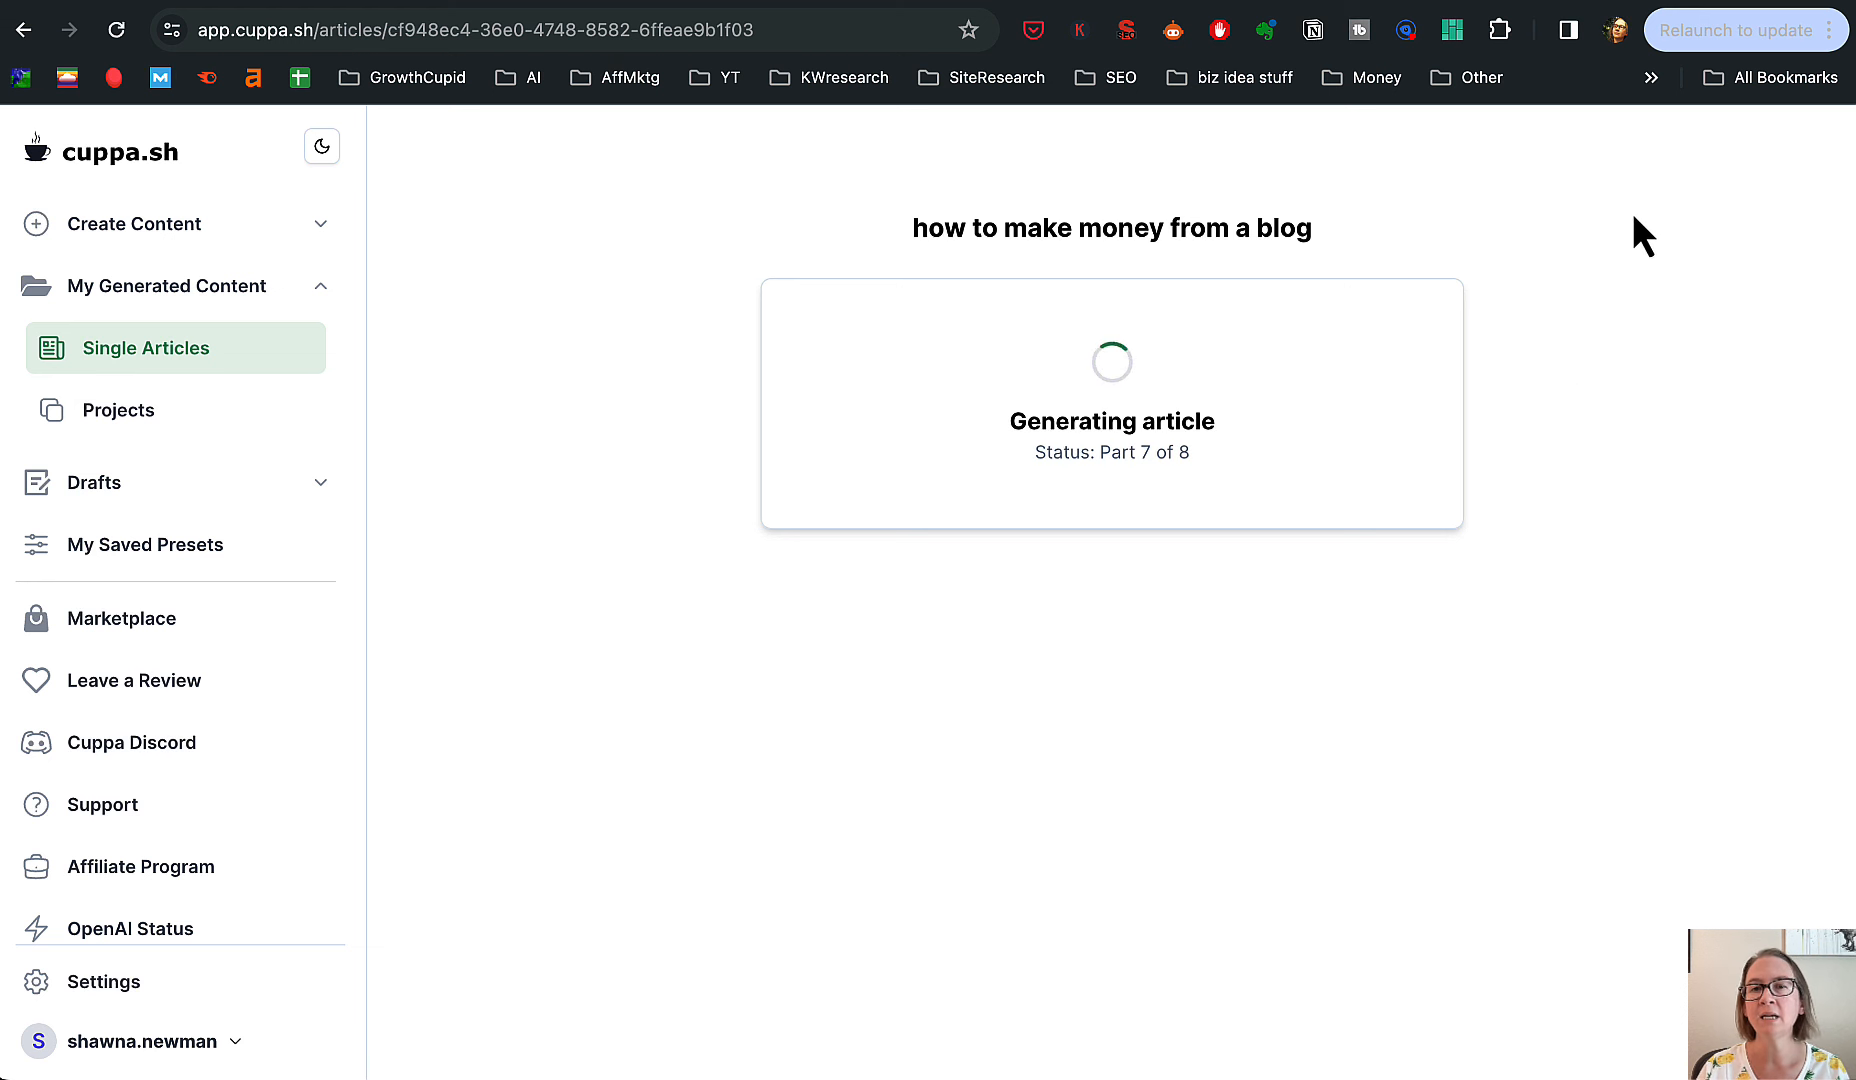
# - Return to KoalaWriter and examine the generated article's title, introduction, images and sections on monetization strategies and email lists
pyautogui.click(1645, 10)
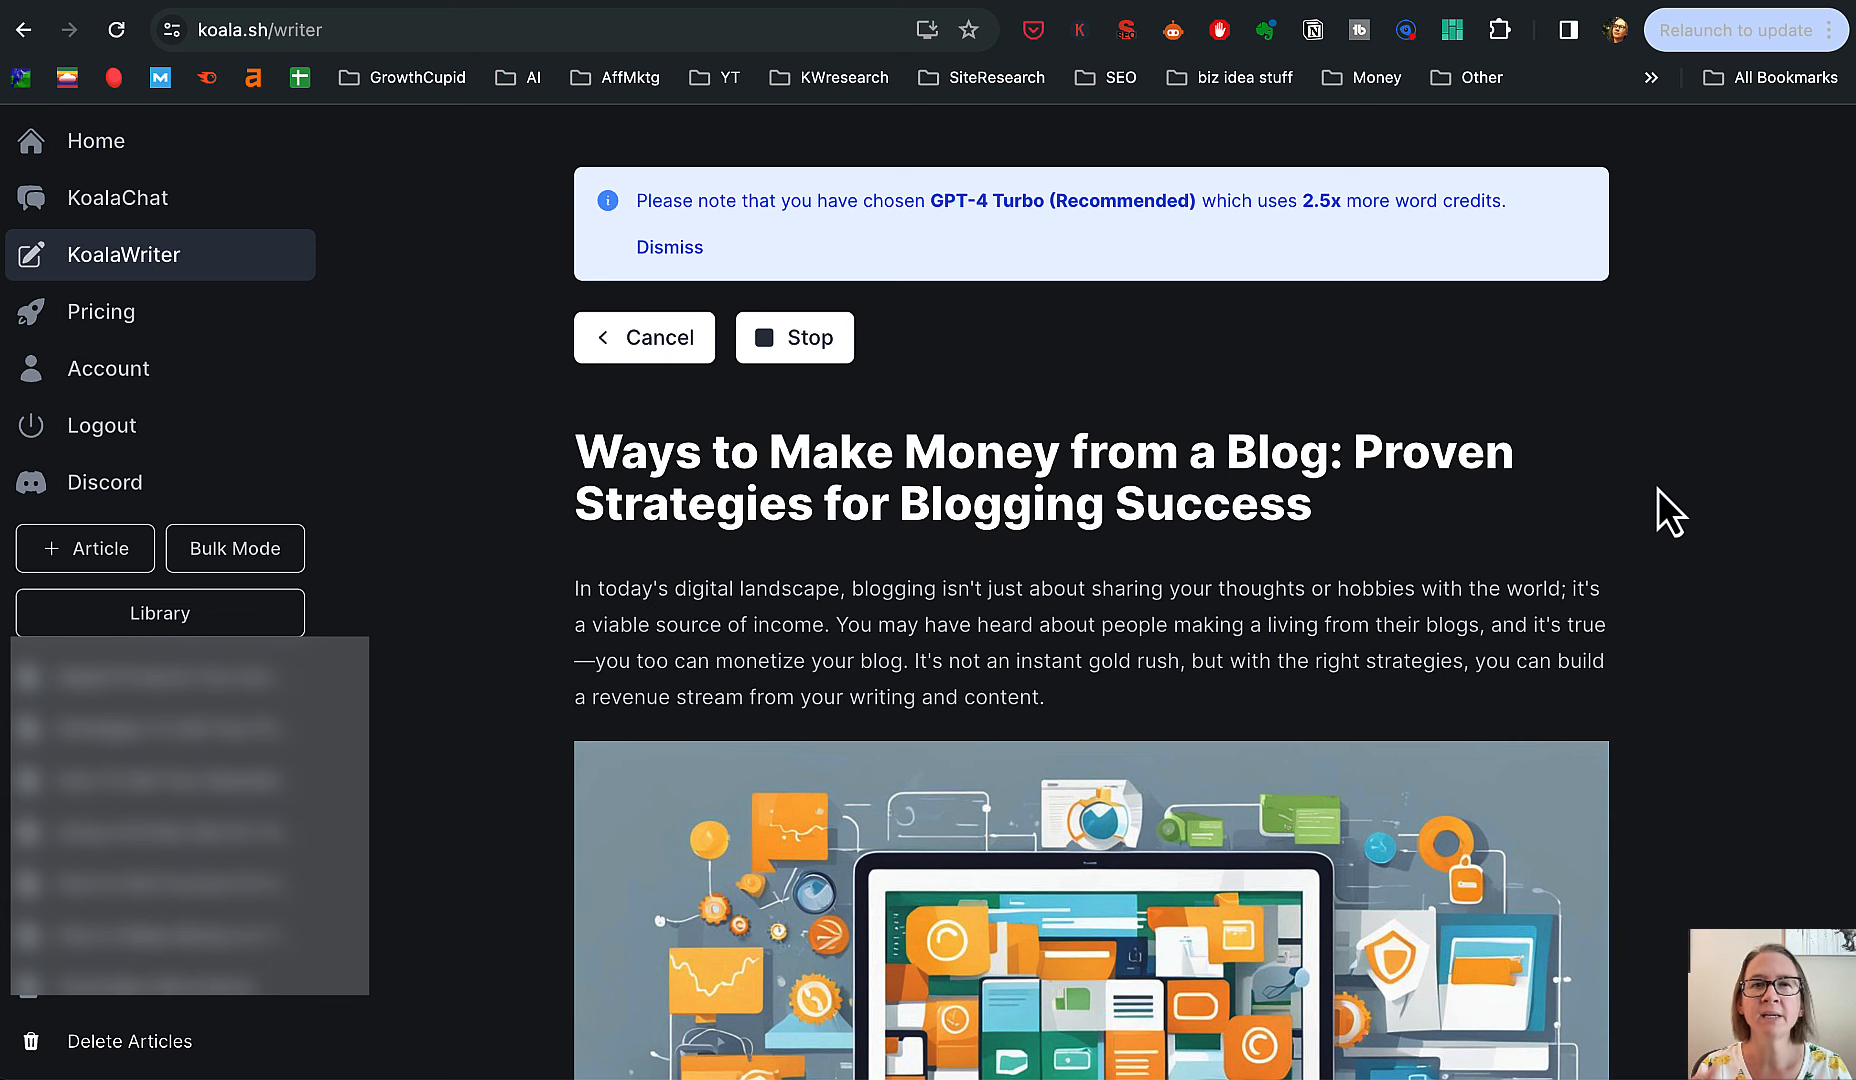
pyautogui.scroll(-1, 1610, 465)
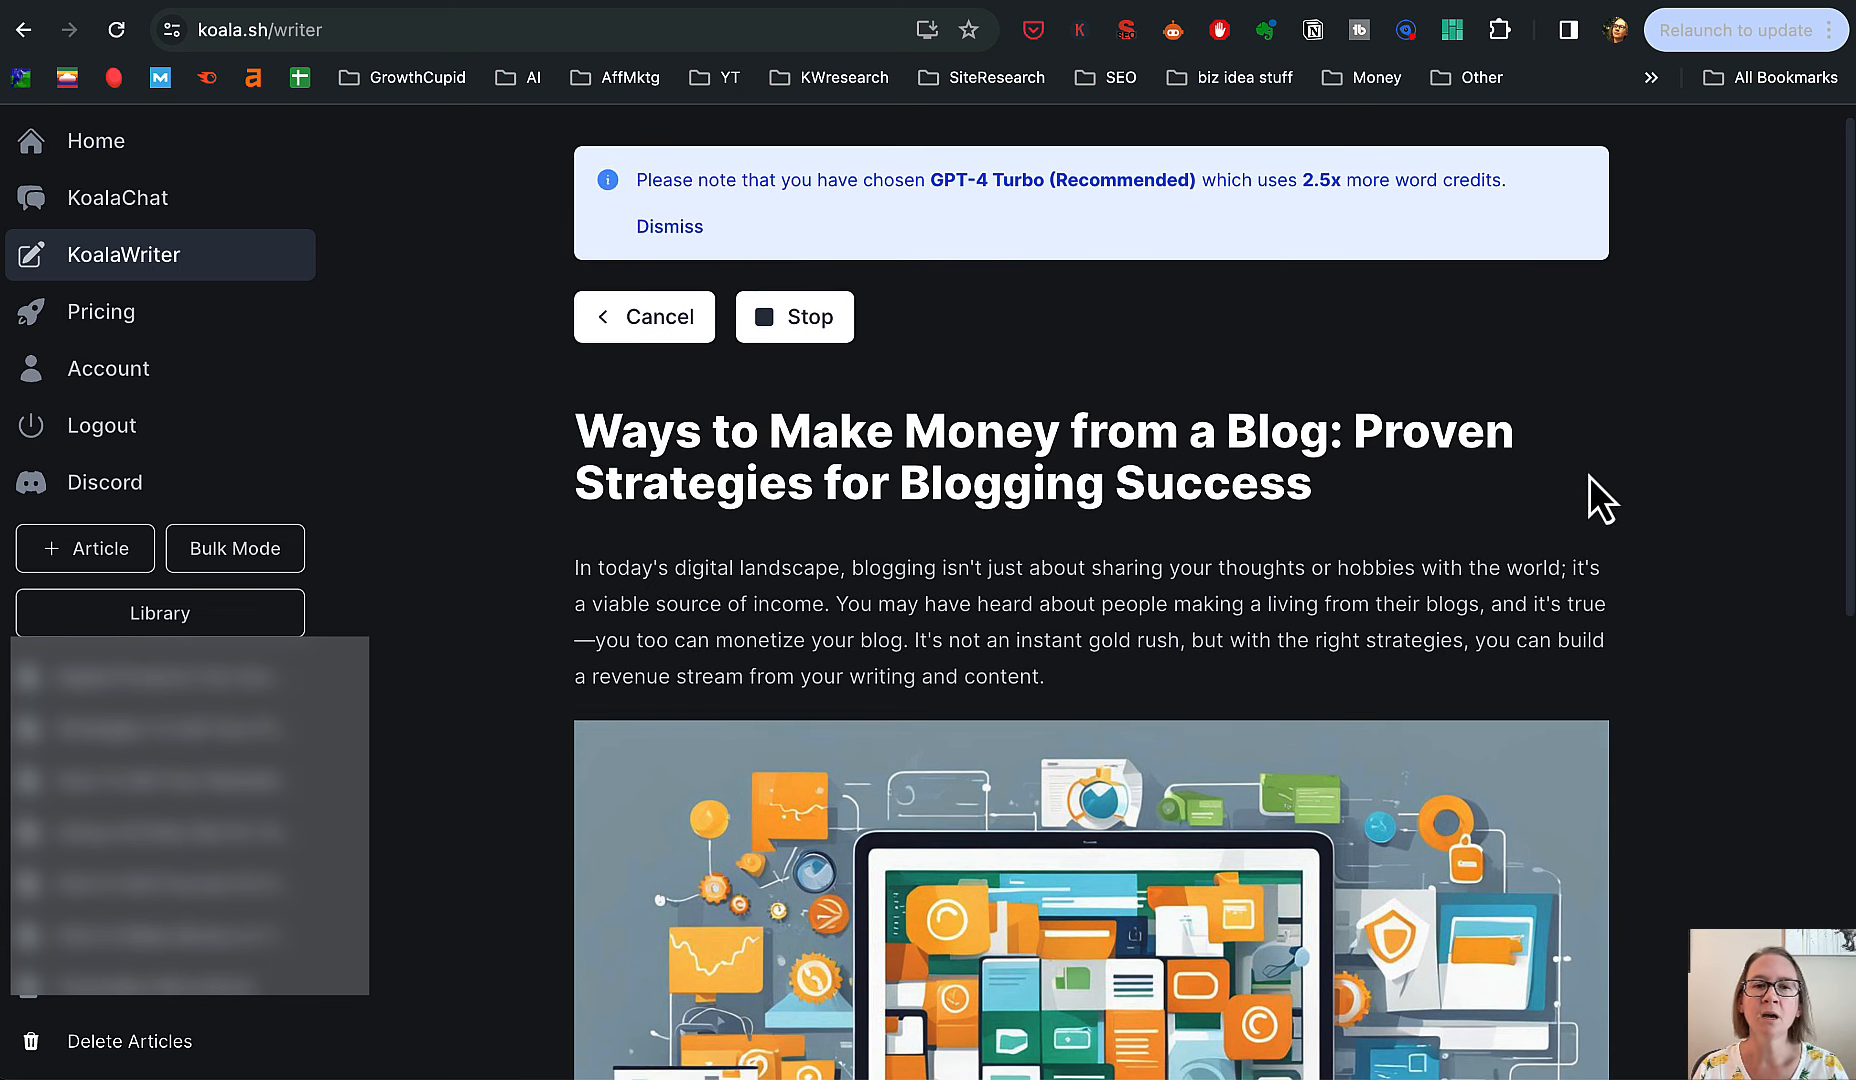
pyautogui.moveTo(1315, 488); pyautogui.dragTo(1306, 447)
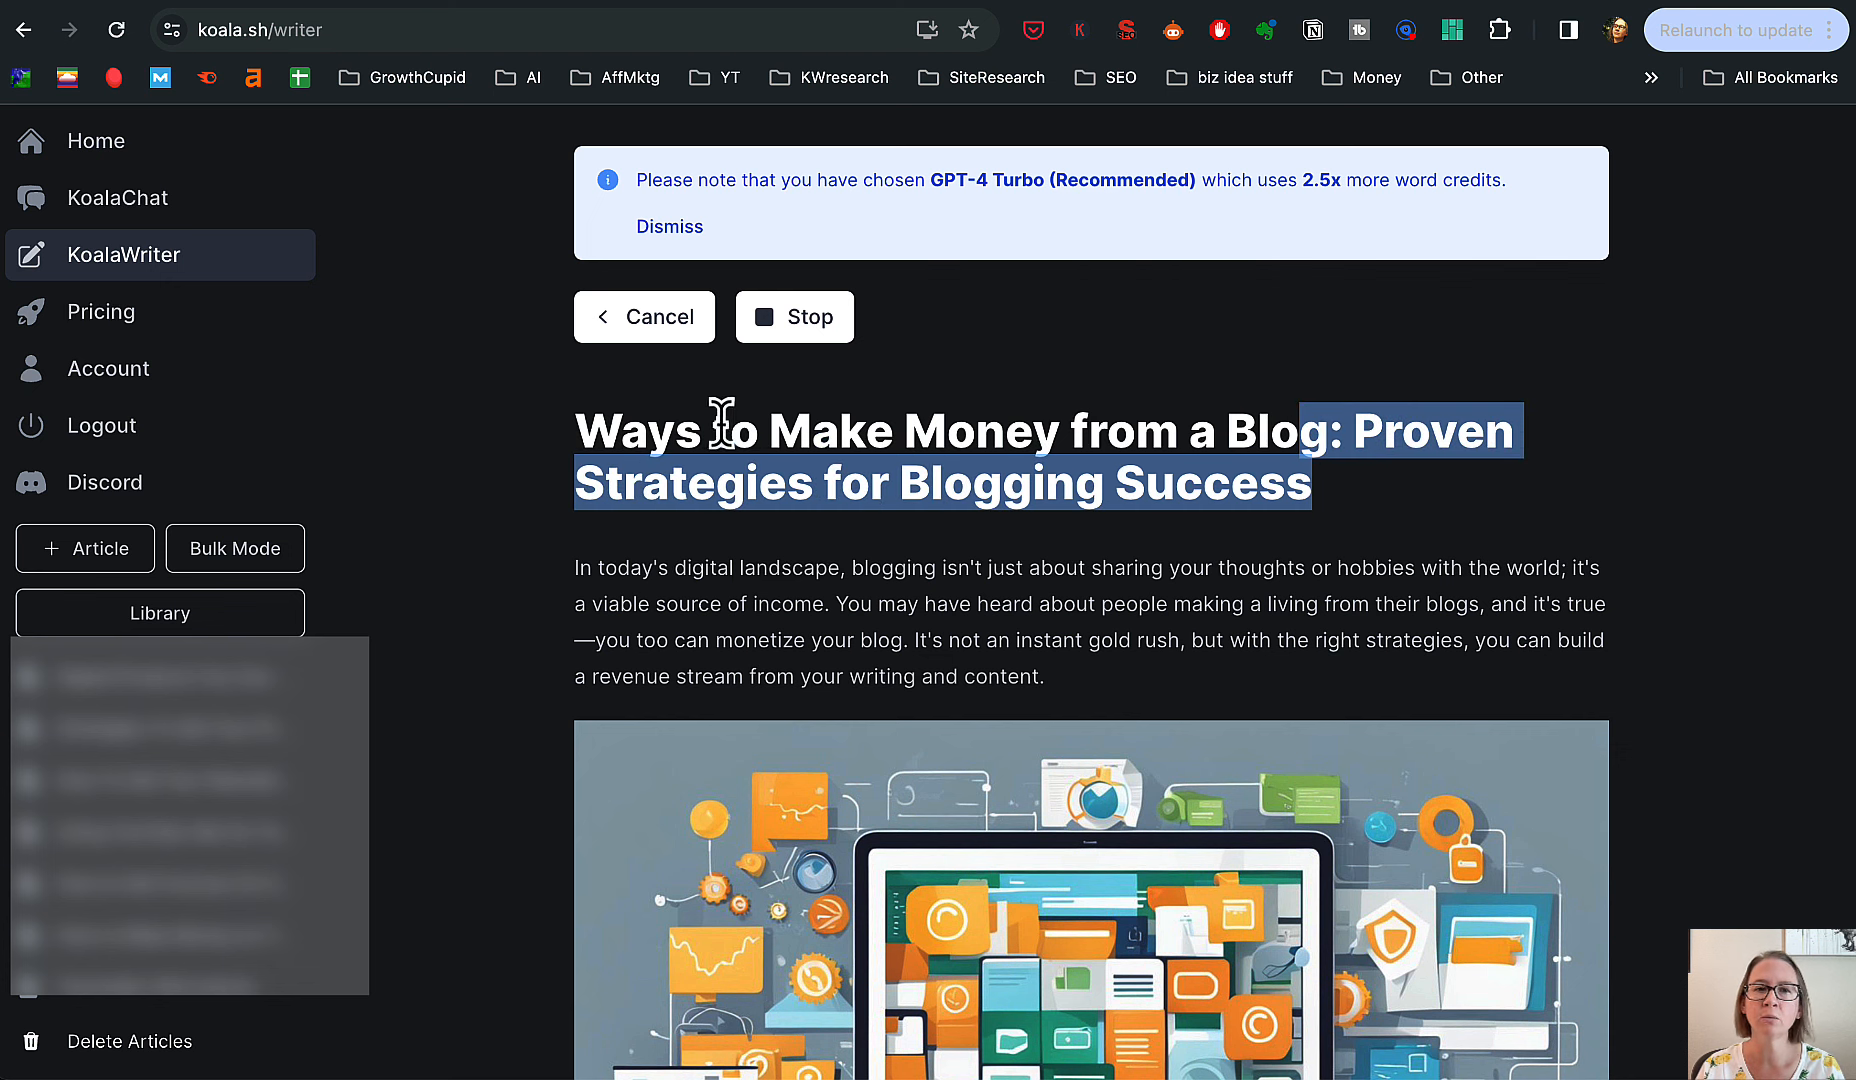
pyautogui.click(1451, 538)
pyautogui.scroll(-3, 1663, 535)
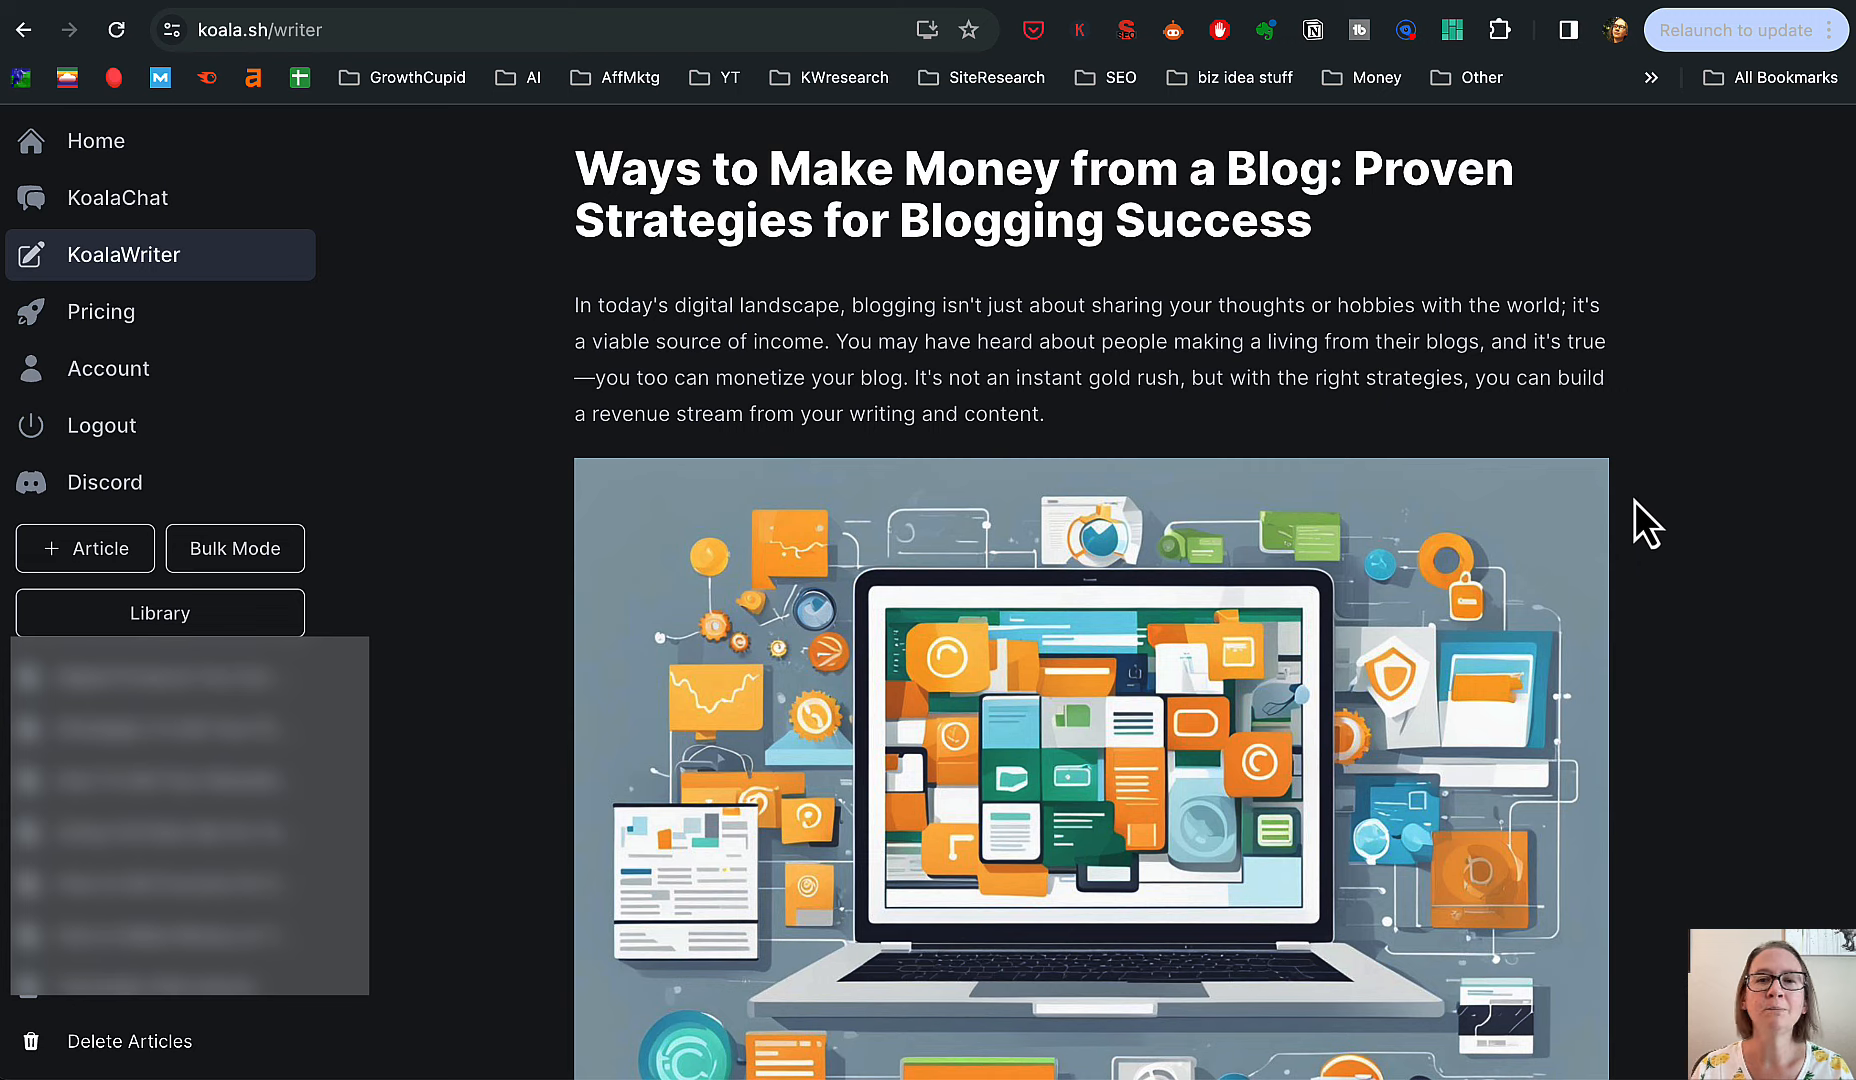
pyautogui.scroll(-6, 1638, 502)
pyautogui.scroll(-6, 1638, 502)
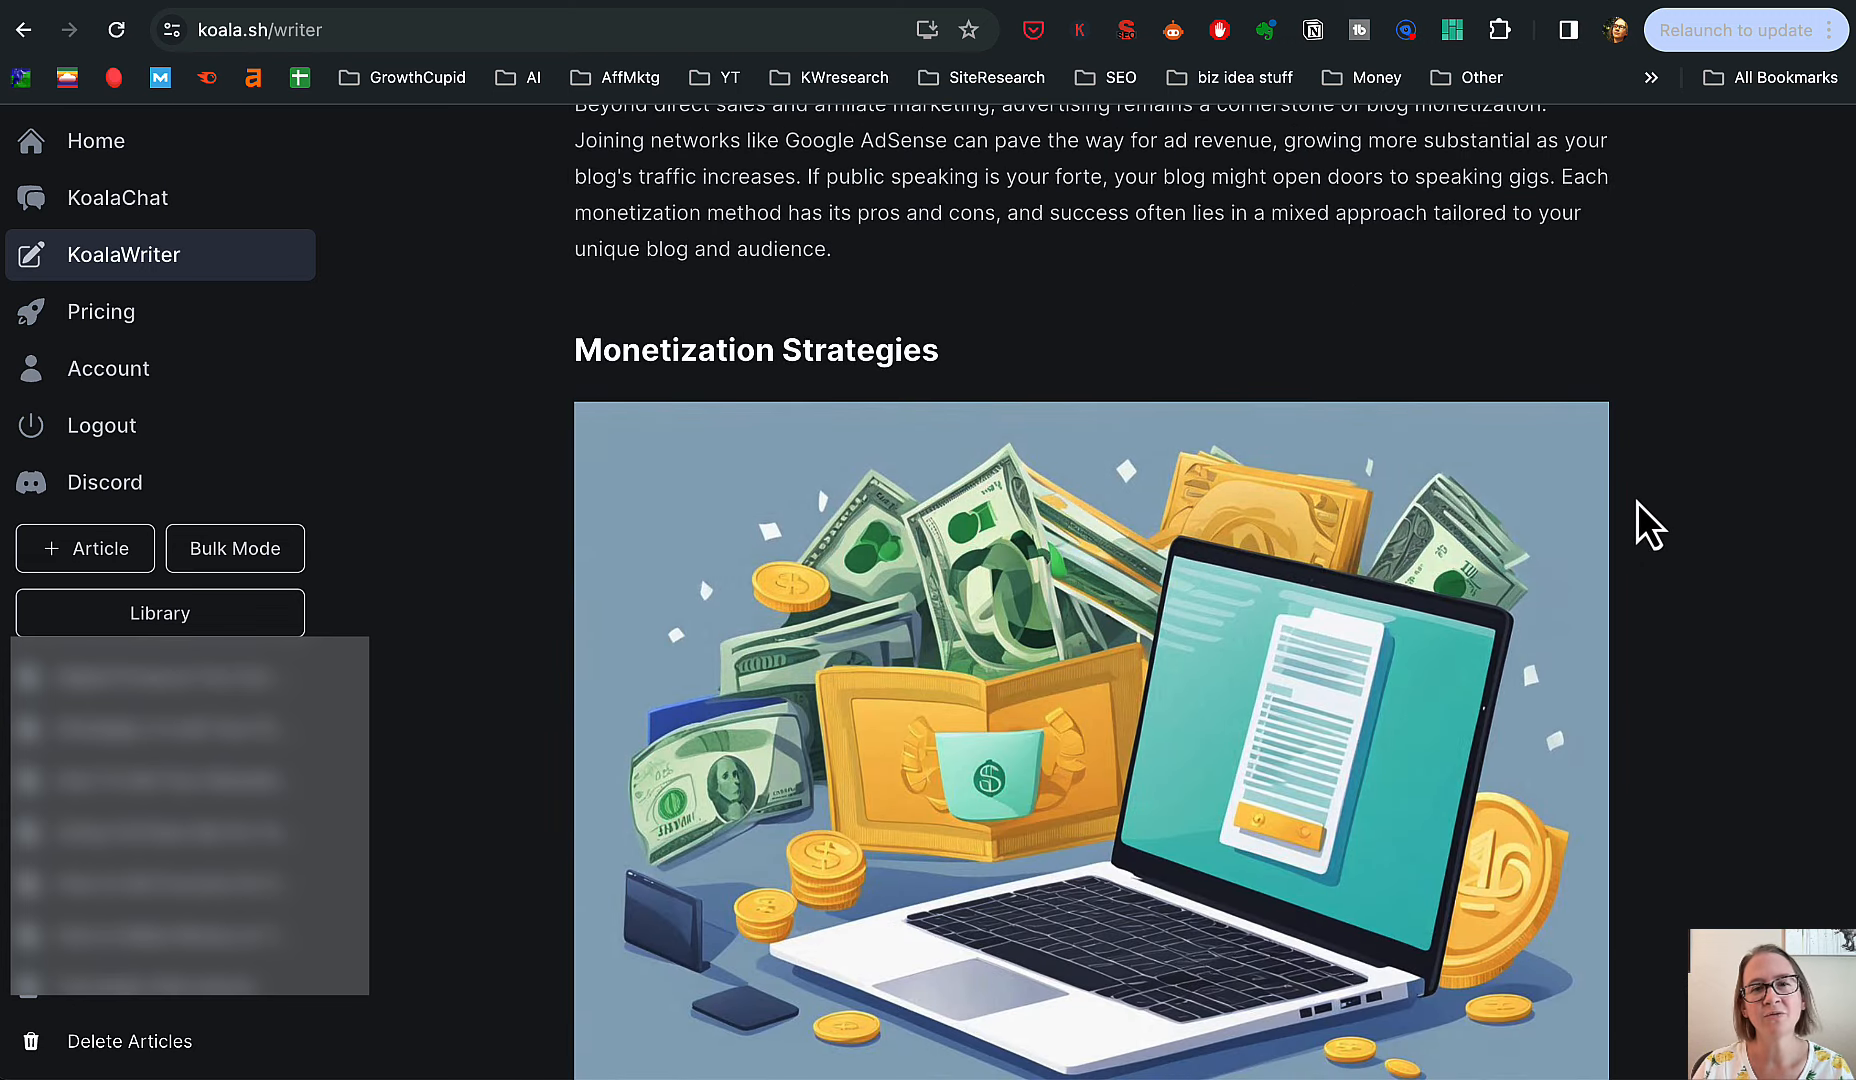
pyautogui.scroll(-2, 1637, 502)
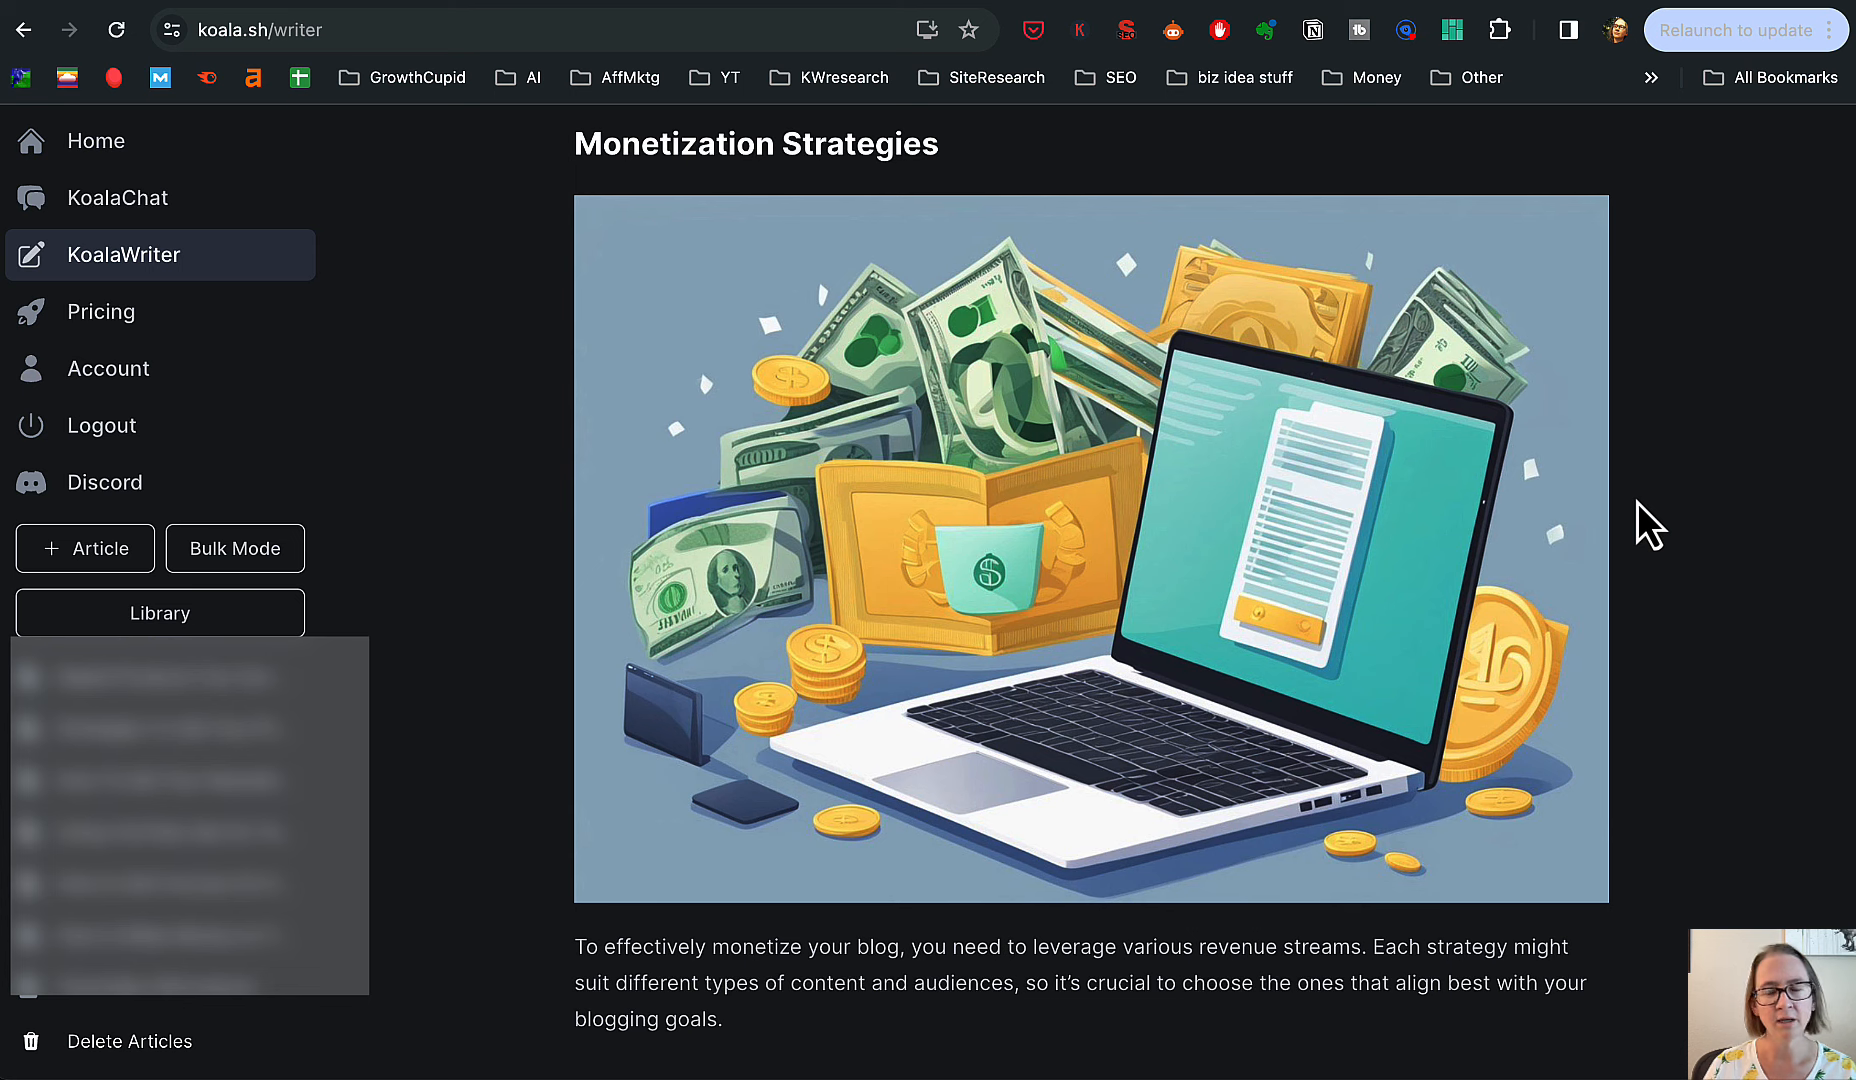
pyautogui.scroll(-10, 1634, 542)
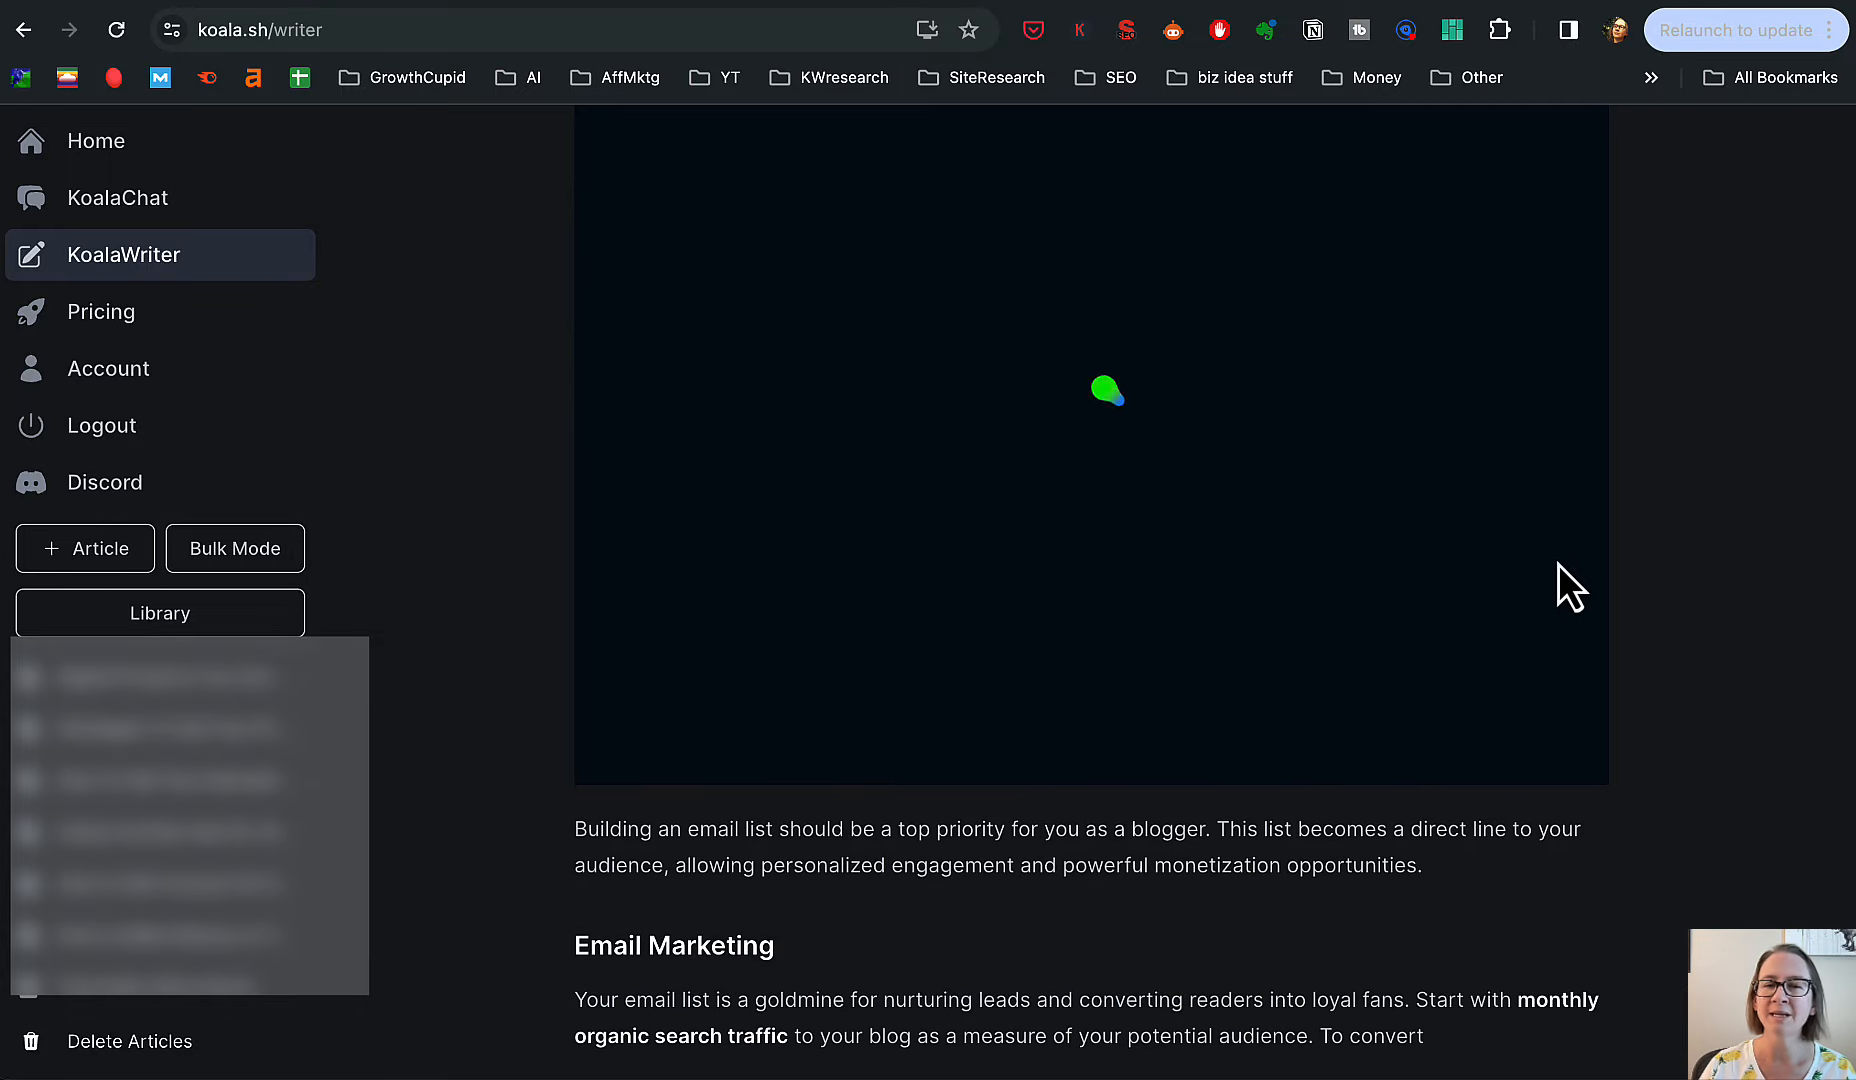
pyautogui.scroll(20, 1557, 564)
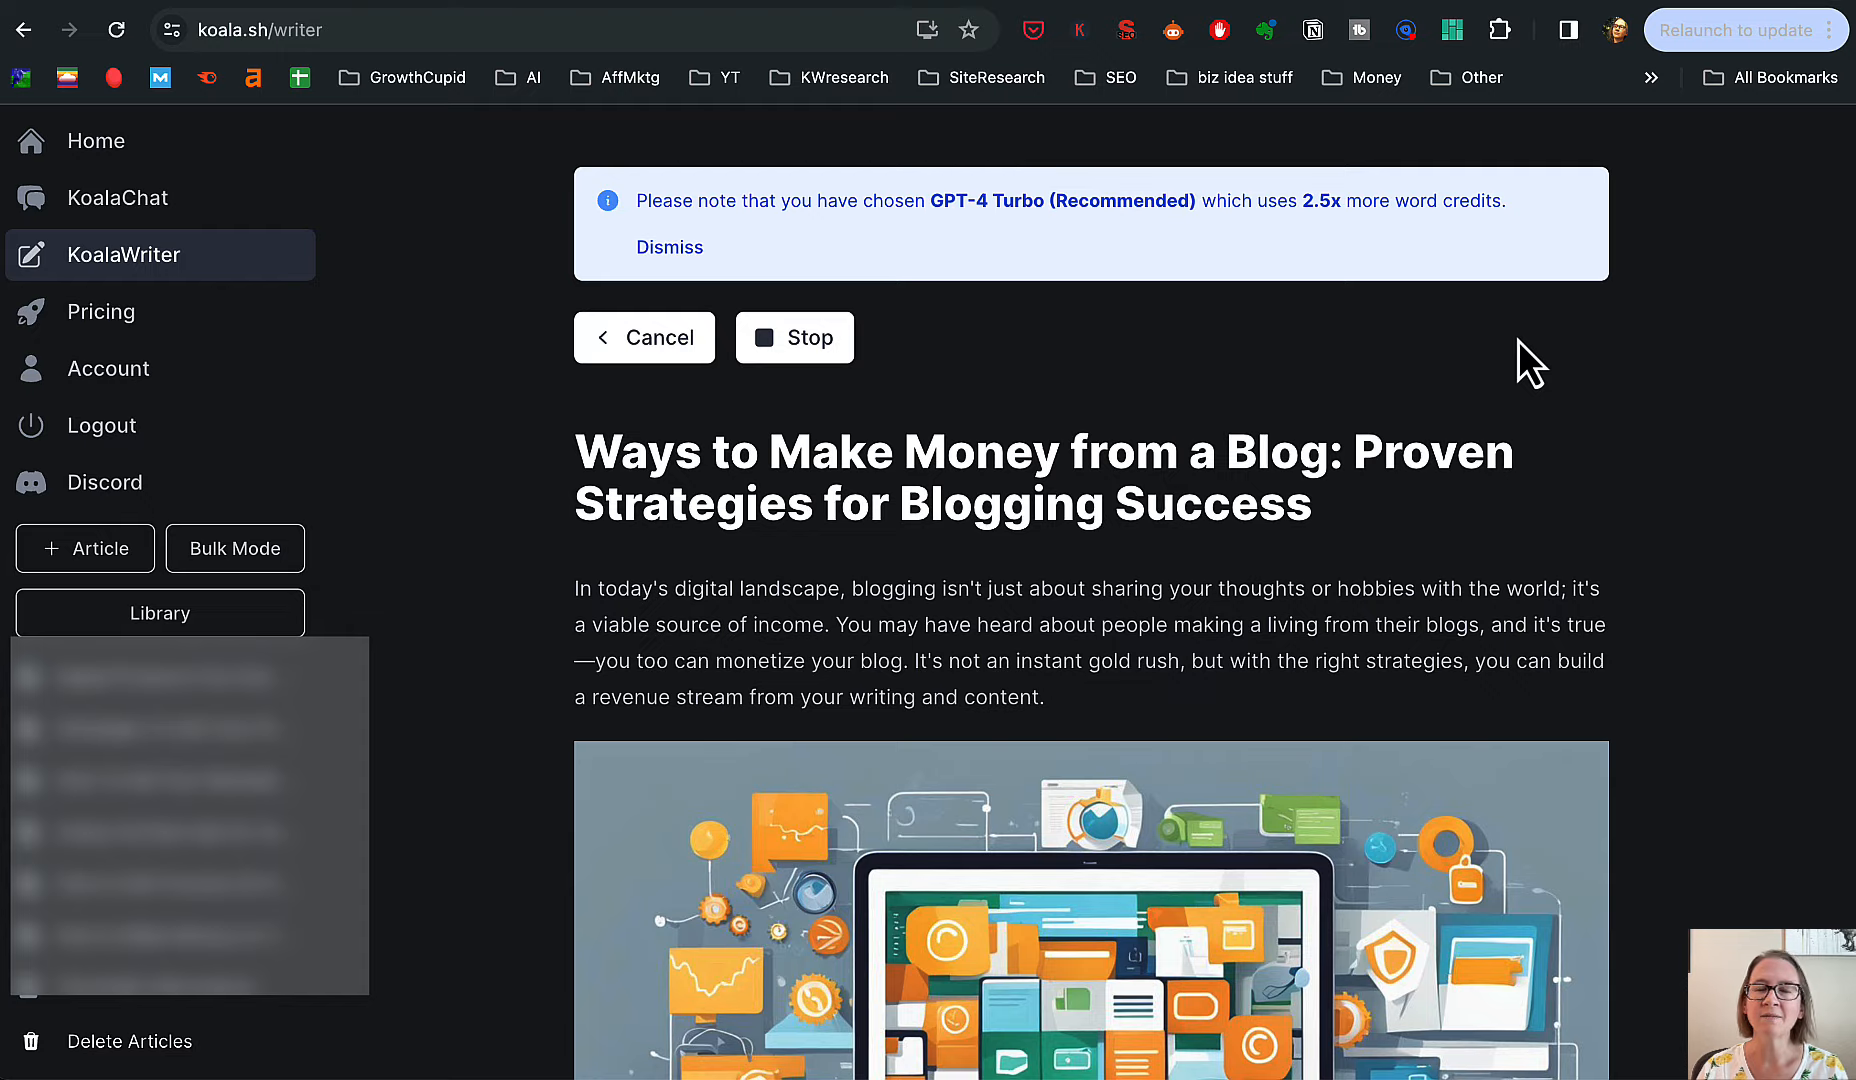
pyautogui.scroll(-20, 1519, 496)
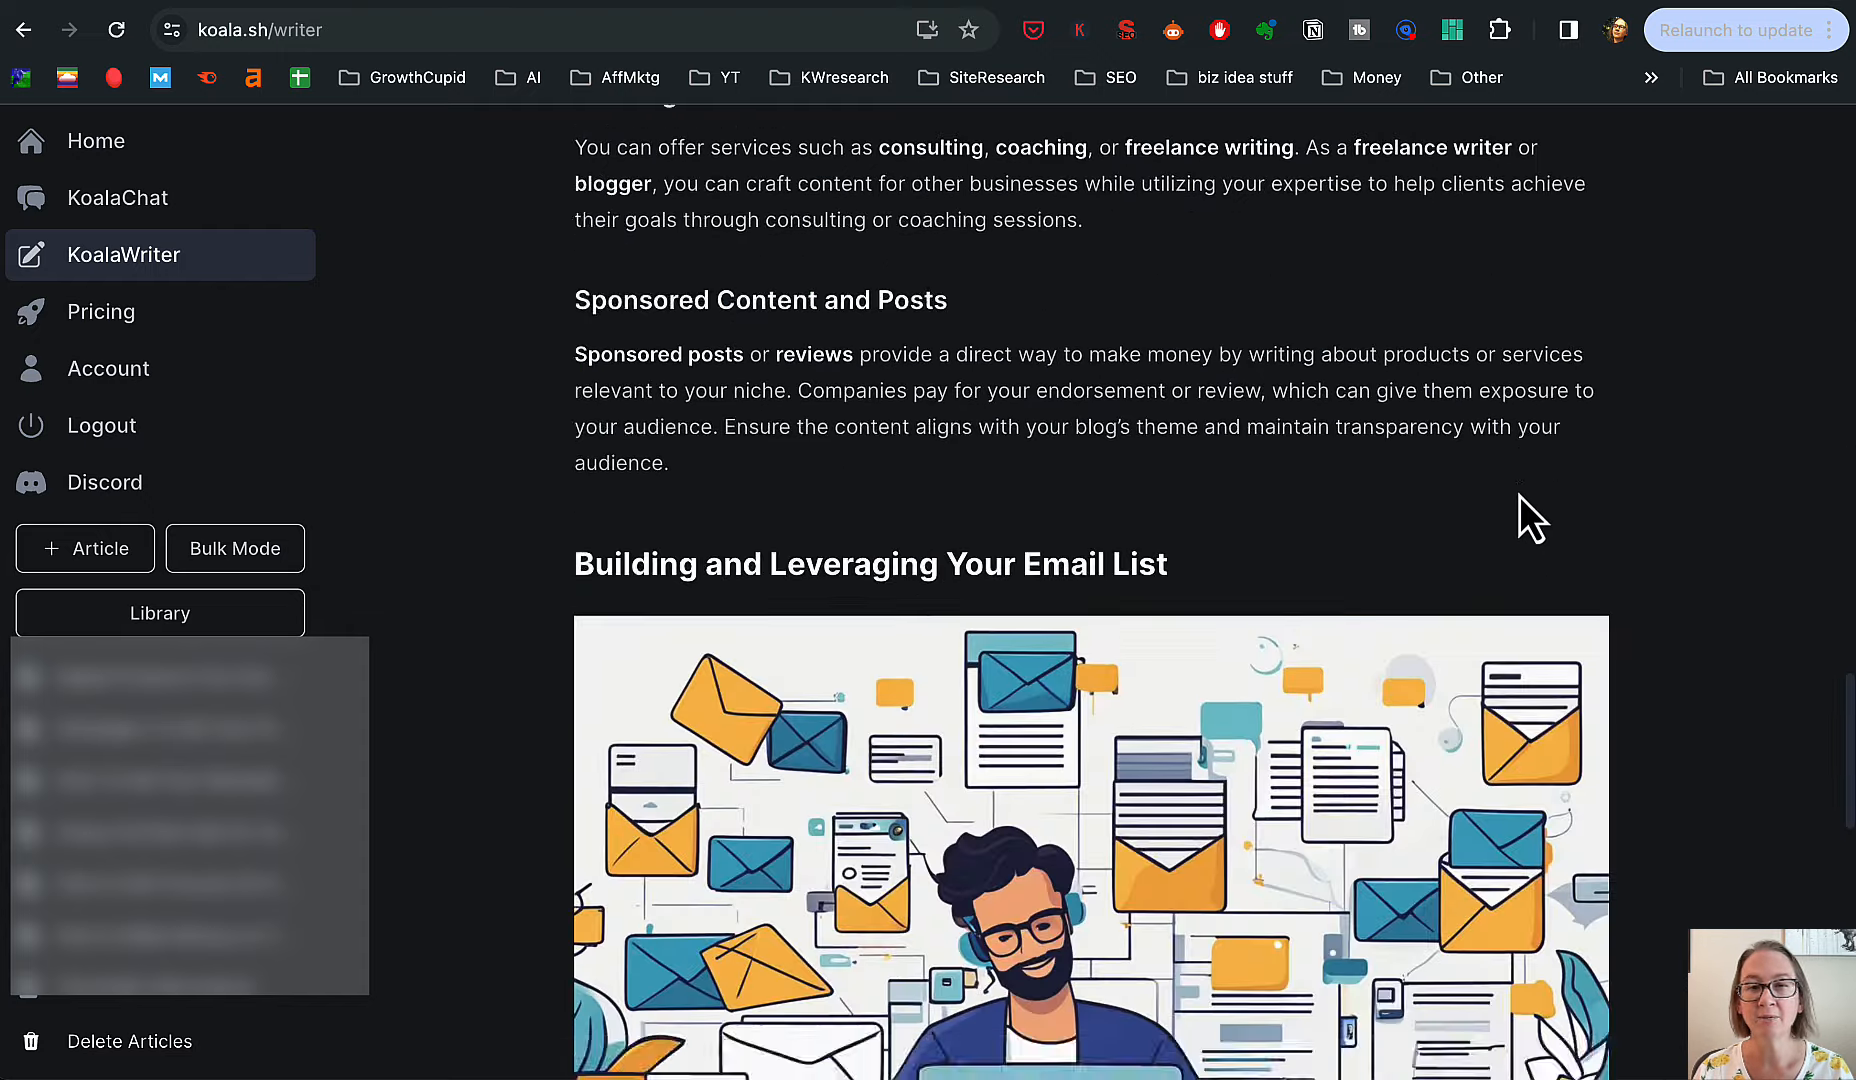
pyautogui.scroll(-10, 1520, 496)
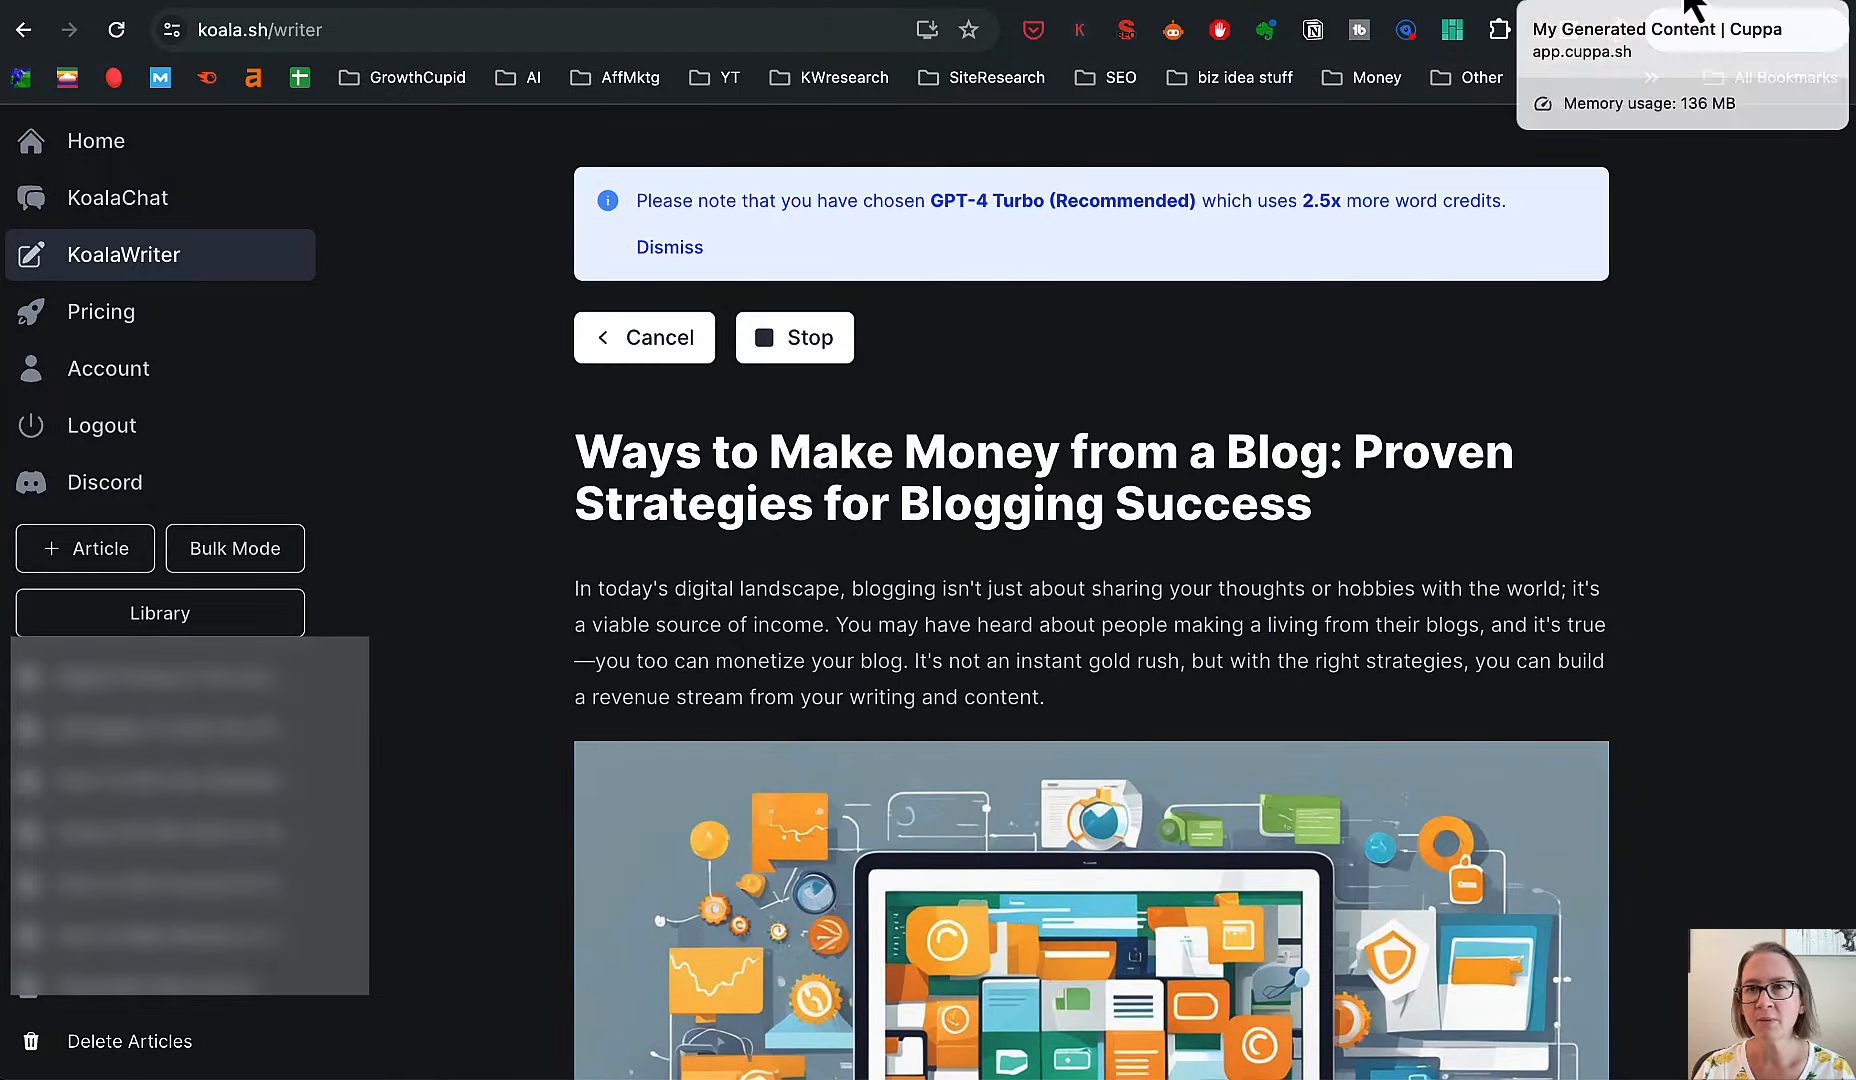
# - Switch to Cuppa and examine the finished article's title, word count and generation details
pyautogui.click(1690, 5)
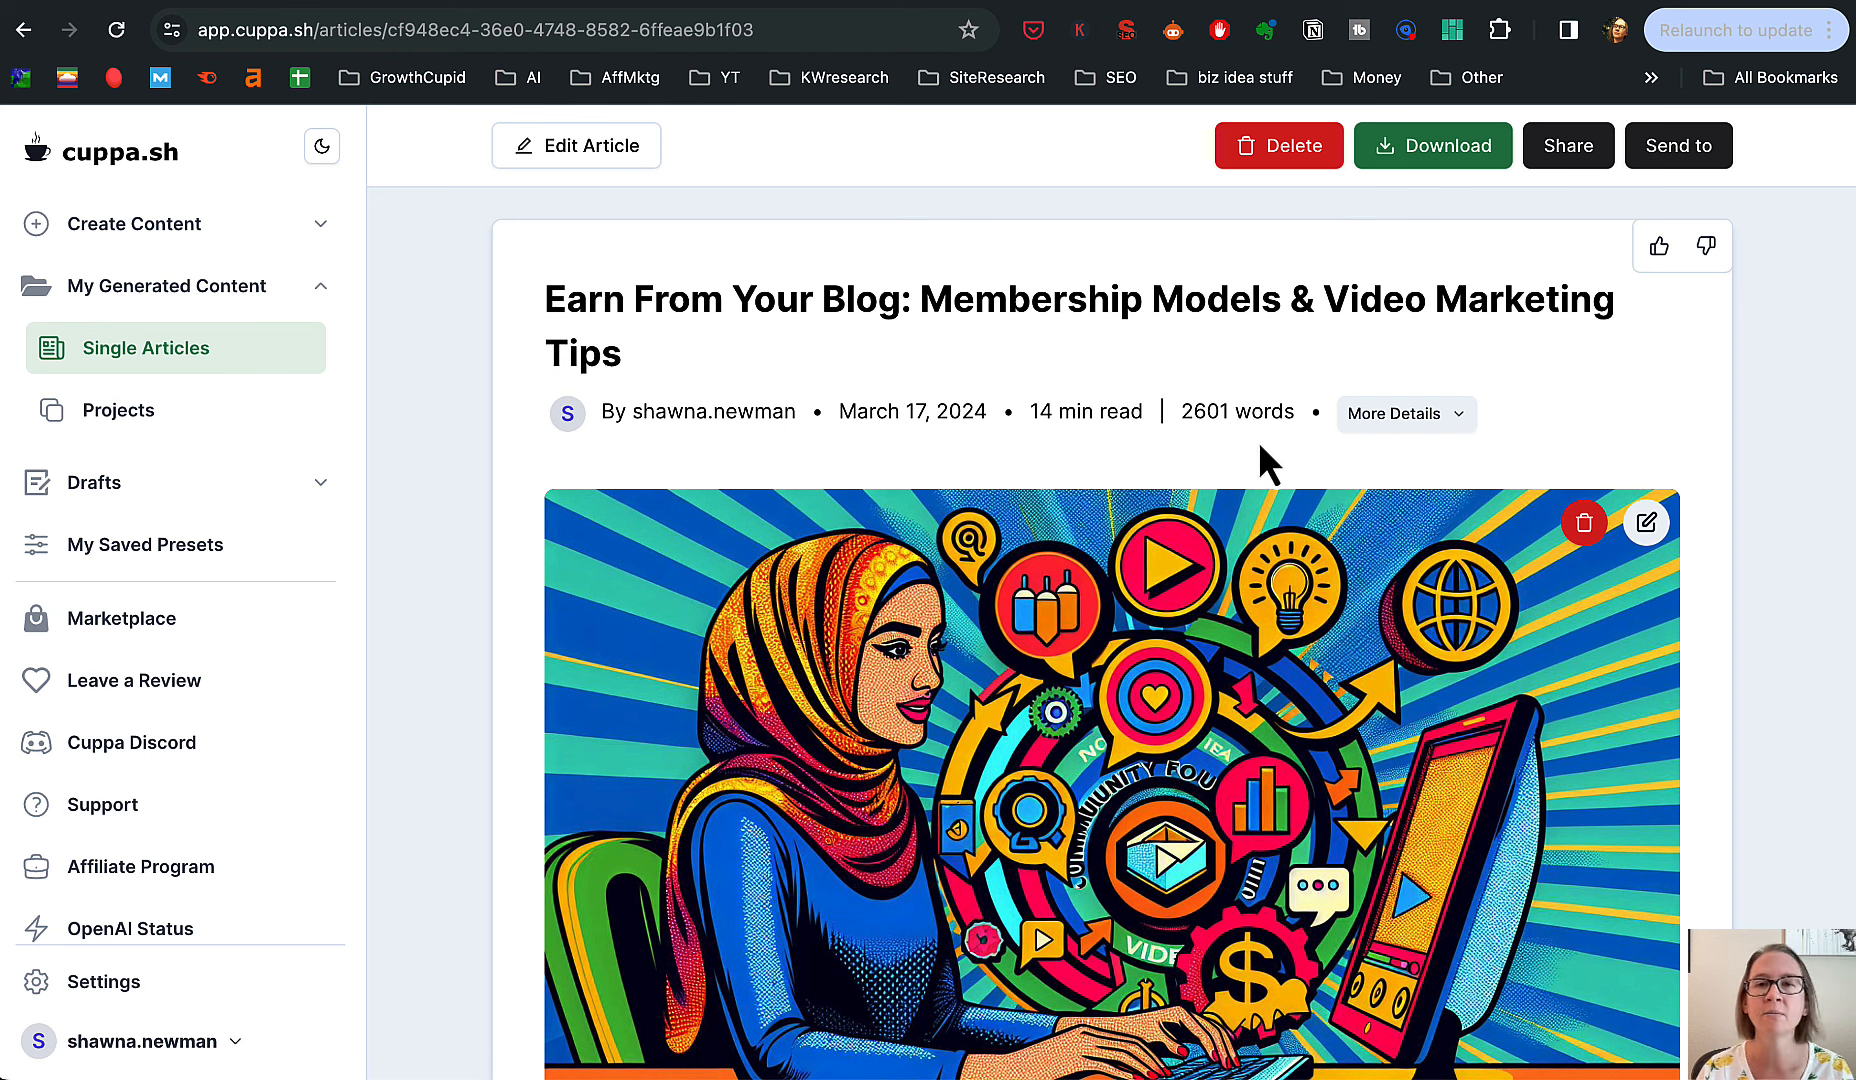
pyautogui.moveTo(1234, 414); pyautogui.dragTo(1185, 410)
pyautogui.click(1198, 370)
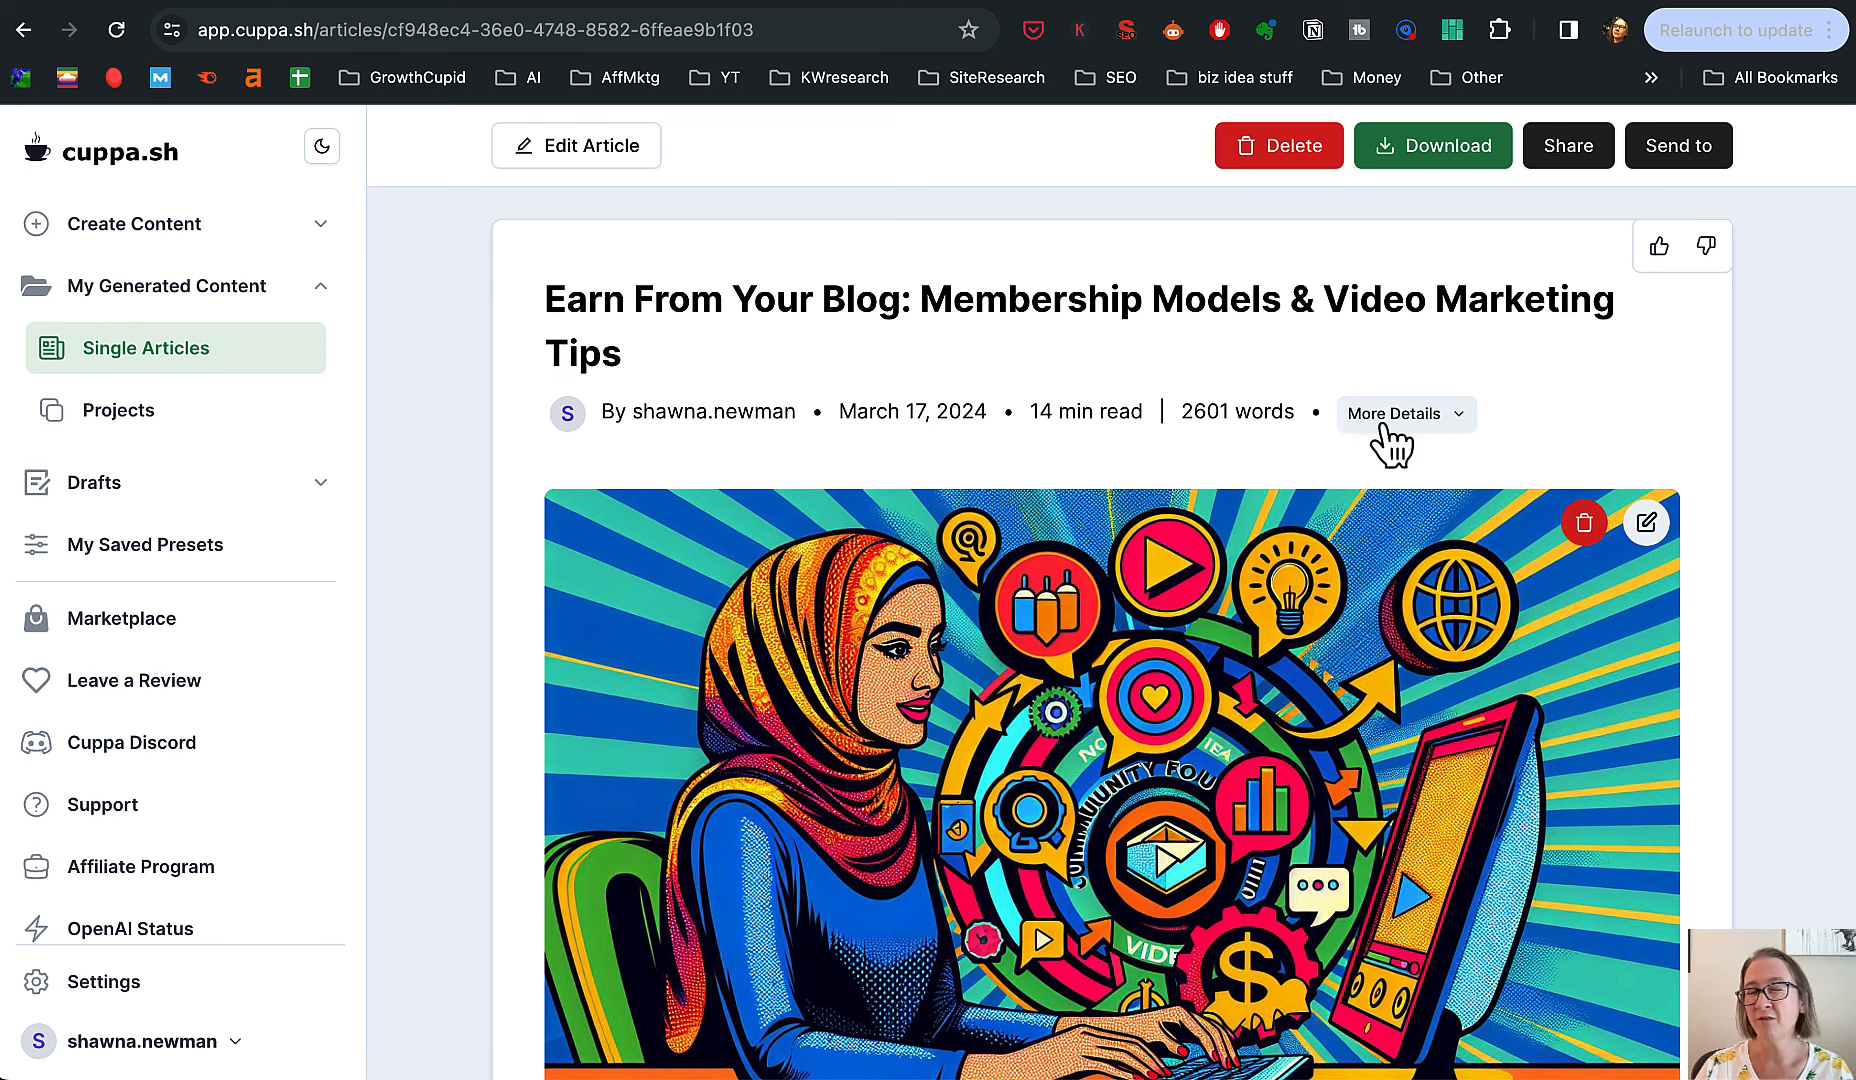
pyautogui.click(1455, 418)
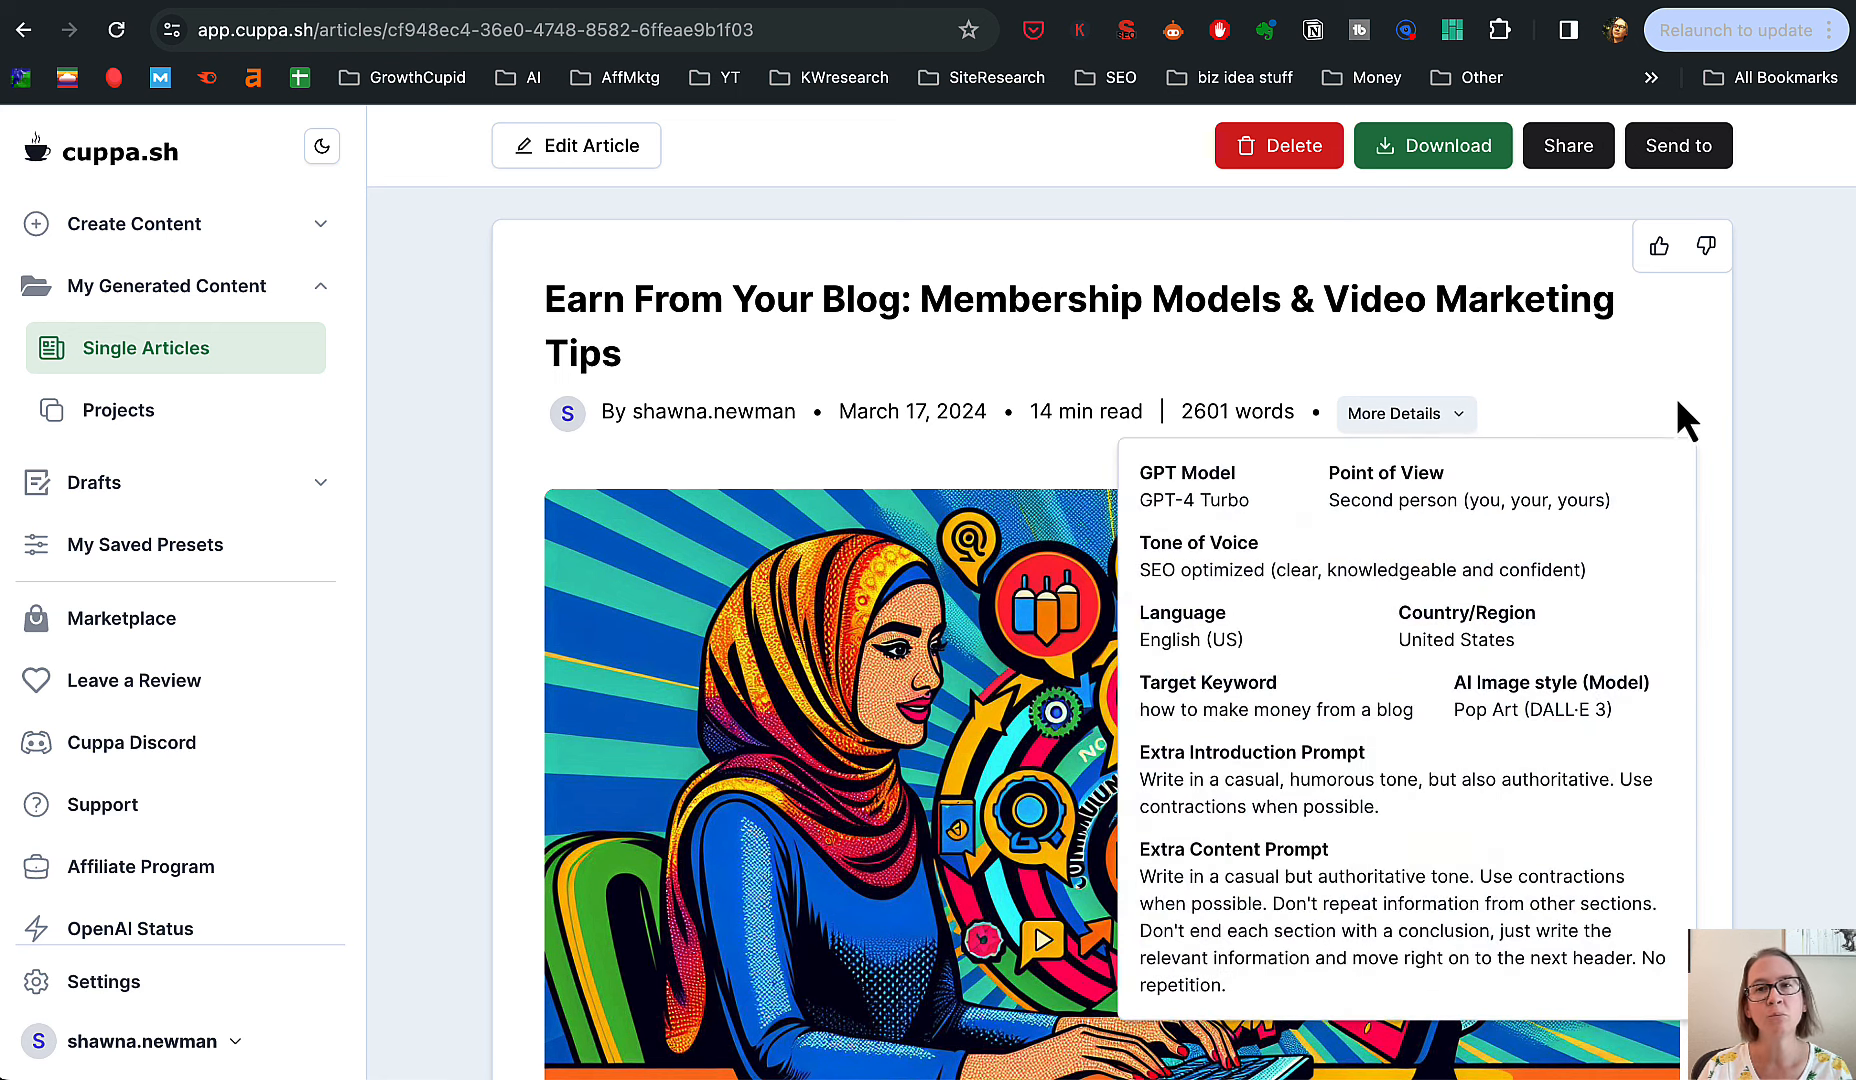
pyautogui.click(1657, 353)
# - Examine the Cuppa article's featured image and expand its table of contents to check the section list, then collapse it
pyautogui.scroll(-2, 1744, 429)
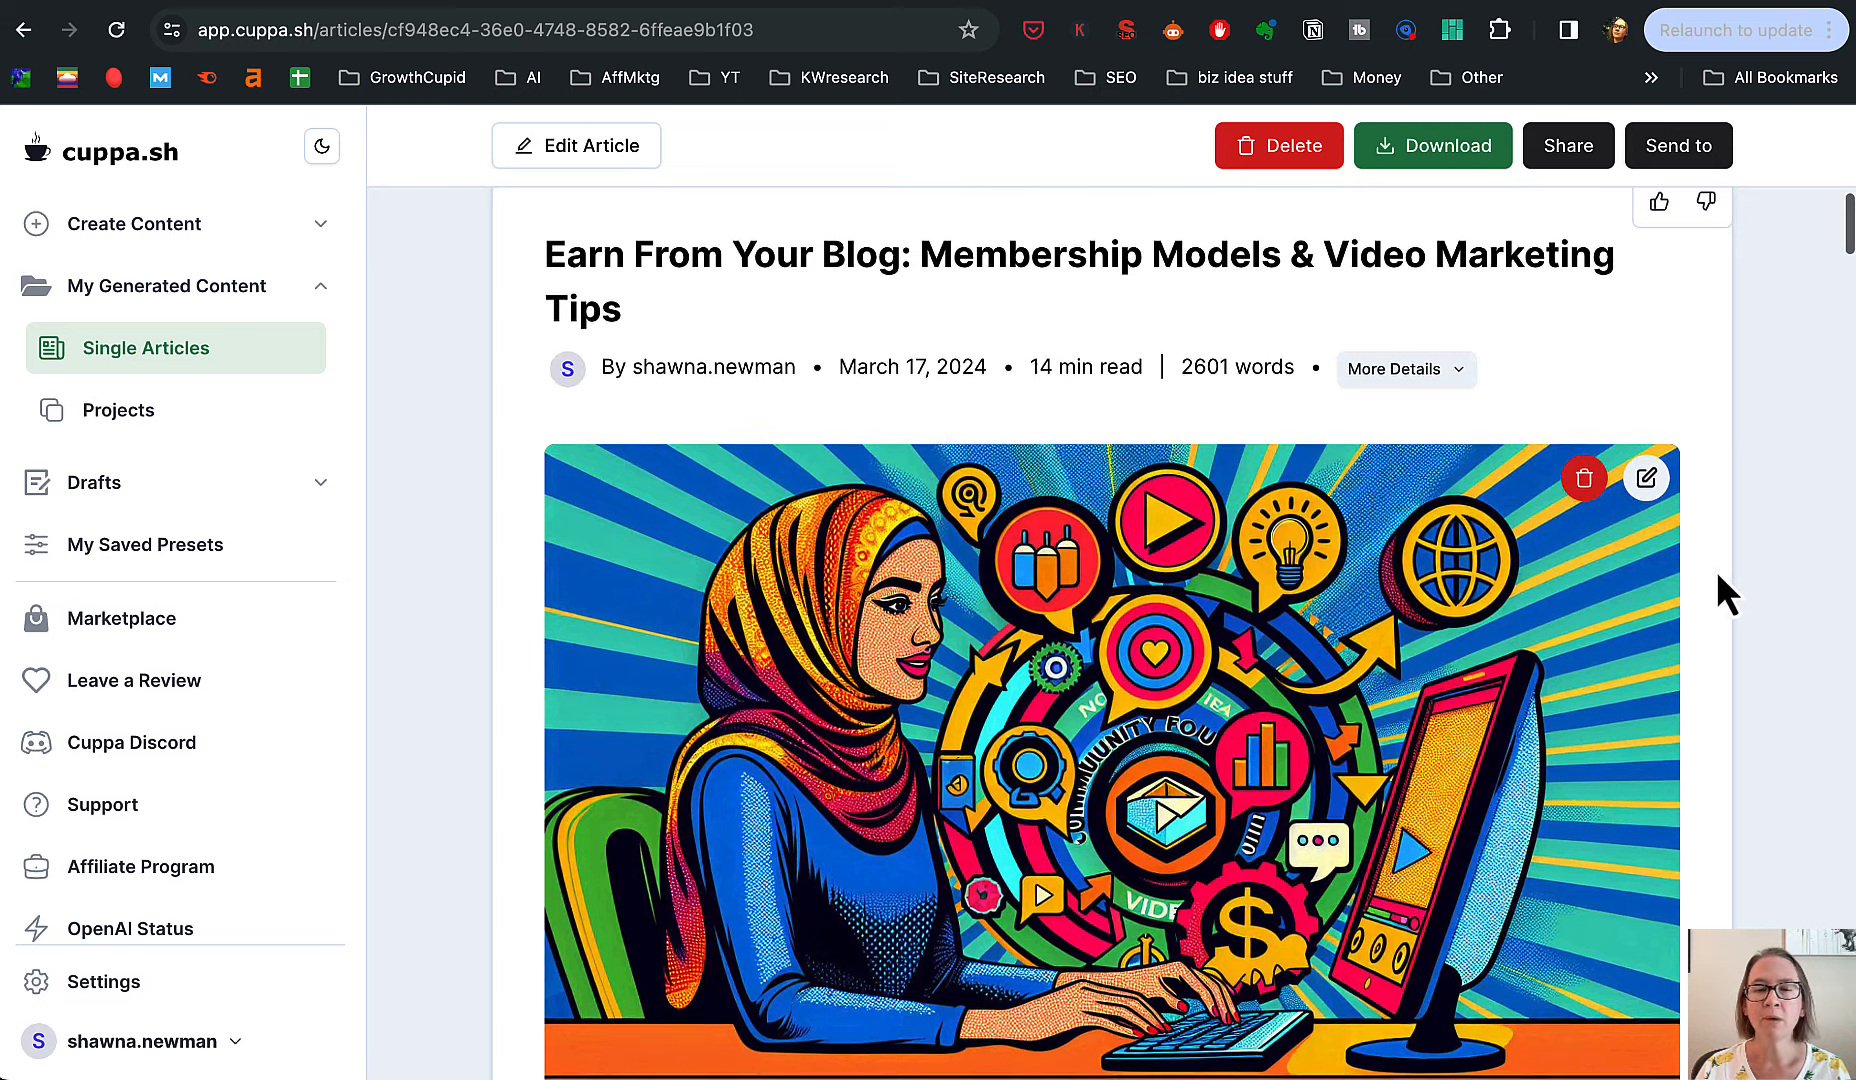
pyautogui.scroll(-1, 1765, 571)
pyautogui.scroll(-1, 1765, 571)
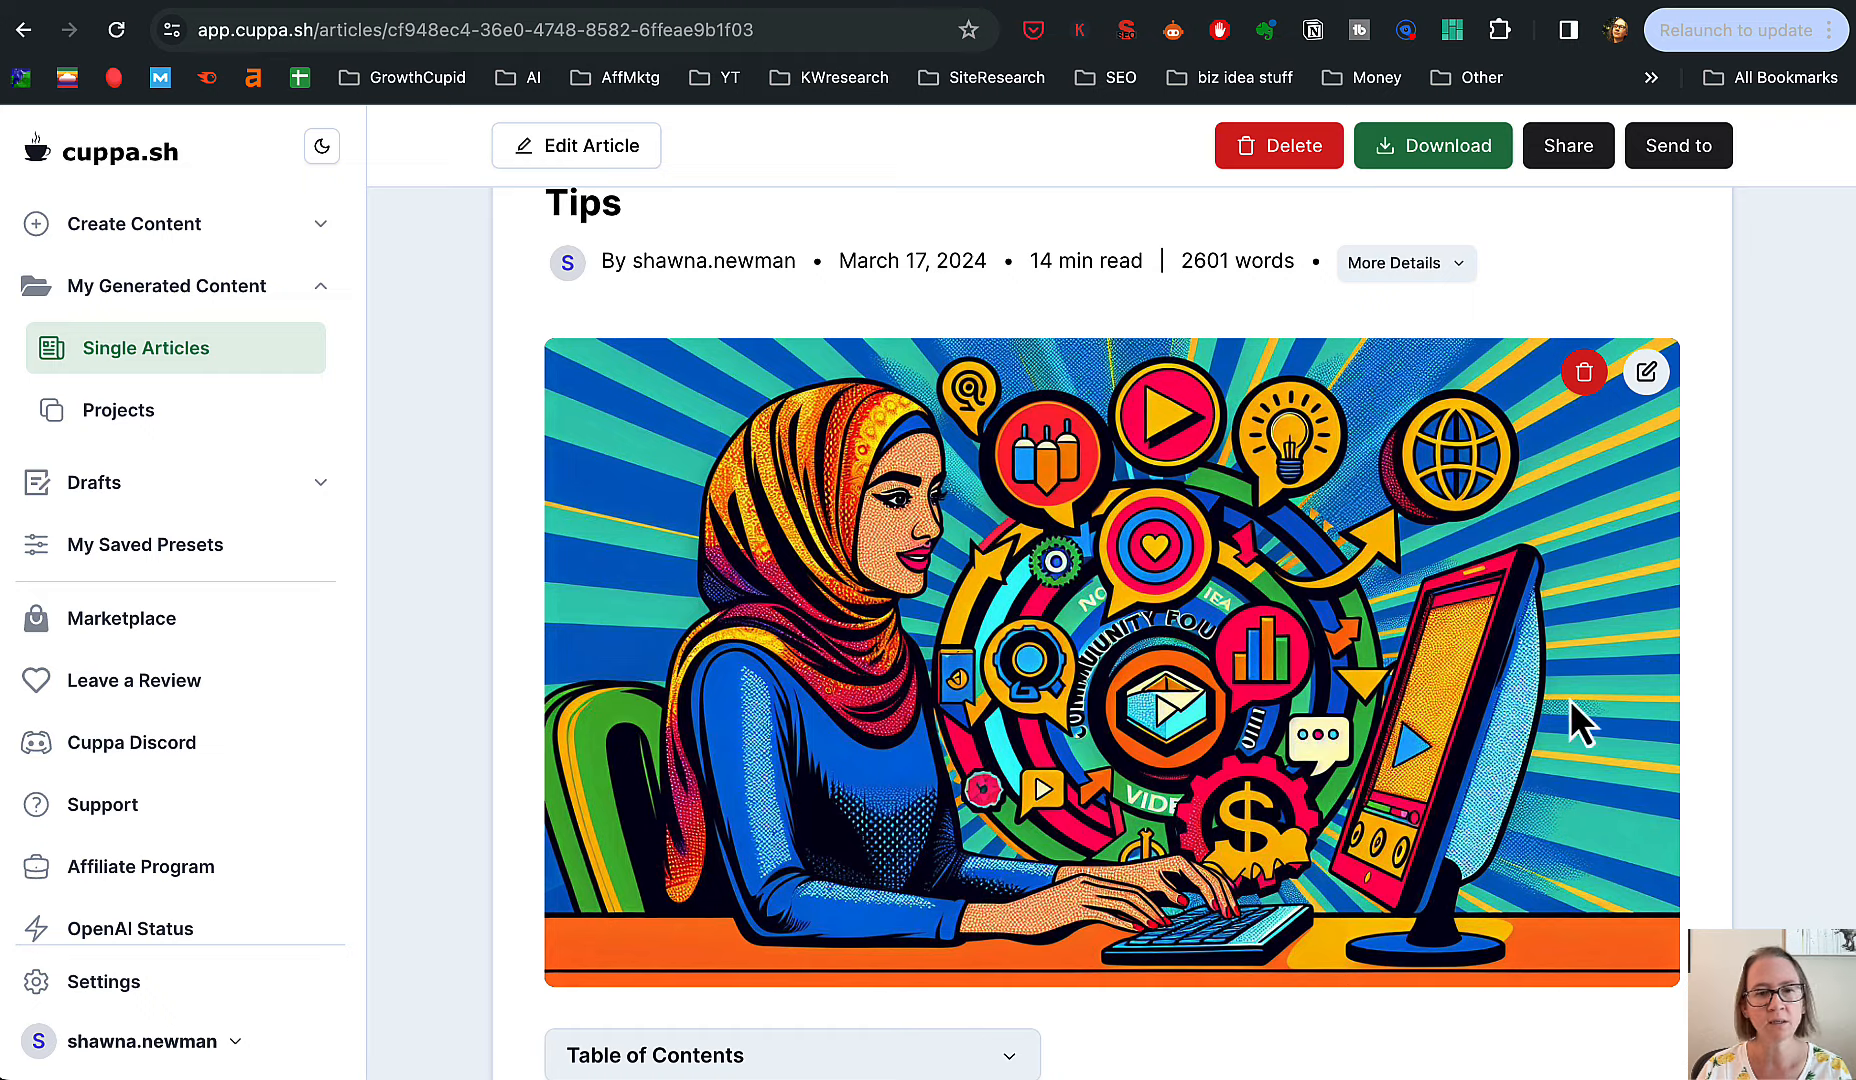
pyautogui.scroll(-4, 1531, 700)
pyautogui.click(1005, 490)
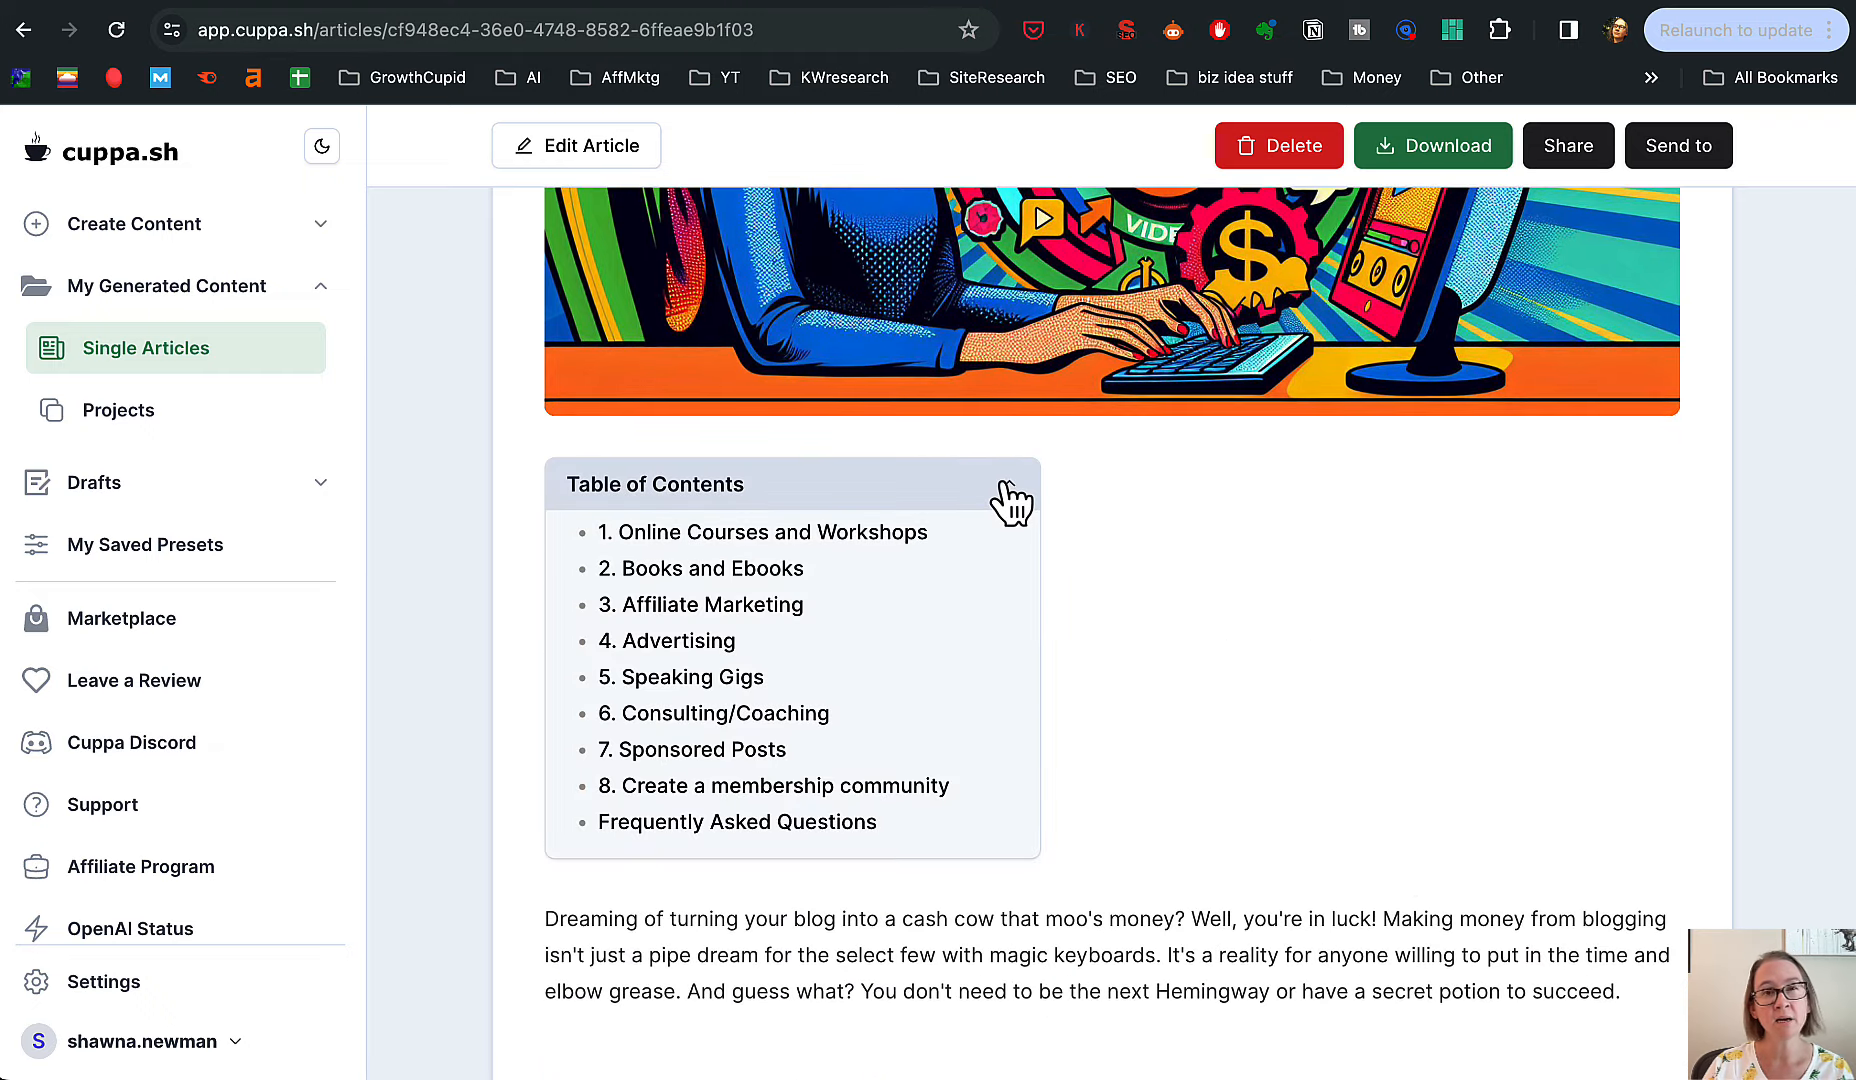
pyautogui.click(1008, 500)
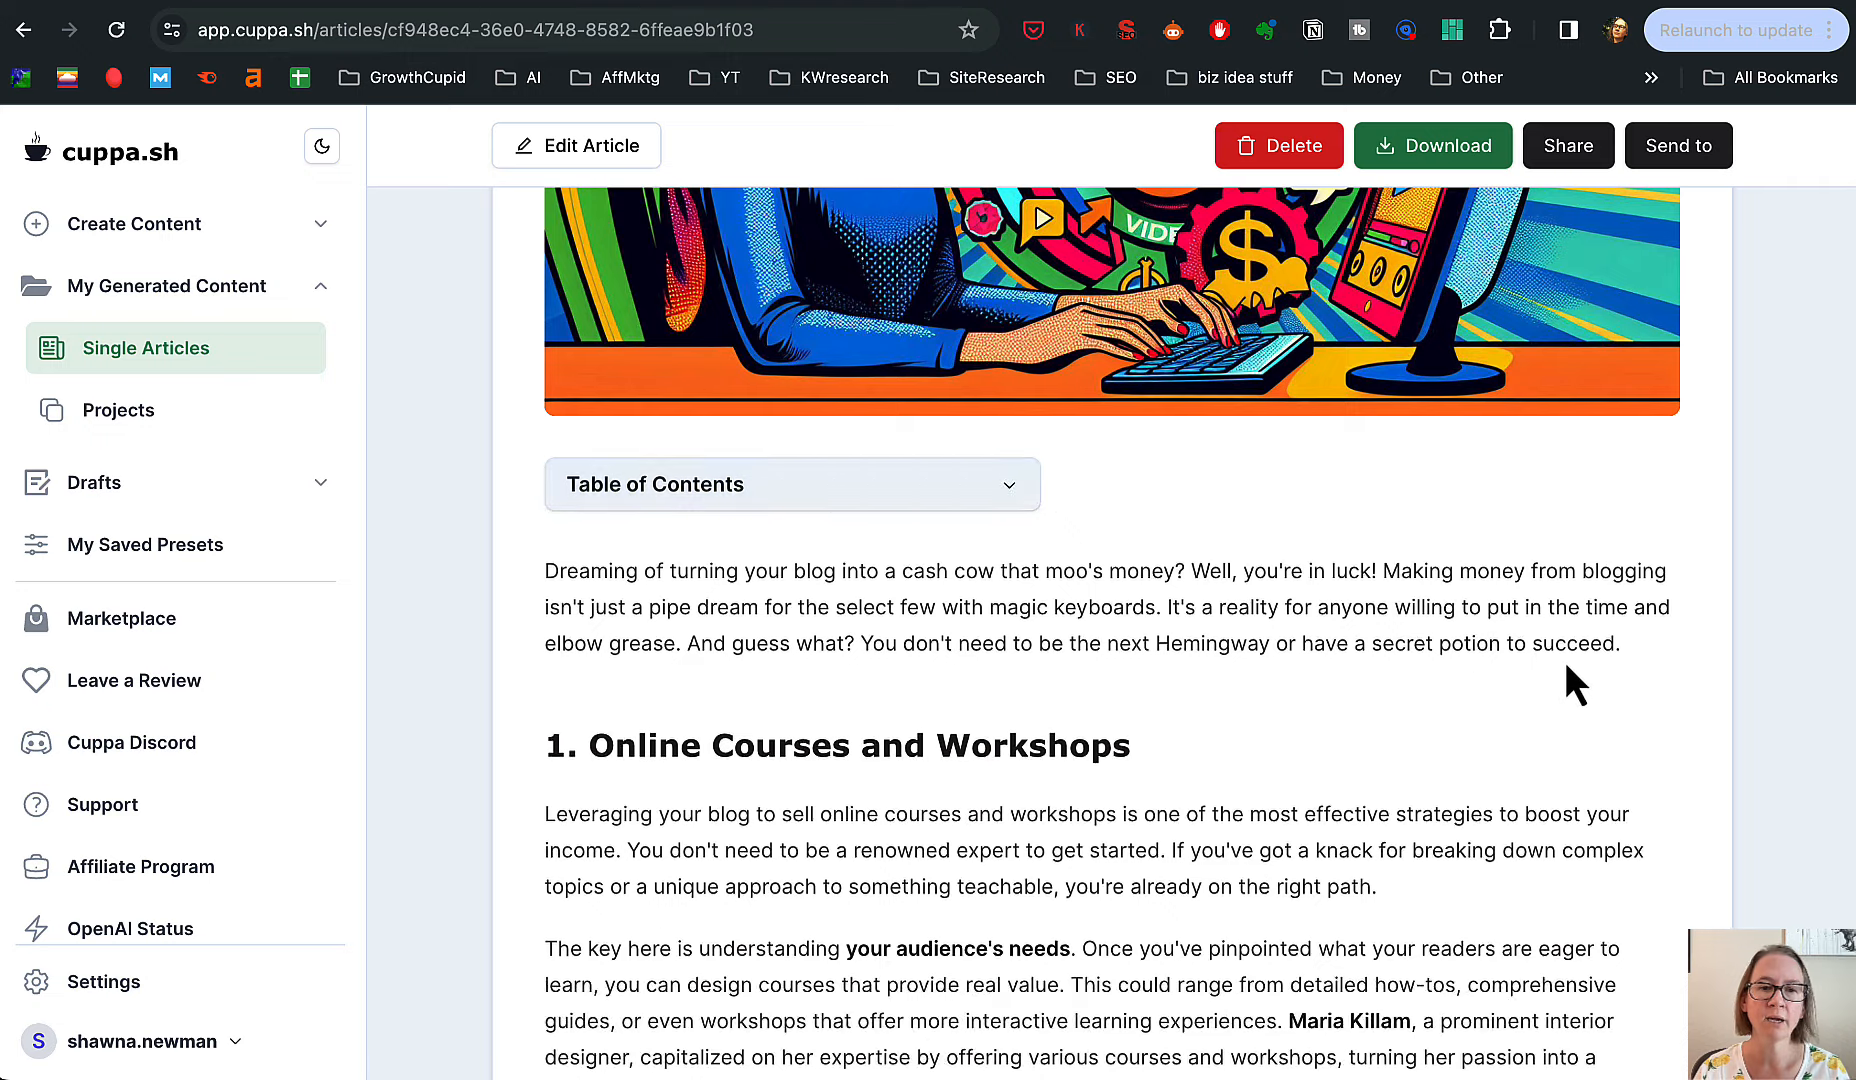
# - Read the Cuppa article's introduction and its sections on online courses, books and ebooks, and affiliate marketing, including their images
pyautogui.scroll(-1, 1575, 680)
pyautogui.scroll(-1, 1583, 680)
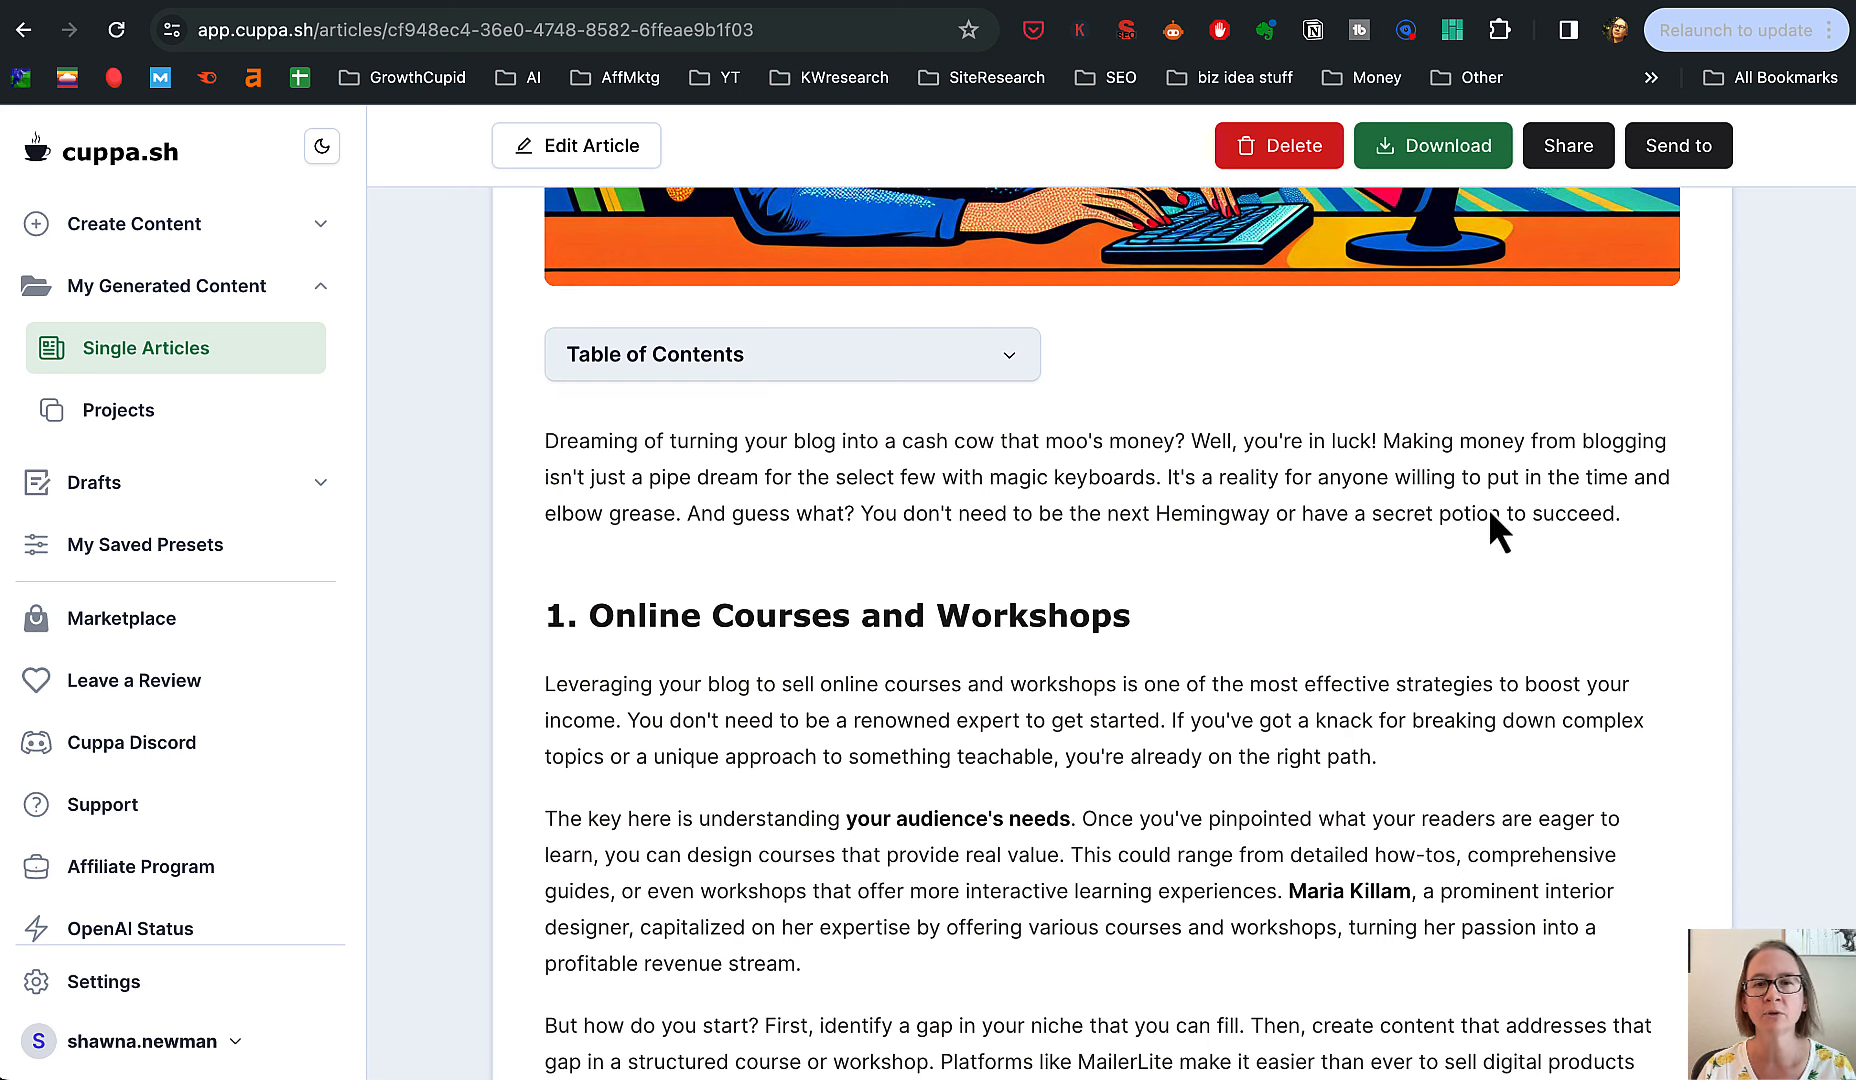
pyautogui.scroll(-1, 1568, 644)
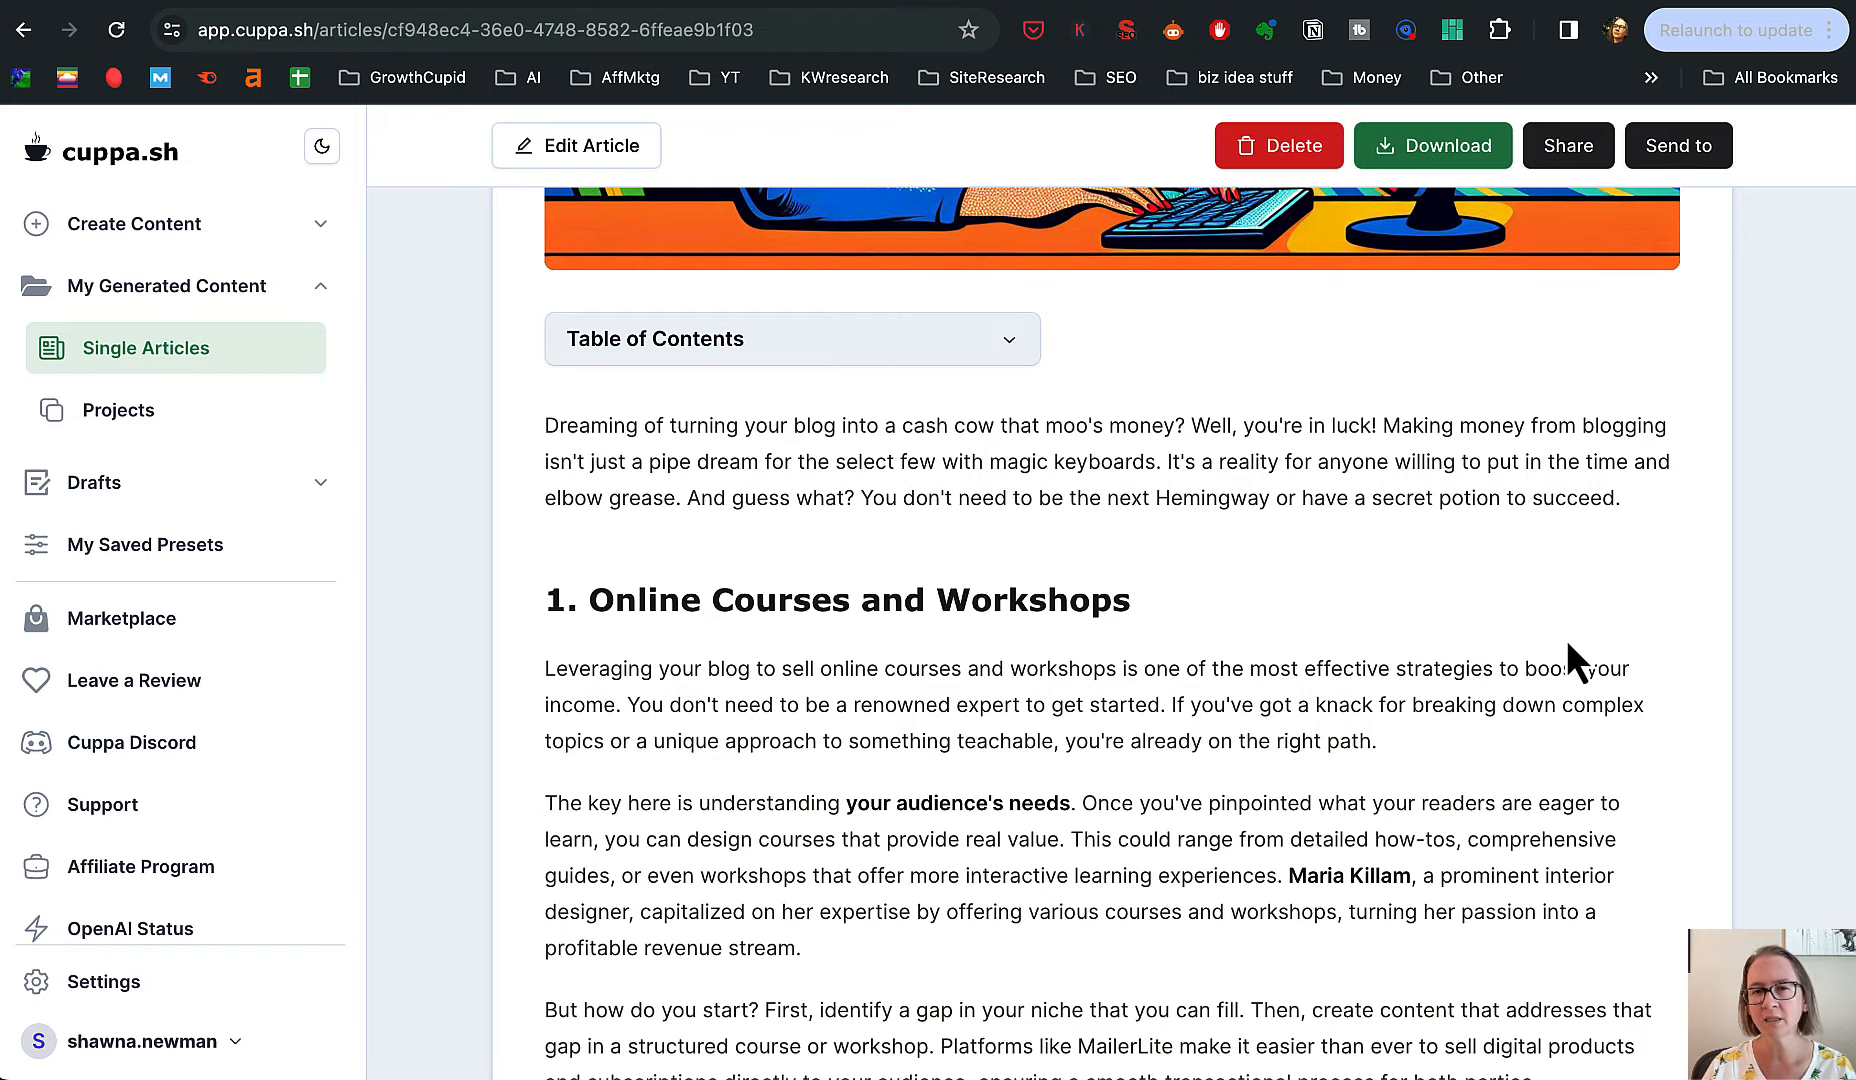
pyautogui.scroll(-5, 1570, 645)
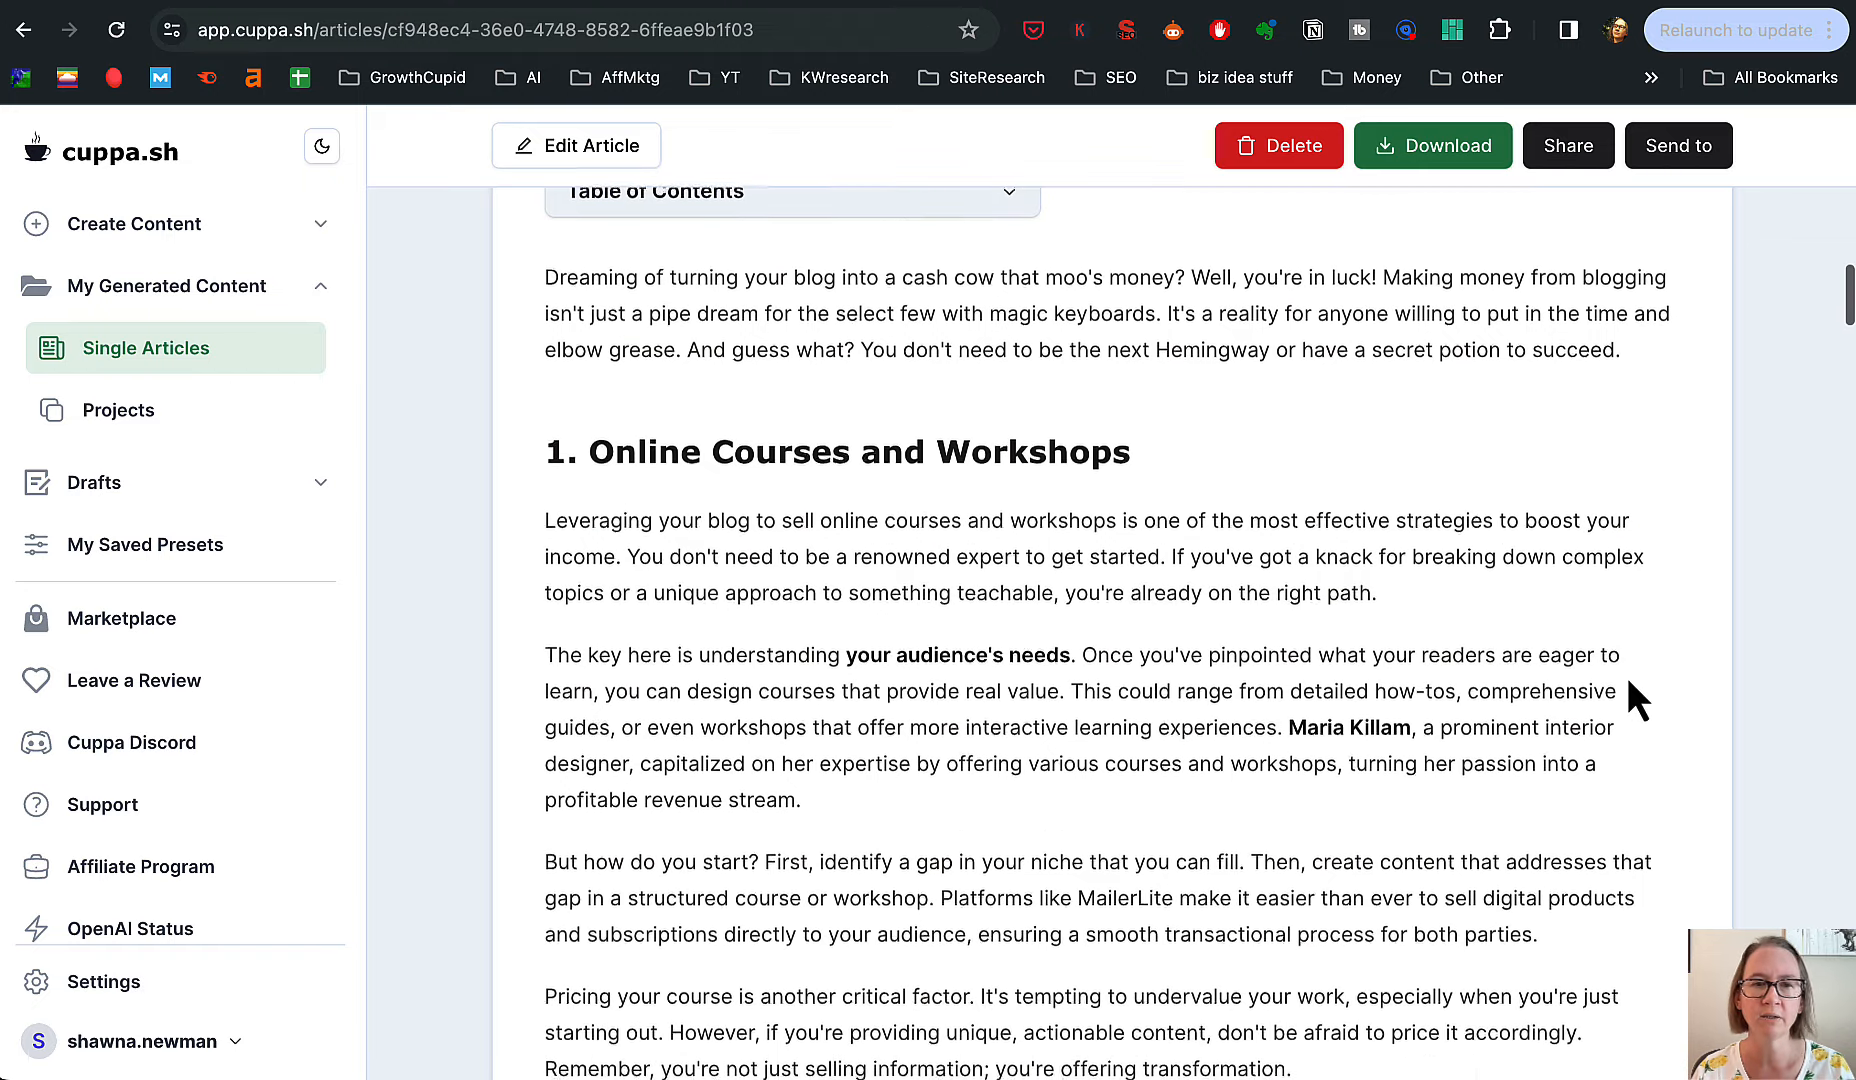
pyautogui.scroll(-13, 1665, 663)
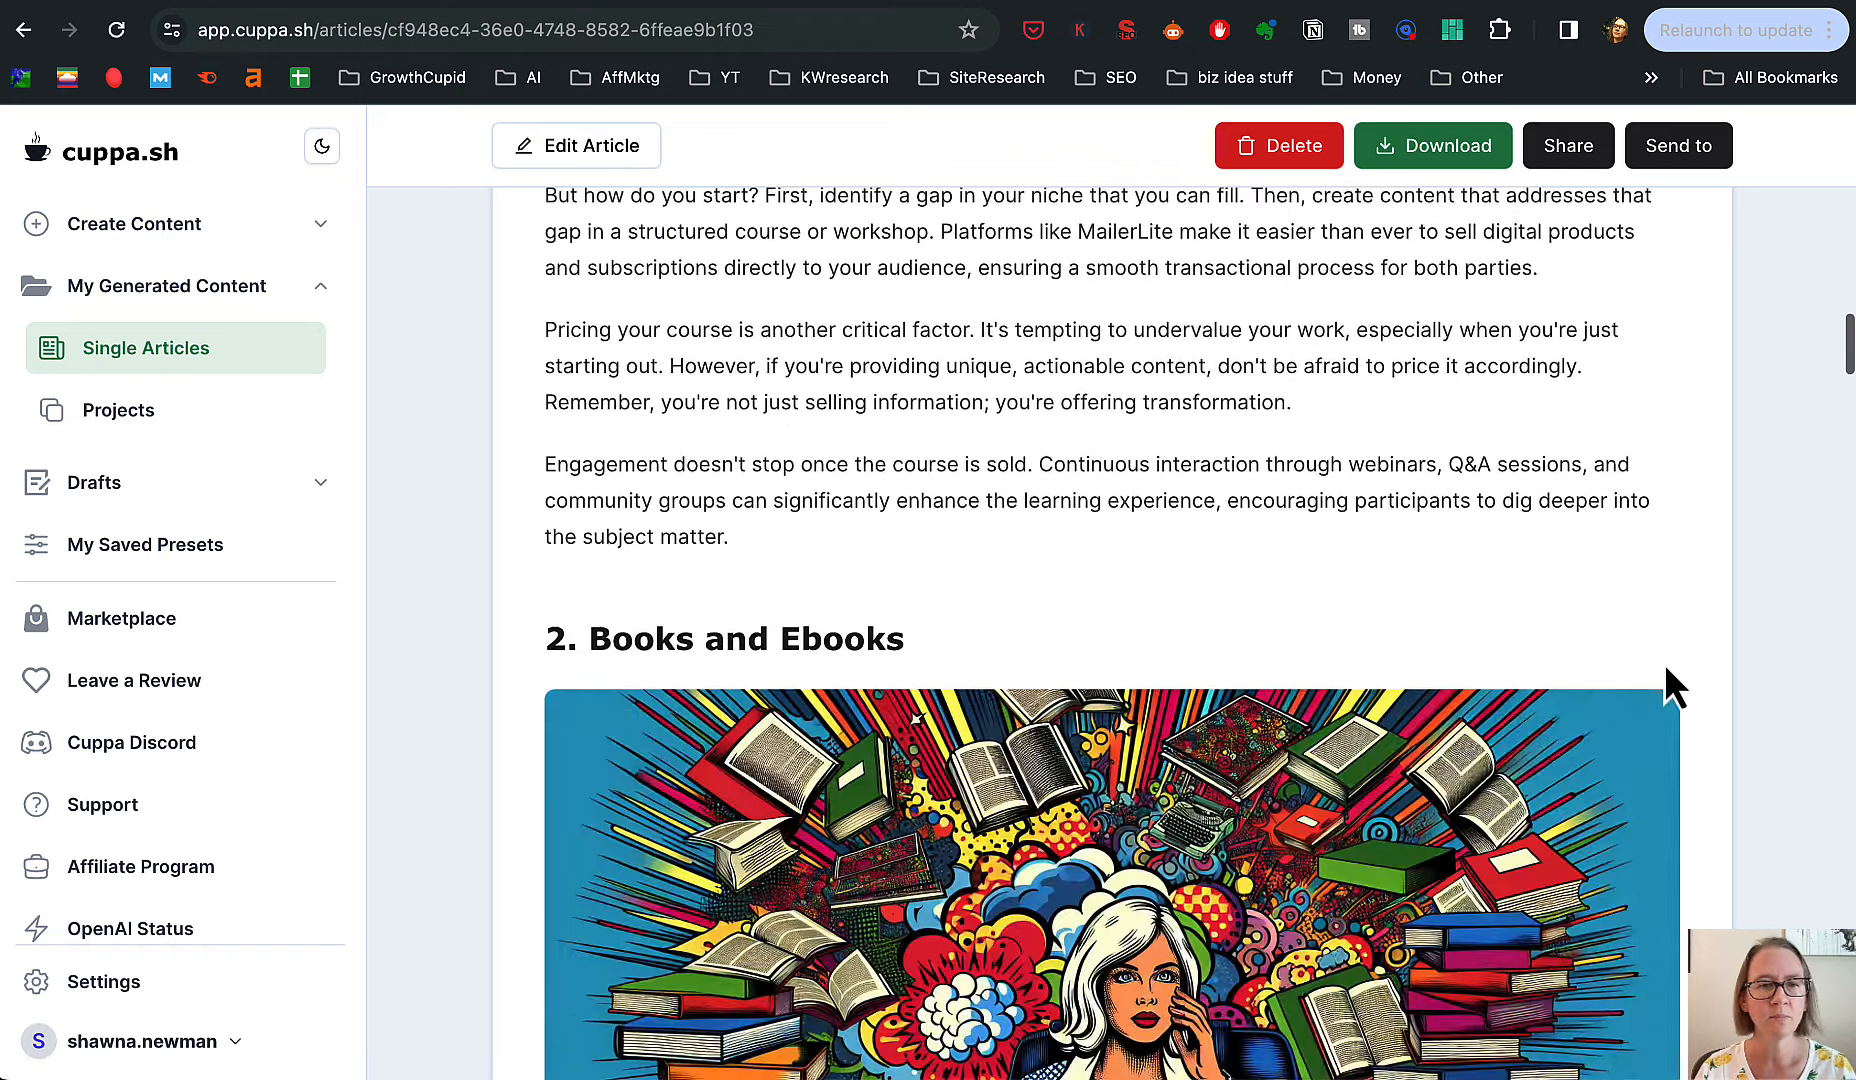
pyautogui.scroll(-3, 1665, 663)
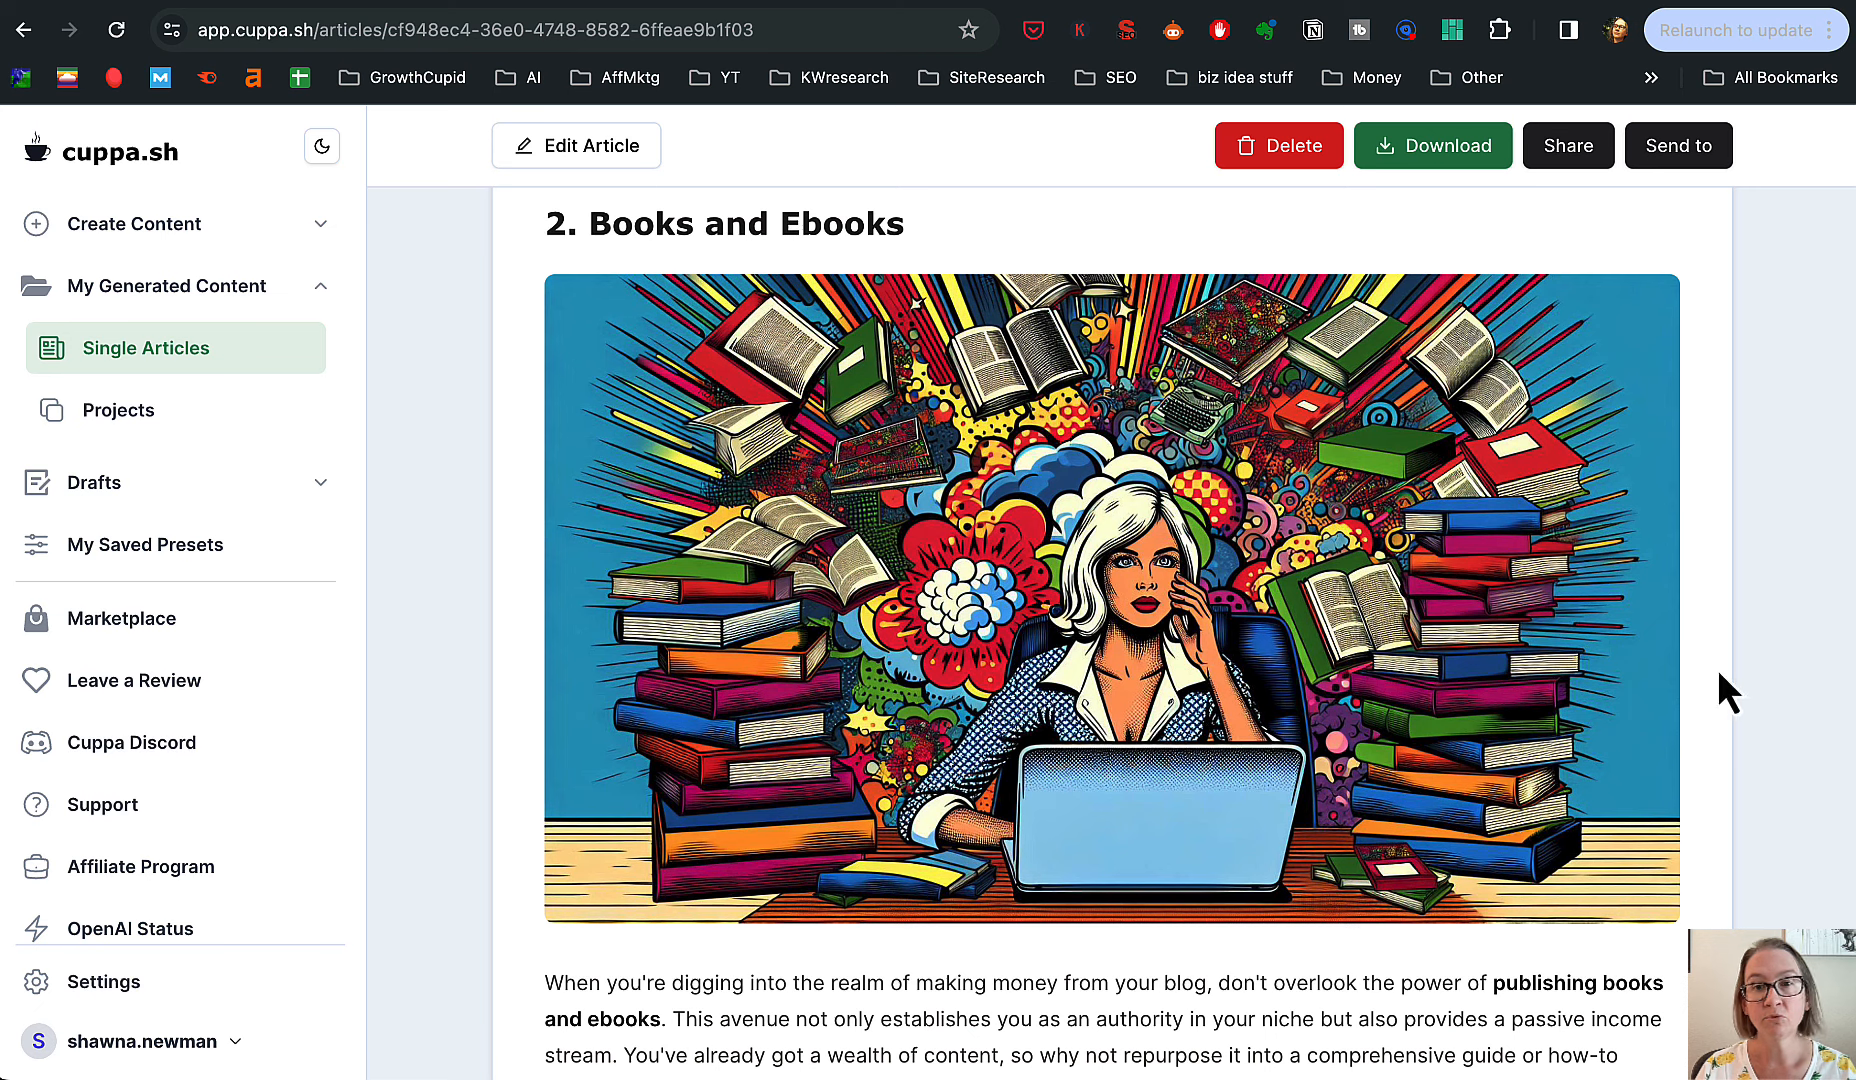
pyautogui.scroll(-1, 1750, 692)
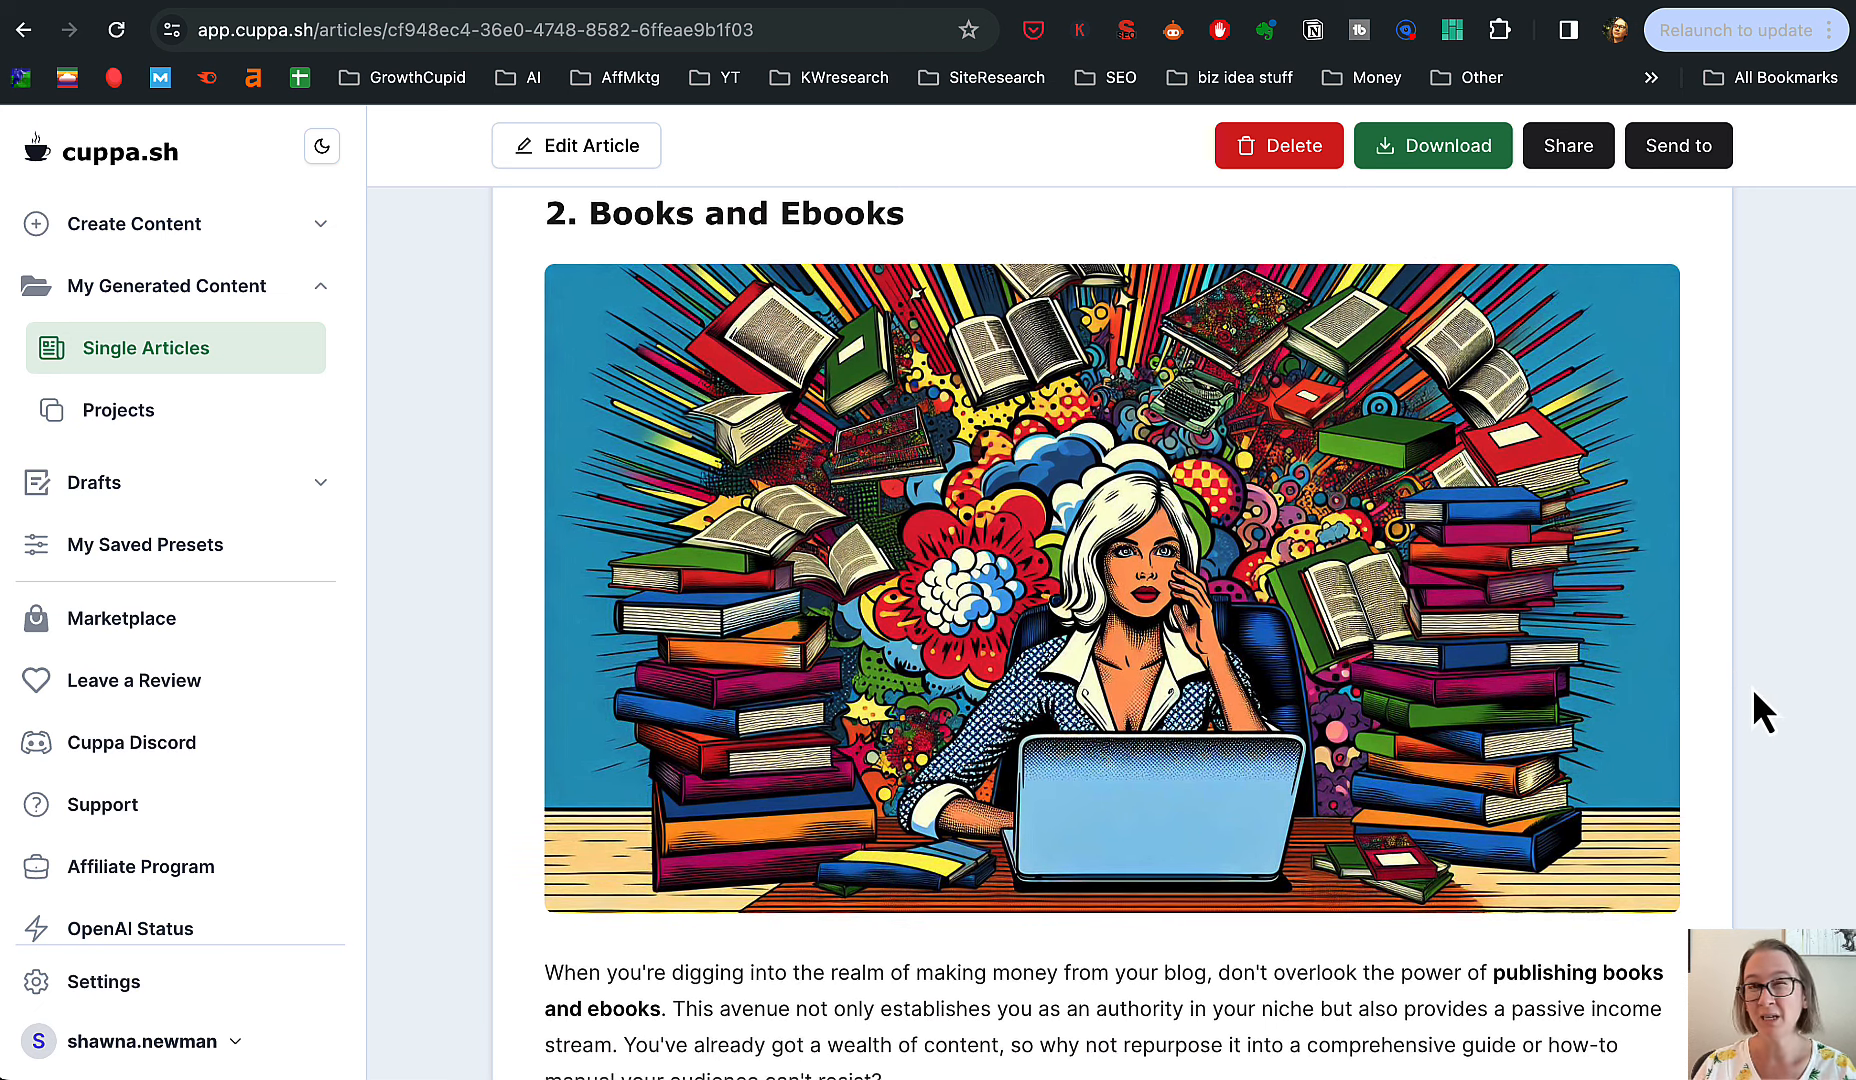
pyautogui.scroll(-19, 1728, 671)
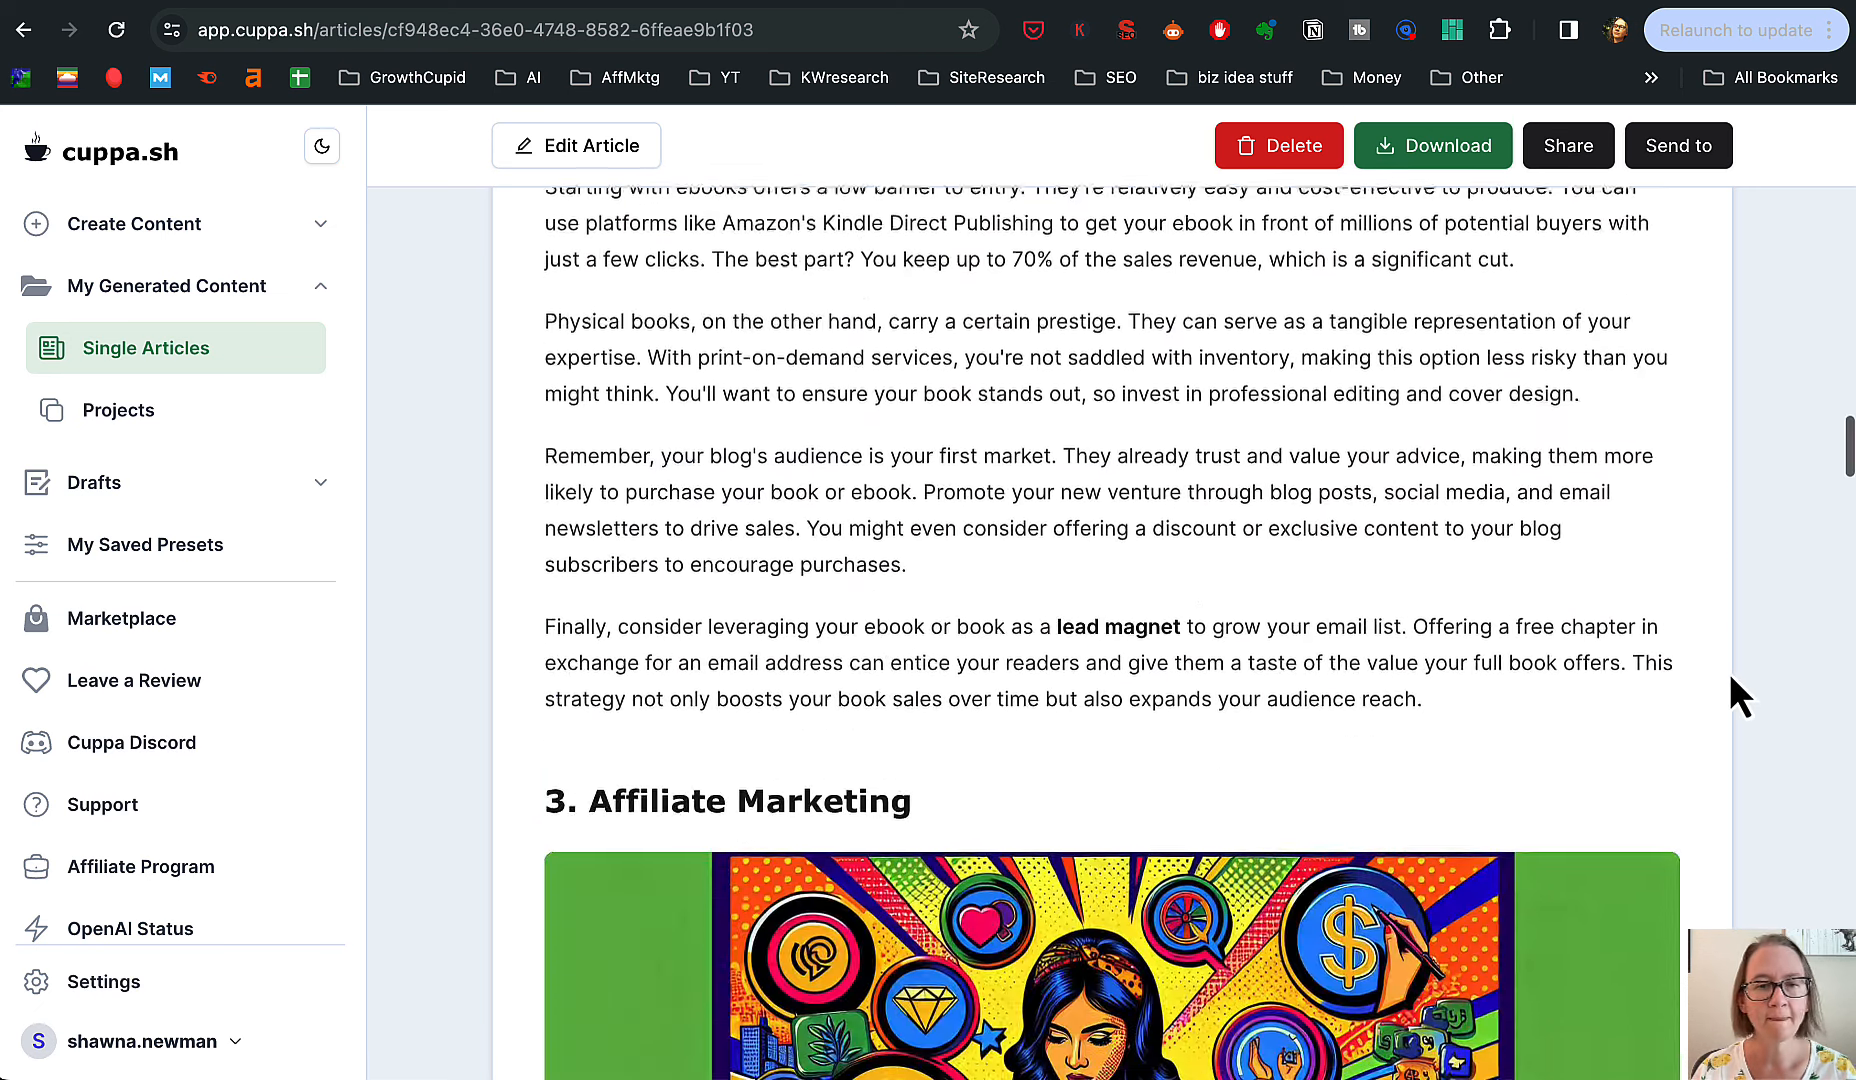
pyautogui.scroll(-7, 1730, 673)
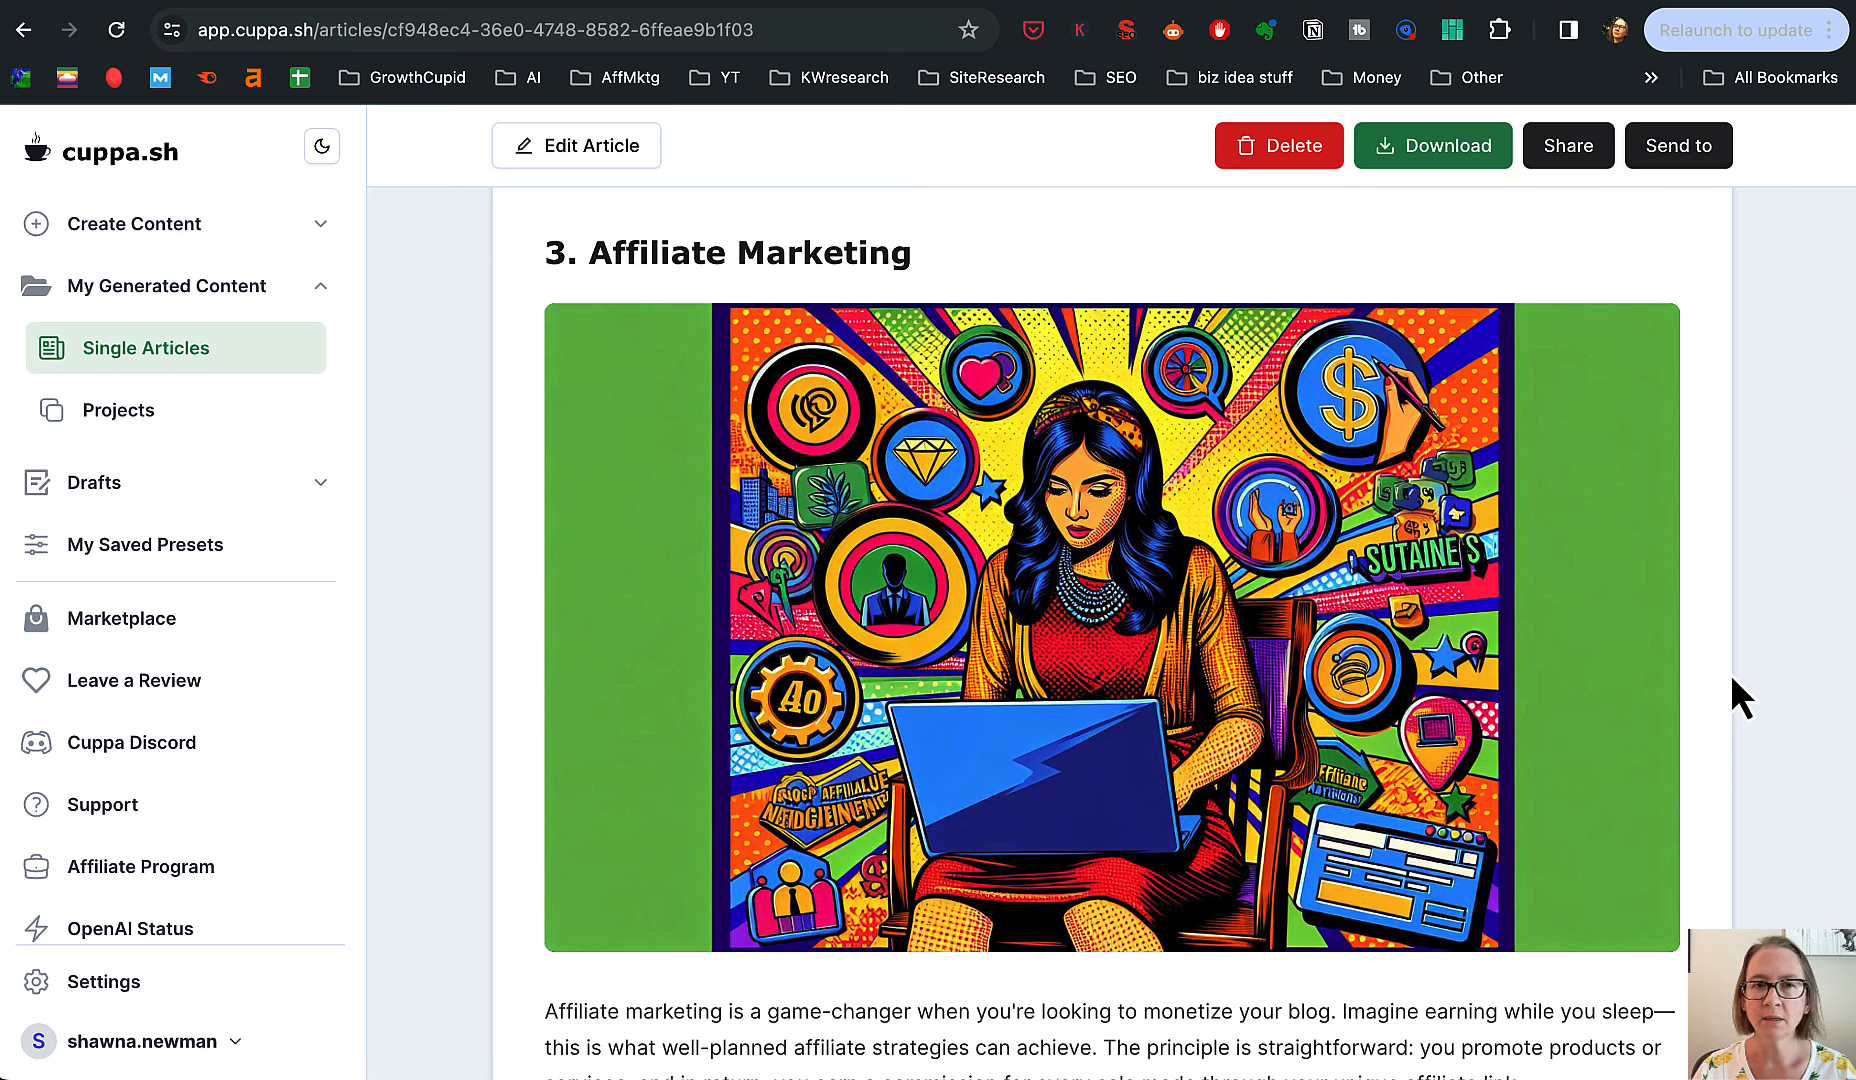
pyautogui.scroll(-1, 1730, 673)
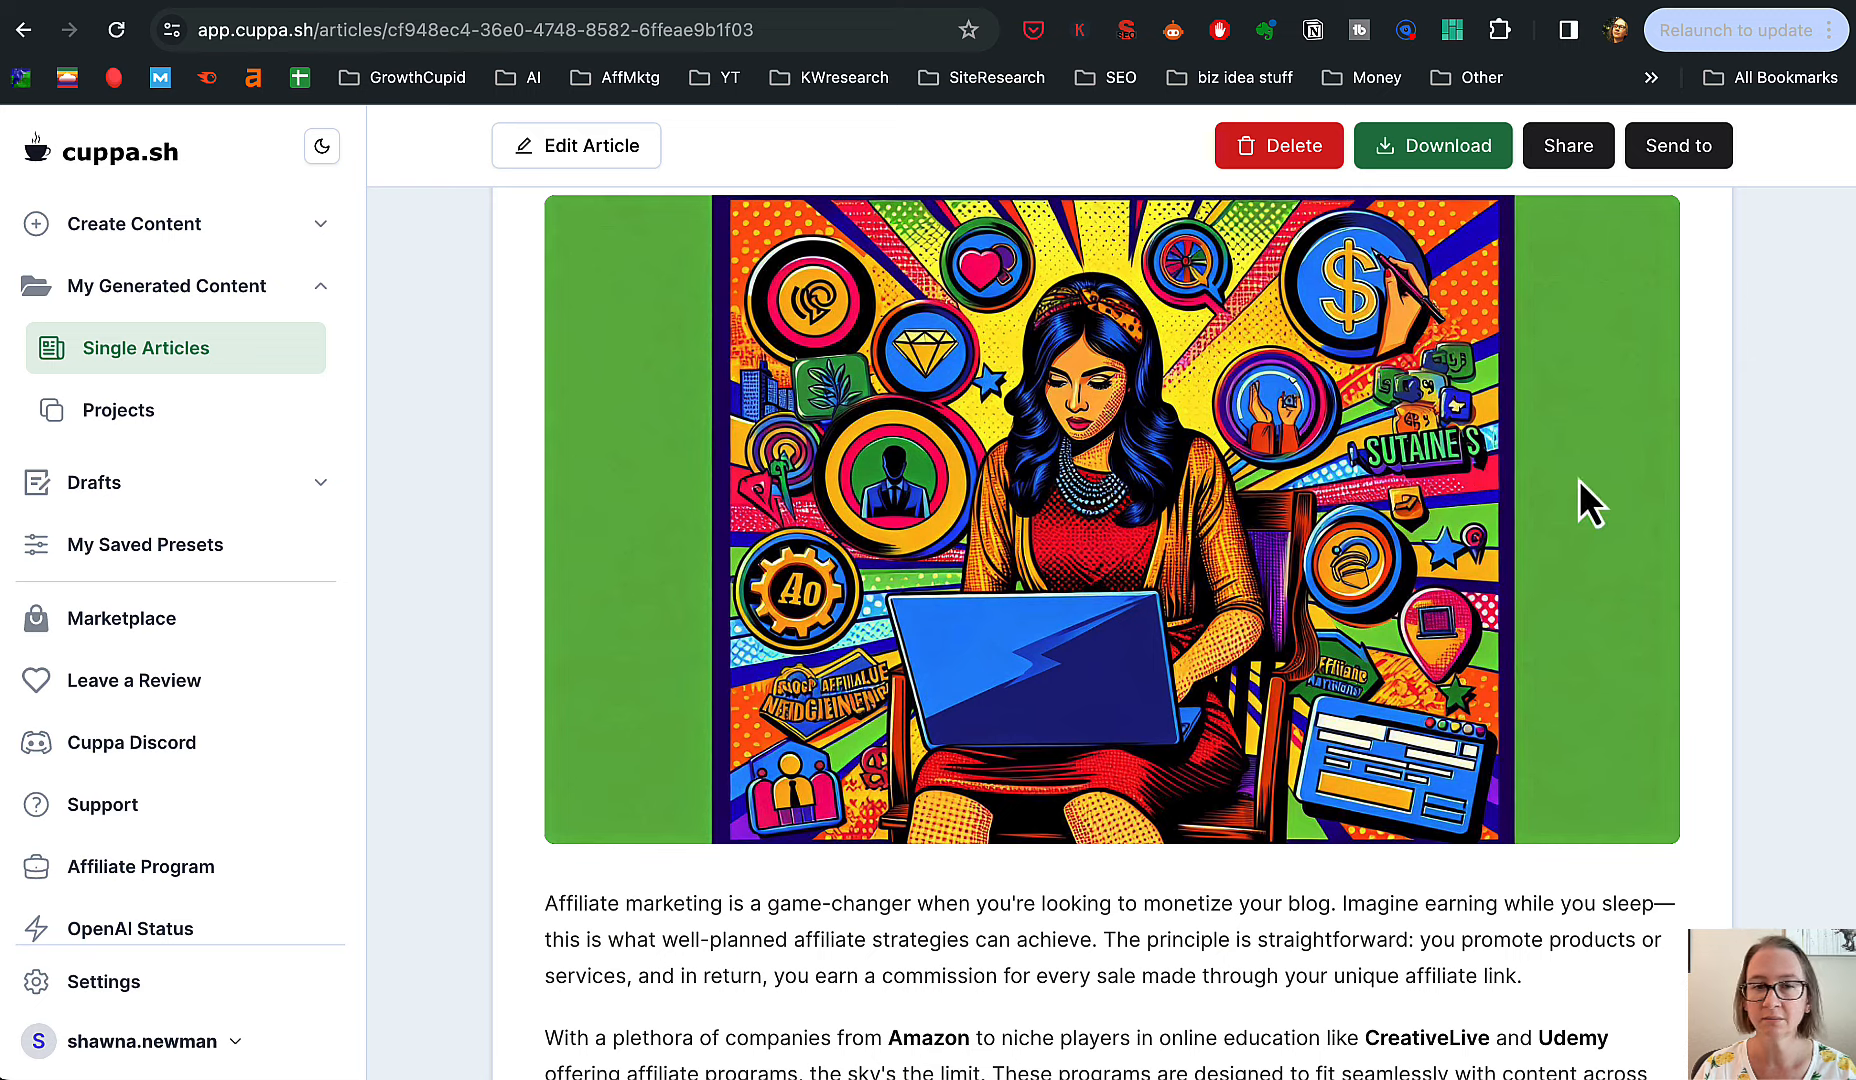
pyautogui.scroll(-1, 1676, 664)
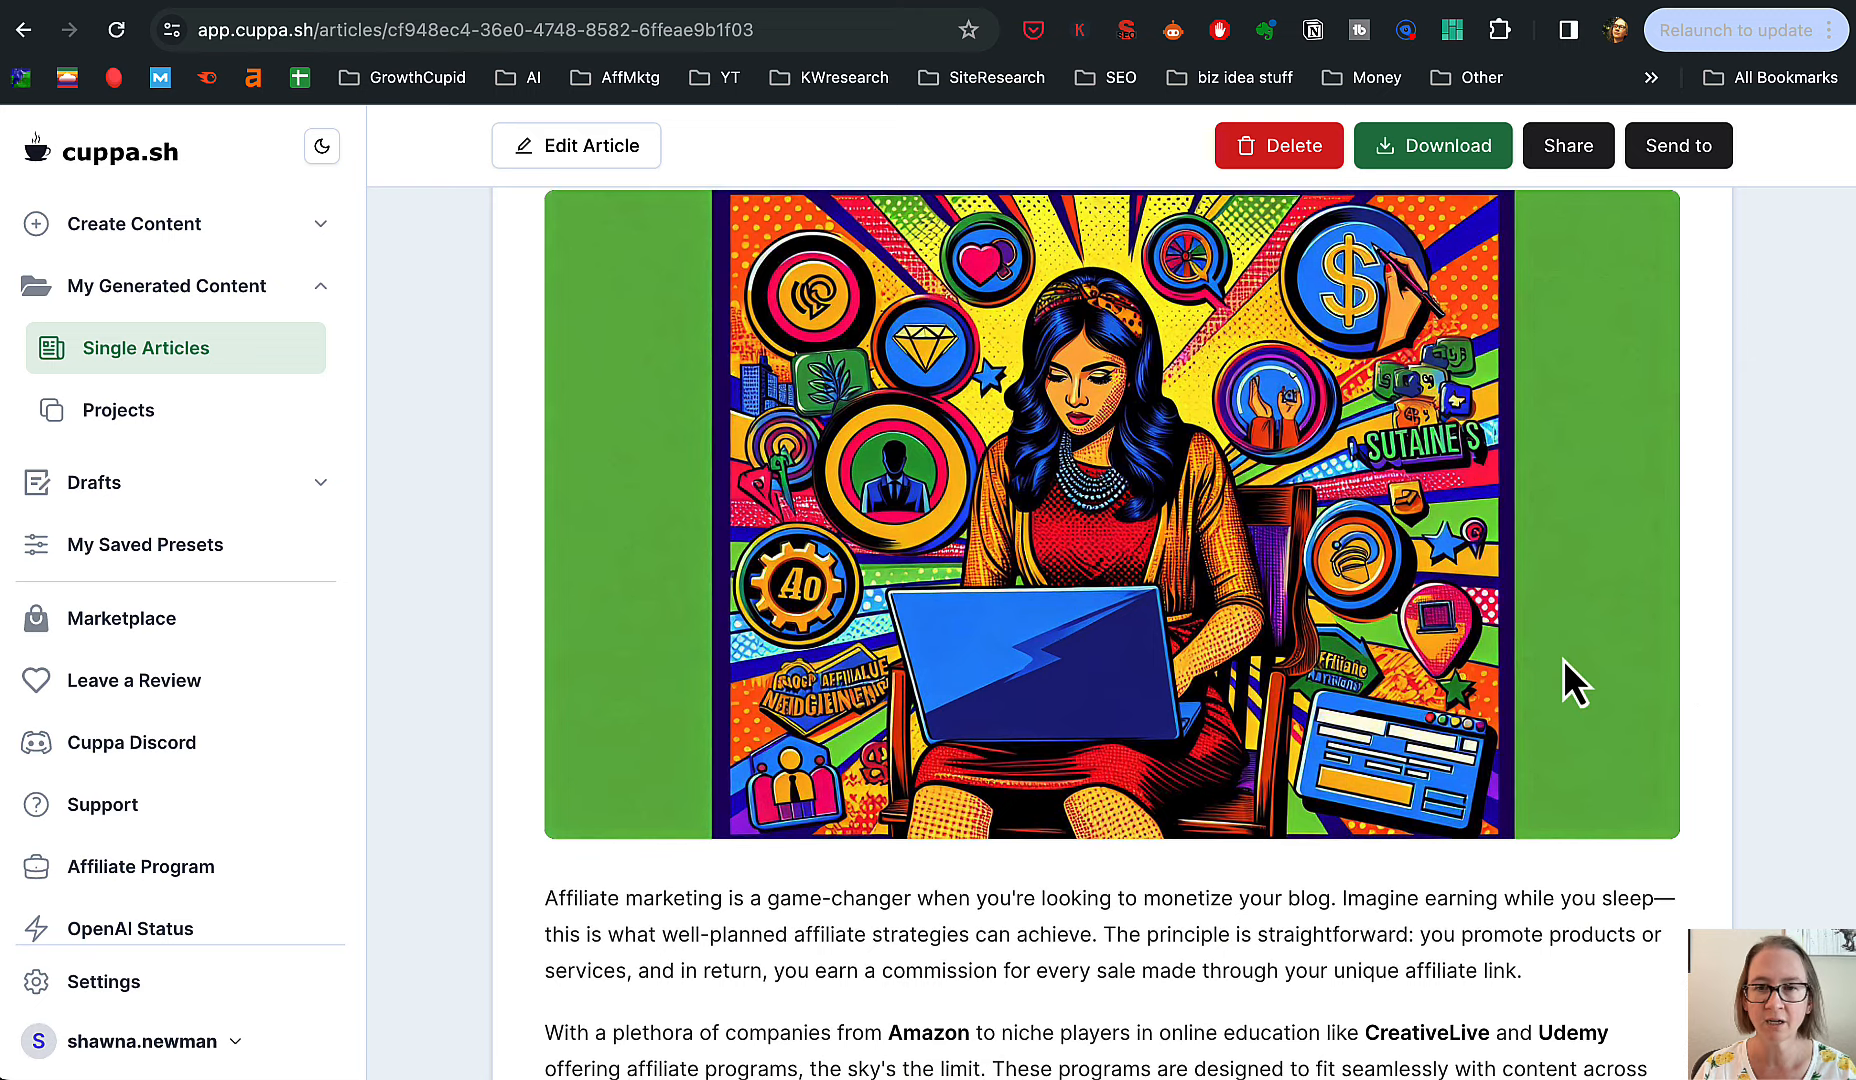
# - Examine the remaining Cuppa sections from affiliate marketing steps and advertising through membership community, down to the closing FAQ
pyautogui.scroll(-18, 1564, 661)
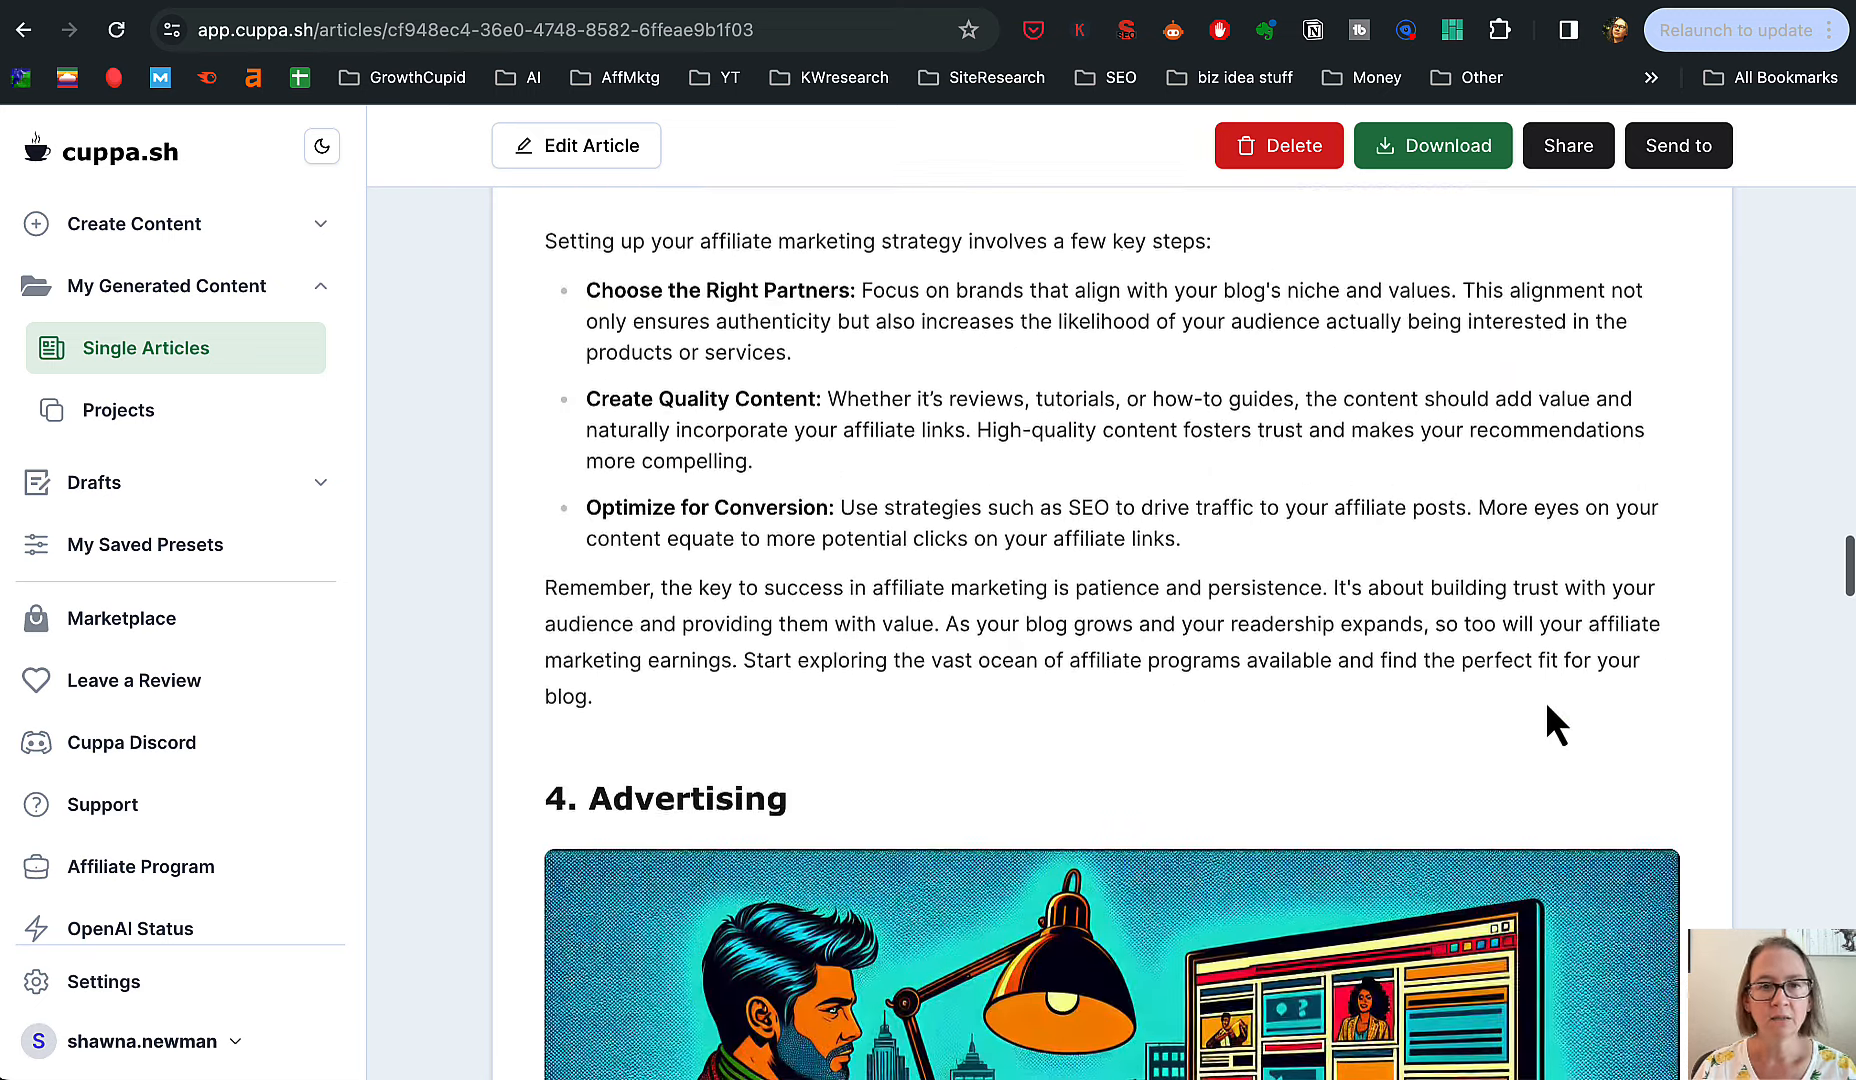
pyautogui.scroll(-10, 1546, 705)
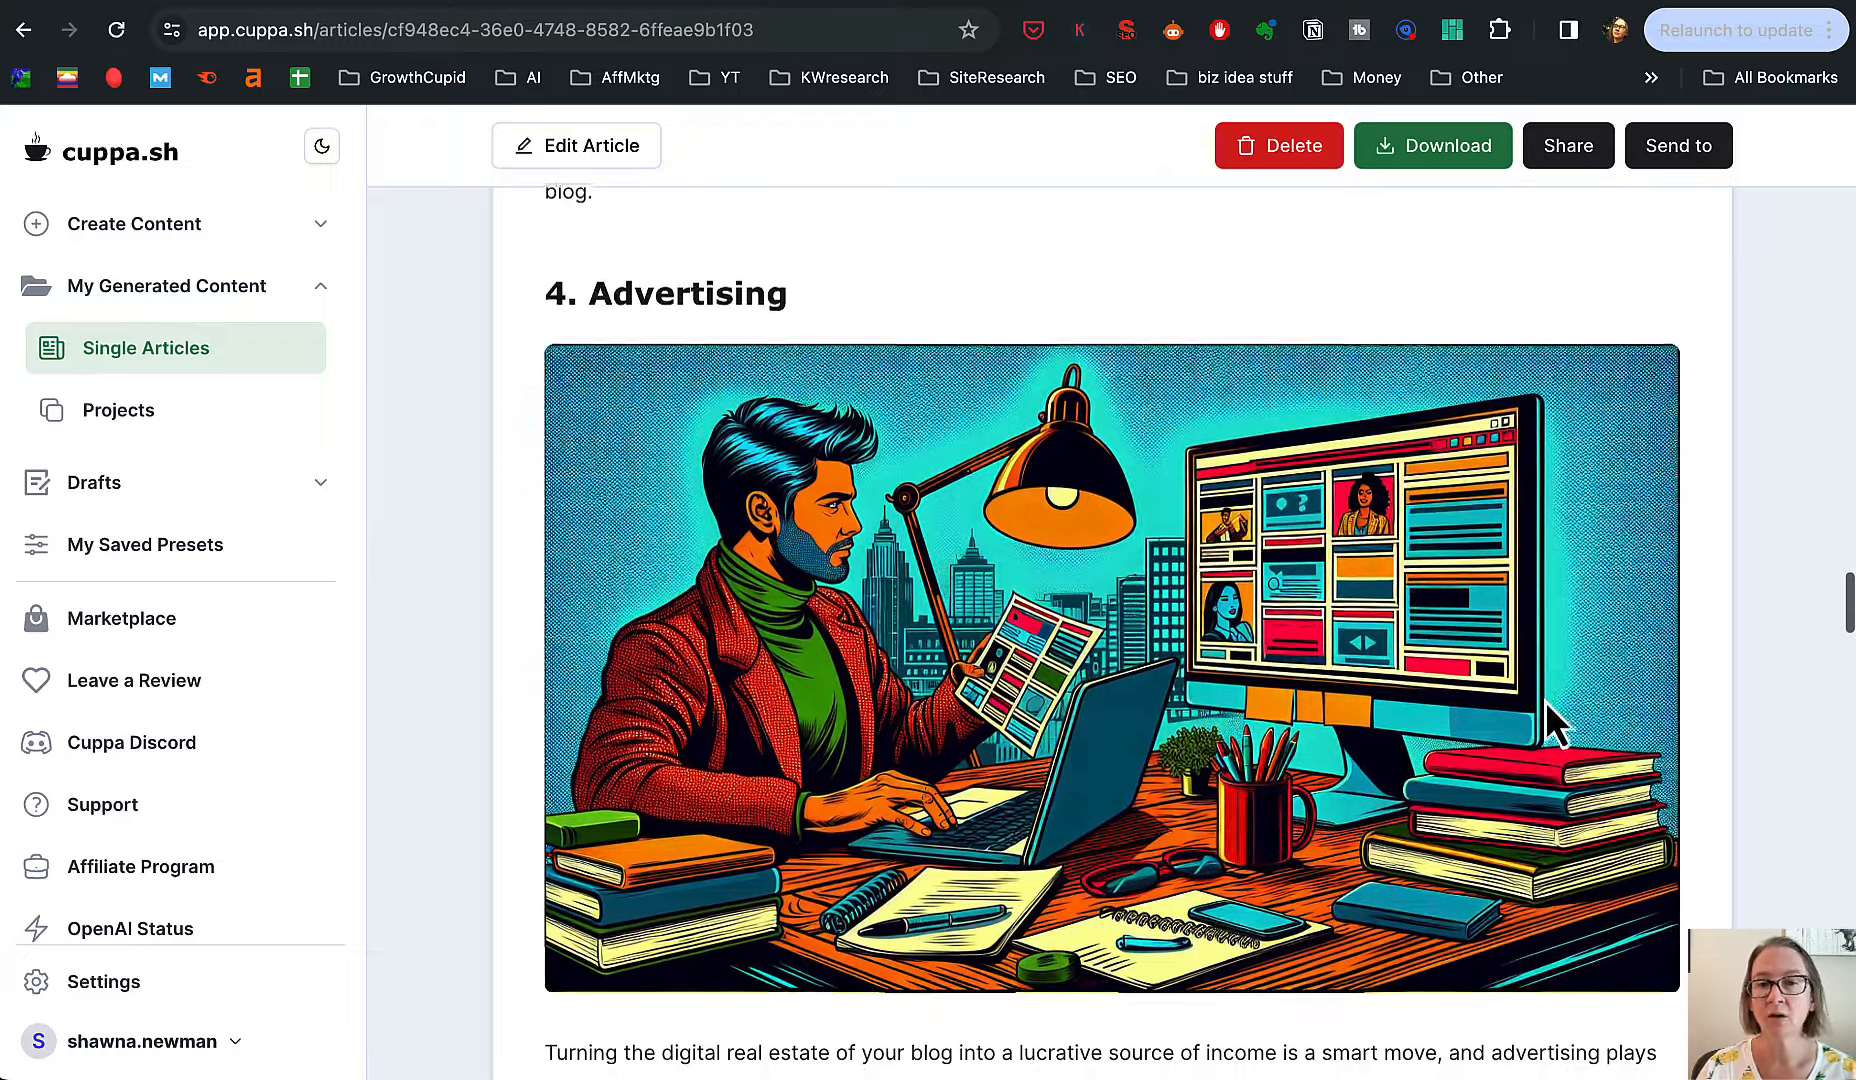
pyautogui.scroll(-20, 1550, 720)
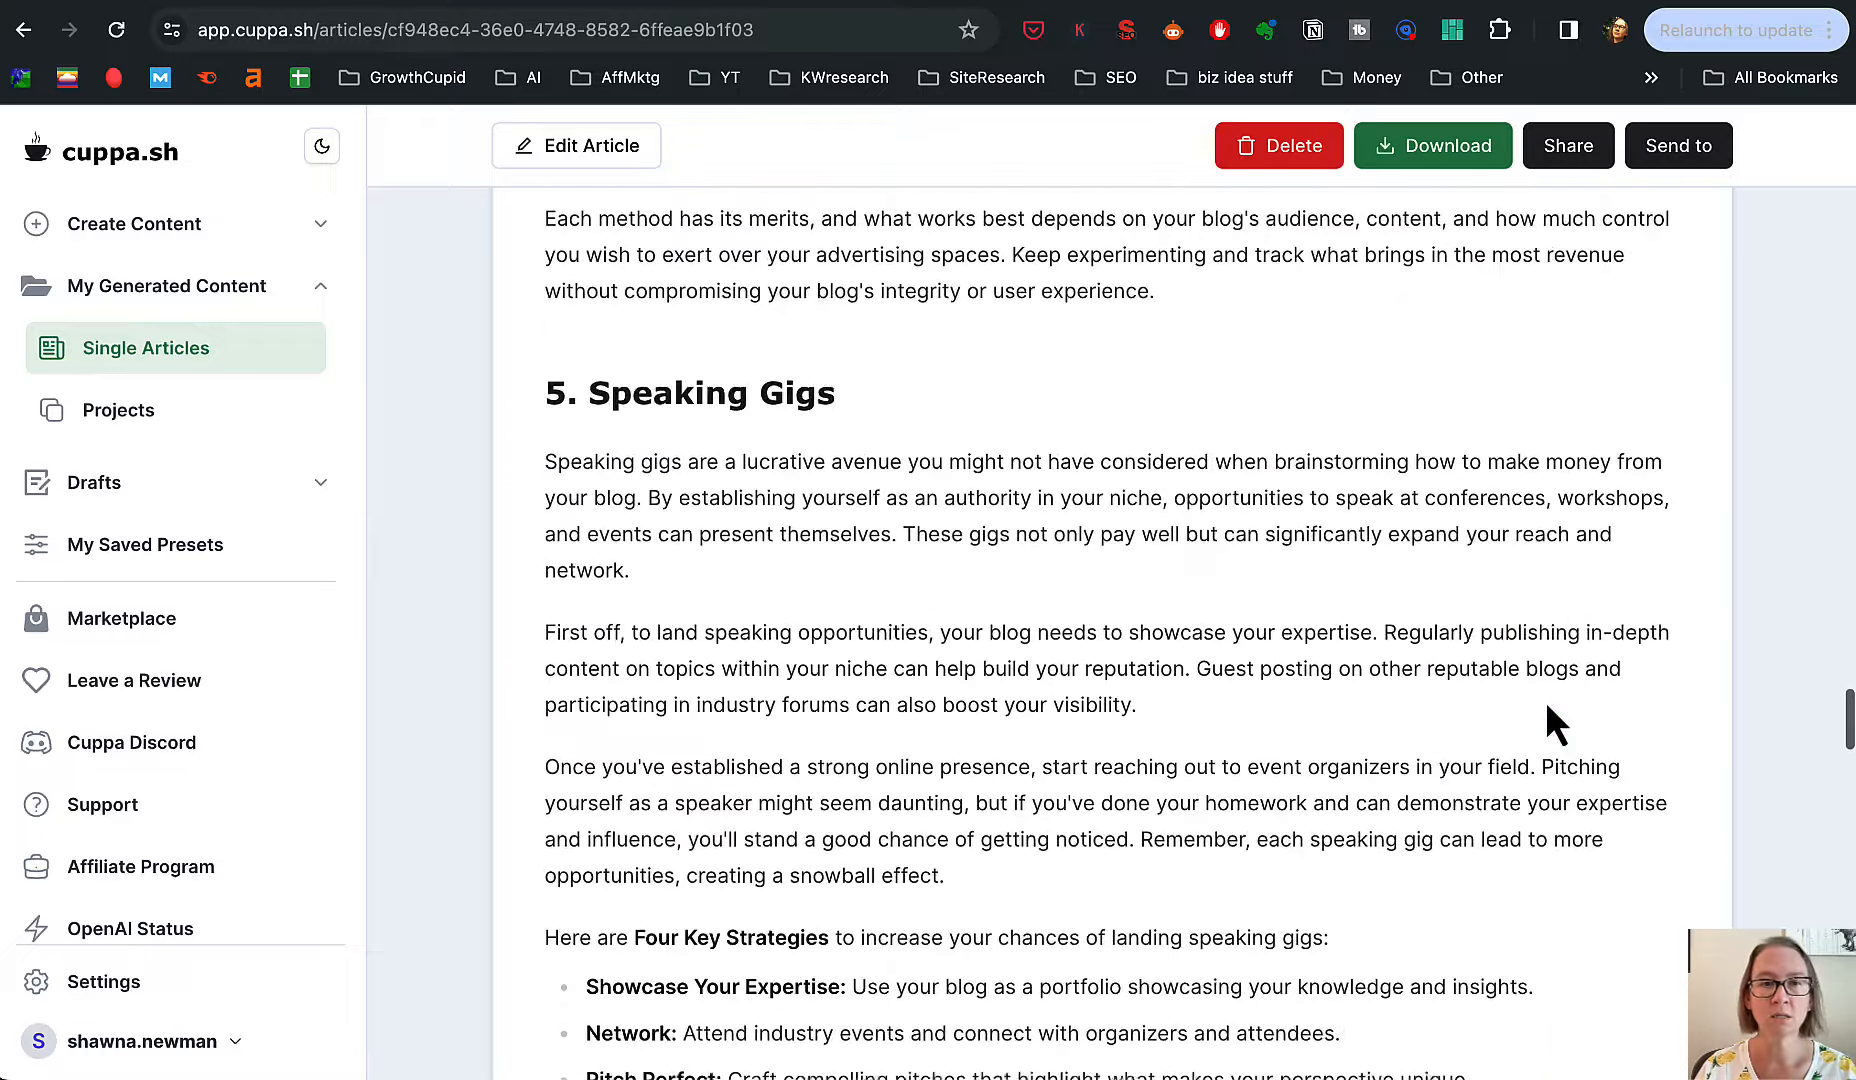
pyautogui.scroll(-11, 1547, 706)
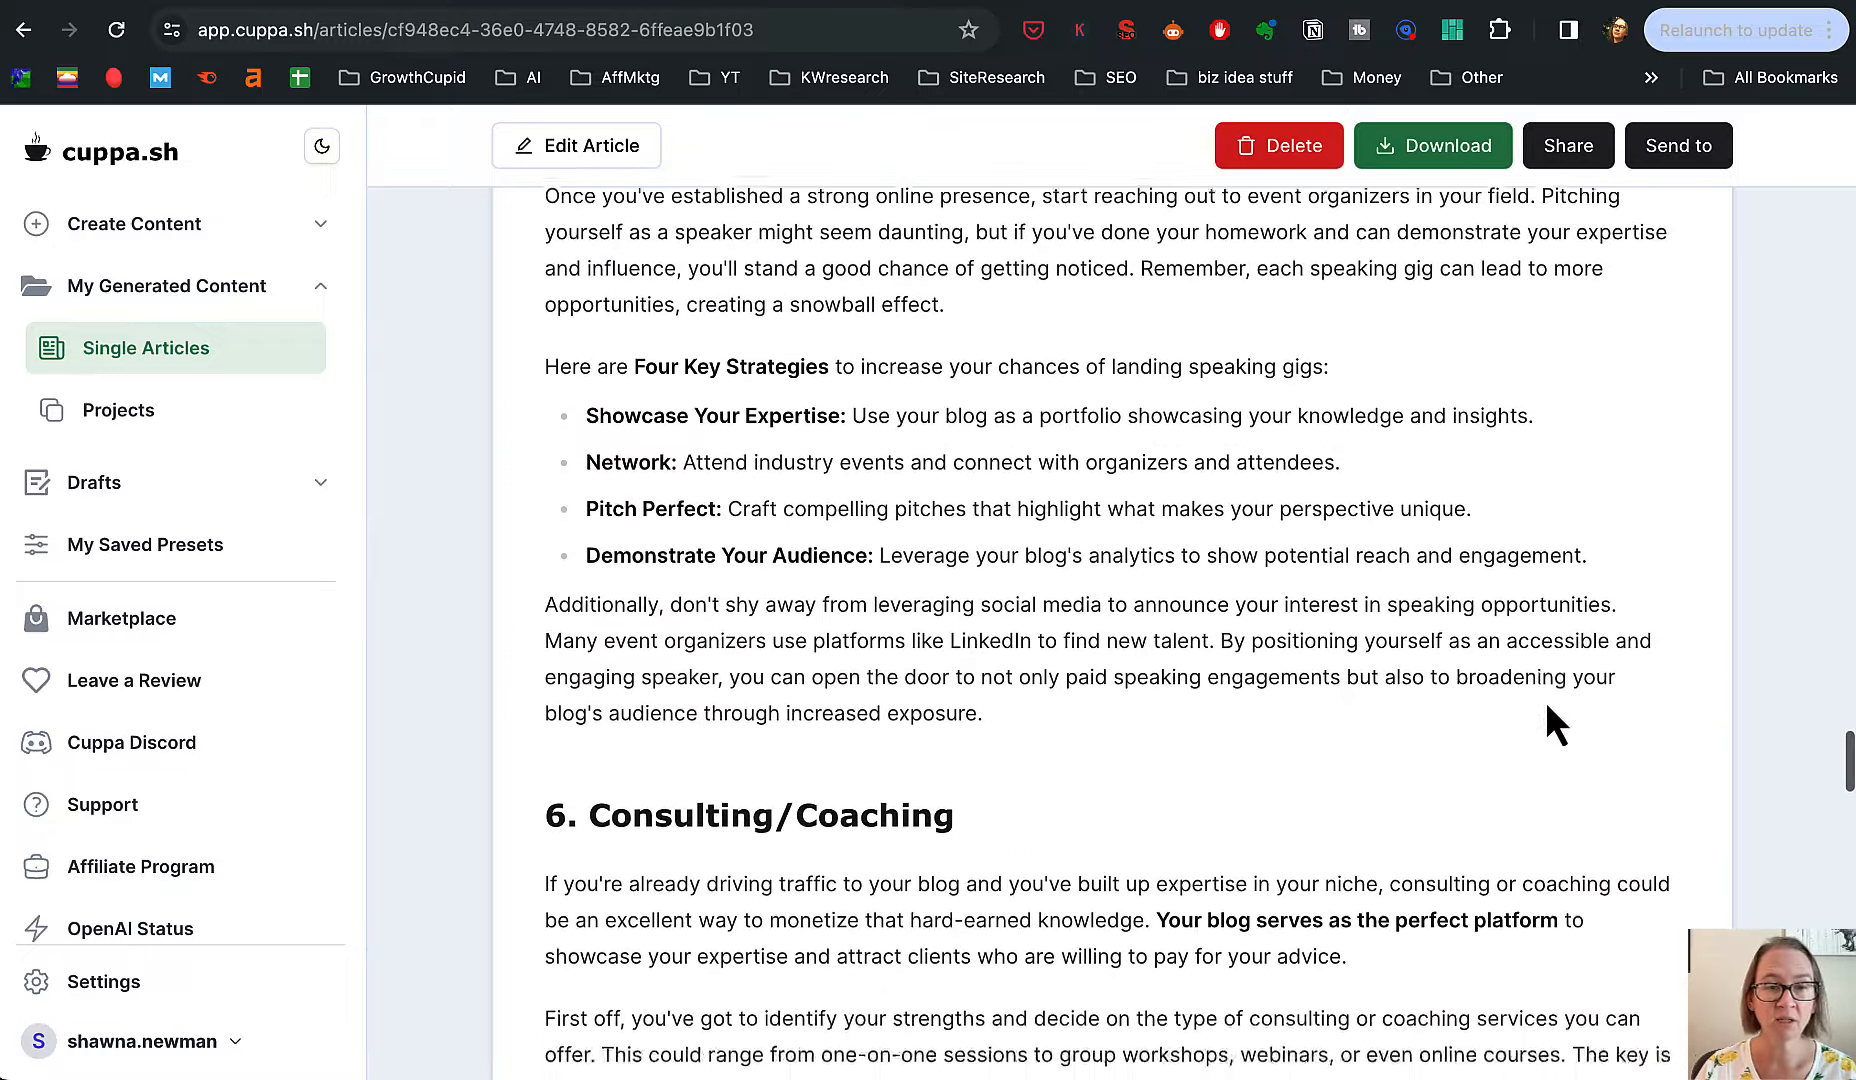
pyautogui.scroll(-20, 1546, 722)
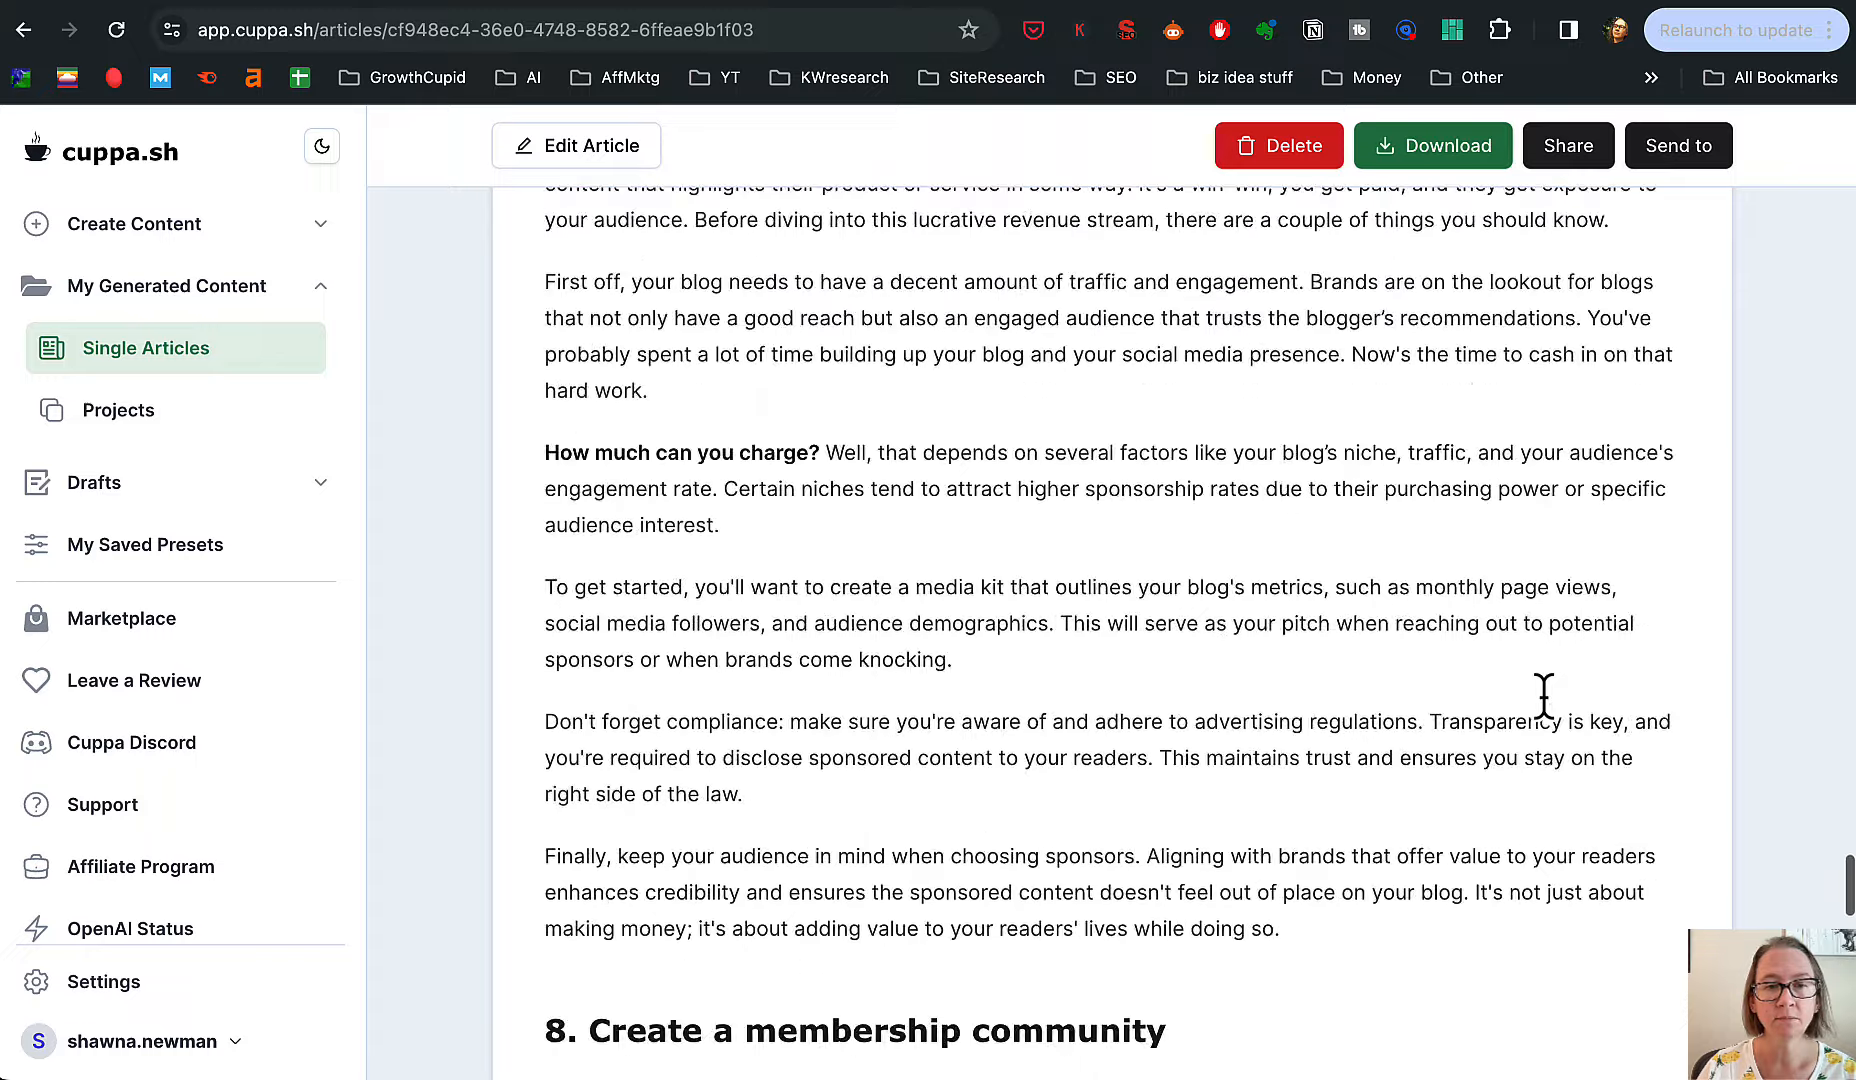
pyautogui.scroll(-16, 1544, 695)
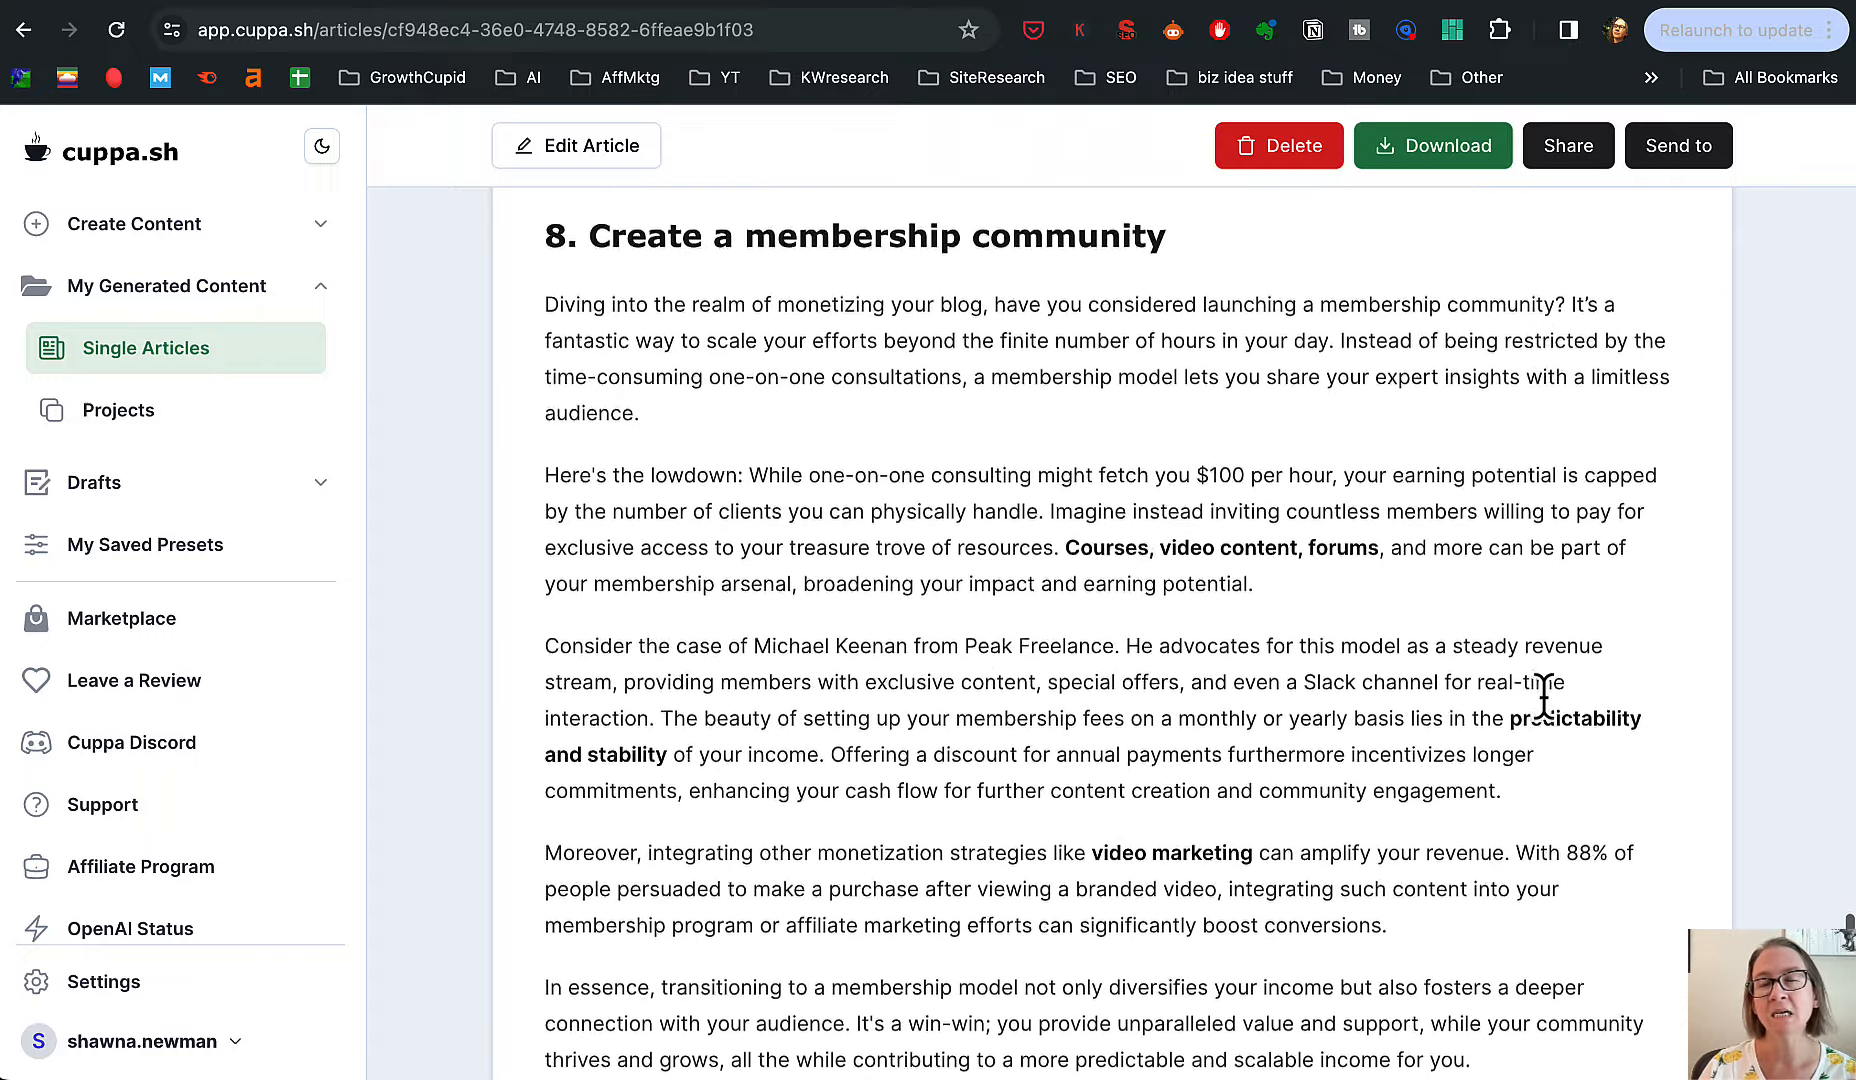
pyautogui.scroll(-5, 1544, 695)
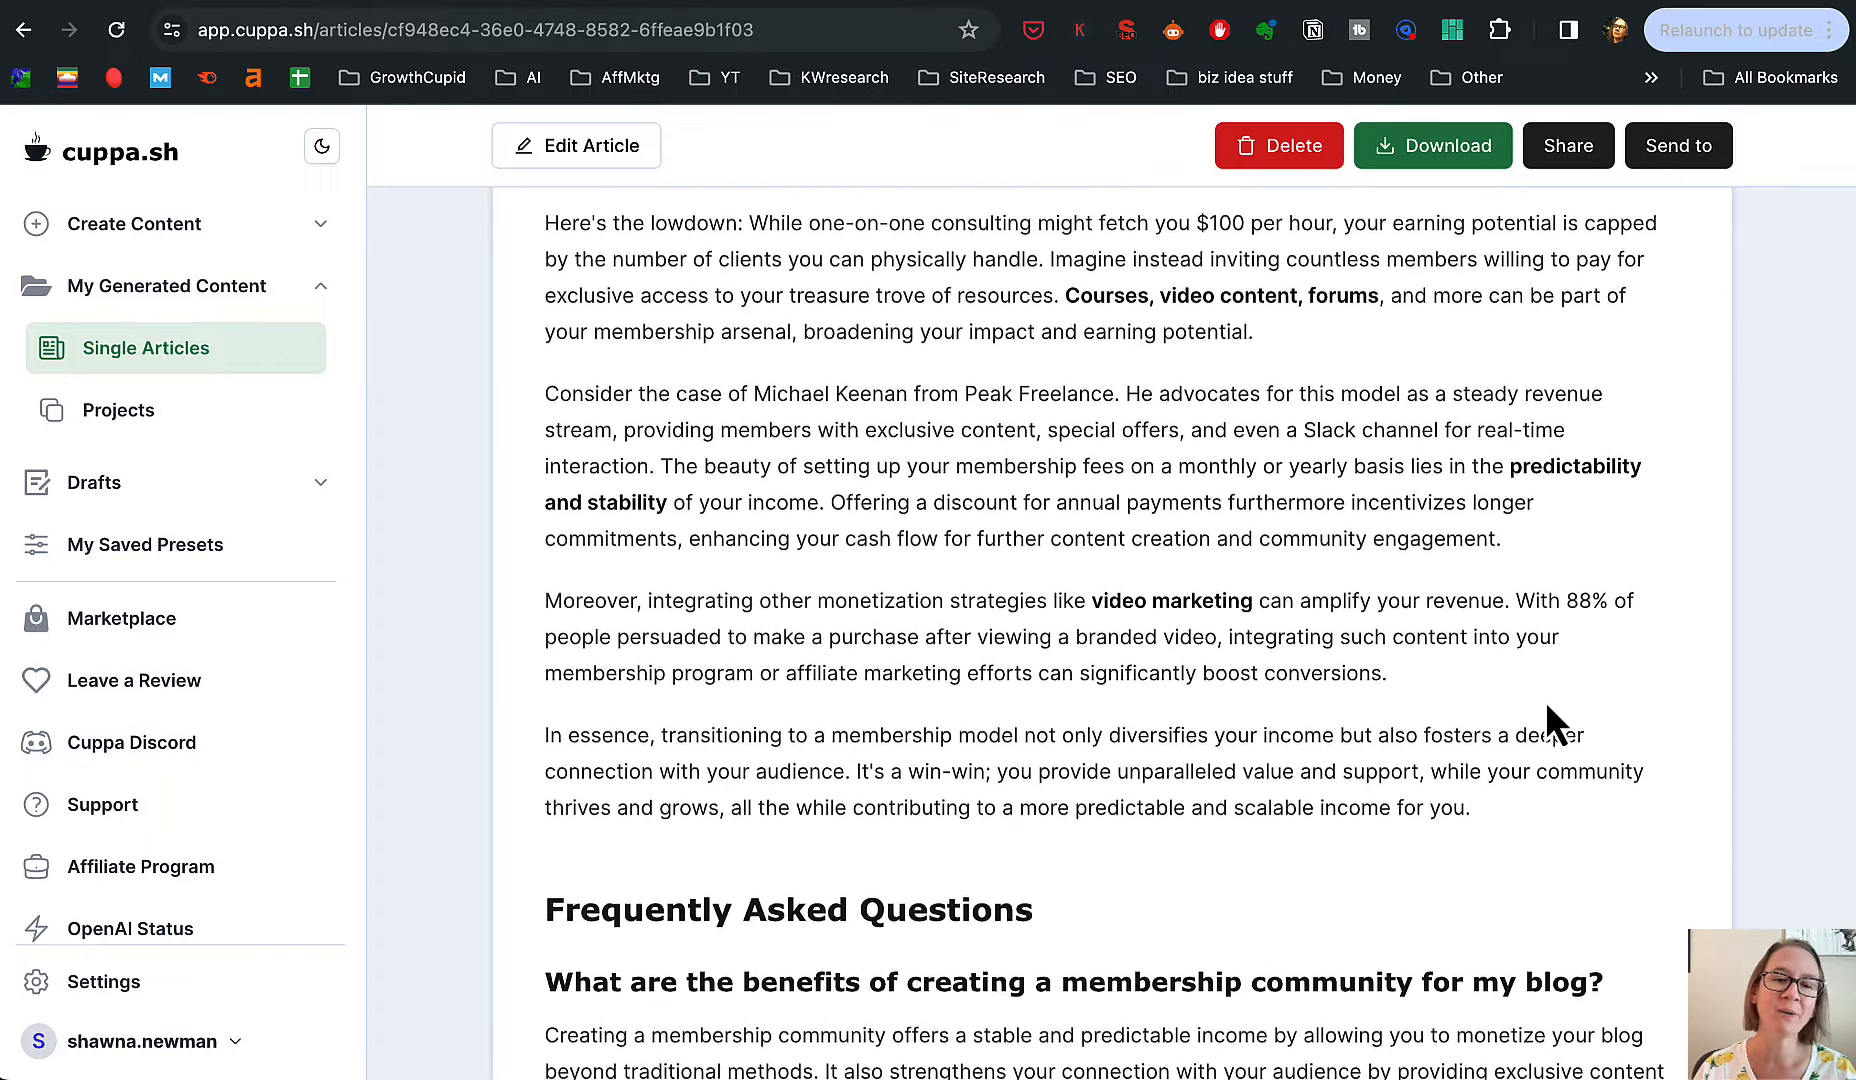
pyautogui.scroll(-14, 1548, 708)
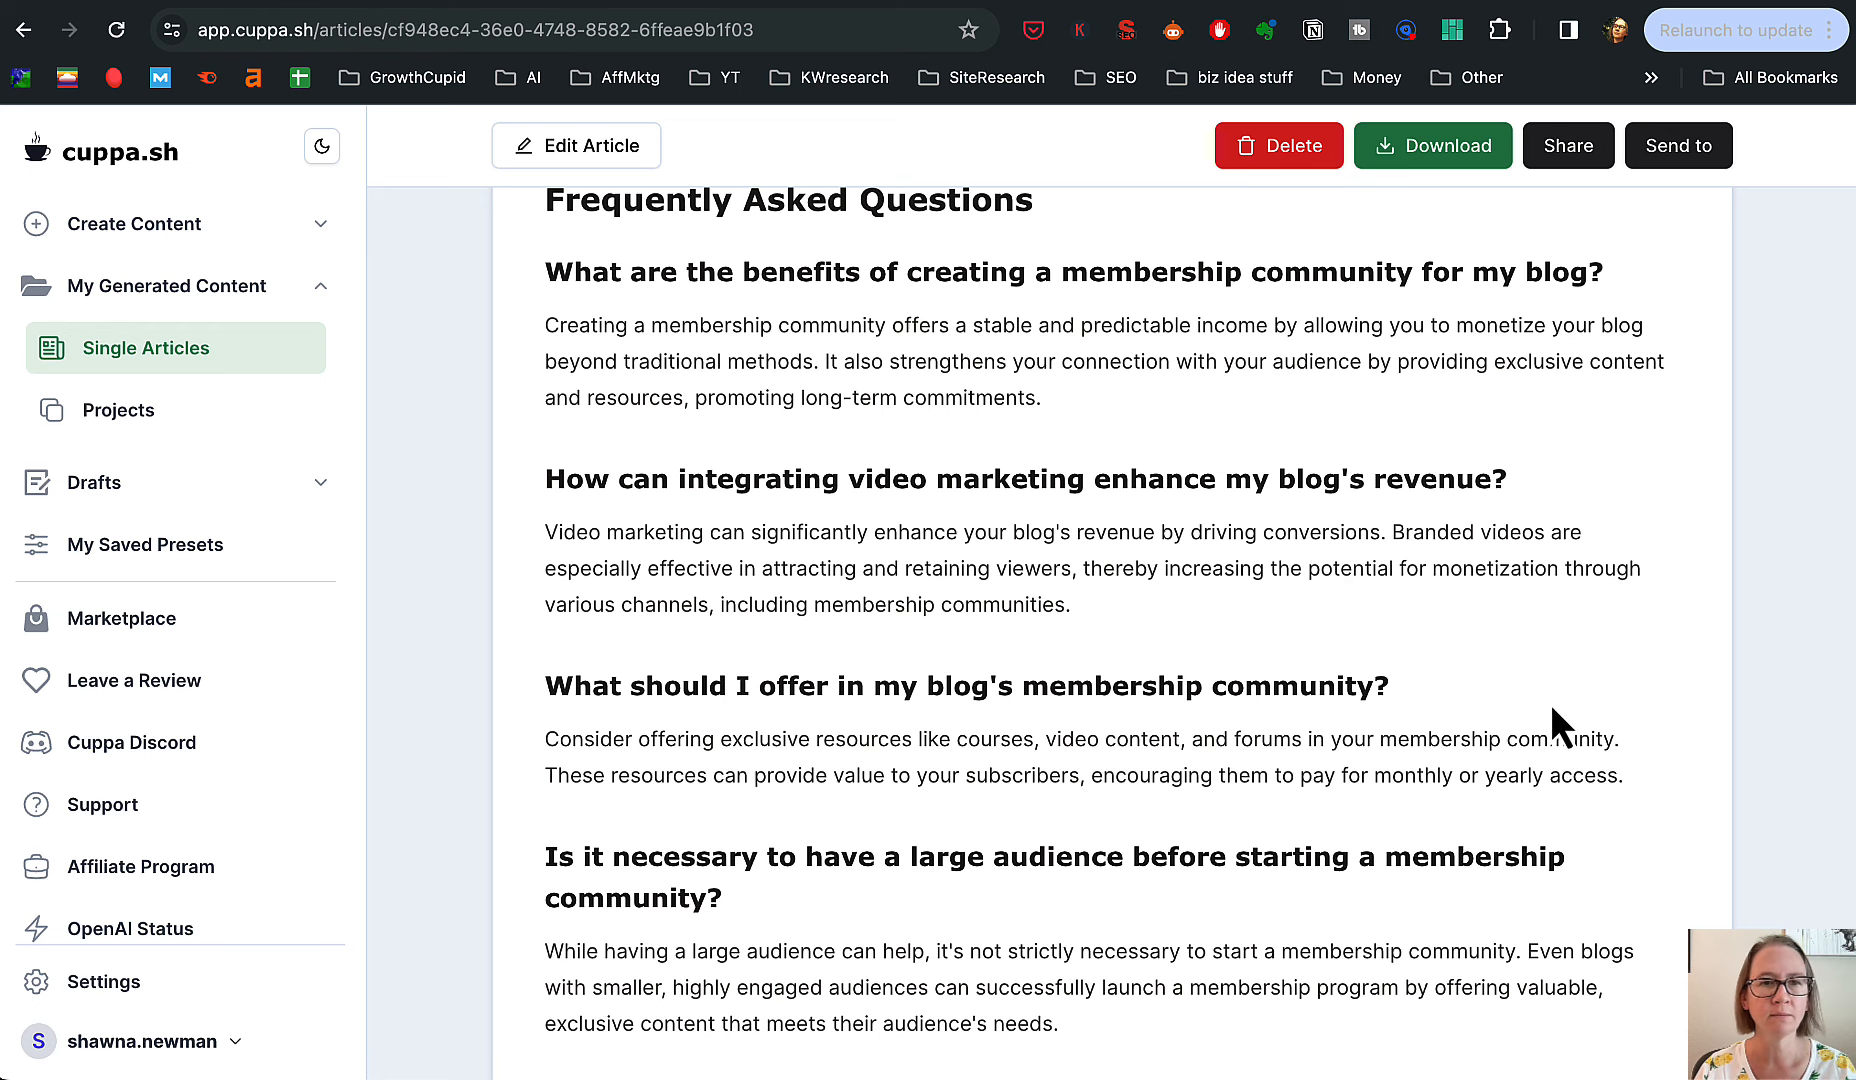
pyautogui.scroll(-3, 1550, 705)
pyautogui.scroll(-4, 1550, 700)
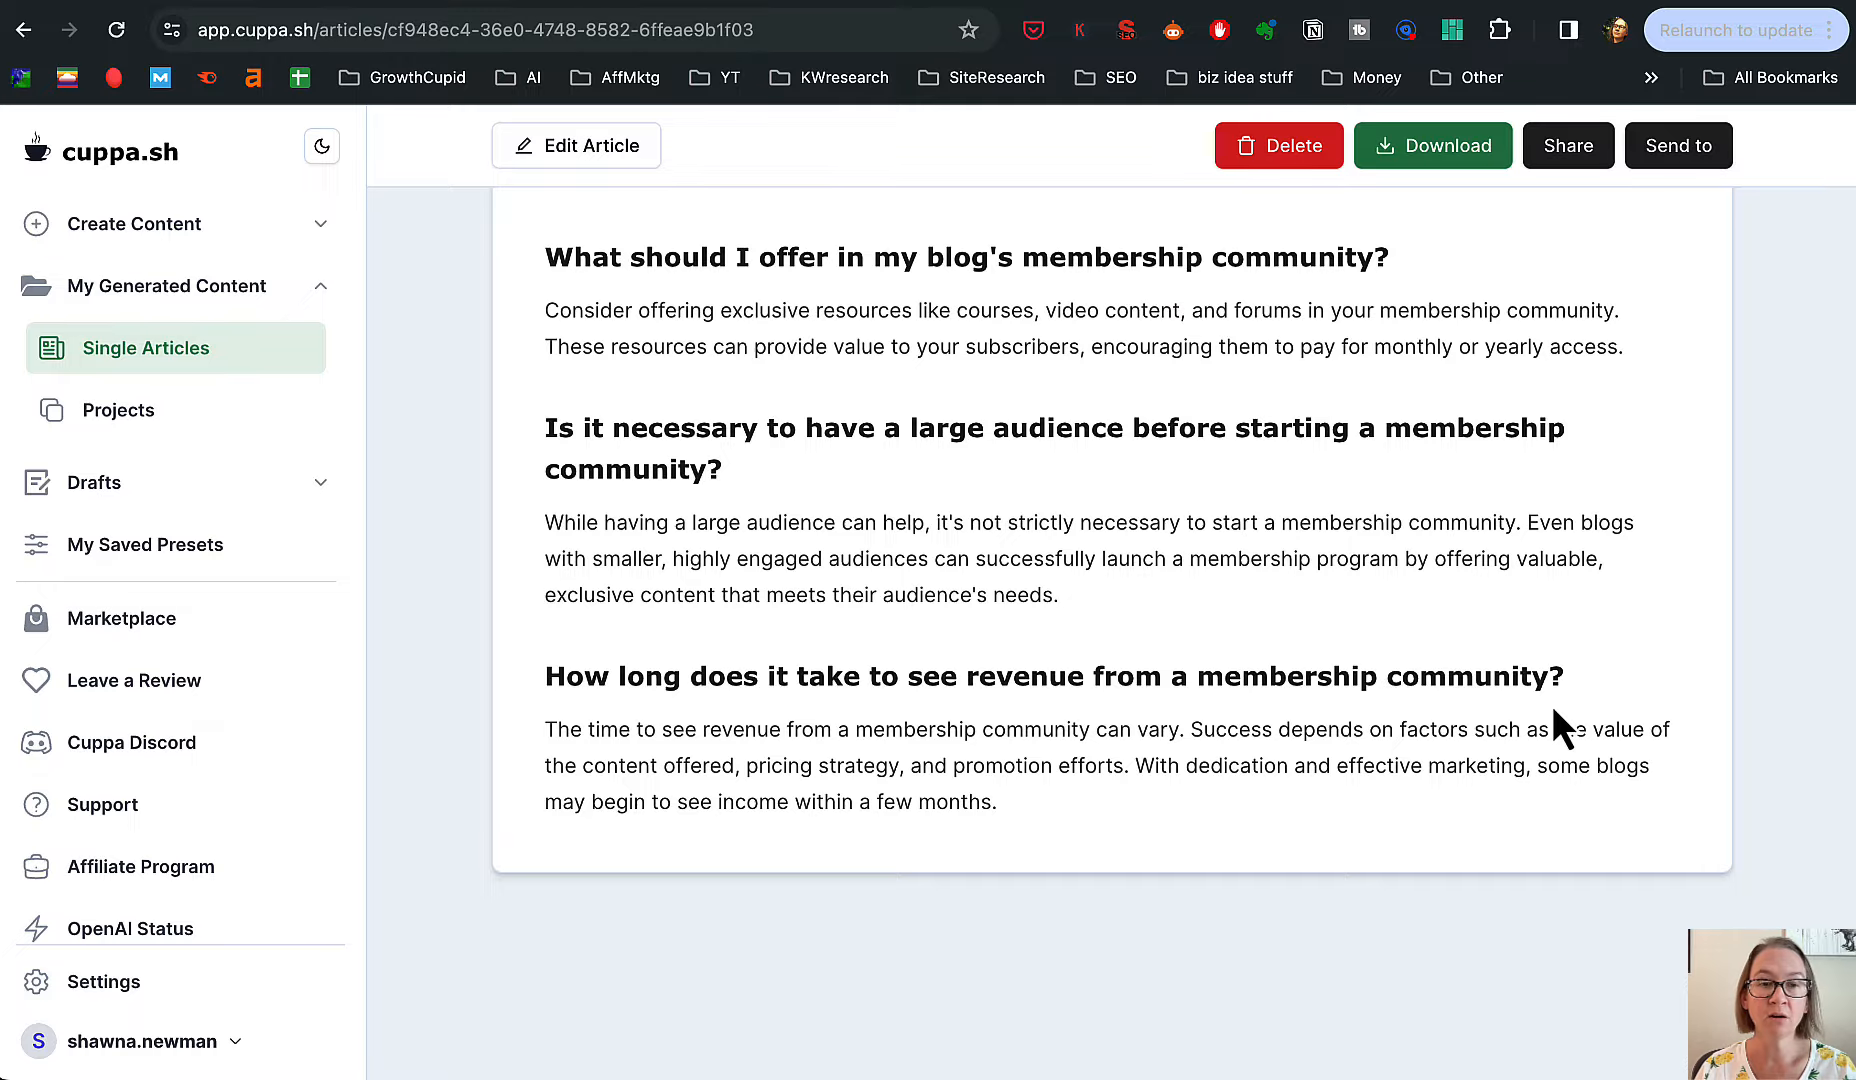
# - Review the Cuppa article again from its FAQ back towards the beginning
pyautogui.scroll(15, 1552, 705)
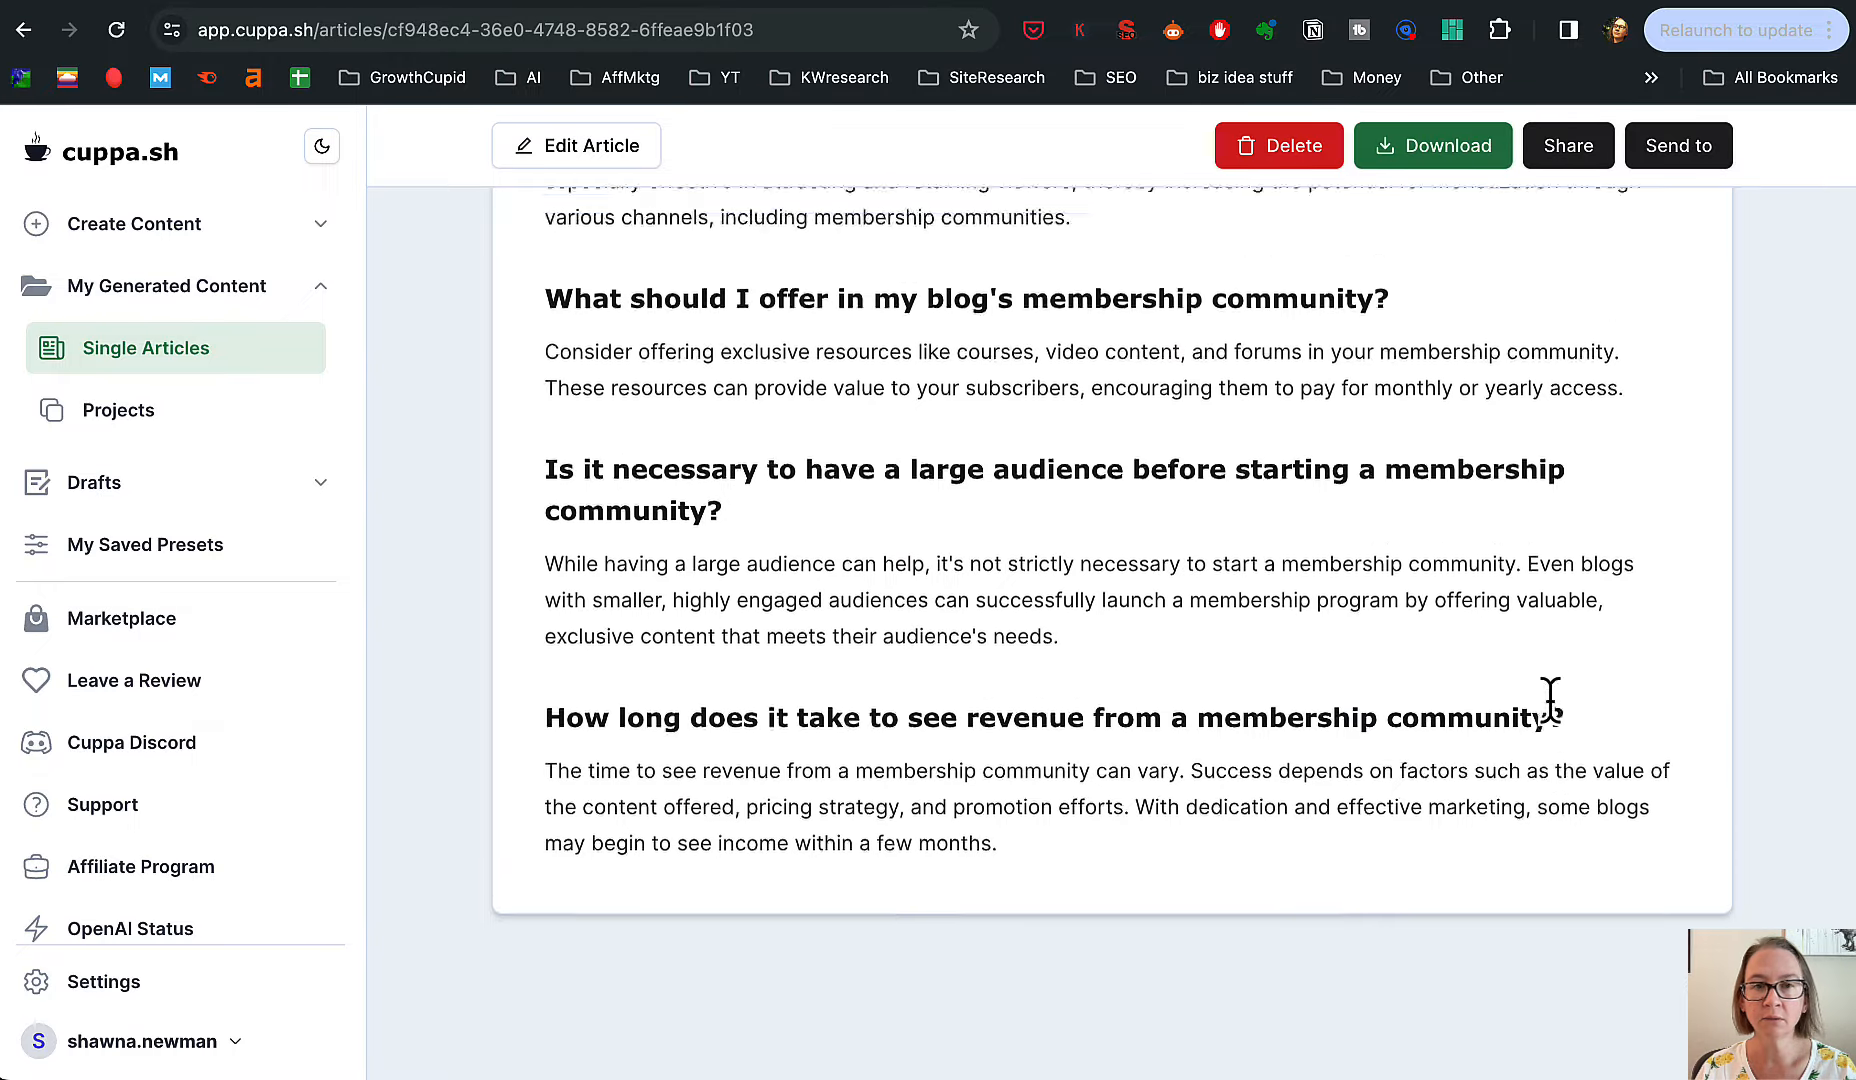
pyautogui.scroll(20, 1550, 700)
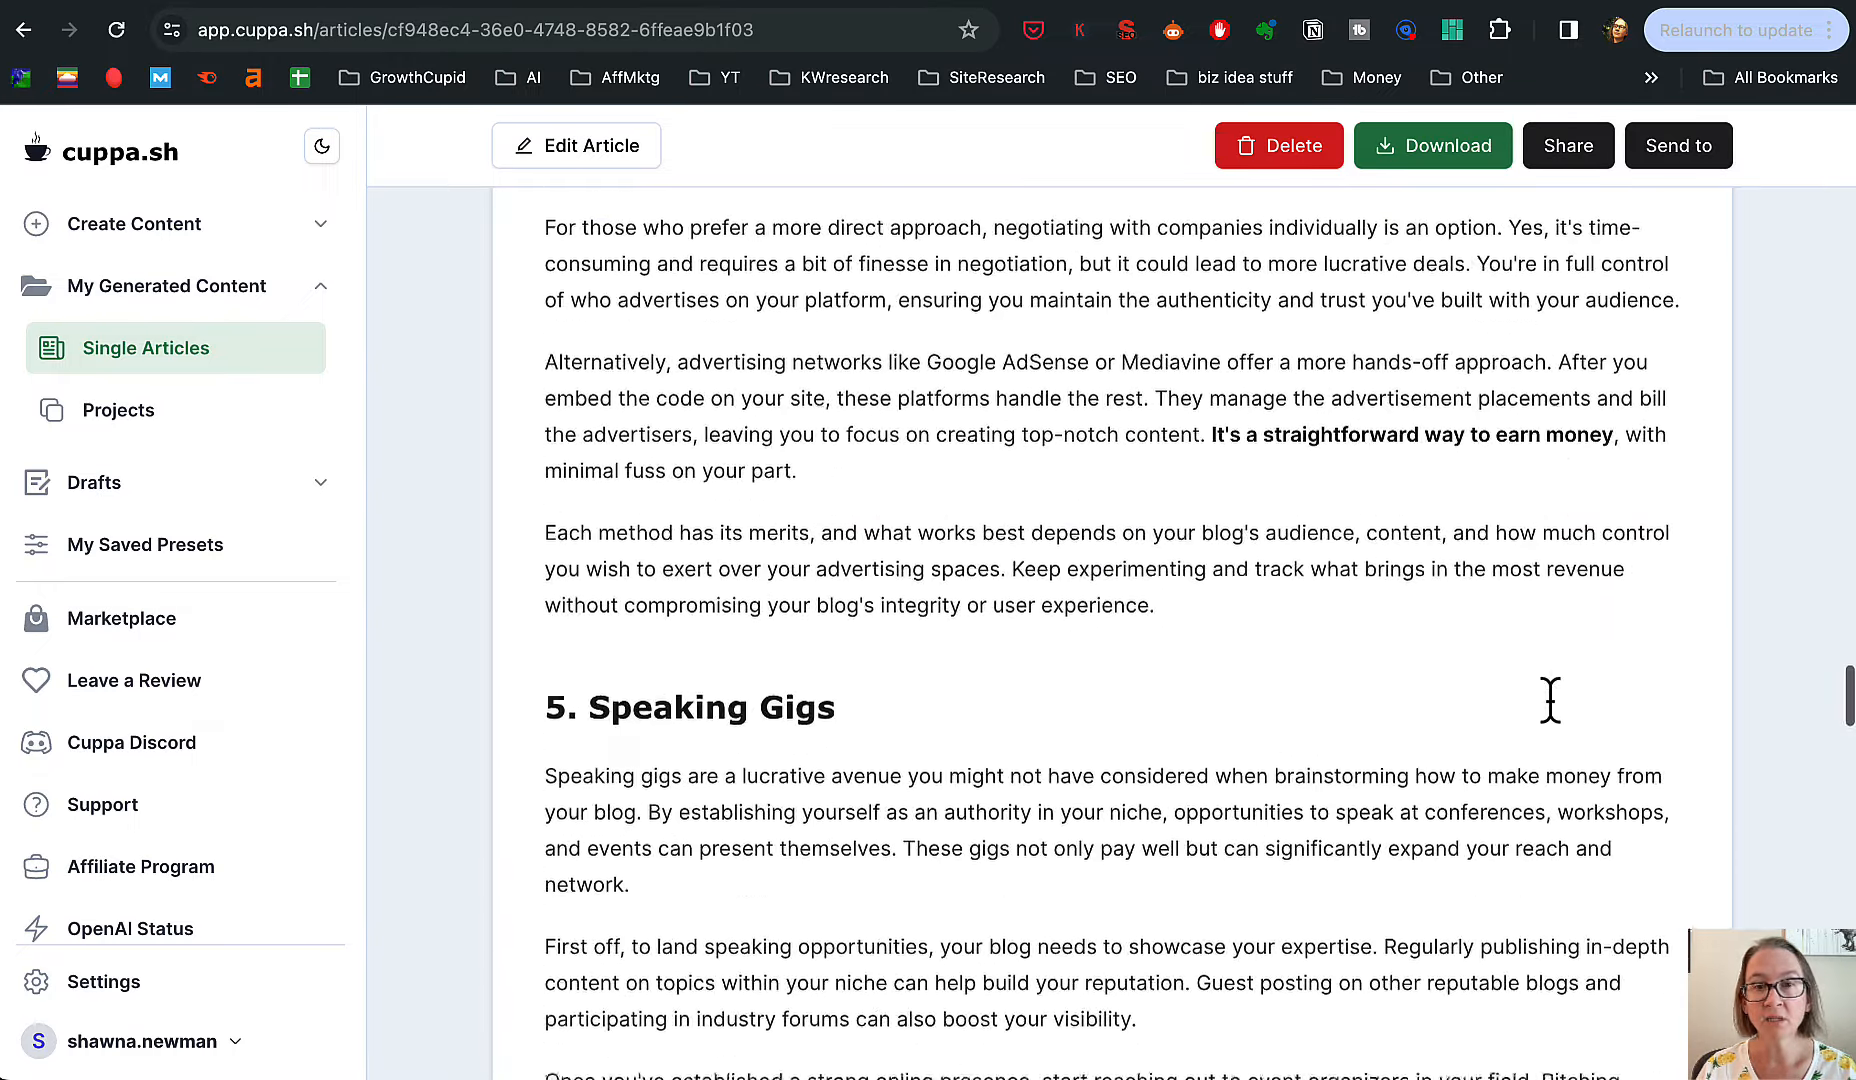
pyautogui.scroll(15, 1550, 700)
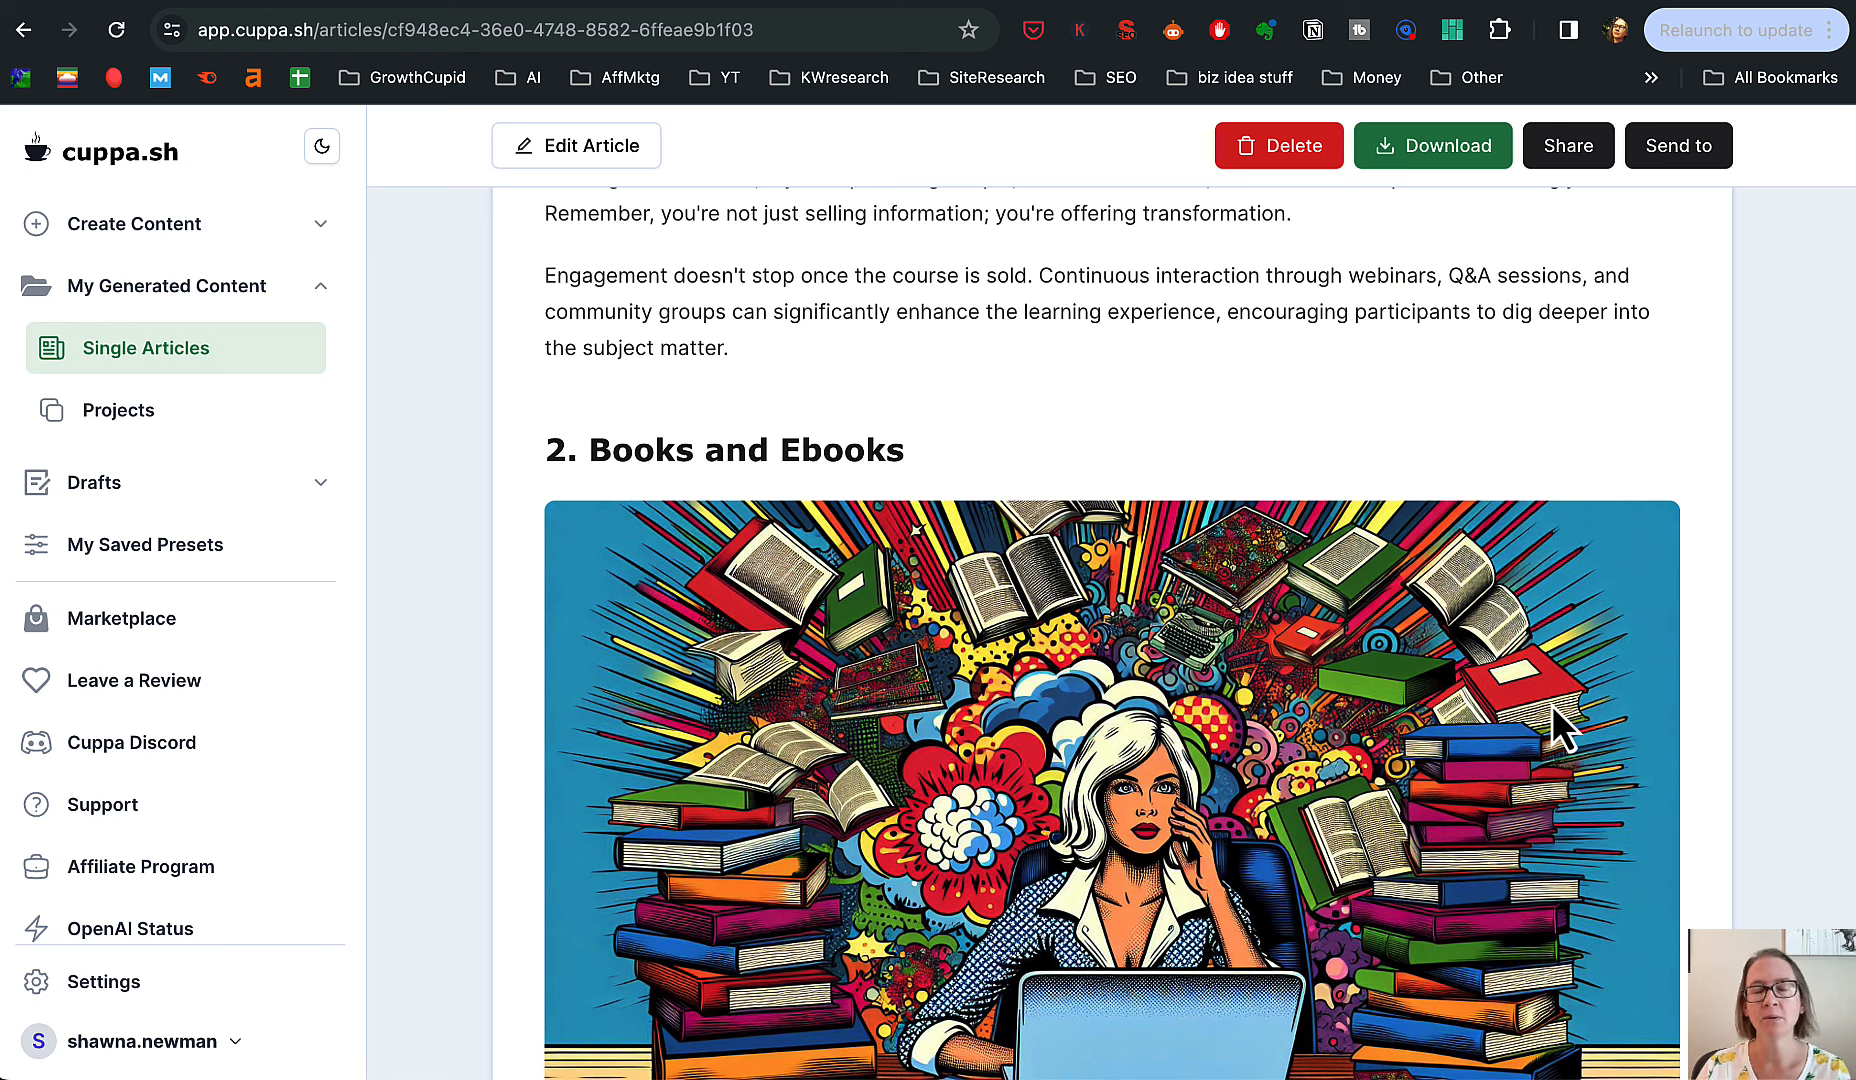
pyautogui.scroll(20, 1475, 700)
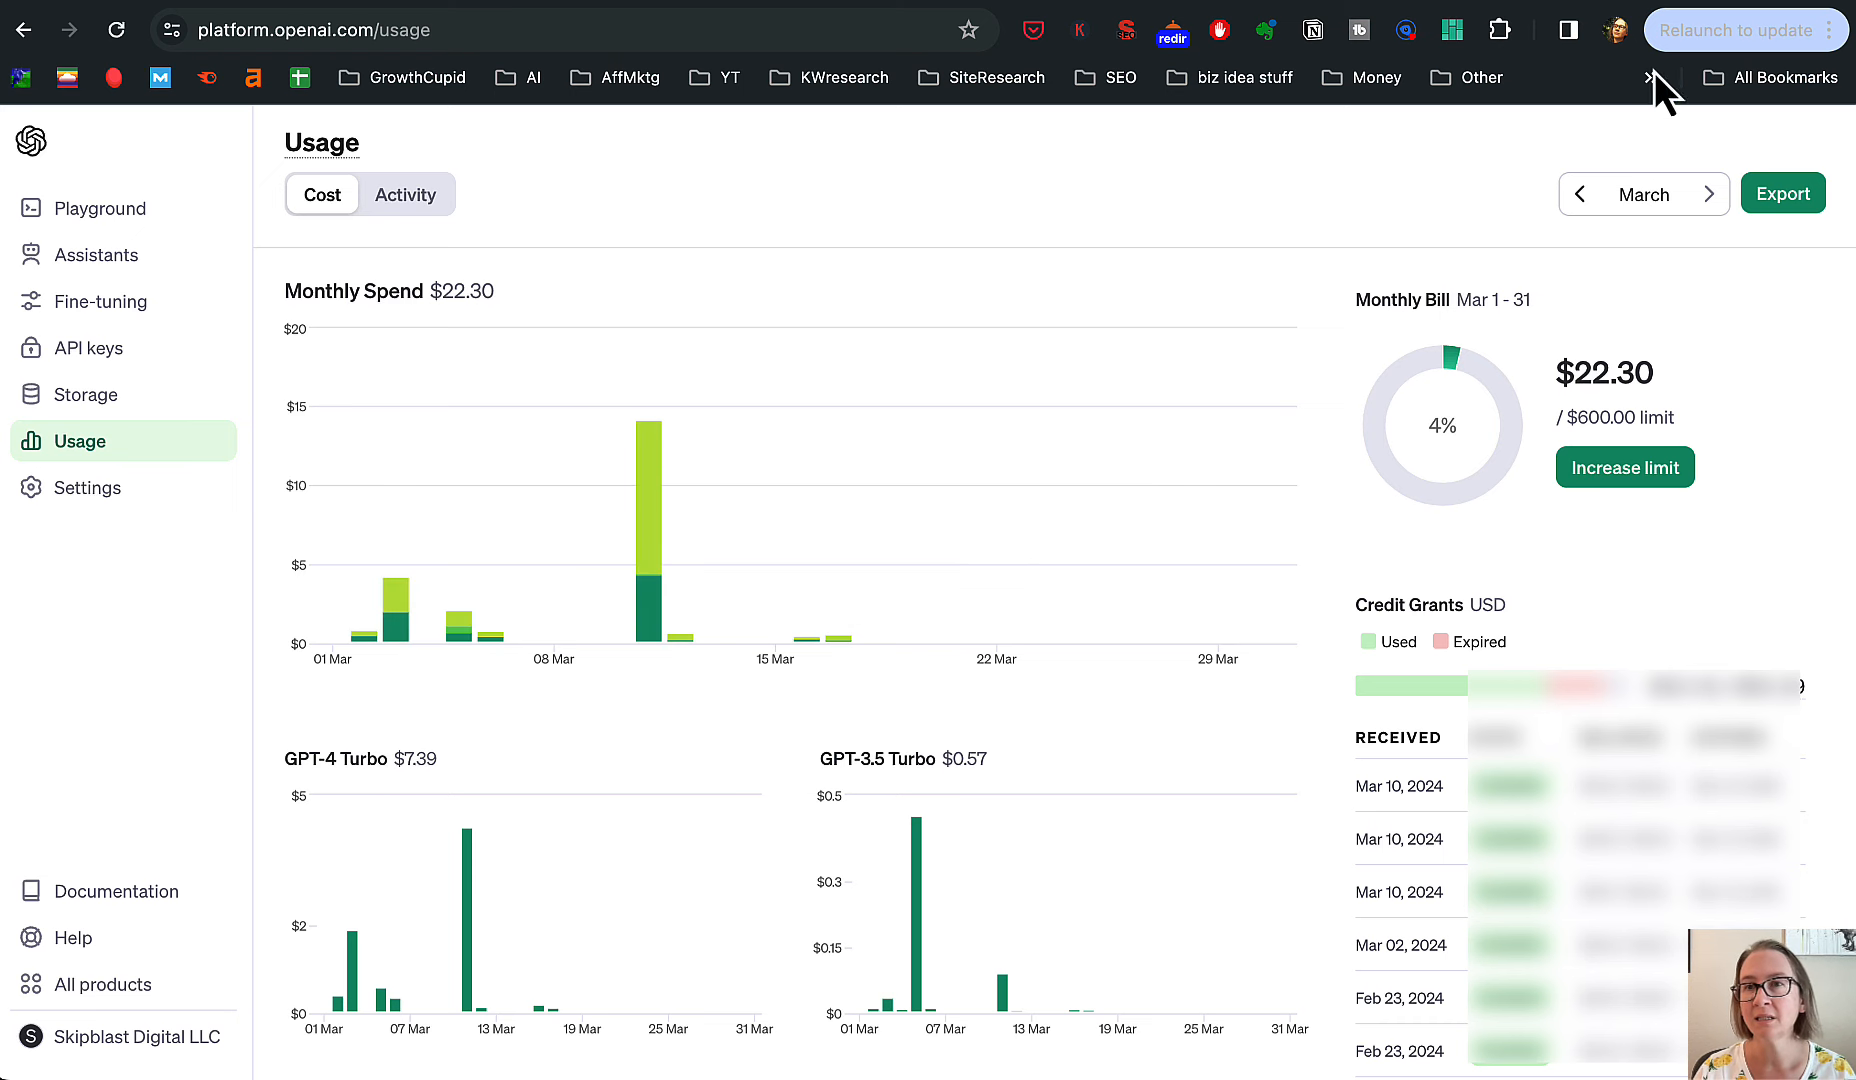
# - Switch to KoalaWriter, examine the generated article's details for its settings and outline, and close them
pyautogui.click(1640, 14)
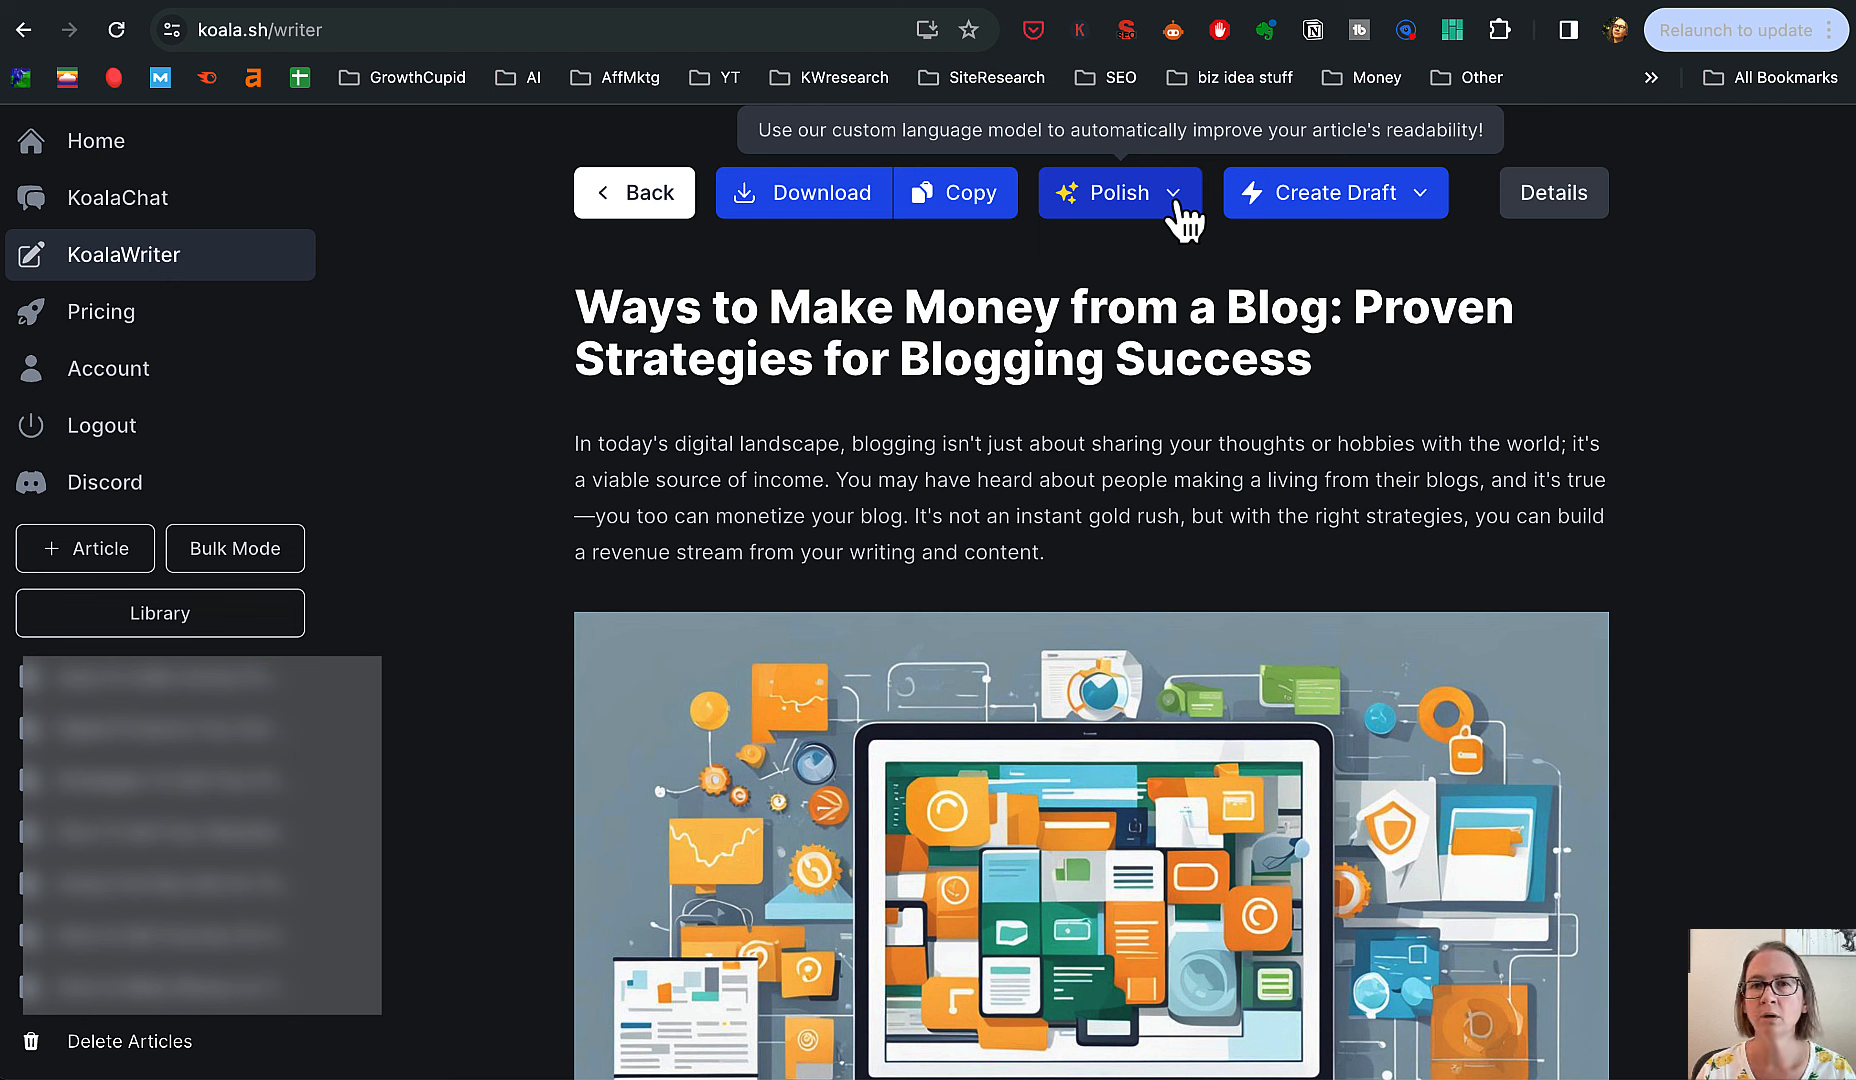
pyautogui.click(1584, 208)
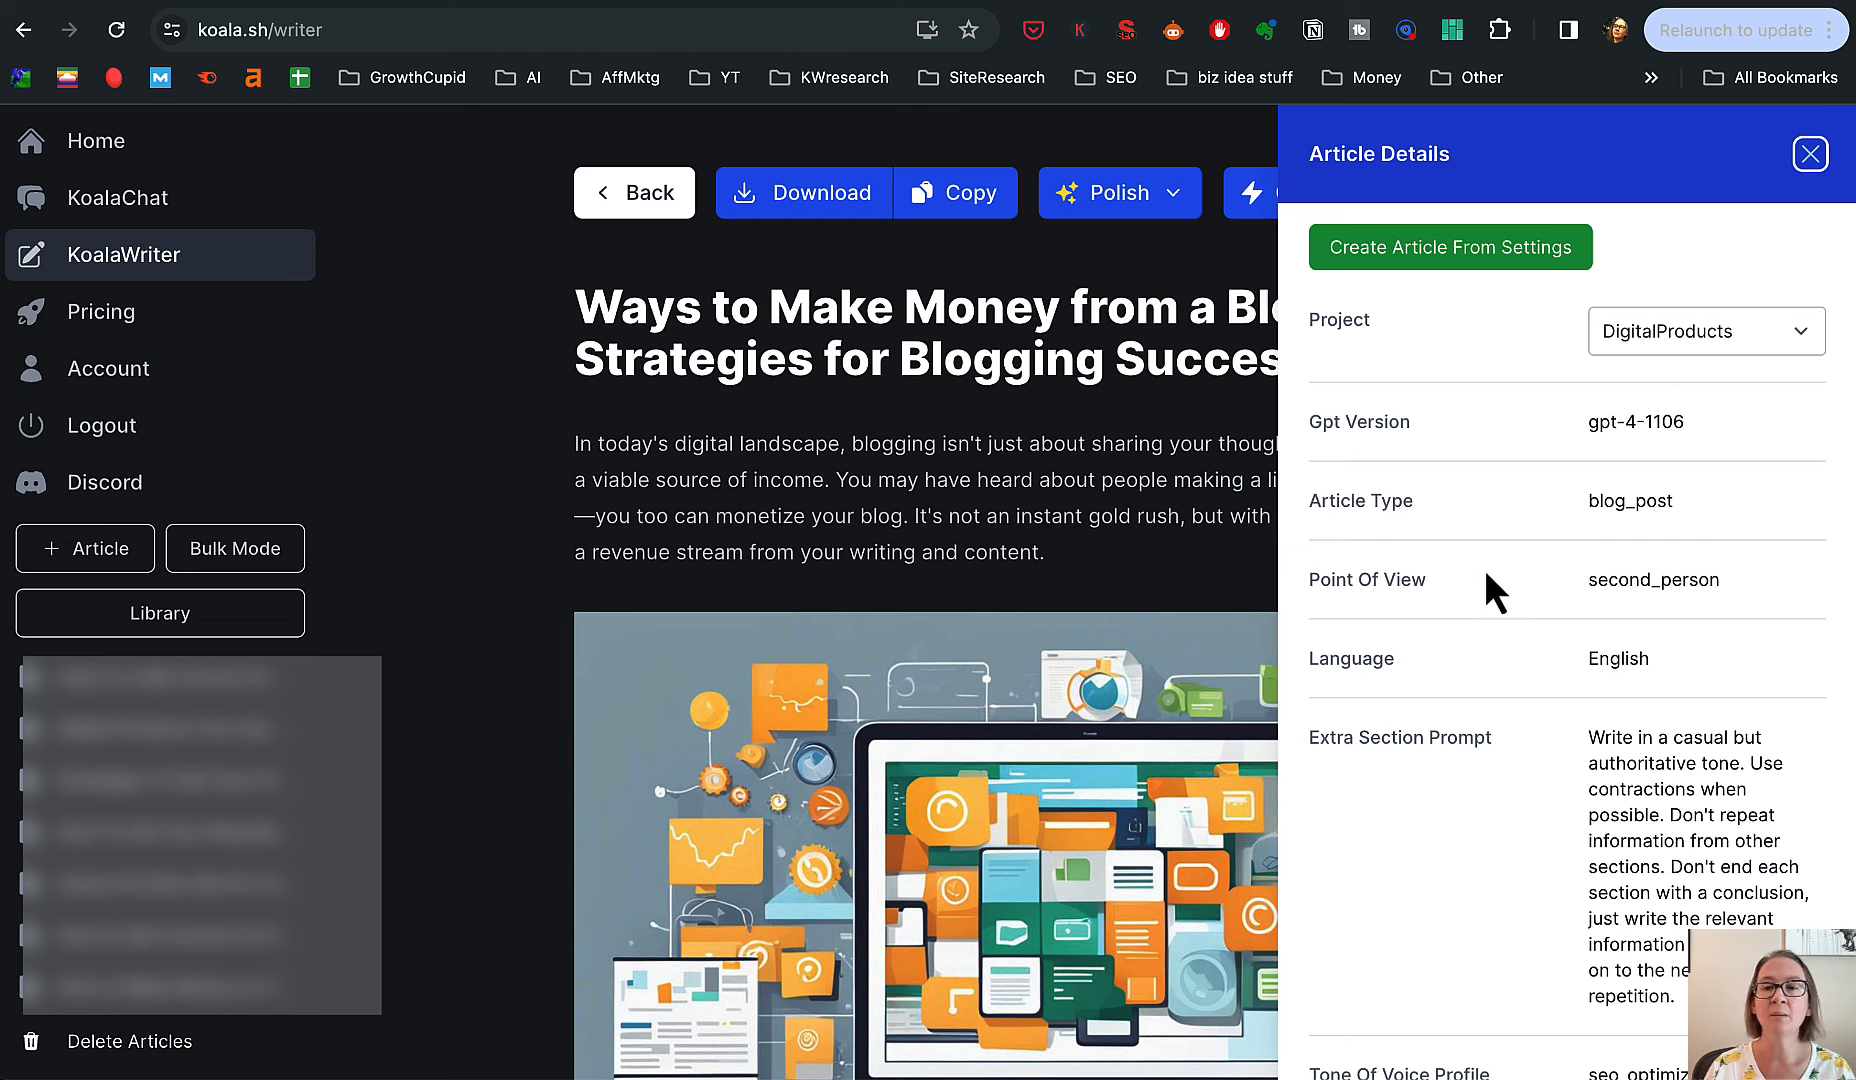
pyautogui.scroll(-5, 1485, 568)
pyautogui.scroll(-10, 1485, 580)
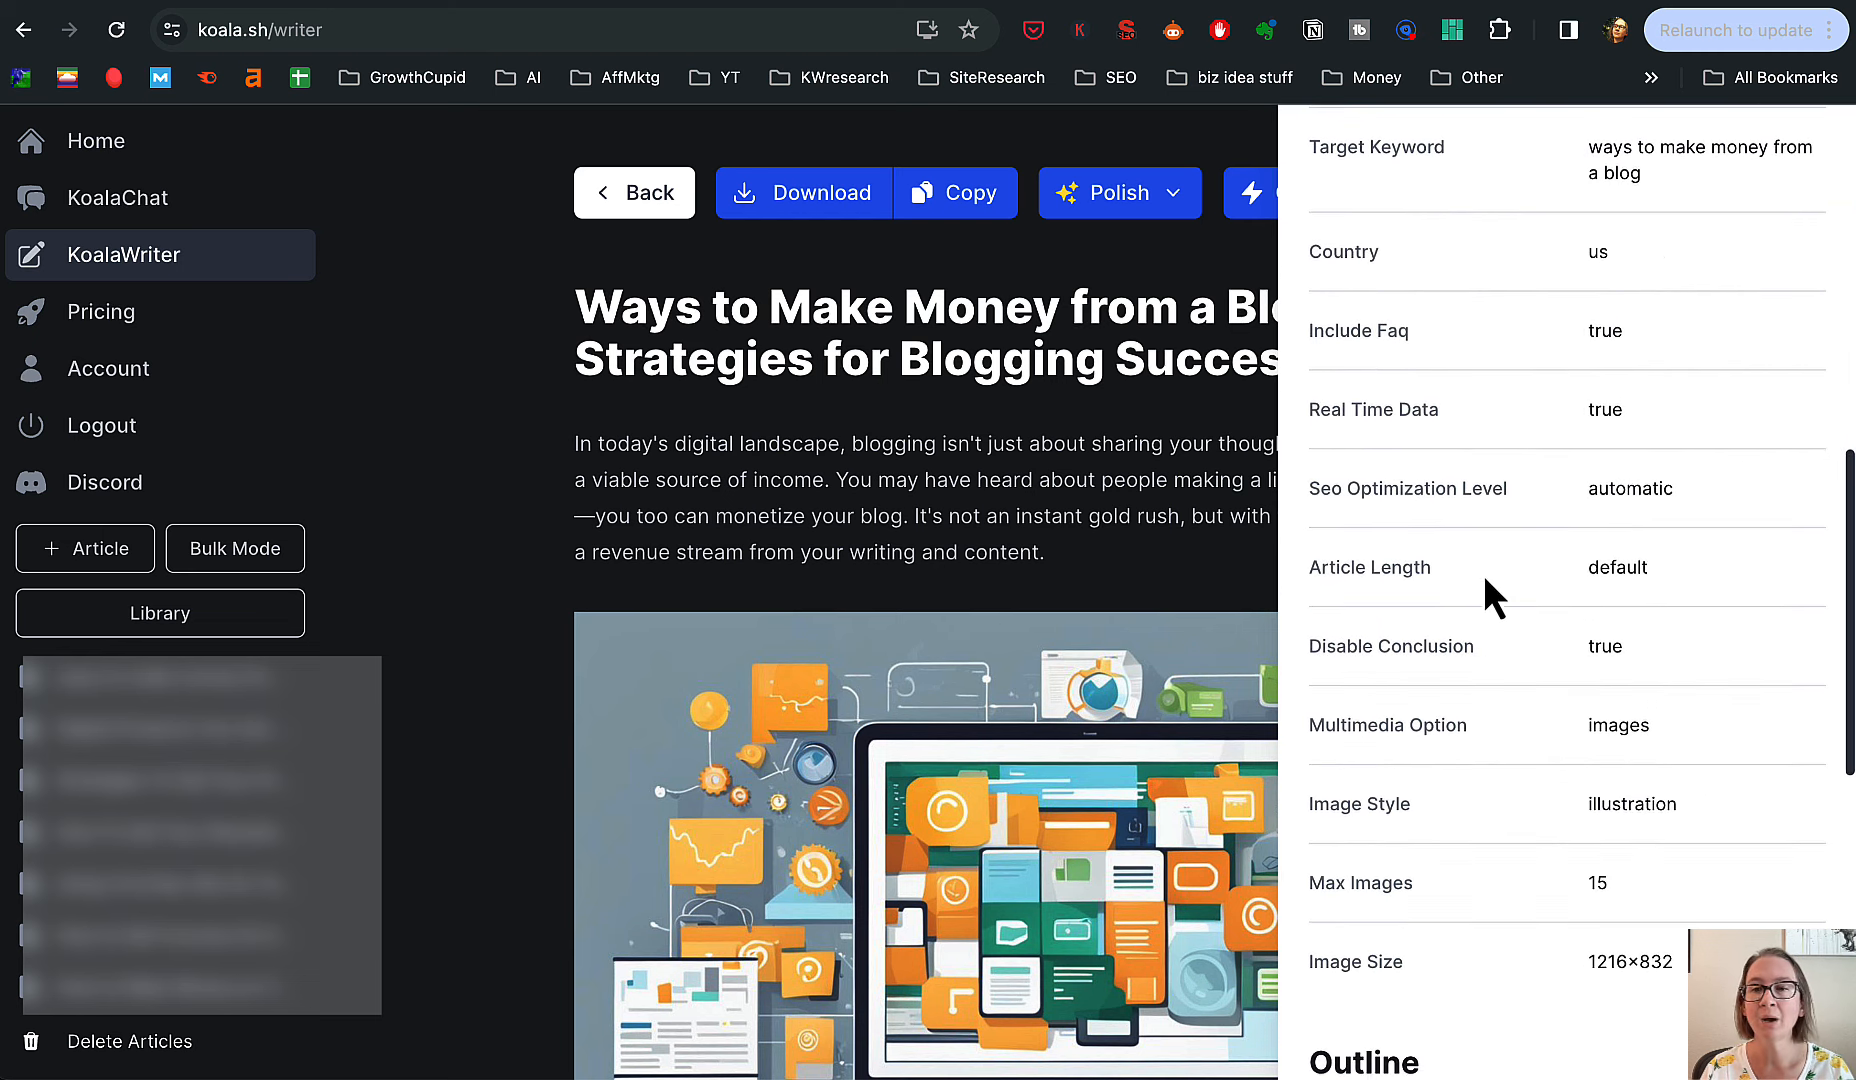
pyautogui.scroll(-4, 1483, 574)
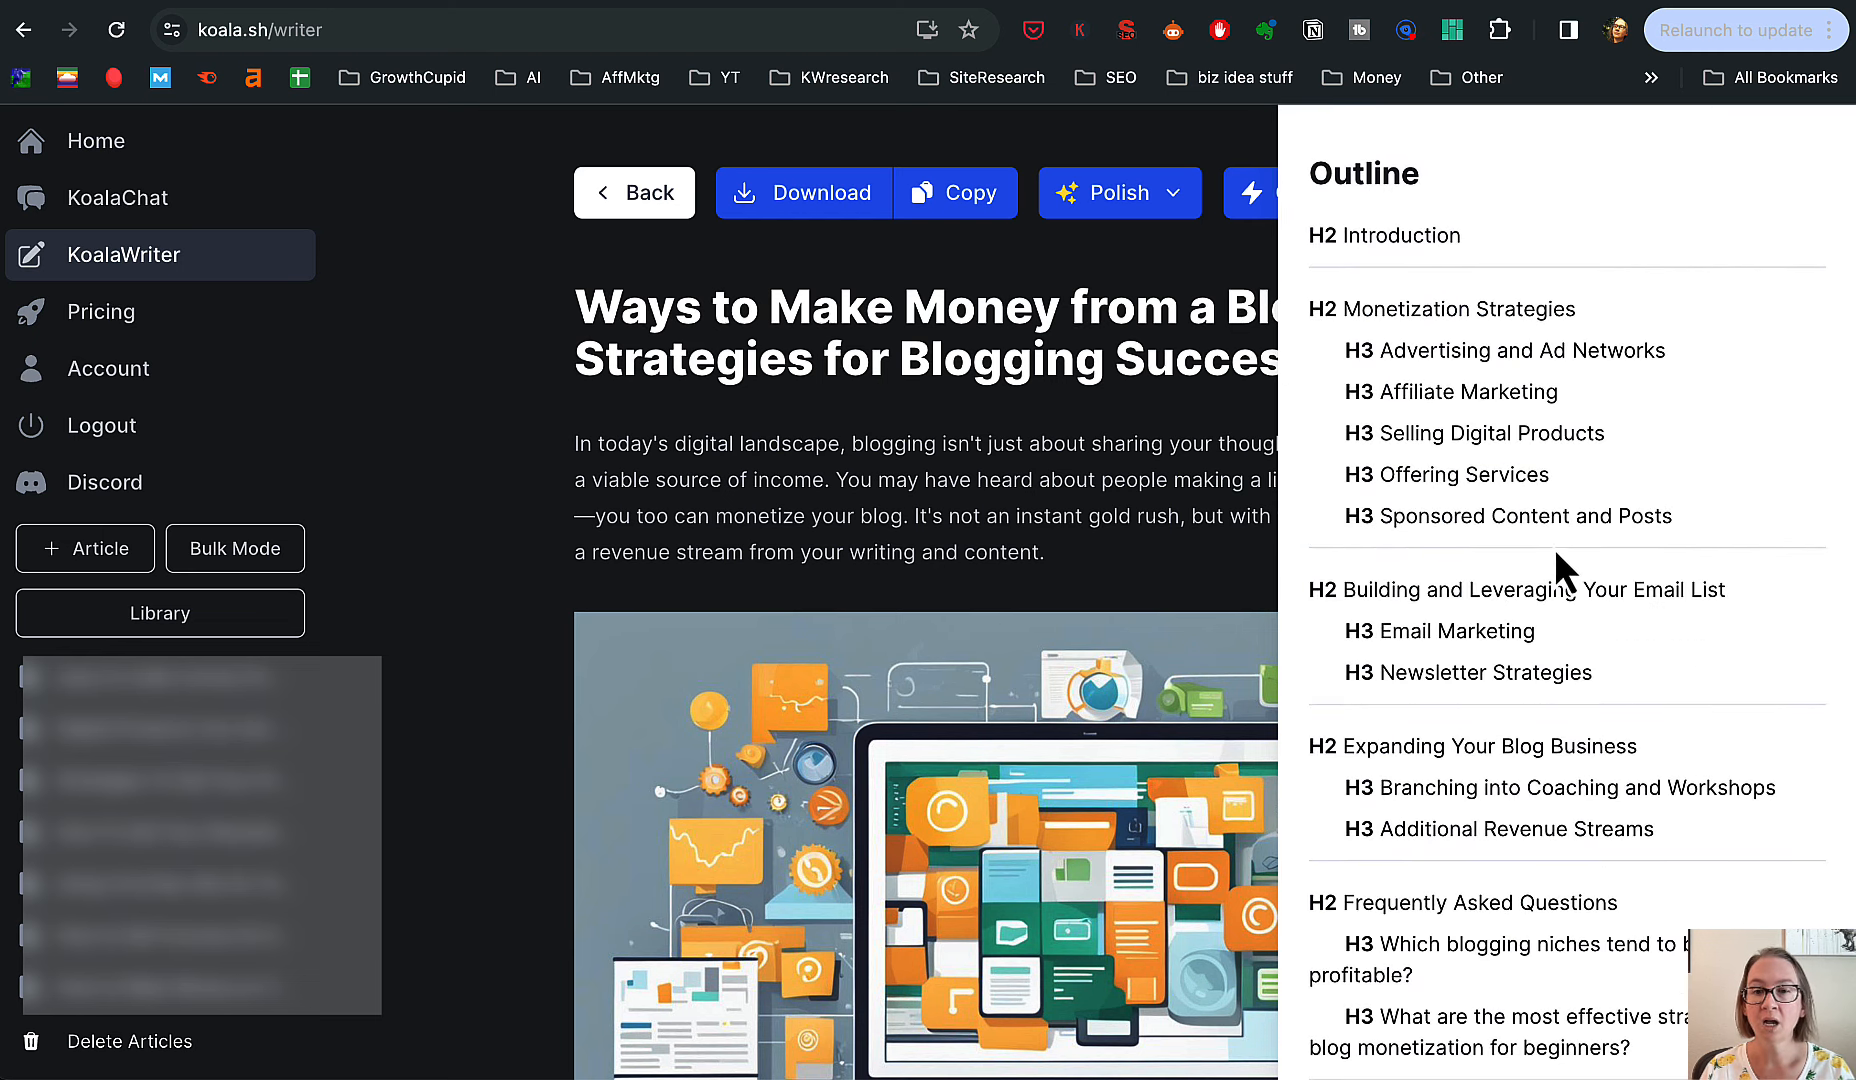
pyautogui.click(1235, 436)
# - Select the KoalaWriter article's full text from its last FAQ answer up to the title and count its words with Word Counter Plus
pyautogui.scroll(-20, 1315, 481)
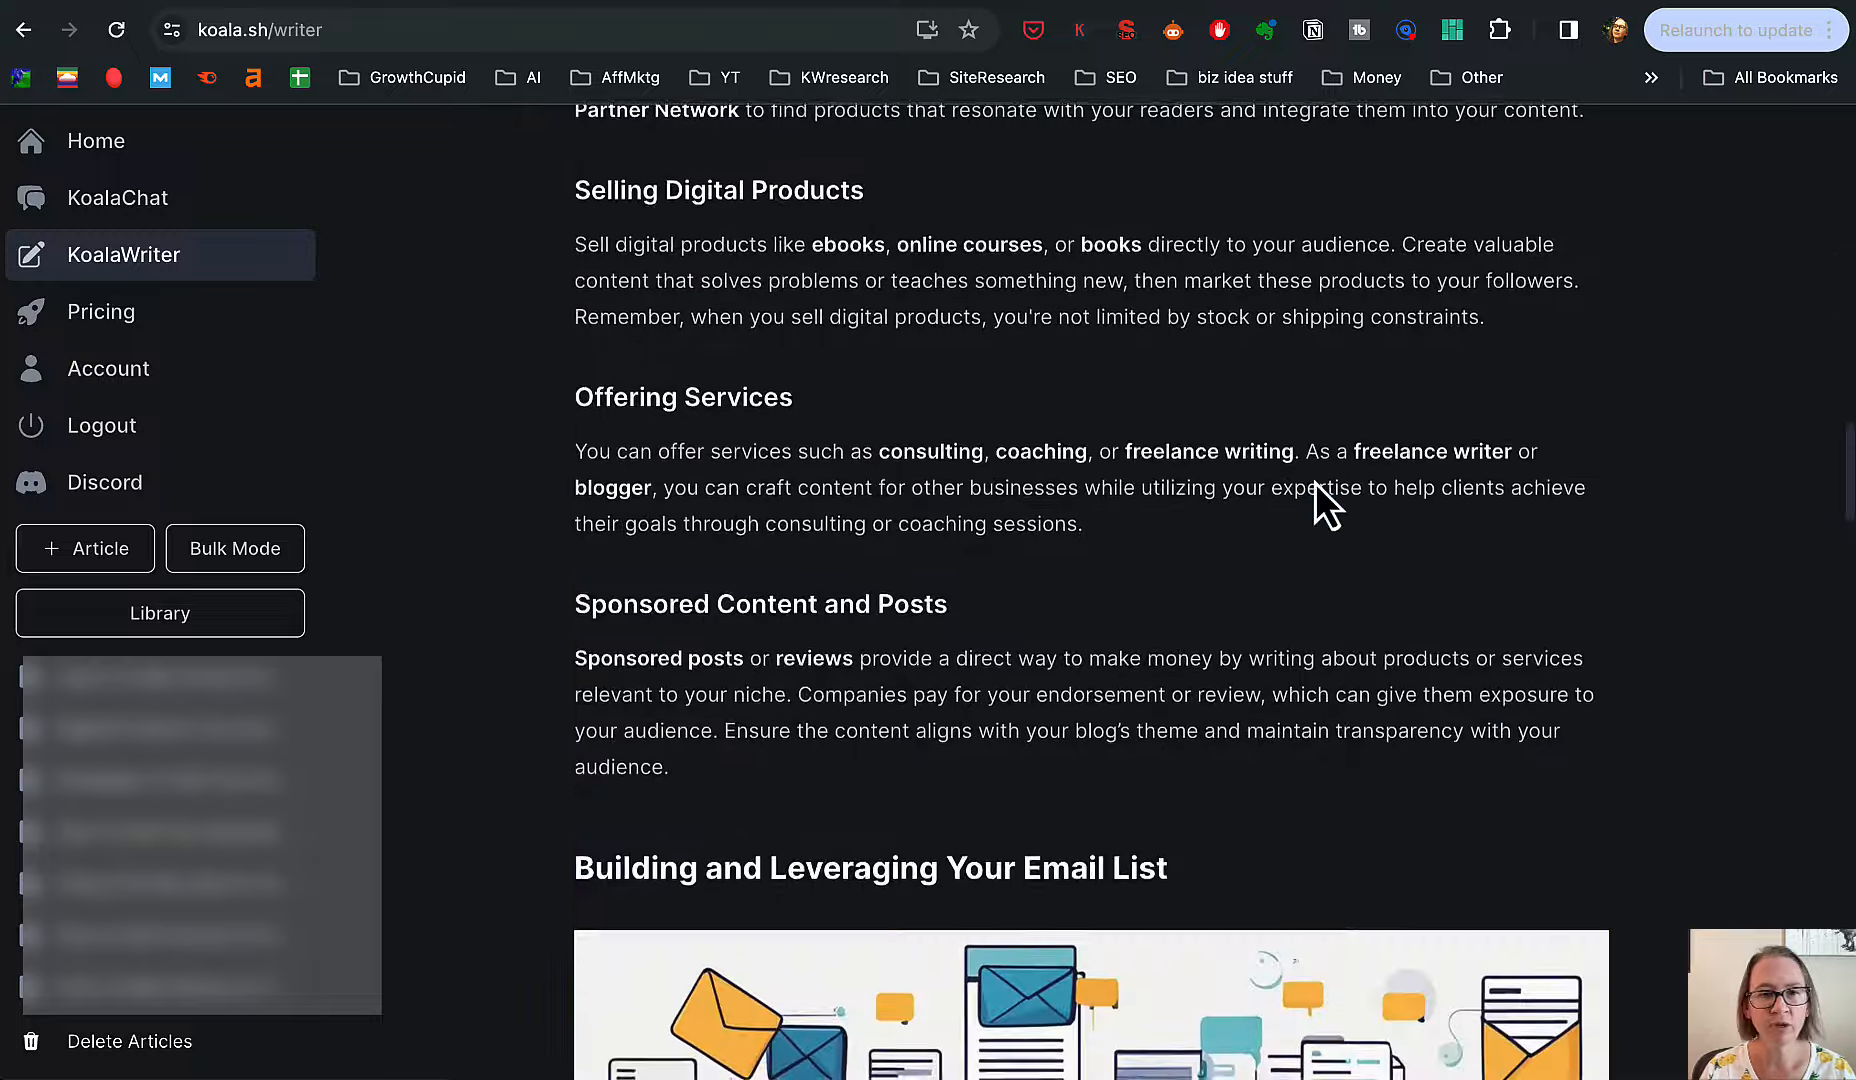
pyautogui.scroll(-20, 1315, 481)
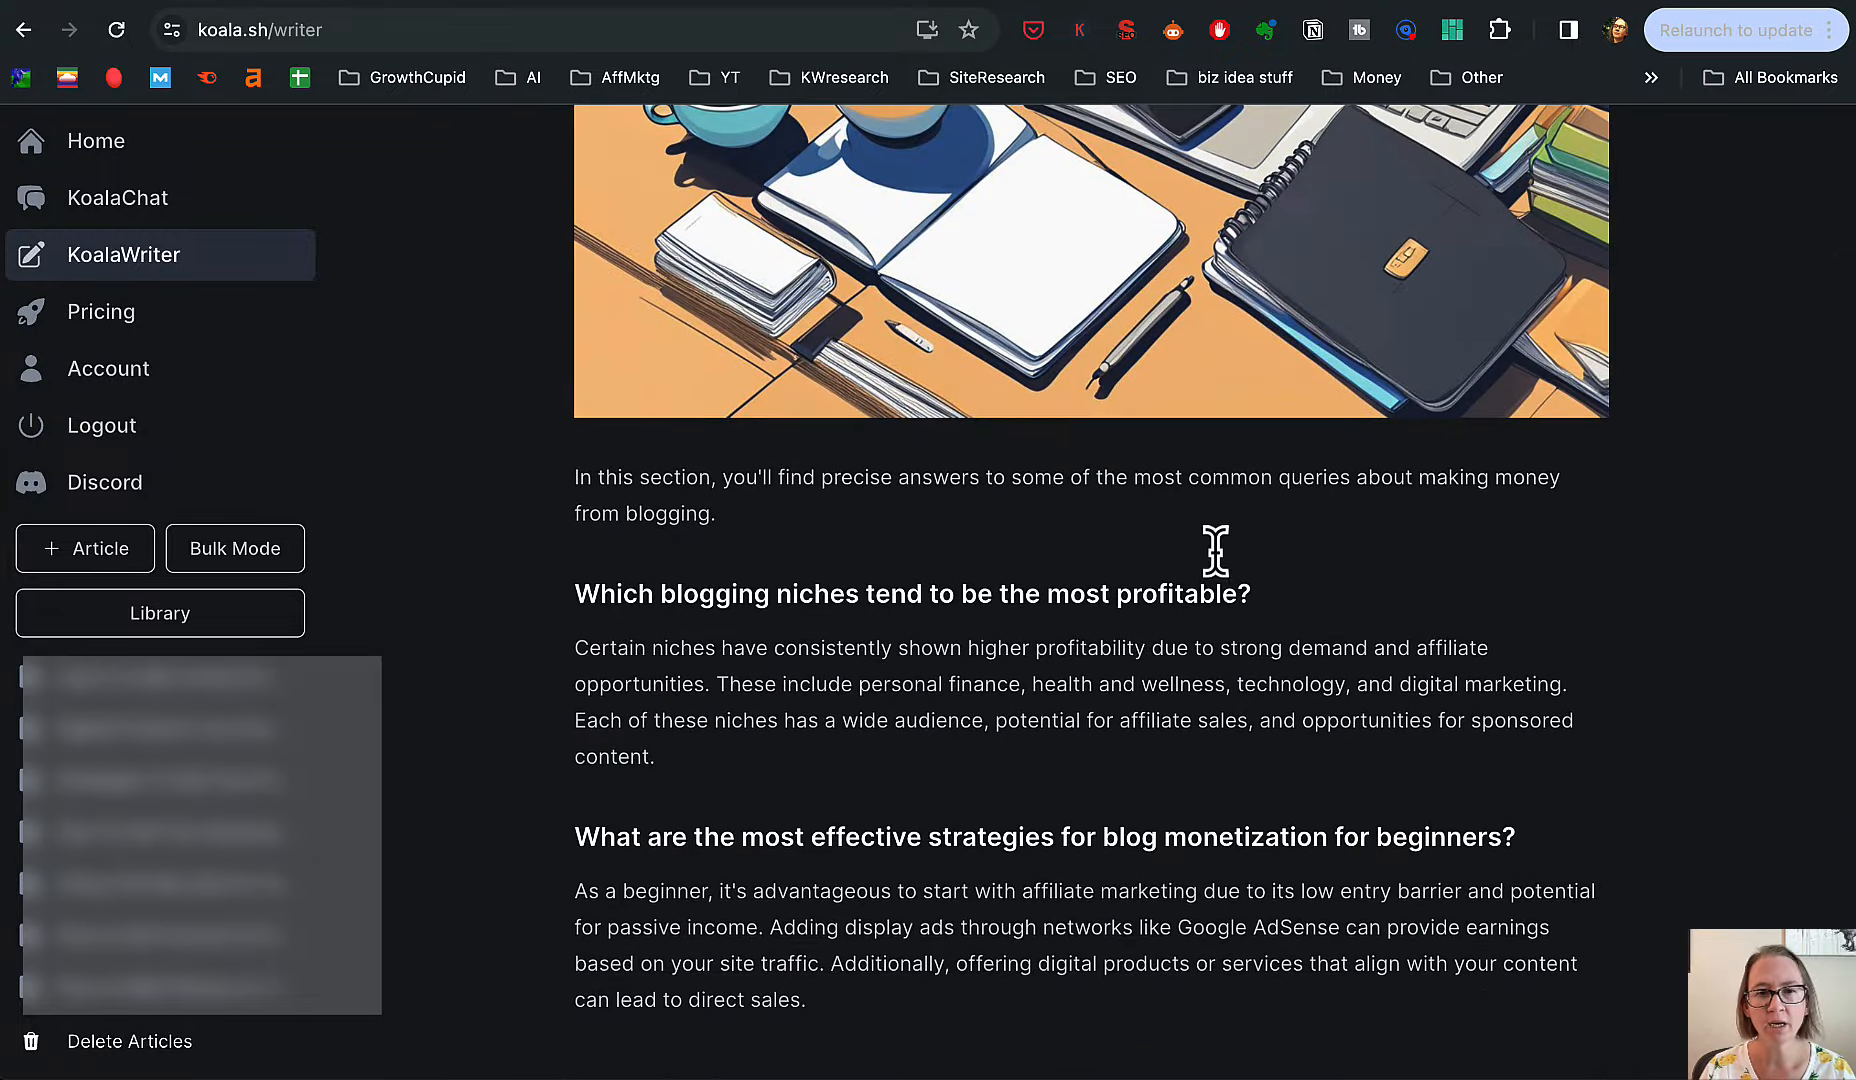
pyautogui.moveTo(842, 1002); pyautogui.dragTo(590, 305)
pyautogui.scroll(20, 704, 530)
pyautogui.scroll(15, 700, 508)
pyautogui.rightClick(591, 308)
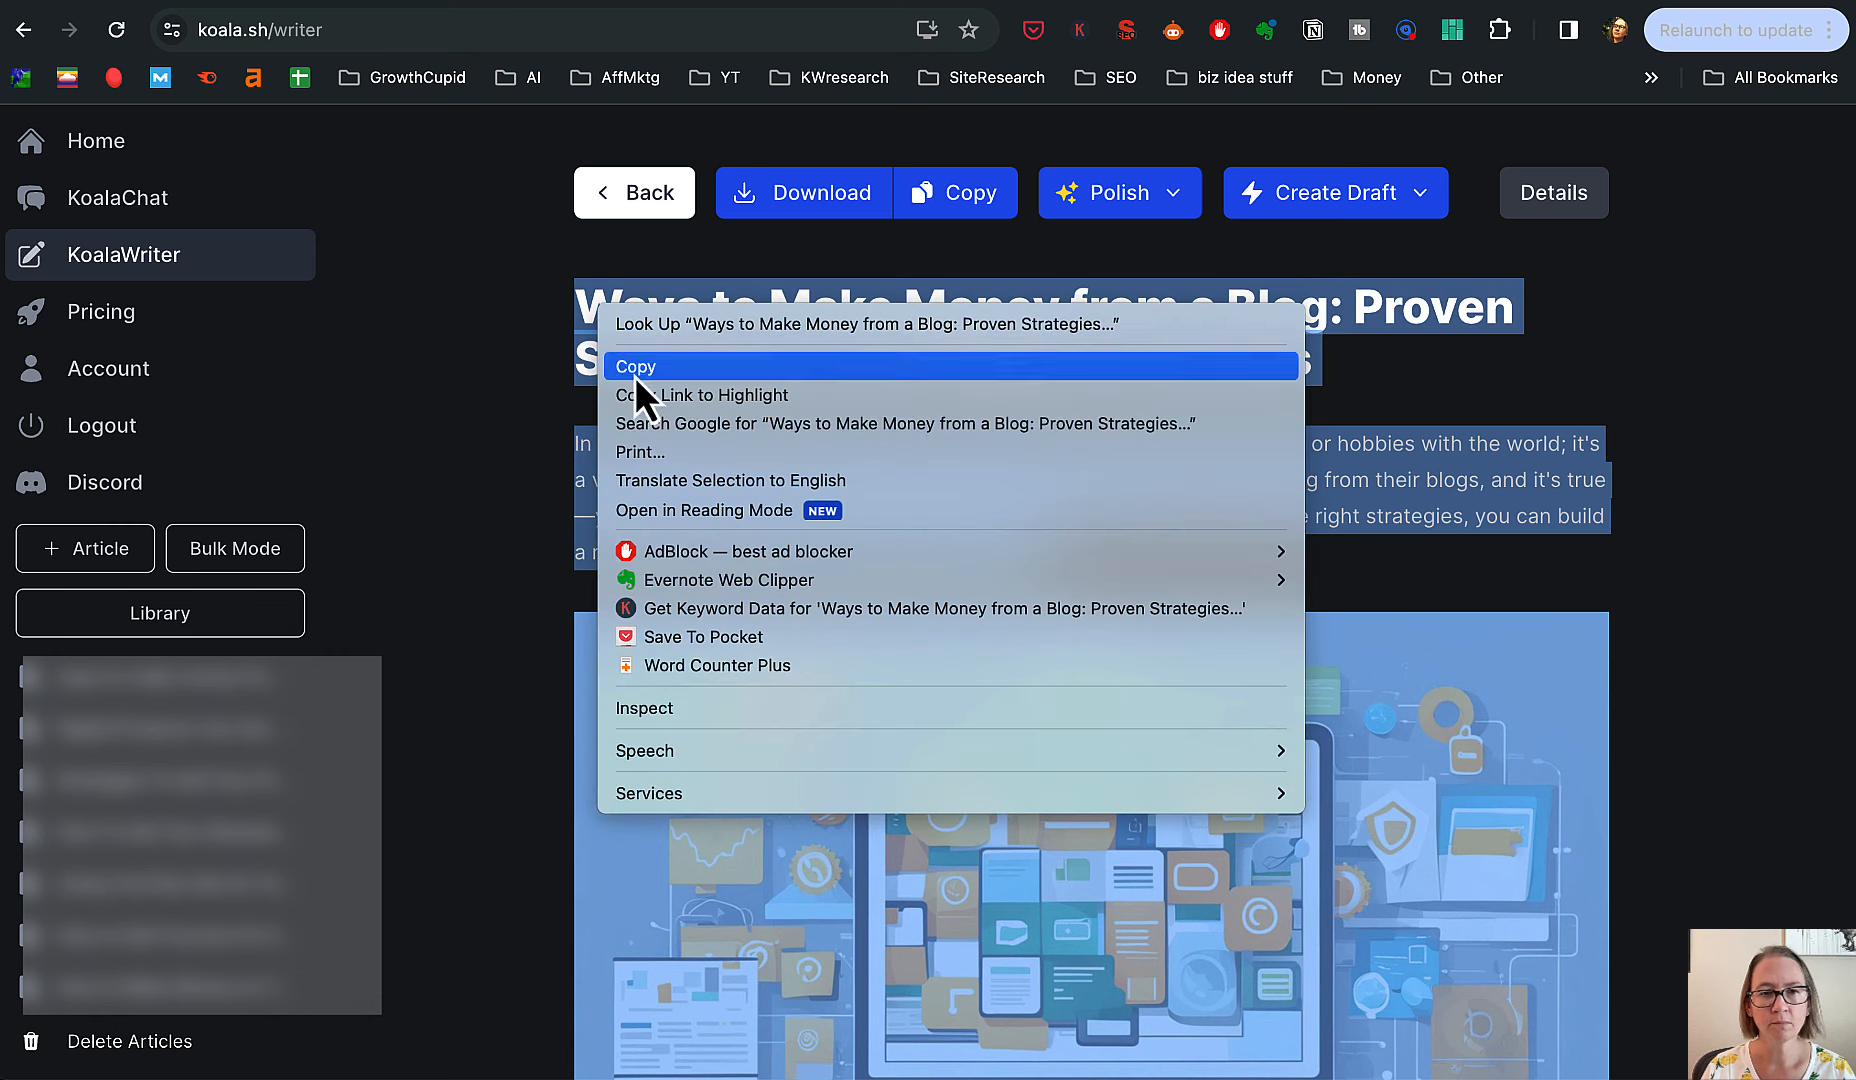
pyautogui.click(777, 661)
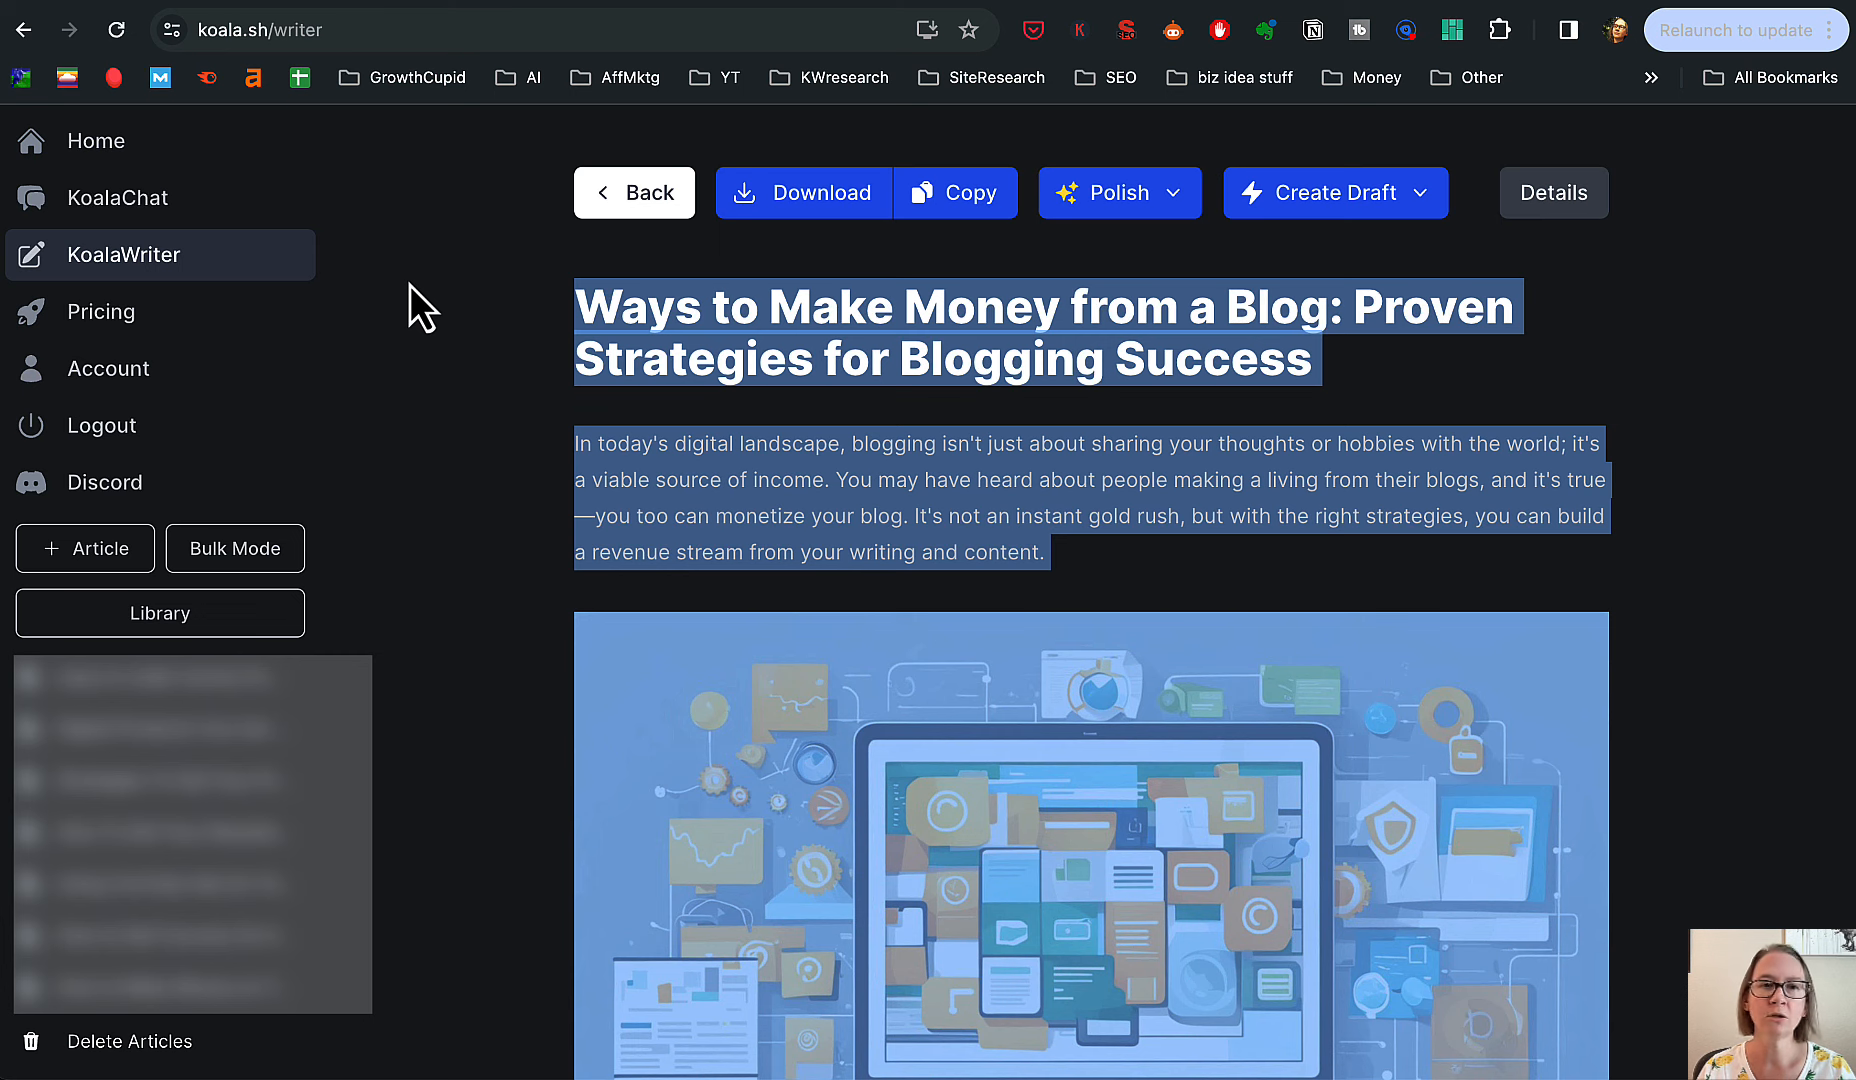
# - Return to the KoalaWriter settings form, set the article type to Amazon Product Roundup and the target keyword to "best electric guitars"
pyautogui.click(602, 196)
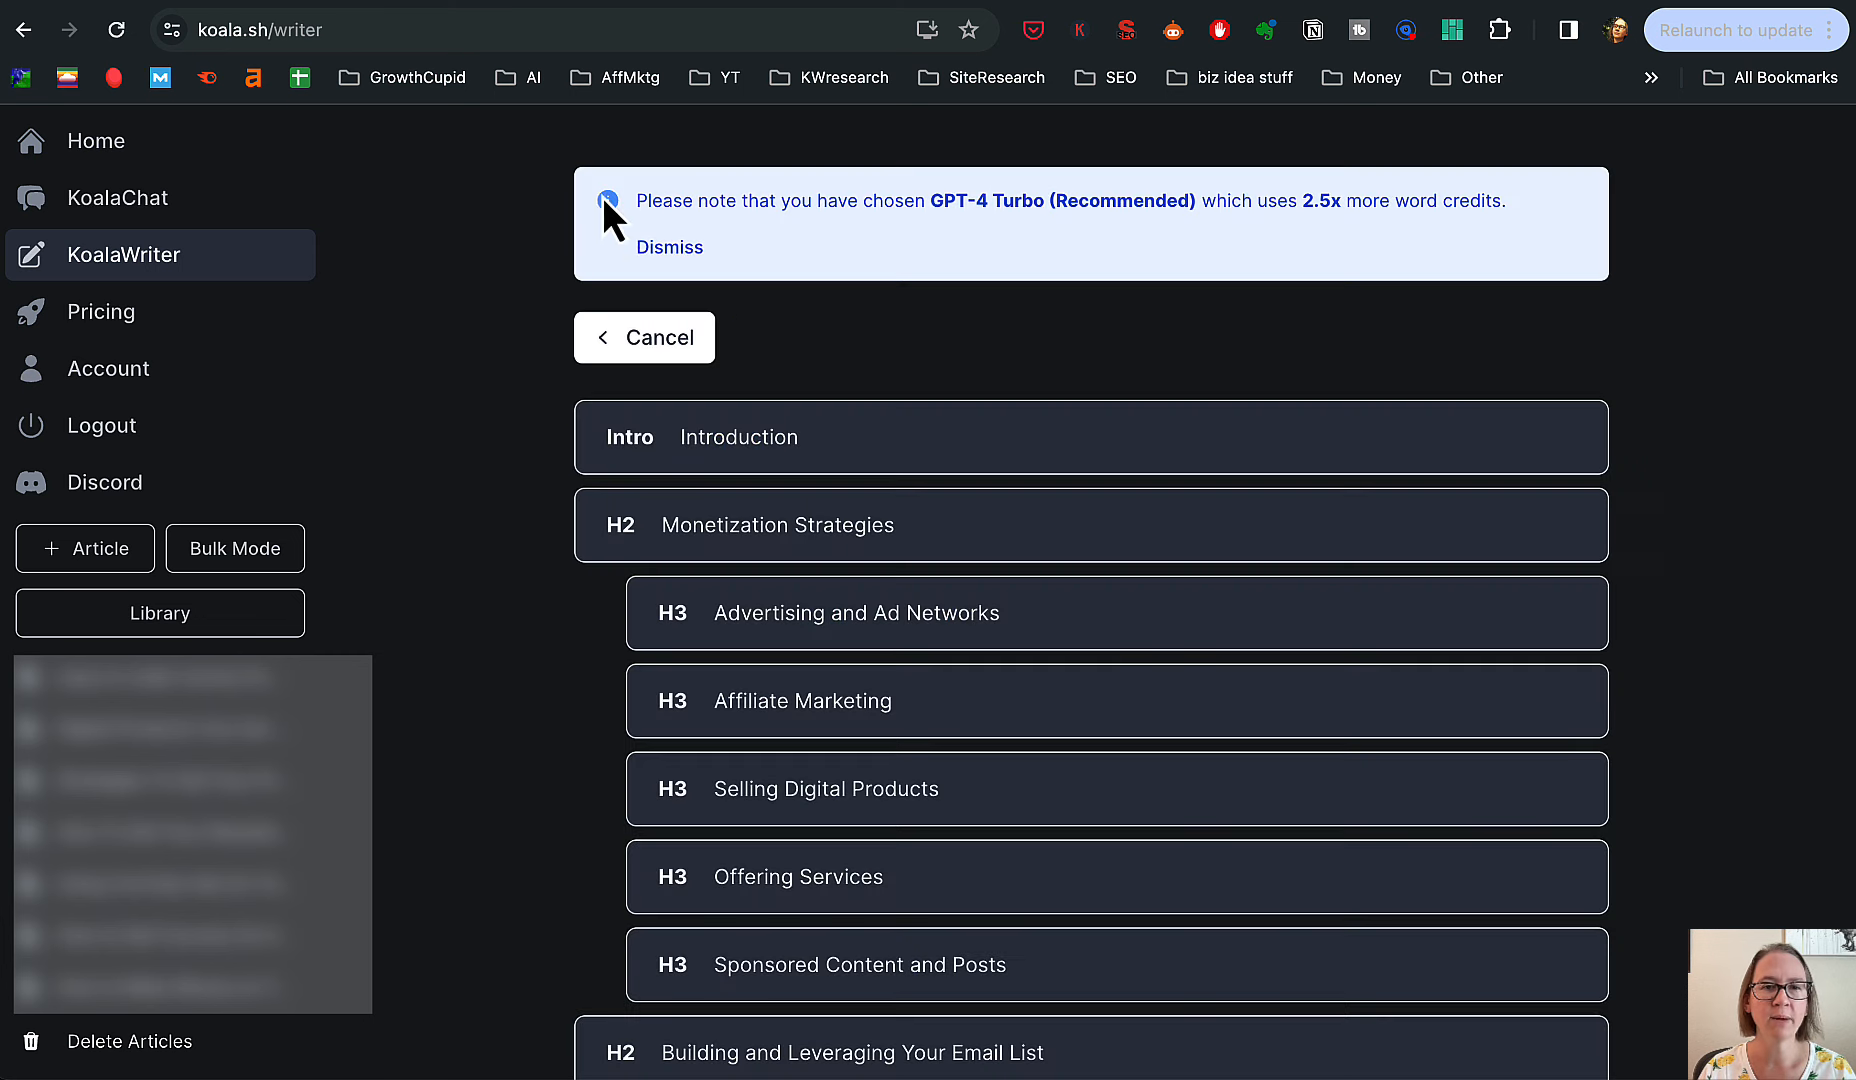
pyautogui.click(645, 340)
pyautogui.scroll(-7, 966, 559)
pyautogui.click(1016, 695)
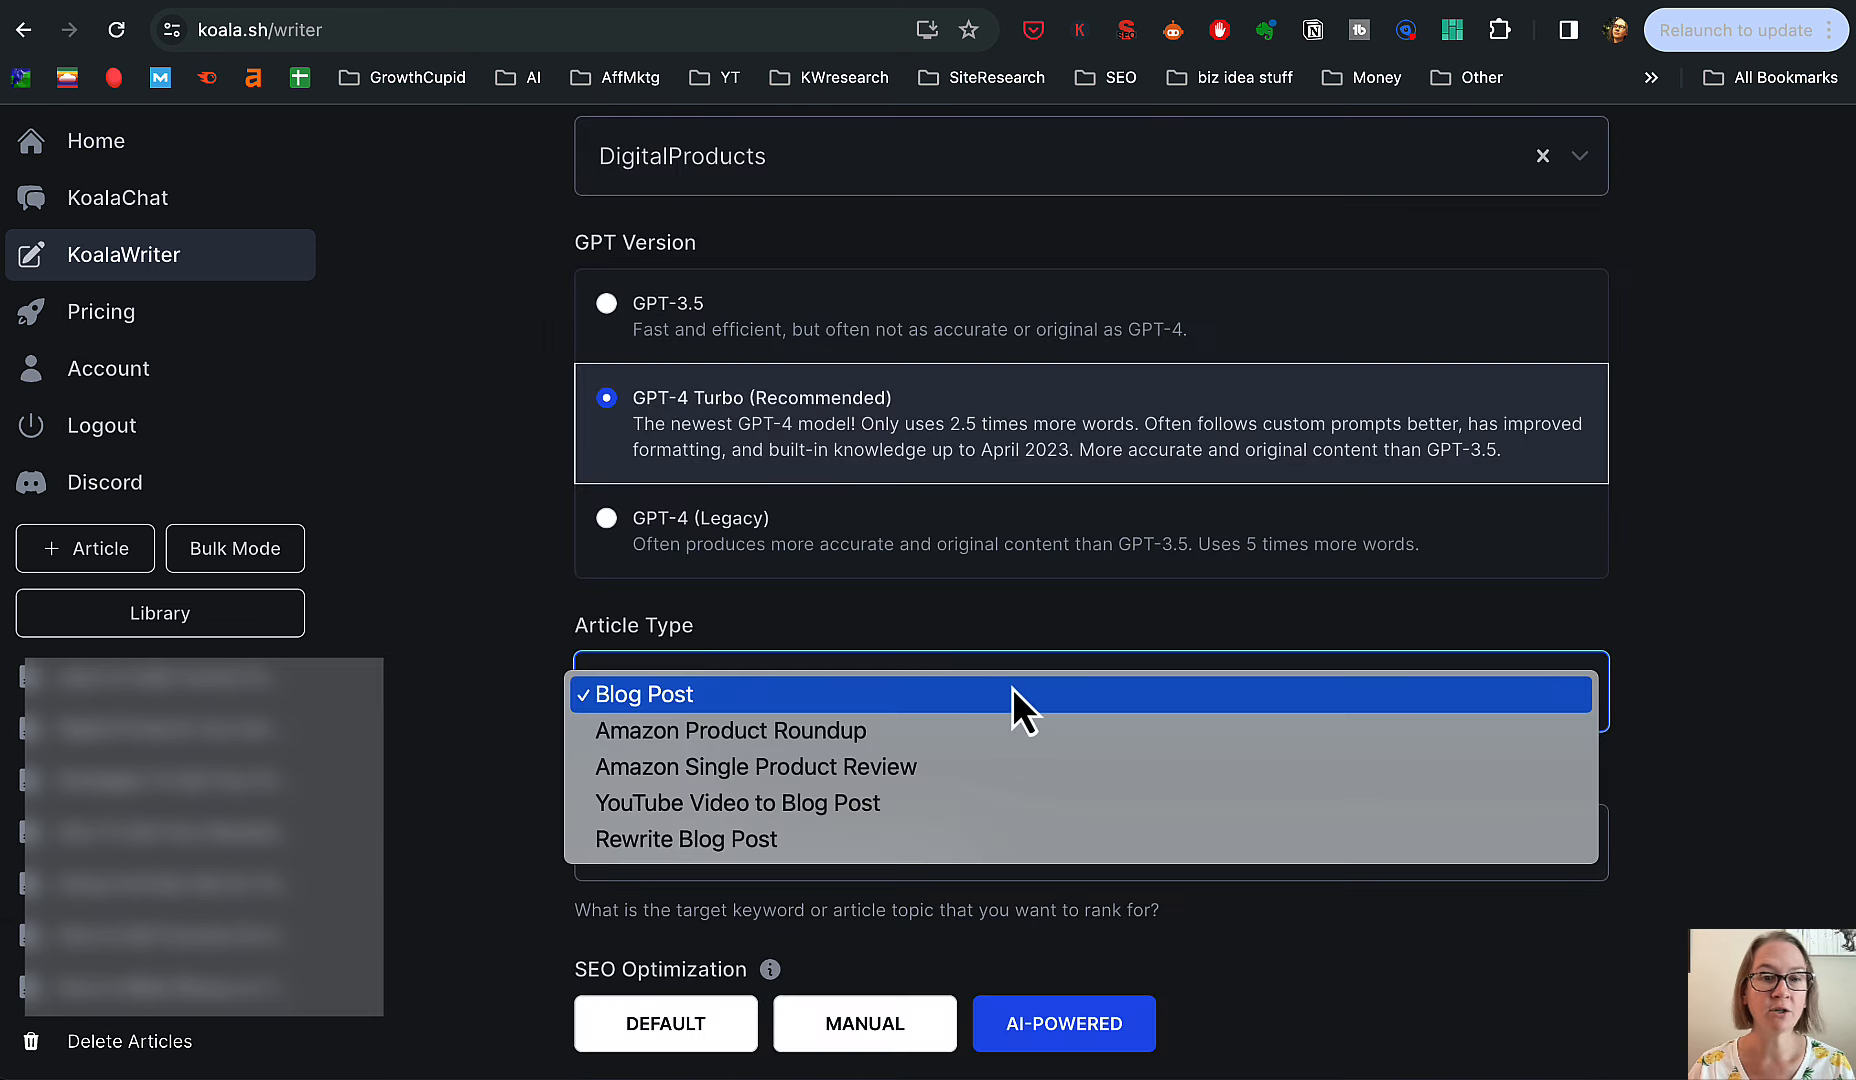
pyautogui.click(958, 730)
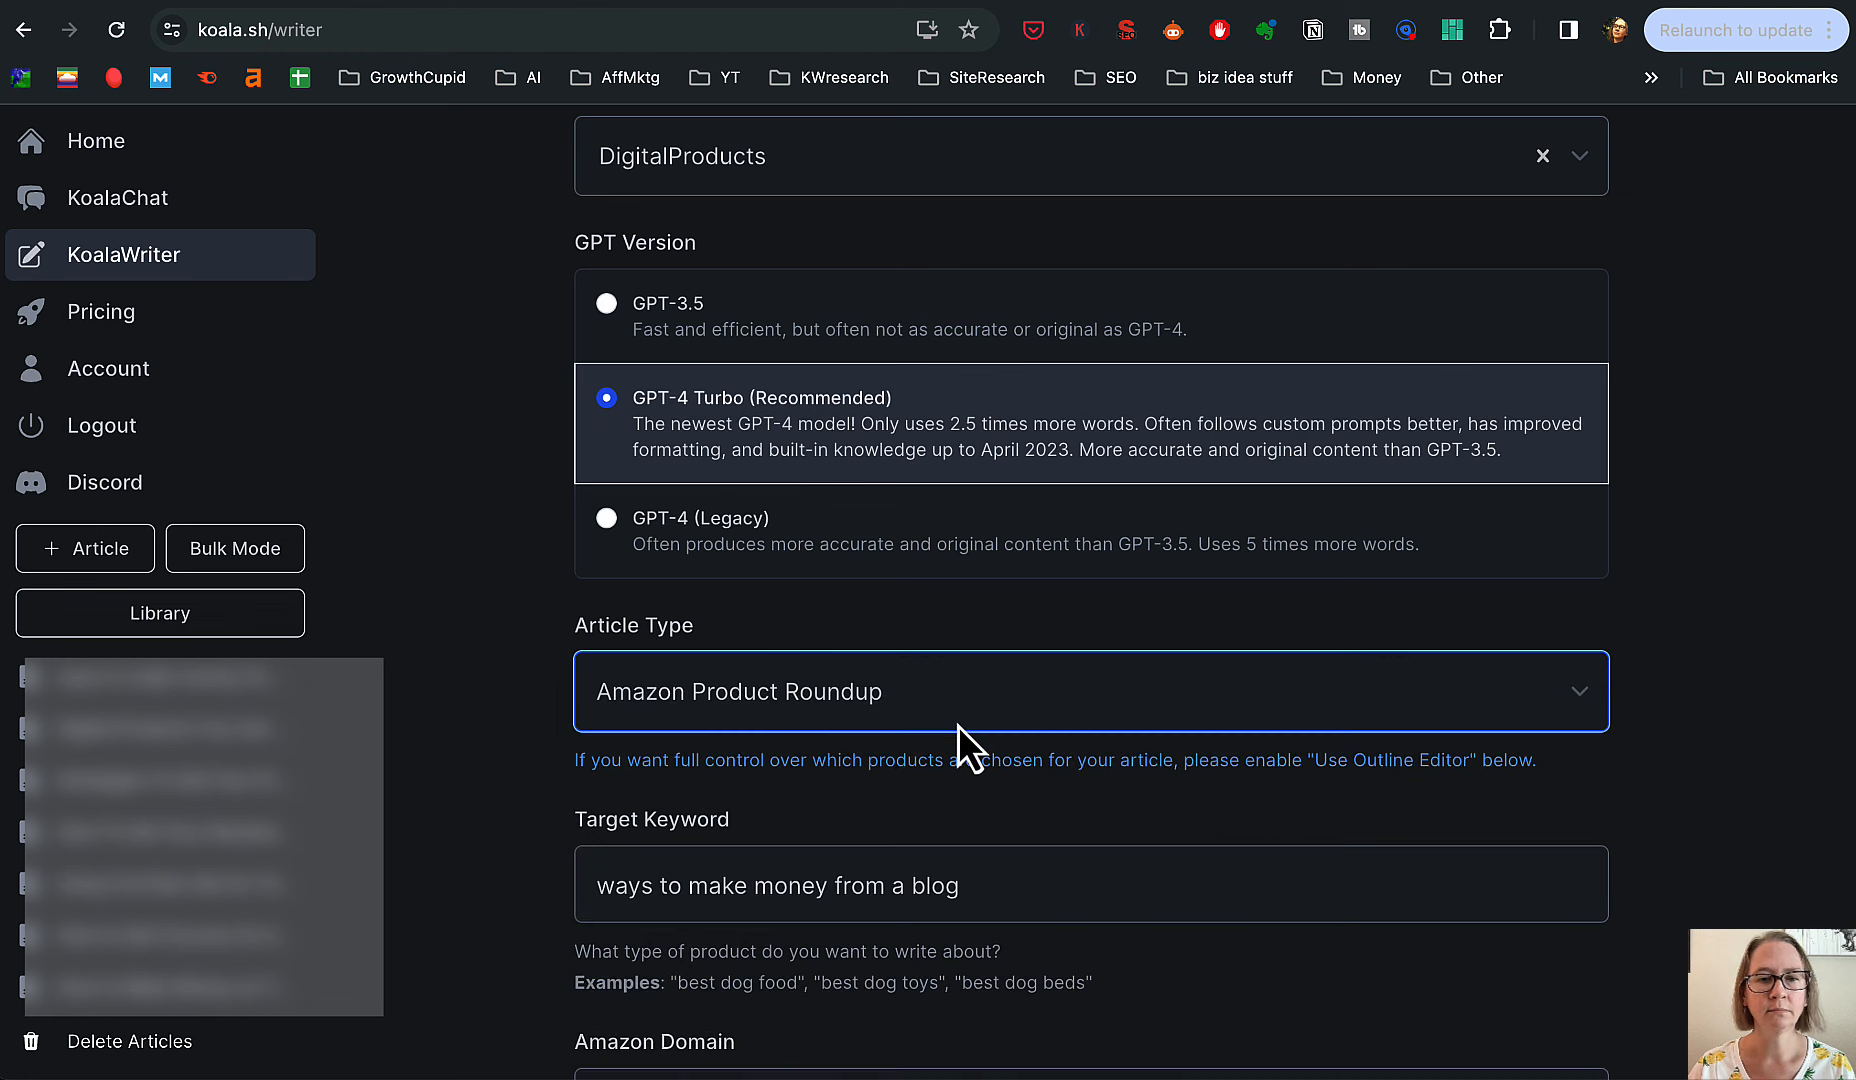
pyautogui.tripleClick(934, 884)
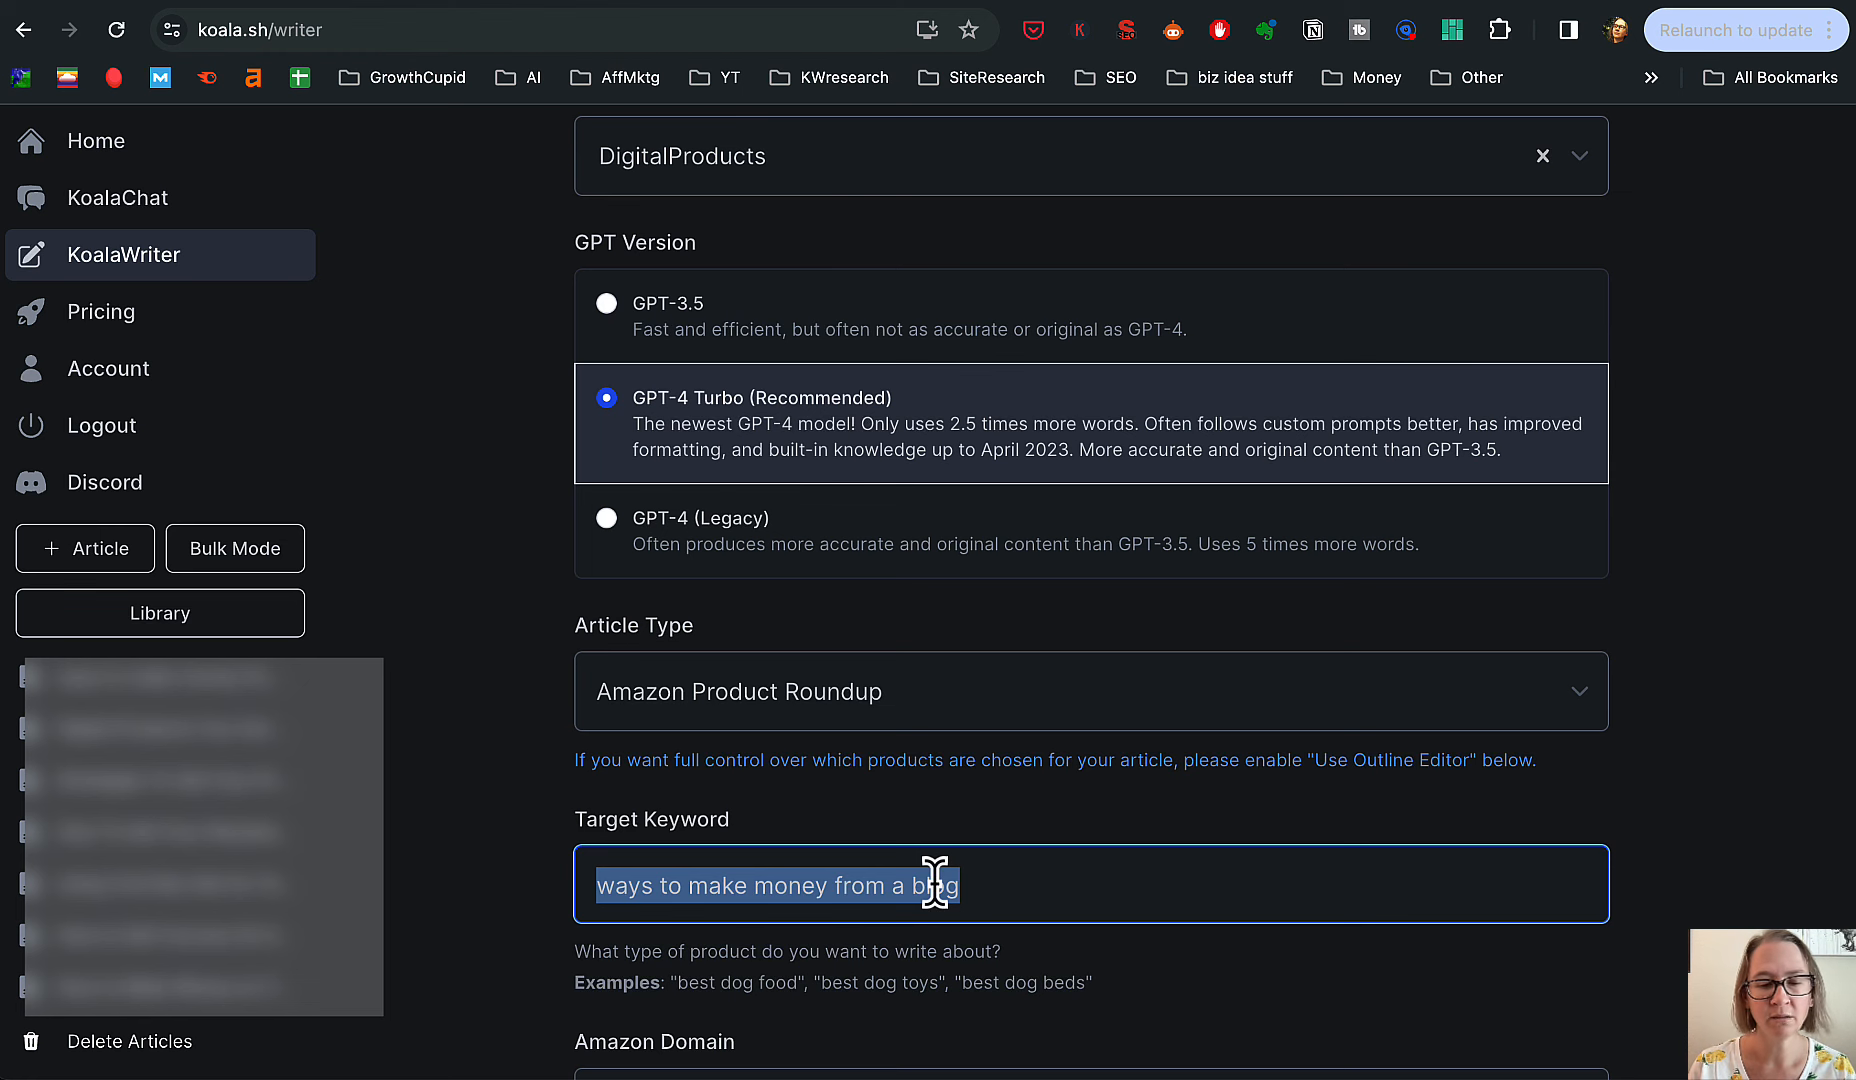
pyautogui.hotkey('ctrl', 'v')
# - Keep amazon.com as the Amazon domain and set the number of products to 3
pyautogui.scroll(-4, 1385, 737)
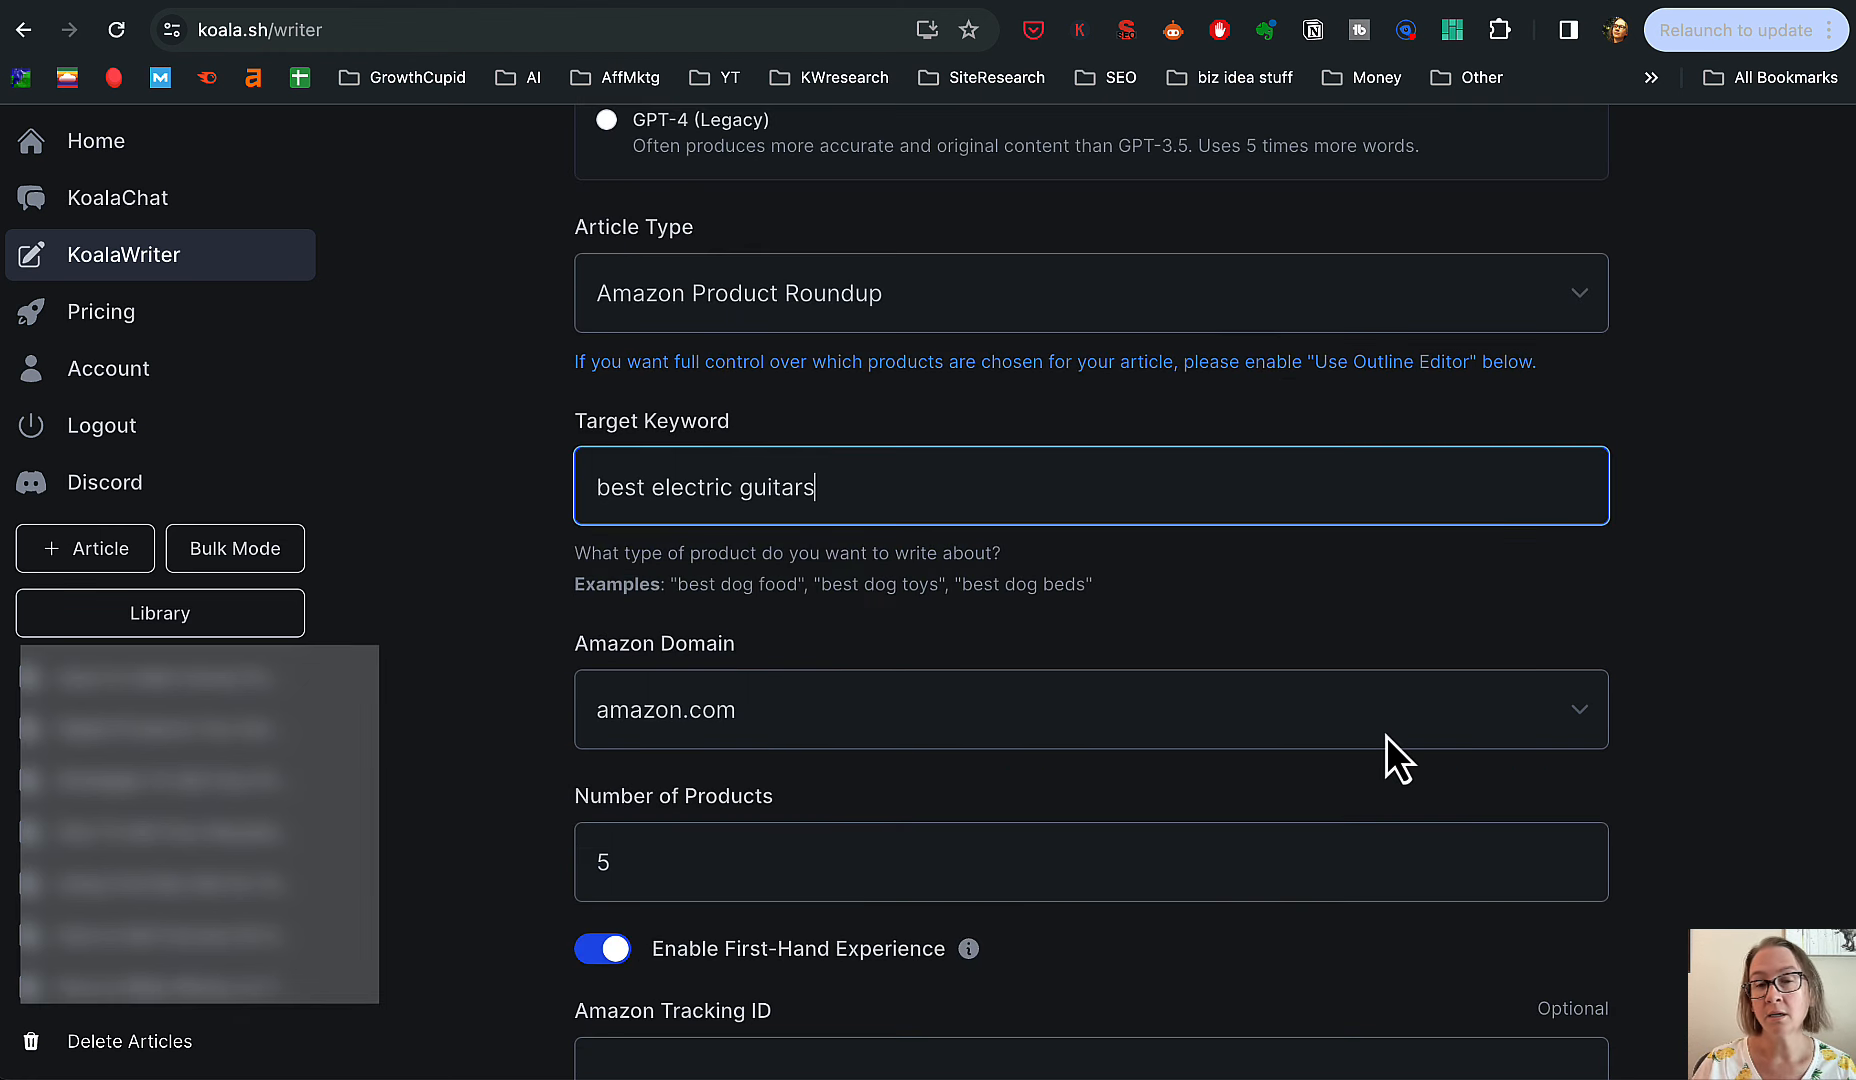
pyautogui.click(1588, 716)
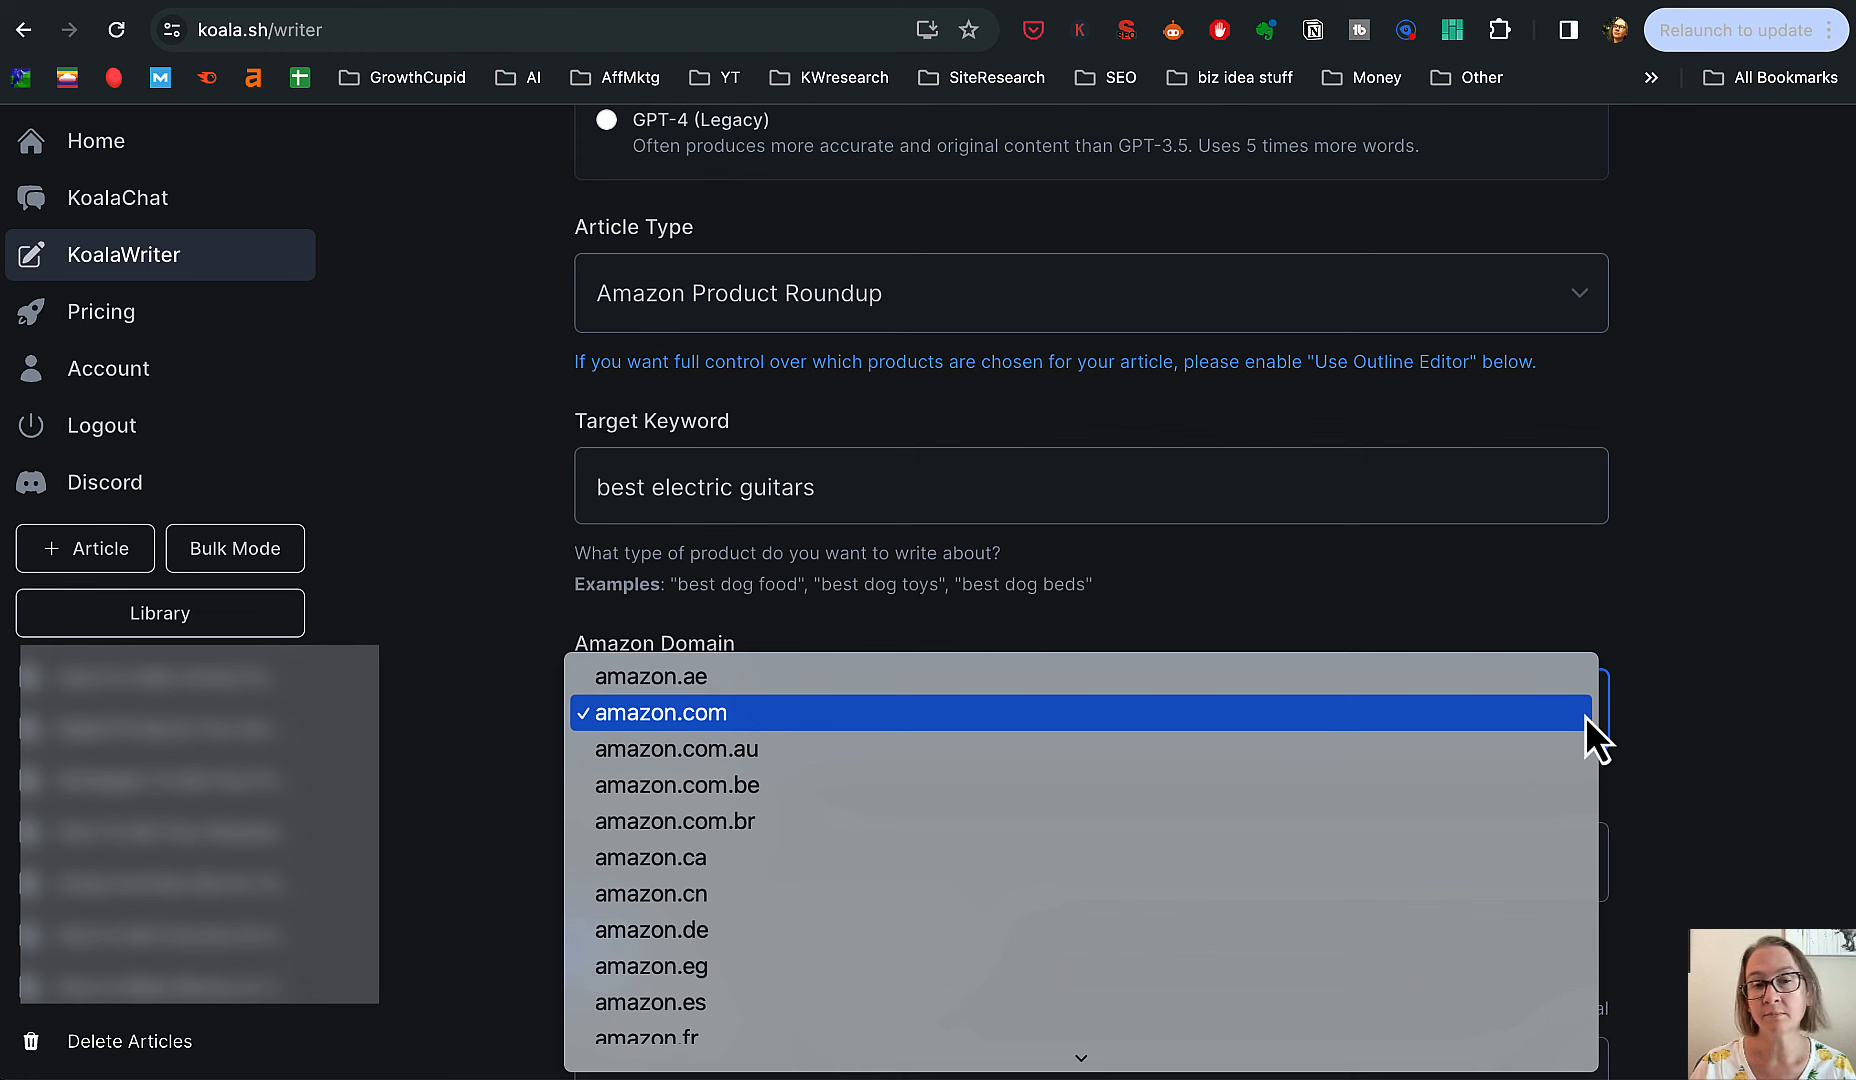
pyautogui.click(1686, 694)
pyautogui.scroll(-2, 1686, 694)
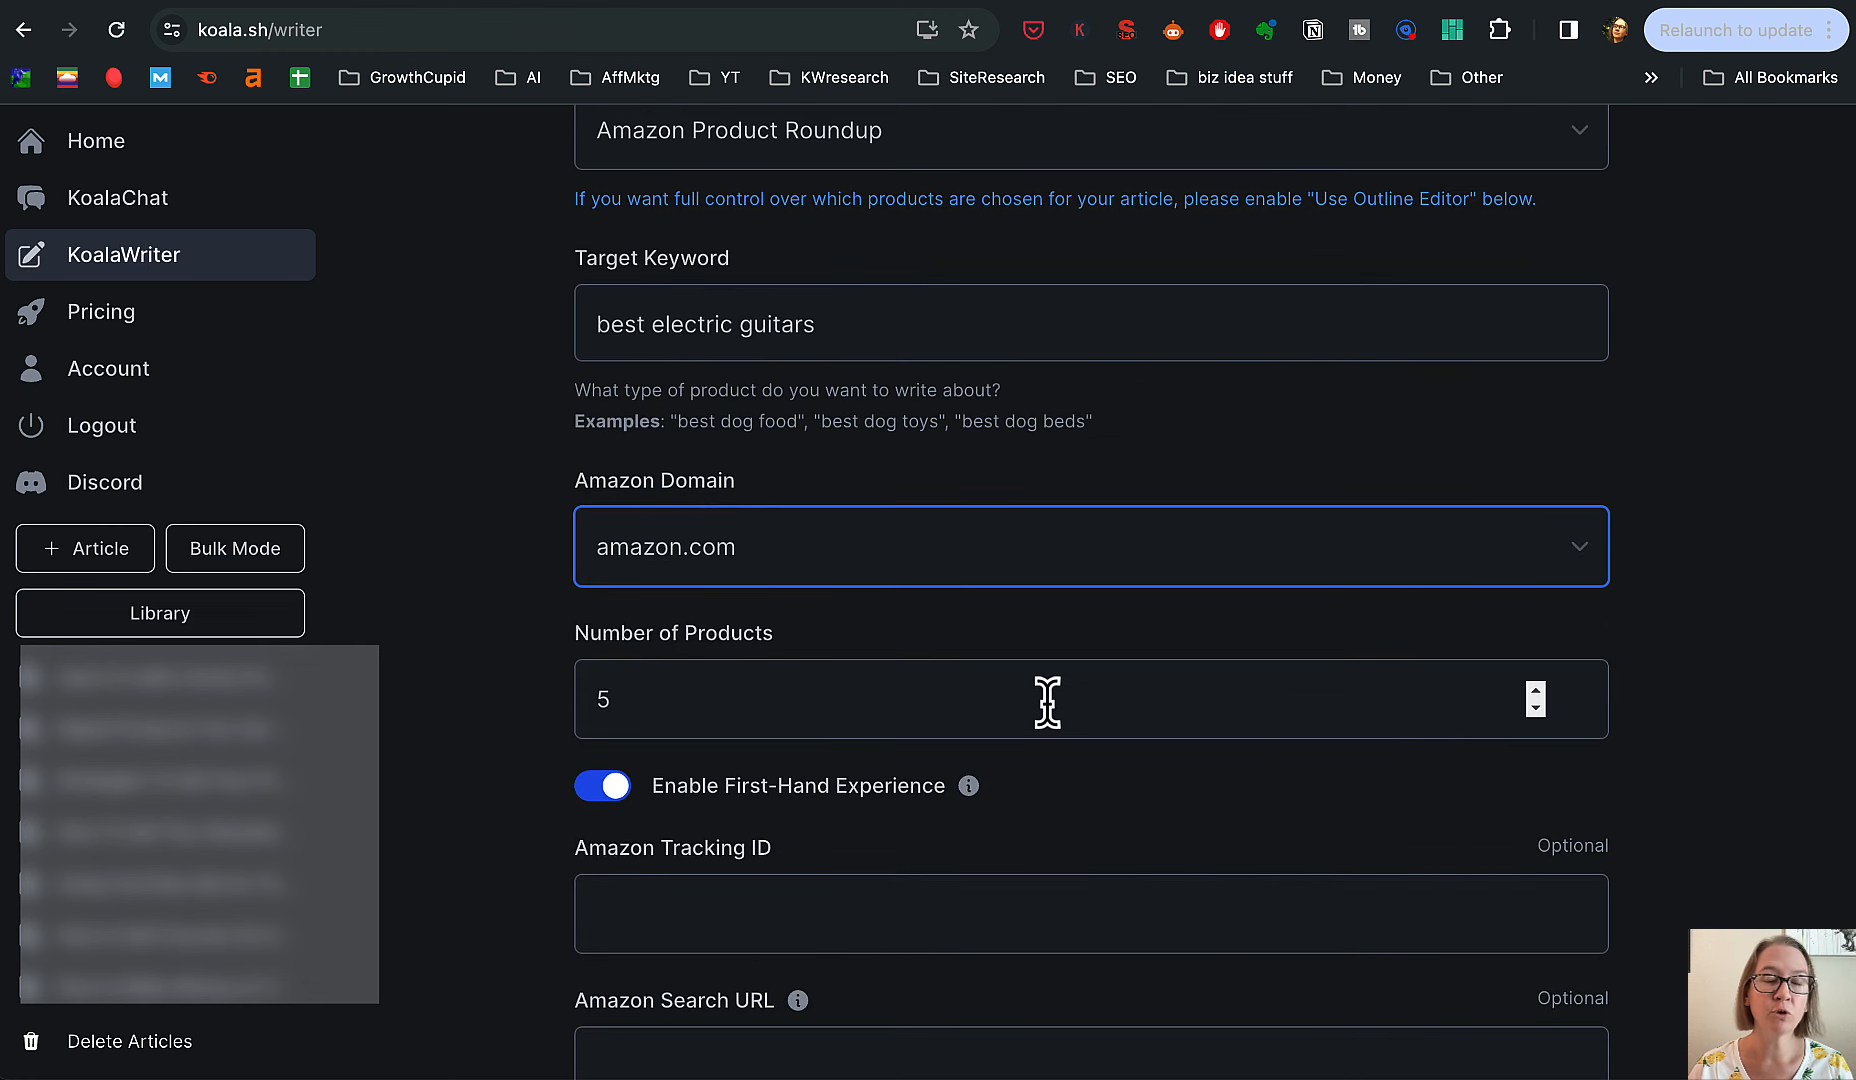
pyautogui.doubleClick(1536, 710)
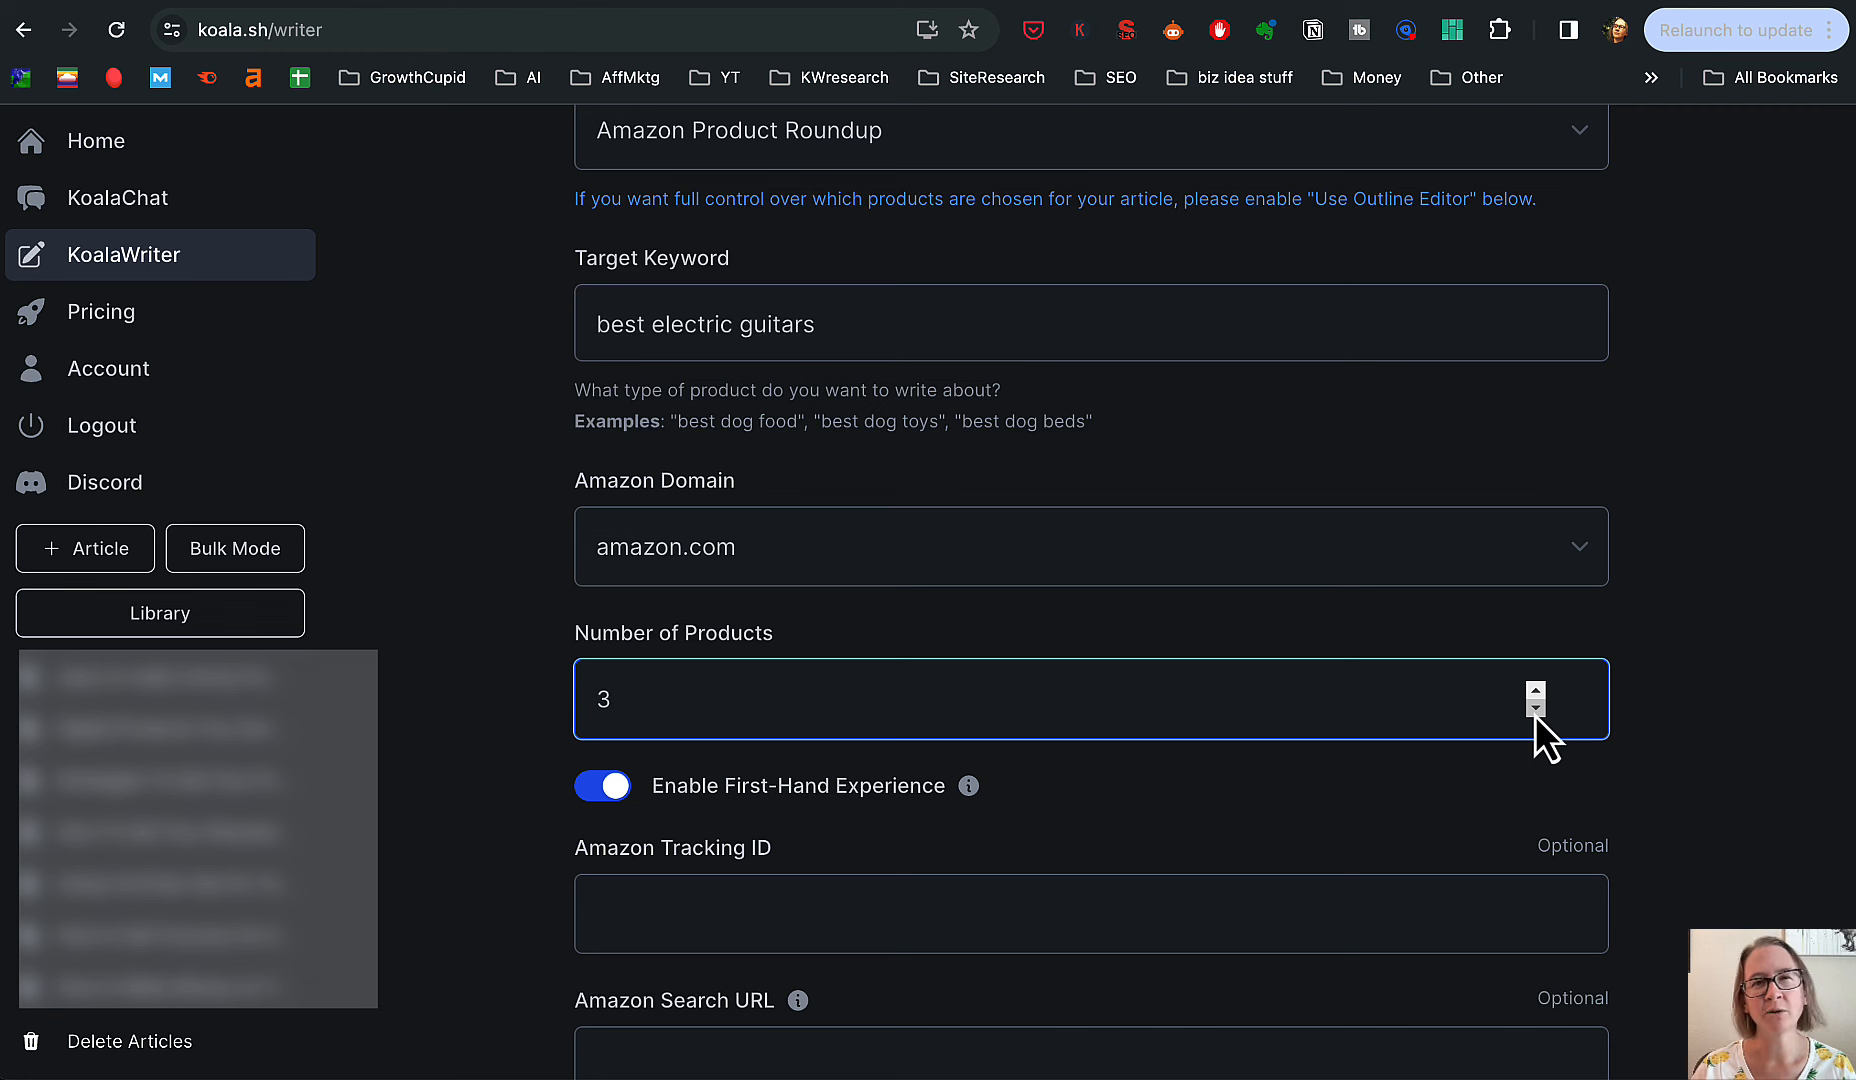
# - Fill in the Amazon tracking ID and set the roundup's tone of voice to Casual
pyautogui.scroll(-1, 1201, 764)
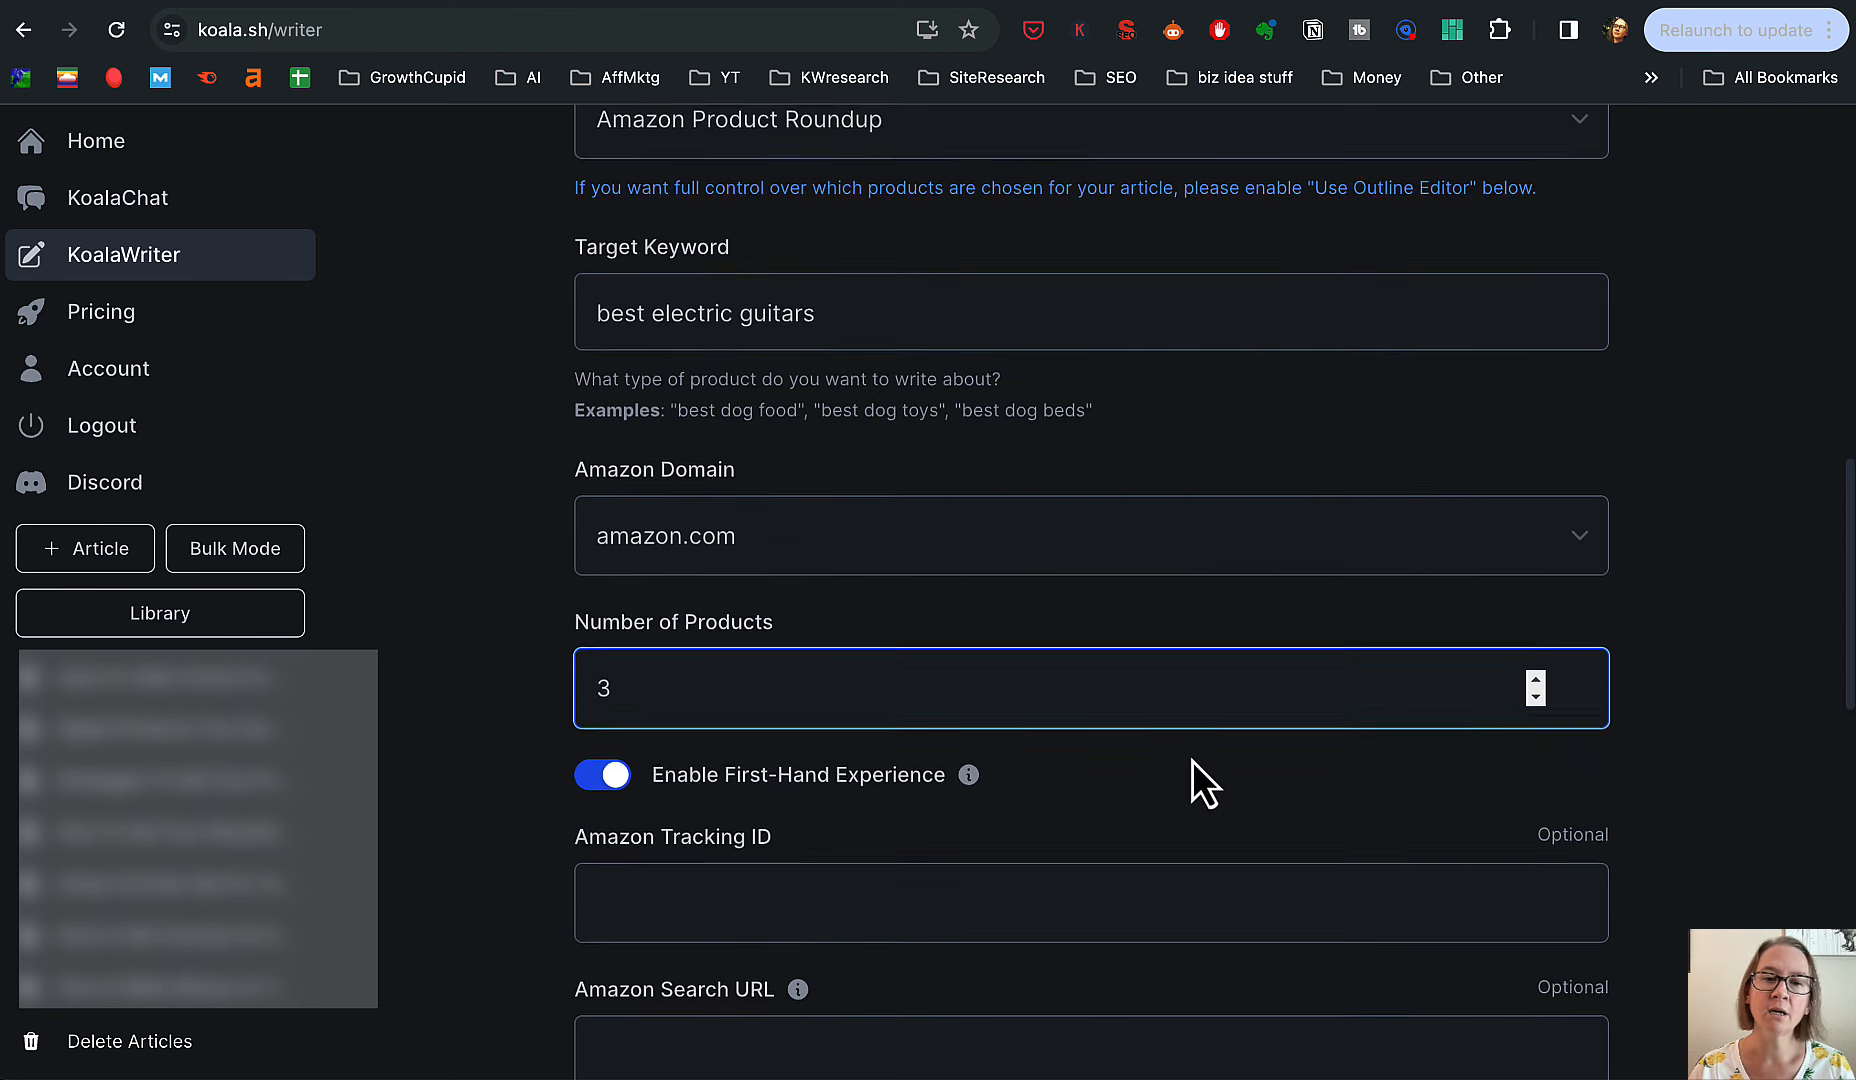
pyautogui.scroll(-3, 1192, 770)
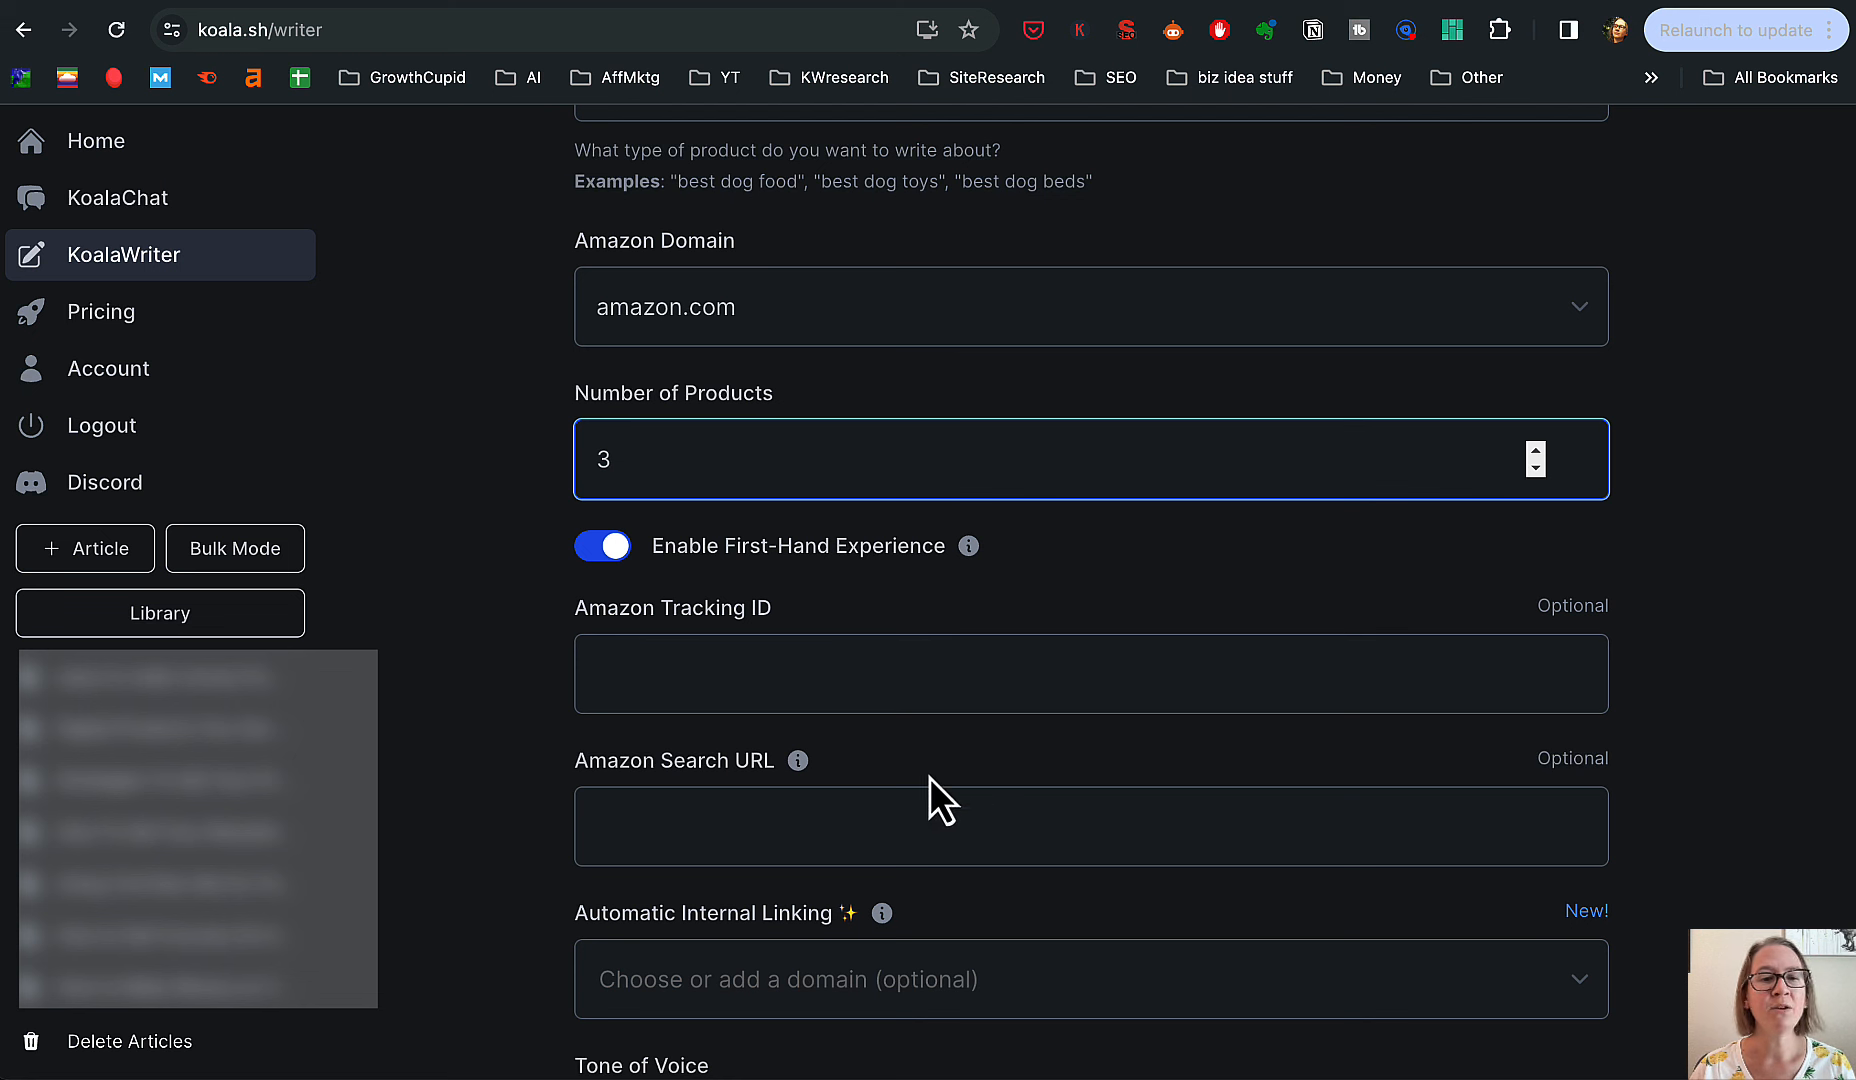
pyautogui.moveTo(799, 762)
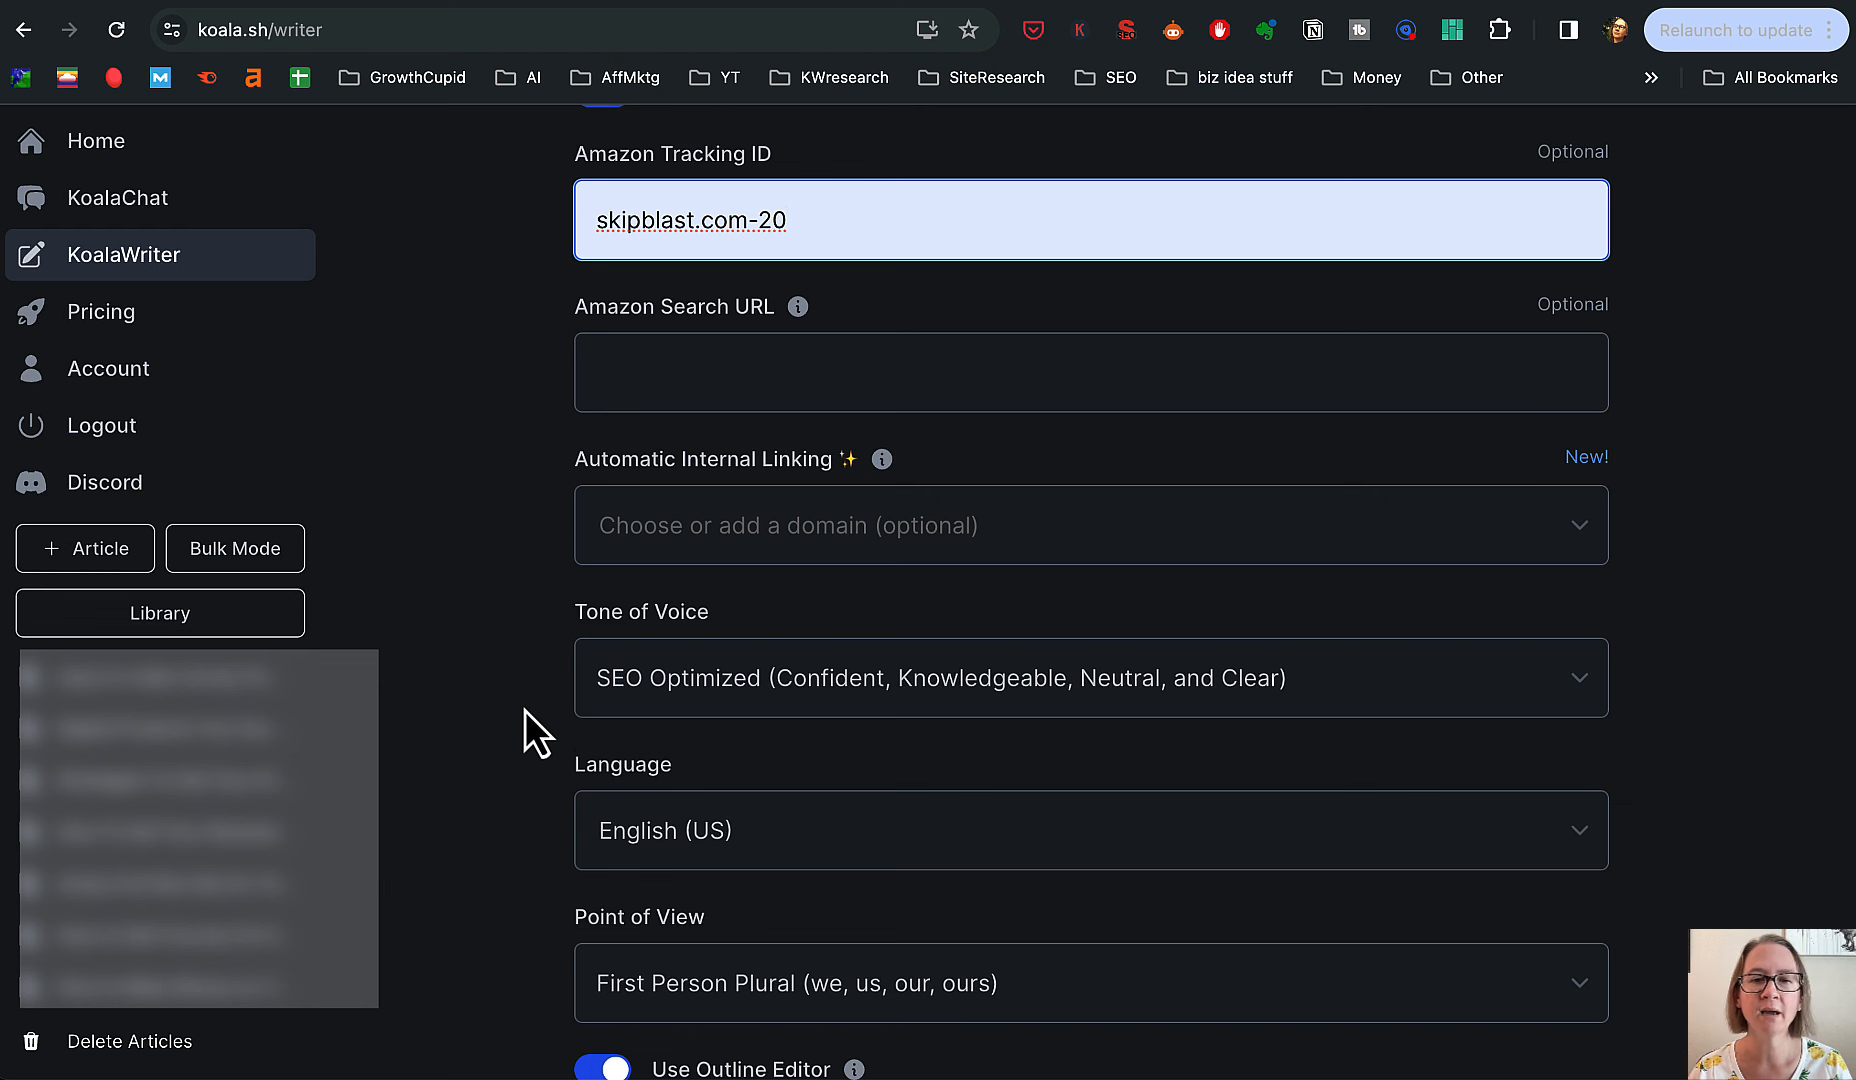
pyautogui.scroll(-3, 547, 700)
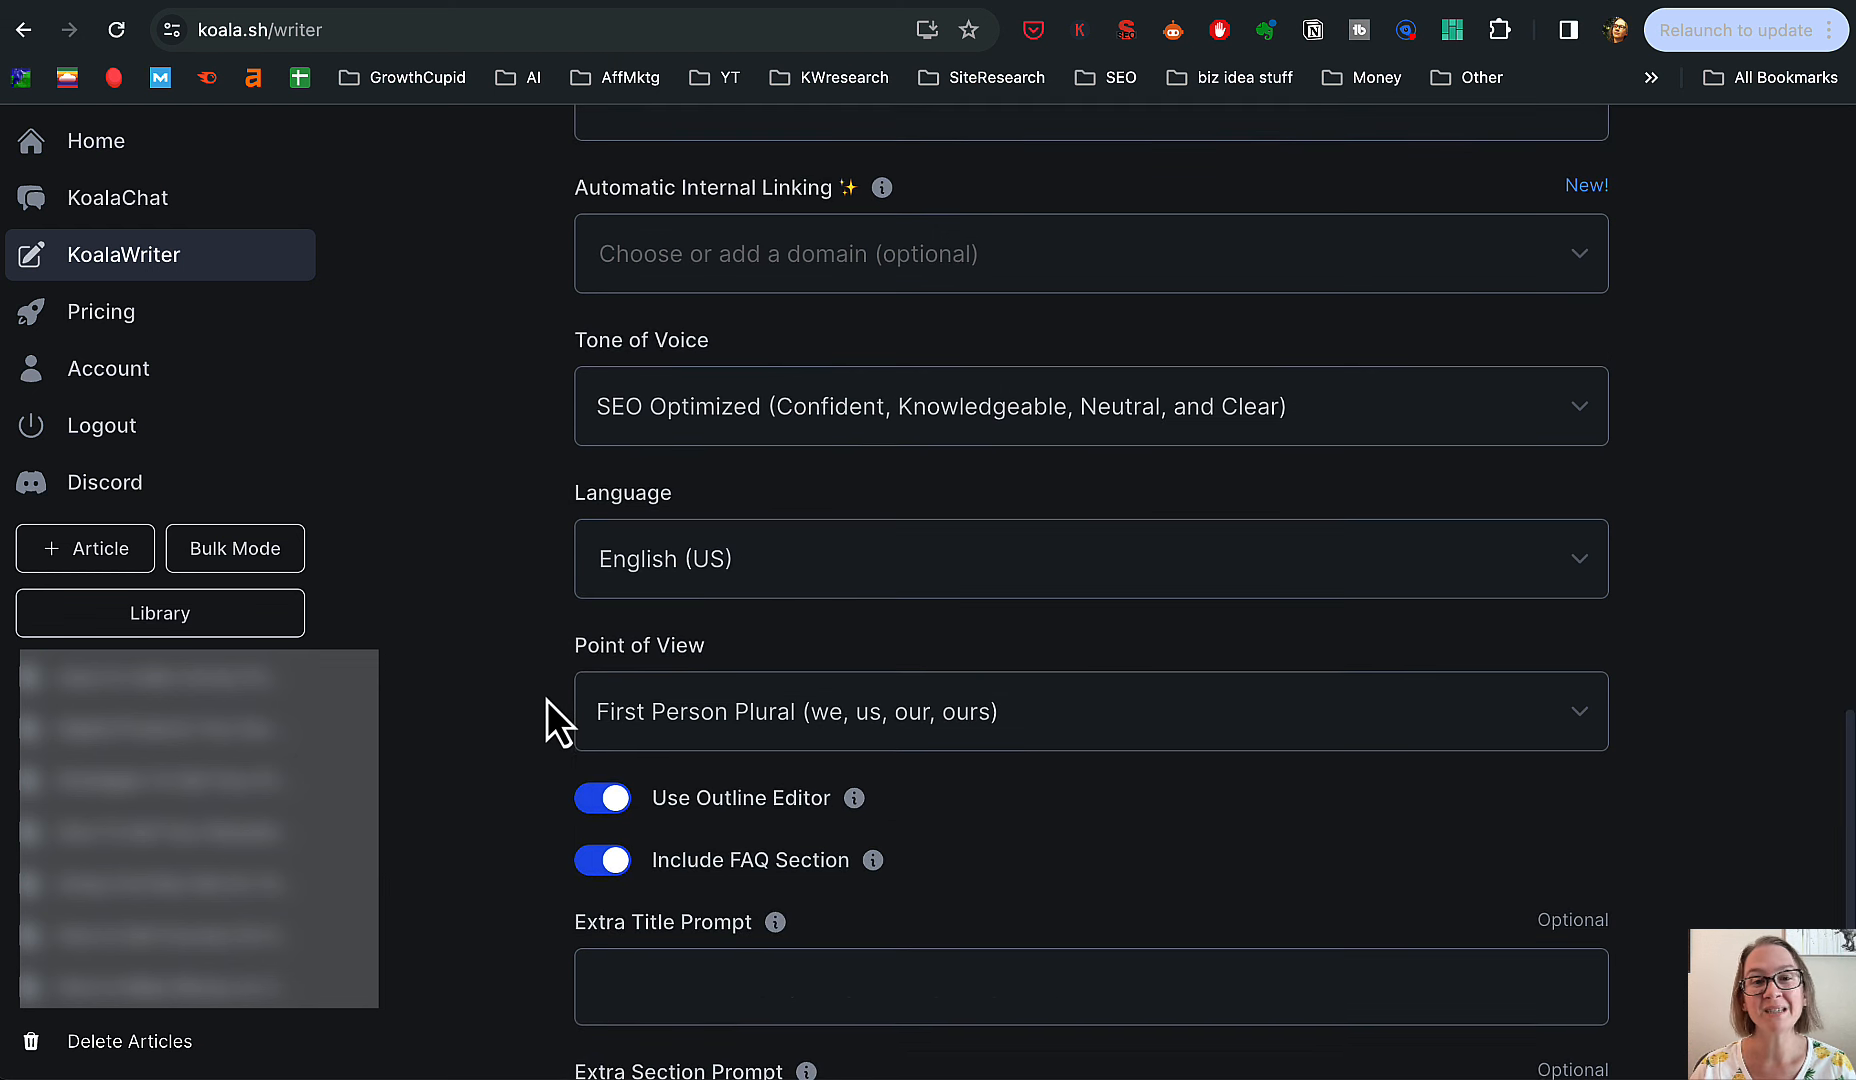
pyautogui.click(1578, 410)
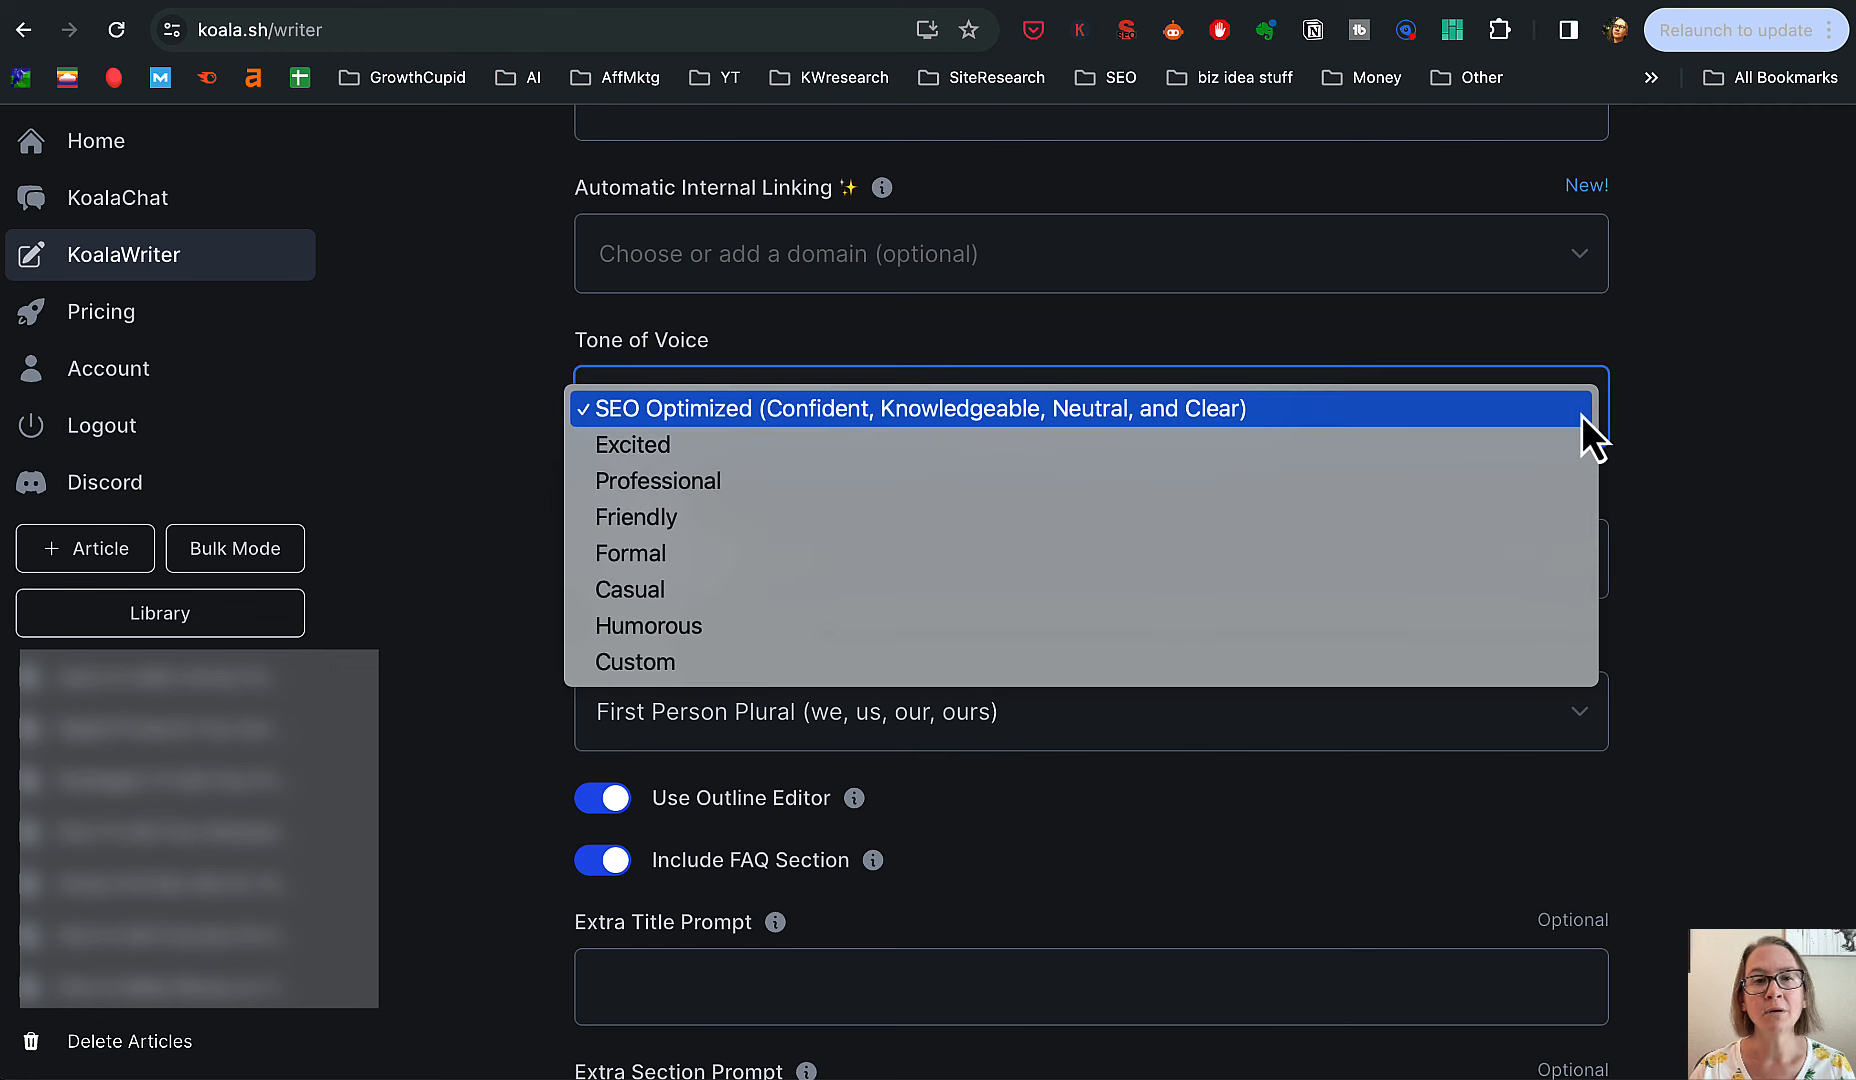
pyautogui.click(820, 590)
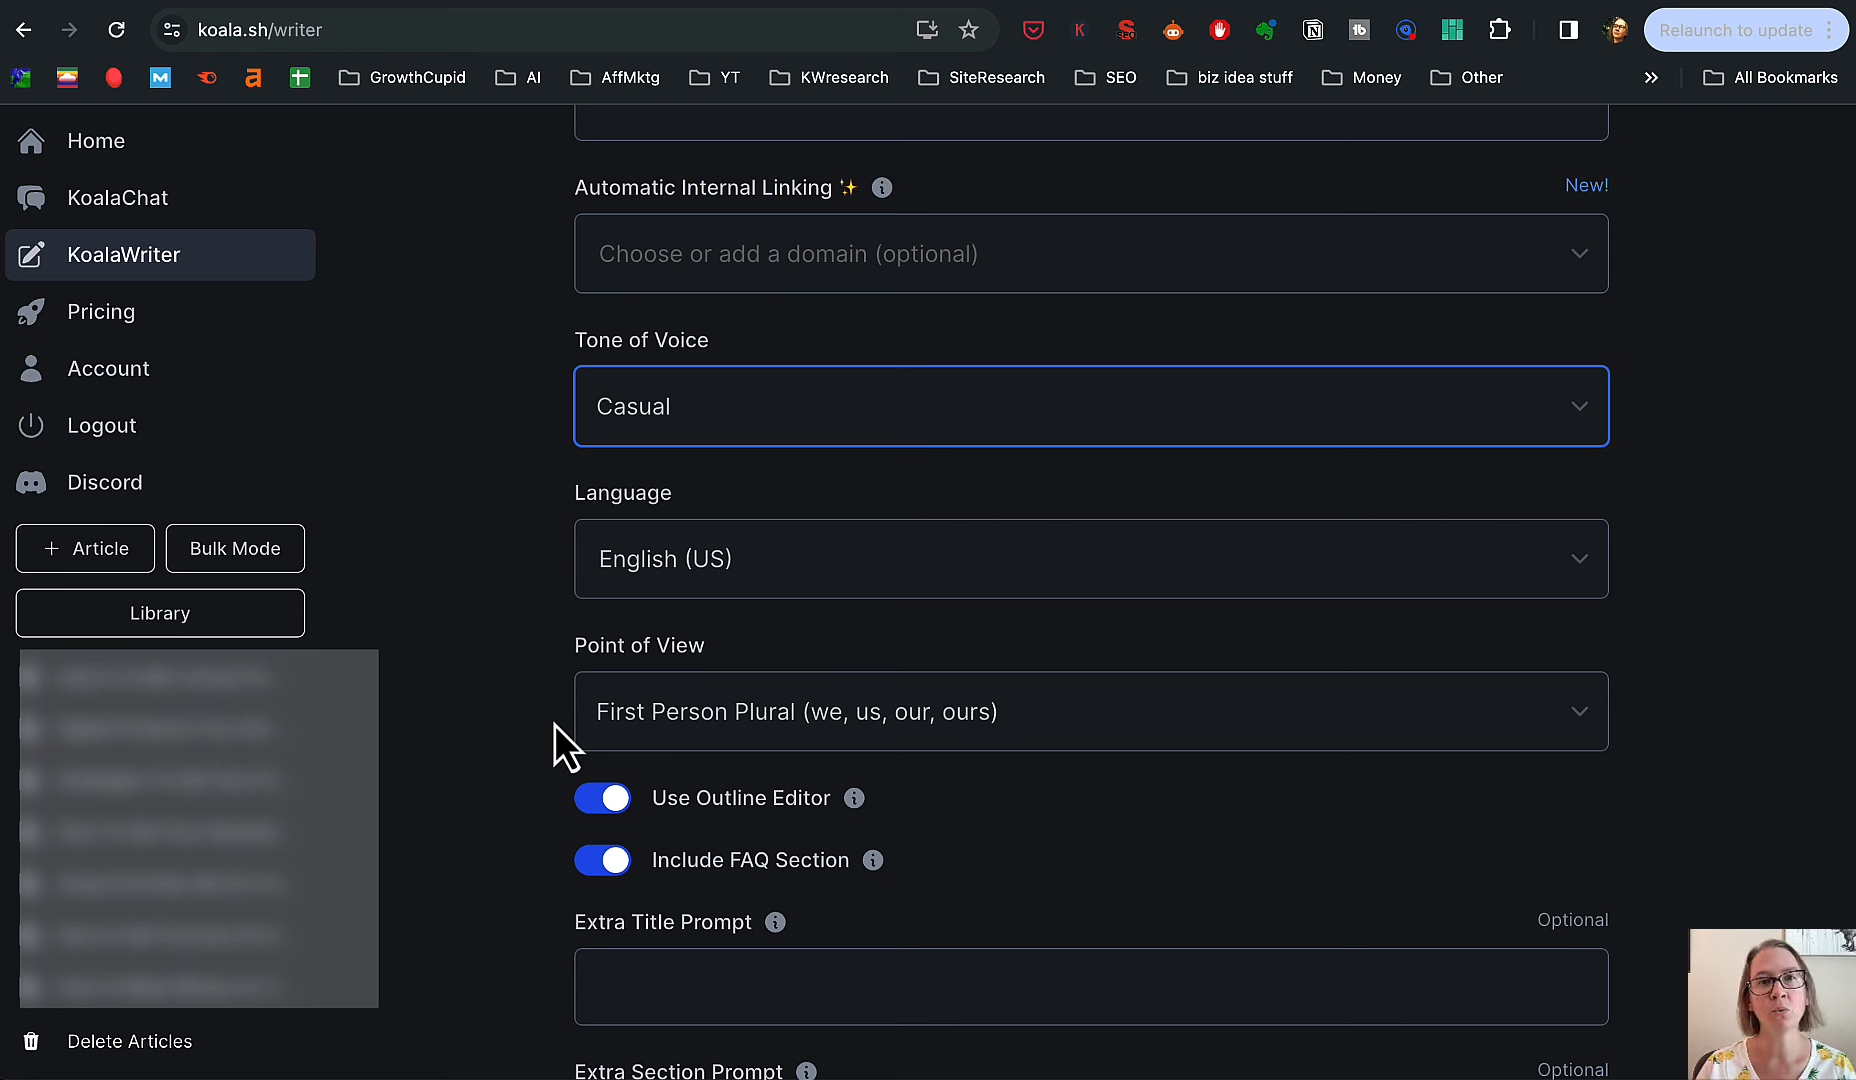
# - Review the remaining roundup settings and exclude the FAQ section
pyautogui.scroll(4, 555, 697)
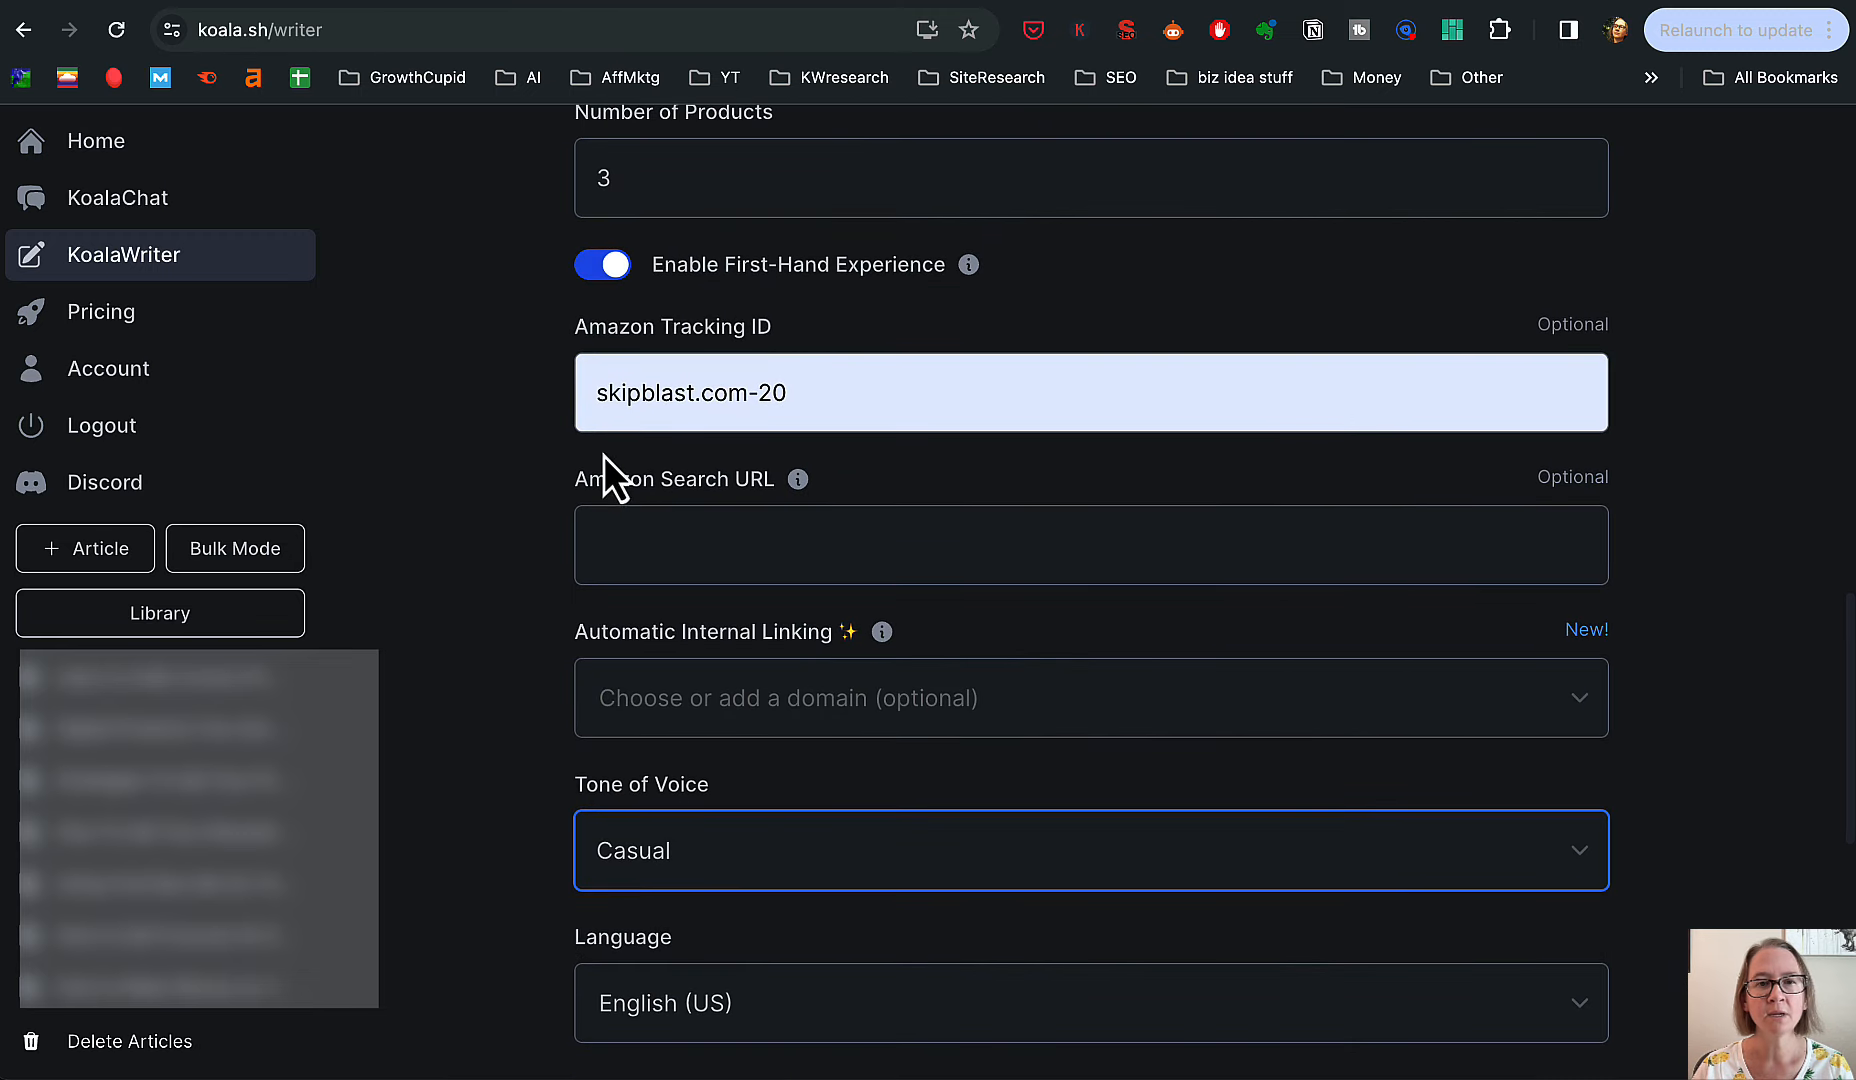
pyautogui.scroll(-3, 571, 796)
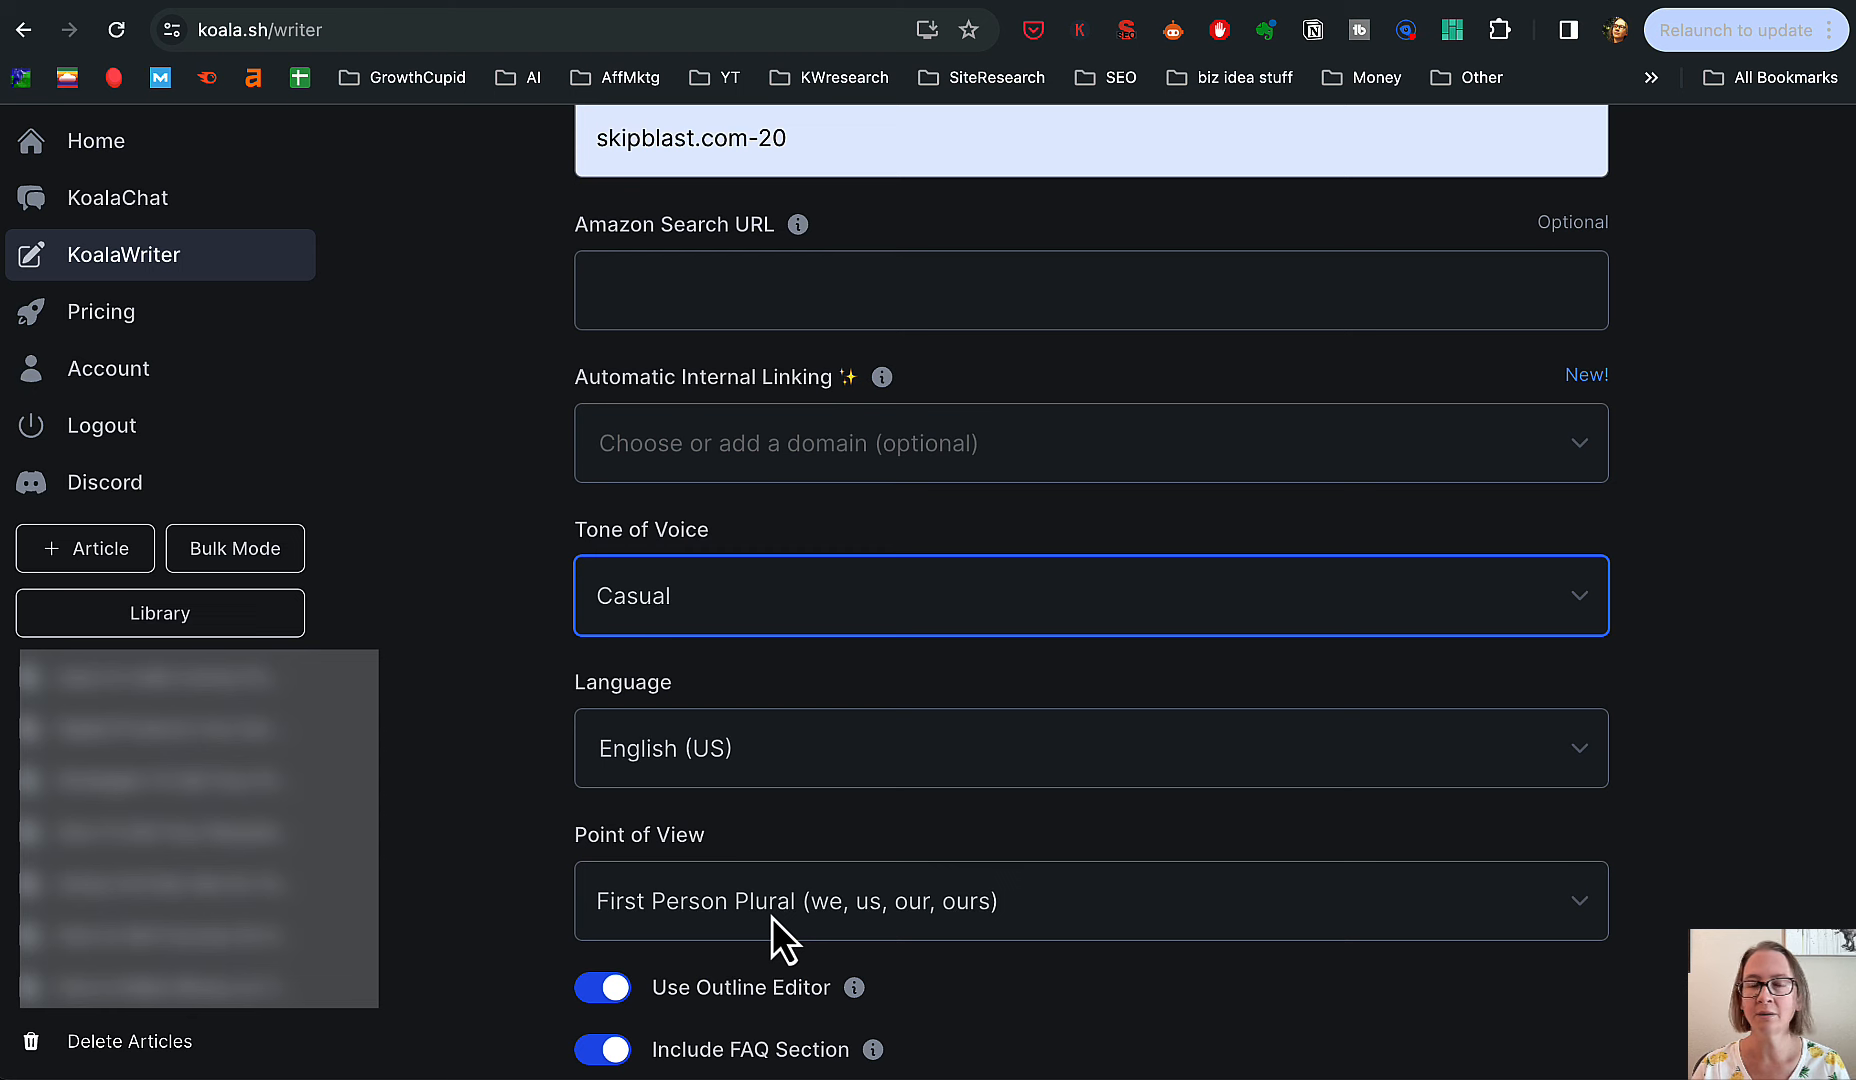
pyautogui.scroll(-5, 755, 835)
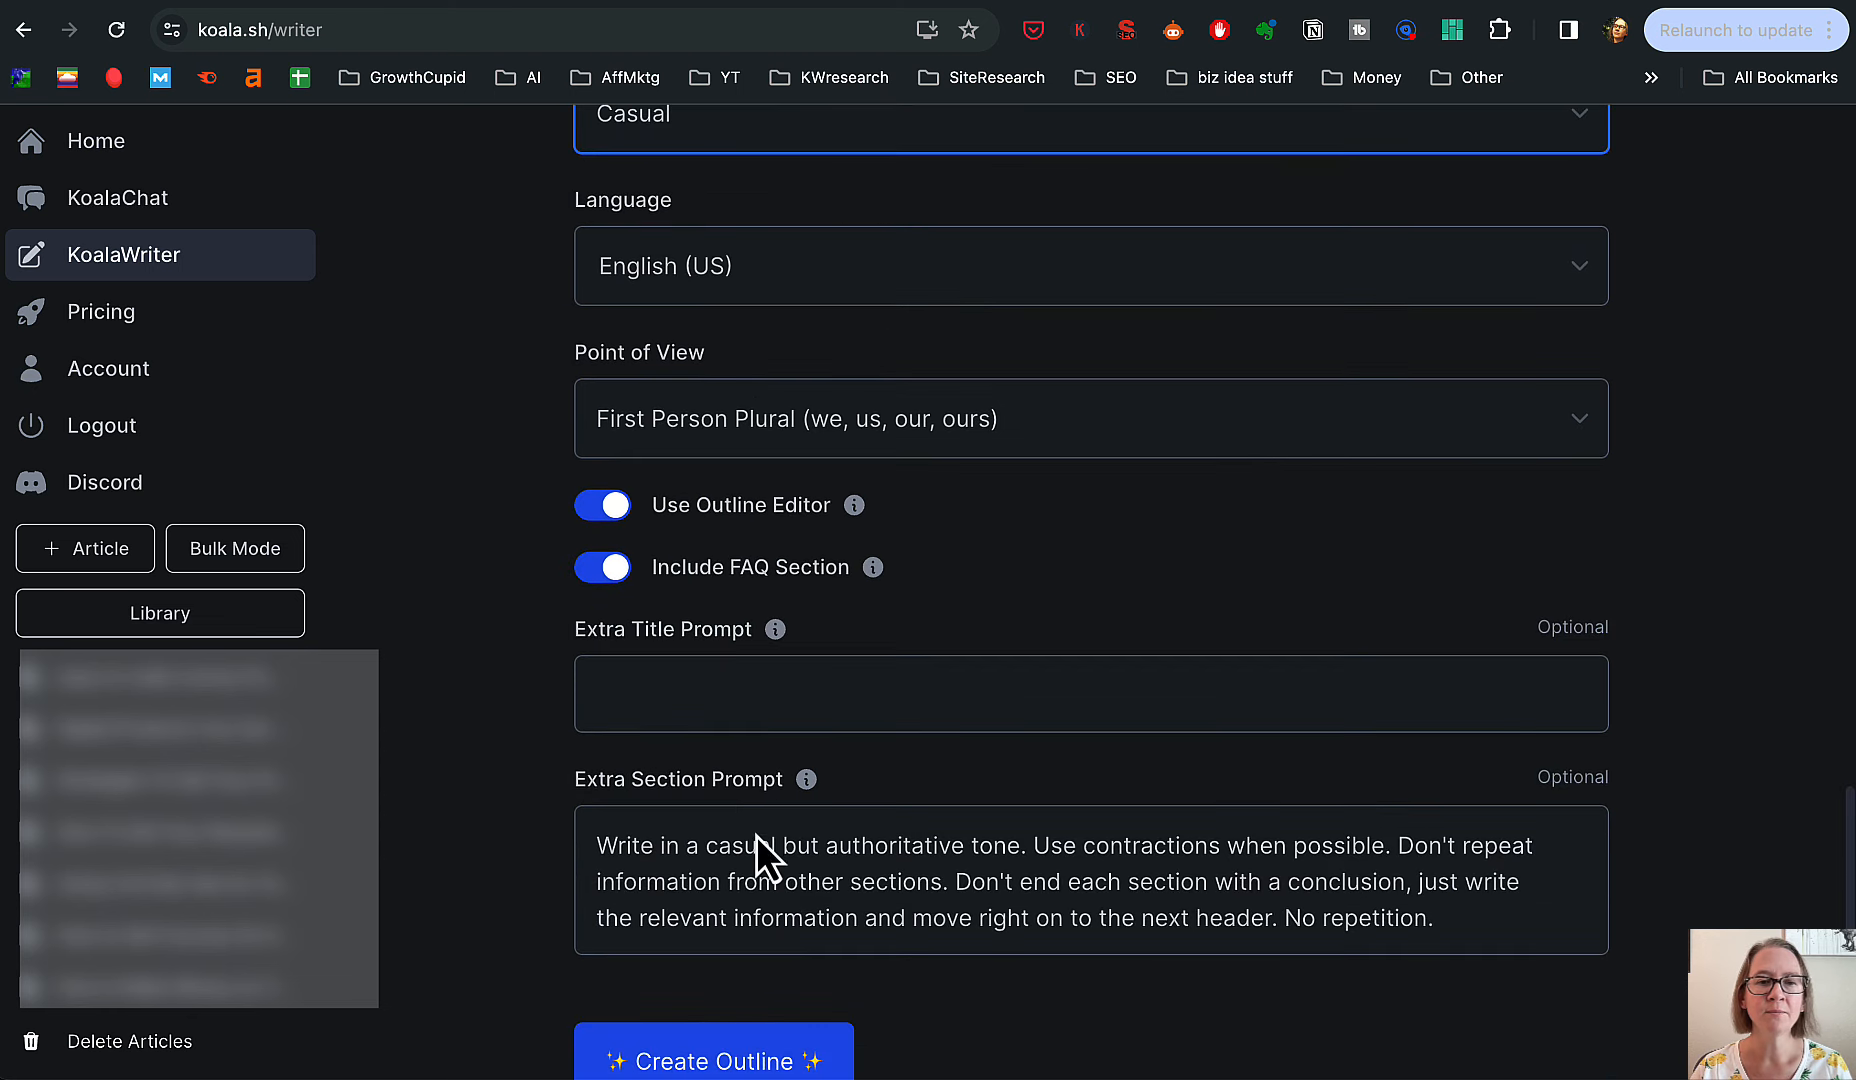
pyautogui.click(605, 570)
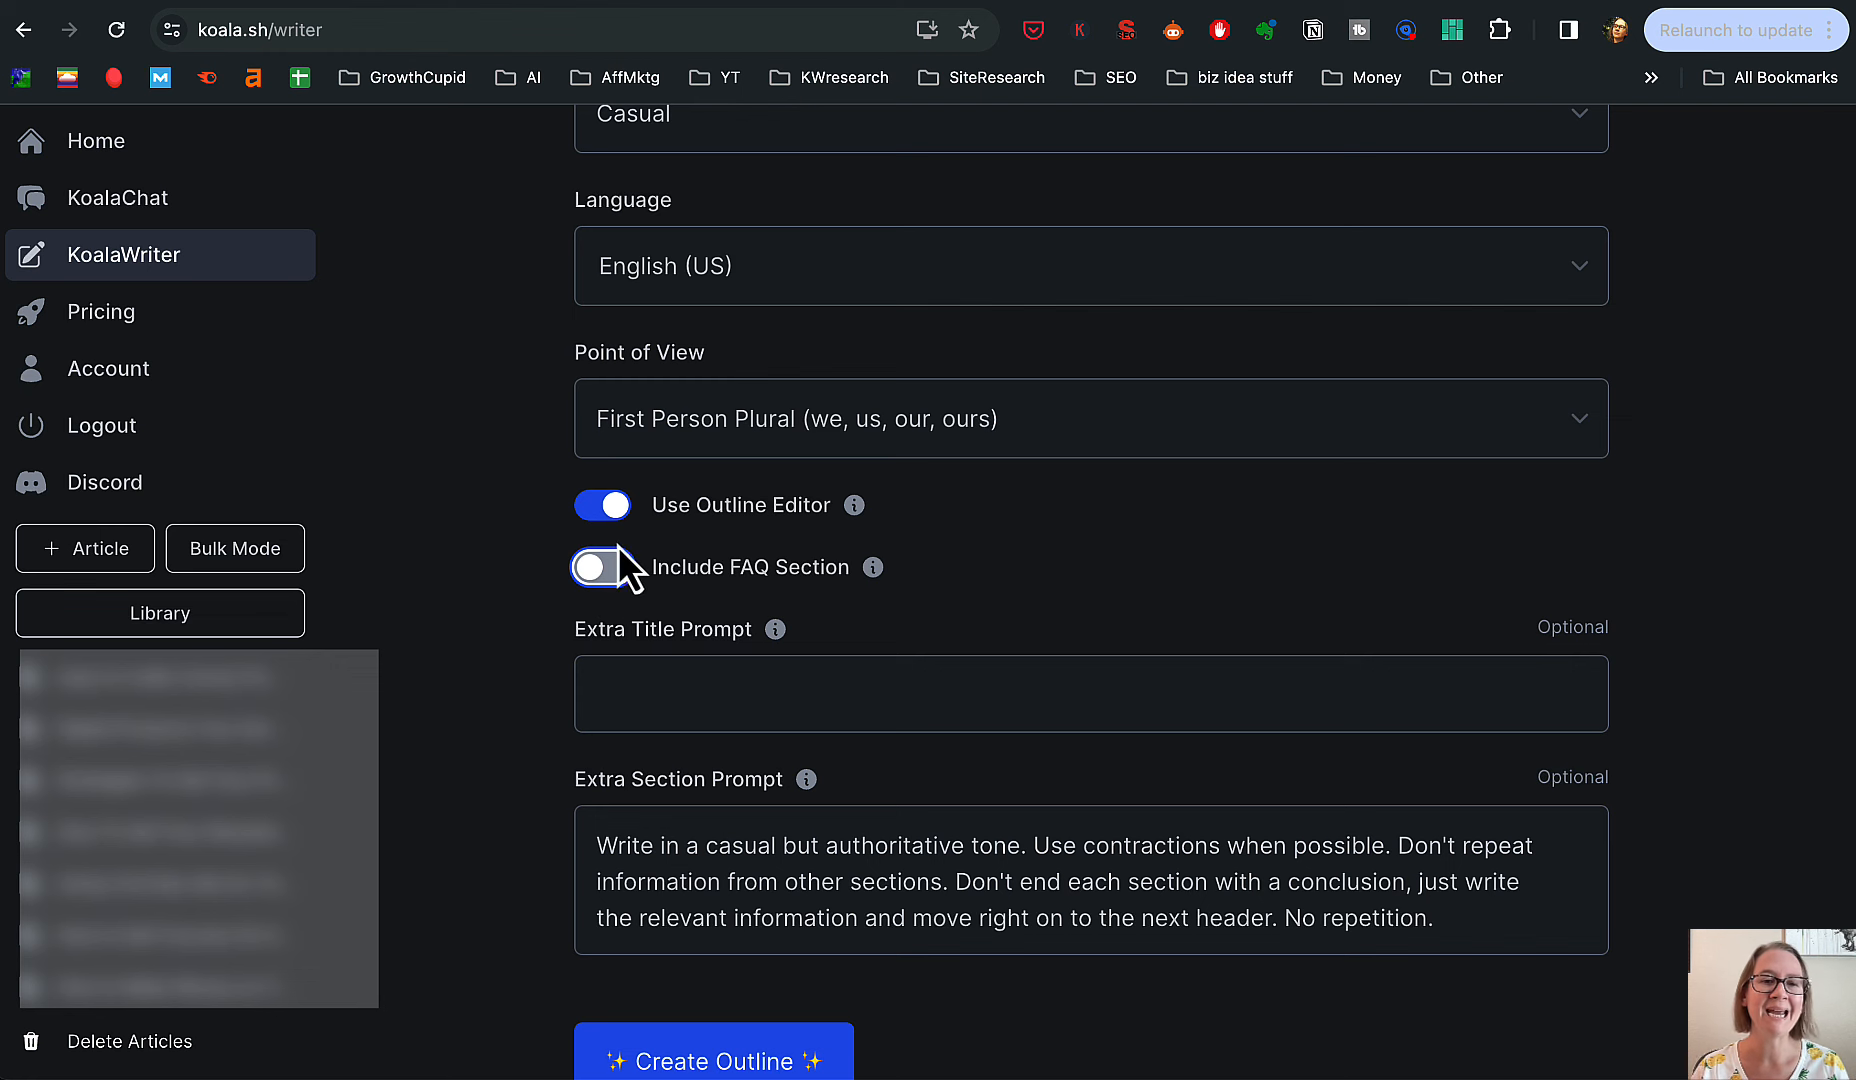
# - Create the product roundup outline and generate the article from it
pyautogui.scroll(-2, 640, 570)
pyautogui.click(795, 935)
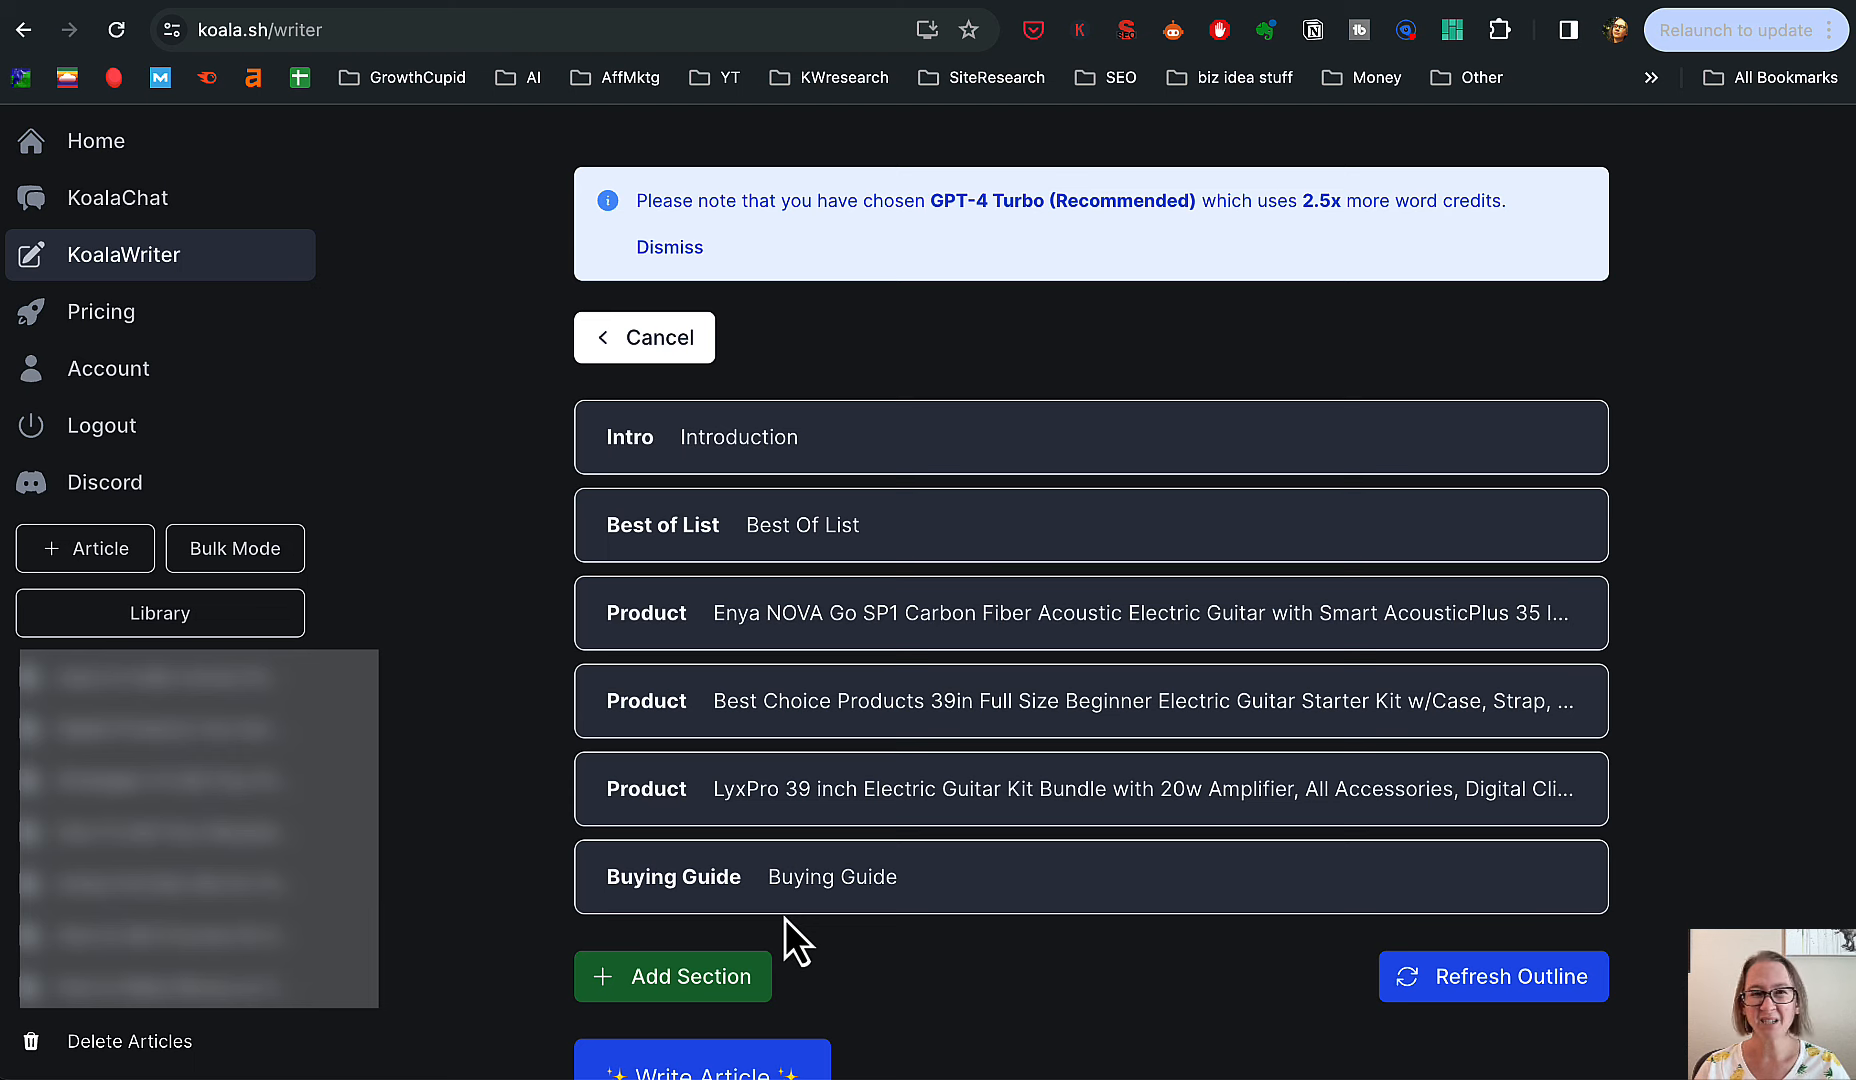
pyautogui.scroll(-2, 737, 907)
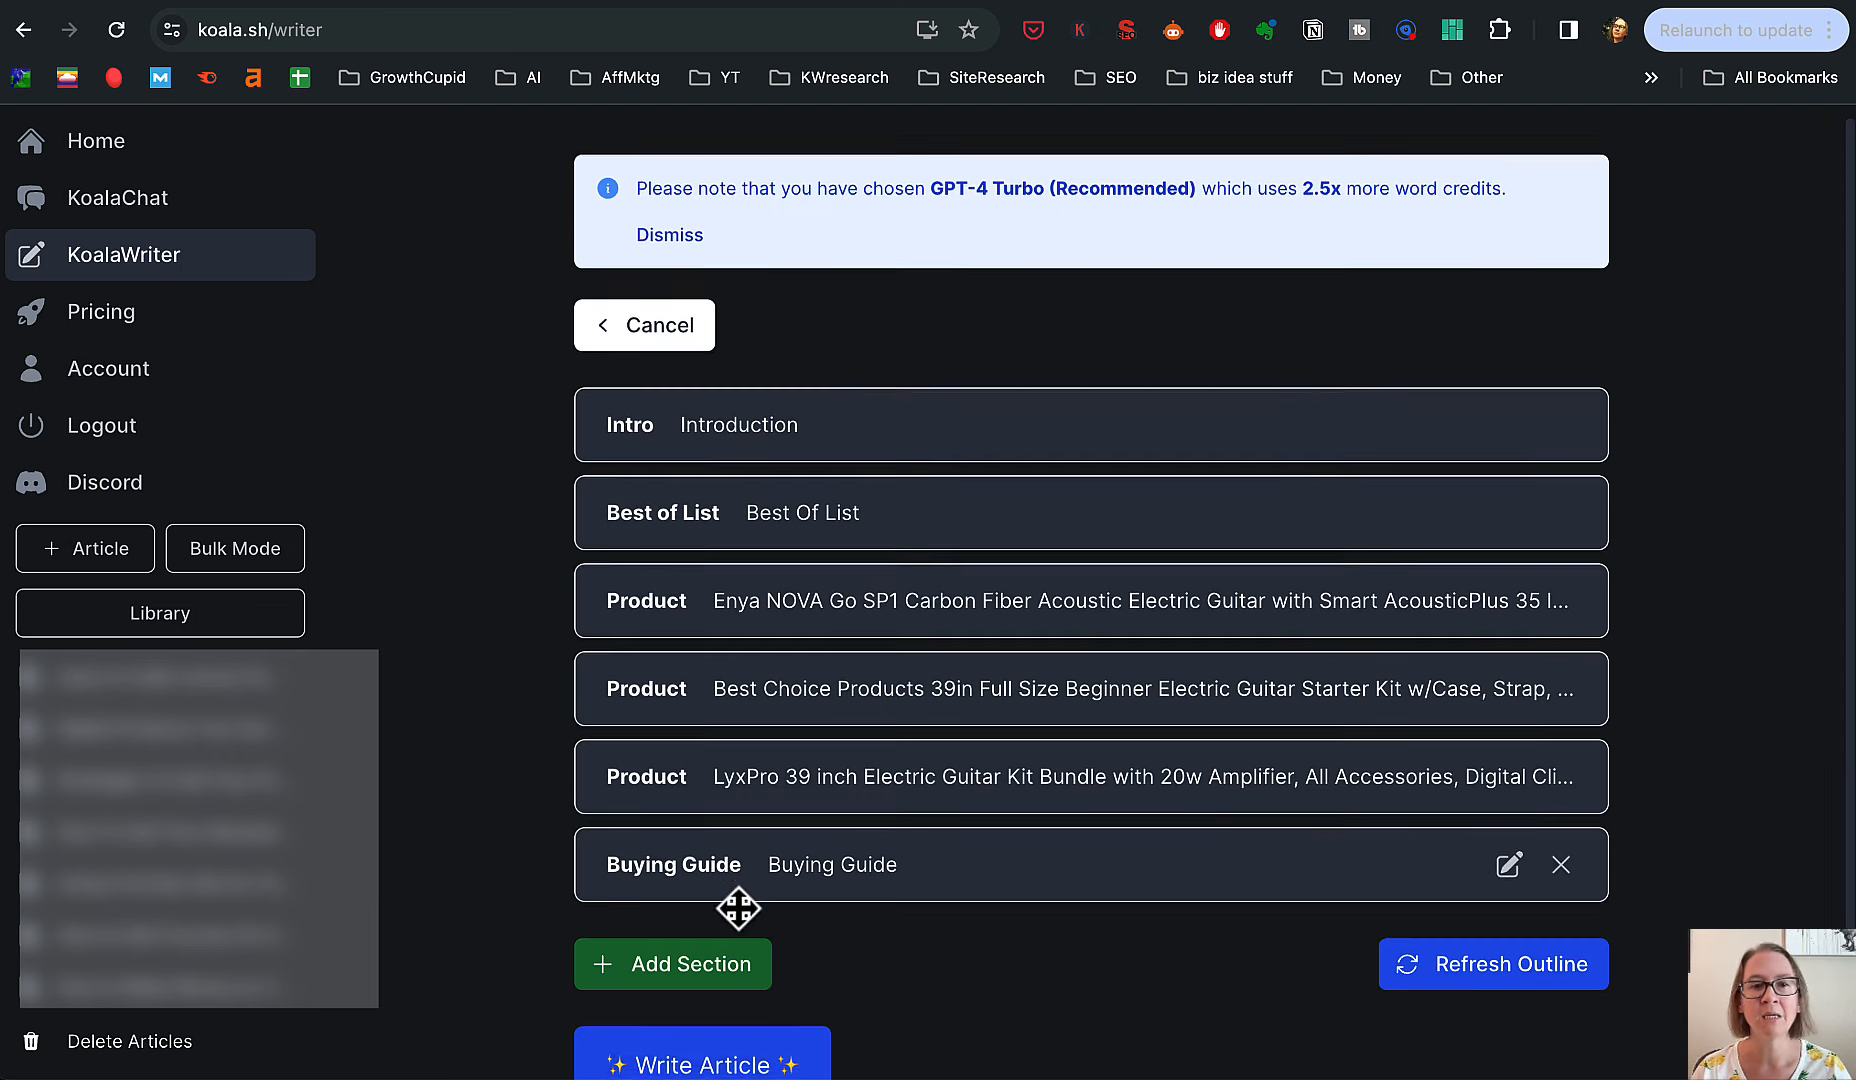
pyautogui.click(751, 1006)
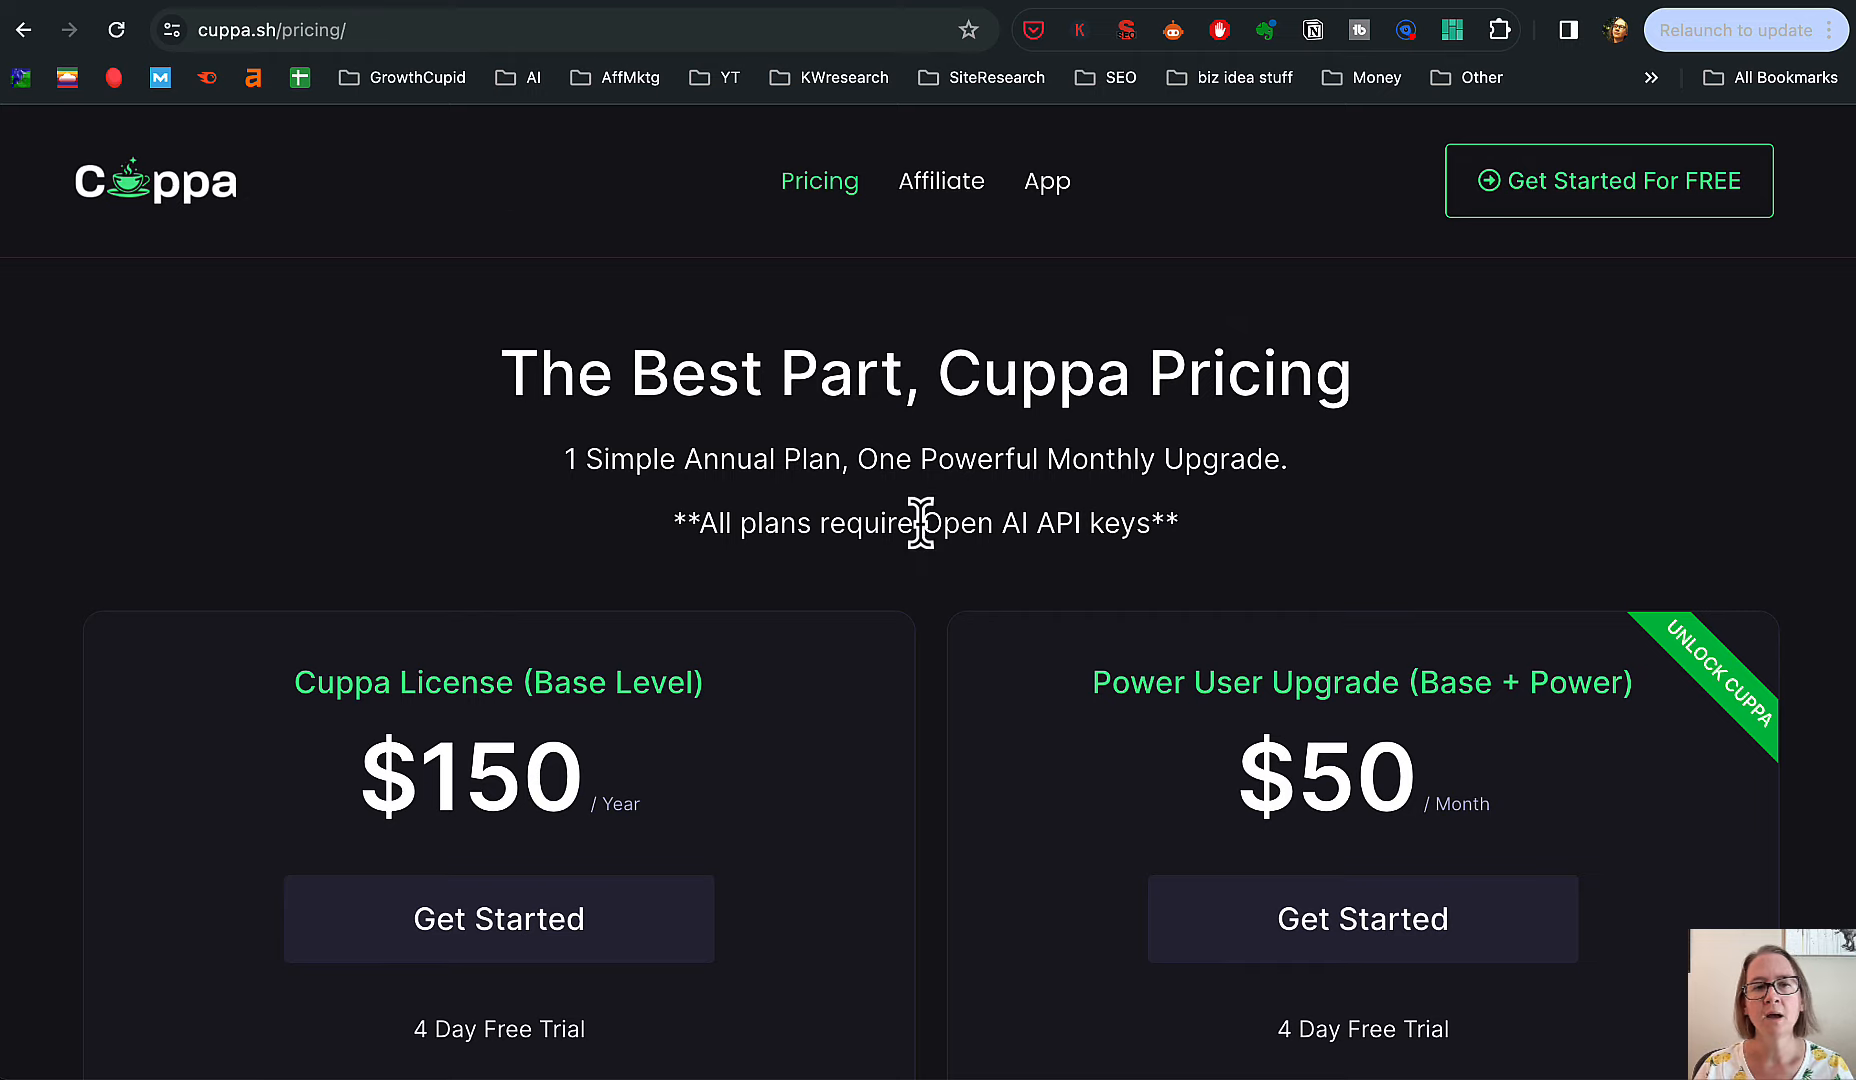
# - Examine Cuppa's base license and power user upgrade plans, continuing down the pricing page to its frequently asked questions
pyautogui.scroll(-2, 919, 525)
pyautogui.scroll(-3, 690, 645)
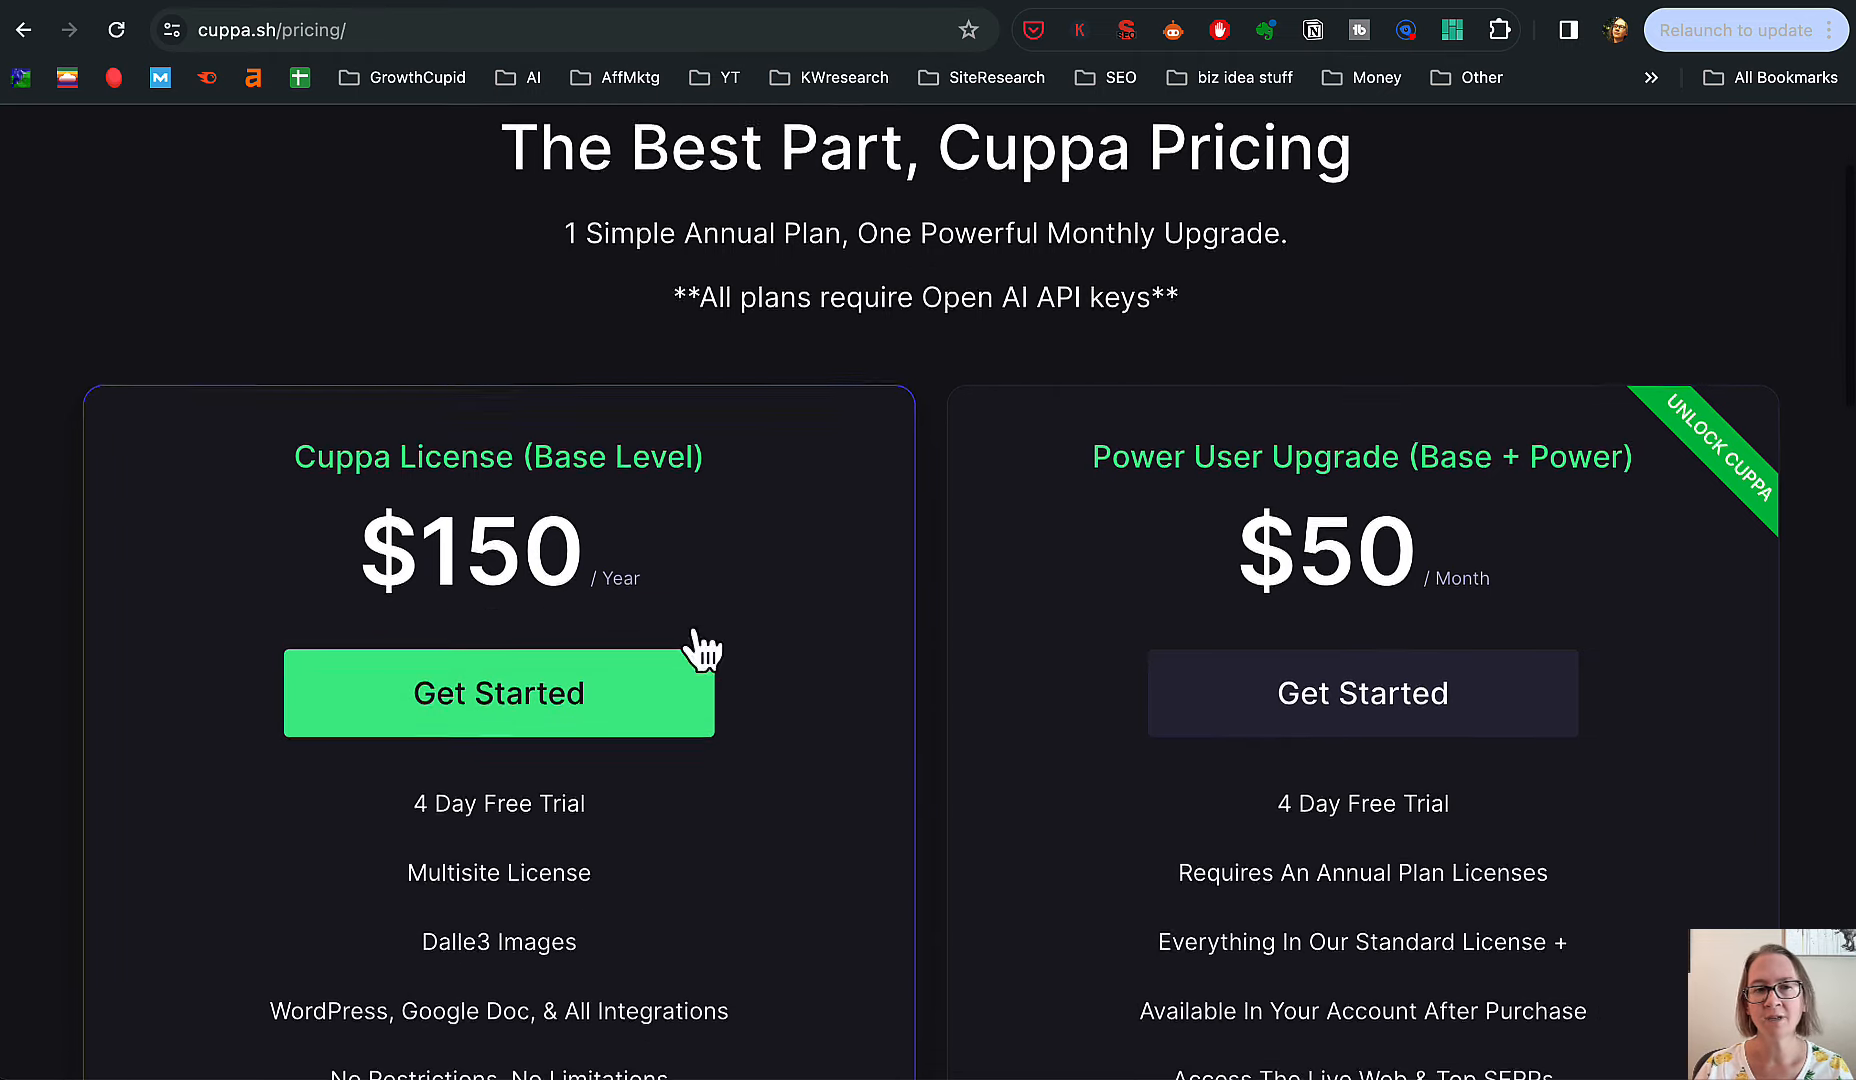
pyautogui.scroll(-1, 798, 613)
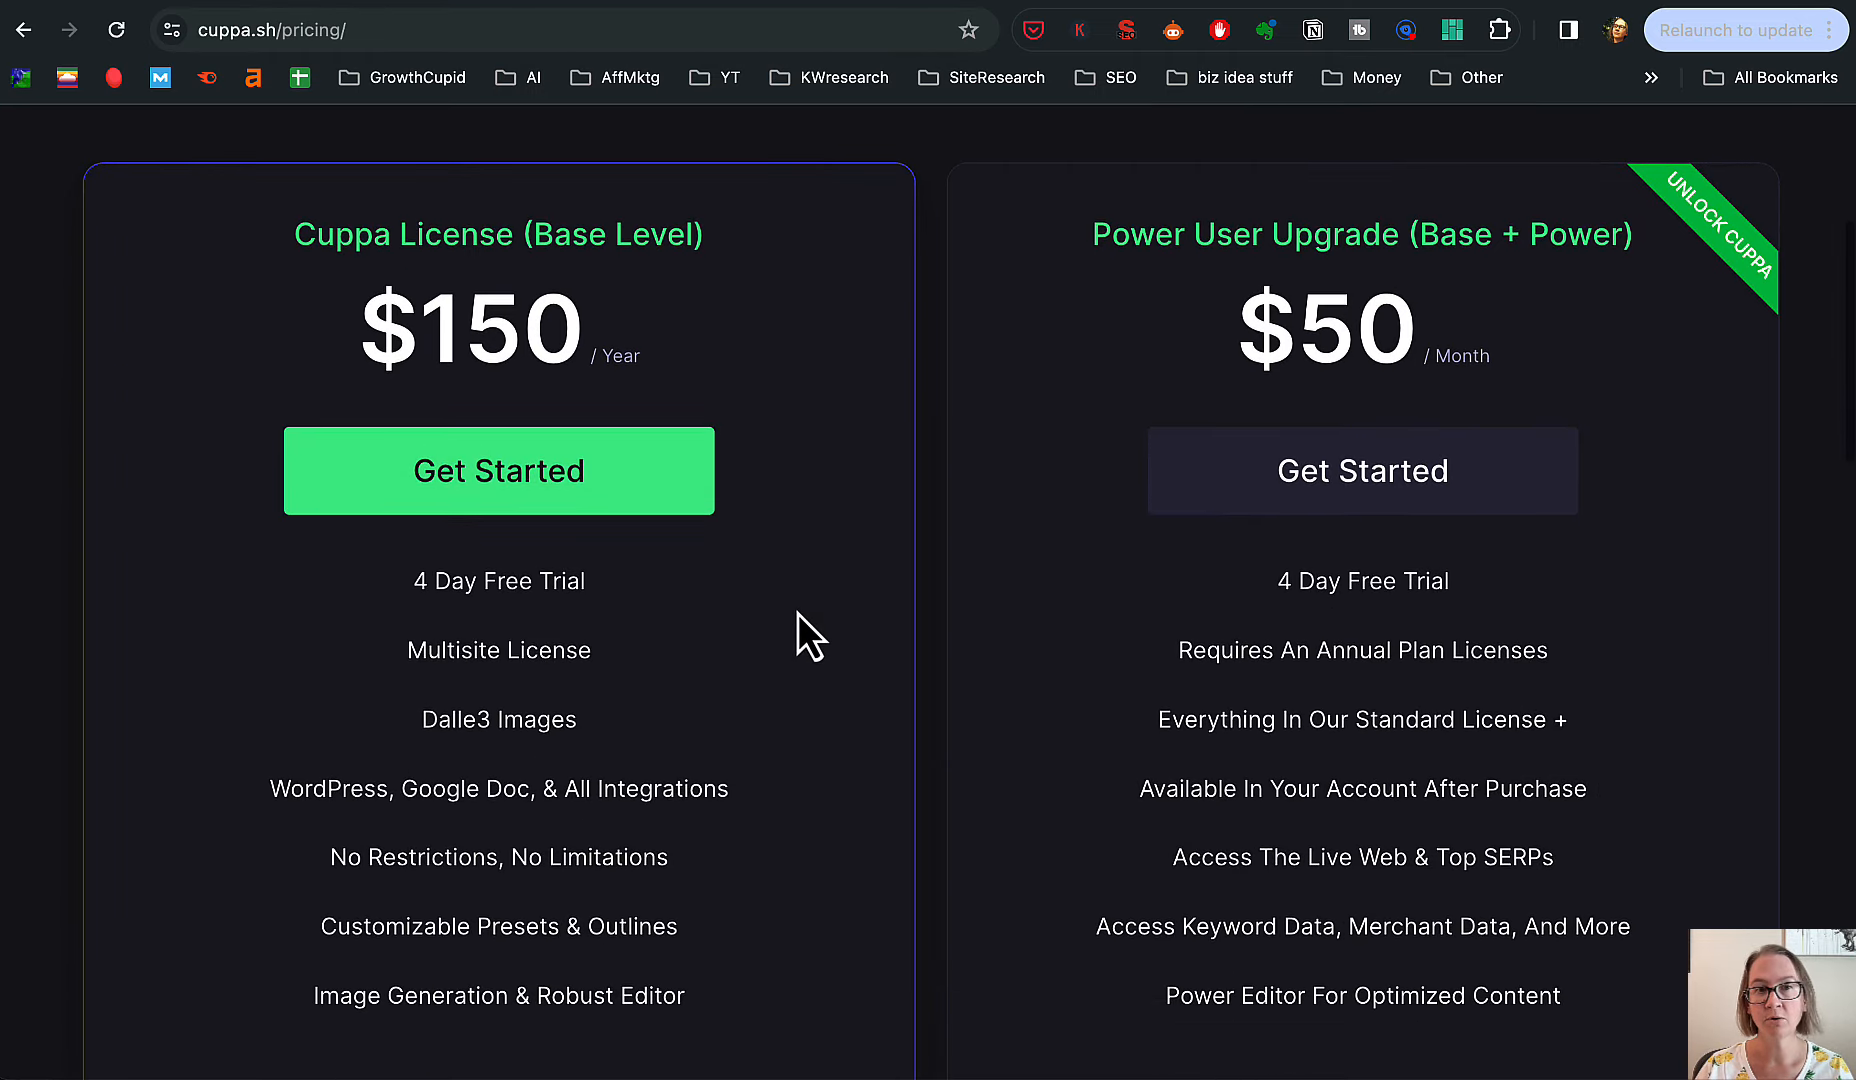
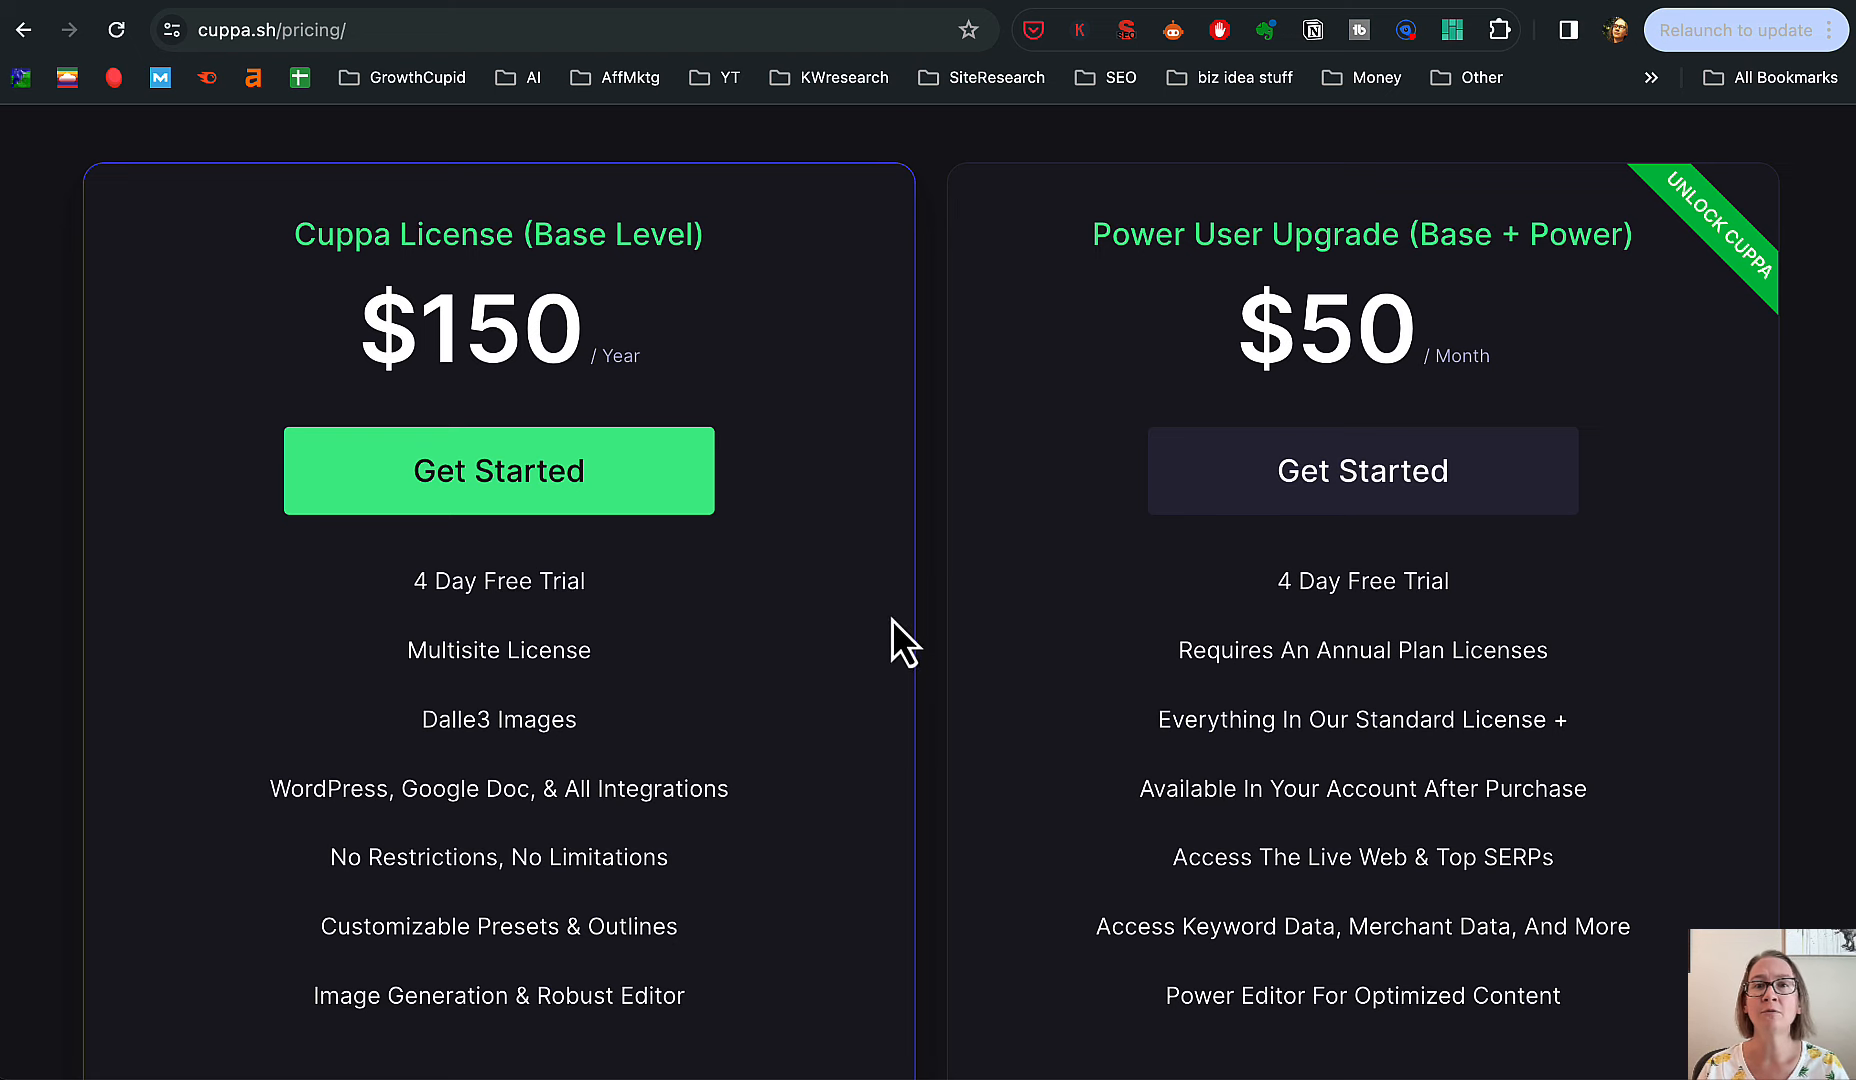
pyautogui.scroll(-7, 869, 626)
pyautogui.scroll(-5, 869, 626)
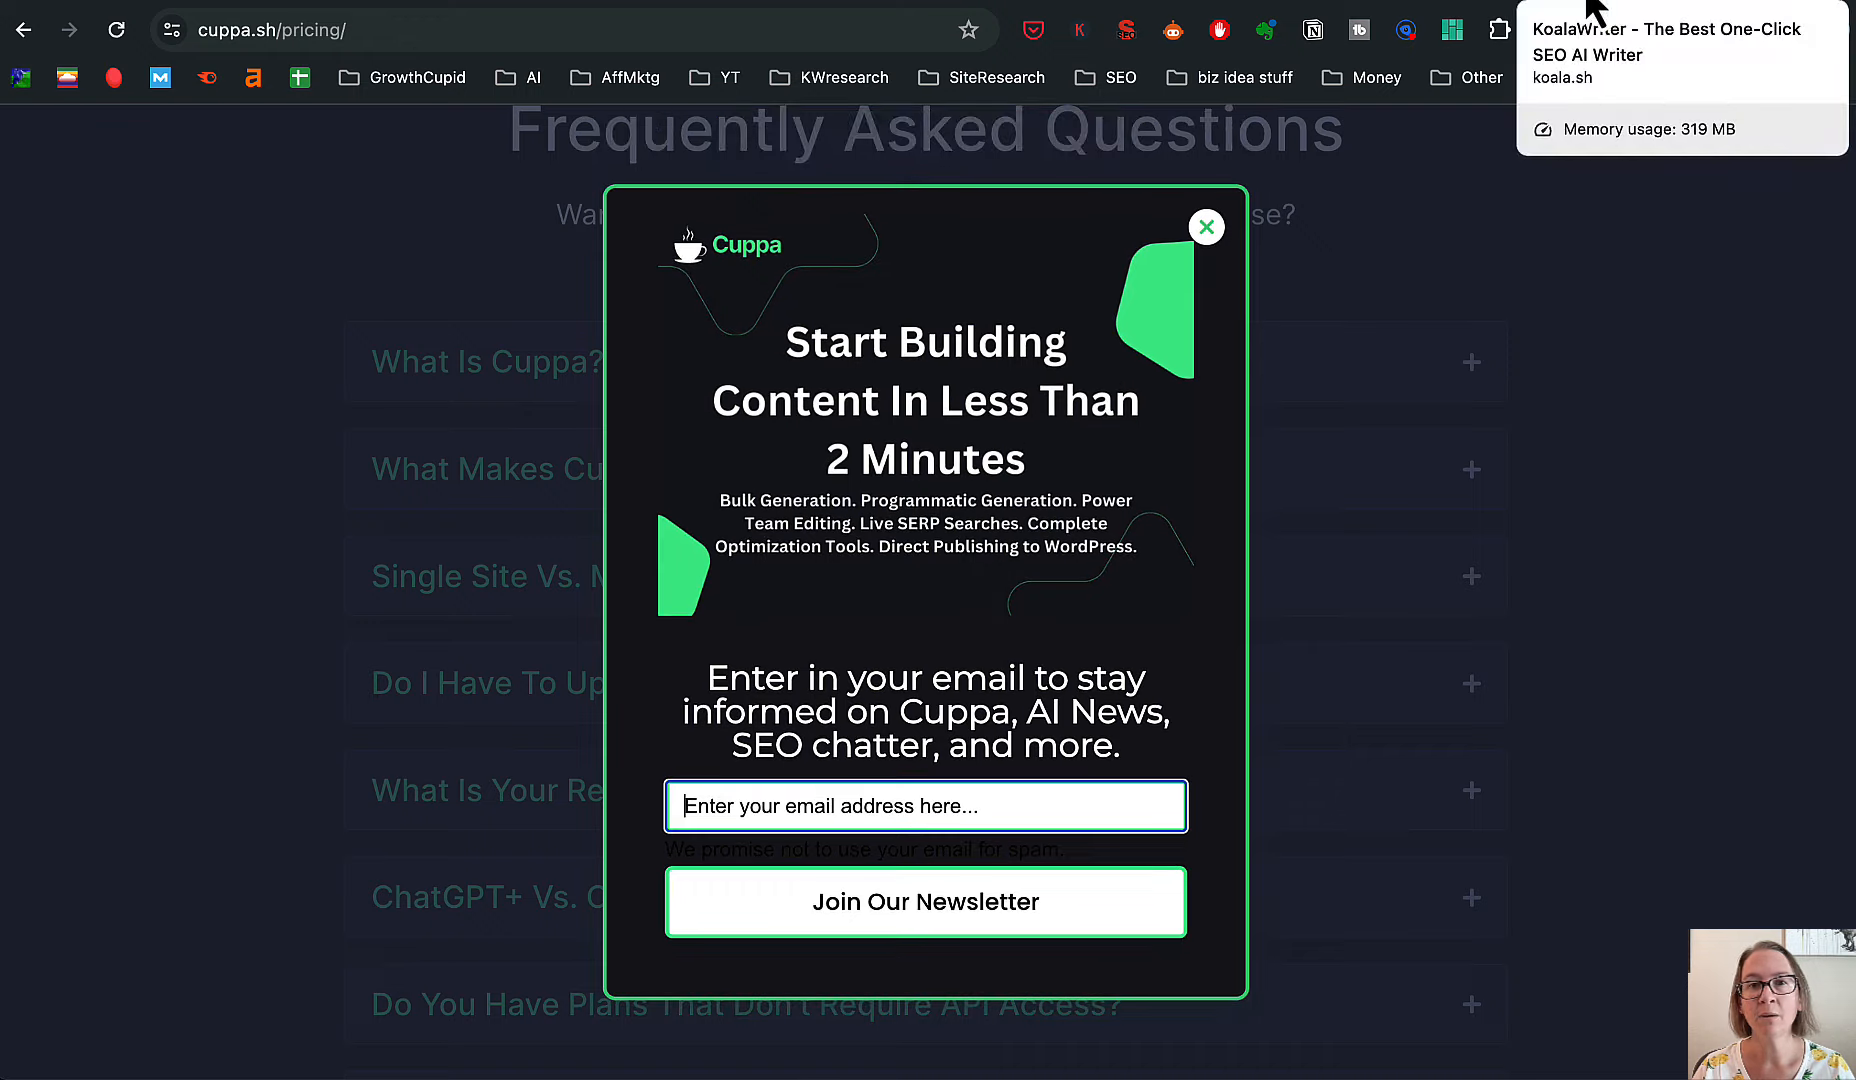
# - Switch to KoalaWriter and read the electric guitar roundup from its introduction to the Enya NOVA Go SP1 pros and cons, highlighting the recommendation sentence
pyautogui.click(1592, 5)
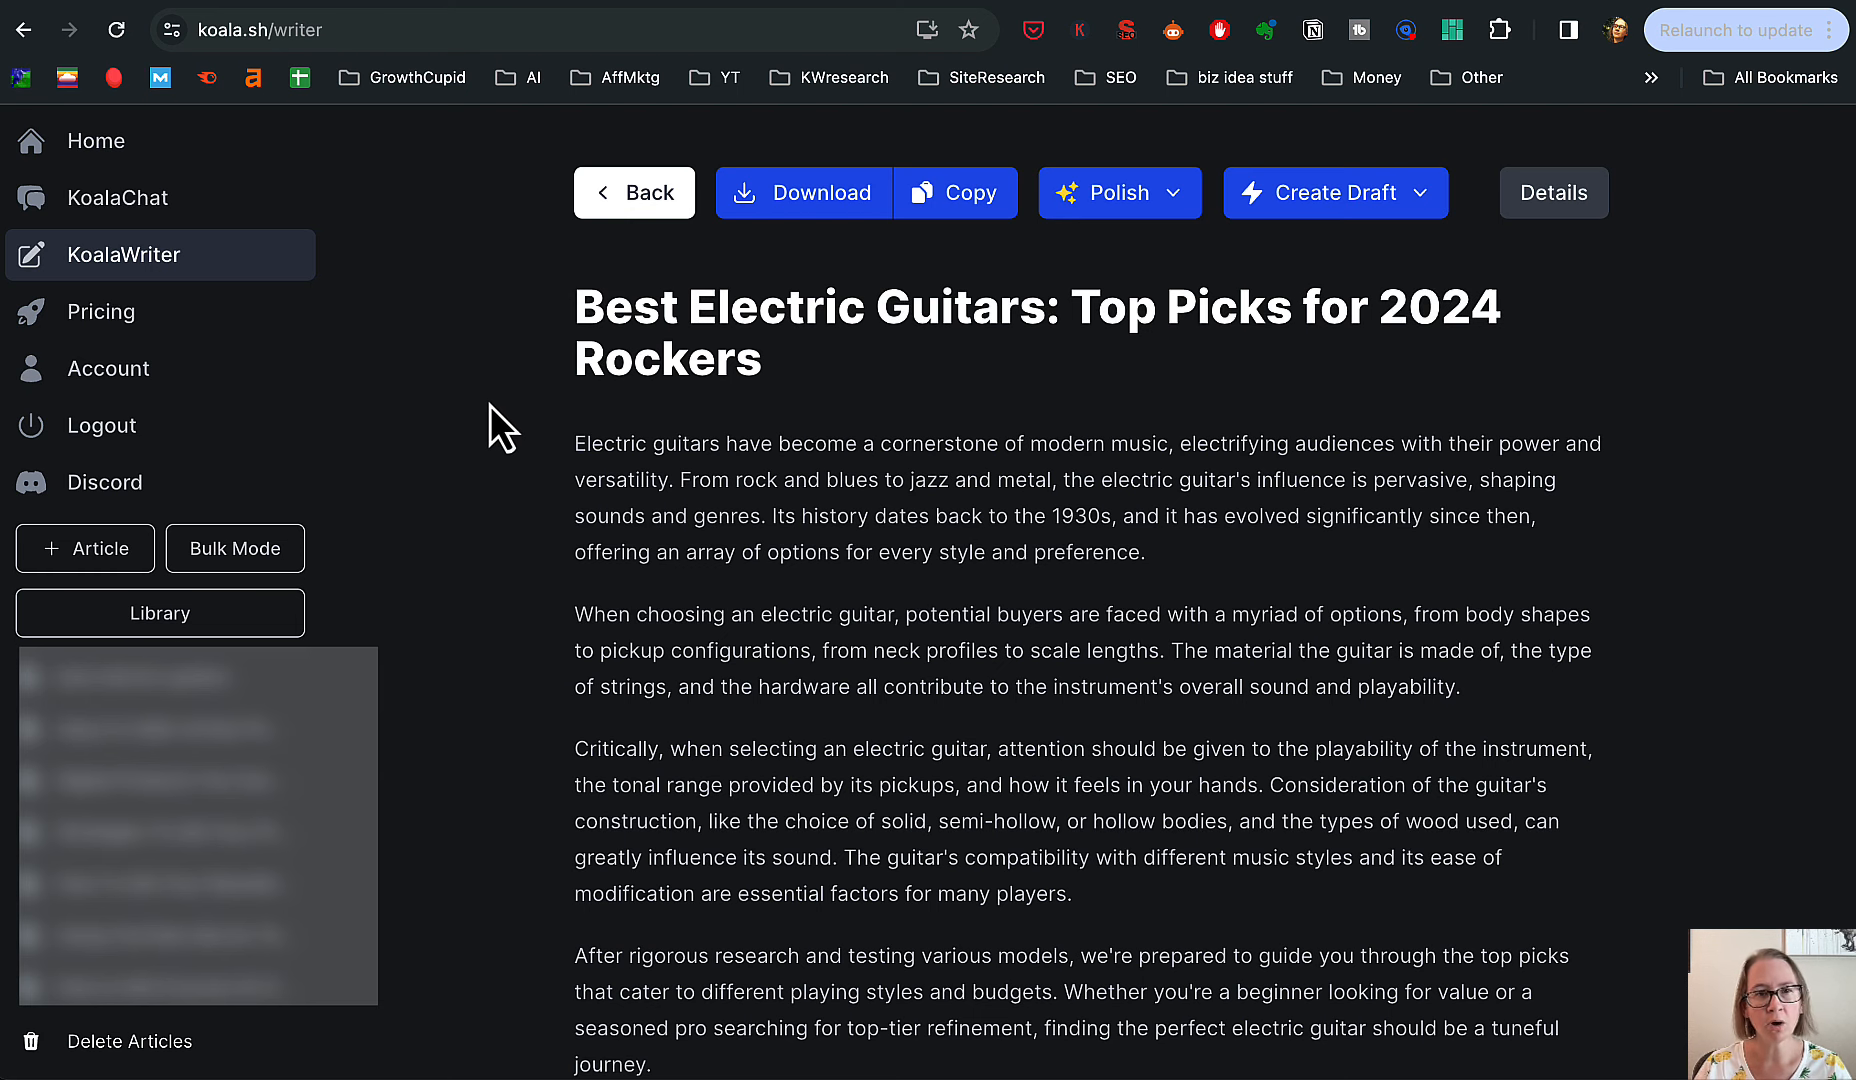
pyautogui.scroll(-2, 489, 426)
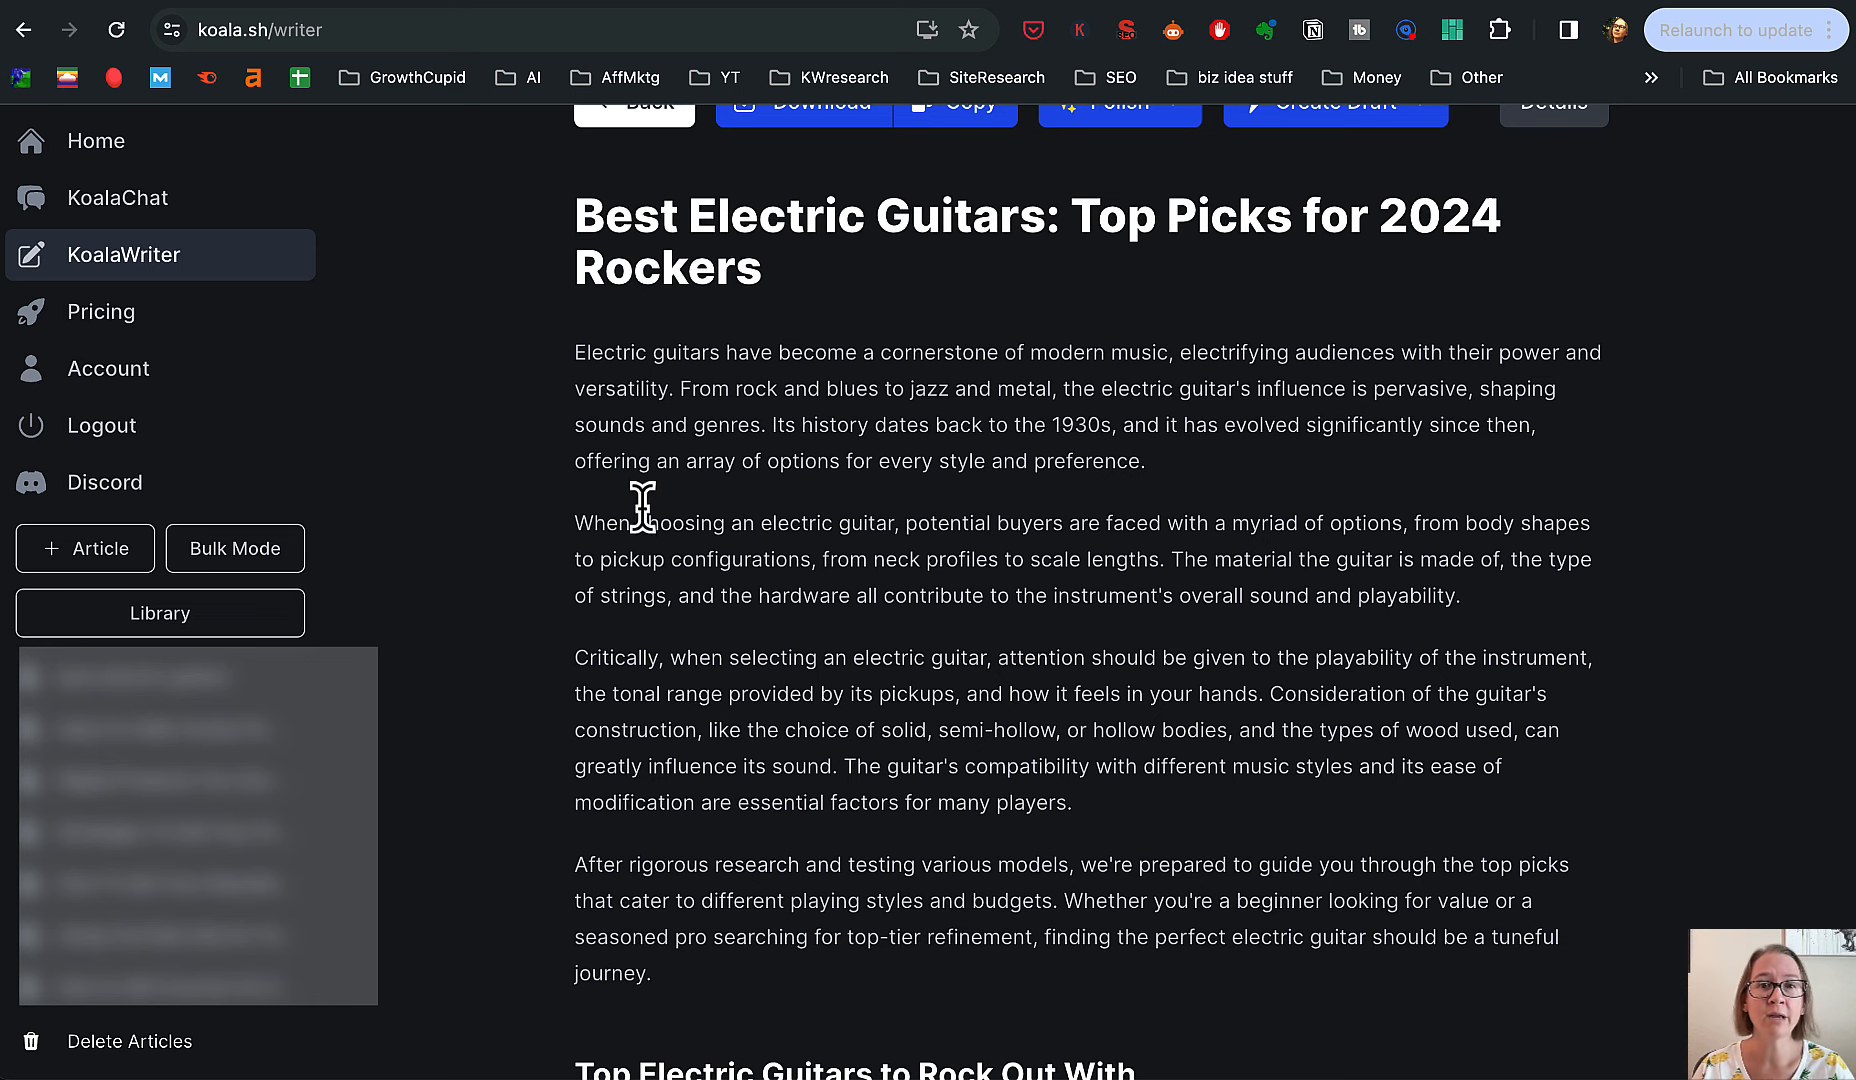
pyautogui.scroll(-7, 642, 501)
pyautogui.scroll(-1, 570, 518)
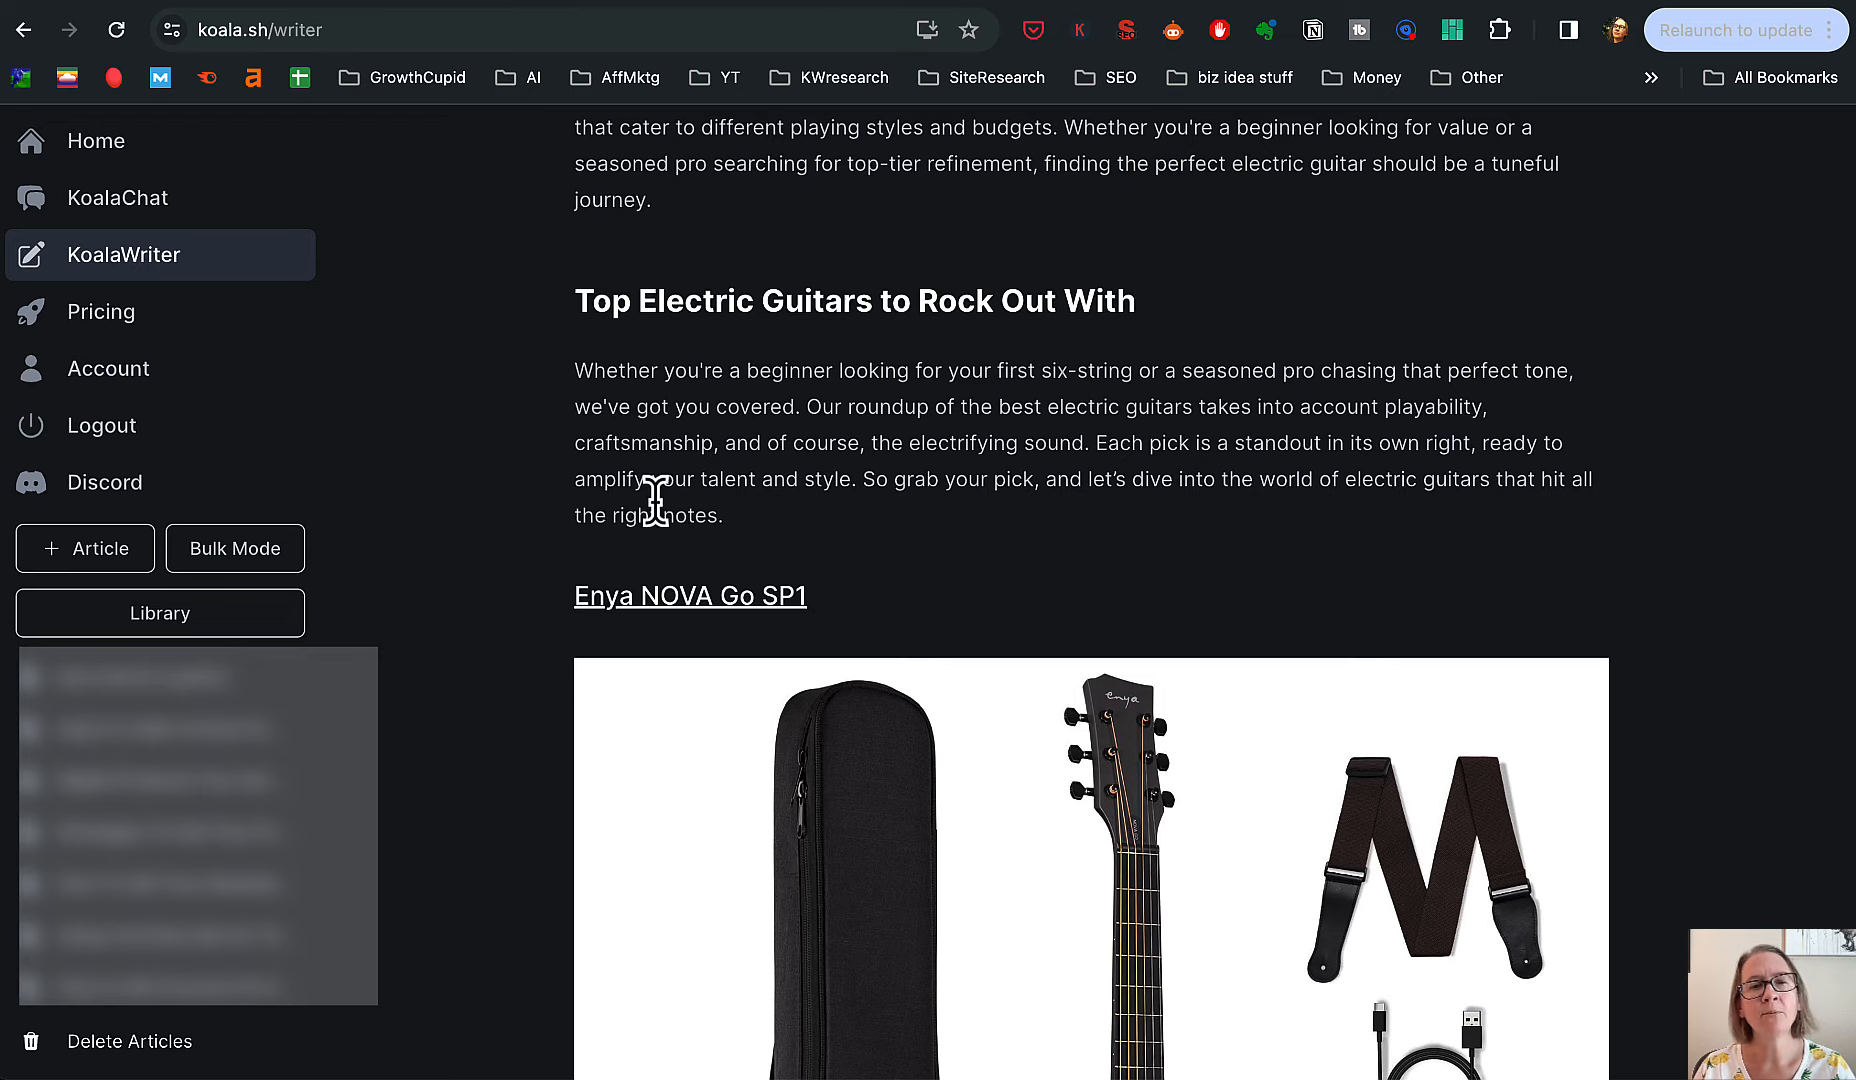
pyautogui.scroll(-10, 660, 505)
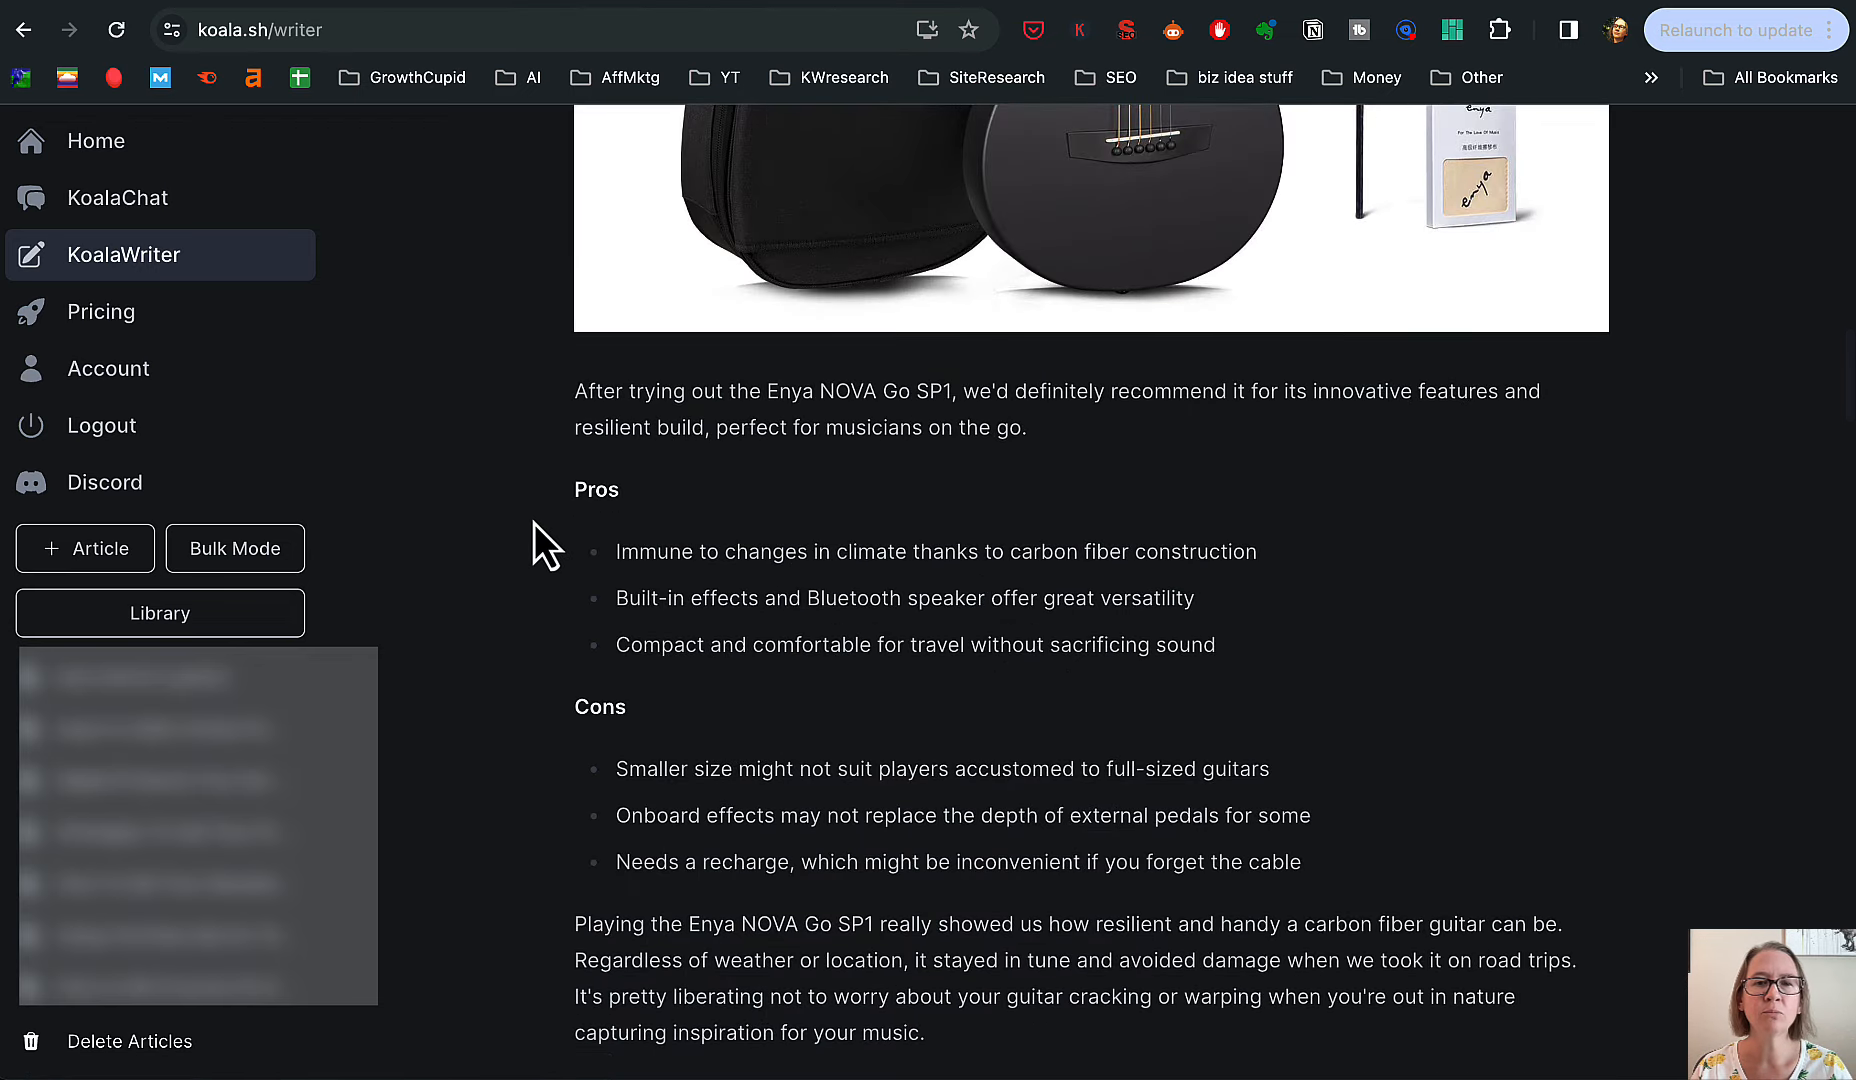
pyautogui.scroll(-1, 534, 522)
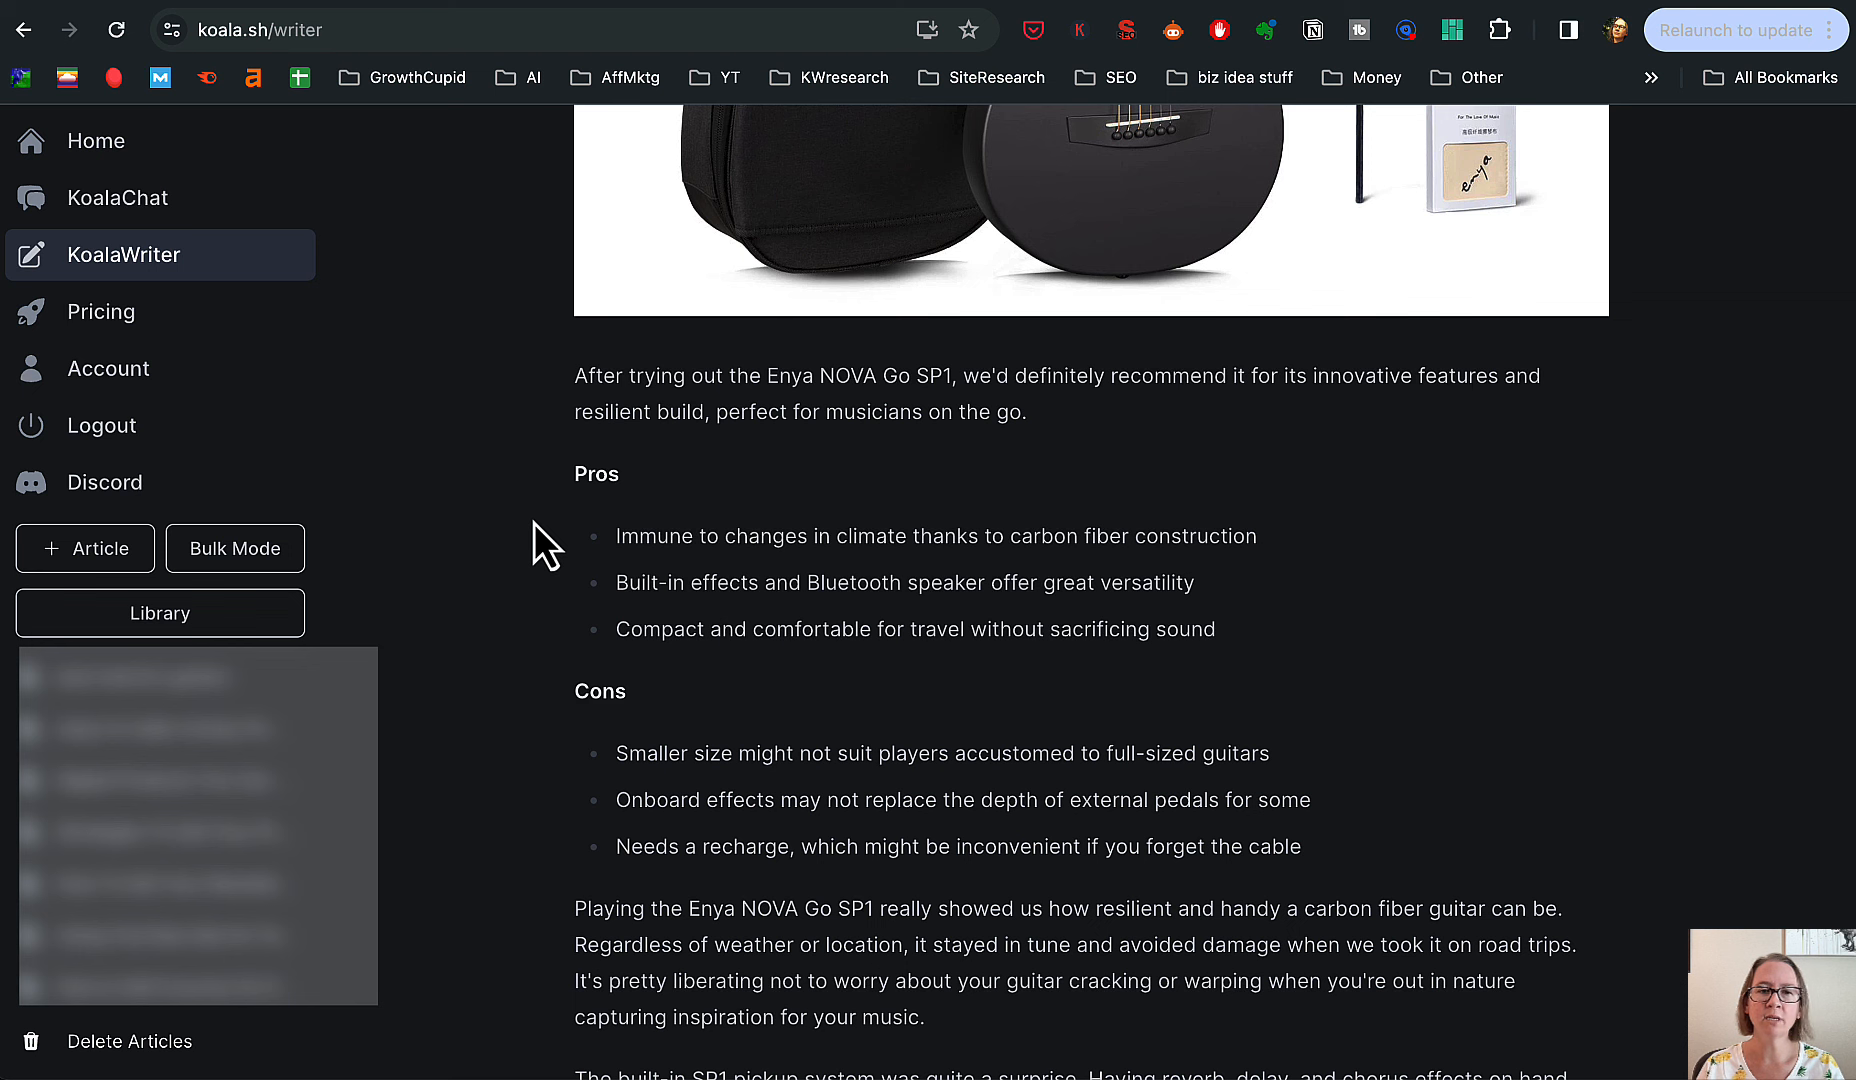
pyautogui.moveTo(577, 378); pyautogui.dragTo(1043, 419)
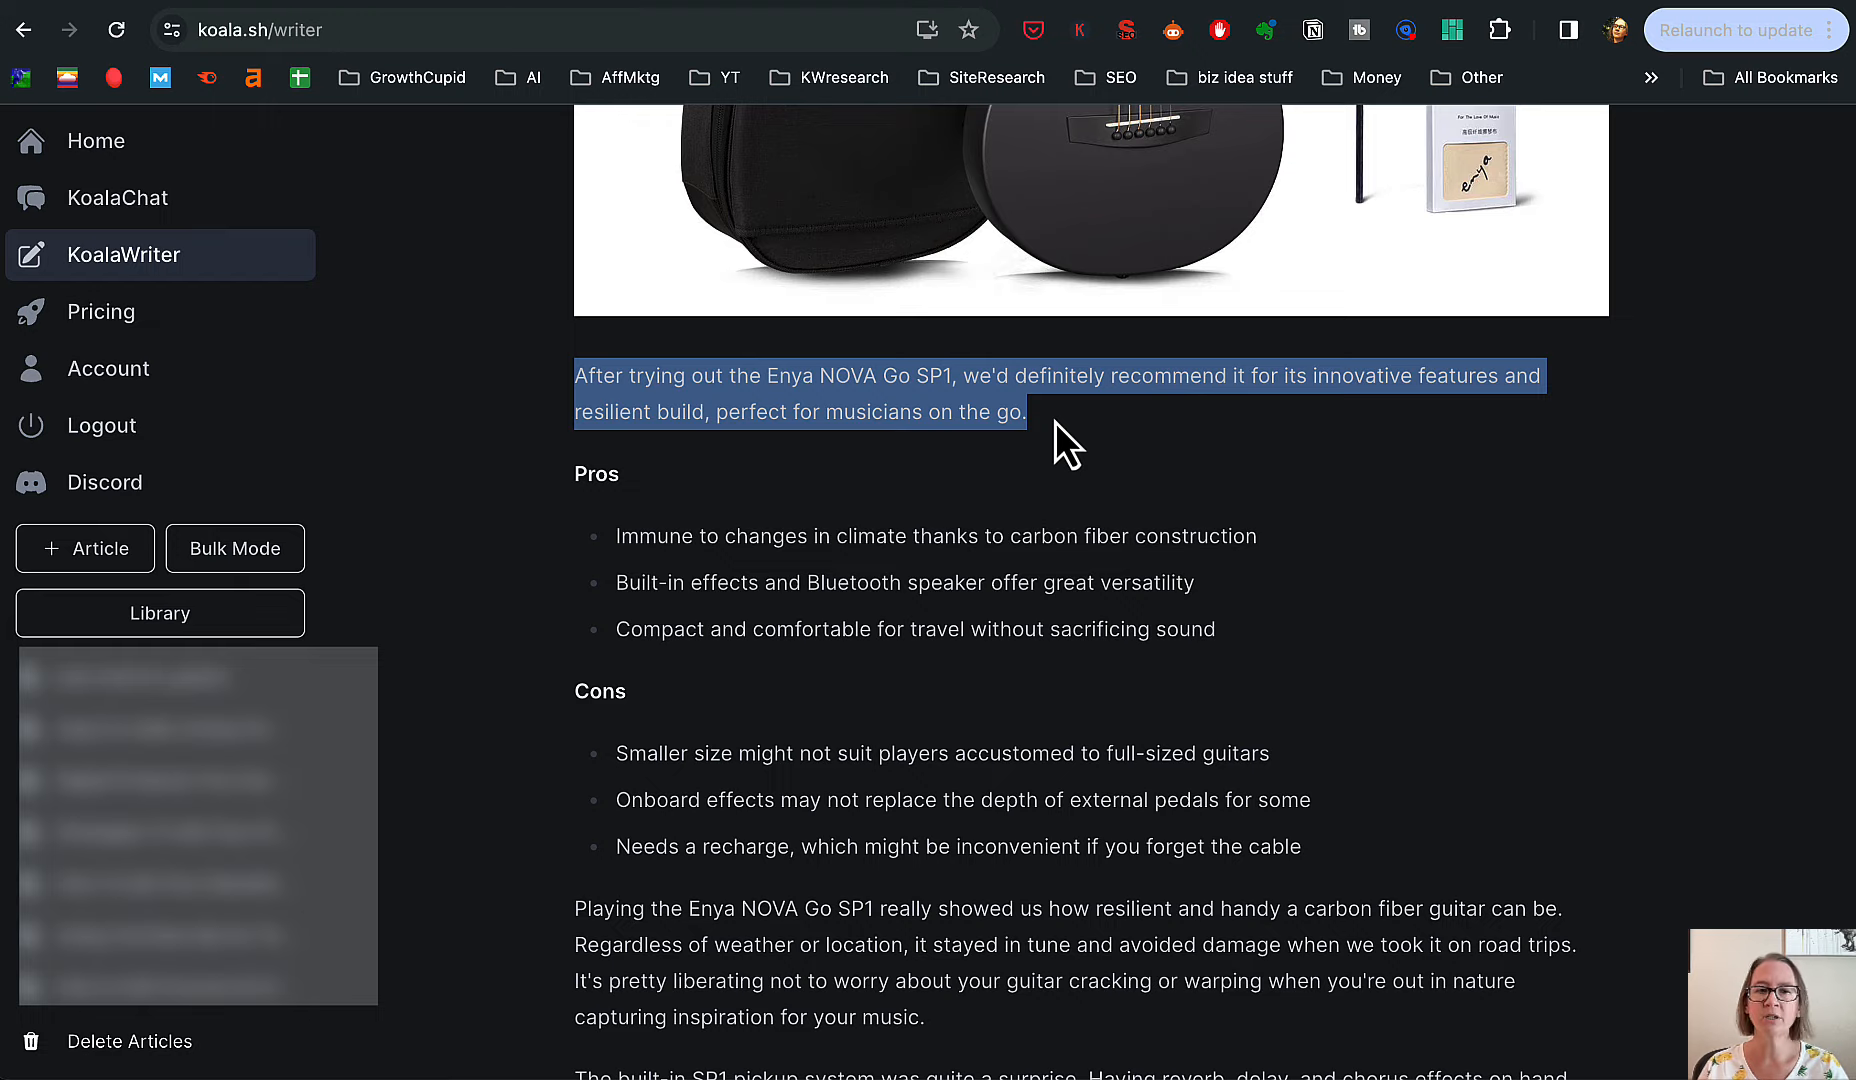
# - Examine the rest of the Enya NOVA Go SP1 review and the Jet Black Starter Kit section
pyautogui.scroll(-4, 1362, 545)
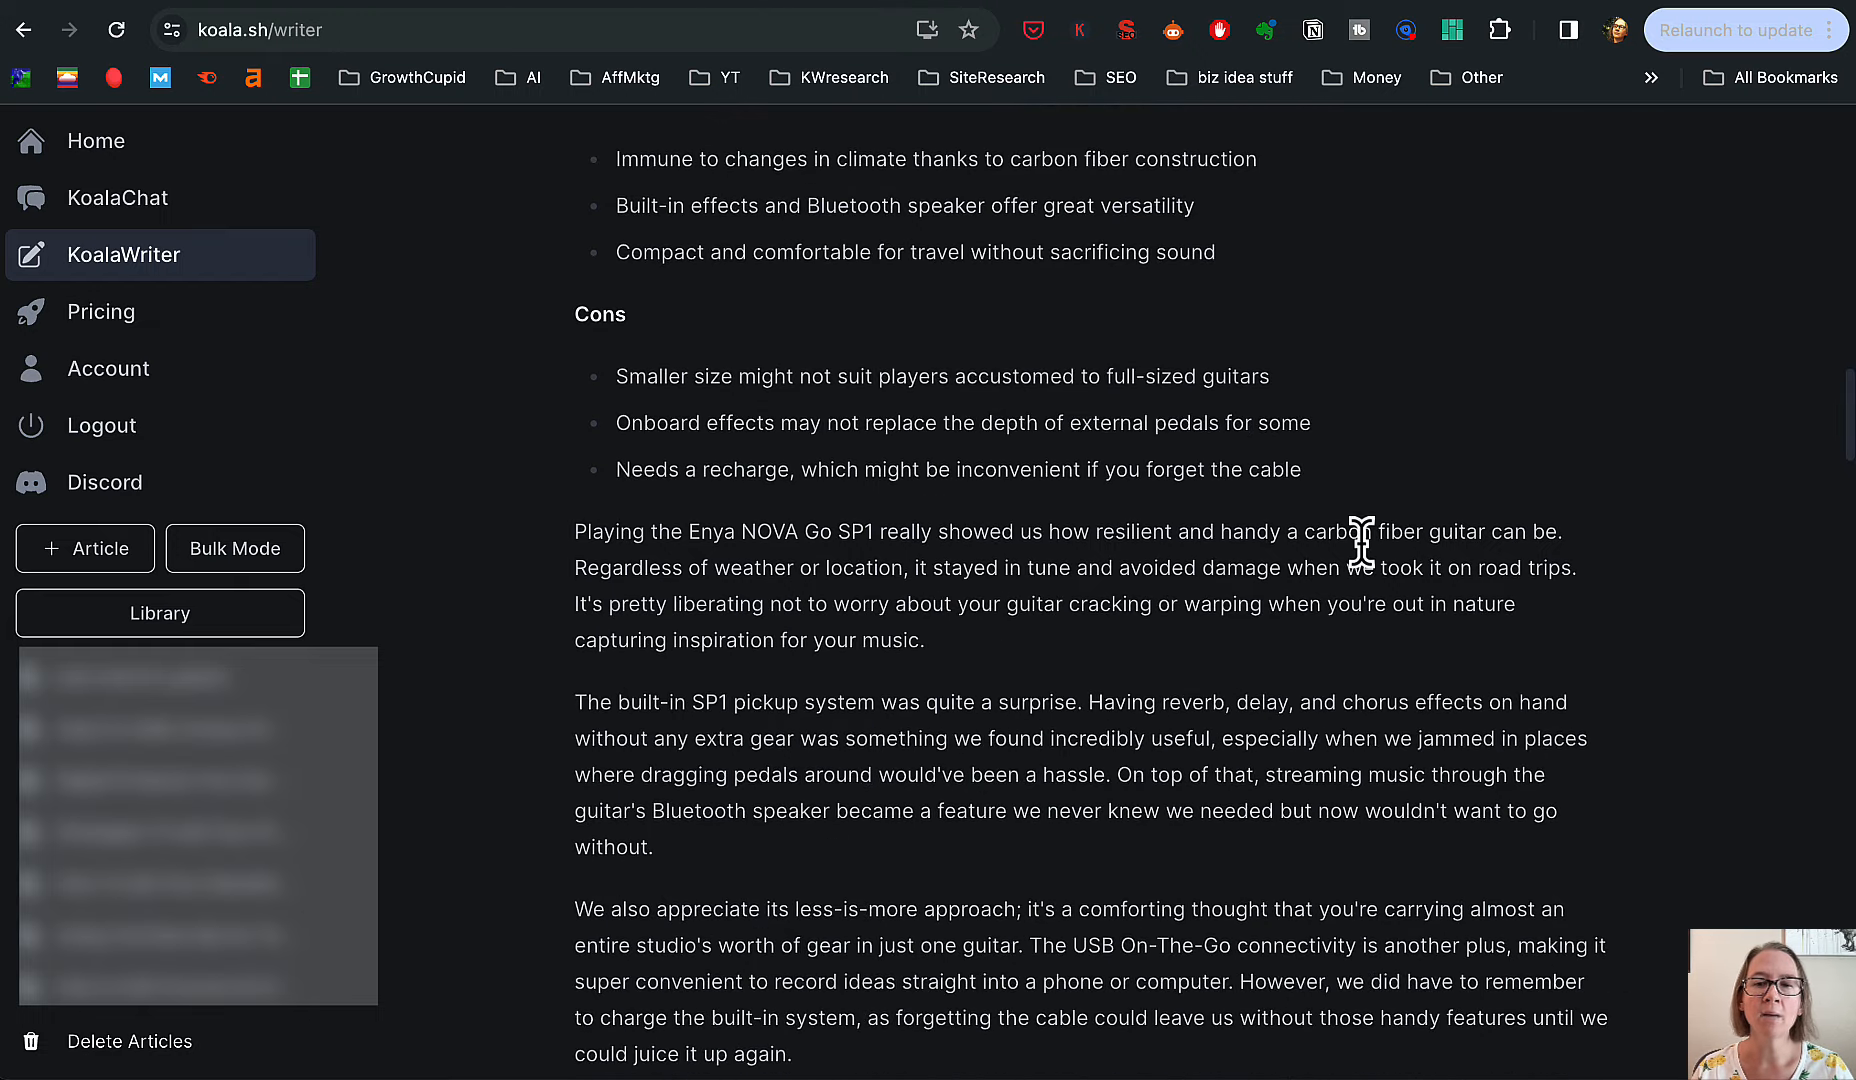
pyautogui.scroll(-10, 1362, 545)
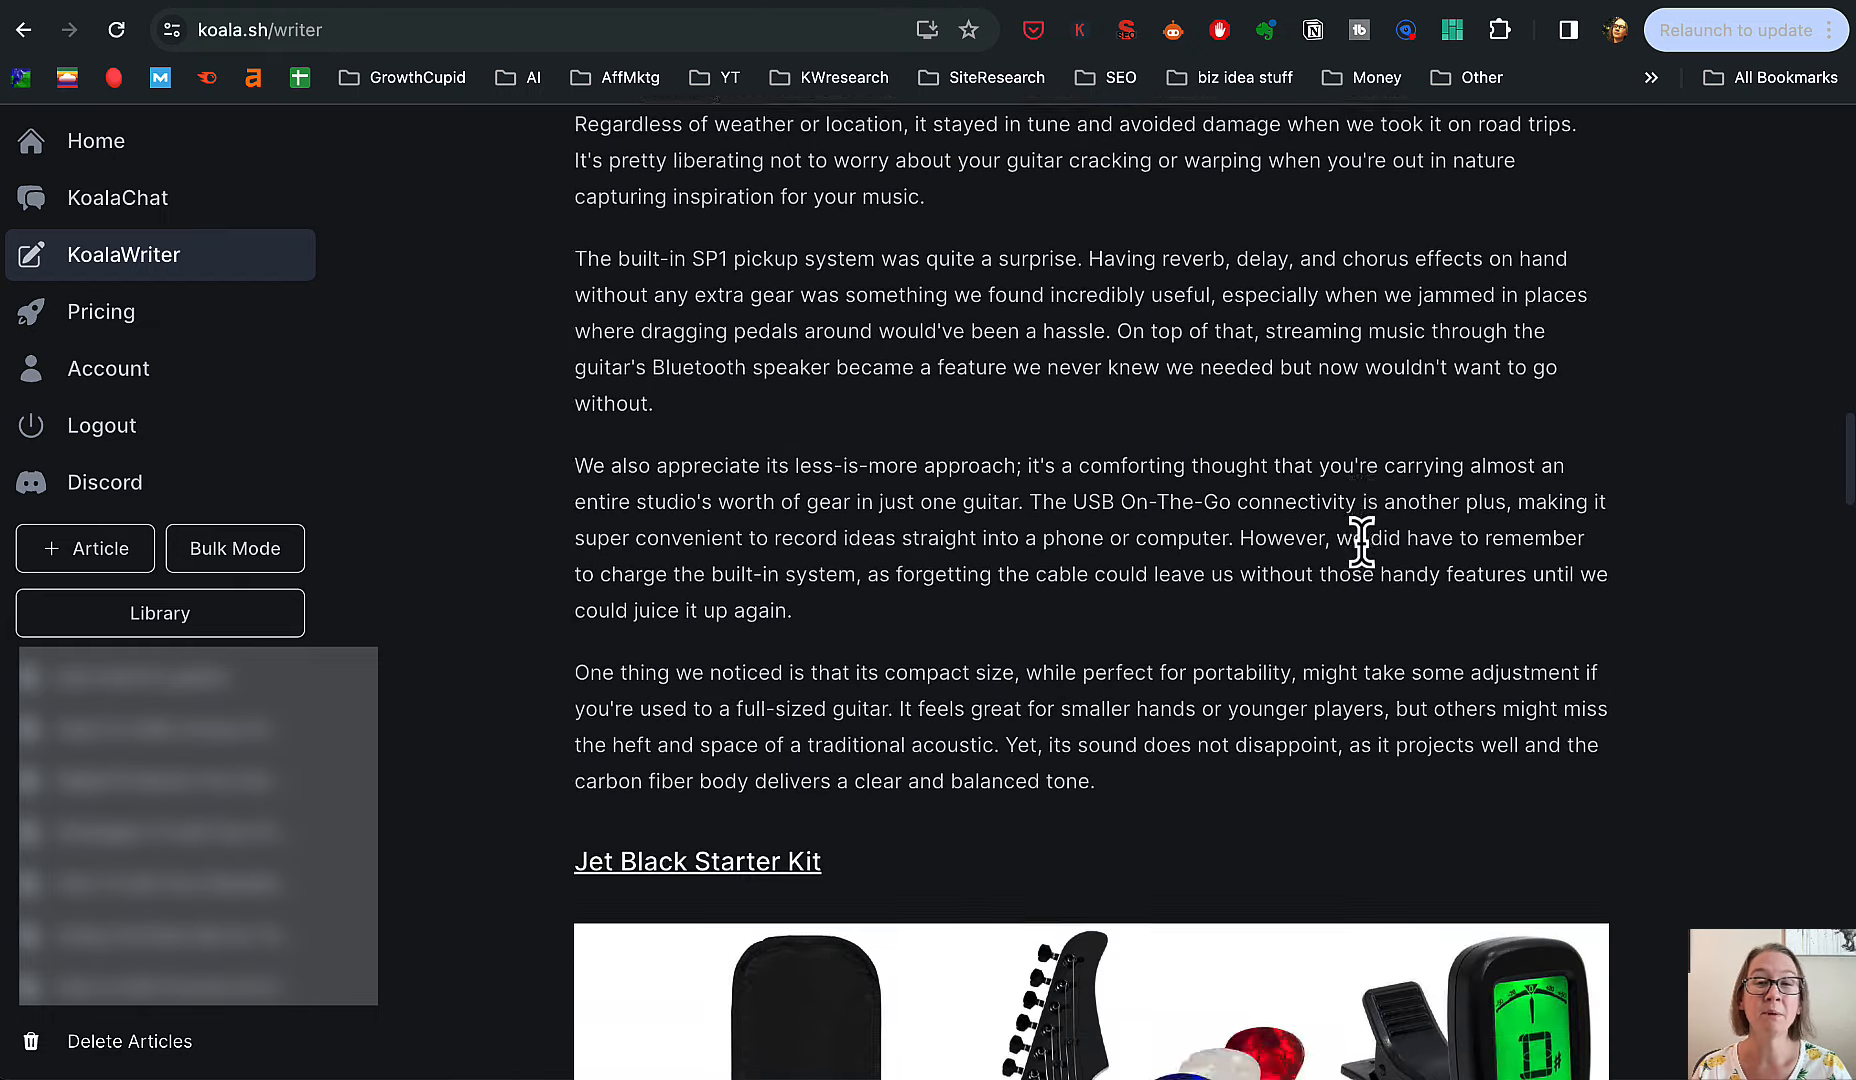
pyautogui.scroll(-12, 1362, 545)
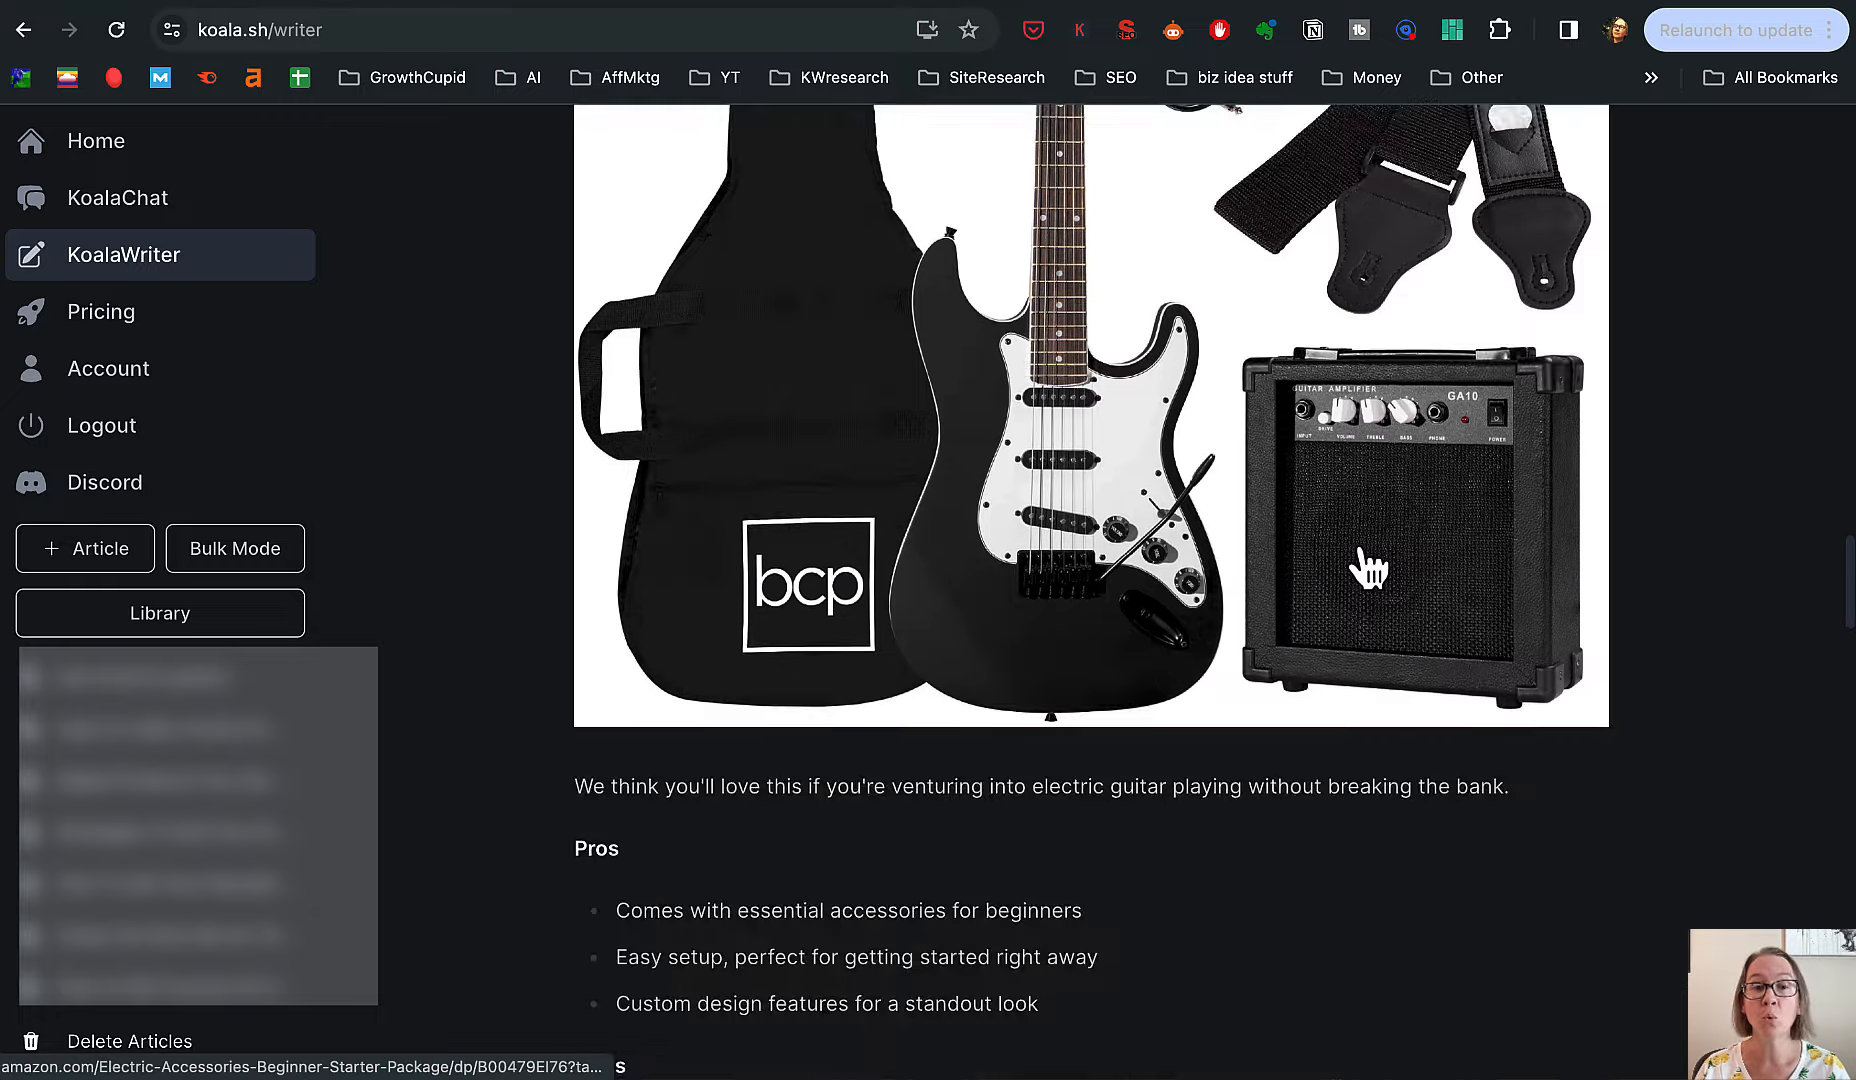
pyautogui.scroll(-2, 1359, 548)
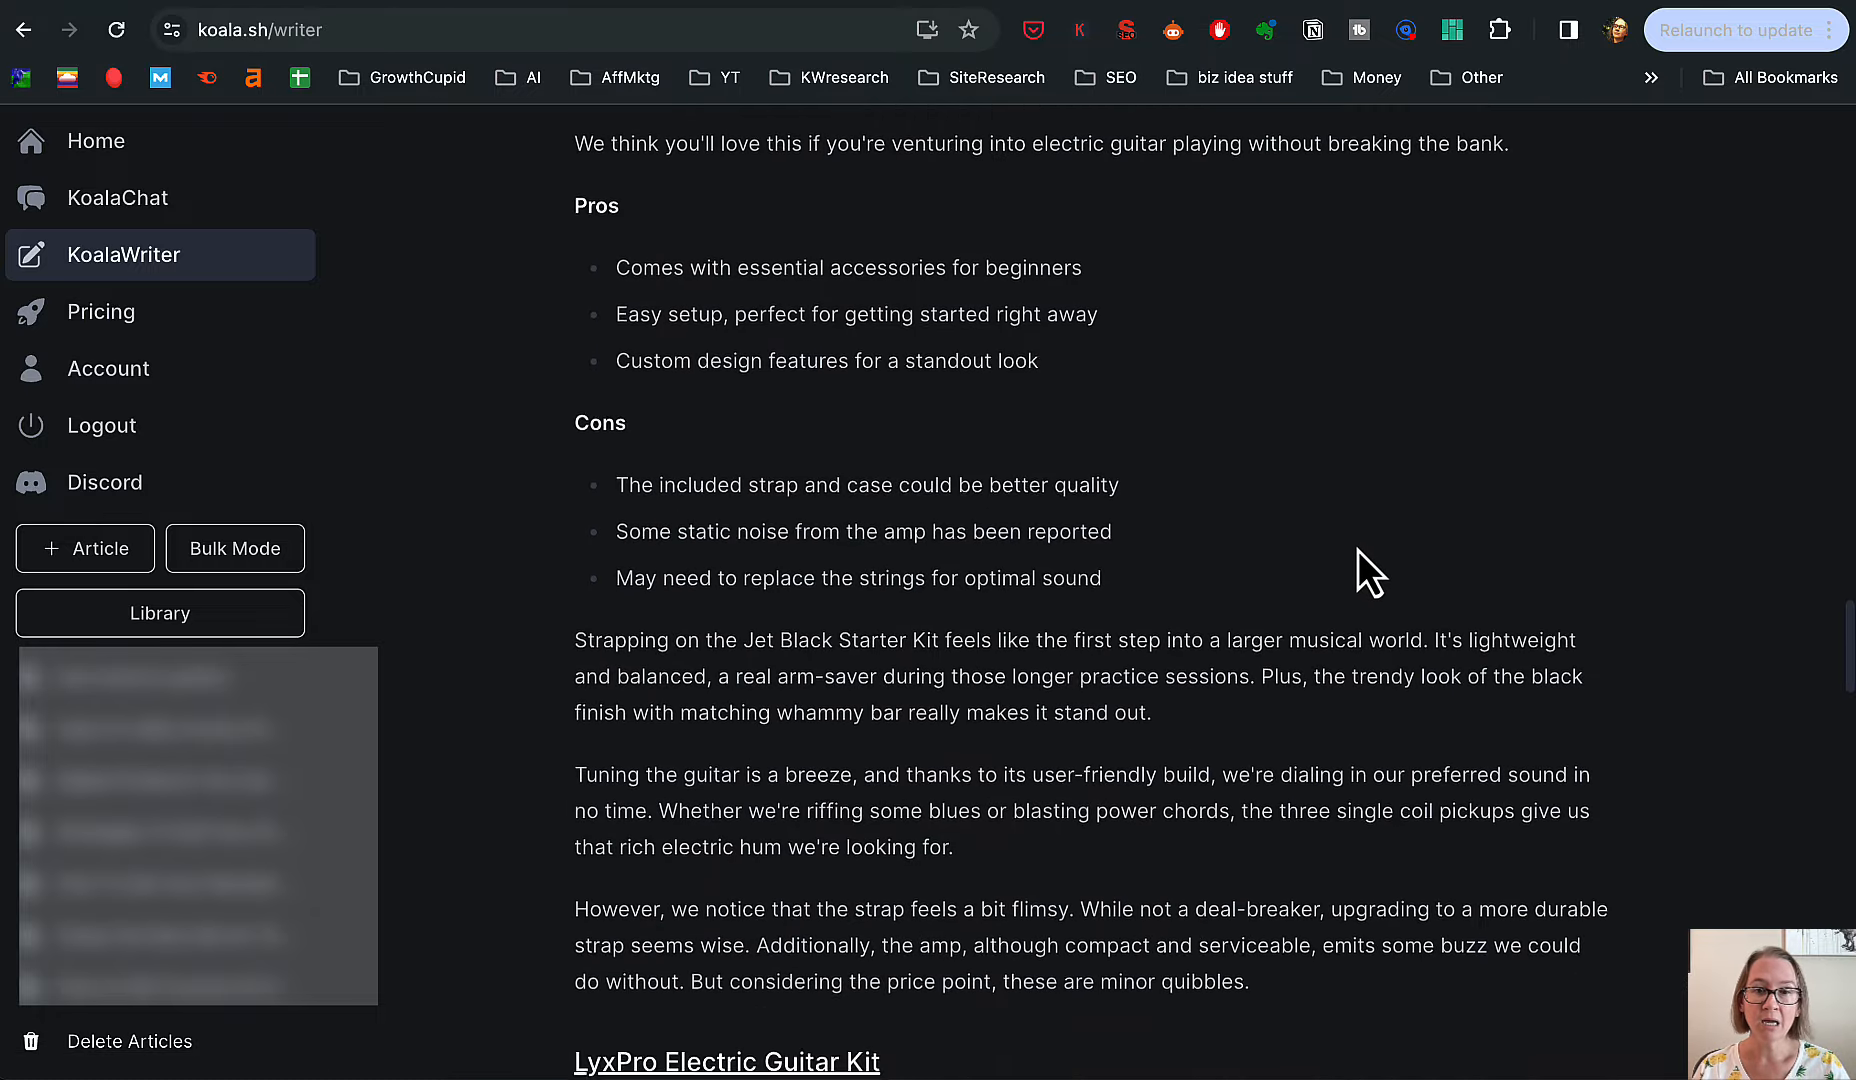
# - Highlight the sentence about strapping on the Jet Black Starter Kit and read on through the LyxPro Electric Guitar Kit review to the Buying Guide
pyautogui.moveTo(576, 630); pyautogui.dragTo(1437, 633)
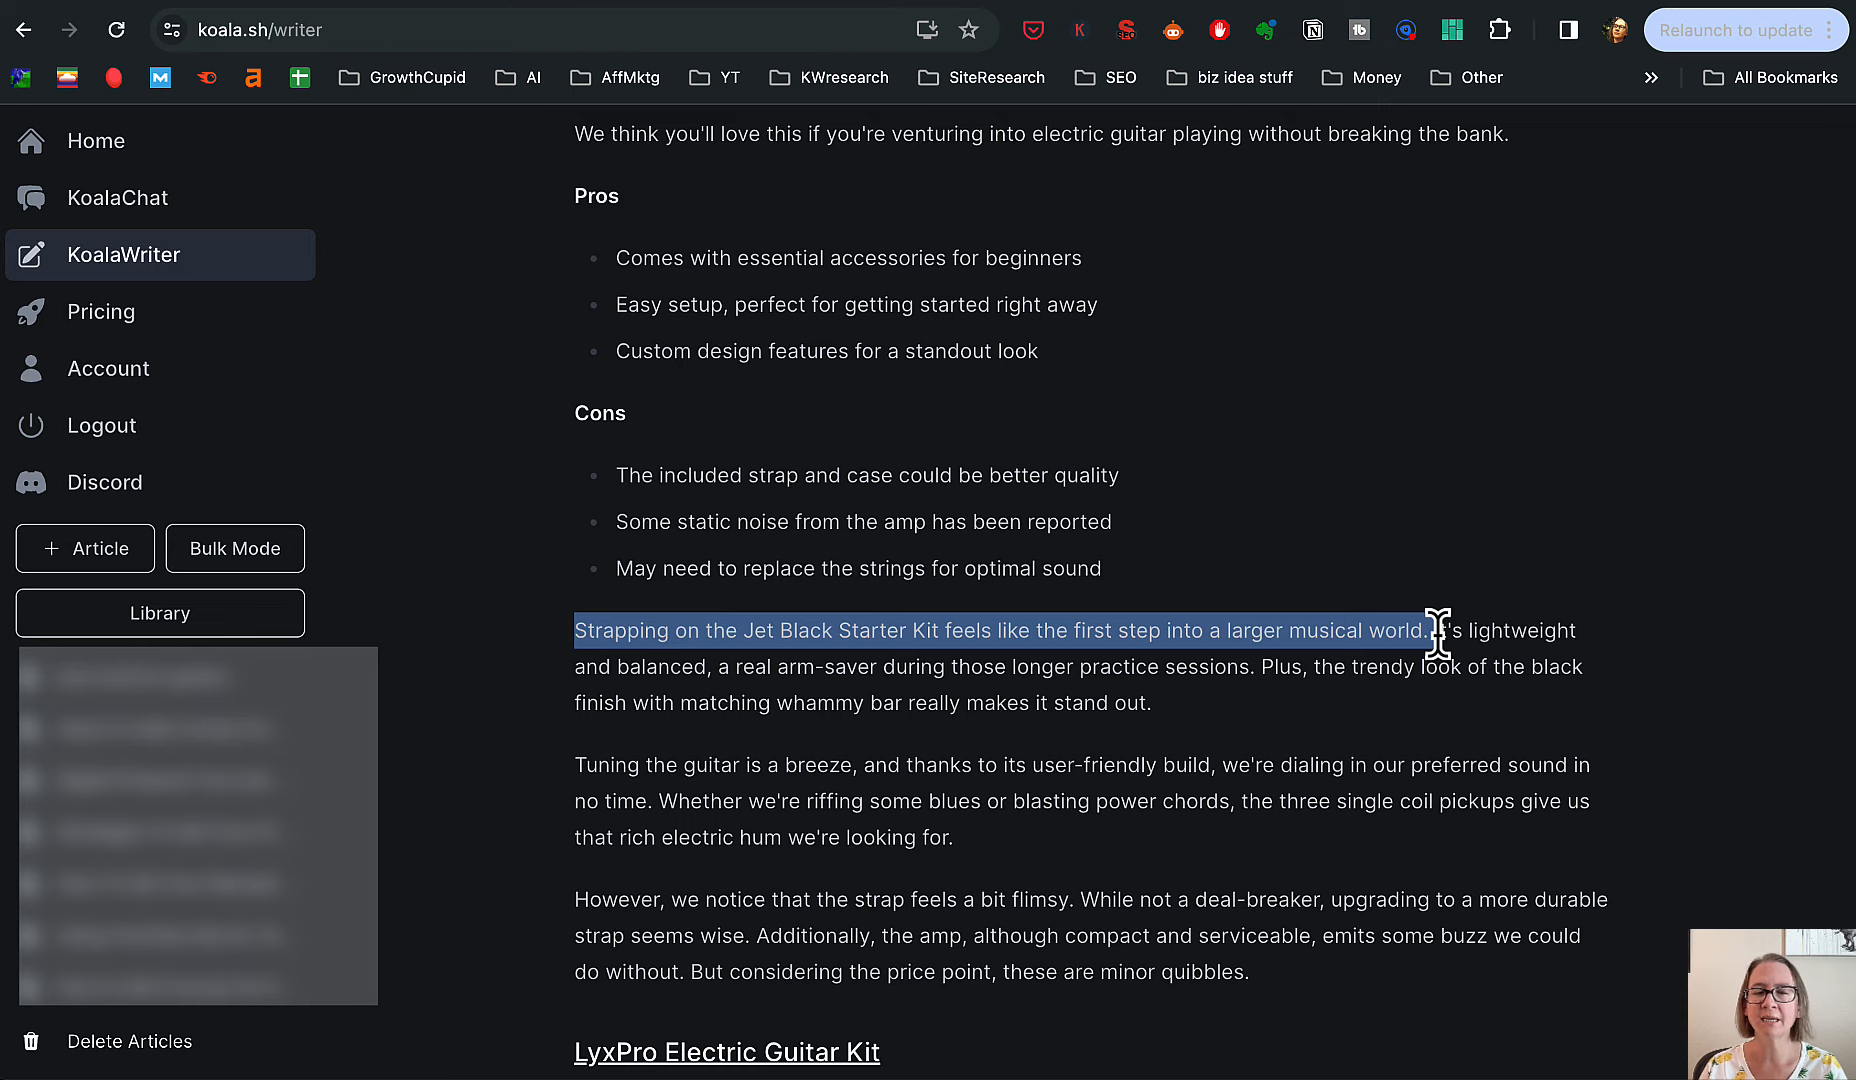
pyautogui.scroll(-12, 1139, 858)
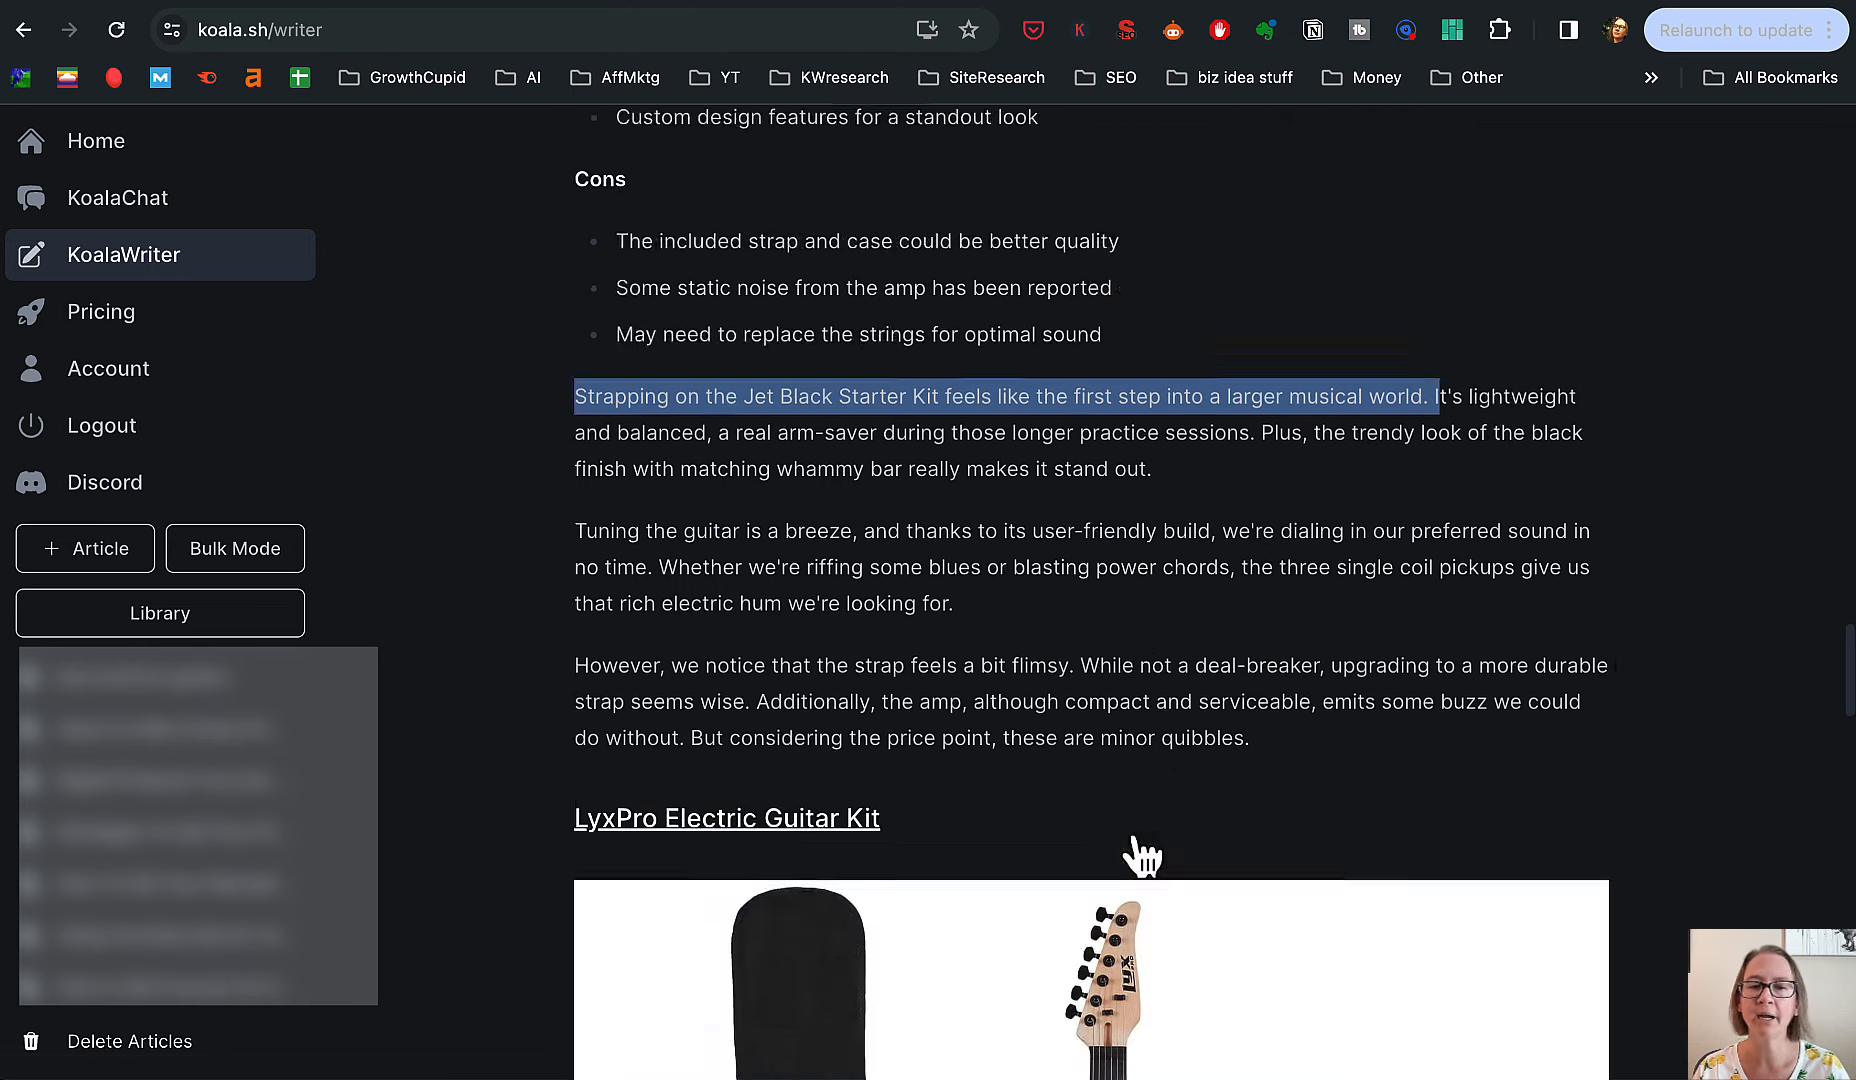
pyautogui.scroll(-10, 1139, 858)
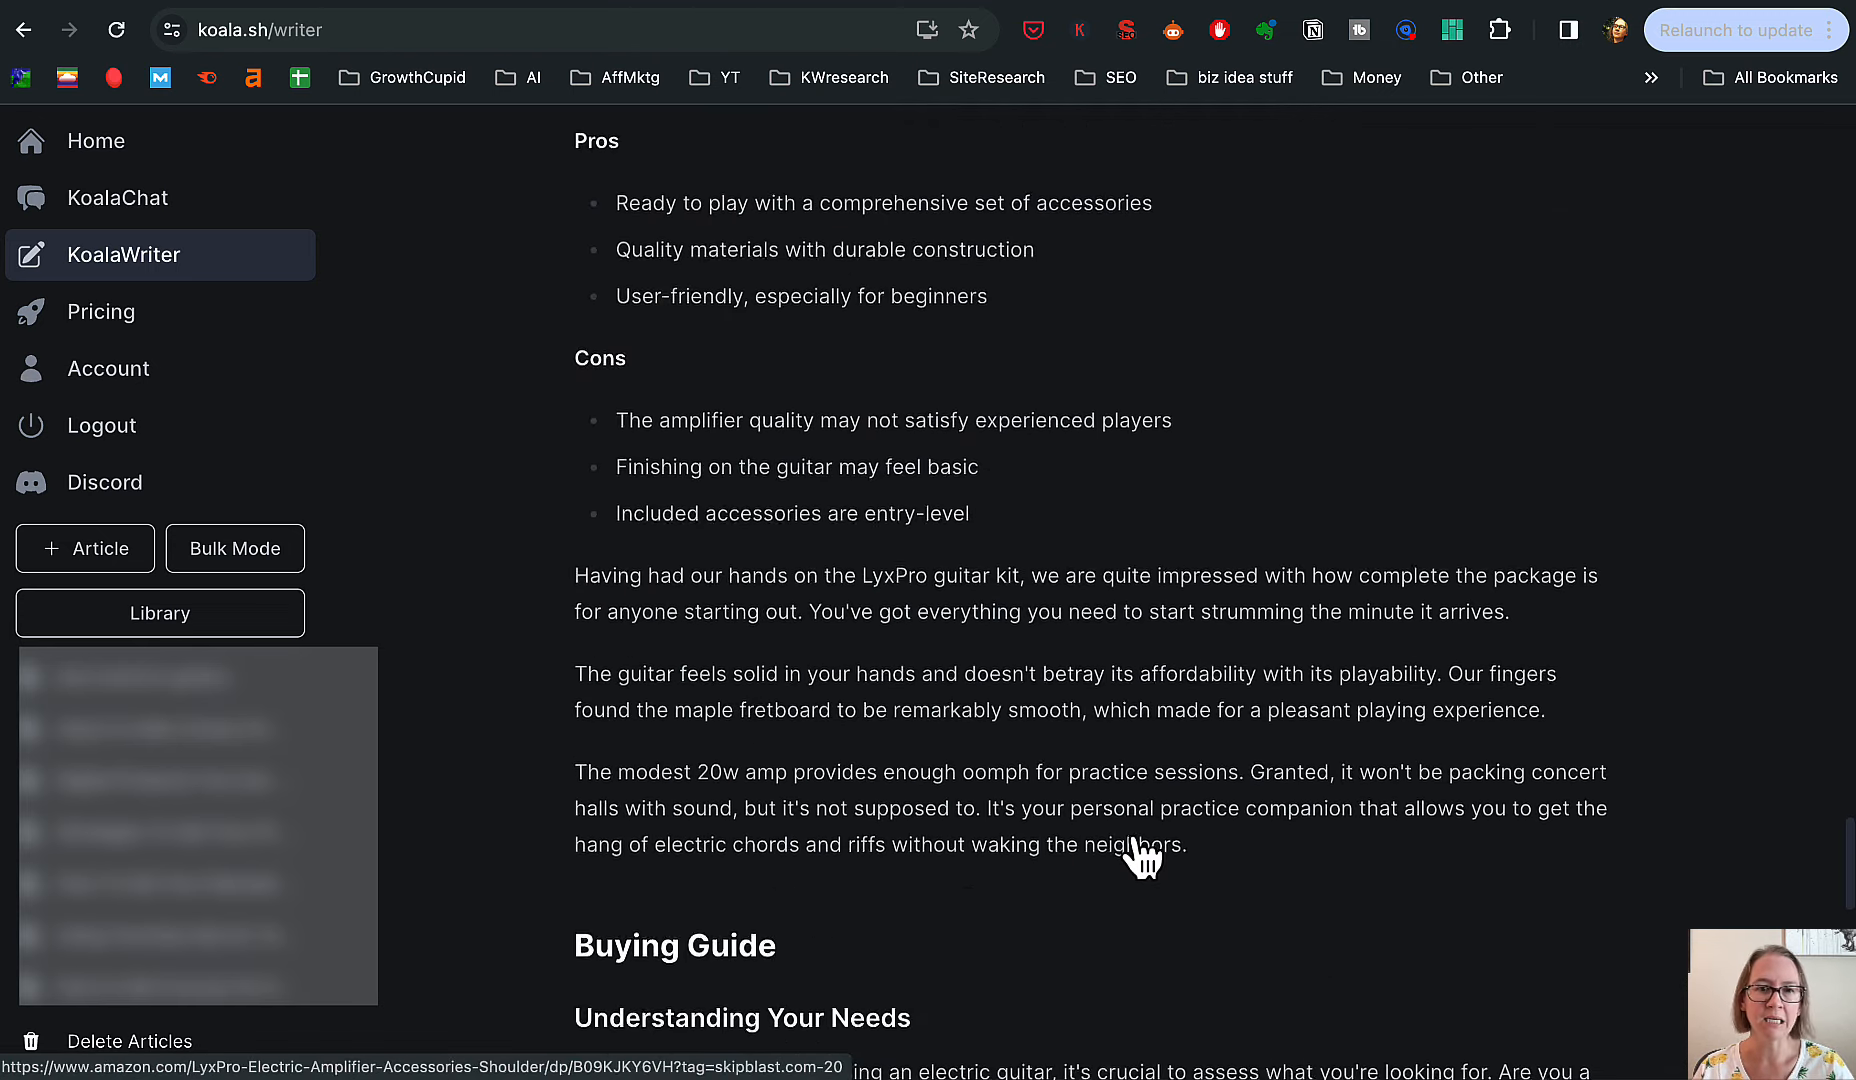
pyautogui.scroll(-1, 1139, 858)
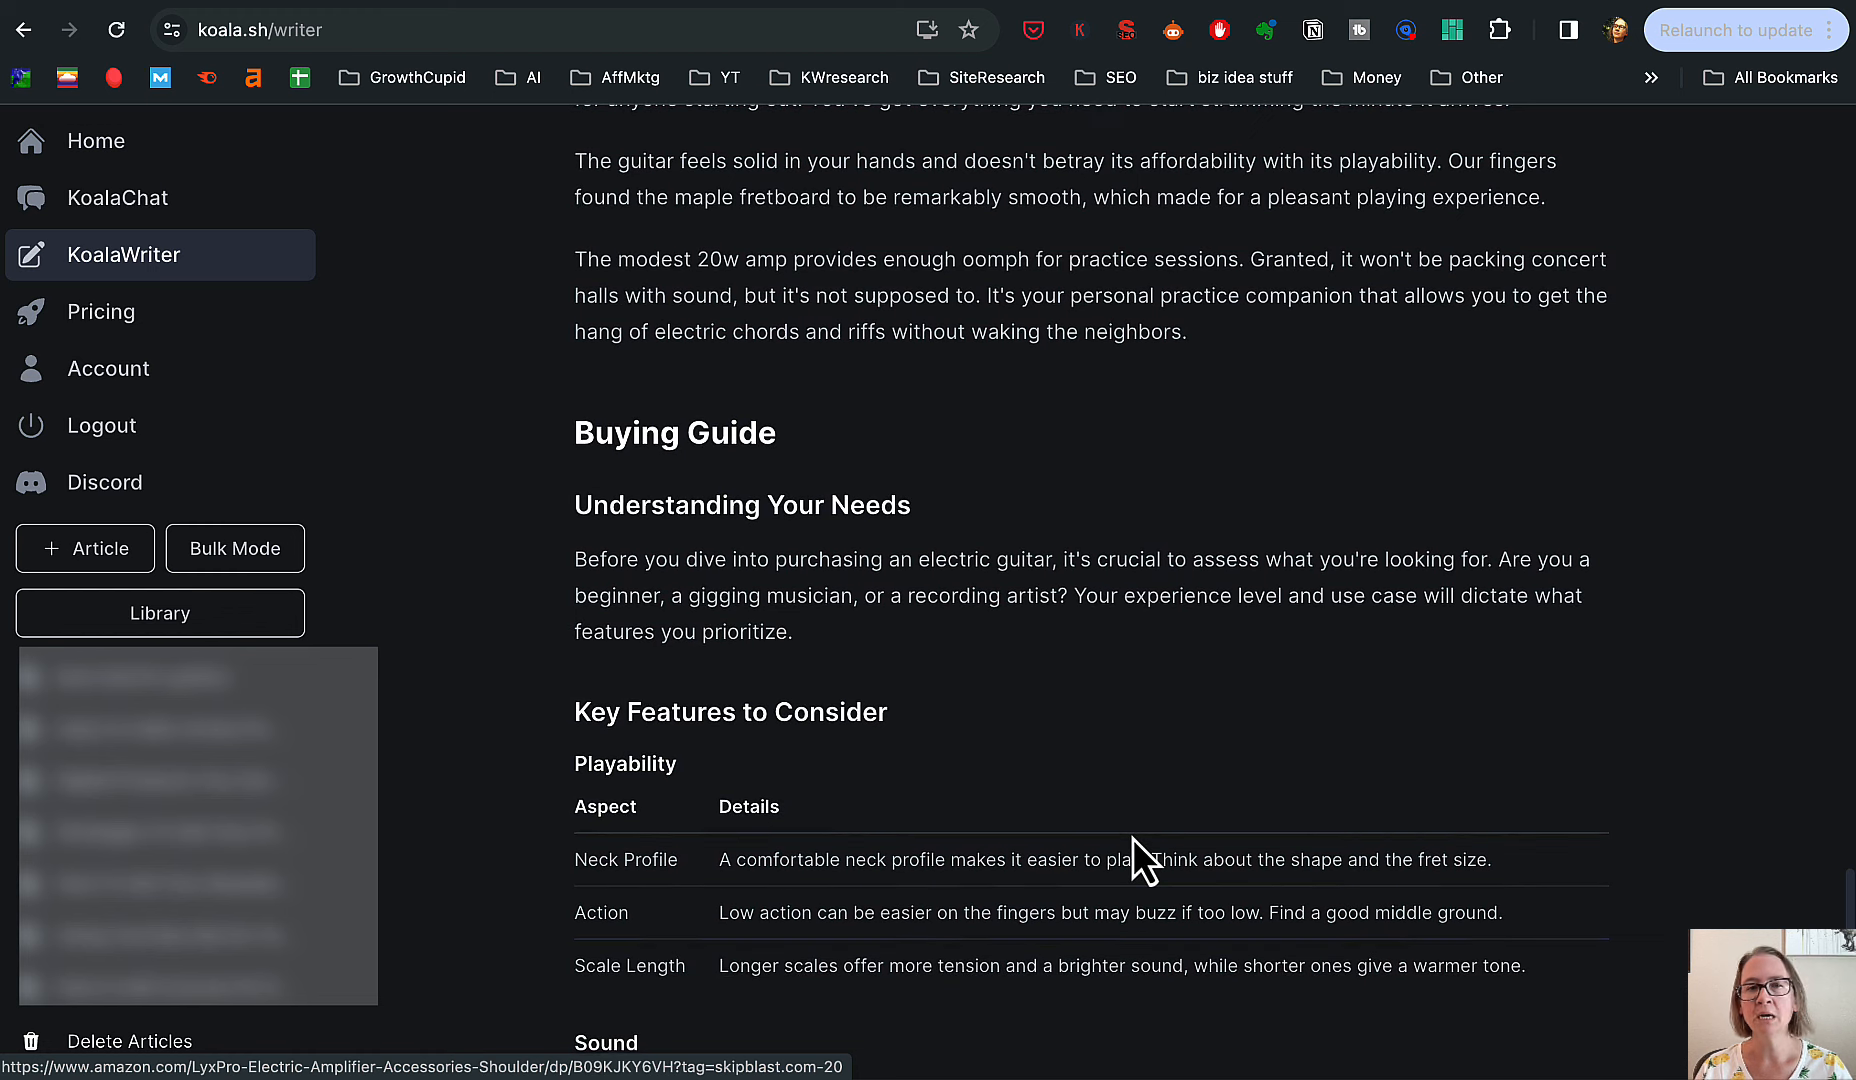
pyautogui.scroll(-3, 1135, 808)
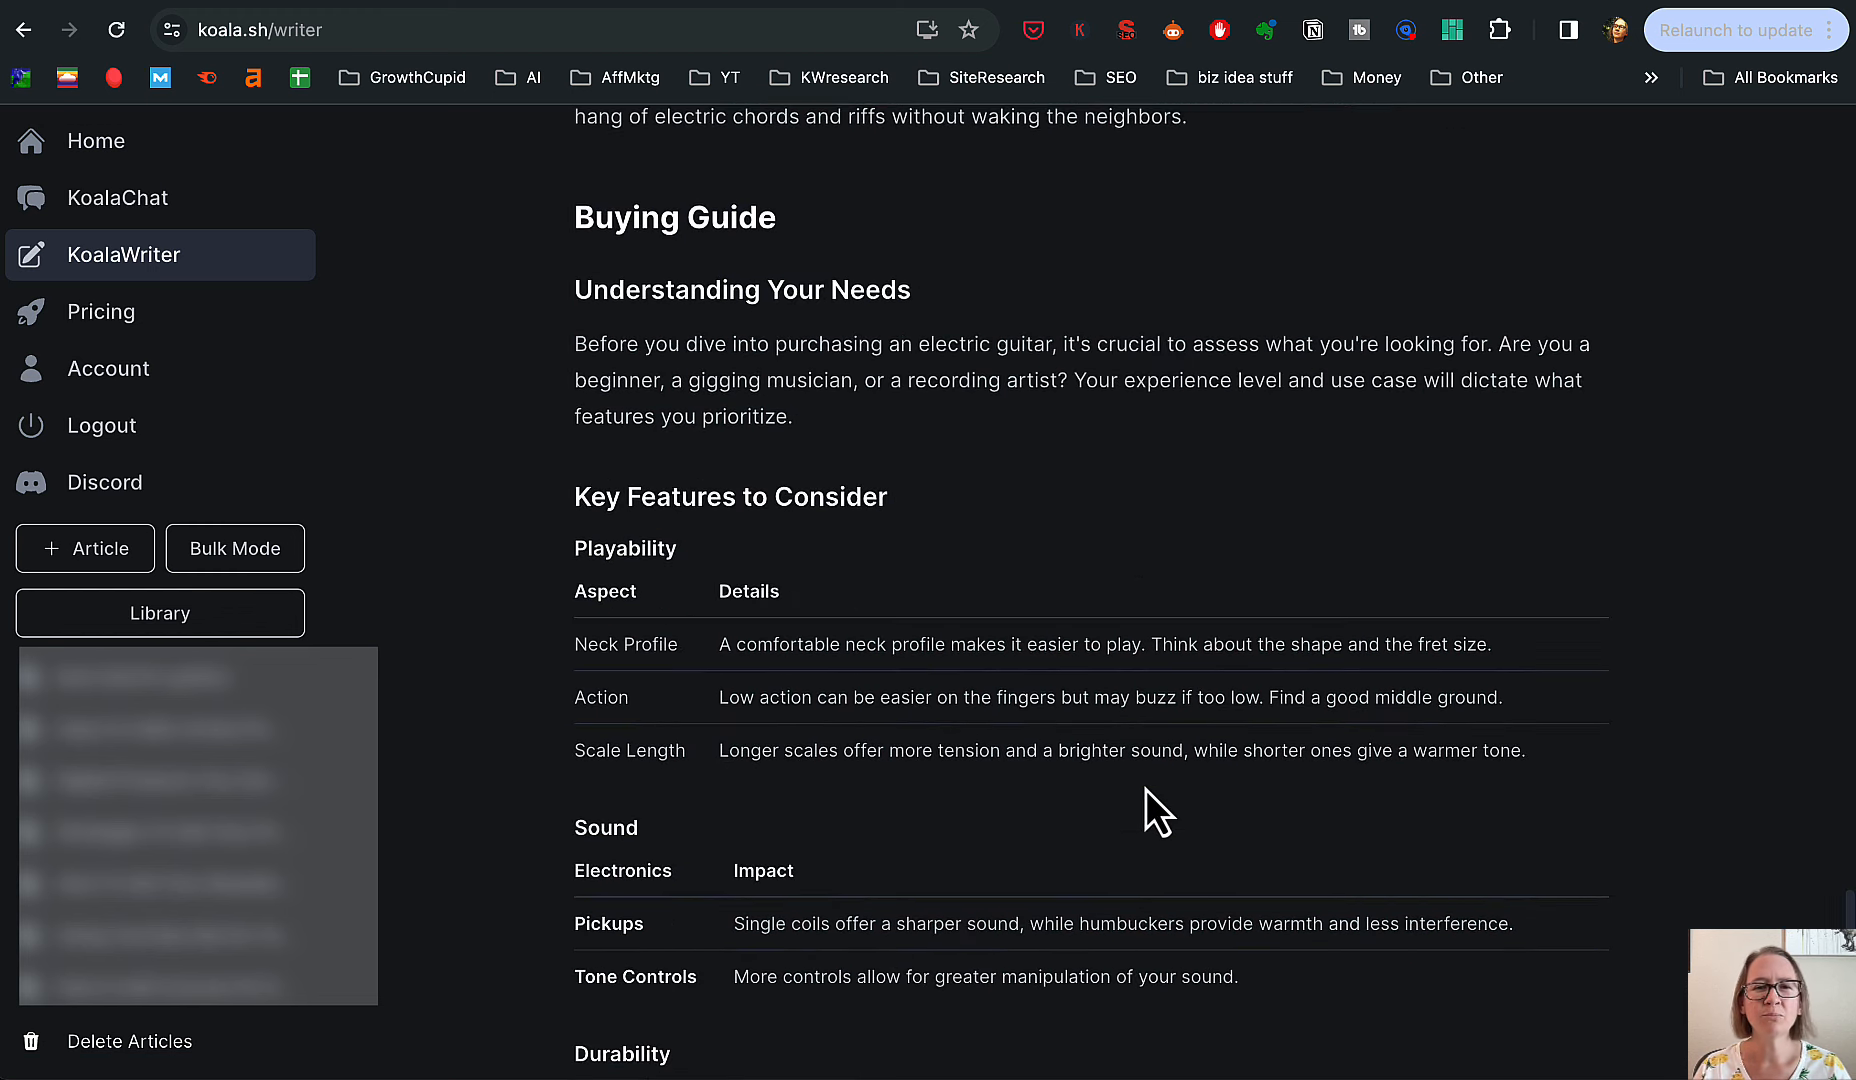
# - Highlight "crucial" and the "Are you a beginner" question in the Buying Guide, and read the guide through to Trying Before Buying
pyautogui.doubleClick(1130, 316)
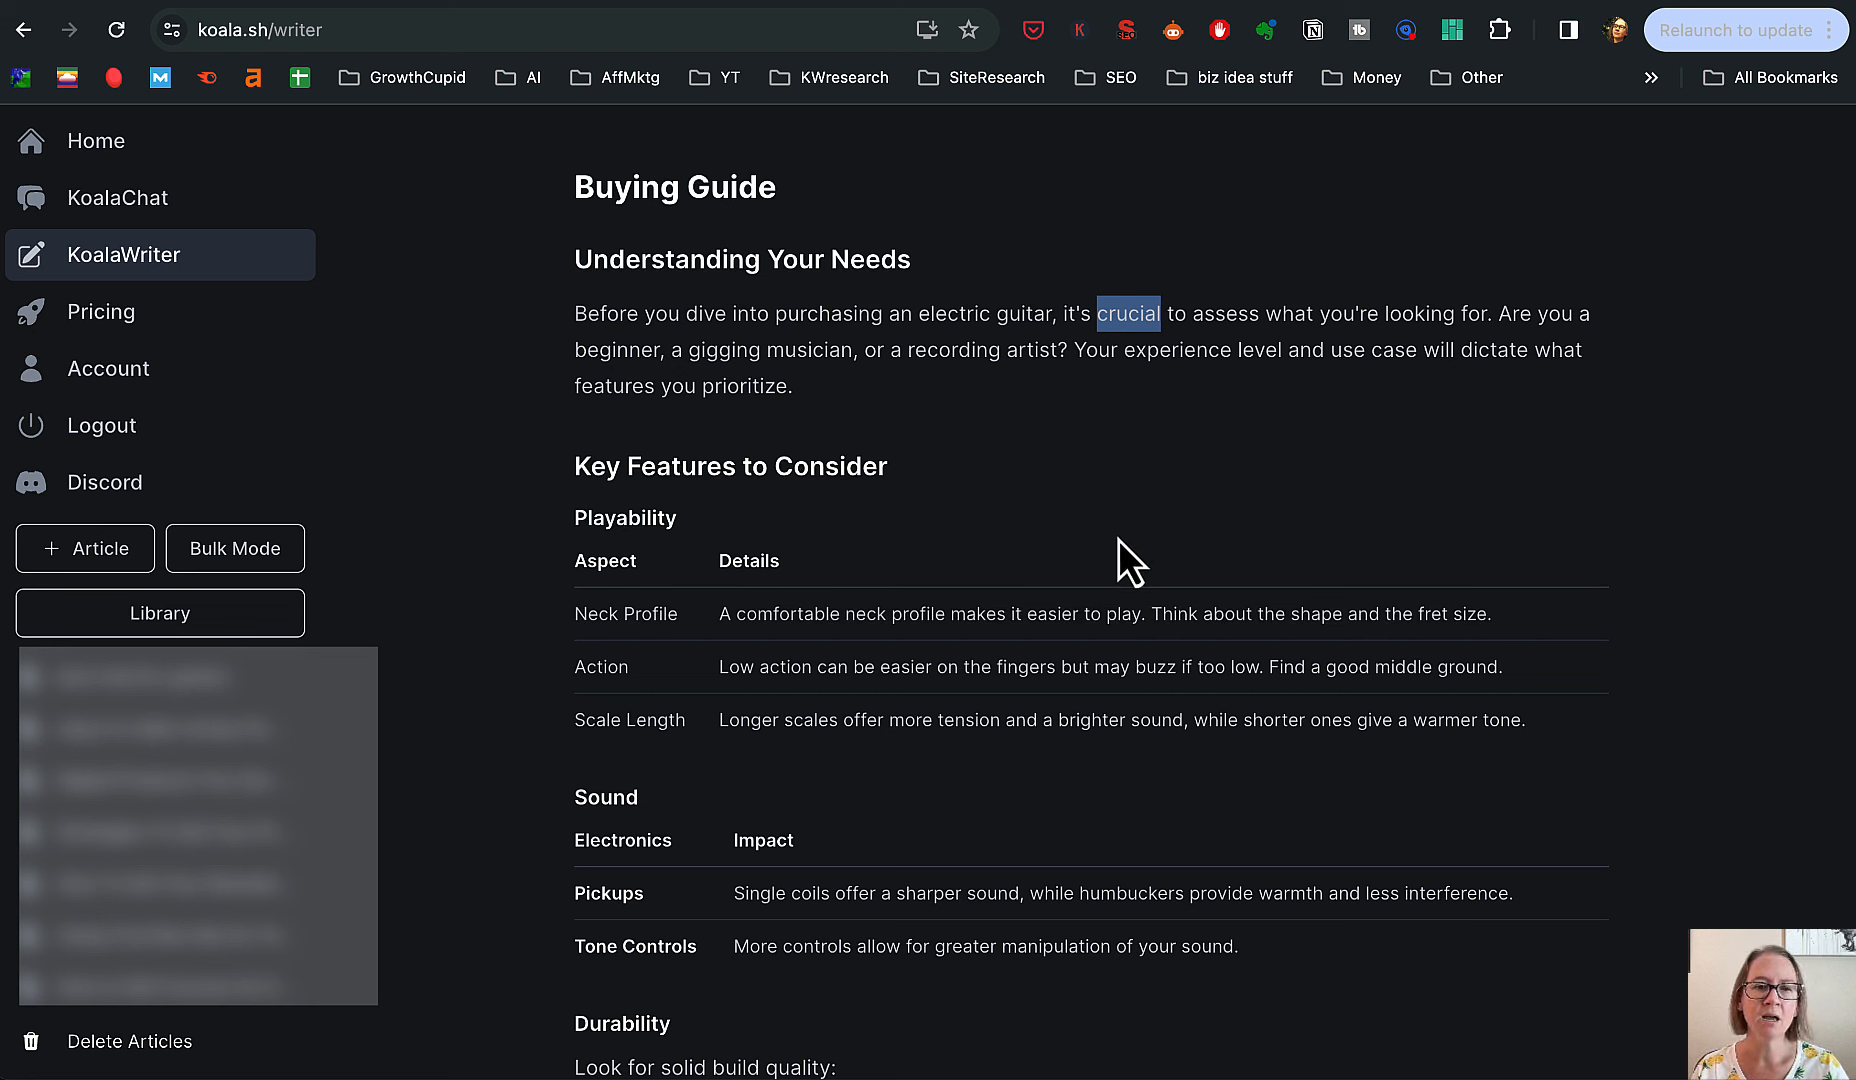
pyautogui.moveTo(1493, 314); pyautogui.dragTo(1075, 350)
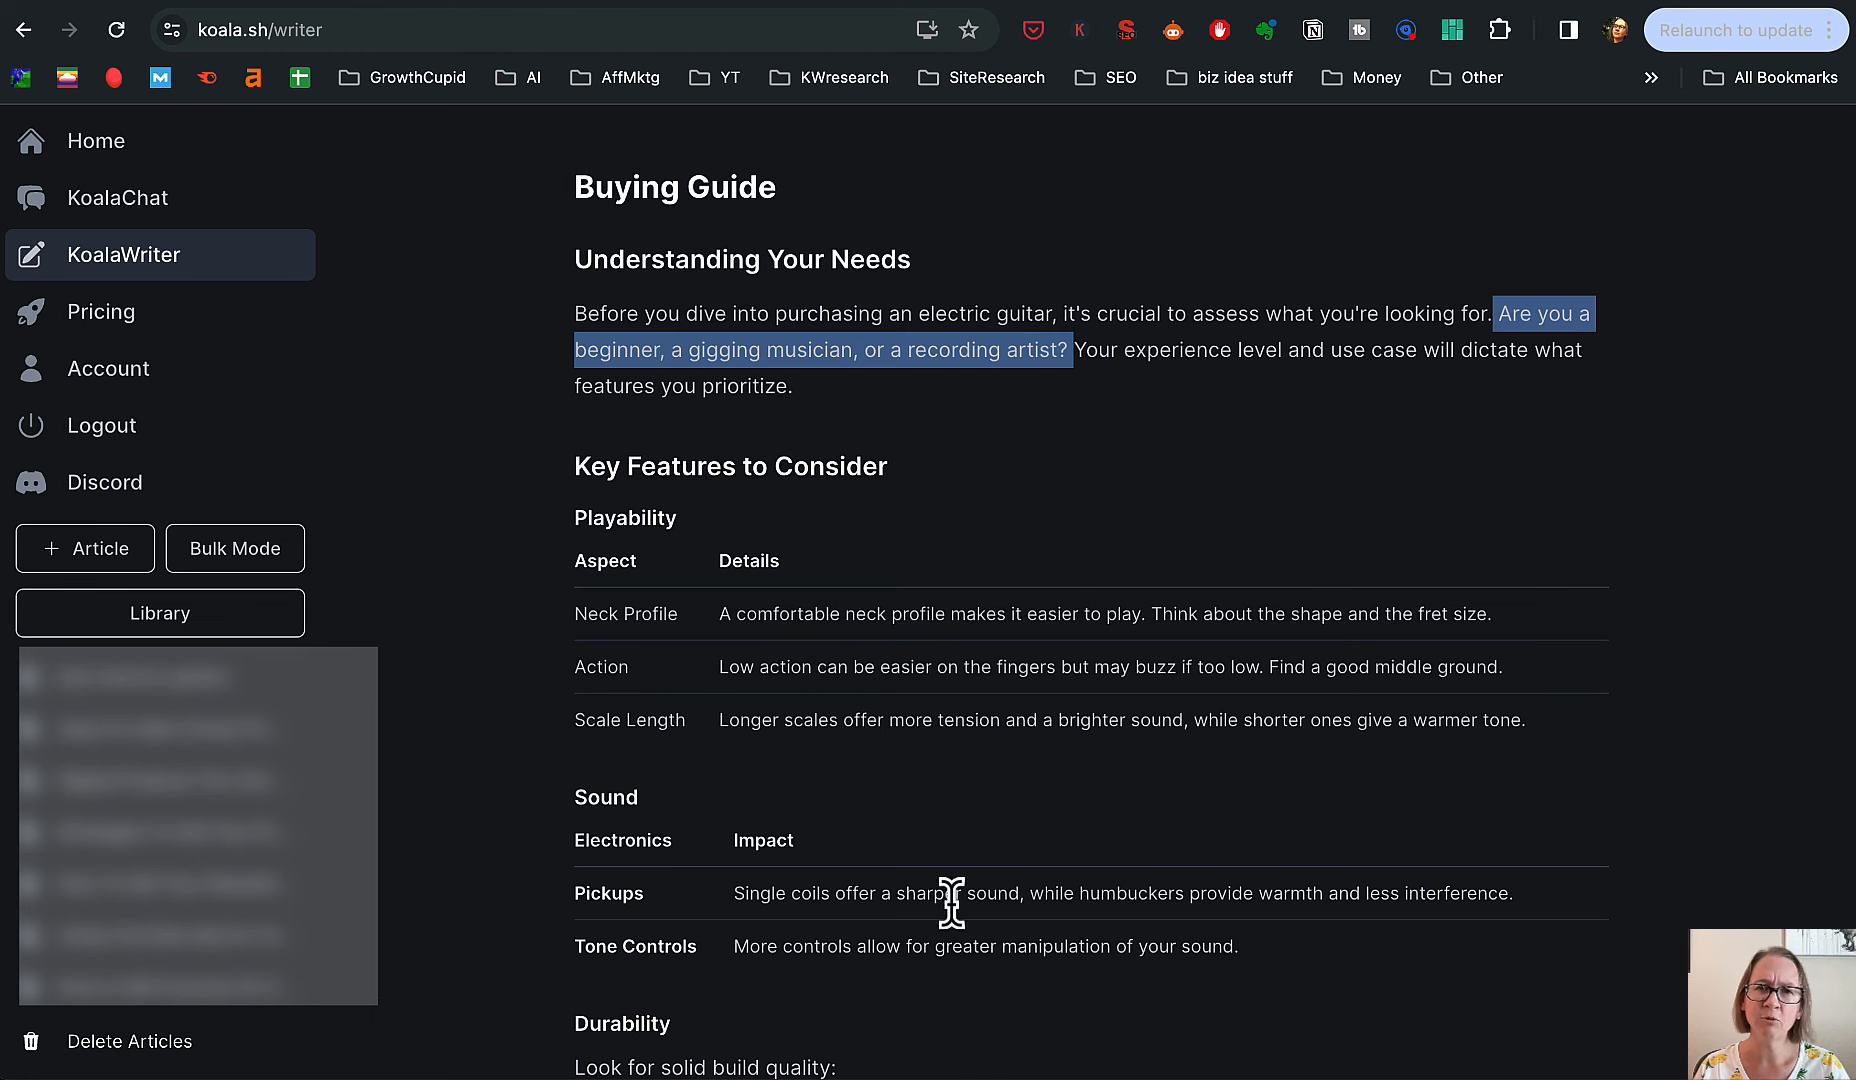
pyautogui.scroll(-3, 977, 879)
pyautogui.scroll(-3, 977, 879)
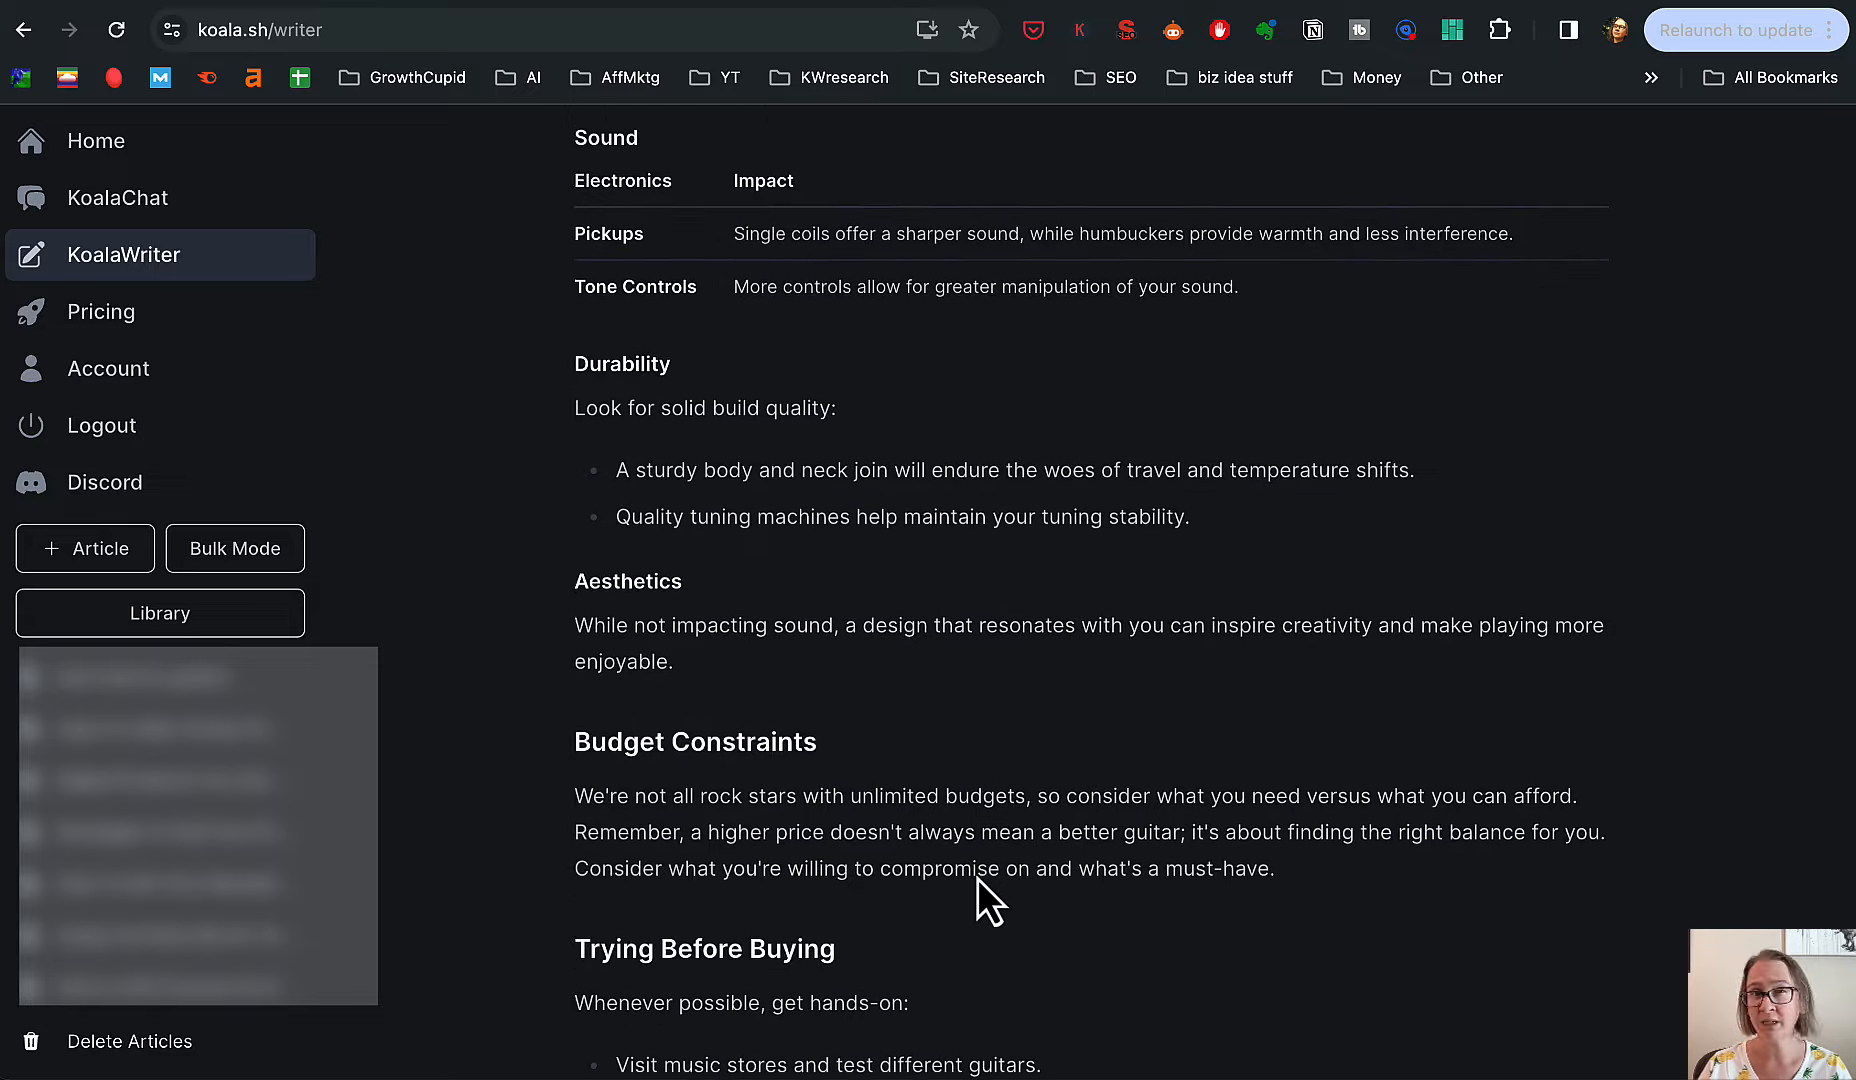
pyautogui.scroll(-2, 980, 874)
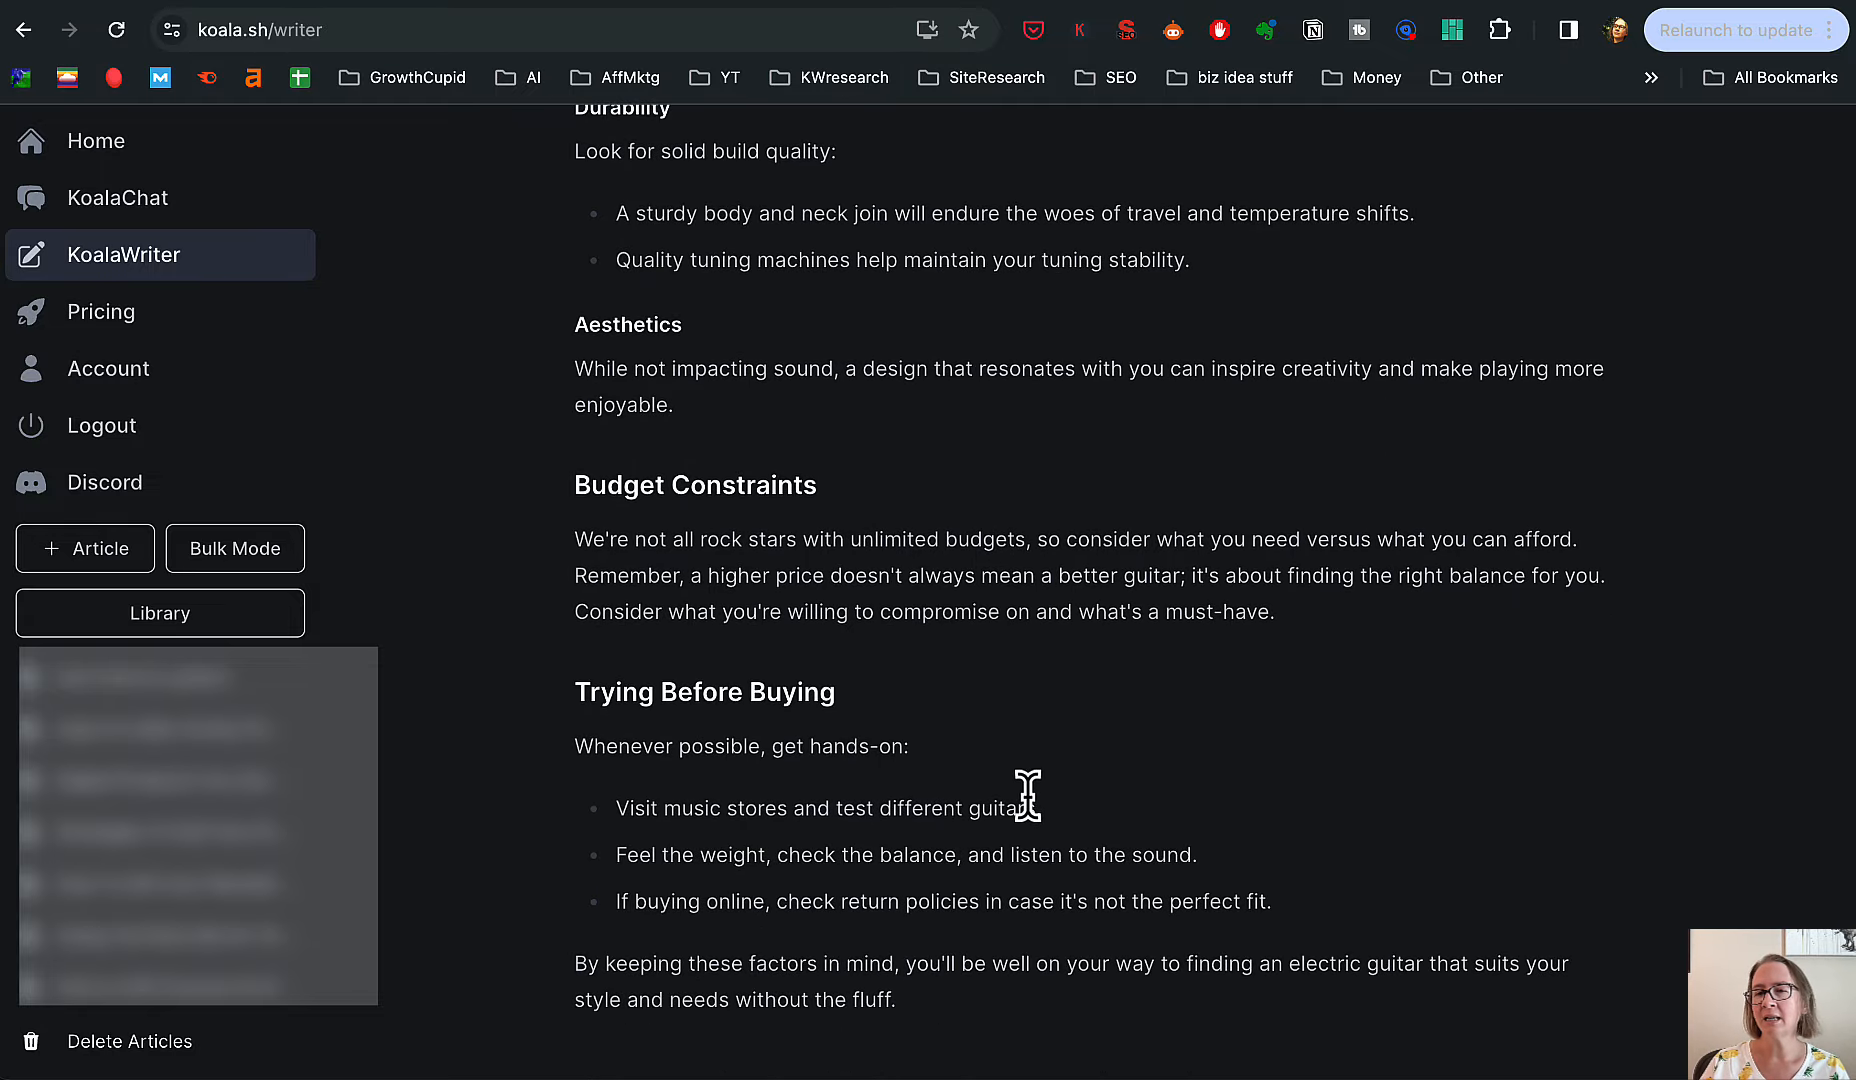
# - Go back to the beginning of the electric guitar roundup and look over its title and introduction
pyautogui.scroll(20, 1025, 776)
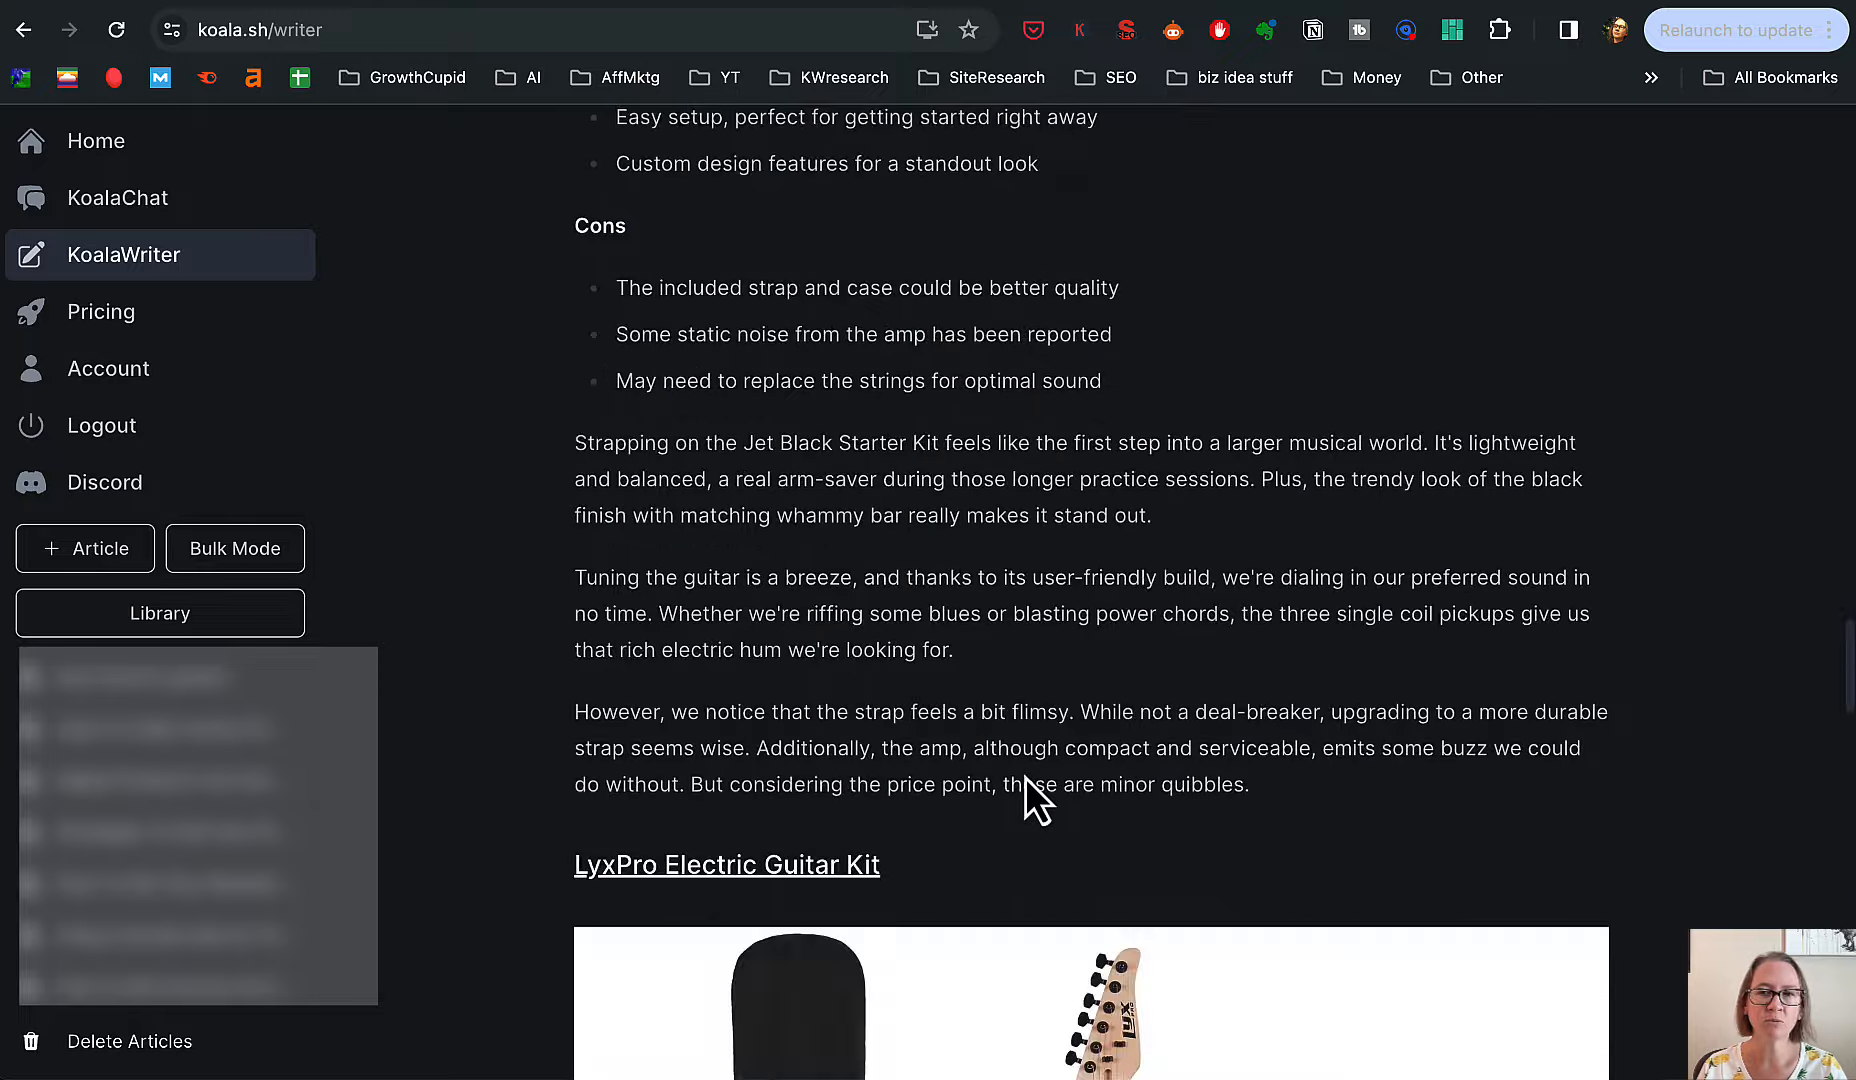
pyautogui.scroll(15, 1030, 785)
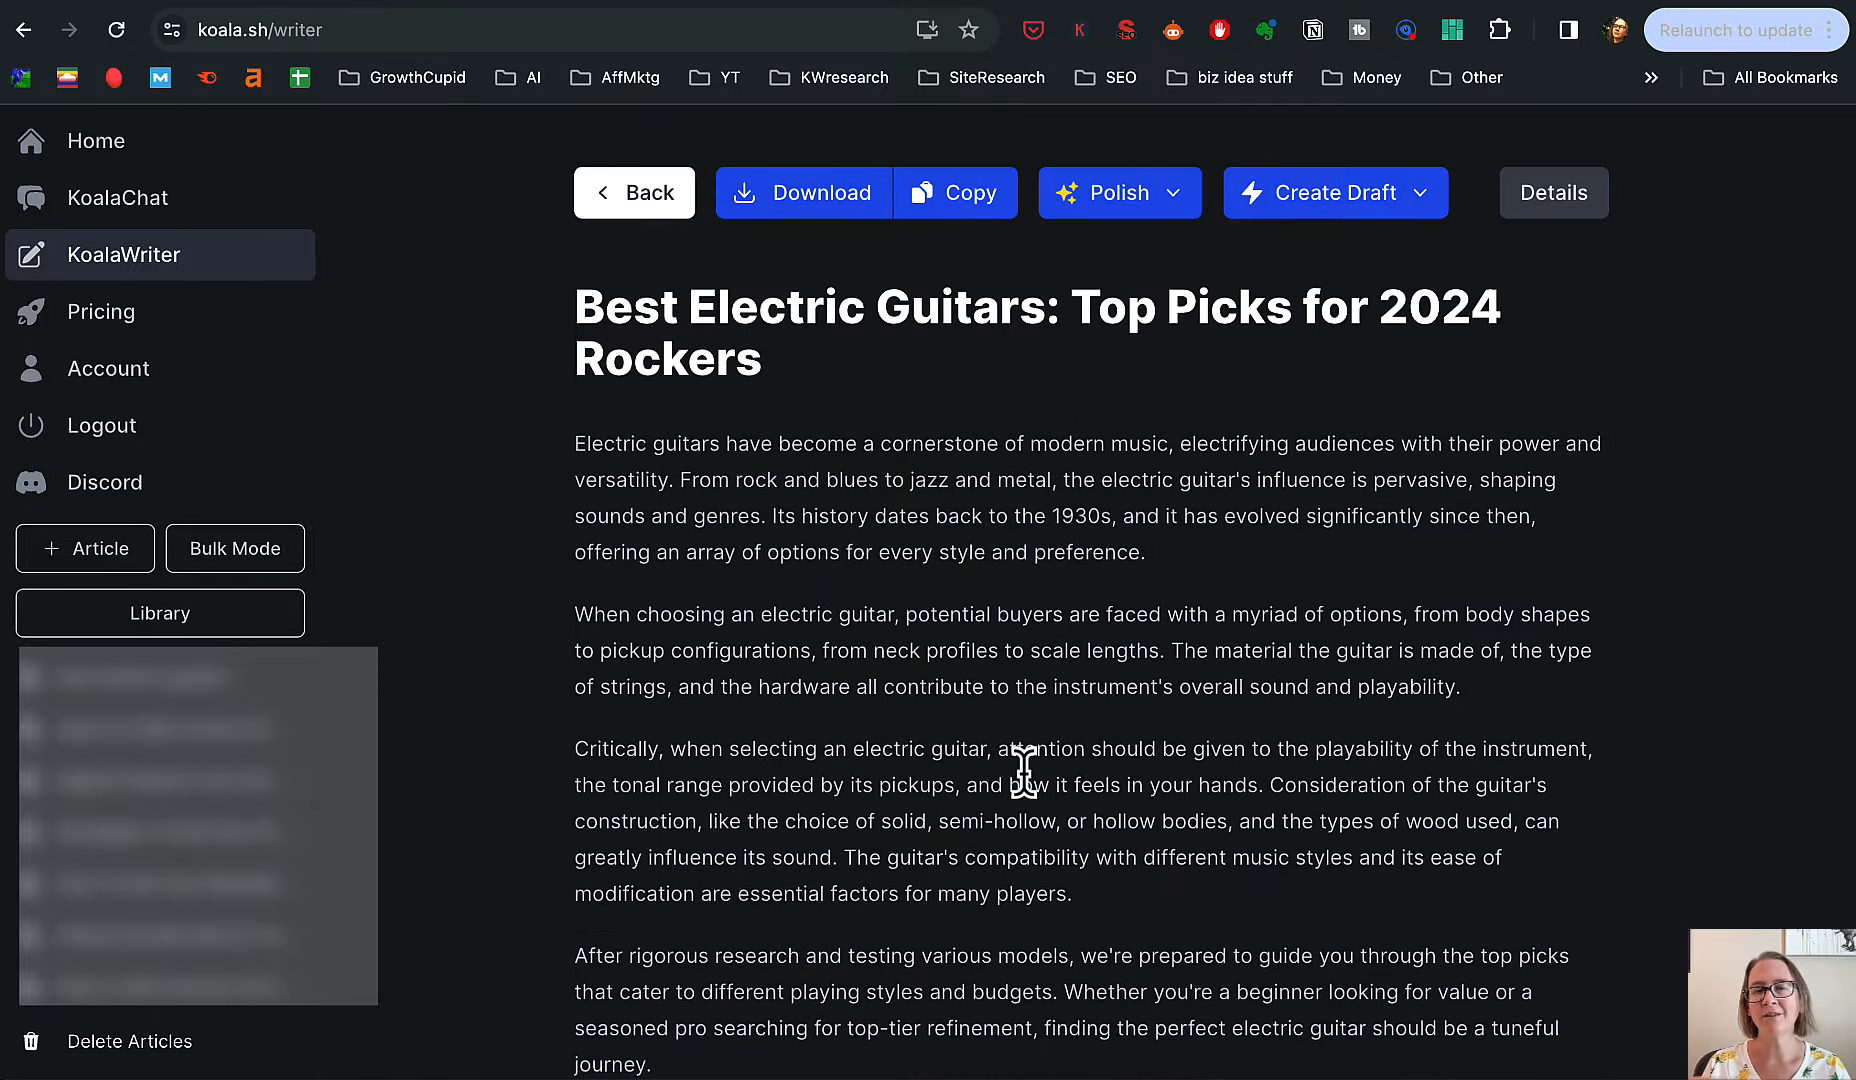
pyautogui.scroll(-3, 1025, 770)
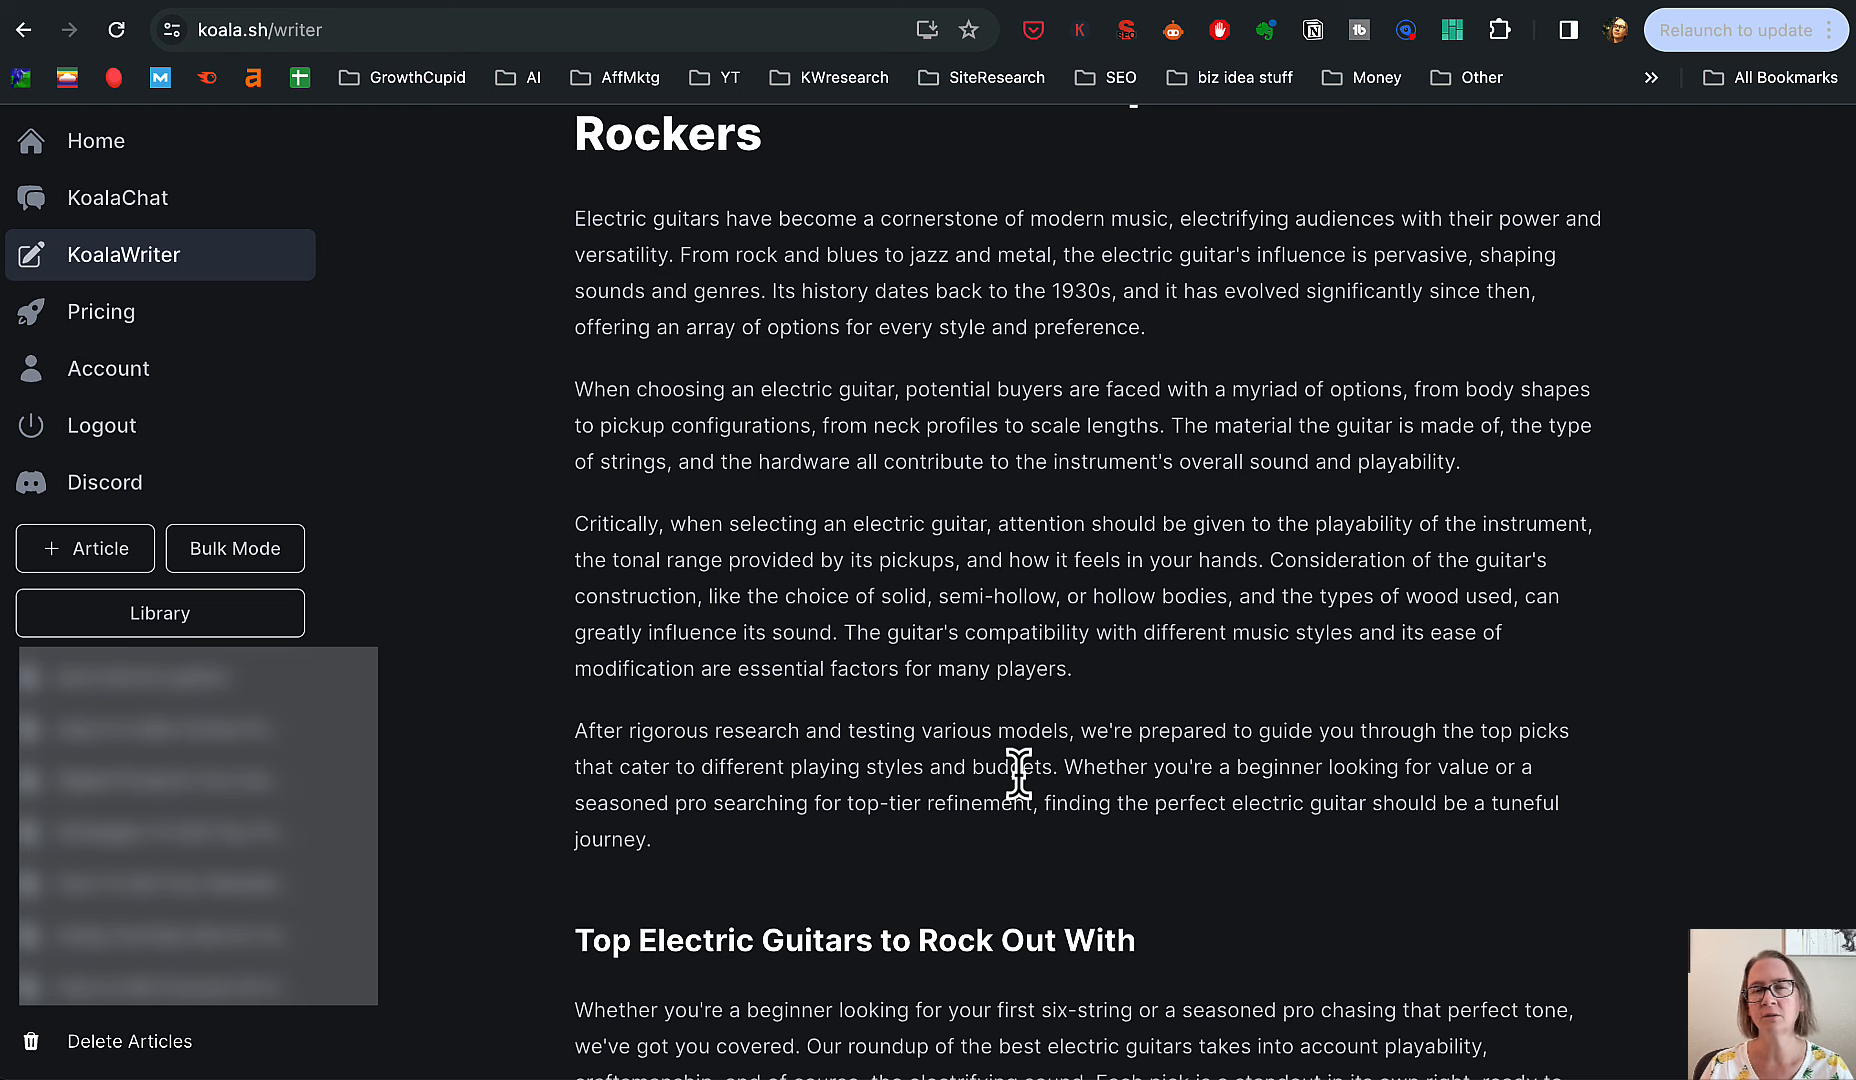
pyautogui.scroll(3, 1018, 772)
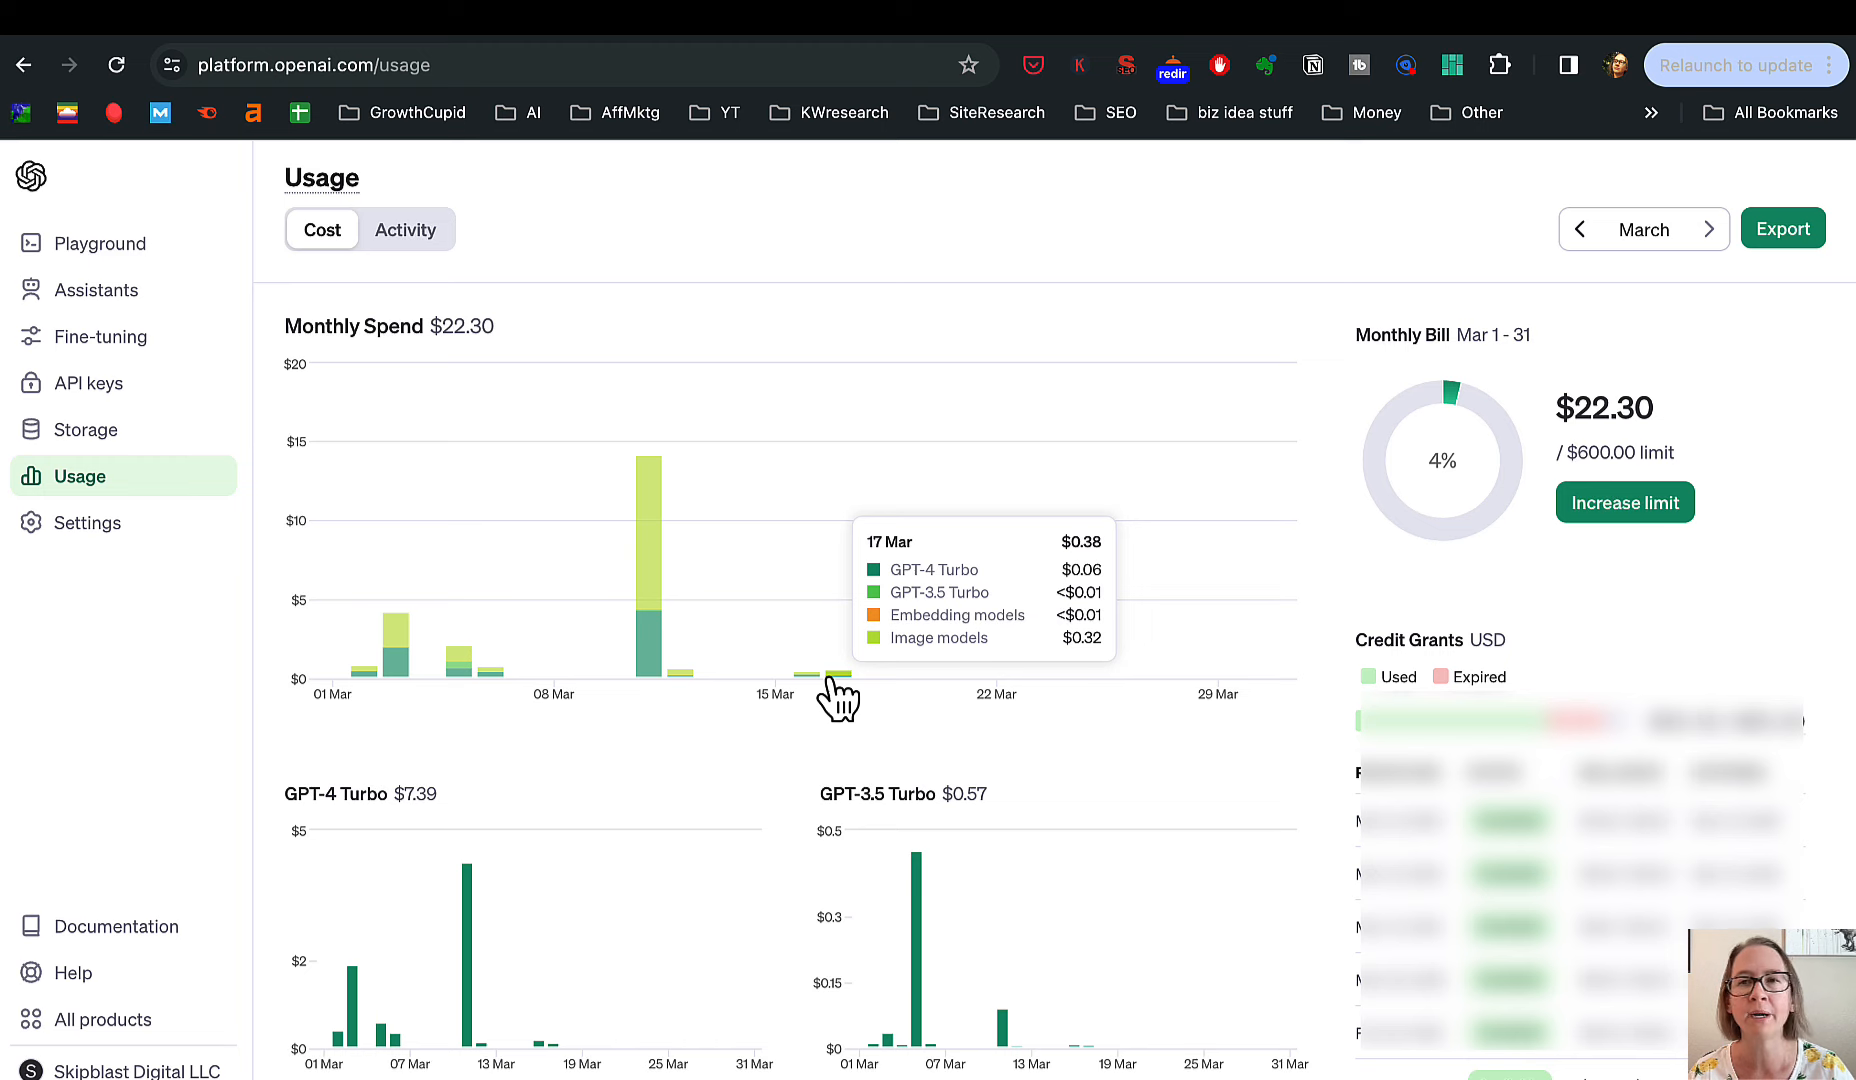
# - Switch back to KoalaWriter, open its pricing page and examine the monthly Essentials, Starter and Professional plans
pyautogui.click(1563, 20)
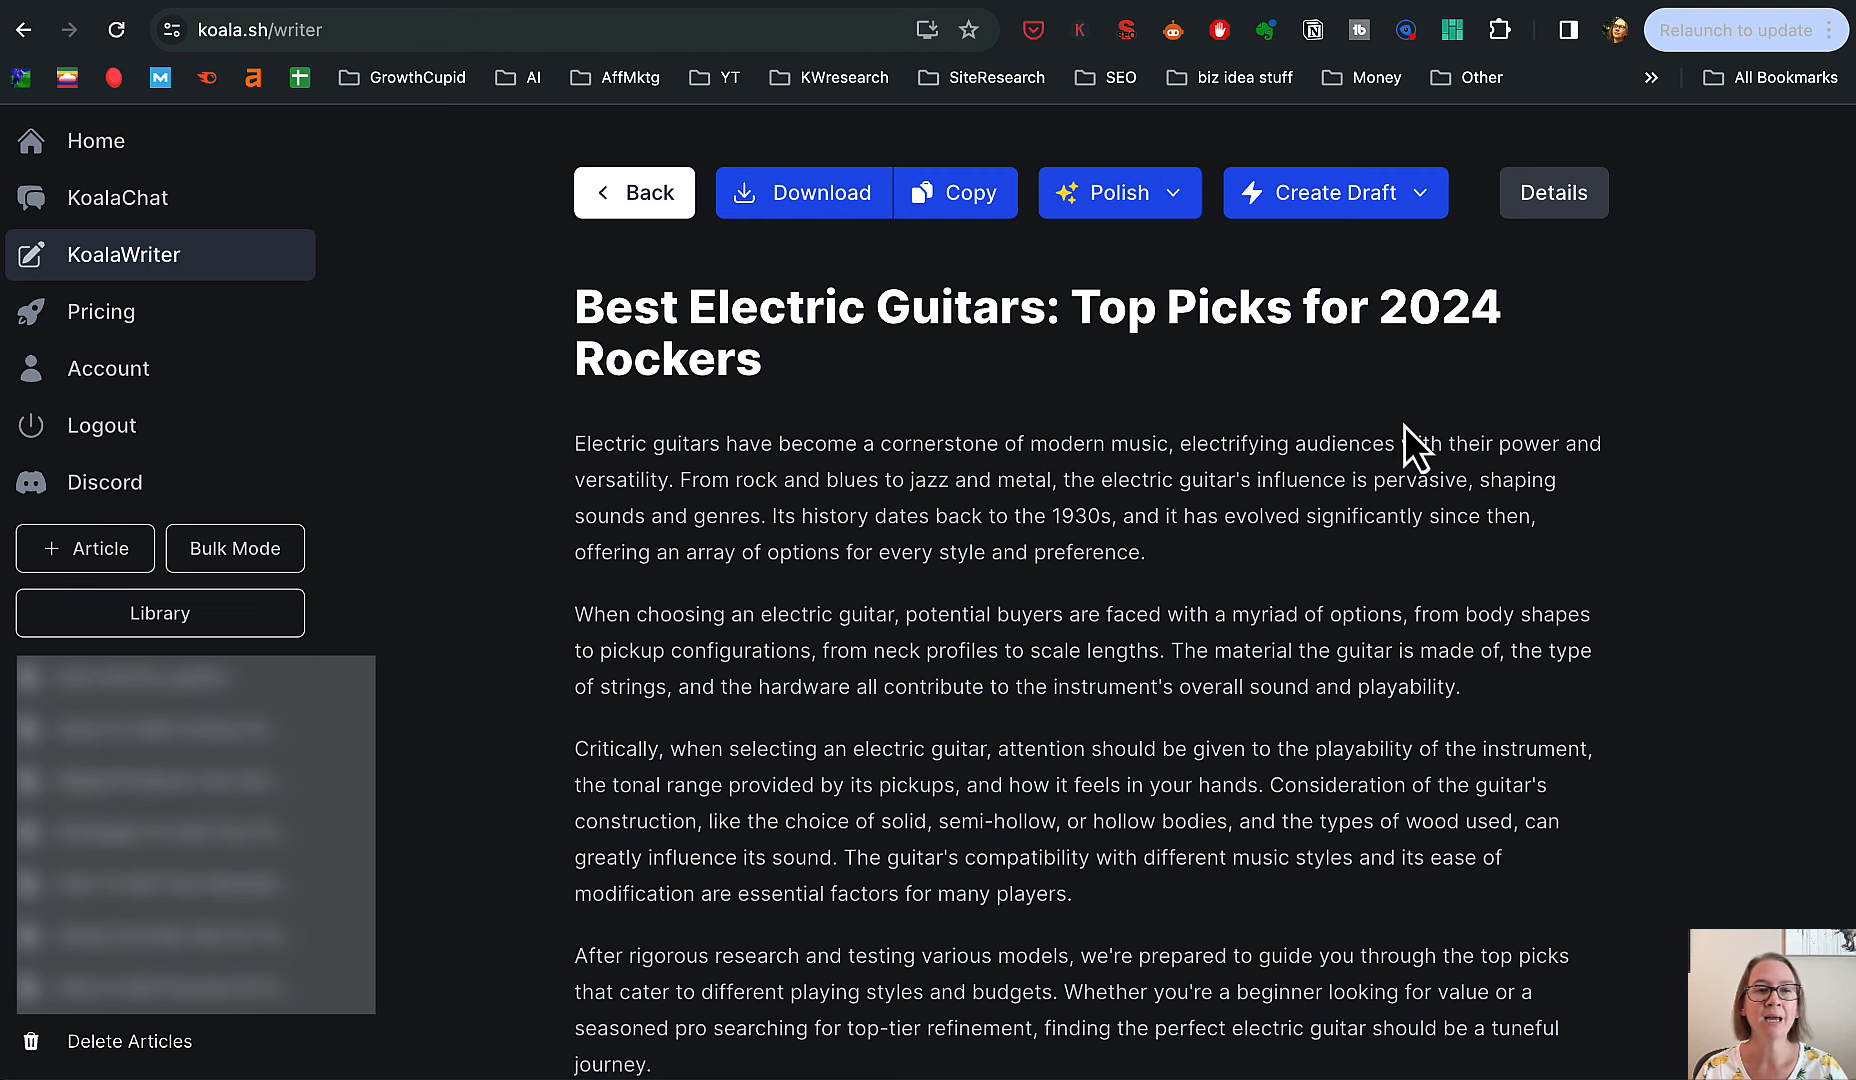
pyautogui.click(108, 315)
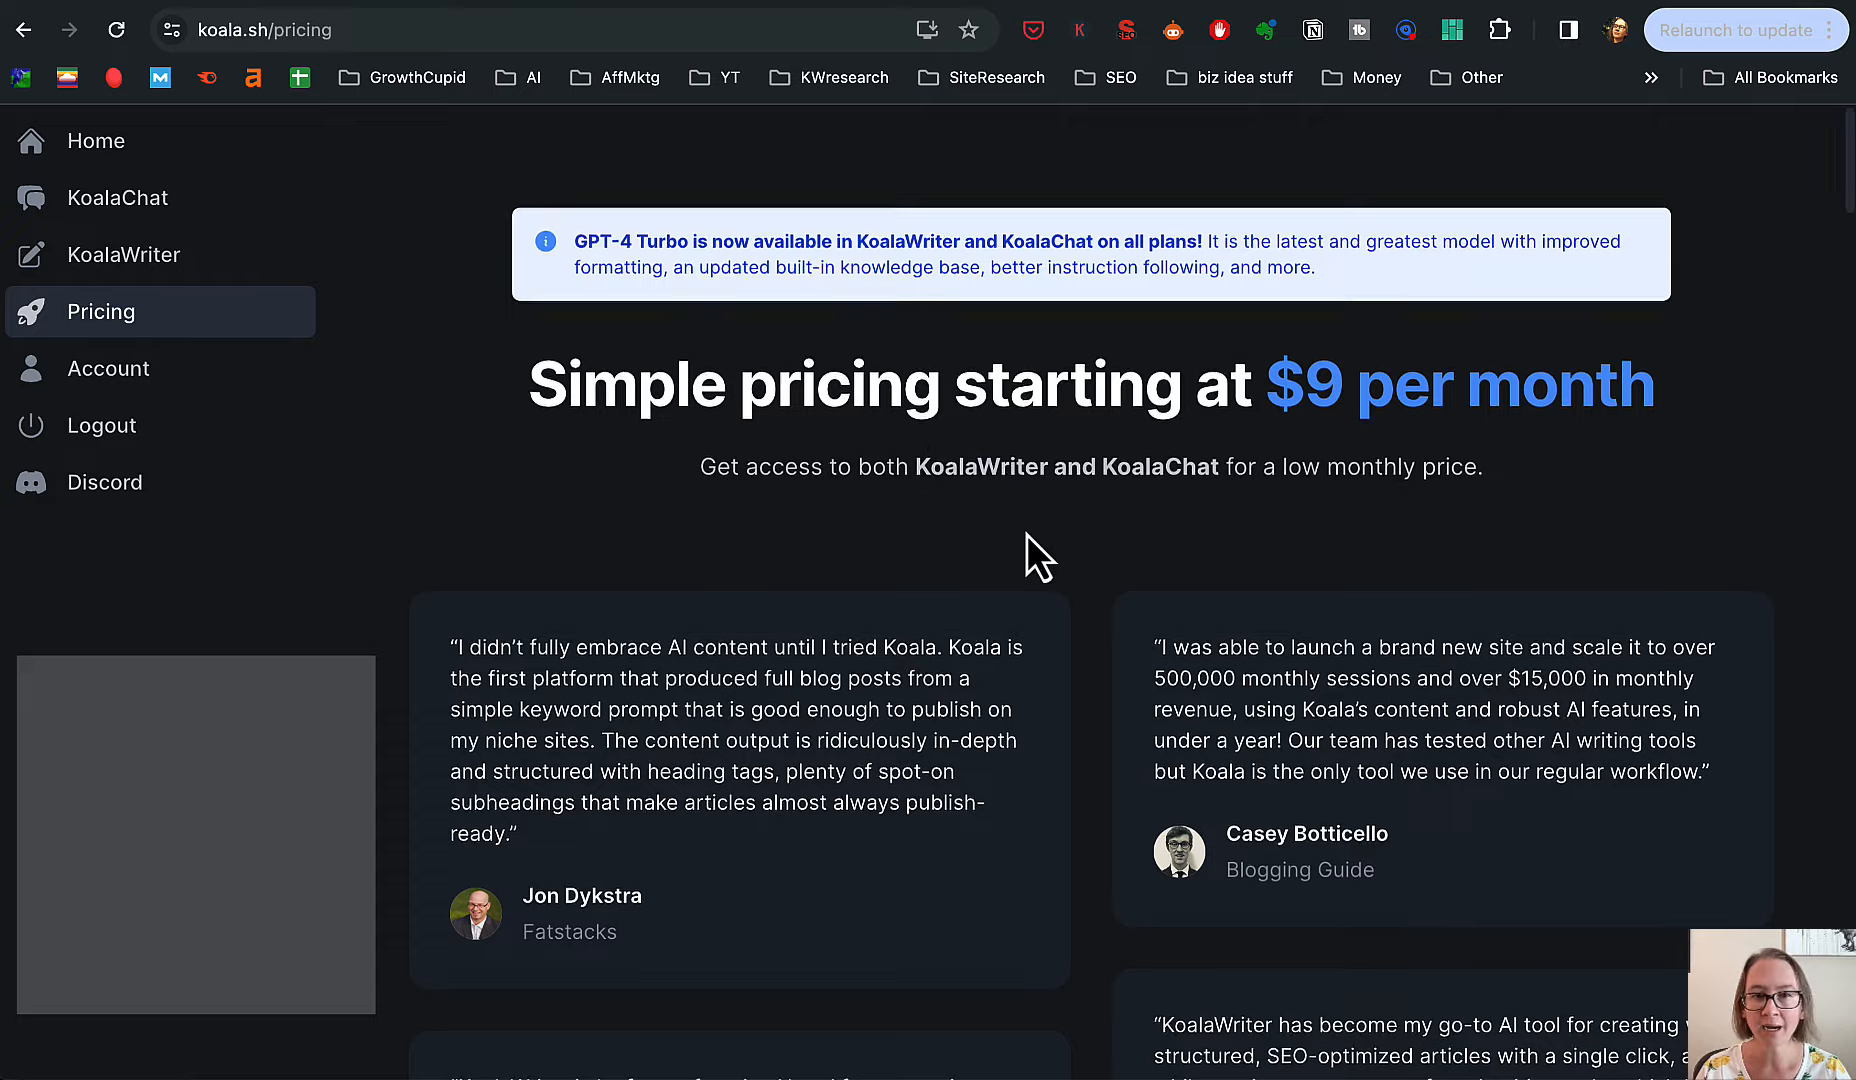
pyautogui.scroll(-15, 1027, 534)
pyautogui.scroll(10, 1027, 534)
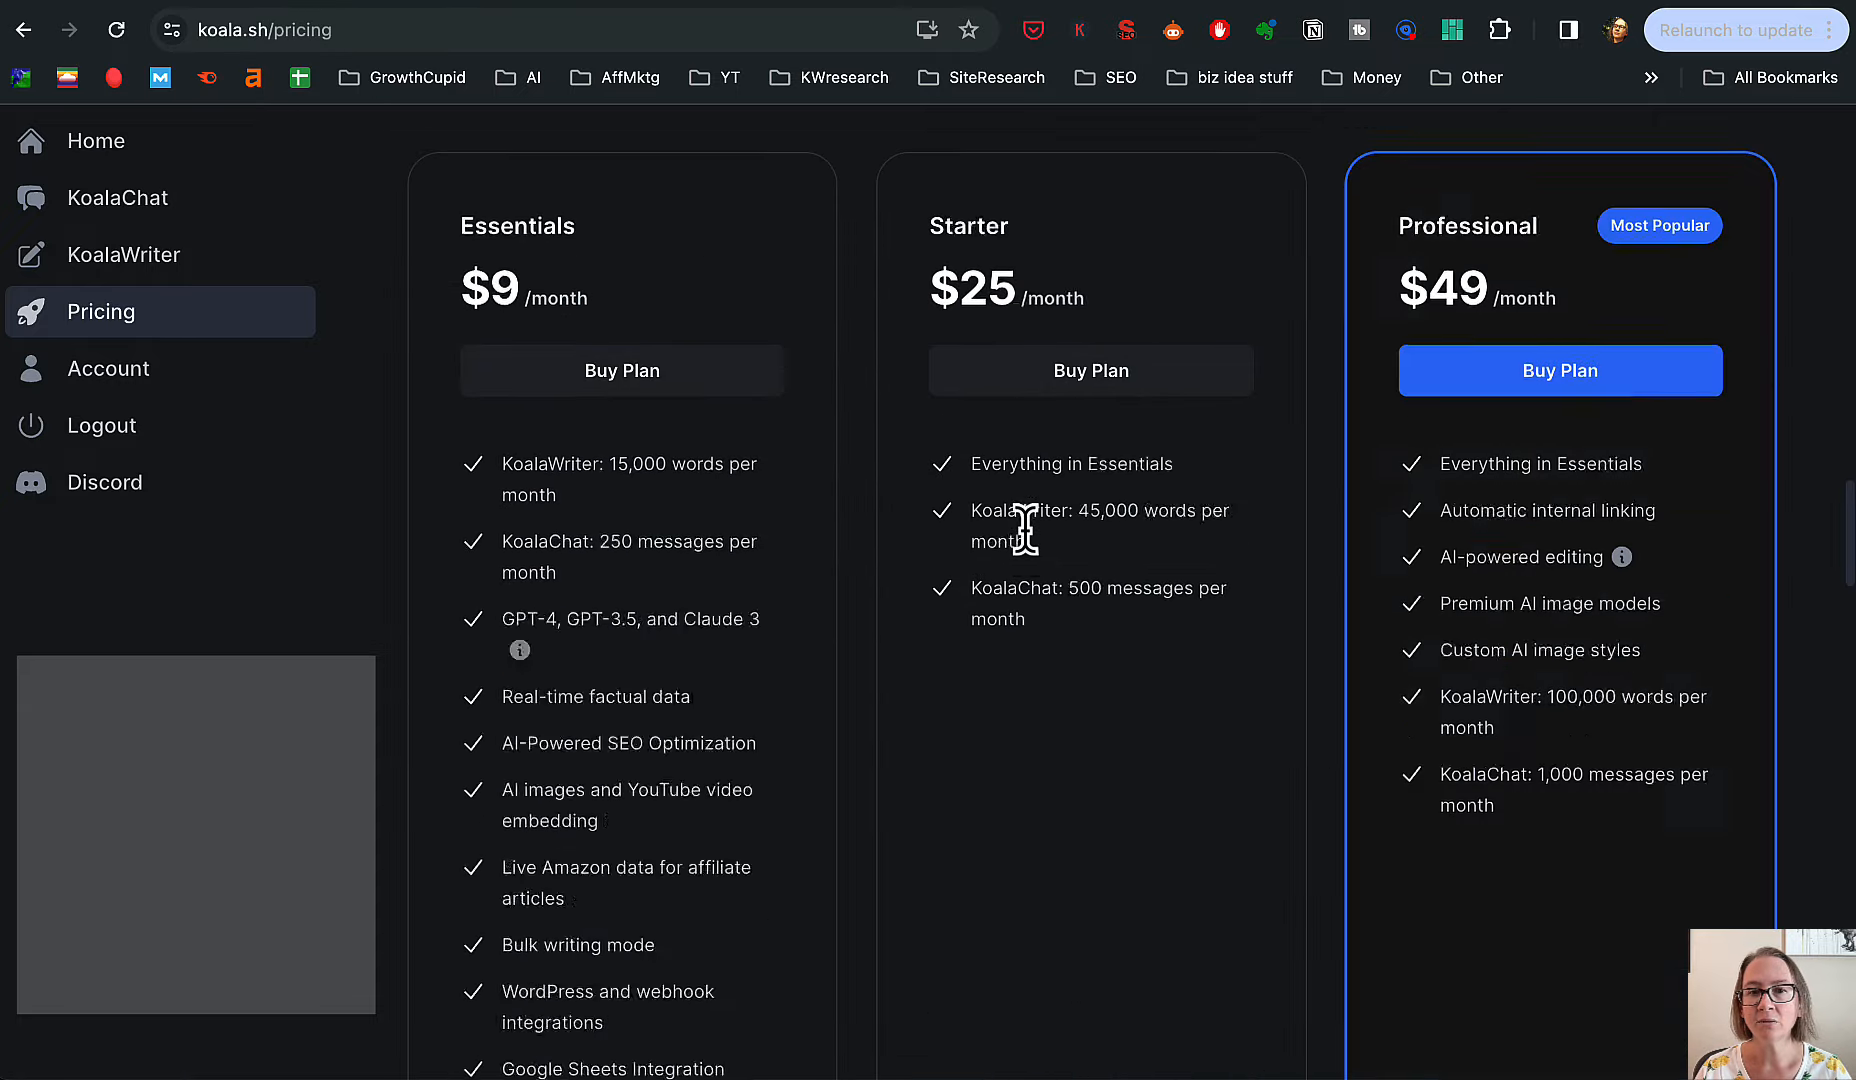
pyautogui.scroll(2, 1025, 527)
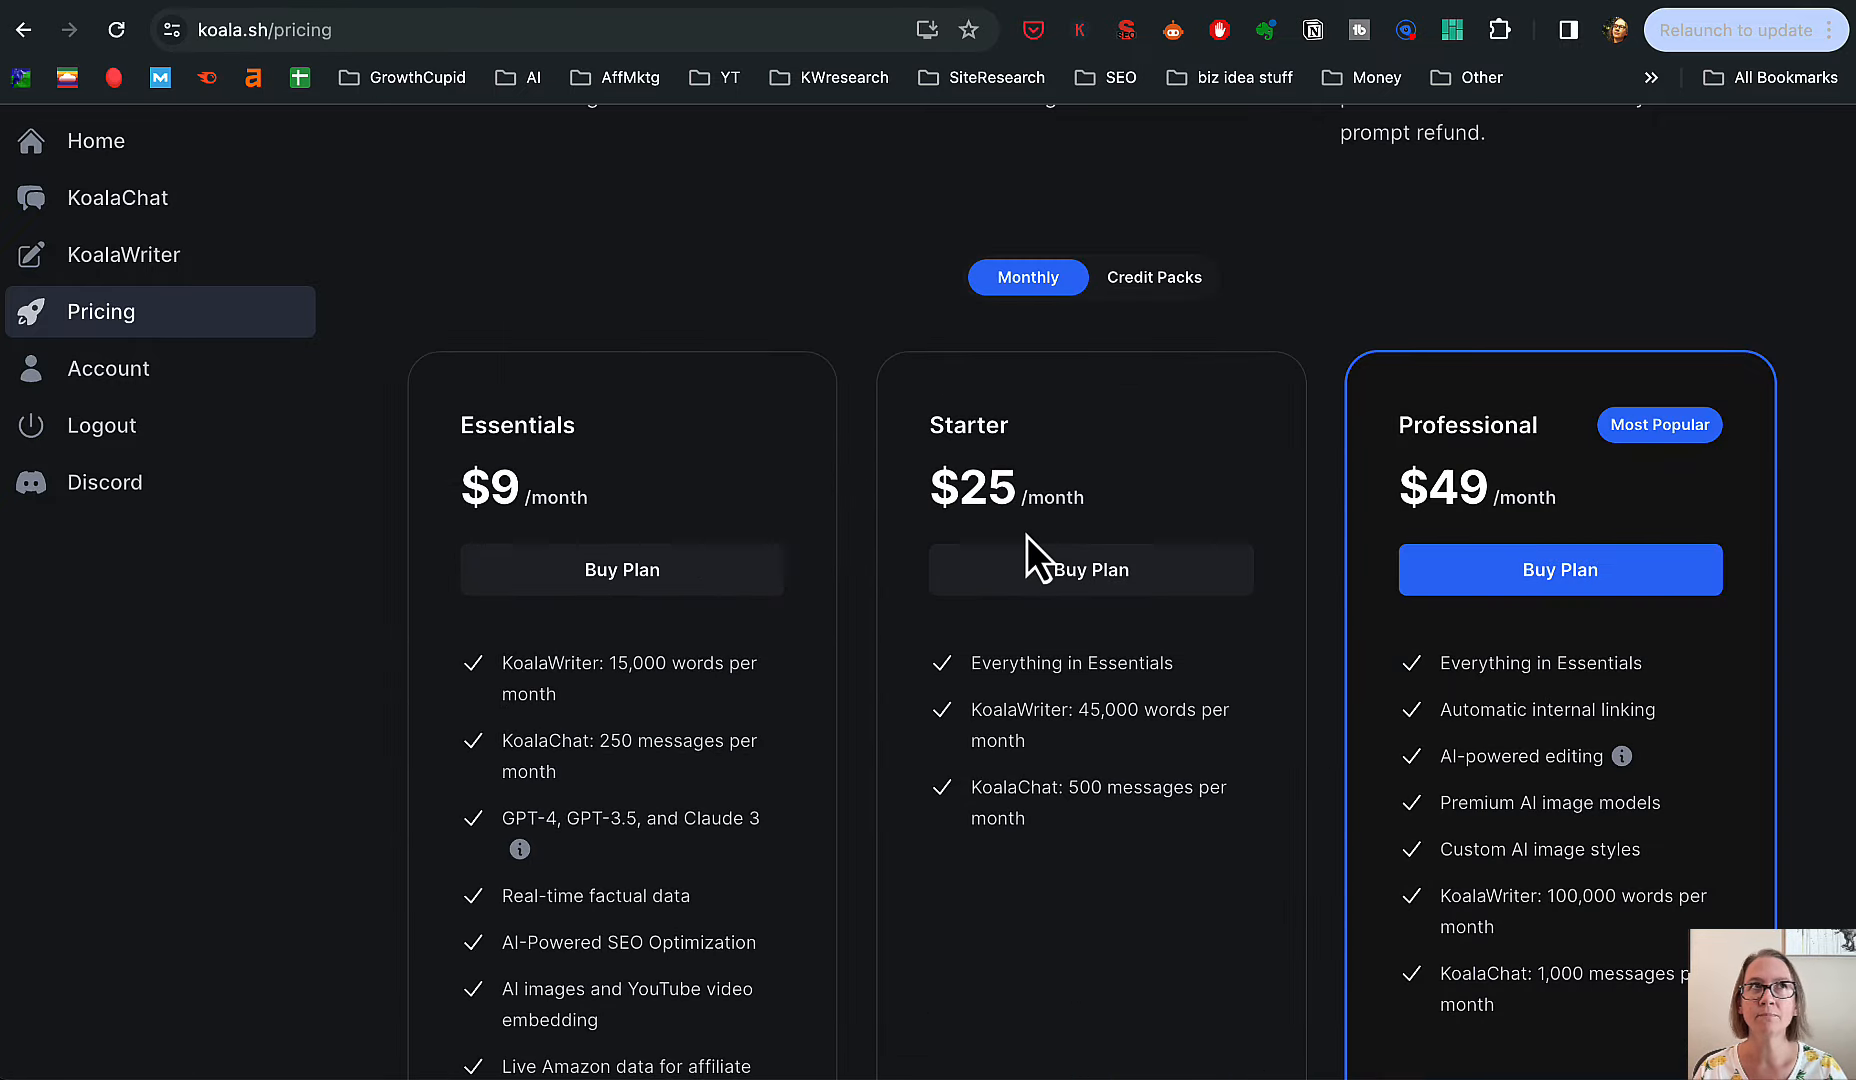
pyautogui.scroll(-6, 1027, 535)
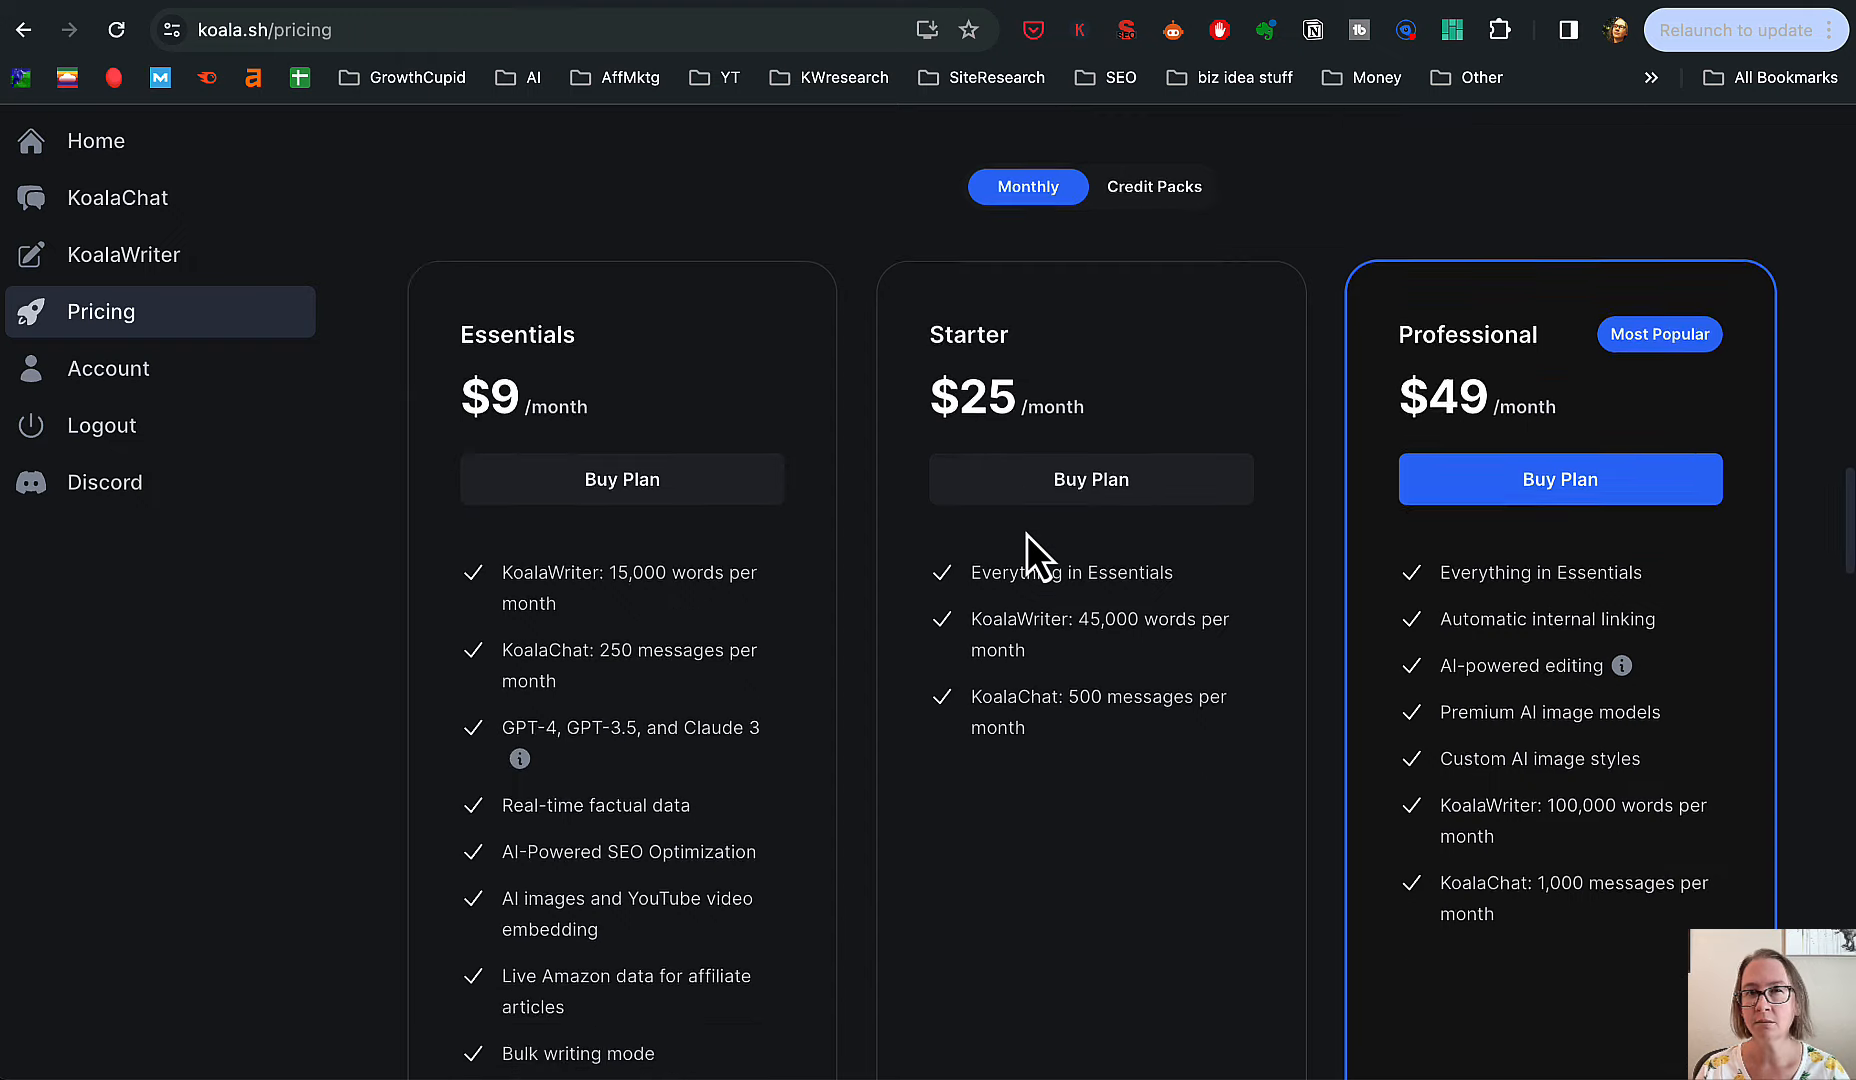
pyautogui.scroll(-1, 1027, 534)
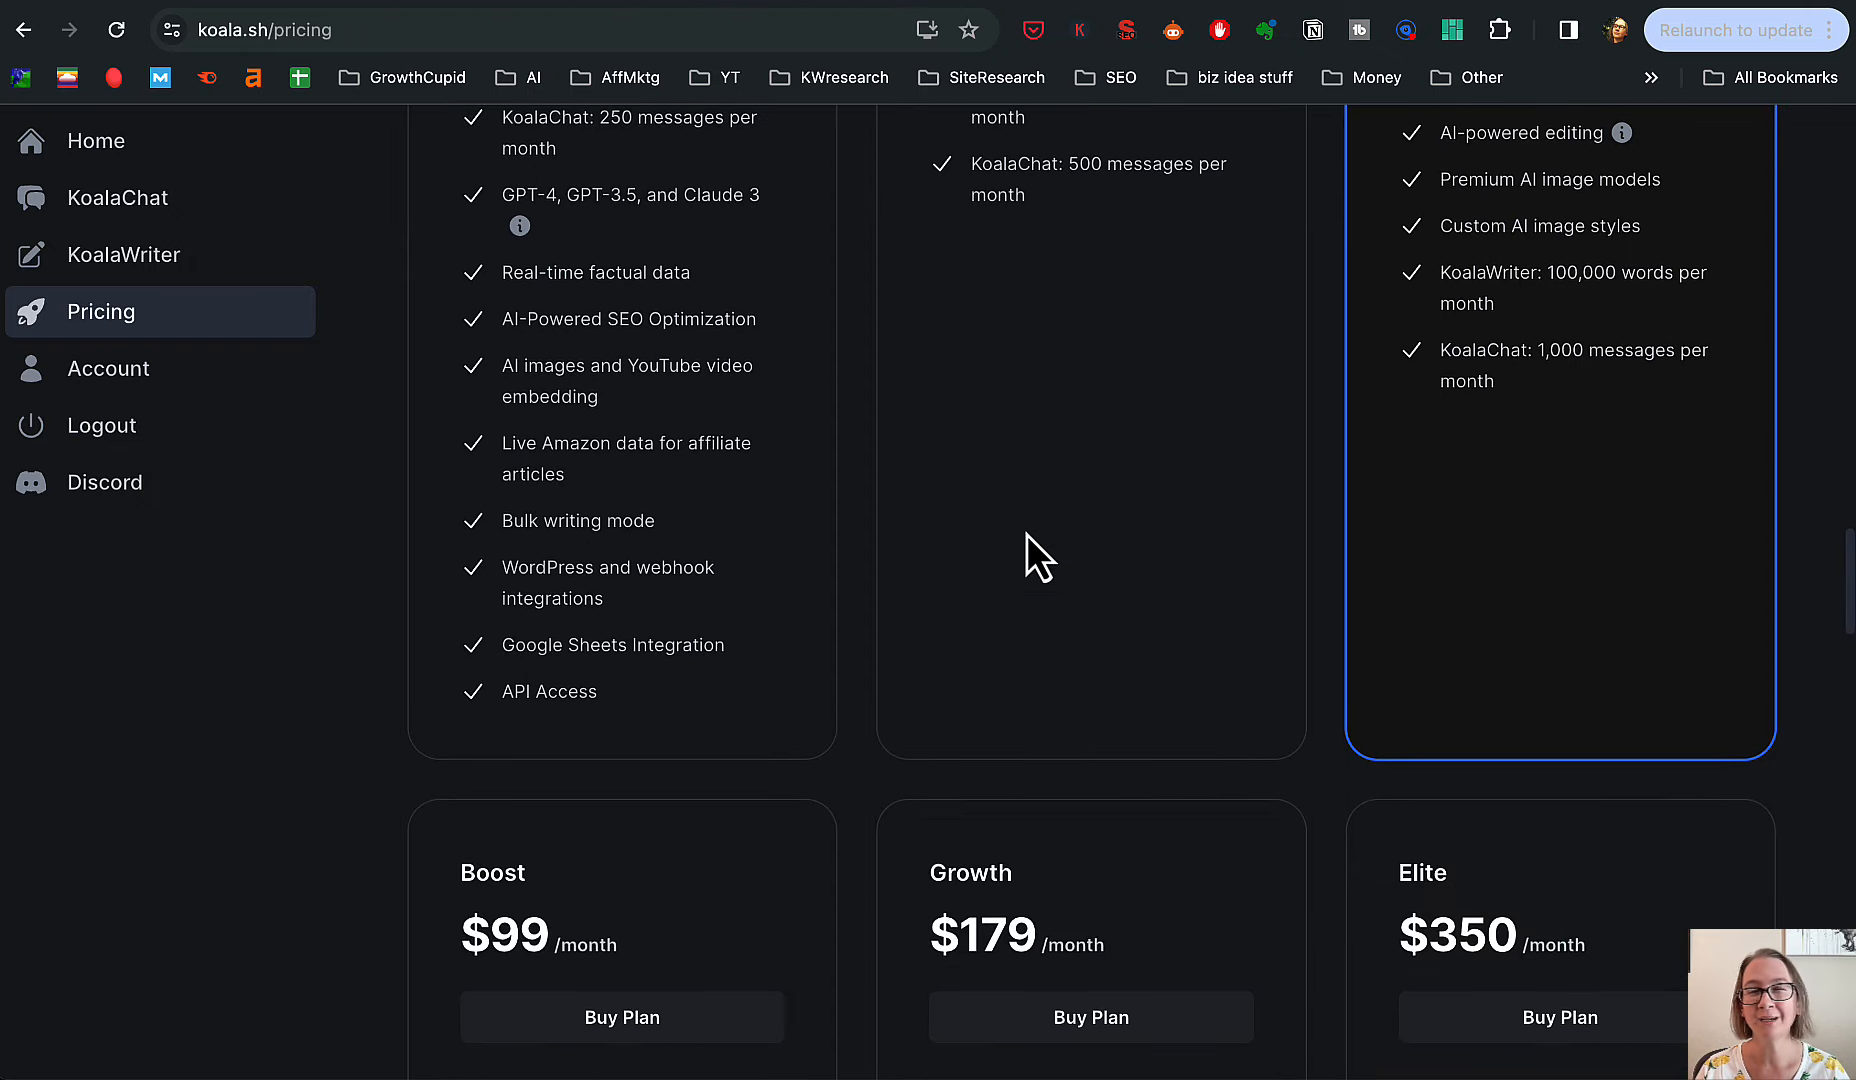
# - Examine the Boost, Growth and Elite plans, highlight the Elite plan's KoalaWriter word allowance, and continue to the higher-volume Scale plans
pyautogui.scroll(-7, 1027, 534)
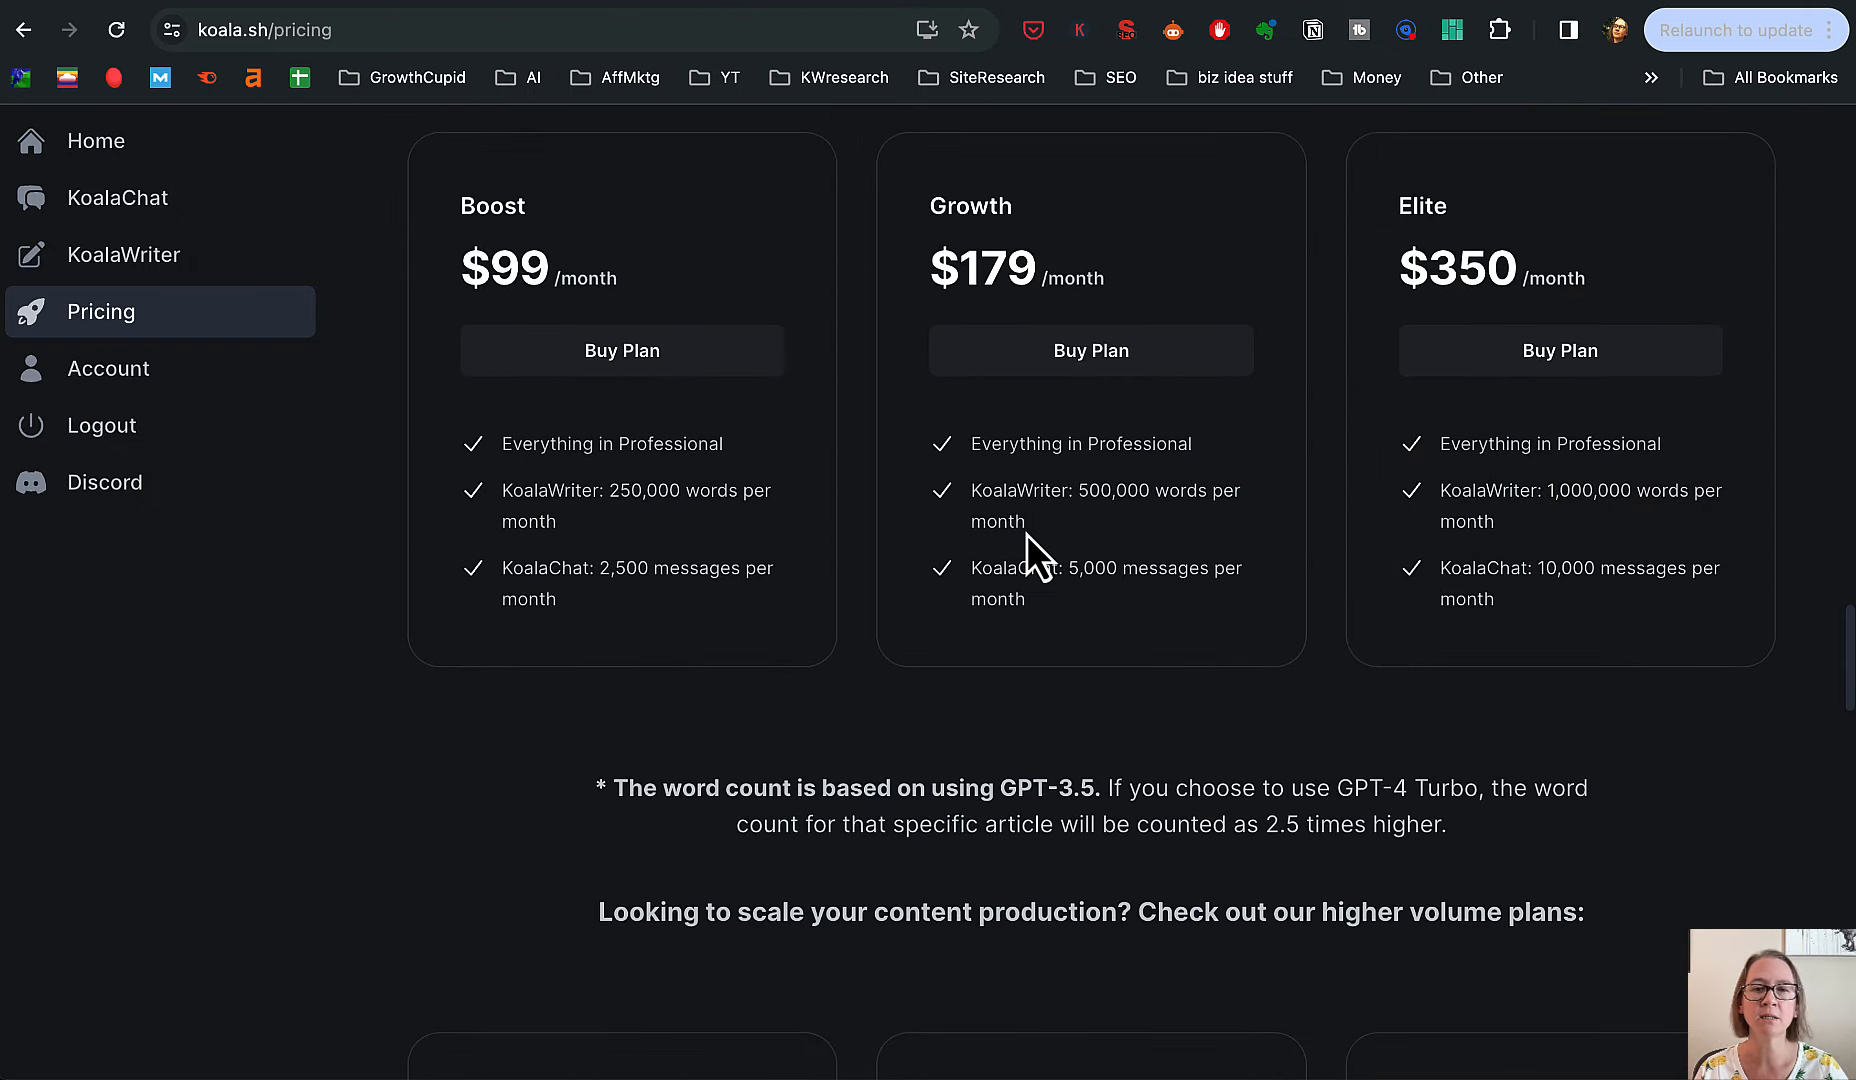
pyautogui.moveTo(1634, 490); pyautogui.dragTo(1553, 492)
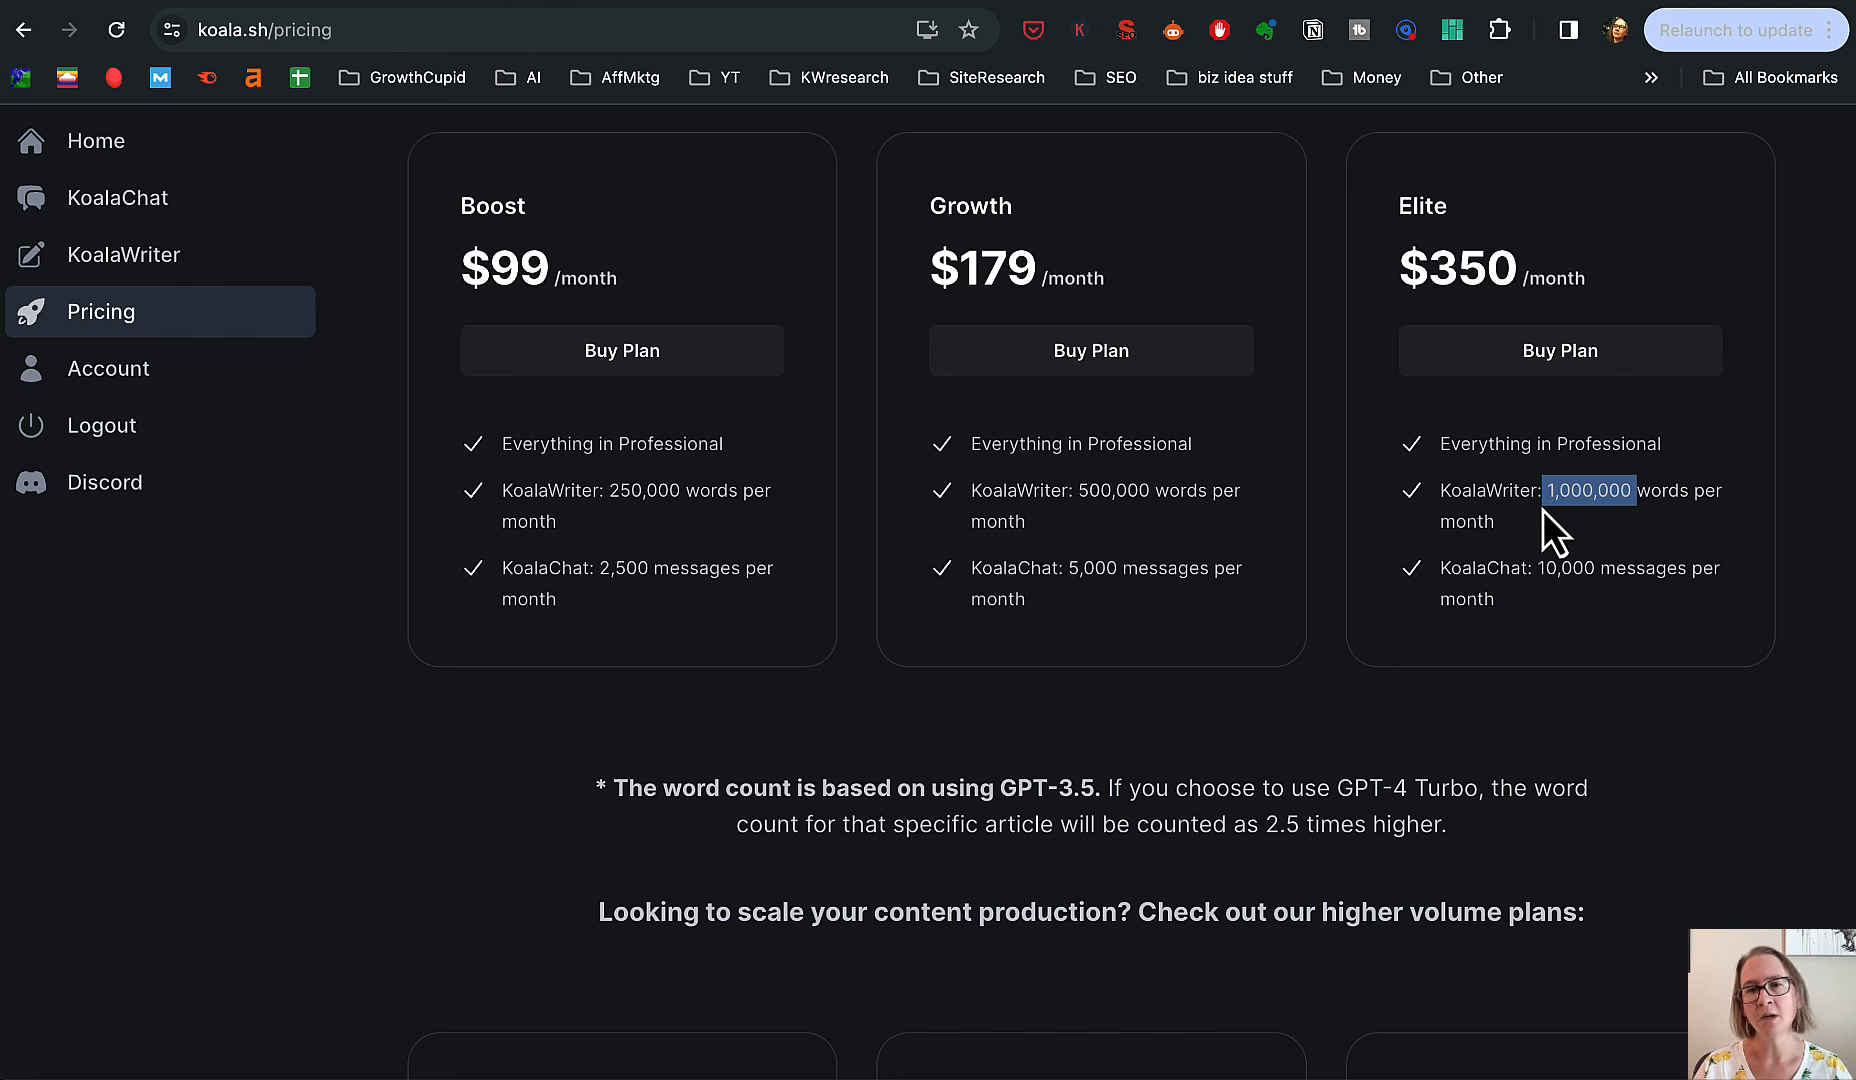
pyautogui.scroll(-8, 1541, 509)
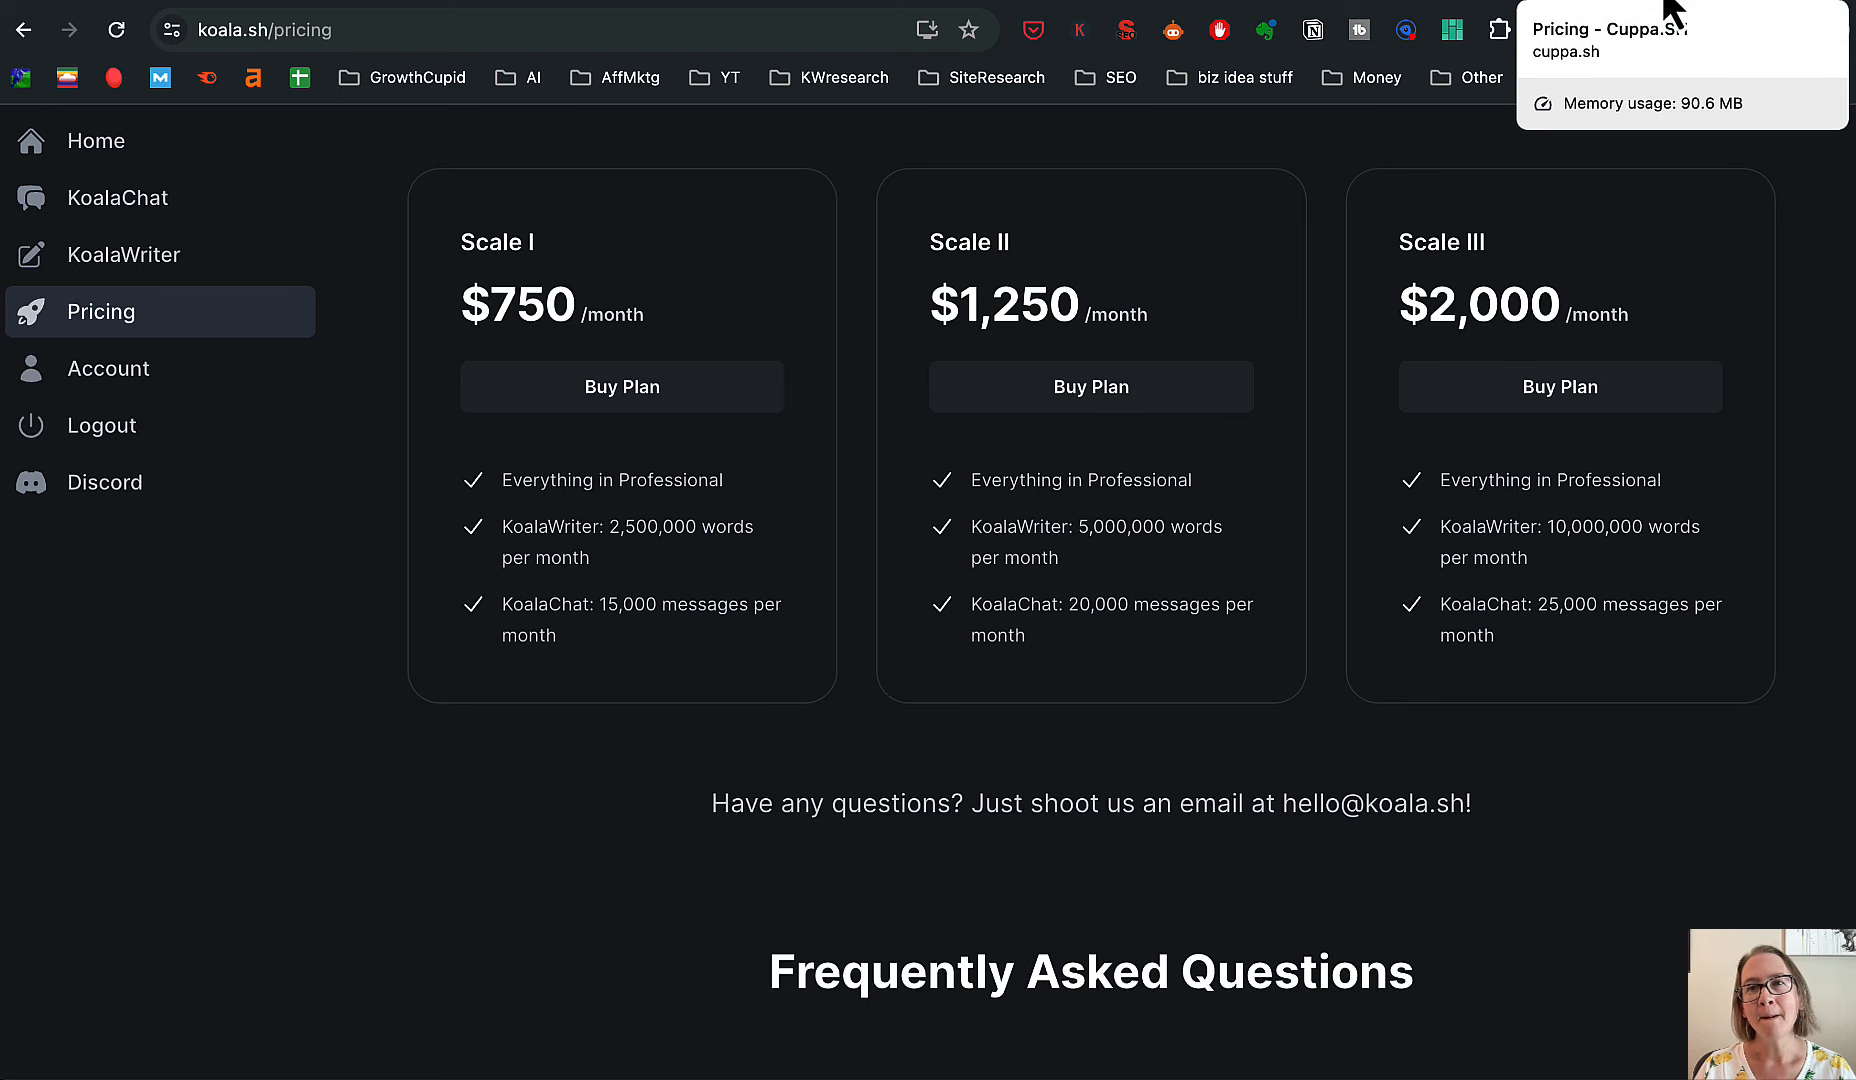
# - Switch to Cuppa's pricing page and return from its frequently asked questions to the base license and power user upgrade prices
pyautogui.click(1662, 10)
pyautogui.click(1206, 228)
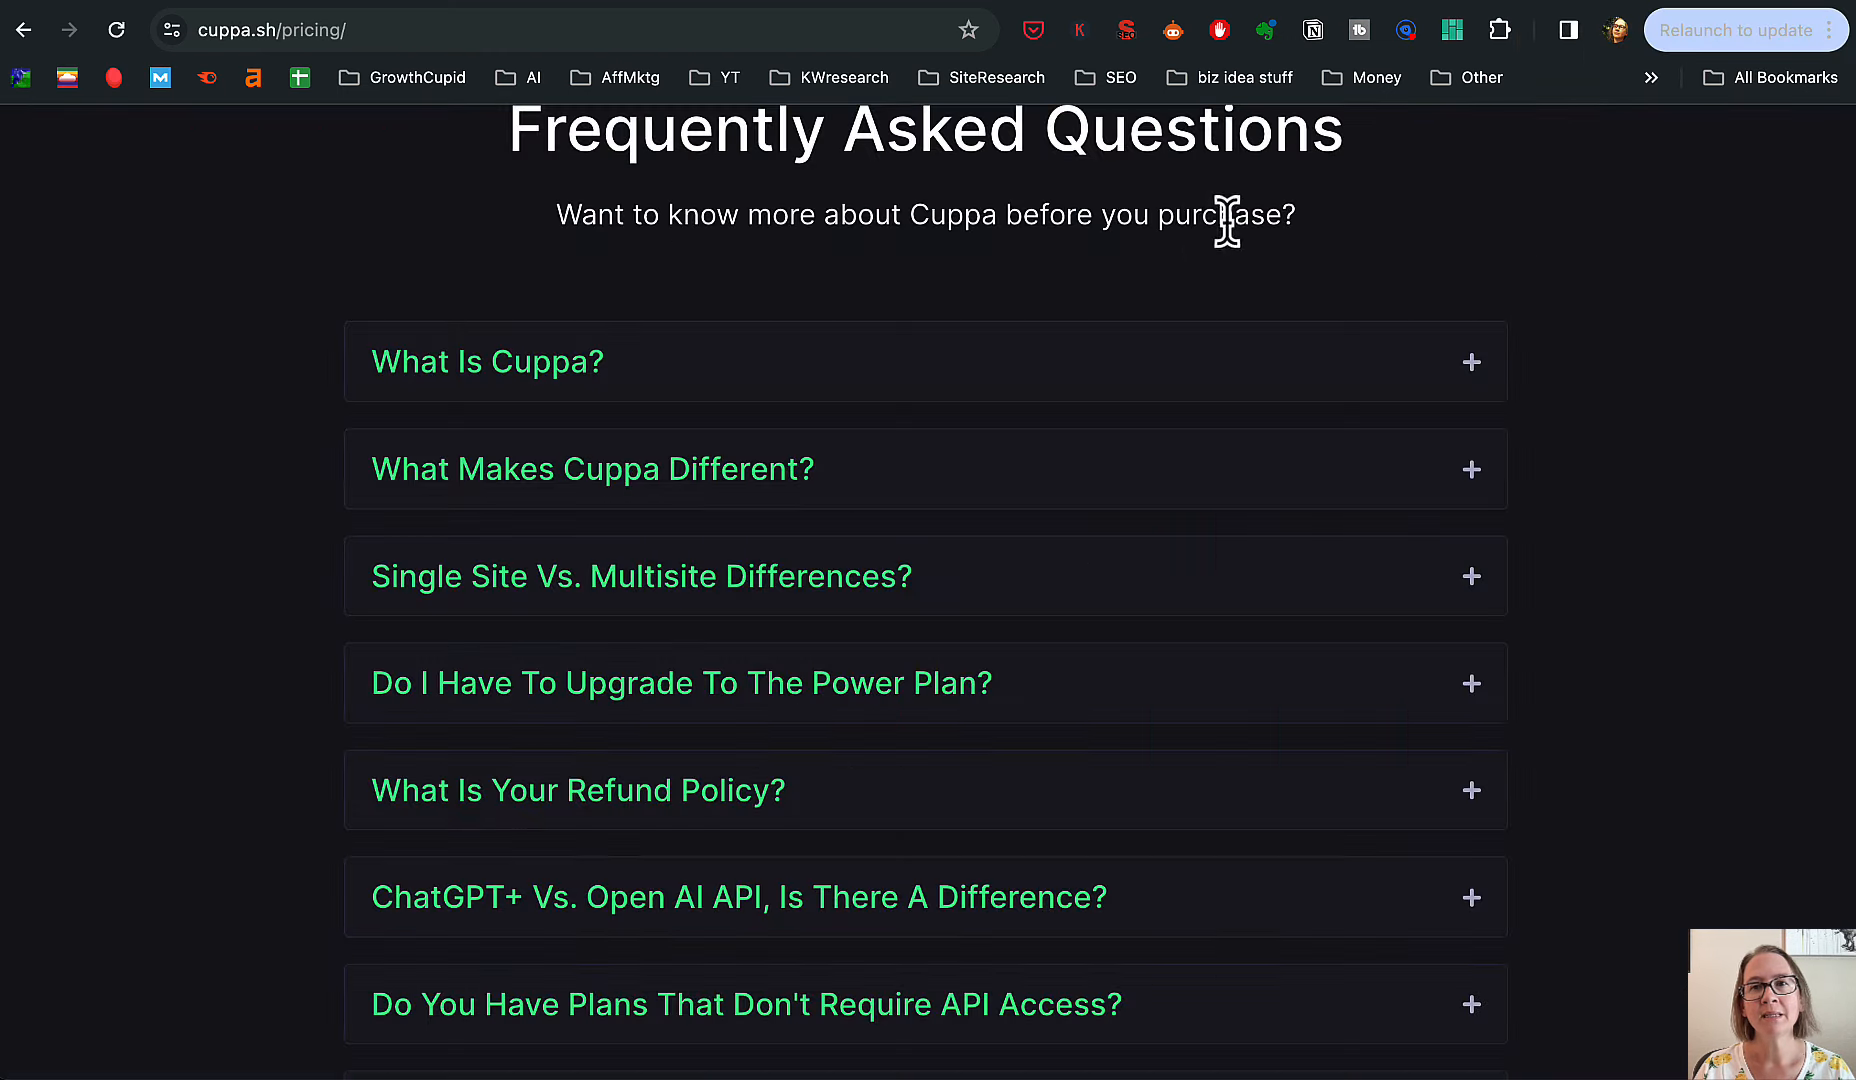
pyautogui.scroll(2, 1527, 225)
pyautogui.scroll(10, 1527, 225)
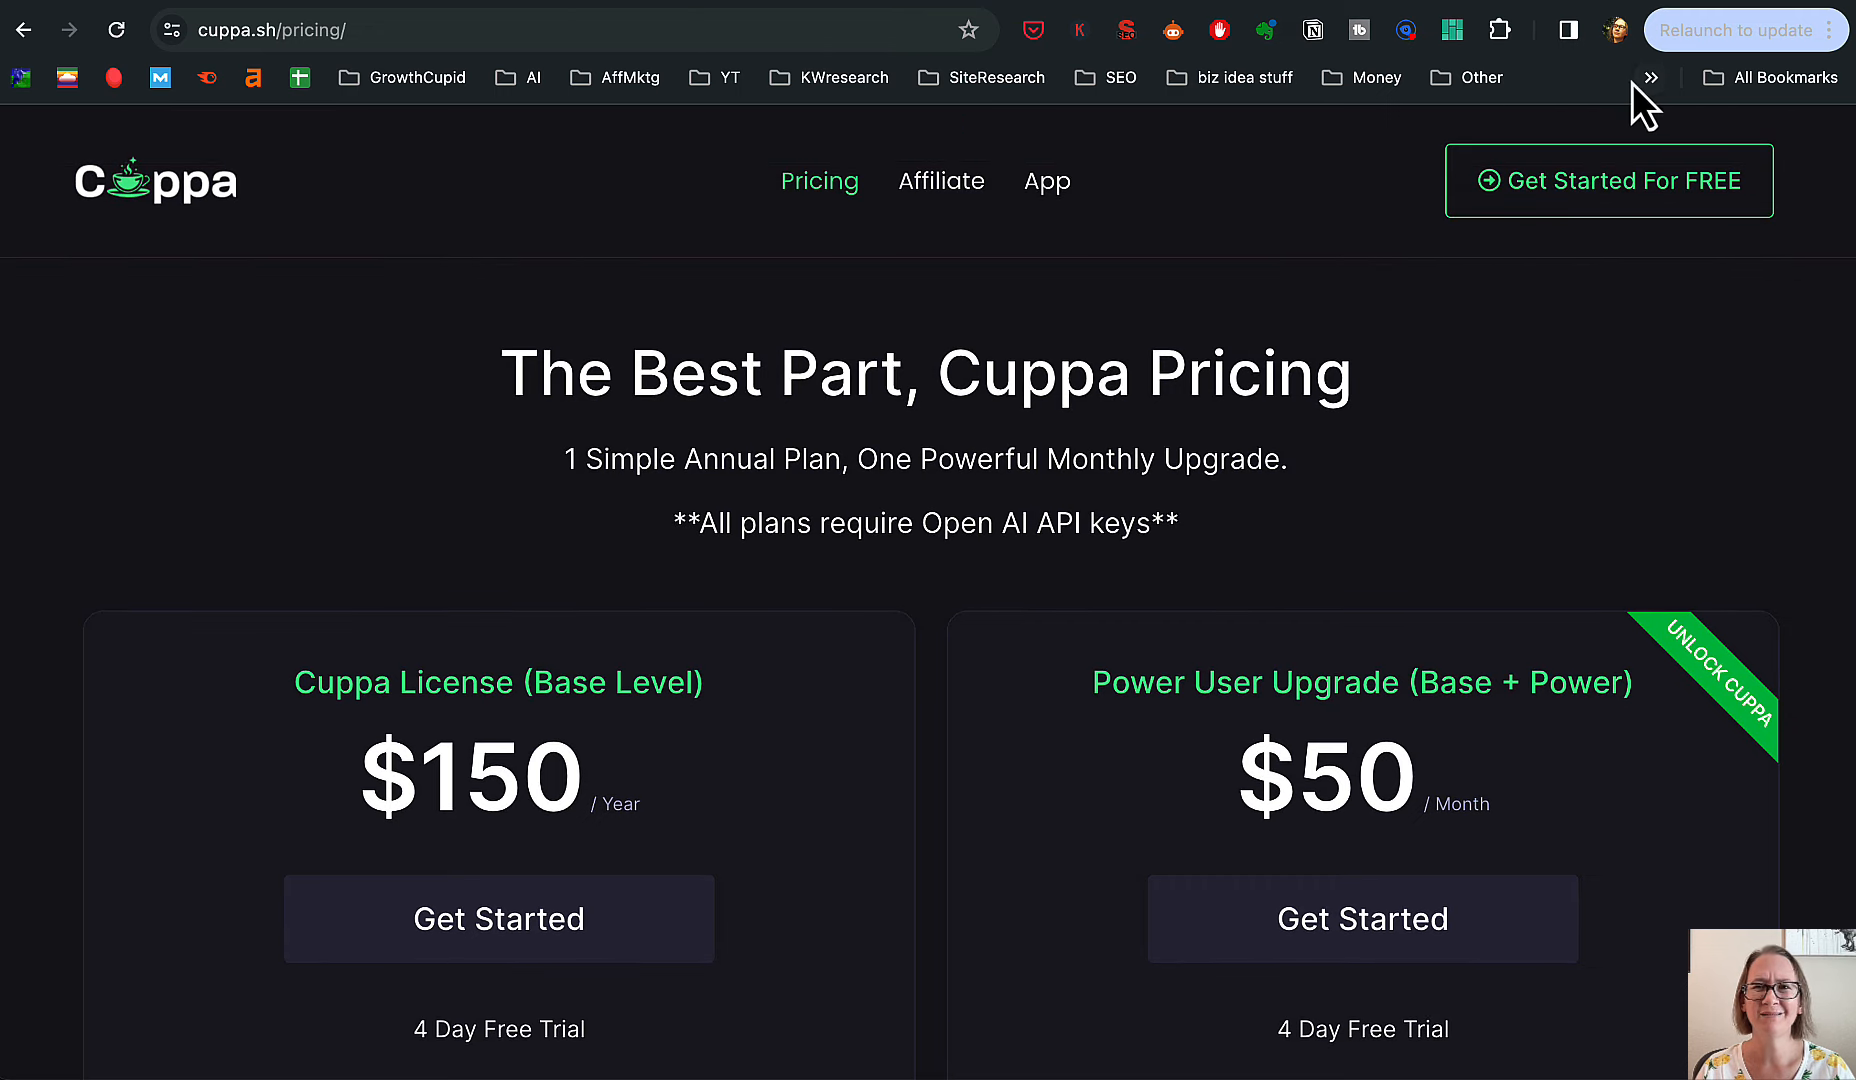
# - Switch to the generated article about earning from a blog in Cuppa and view its title and header image
pyautogui.click(1595, 3)
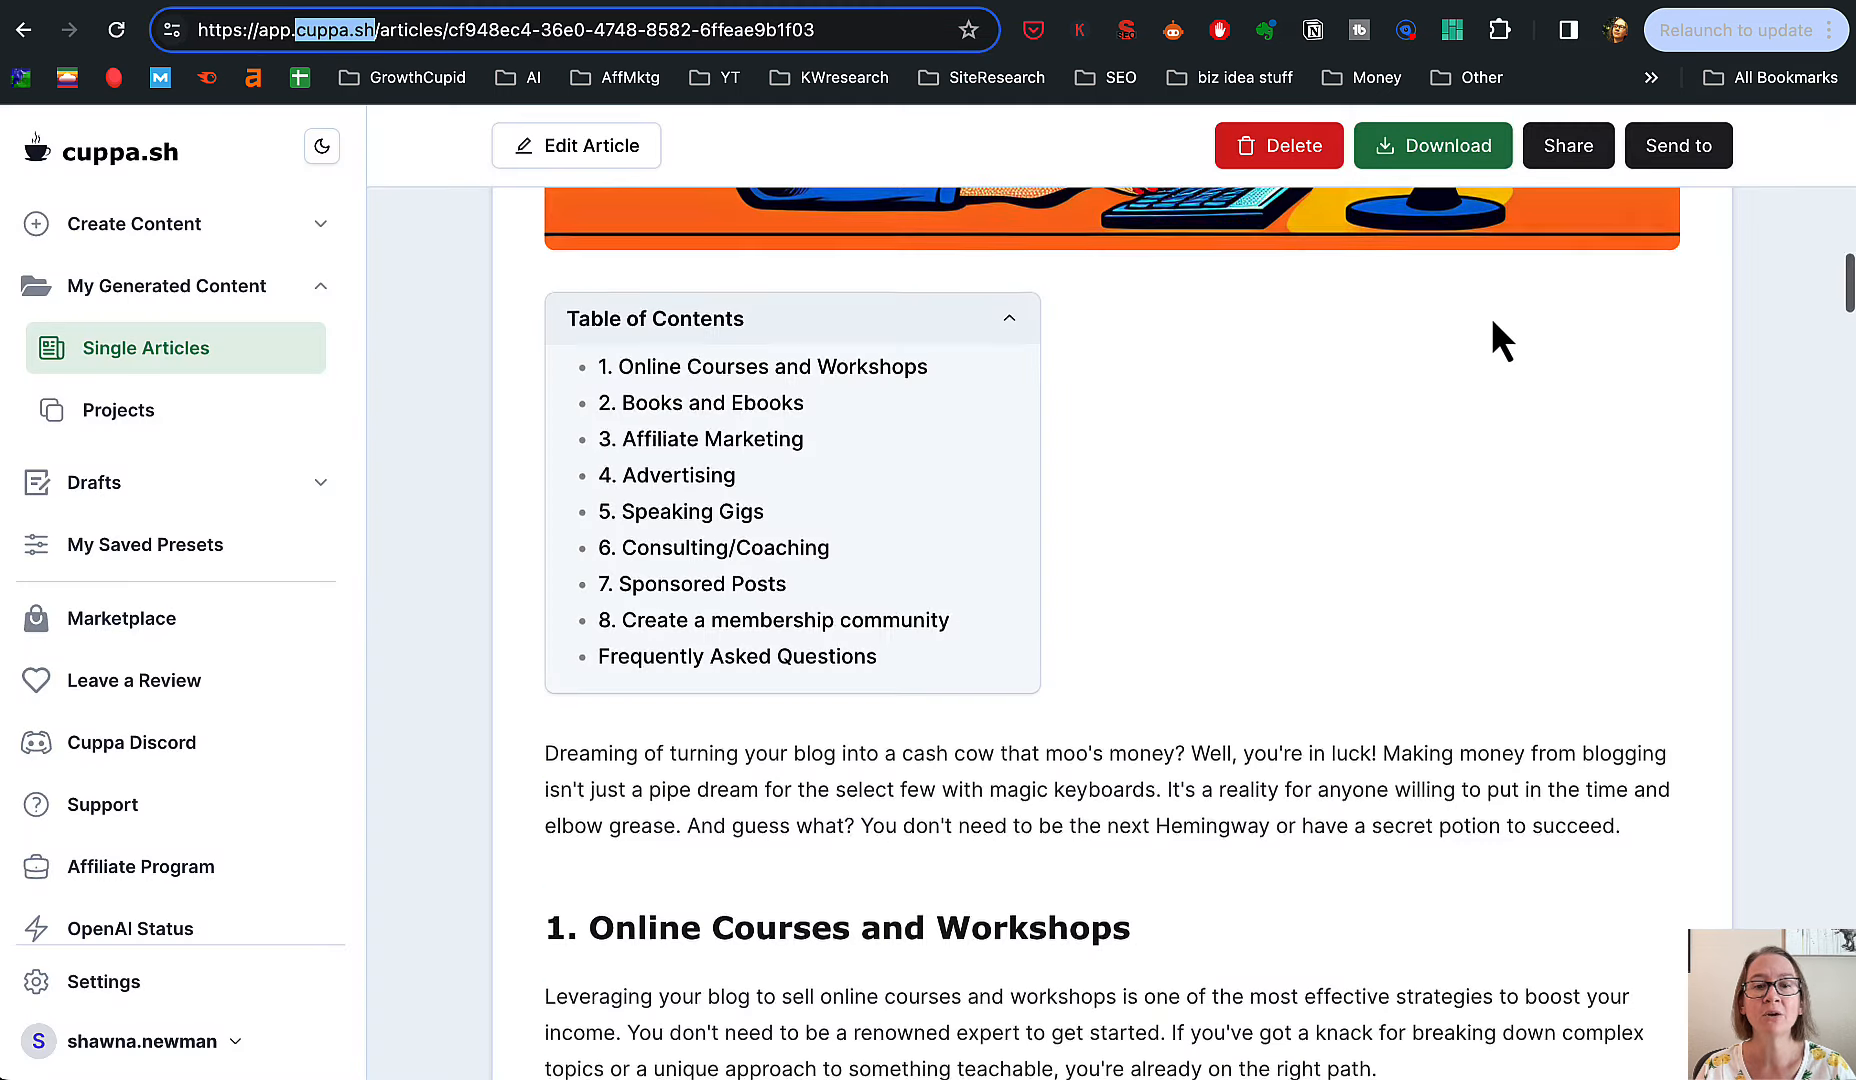
pyautogui.scroll(8, 1492, 316)
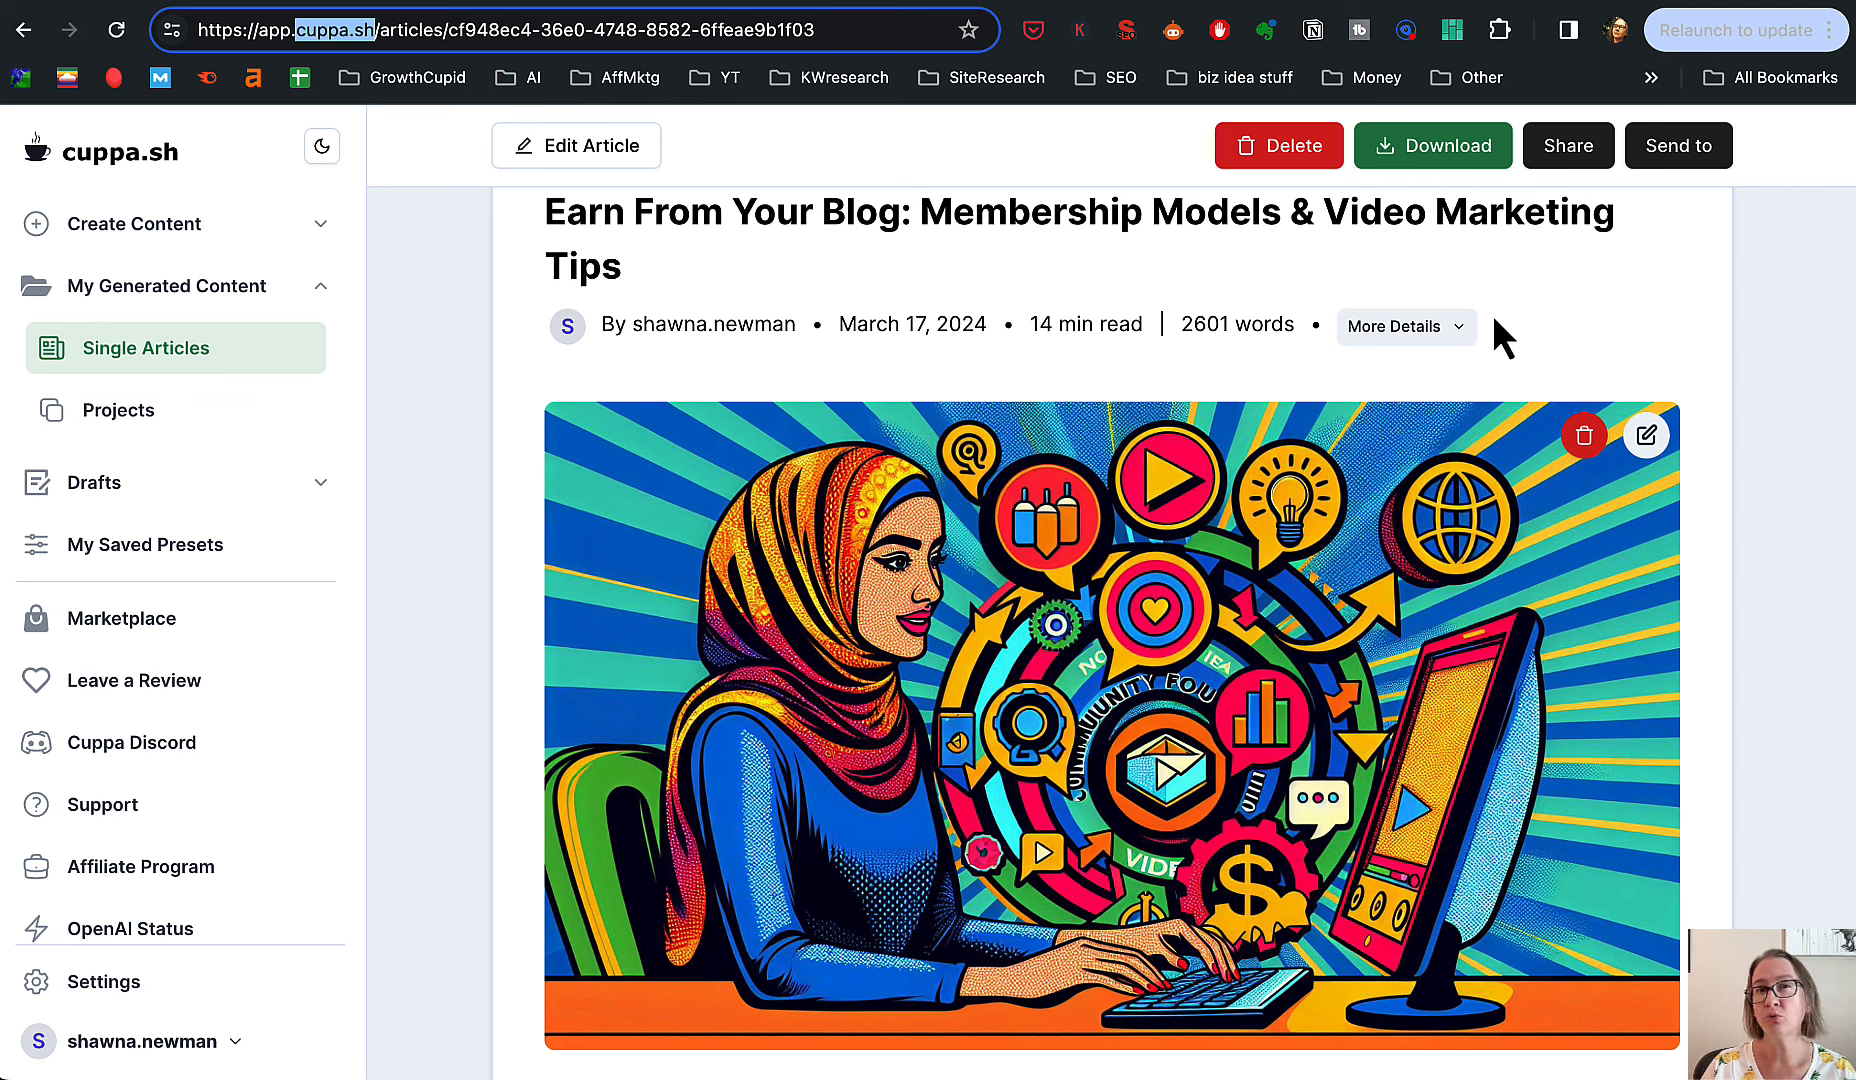